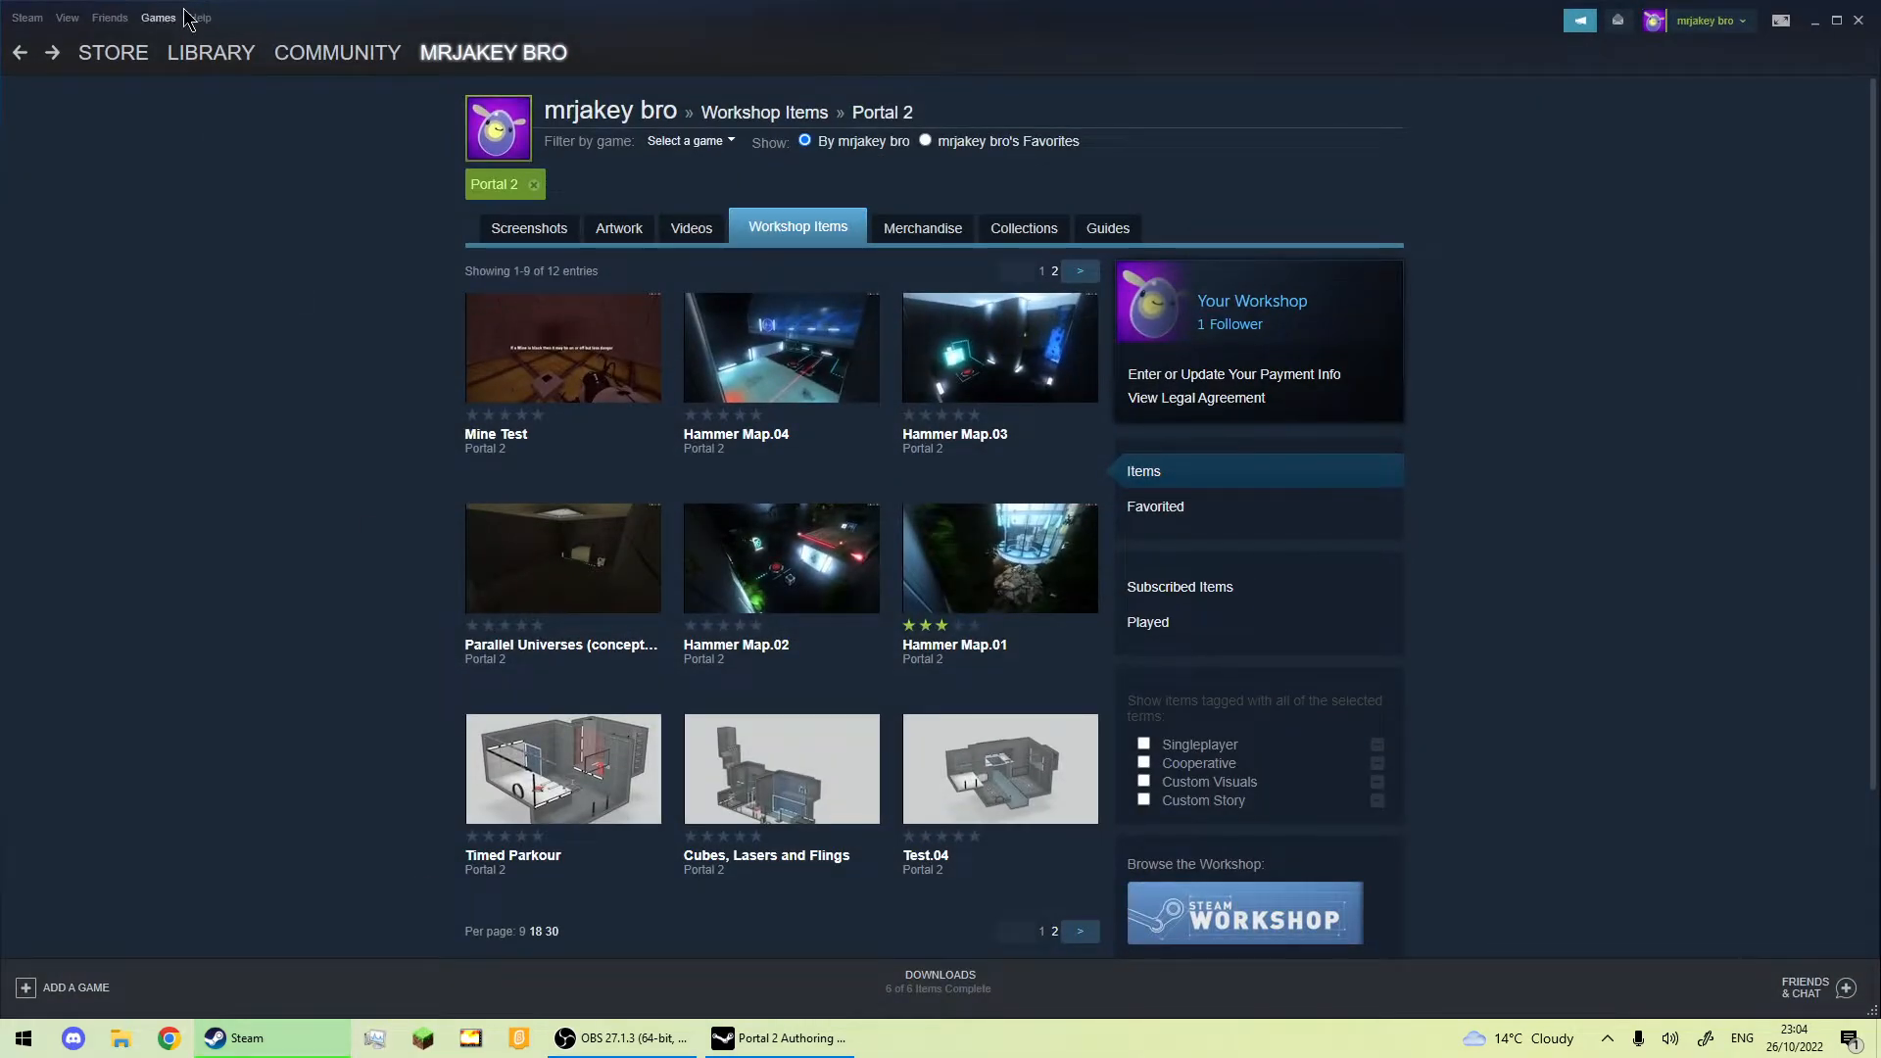
Launch the Hammer World Editor from the Portal 2 Authoring Tools and create a new map.
click(211, 52)
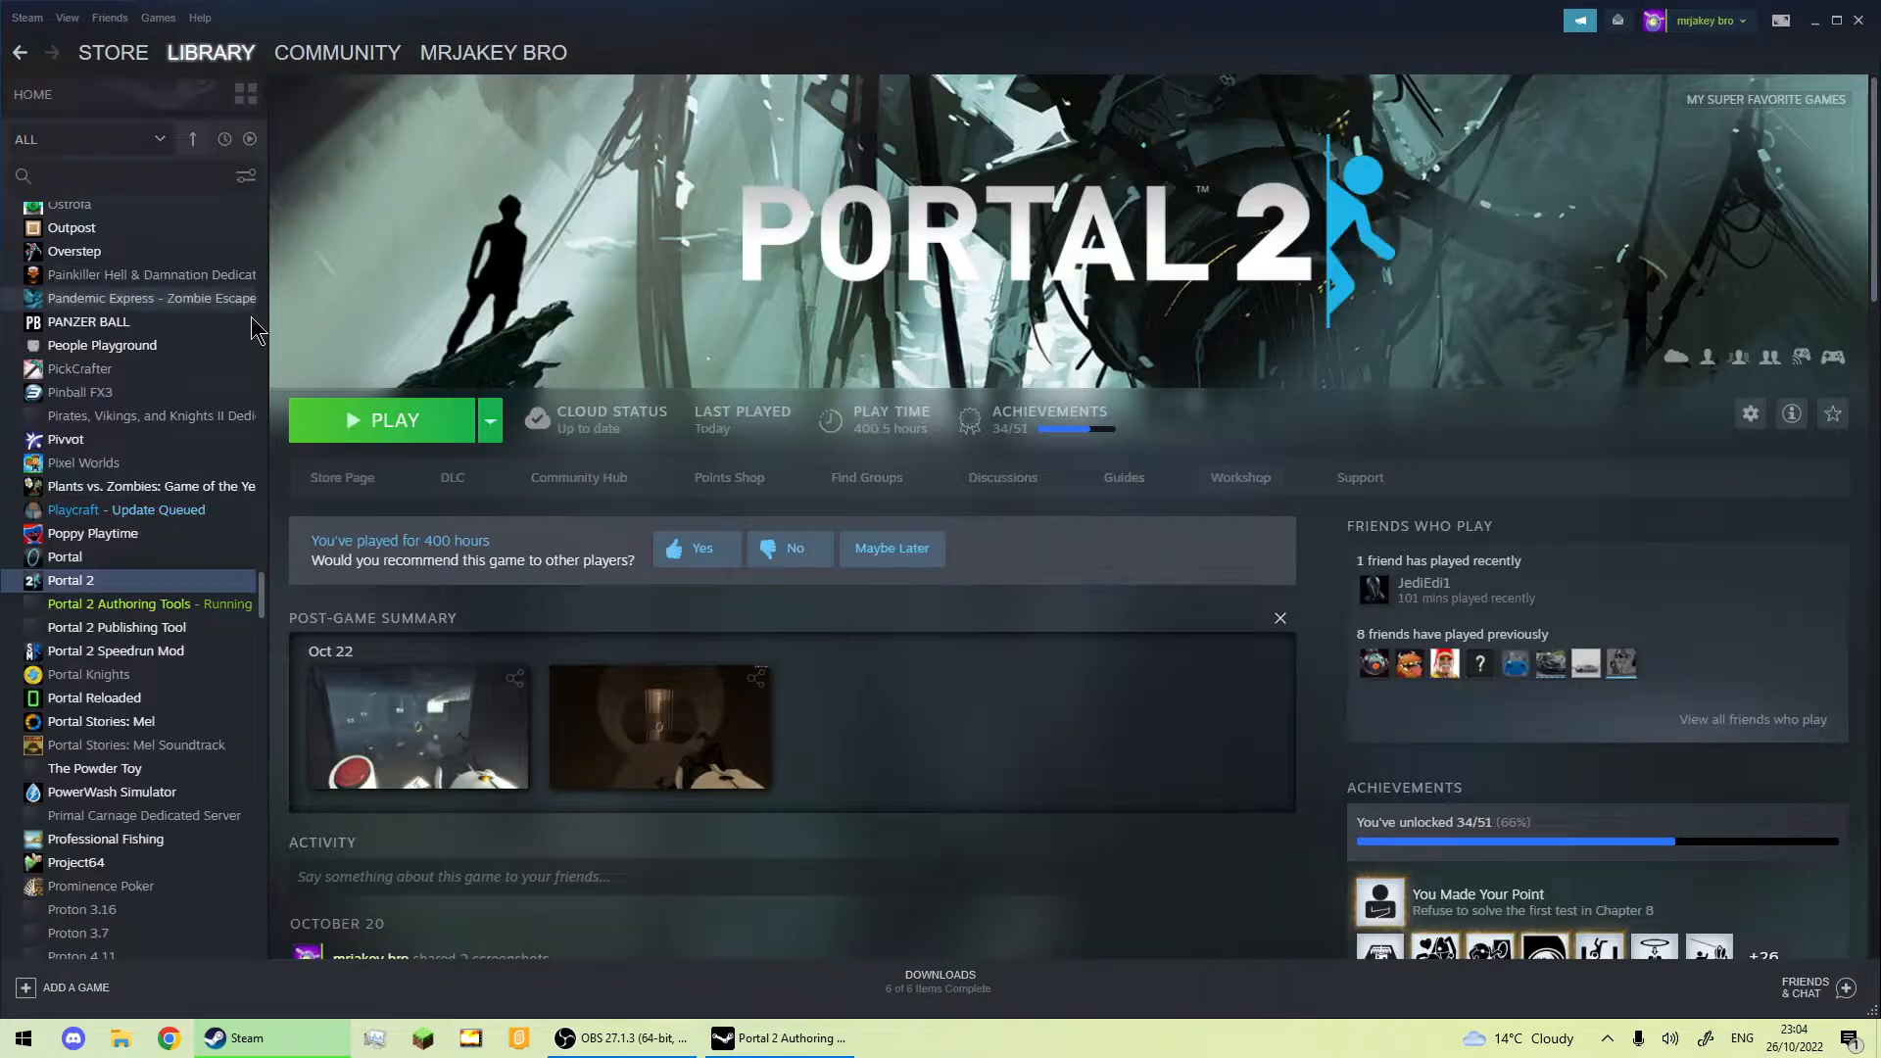
click(134, 606)
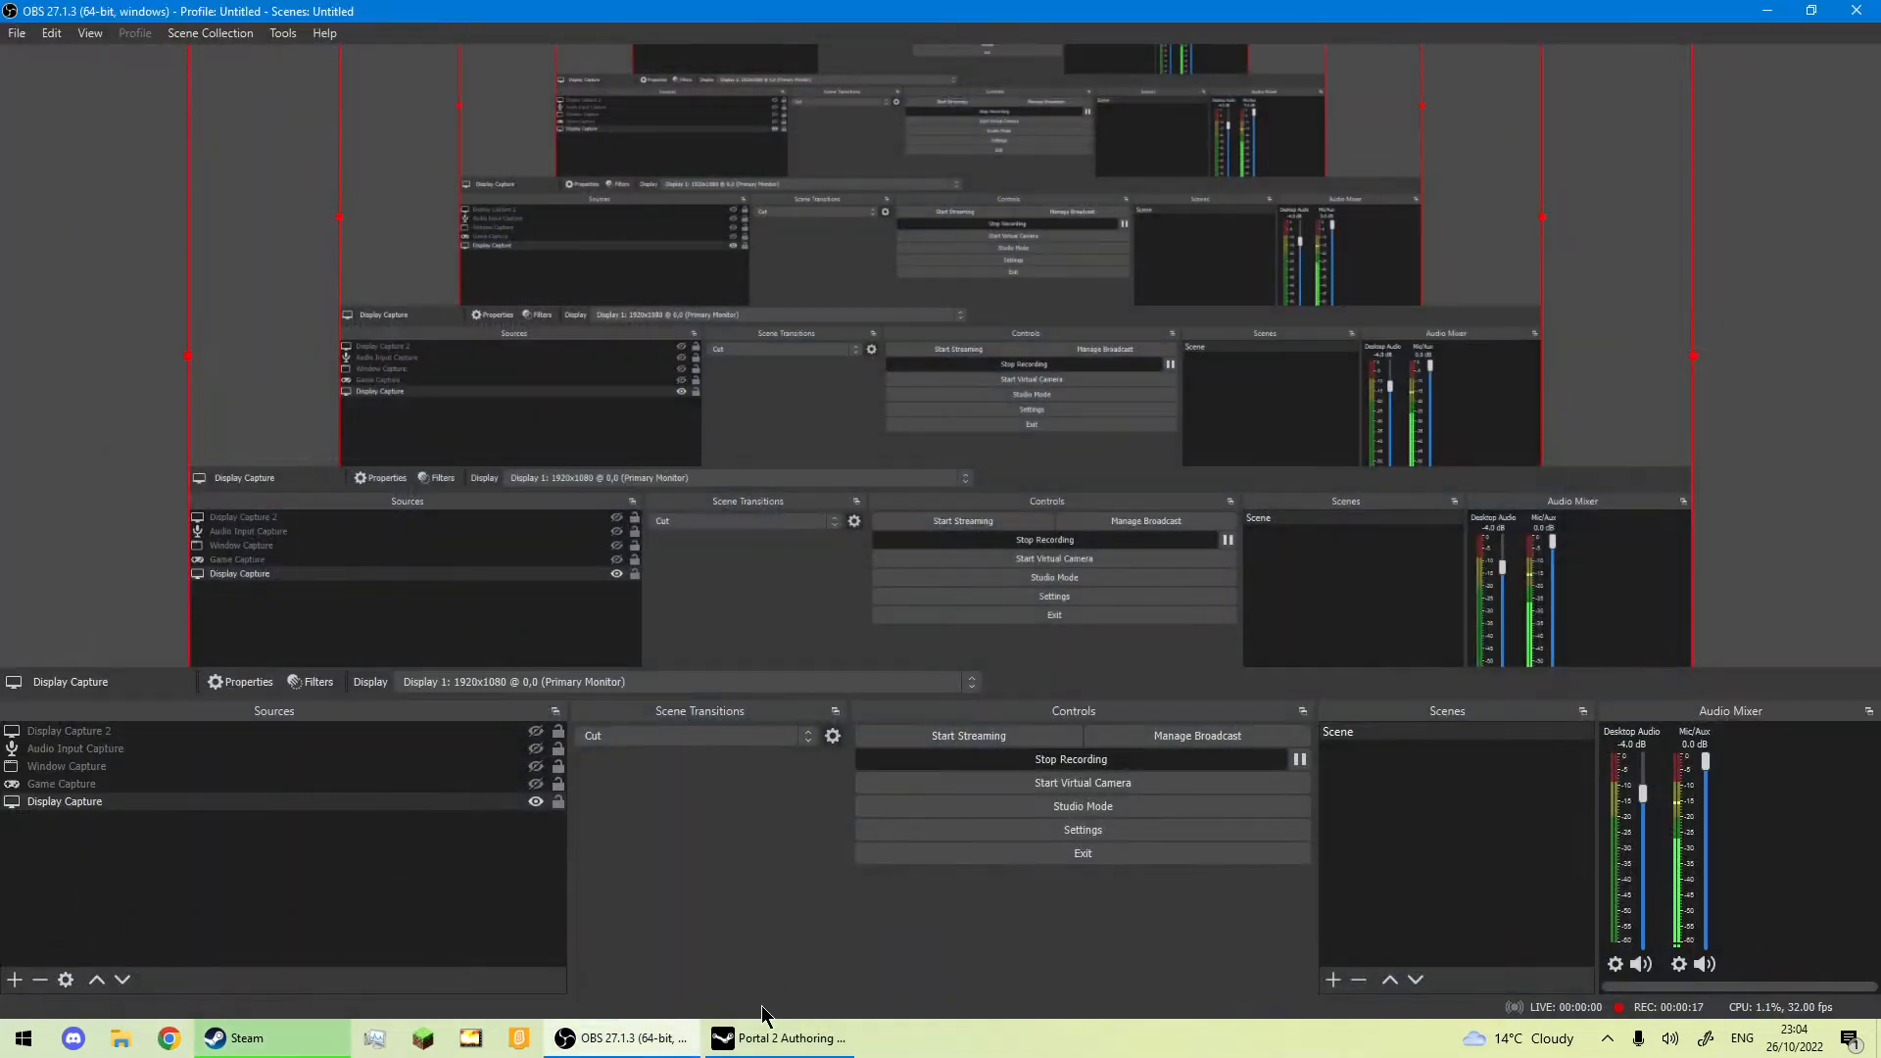
click(754, 1041)
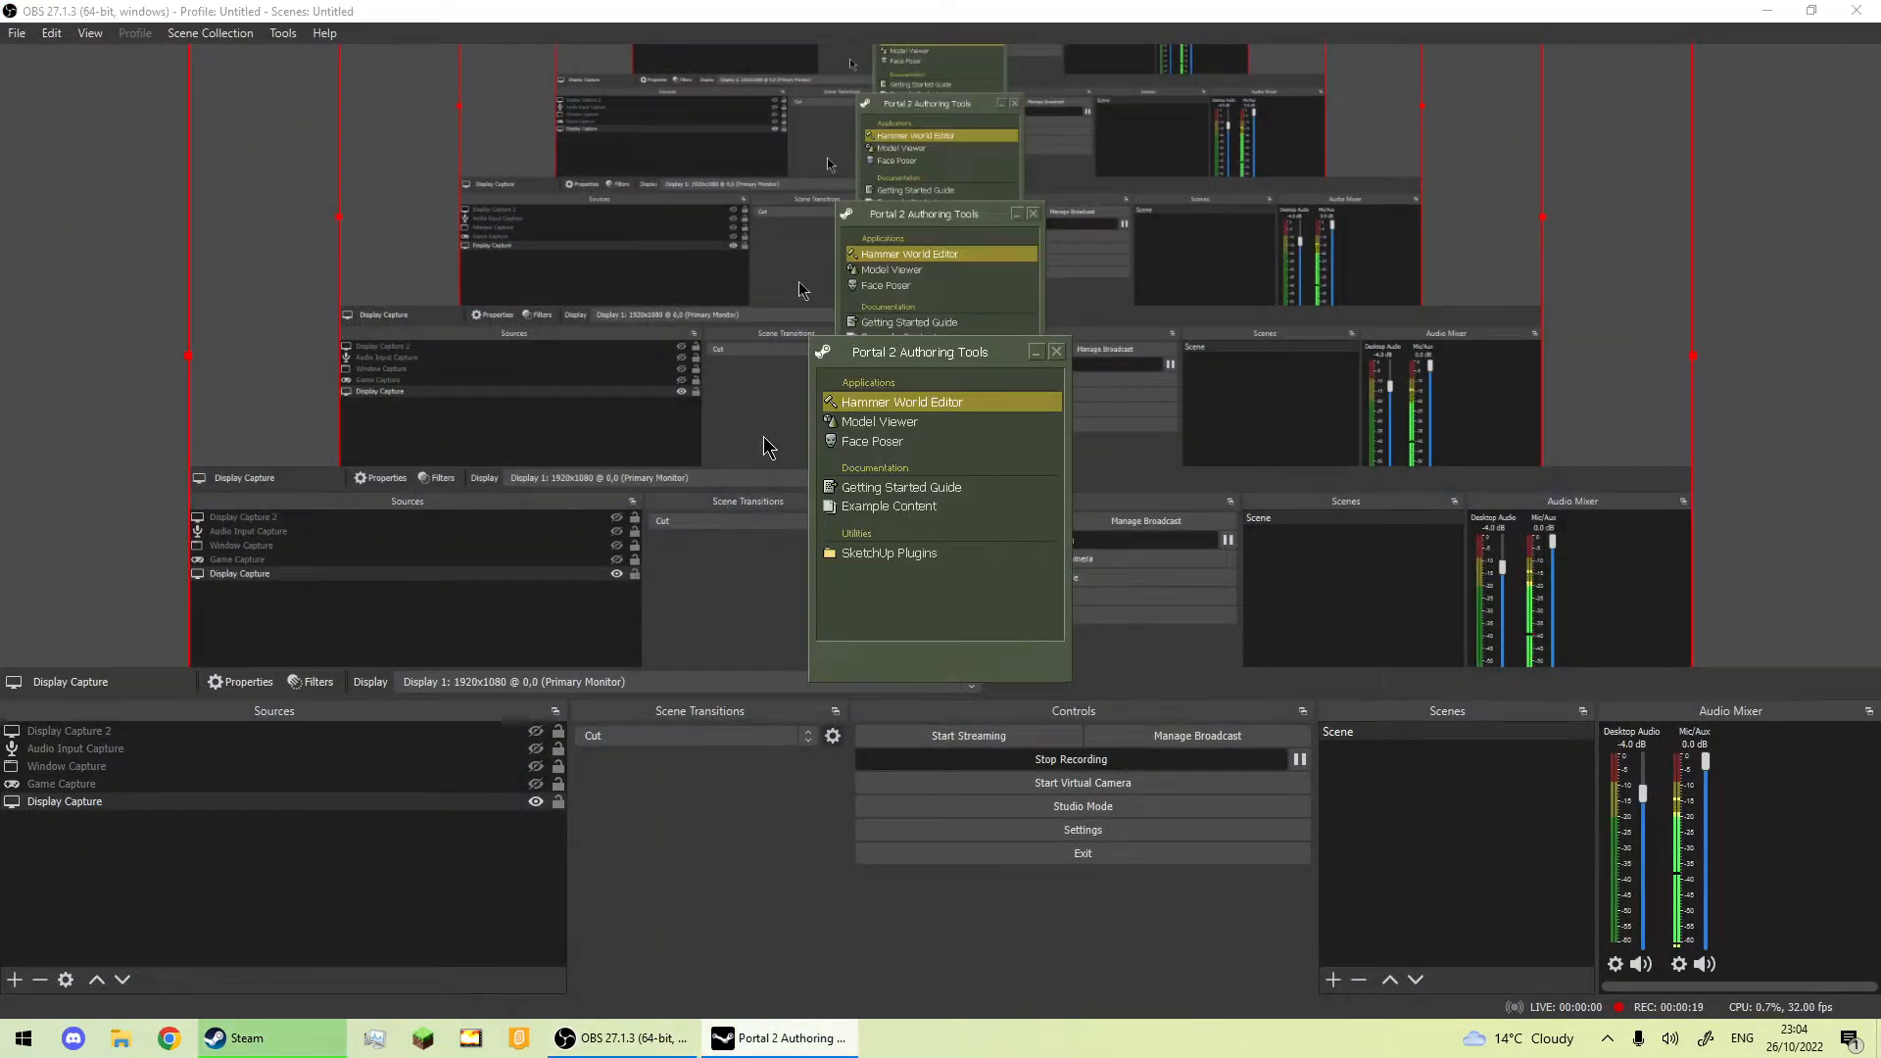
double_click(950, 412)
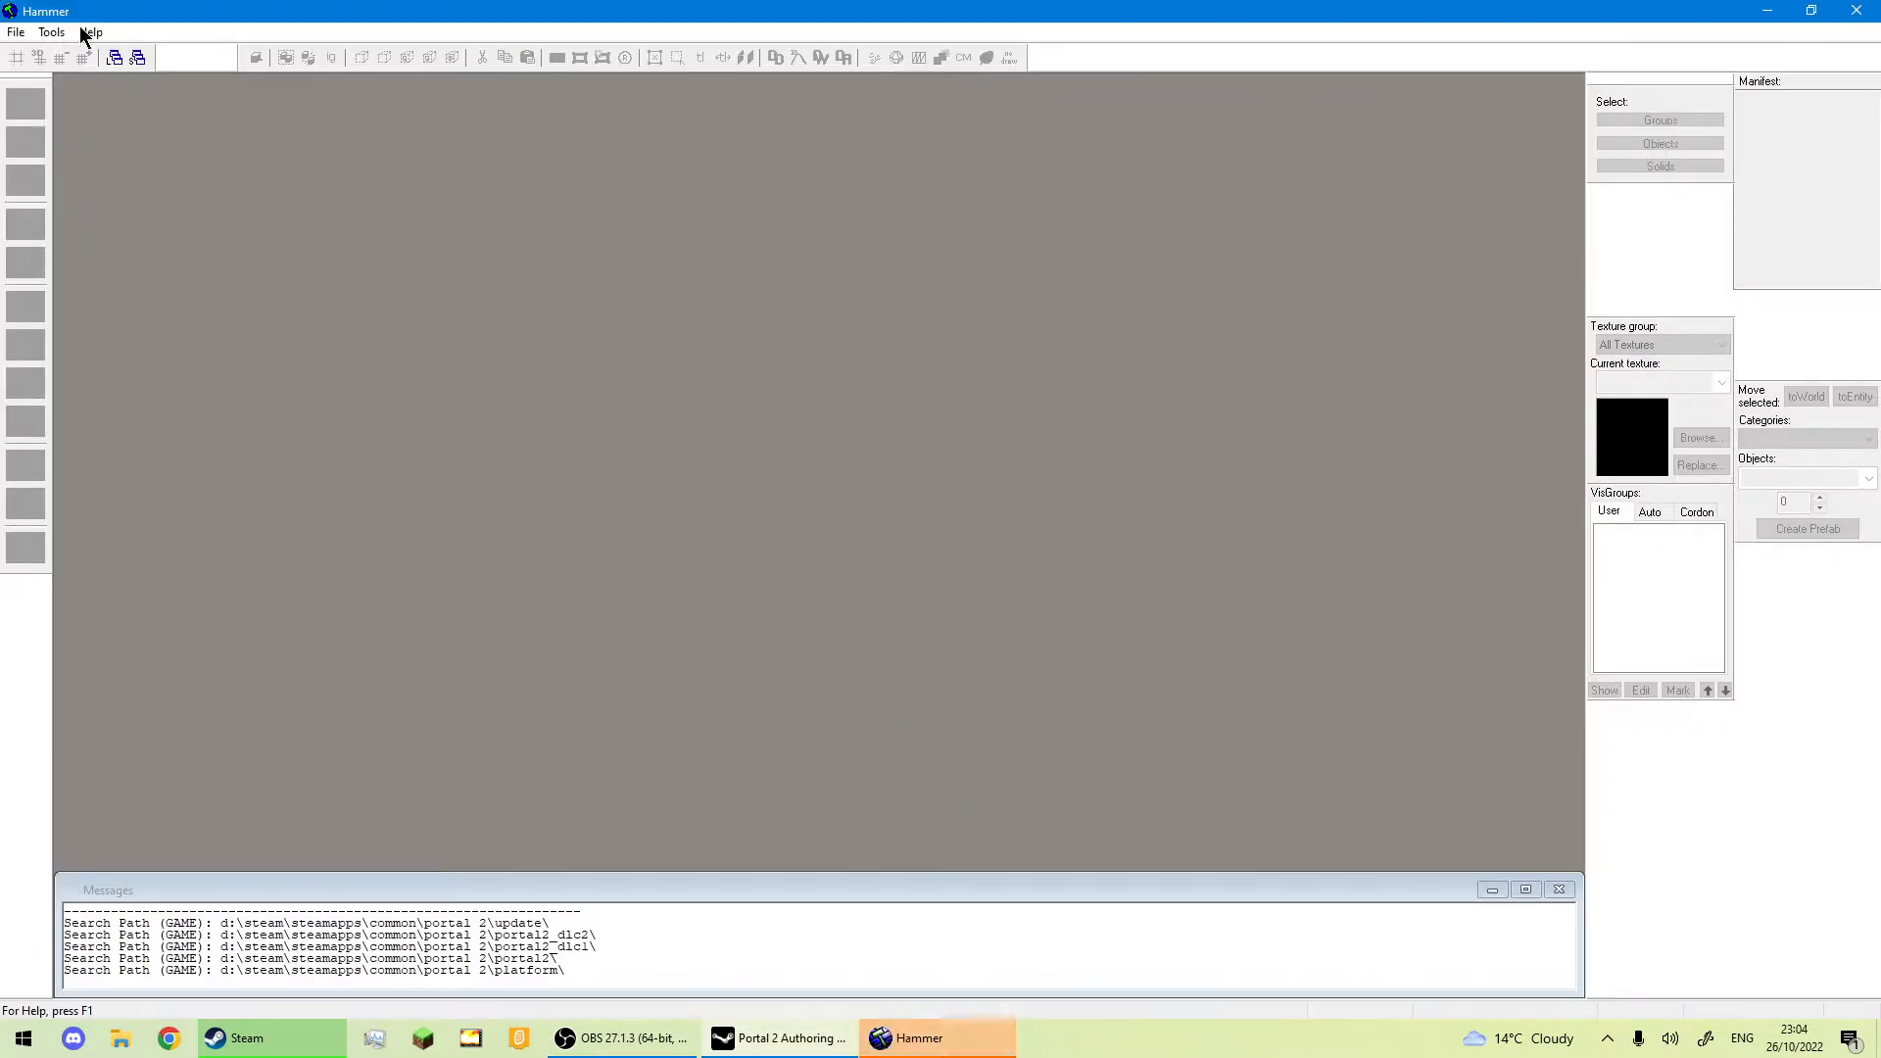
click(16, 32)
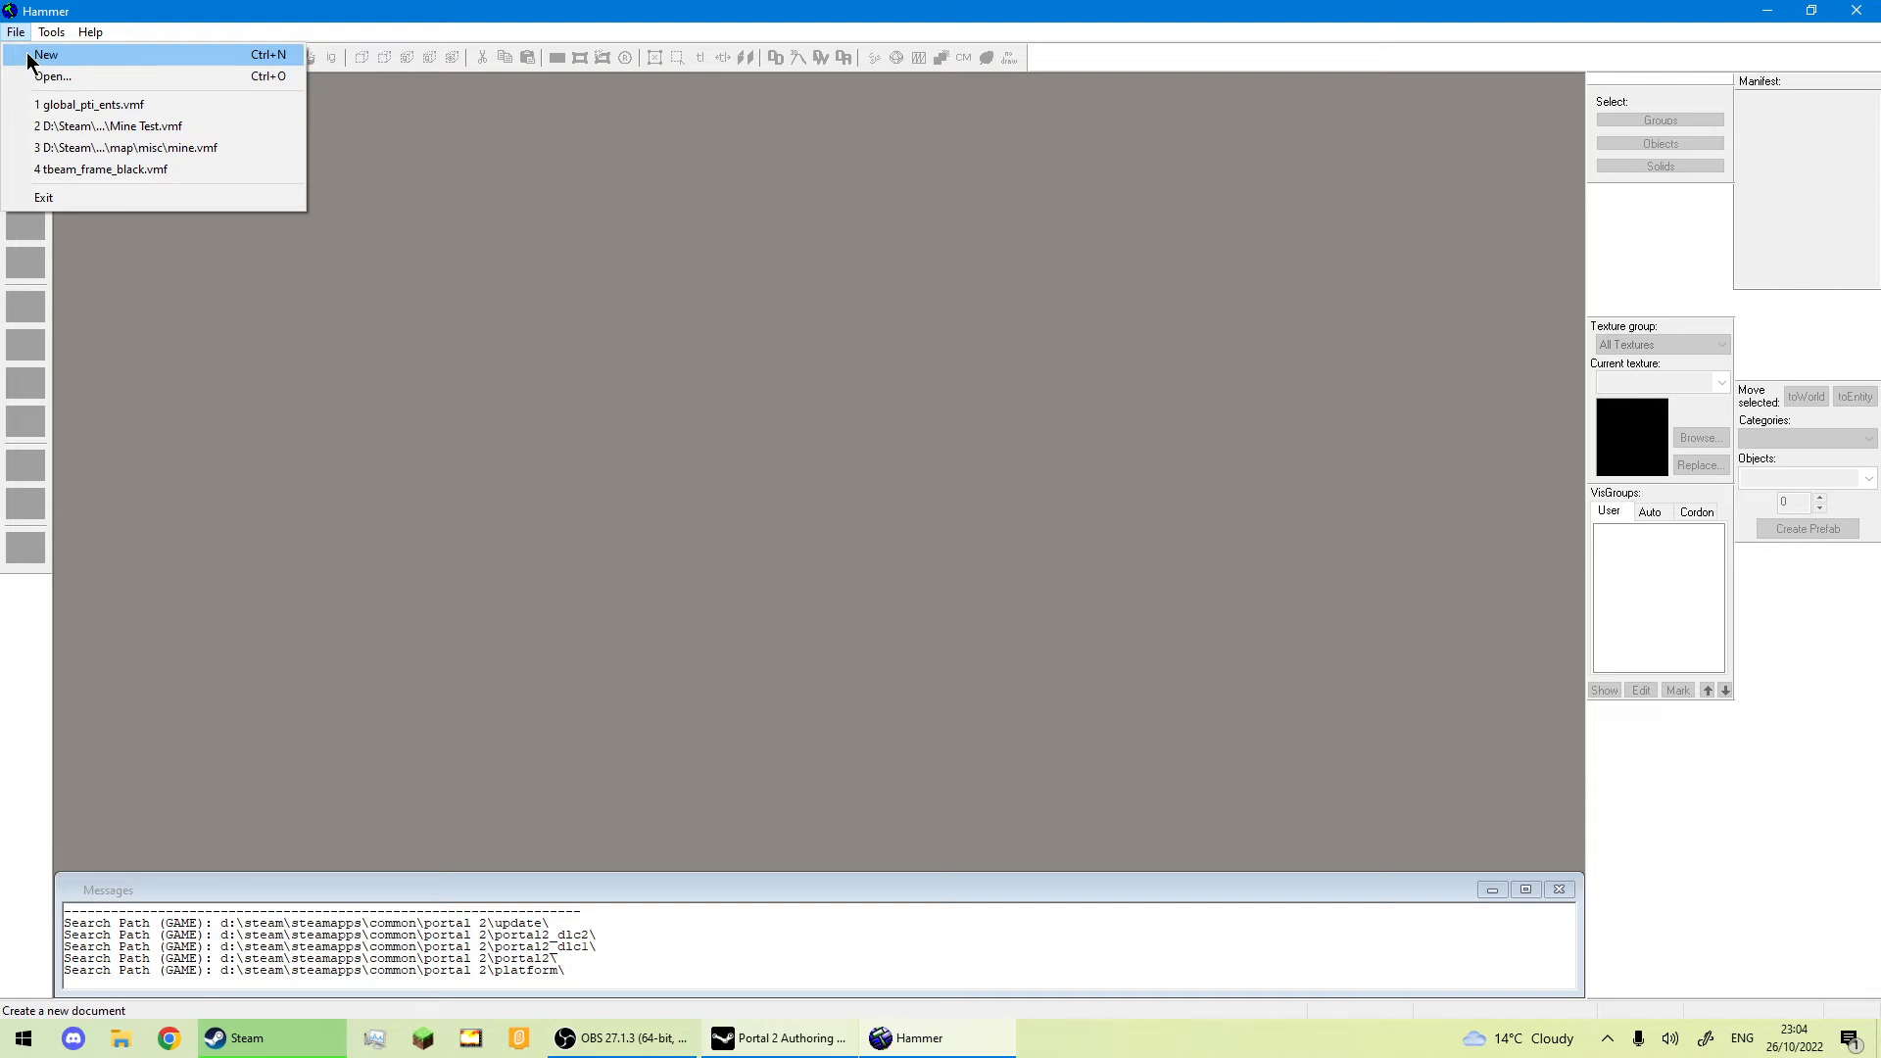
click(39, 54)
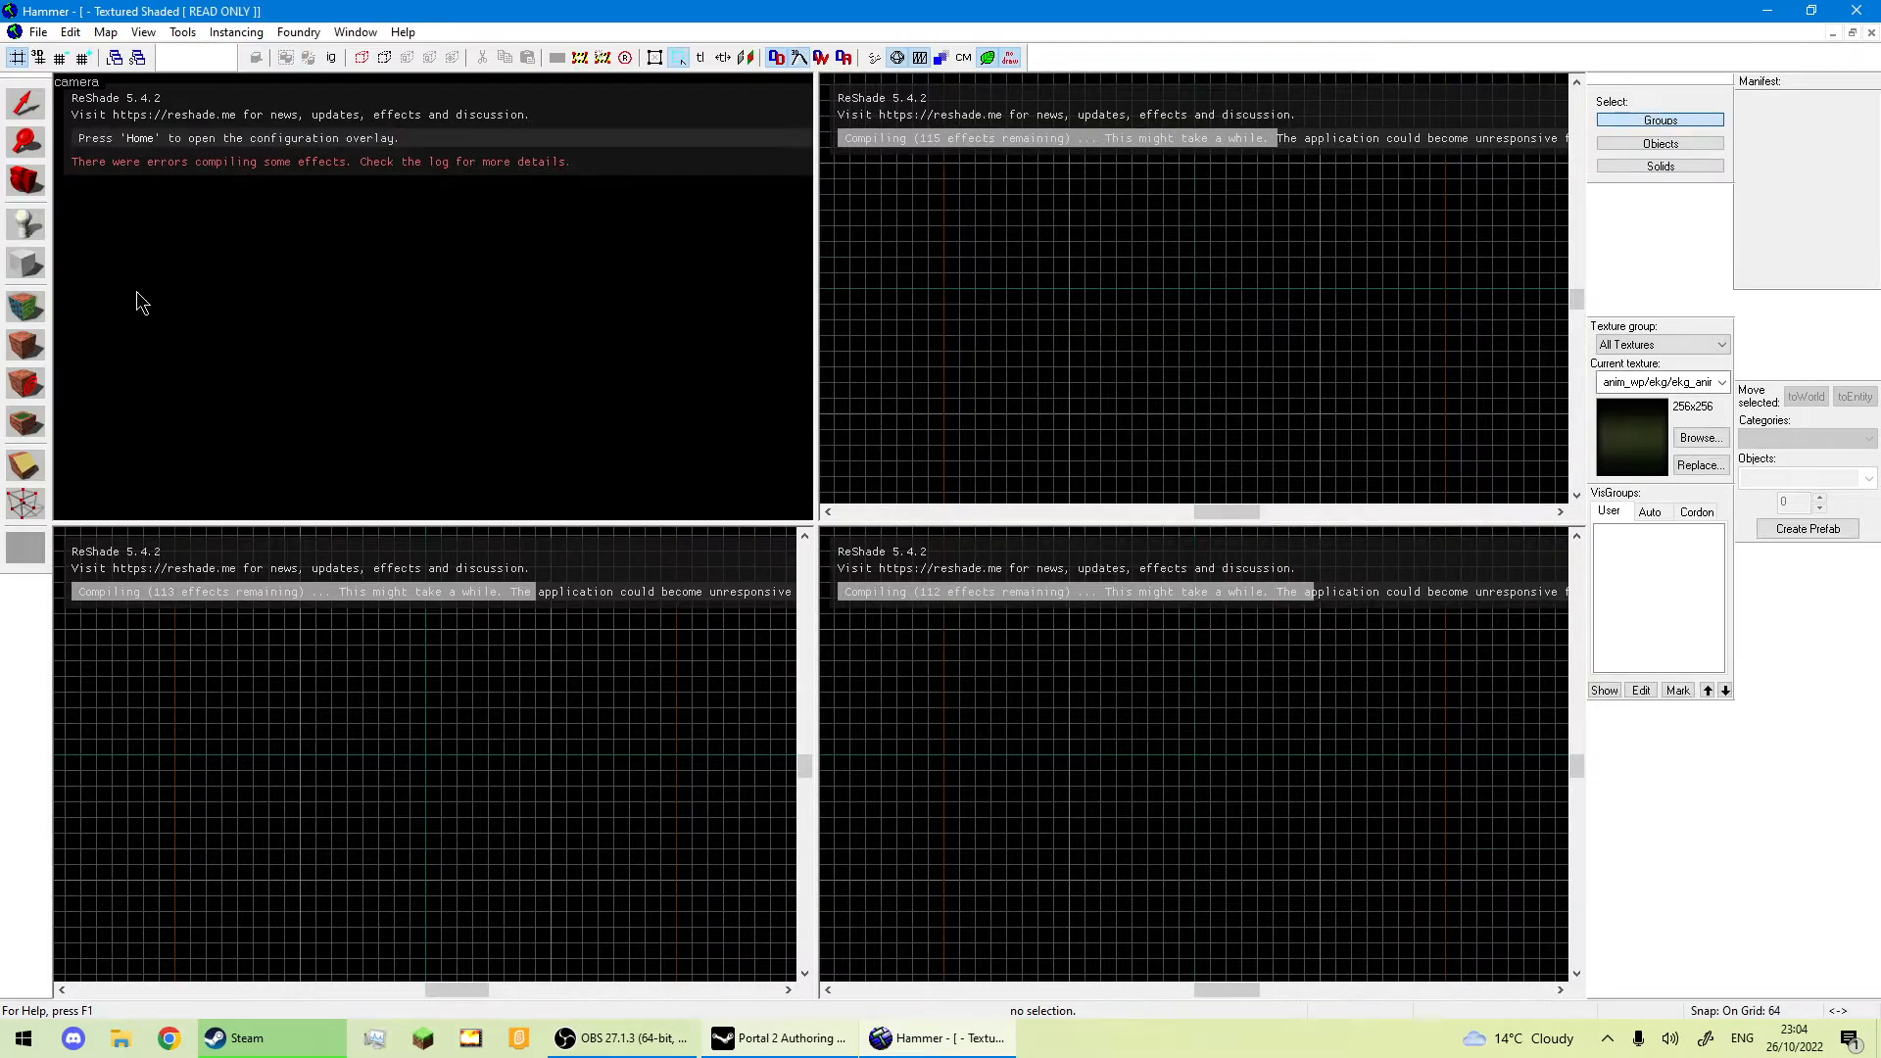
Activate the Block tool, filter the textures by "tile" and choose tile/white_floor_tile001a as the current texture.
click(37, 281)
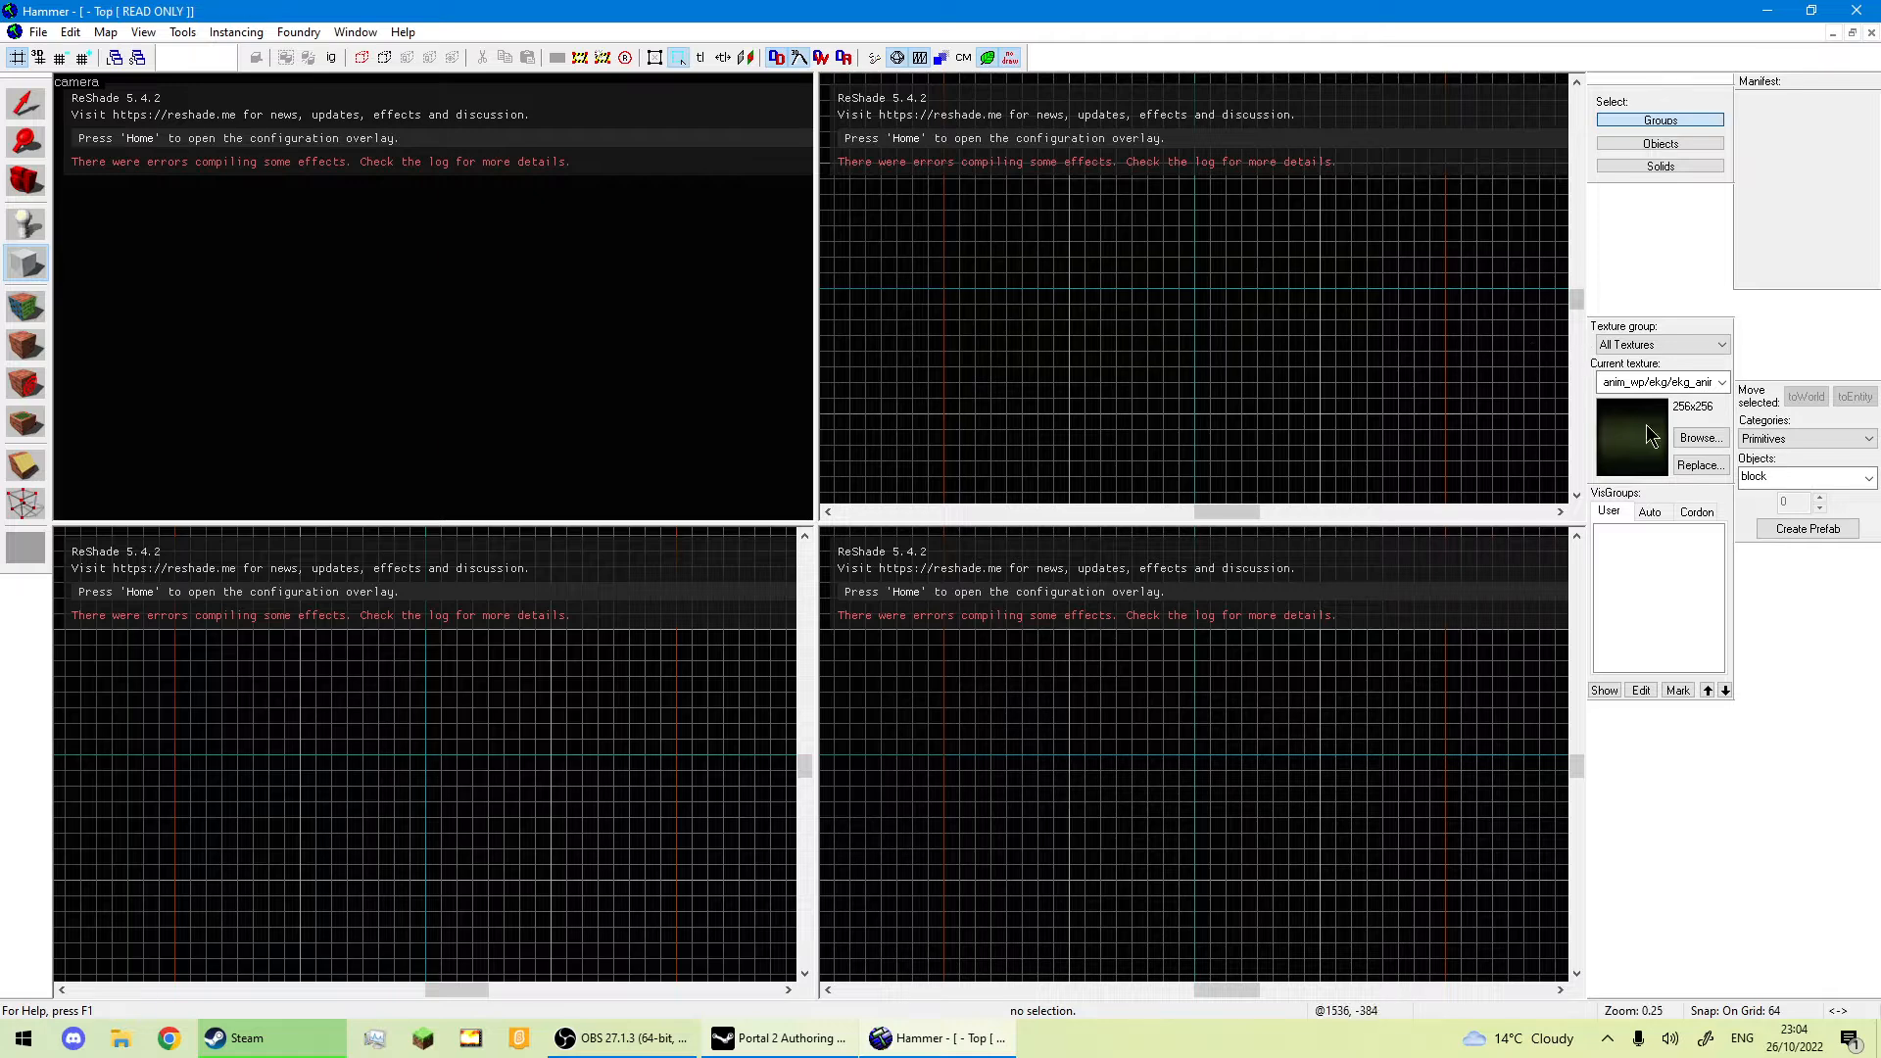
click(1699, 440)
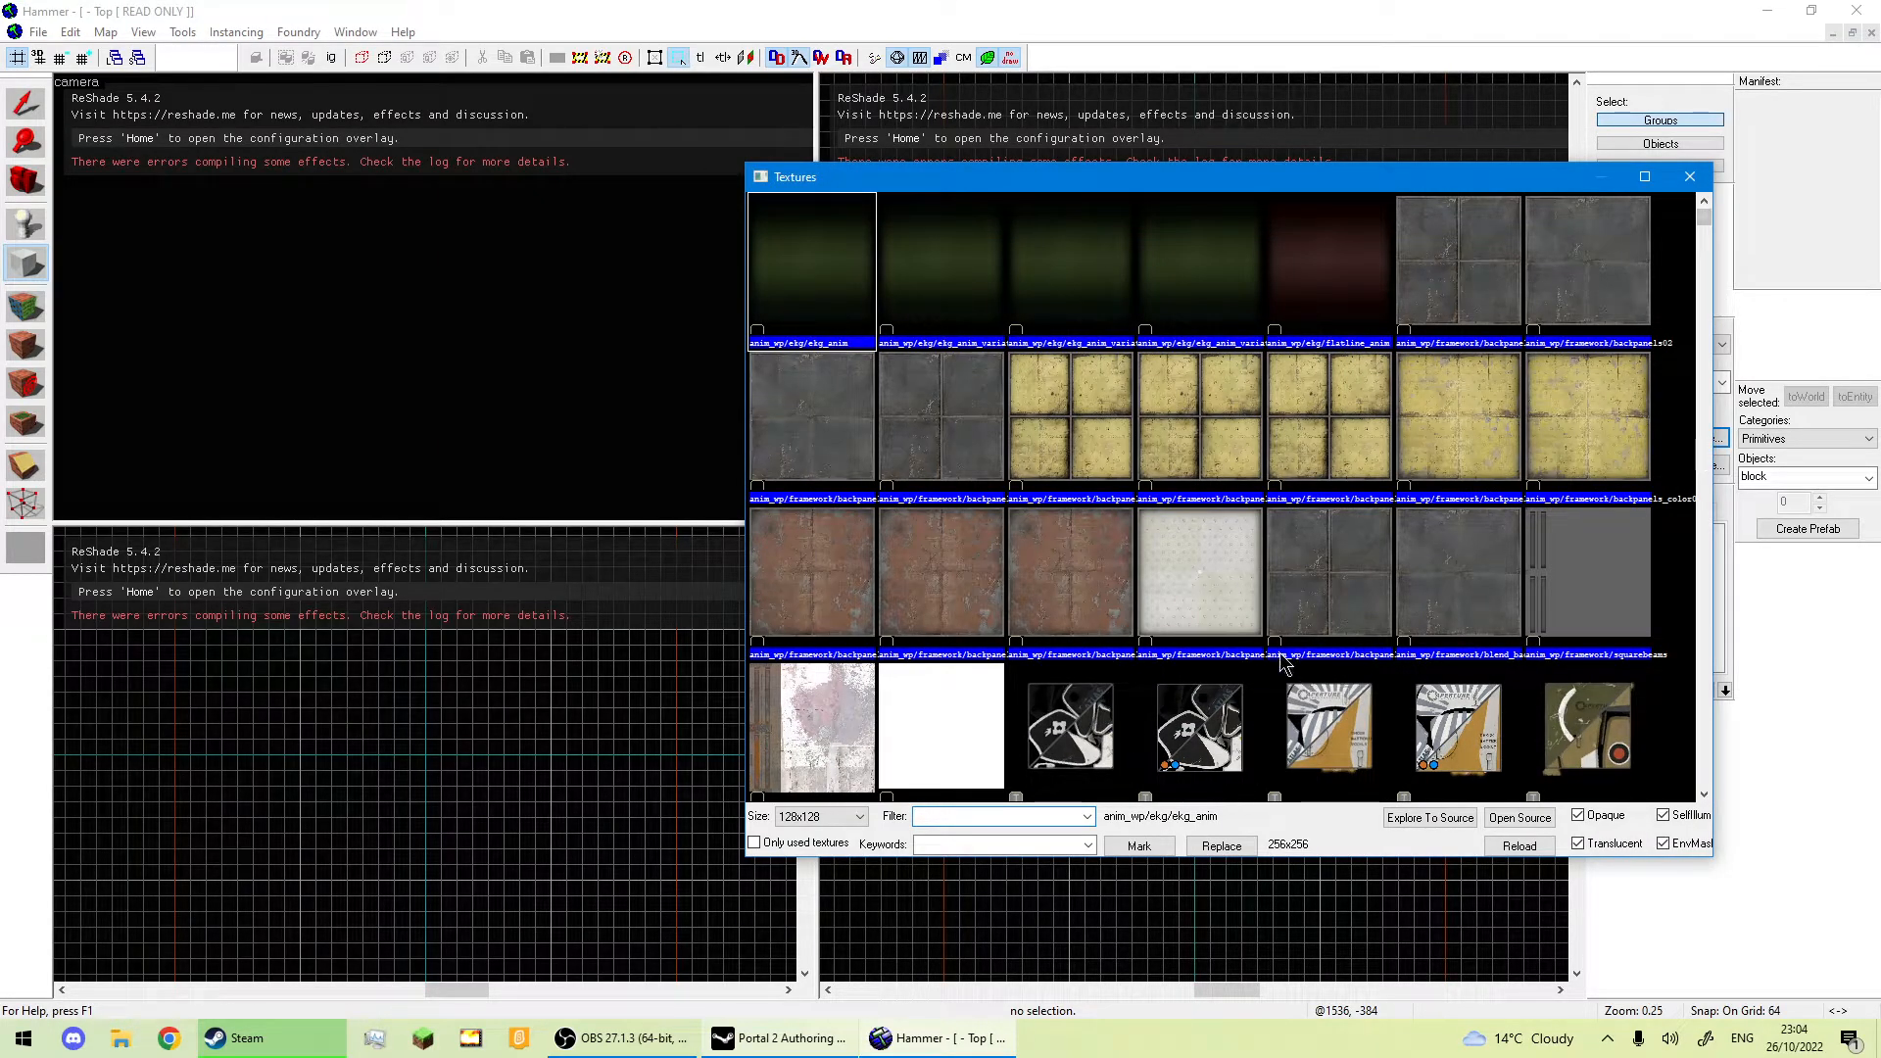
scroll(1279, 652, down, 20)
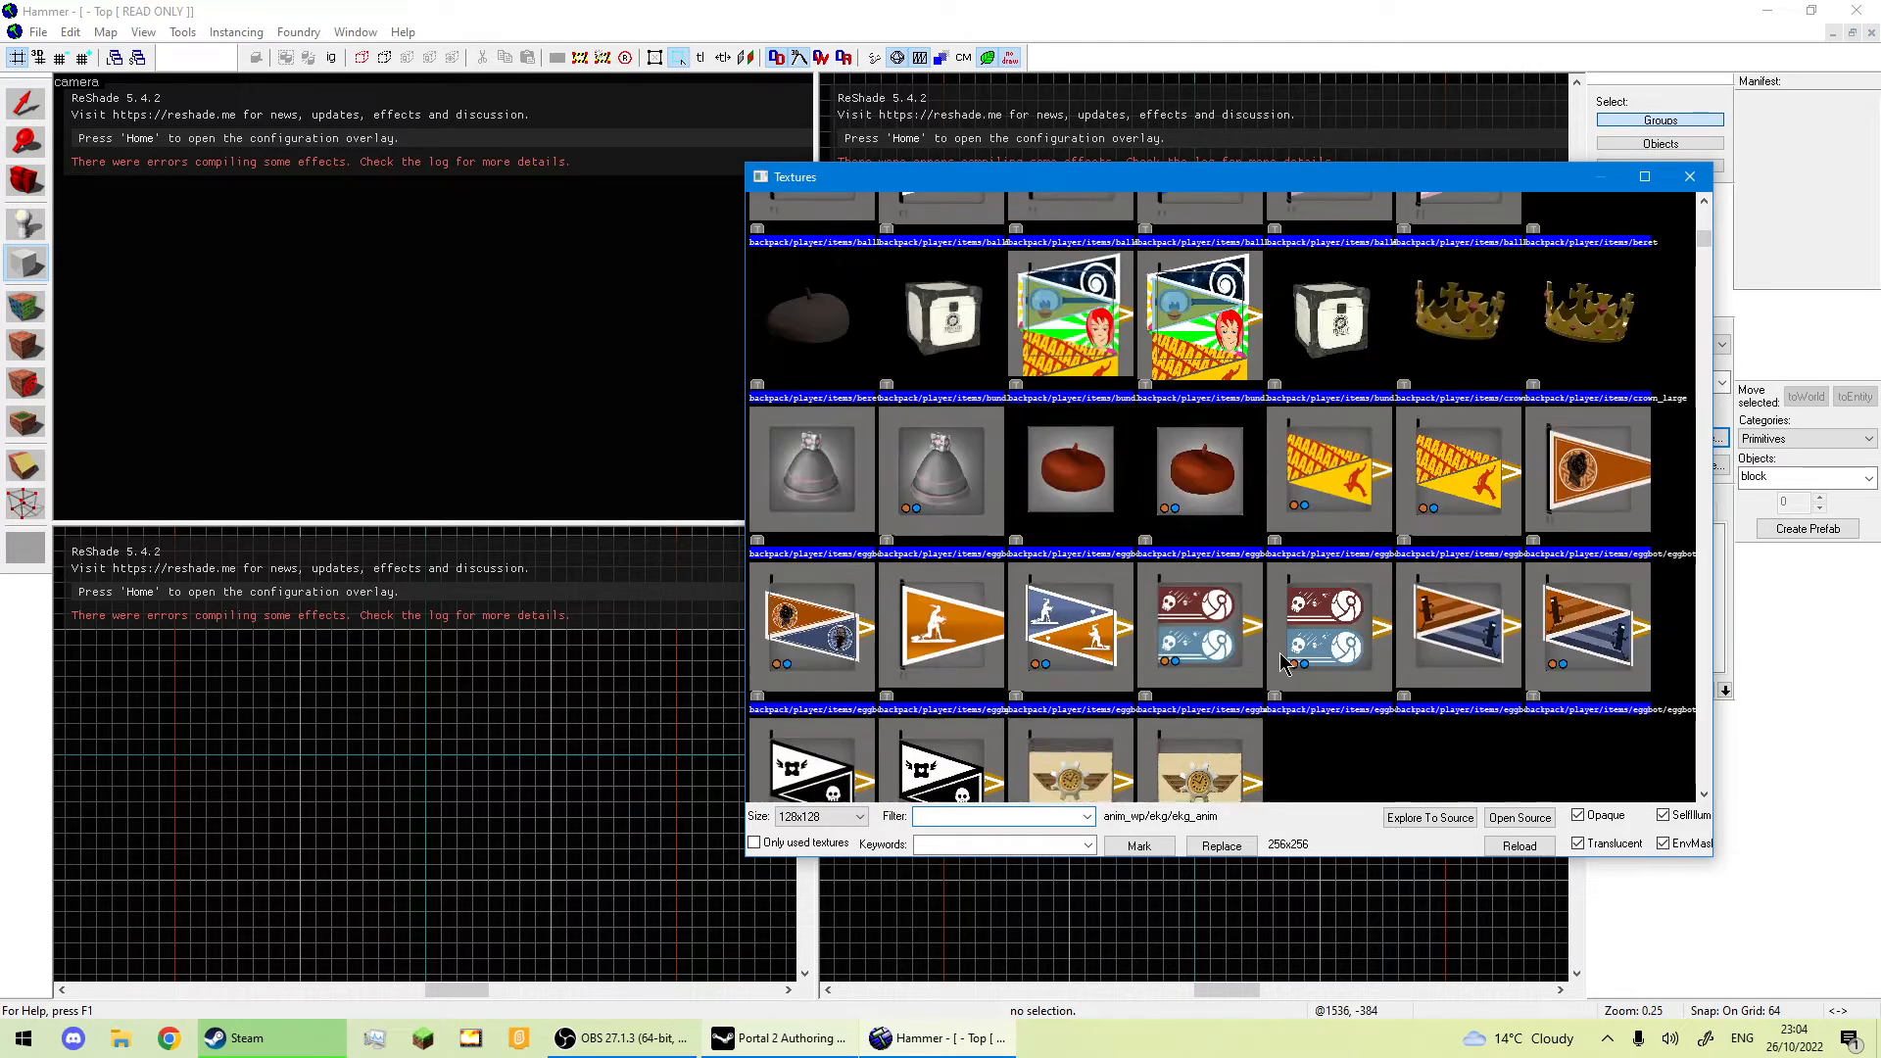
scroll(1281, 662, down, 20)
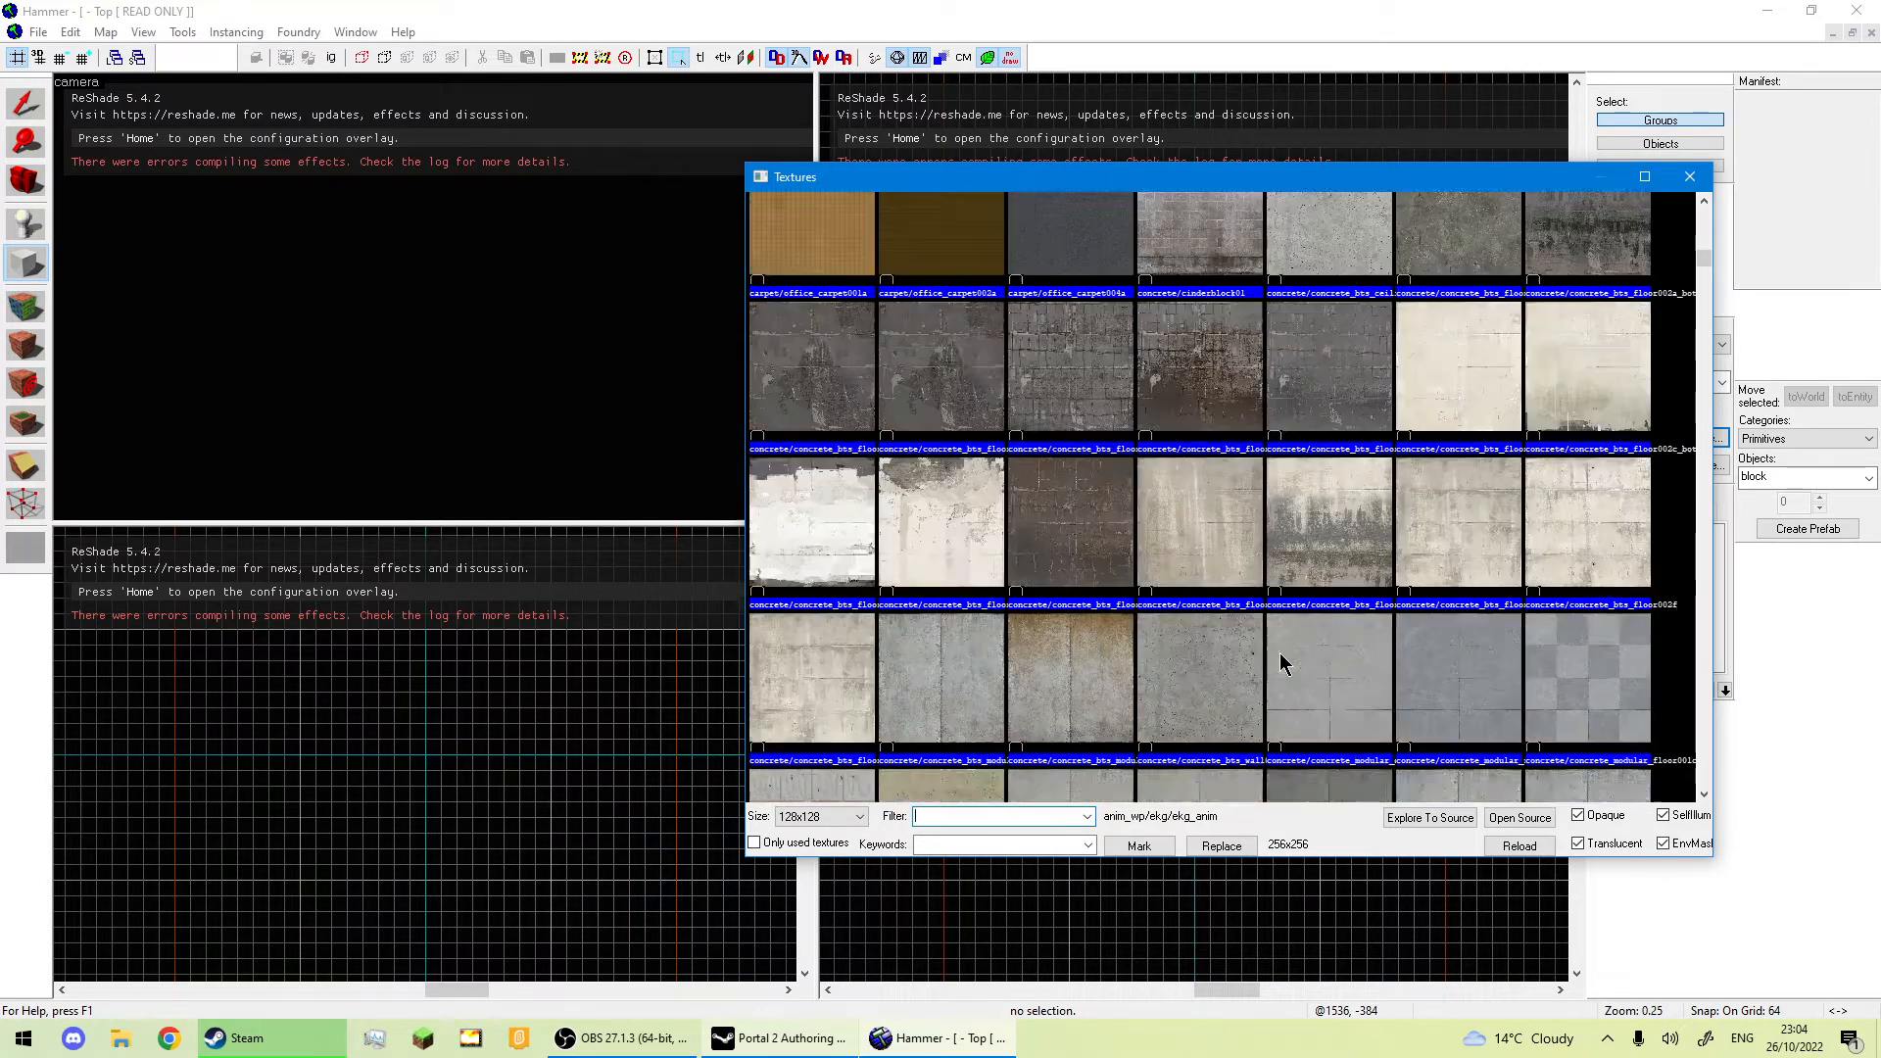
scroll(1281, 662, down, 3)
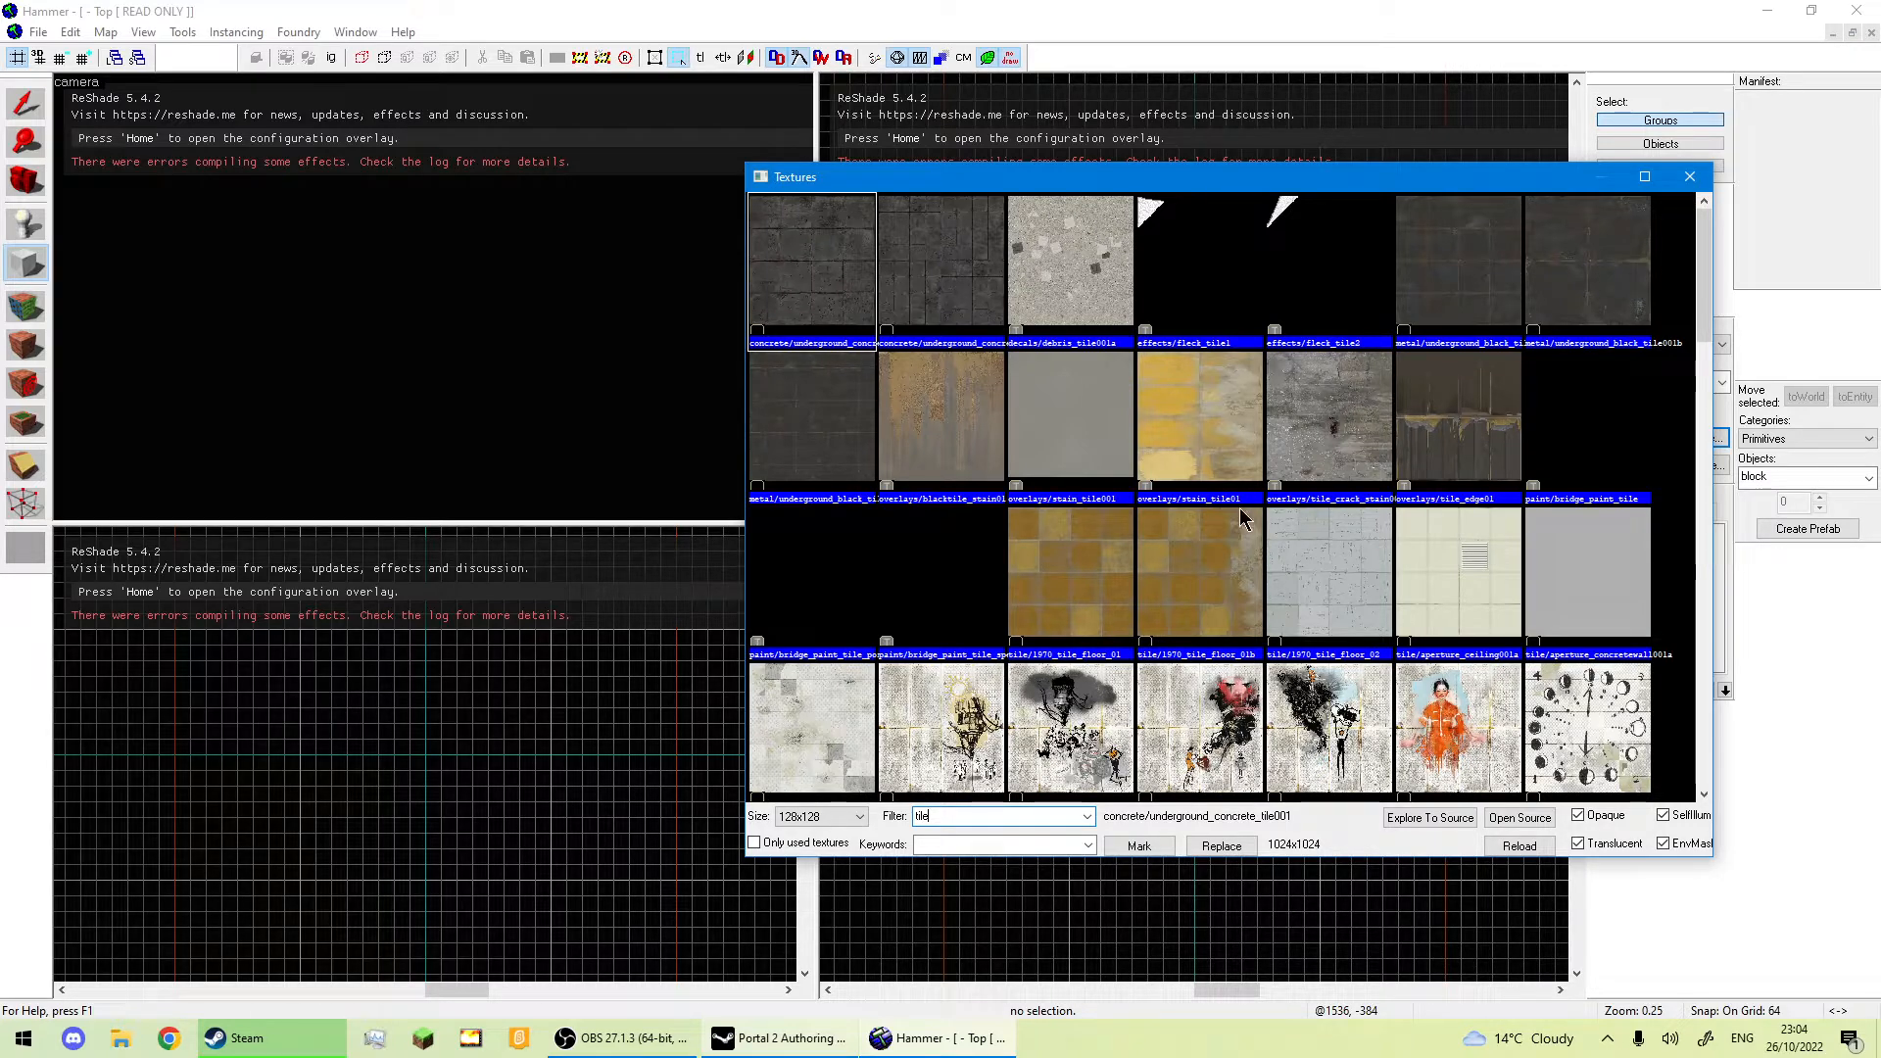
scroll(1242, 519, down, 3)
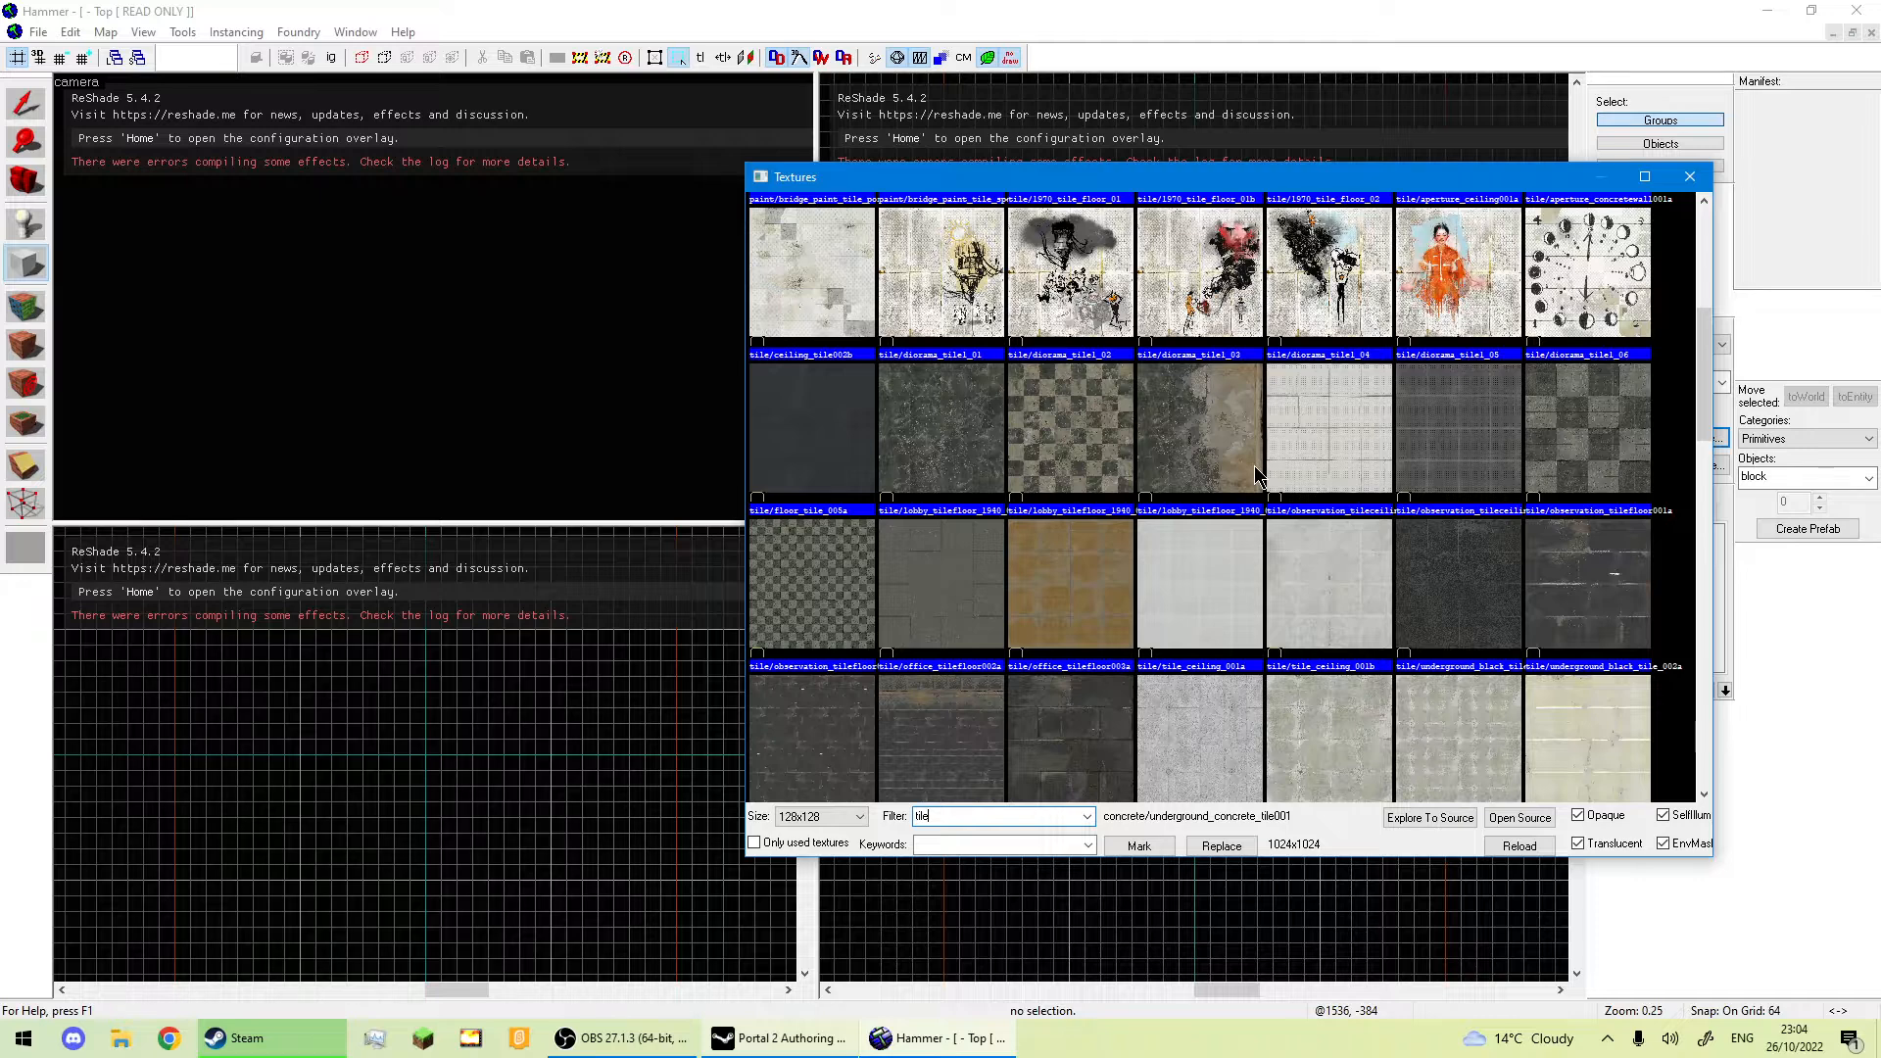
scroll(1254, 467, down, 3)
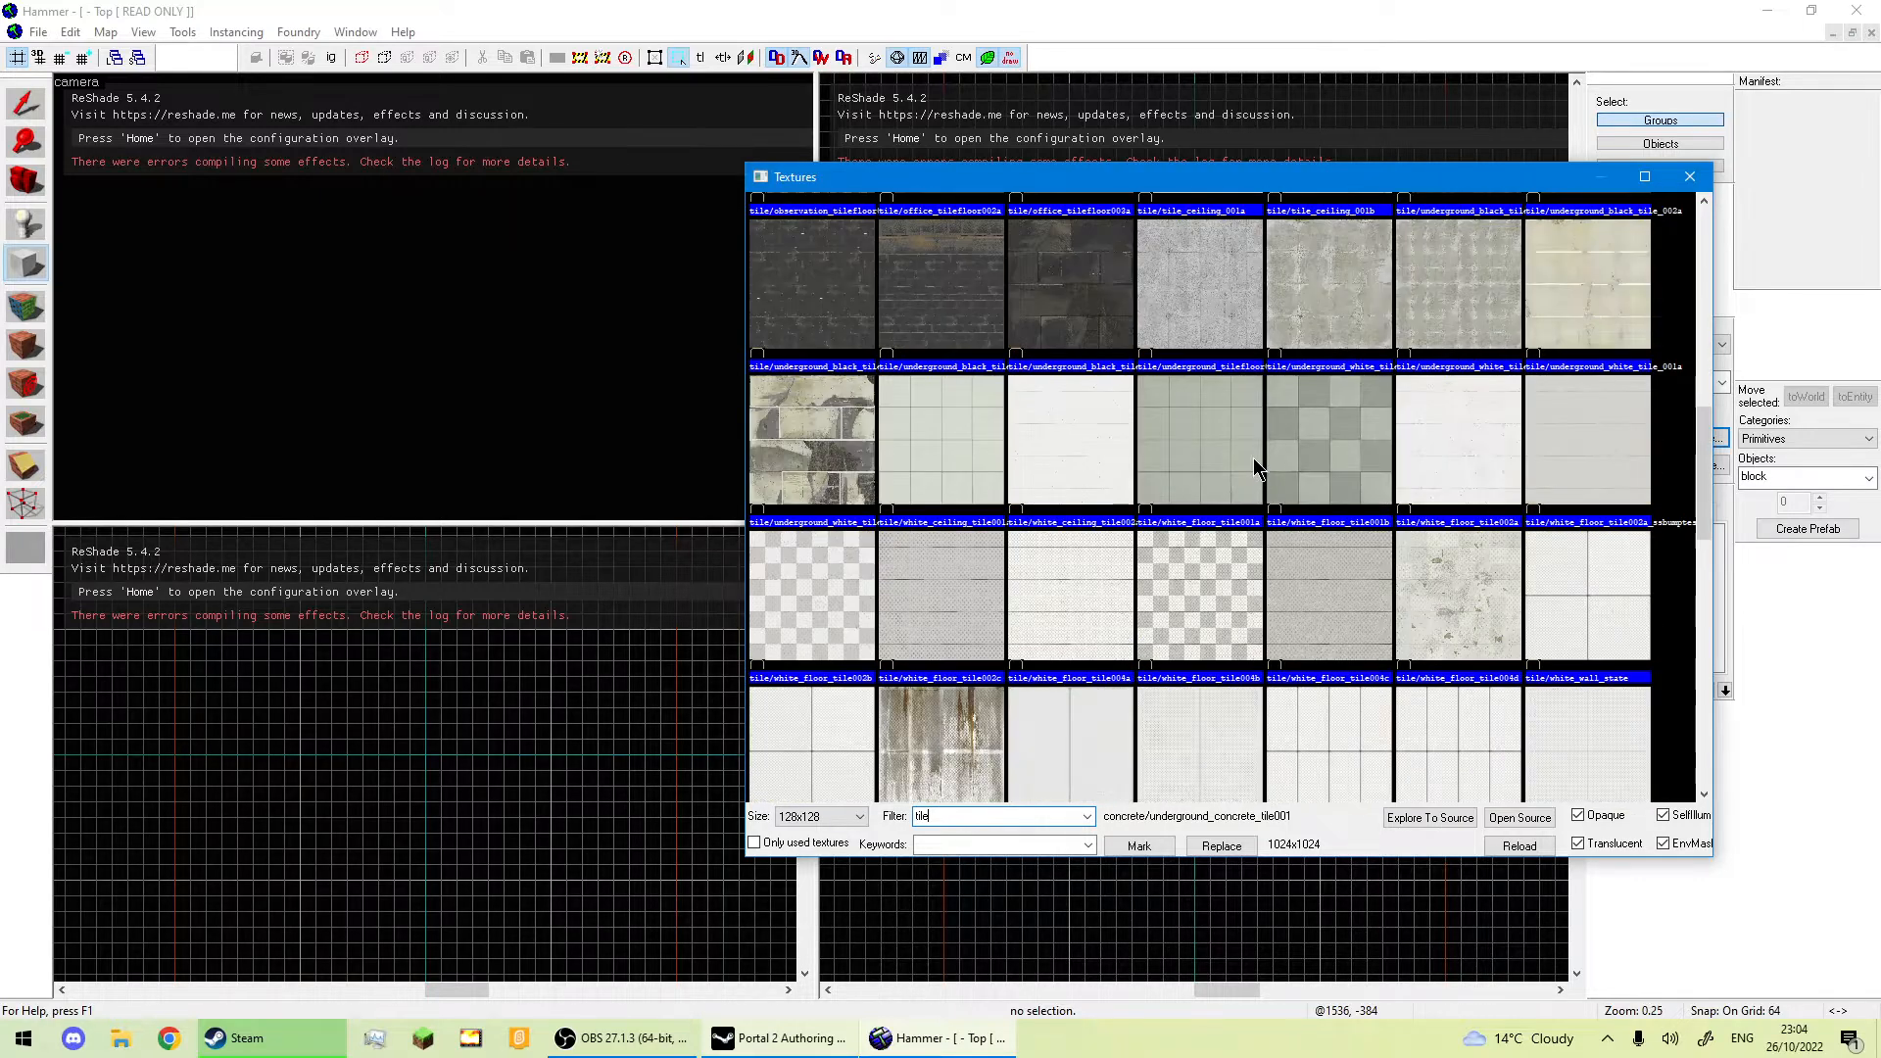
double_click(1254, 455)
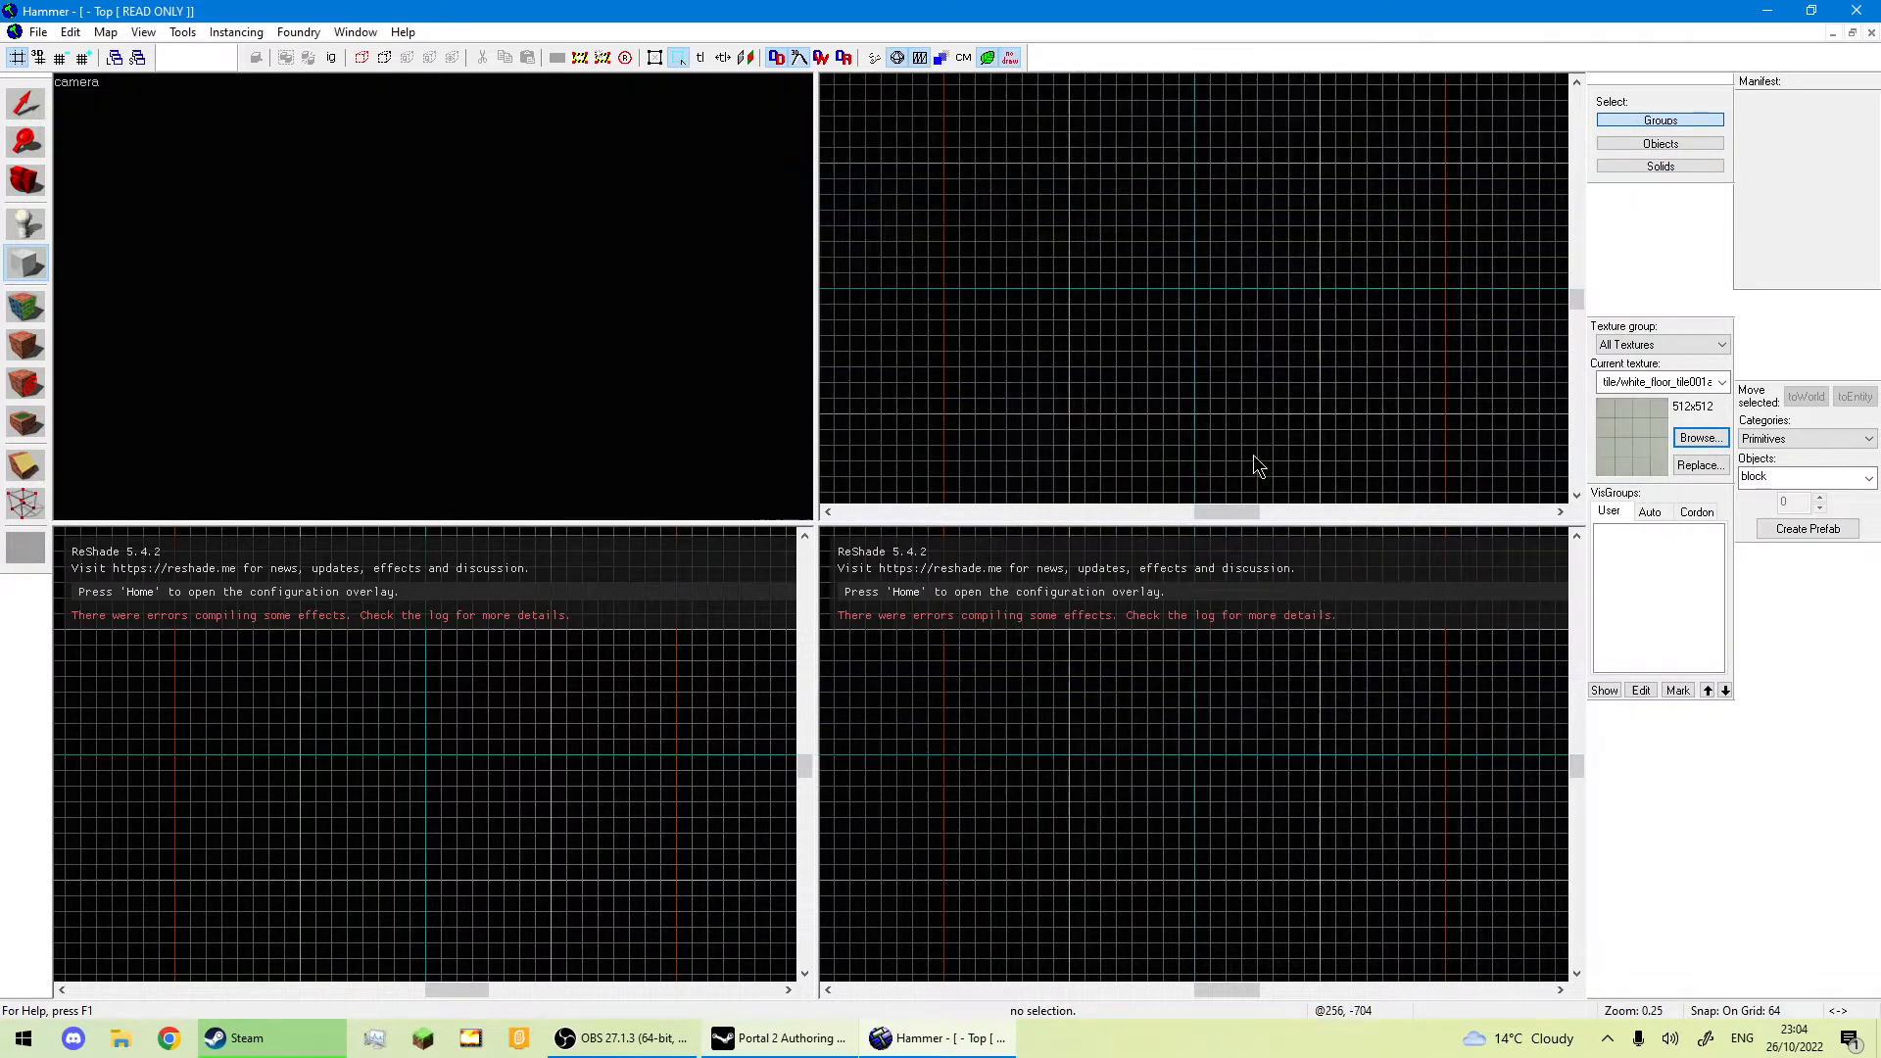
Create a floor block 512 by 512 units and 64 units thick, centred on the origin with its top at height zero.
drag(1066, 161, 1326, 421)
drag(1212, 741, 1214, 756)
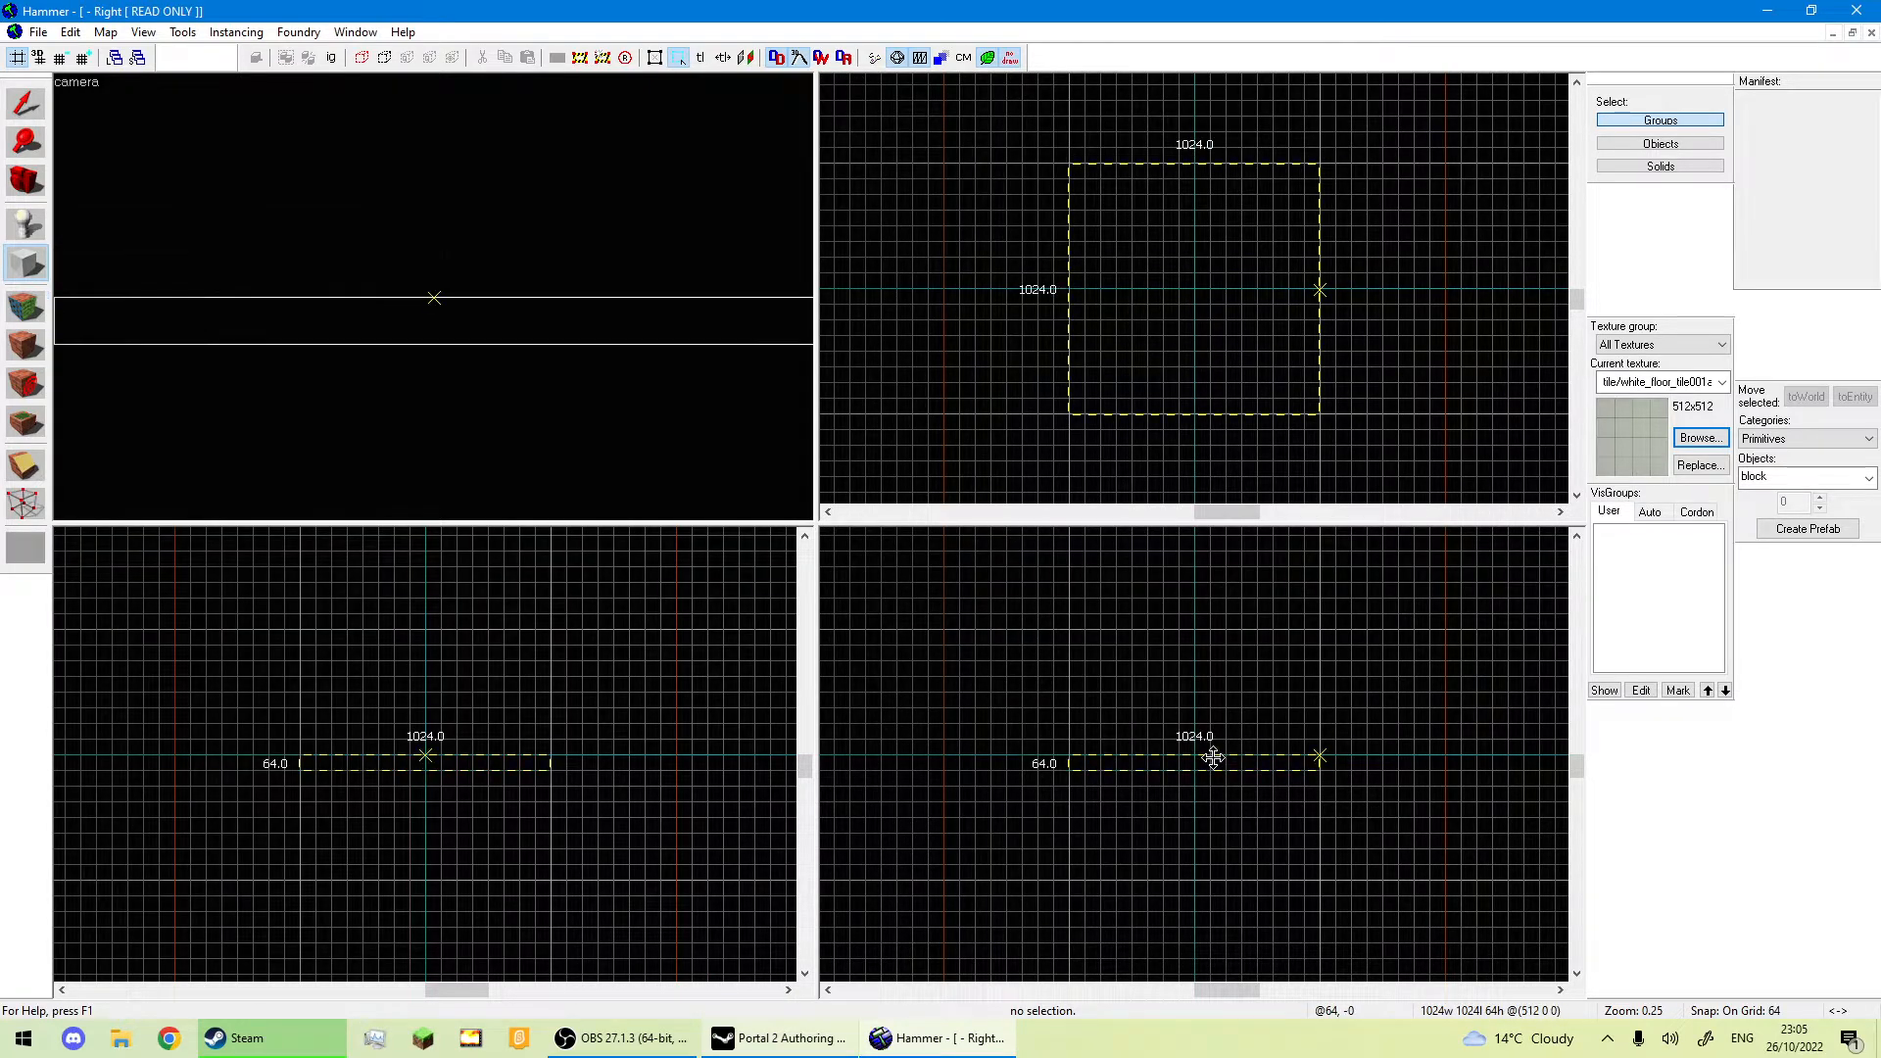
key(z)
key(s)
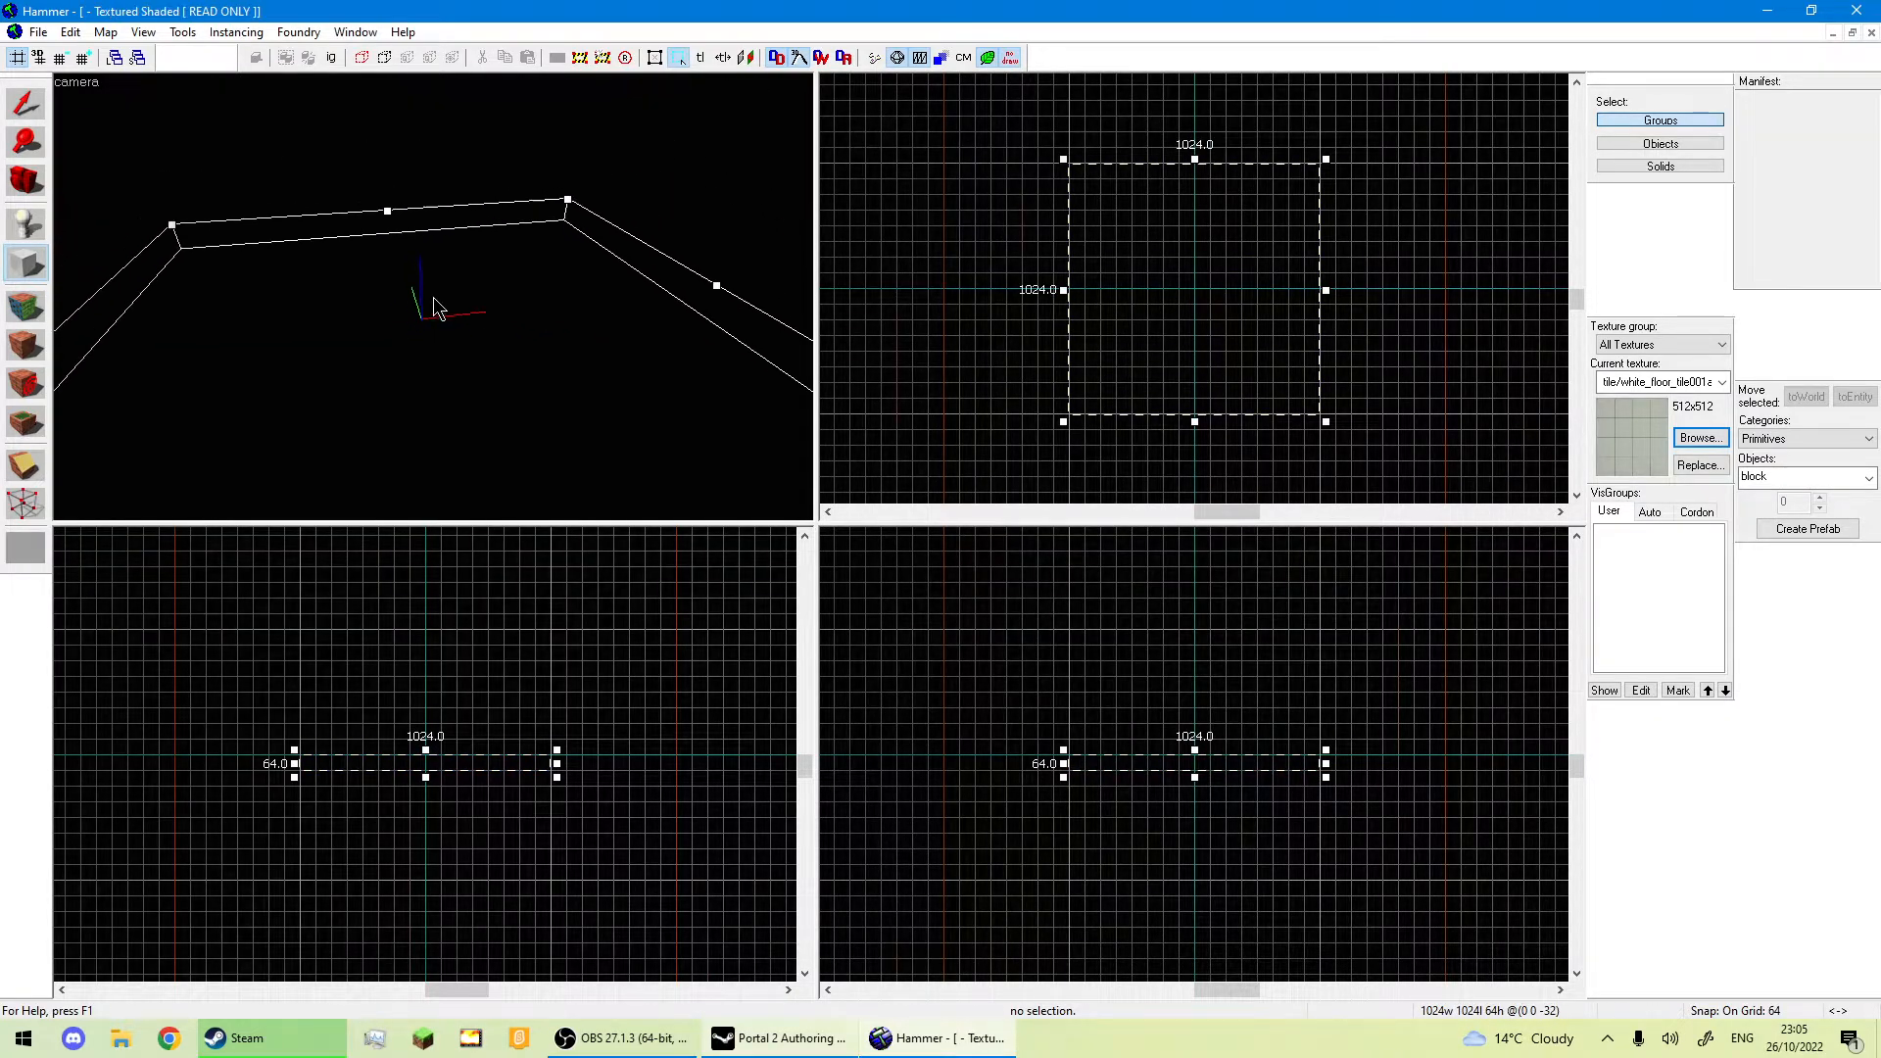
key(z)
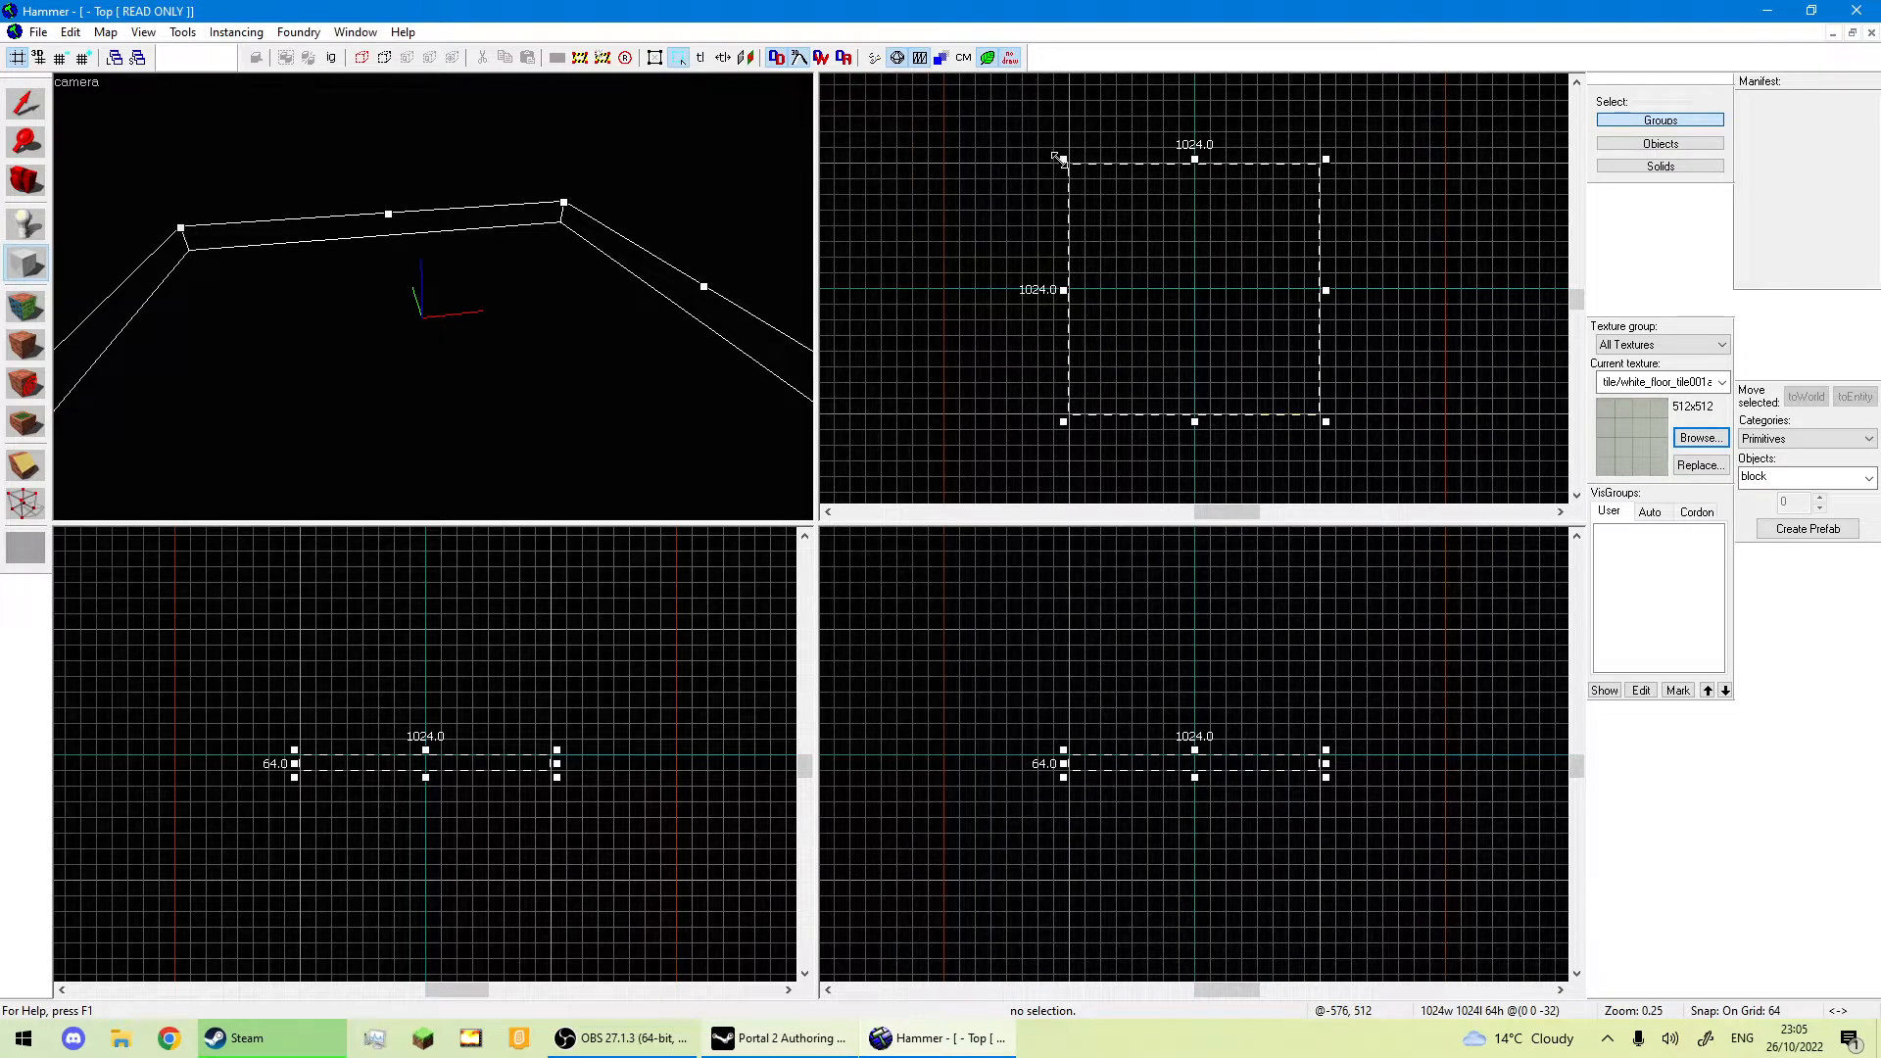
drag(1058, 157, 1193, 286)
drag(1243, 344, 1186, 279)
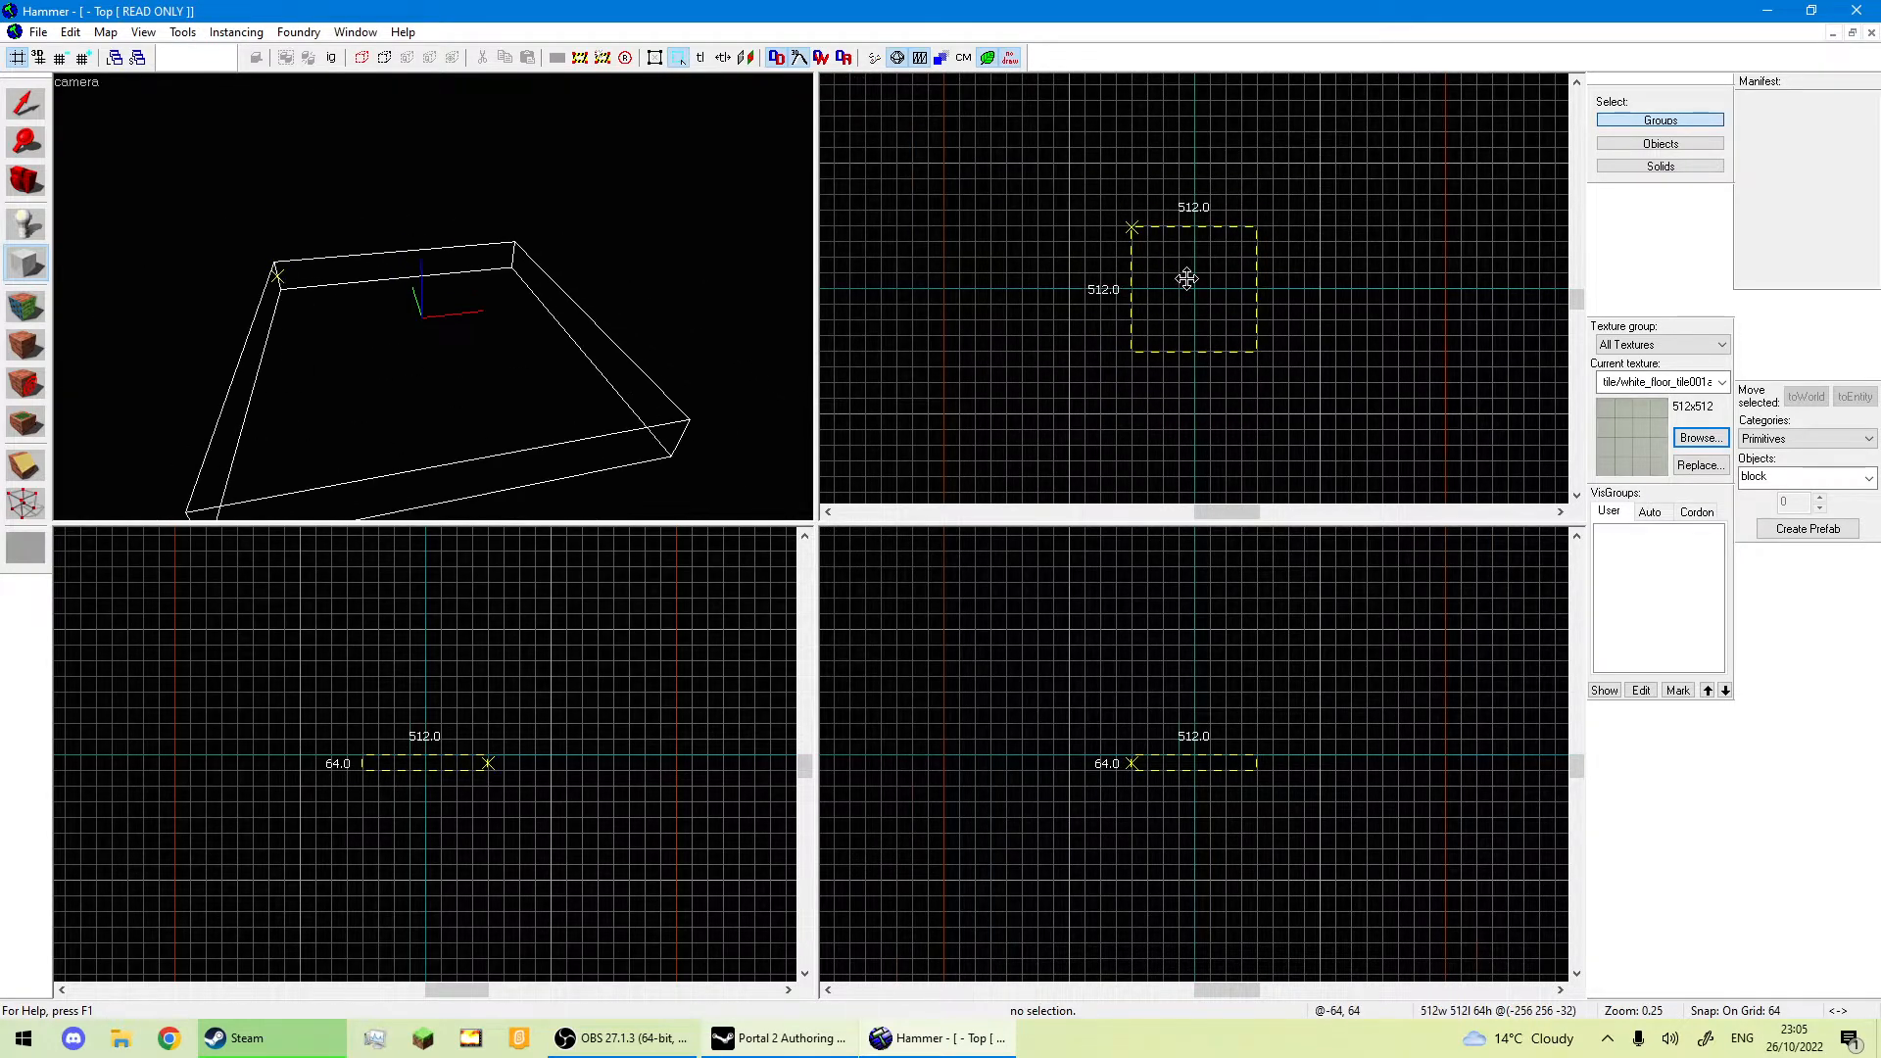
key(Return)
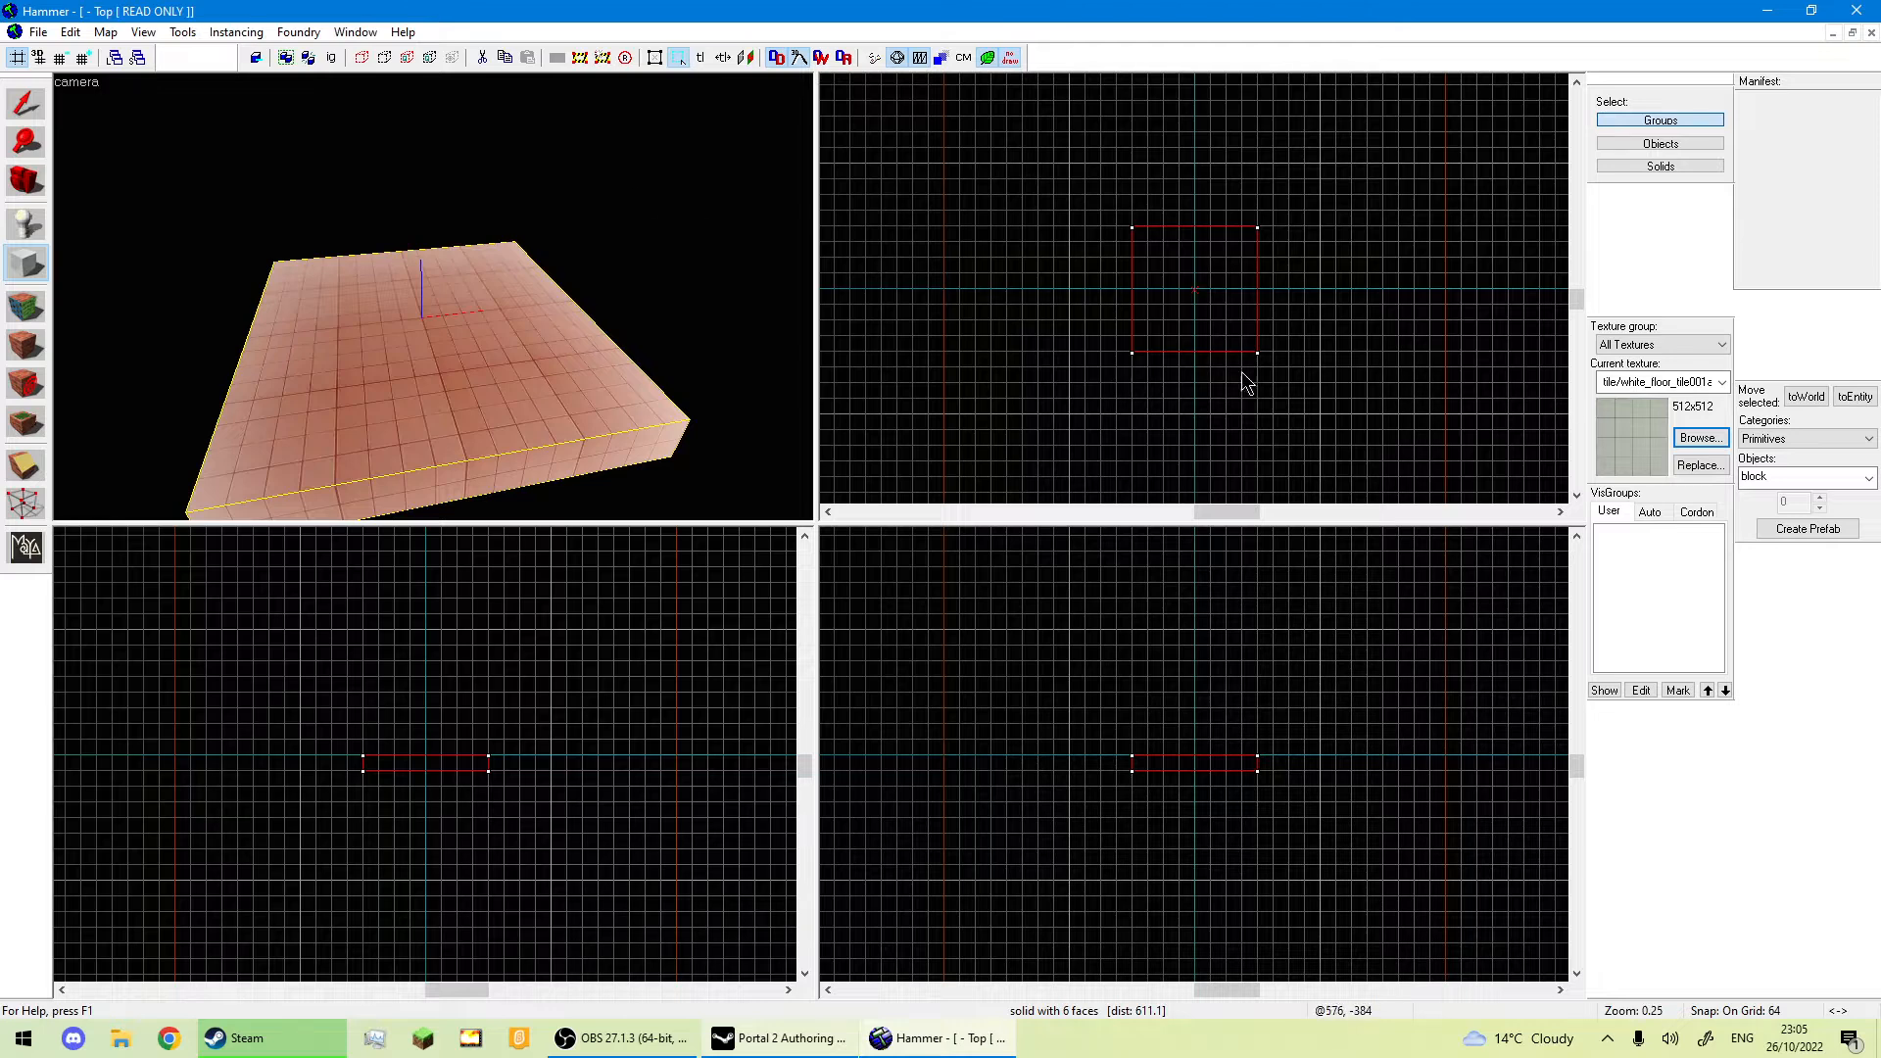
Outline a wall block along one edge of the floor, 64 units thick, 512 long and 256 high.
drag(1262, 225, 1276, 355)
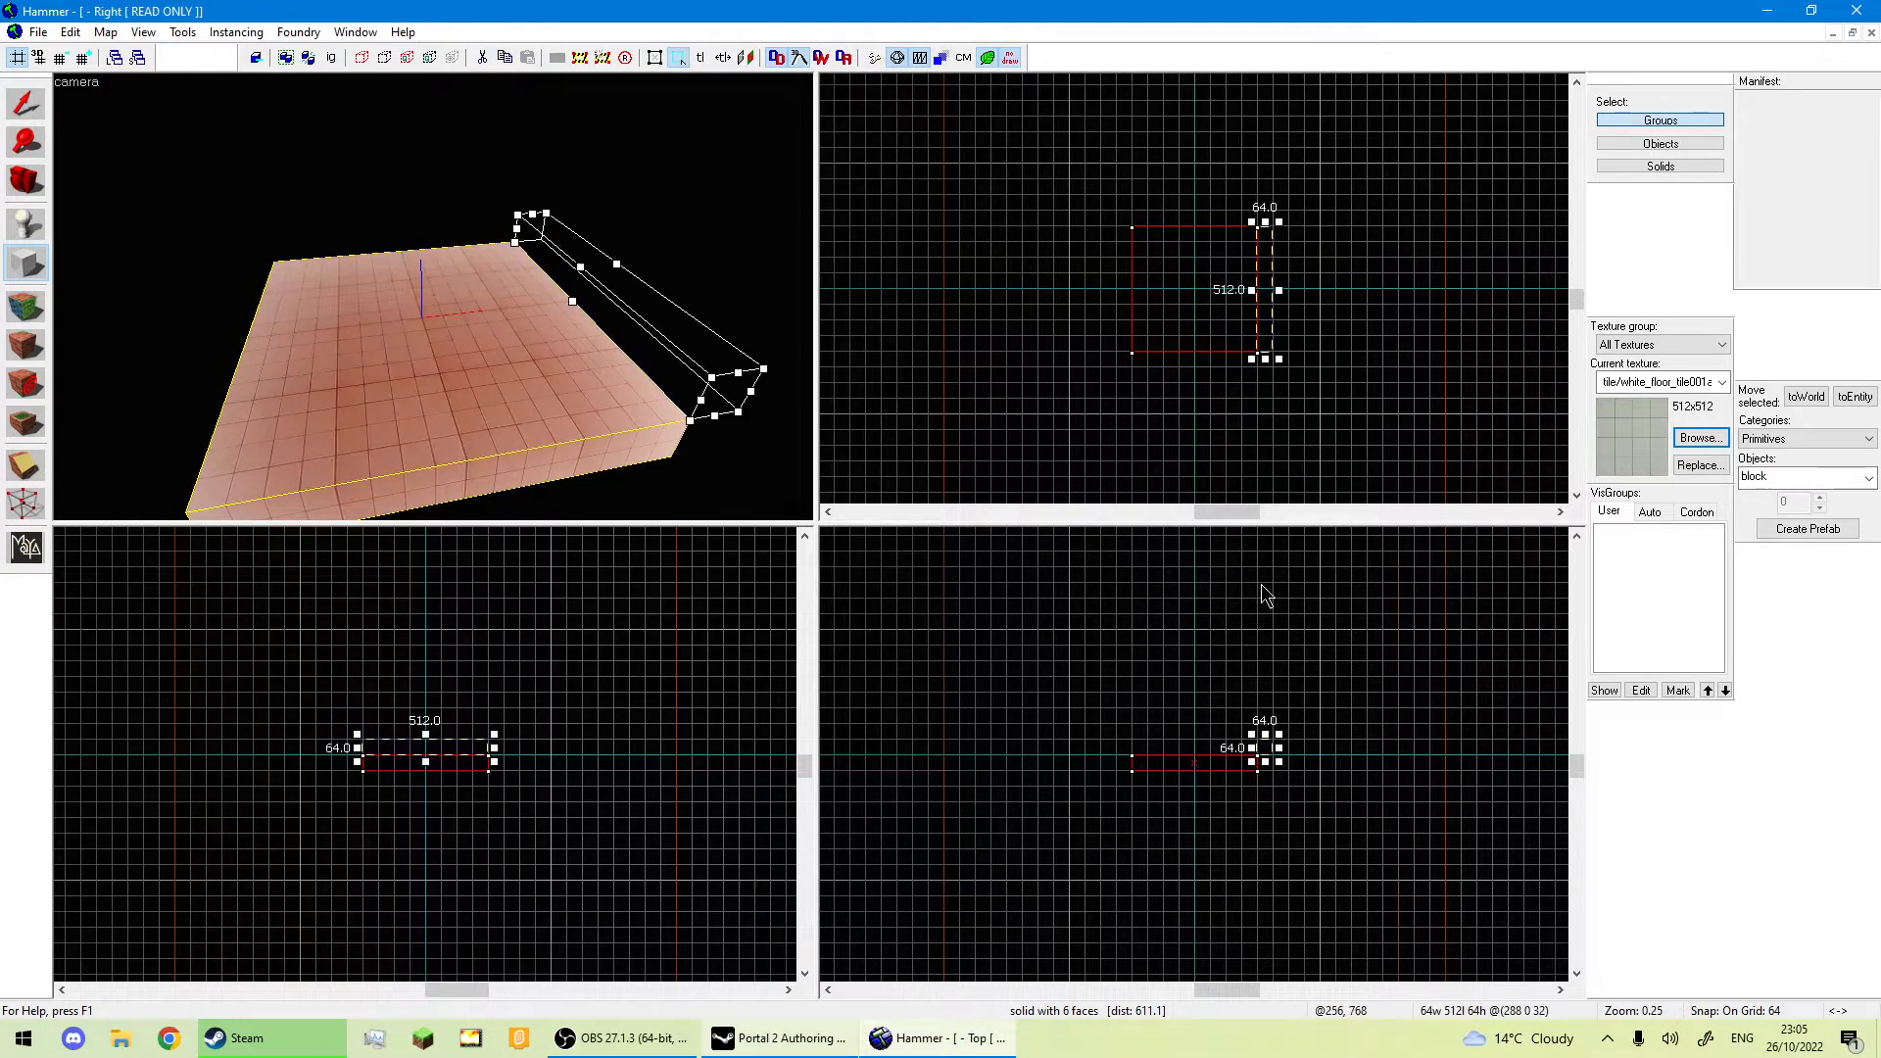
scroll(1320, 725, up, 3)
scroll(1179, 743, up, 2)
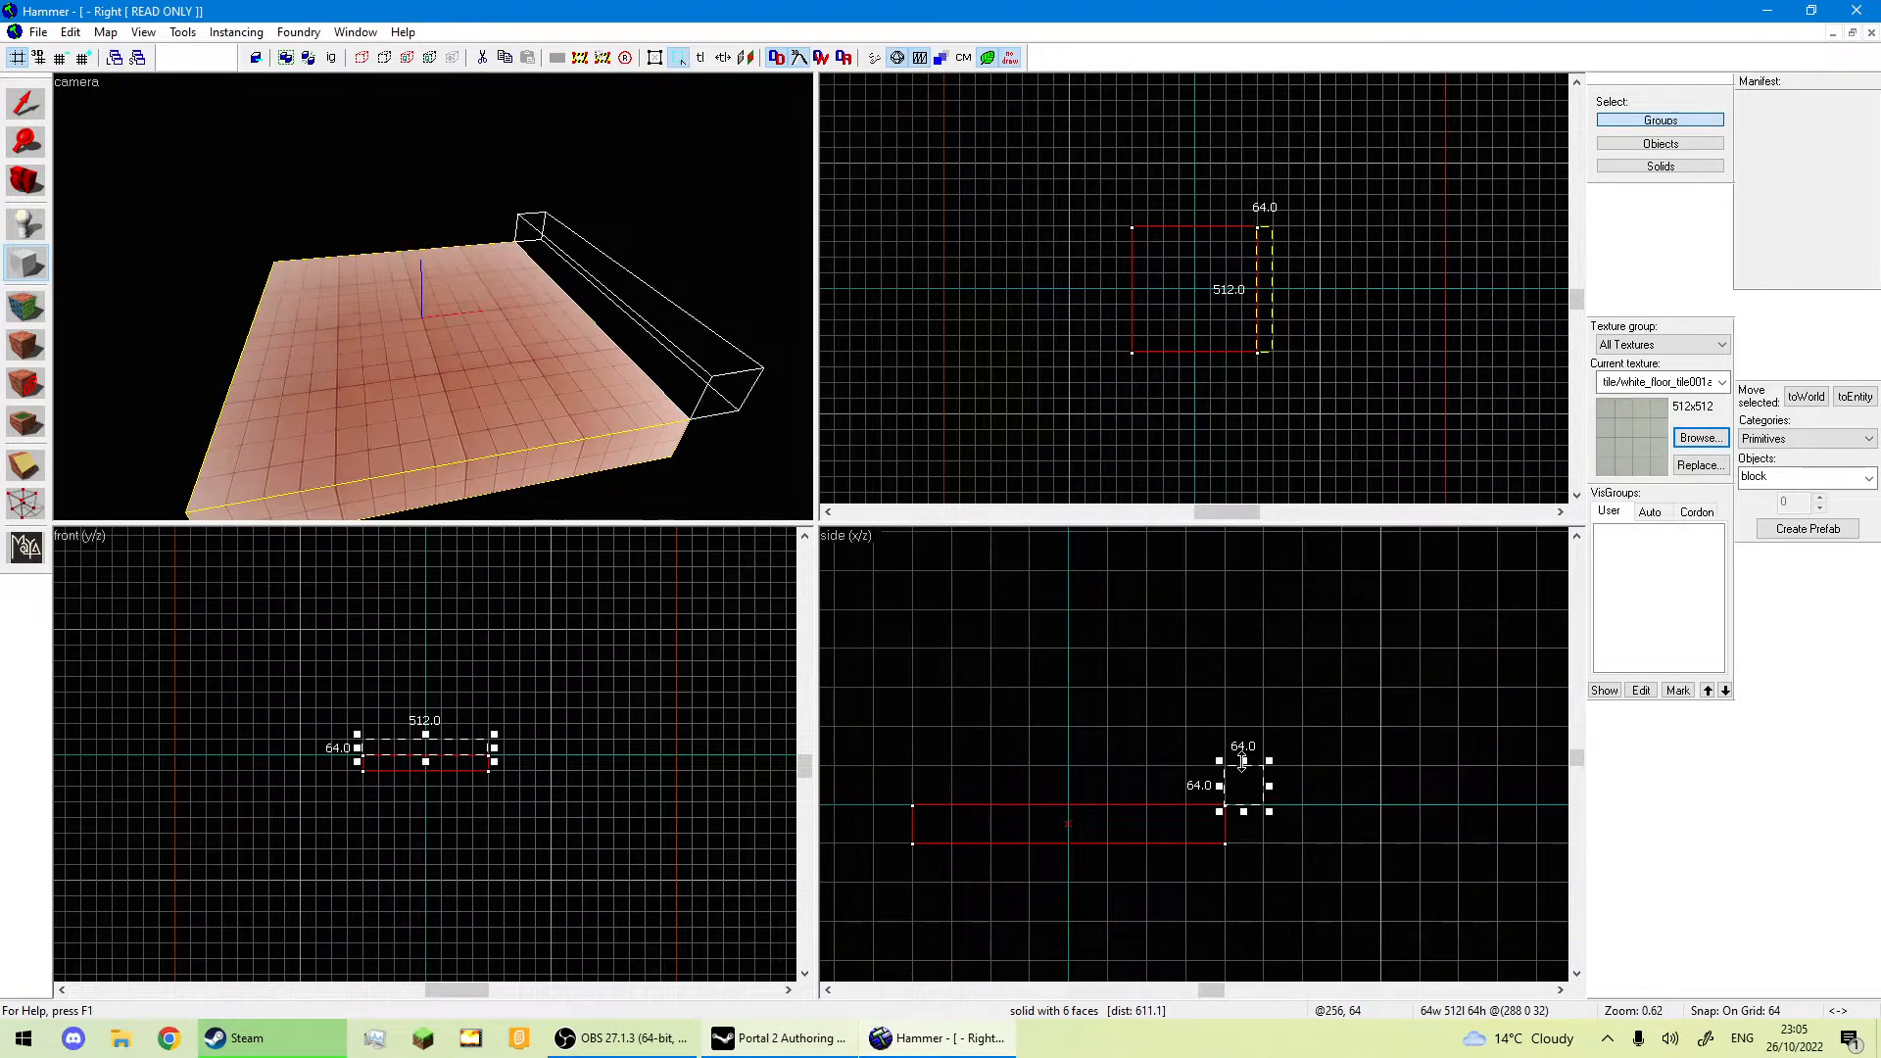
drag(1242, 760, 1244, 643)
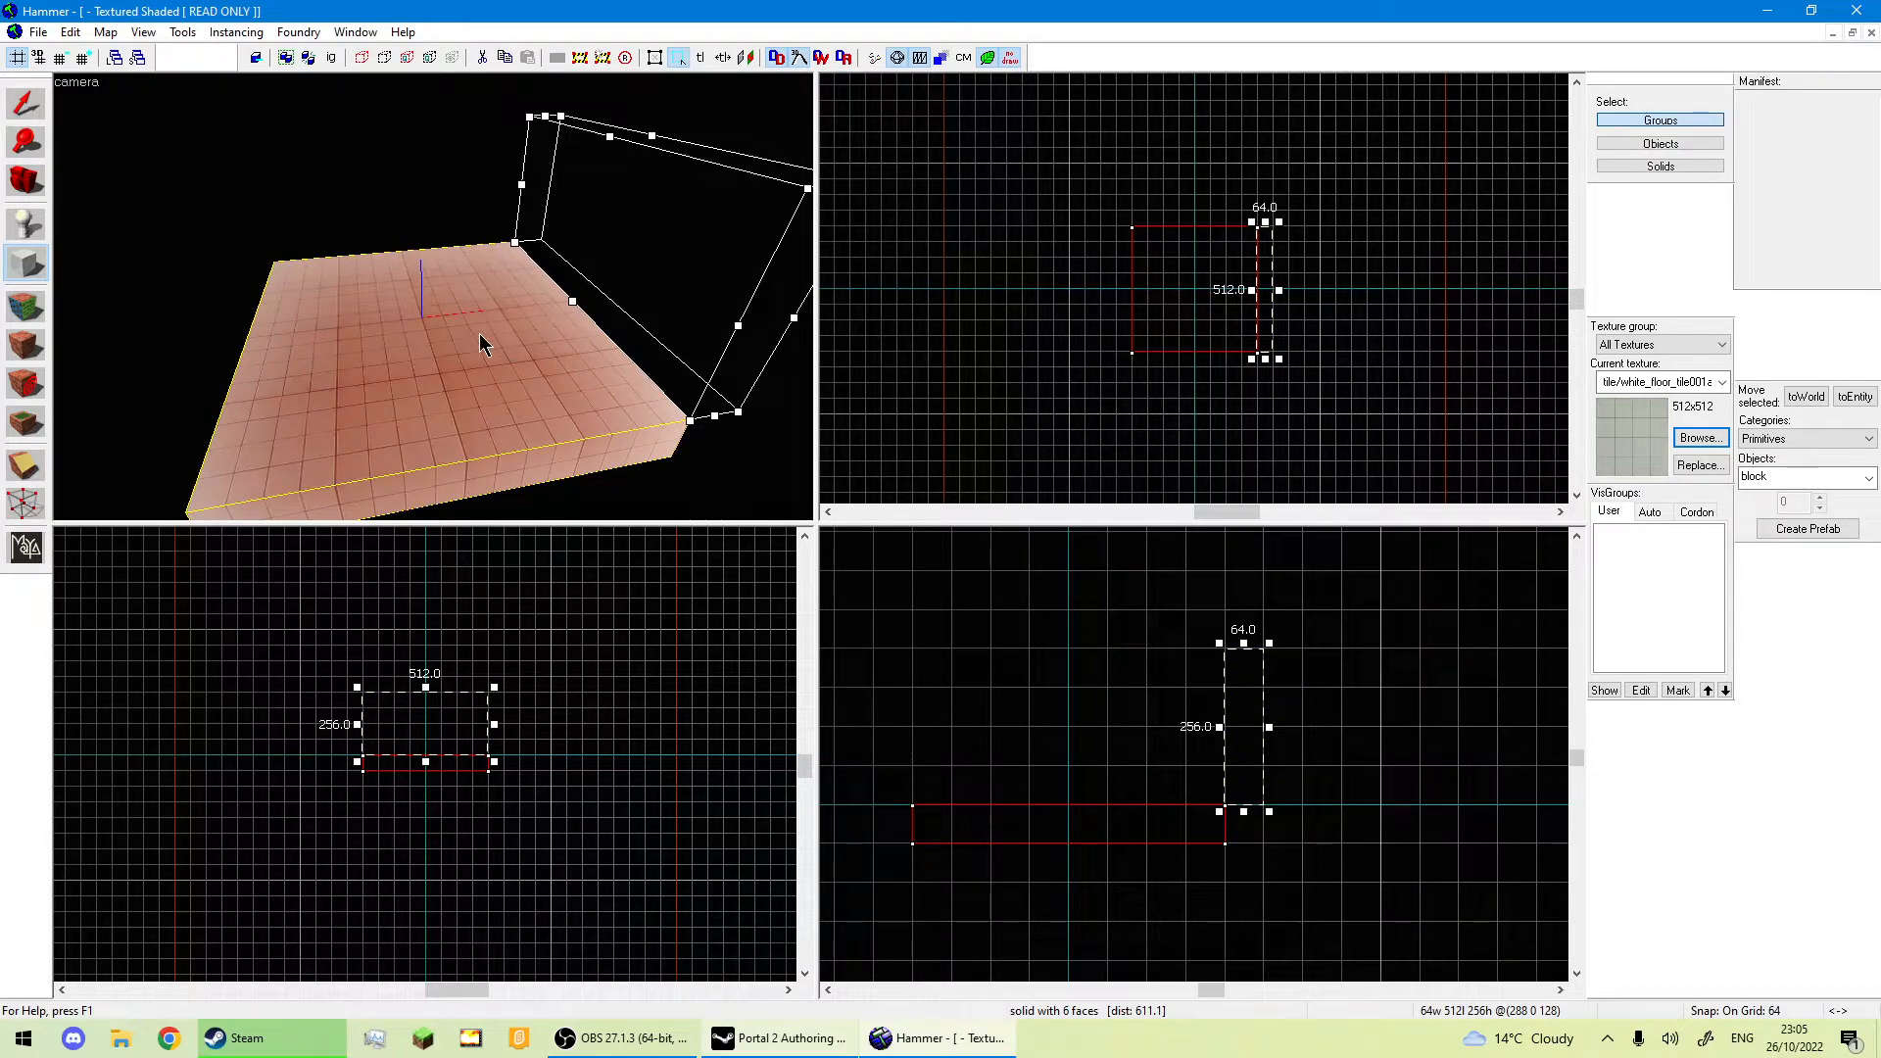
Choose tile/white_wall_tile003a from the tile textures as the current texture for the walls.
click(1698, 438)
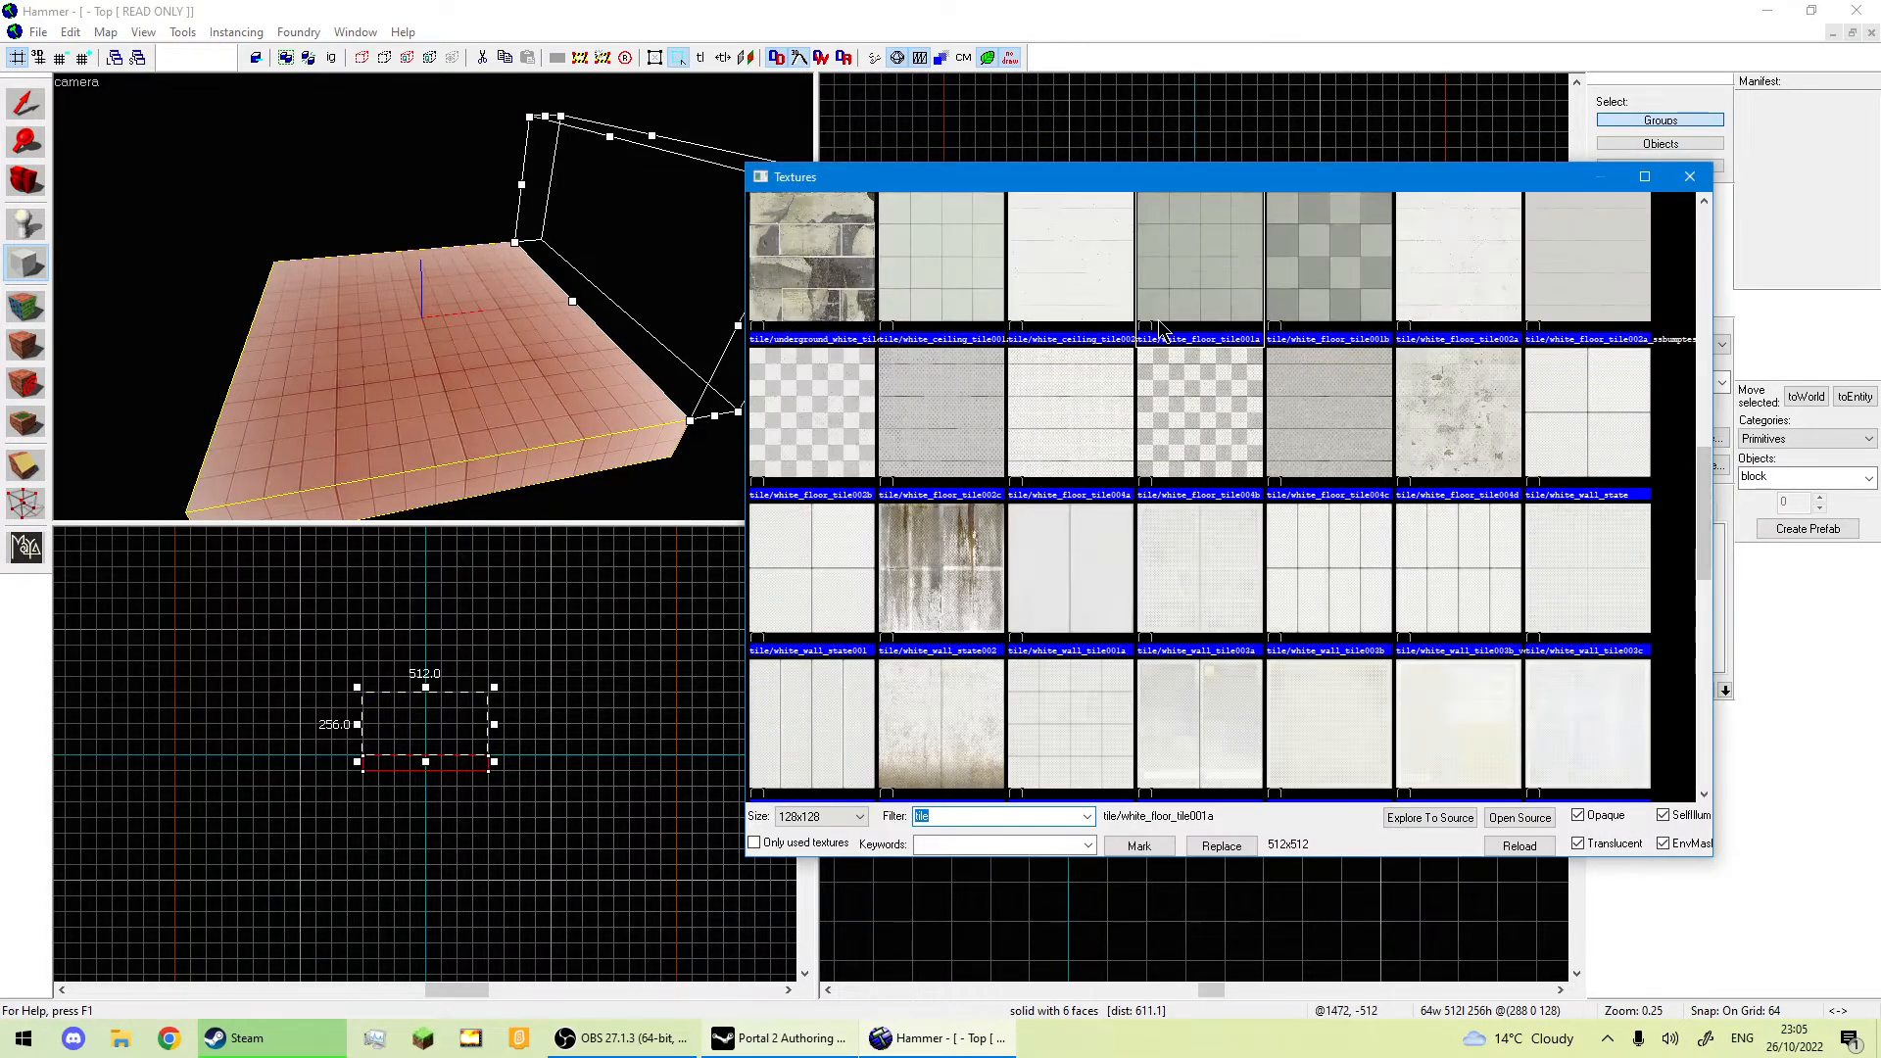
scroll(1162, 329, up, 3)
scroll(1176, 318, down, 6)
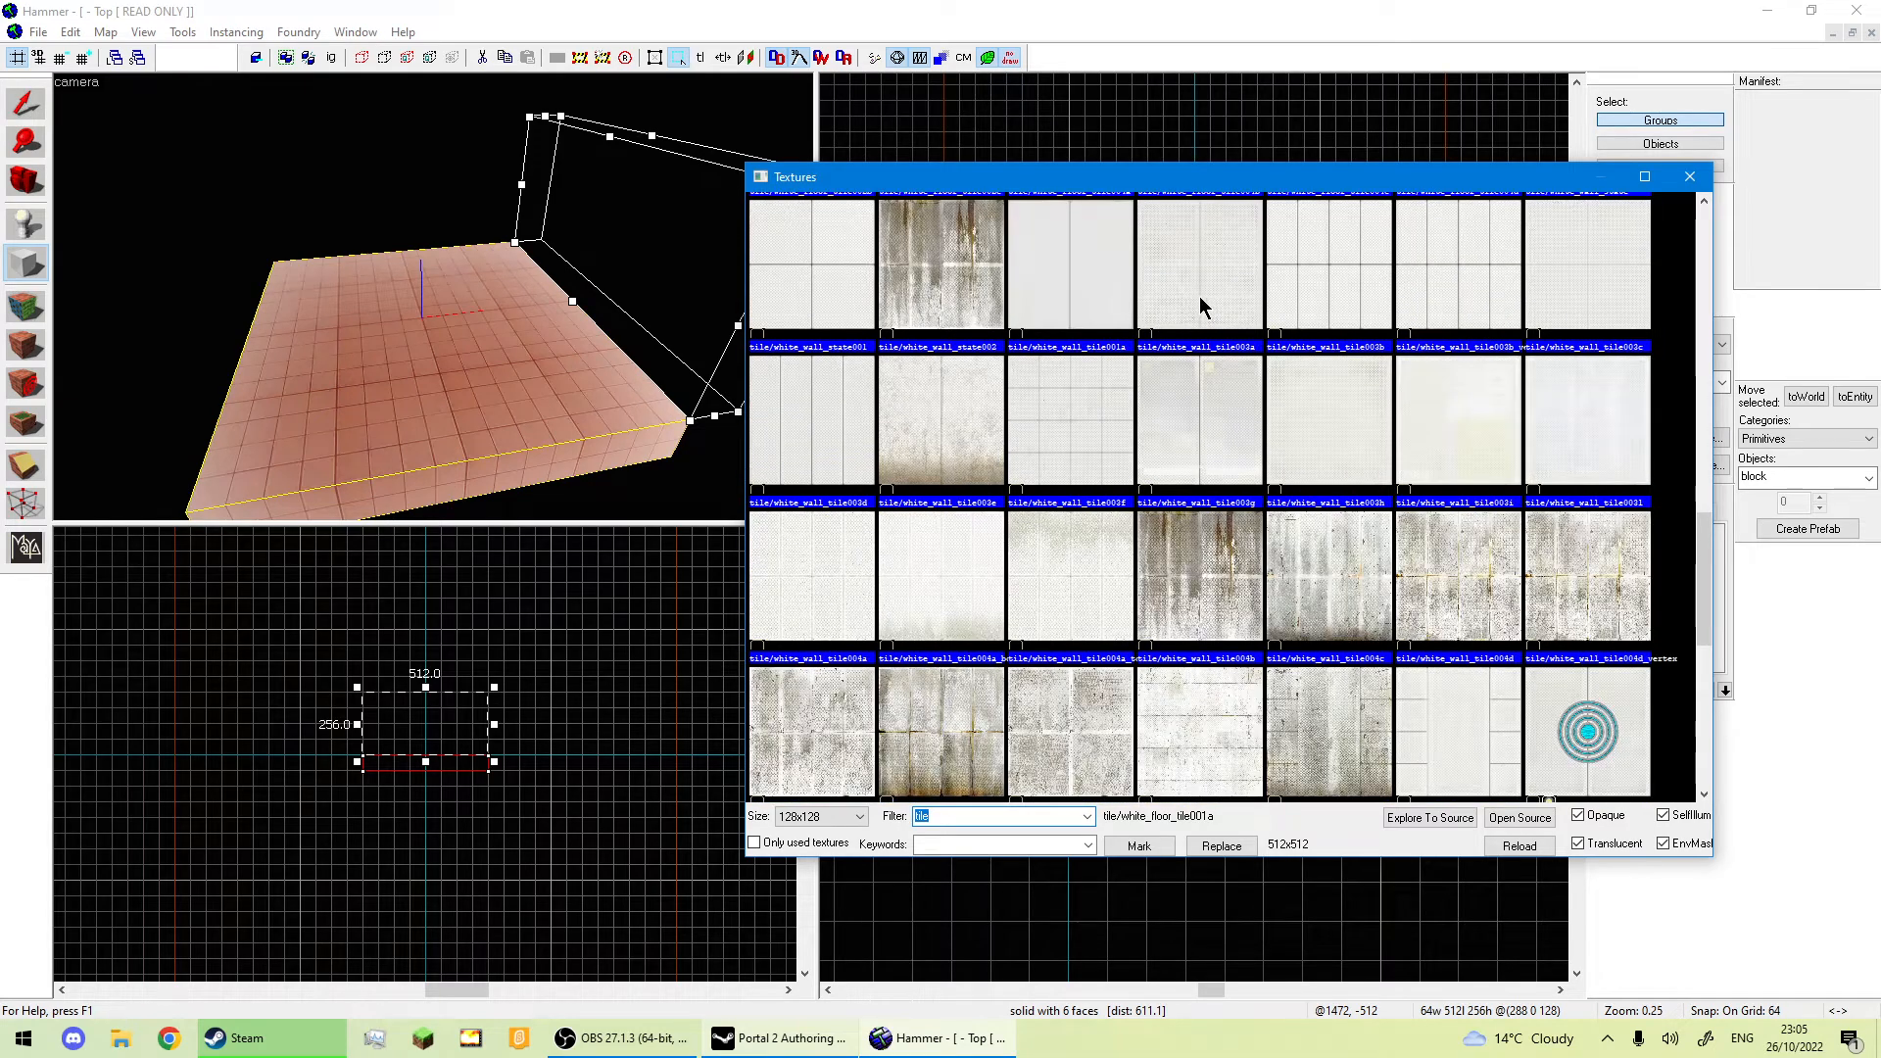
double_click(1203, 306)
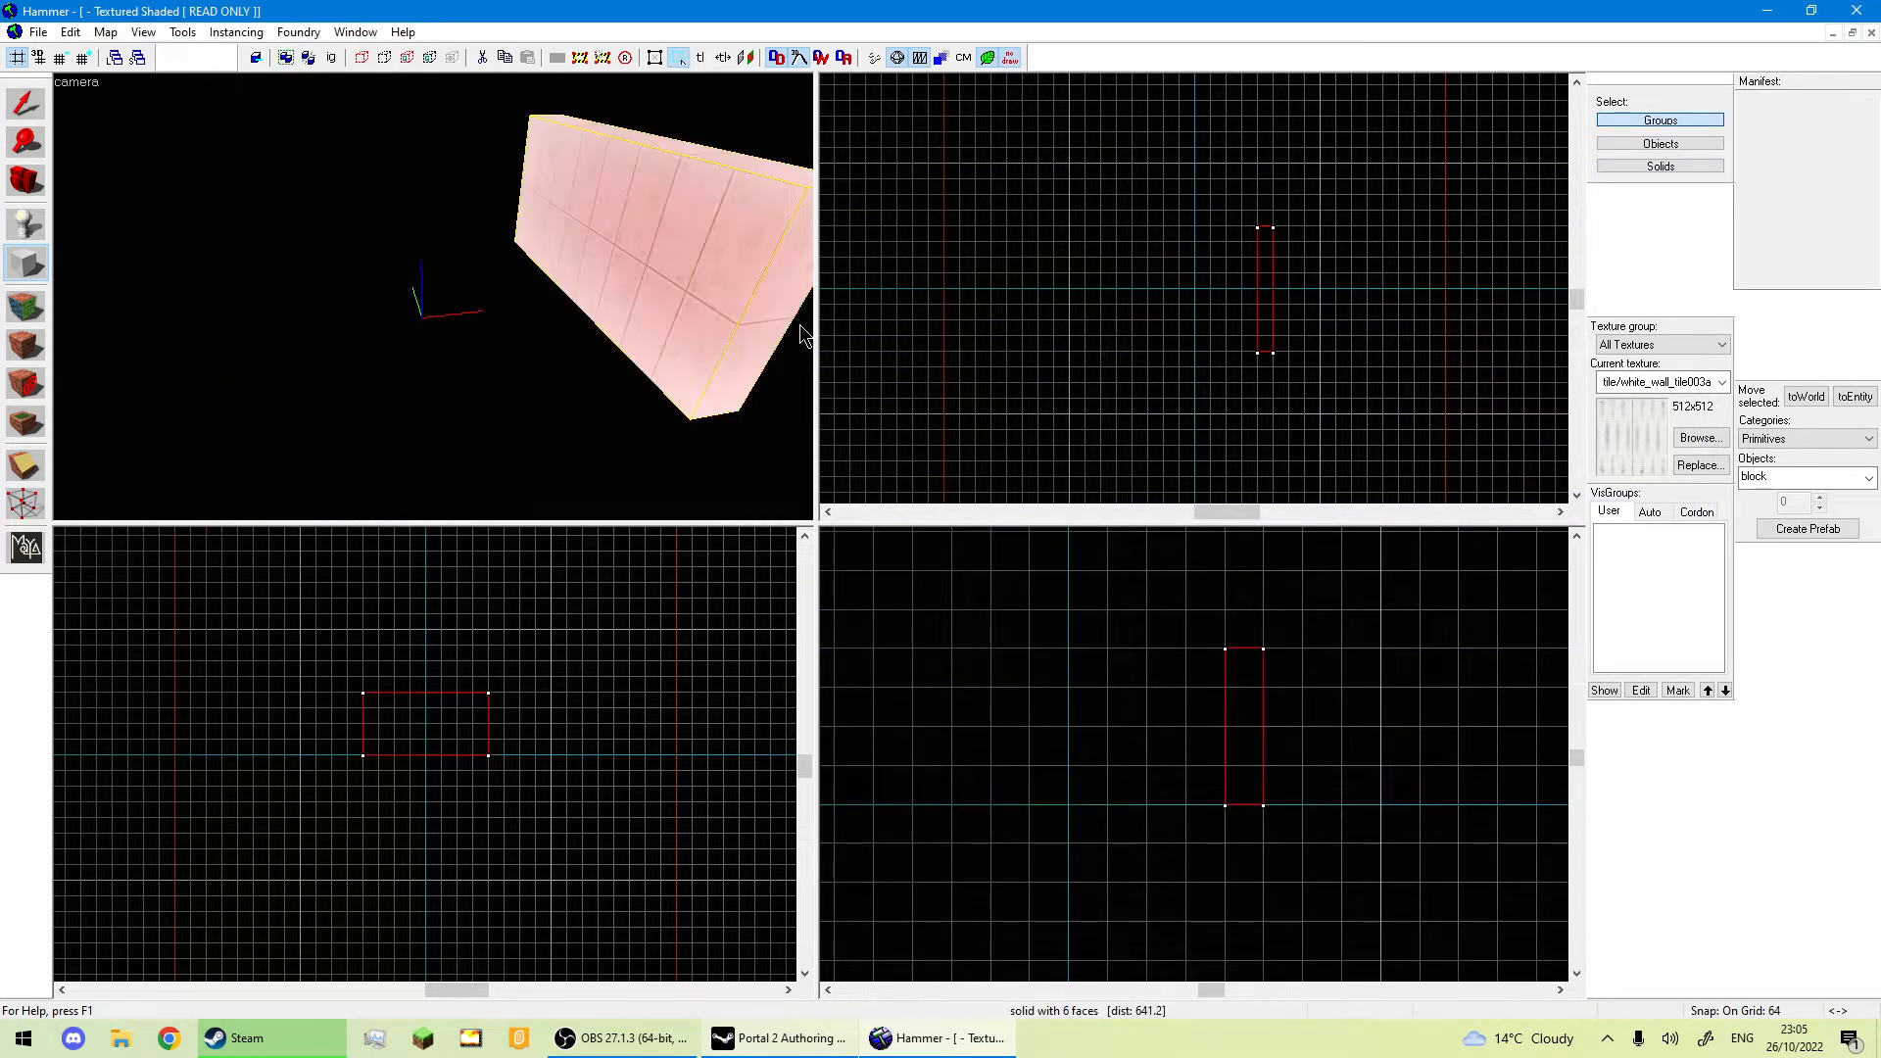
Undo the first wall and create it again along the same floor edge, 64 units thick, 512 long and 256 high.
key(ctrl+z)
key(ctrl+z)
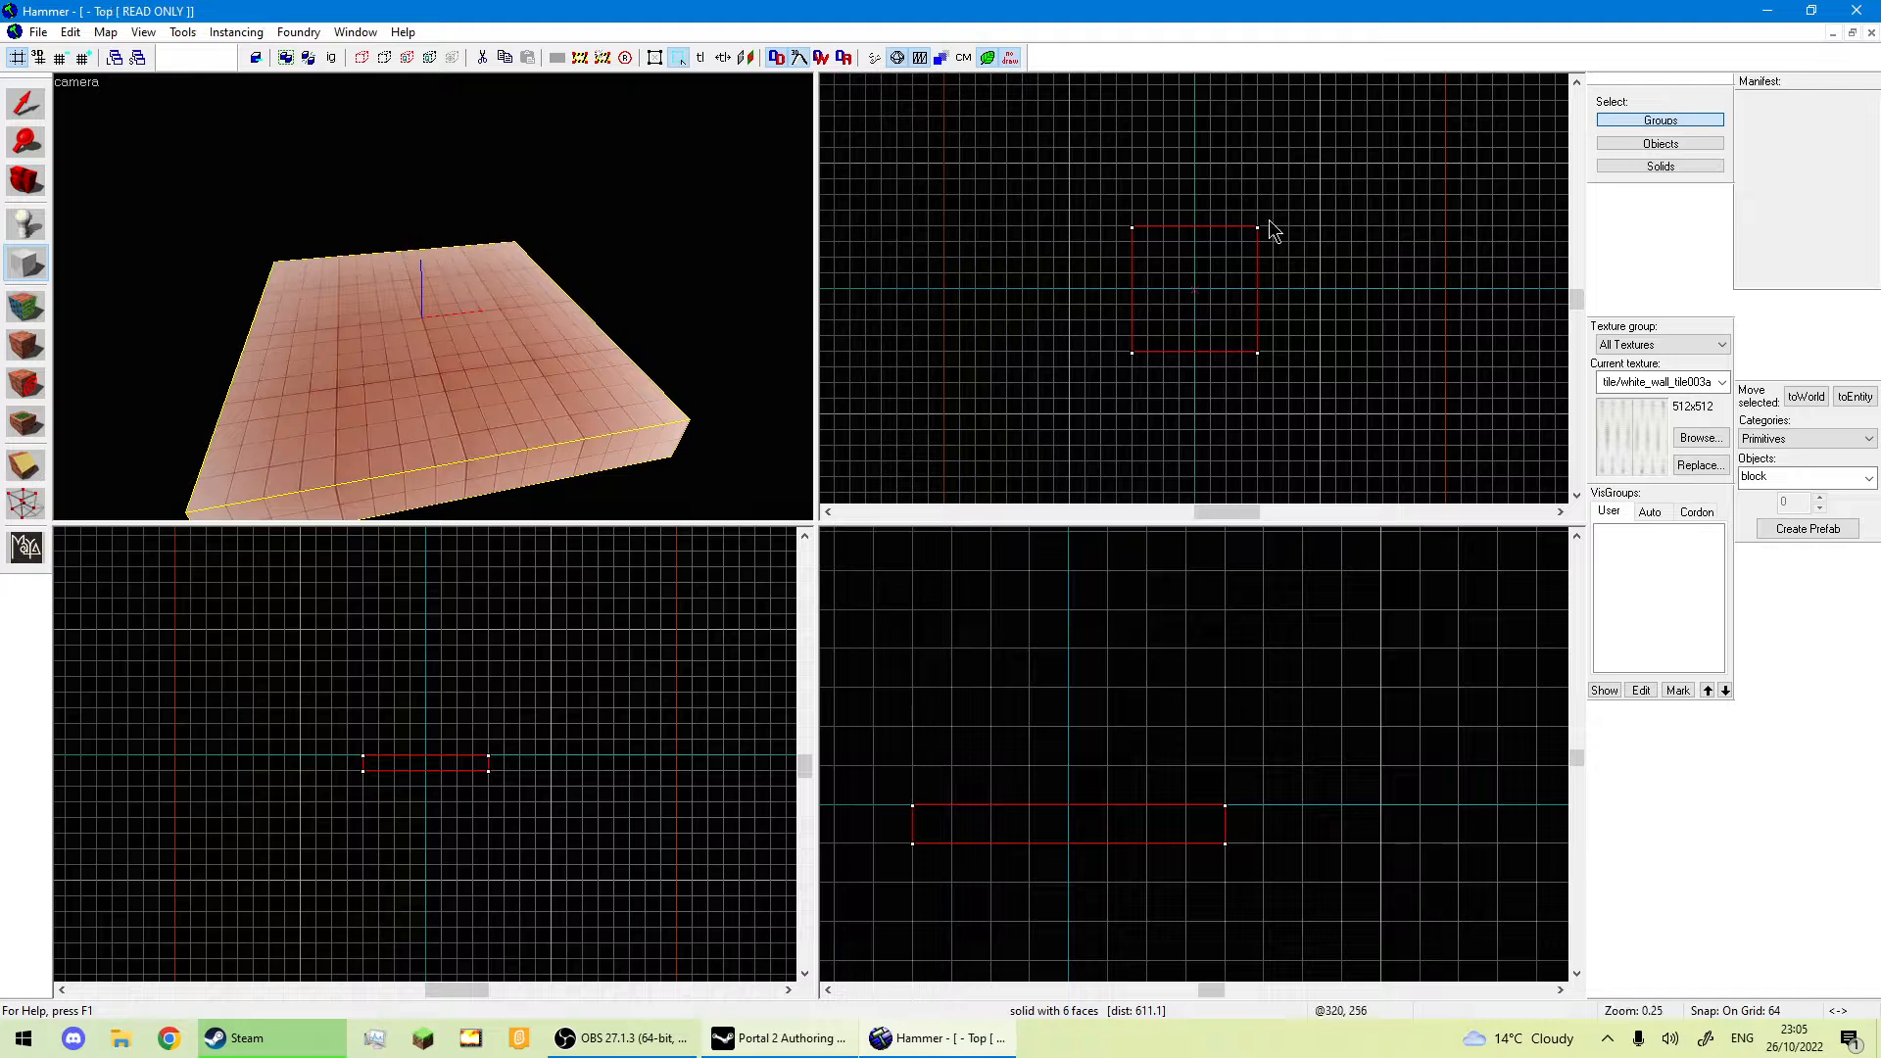
drag(1258, 228, 1272, 352)
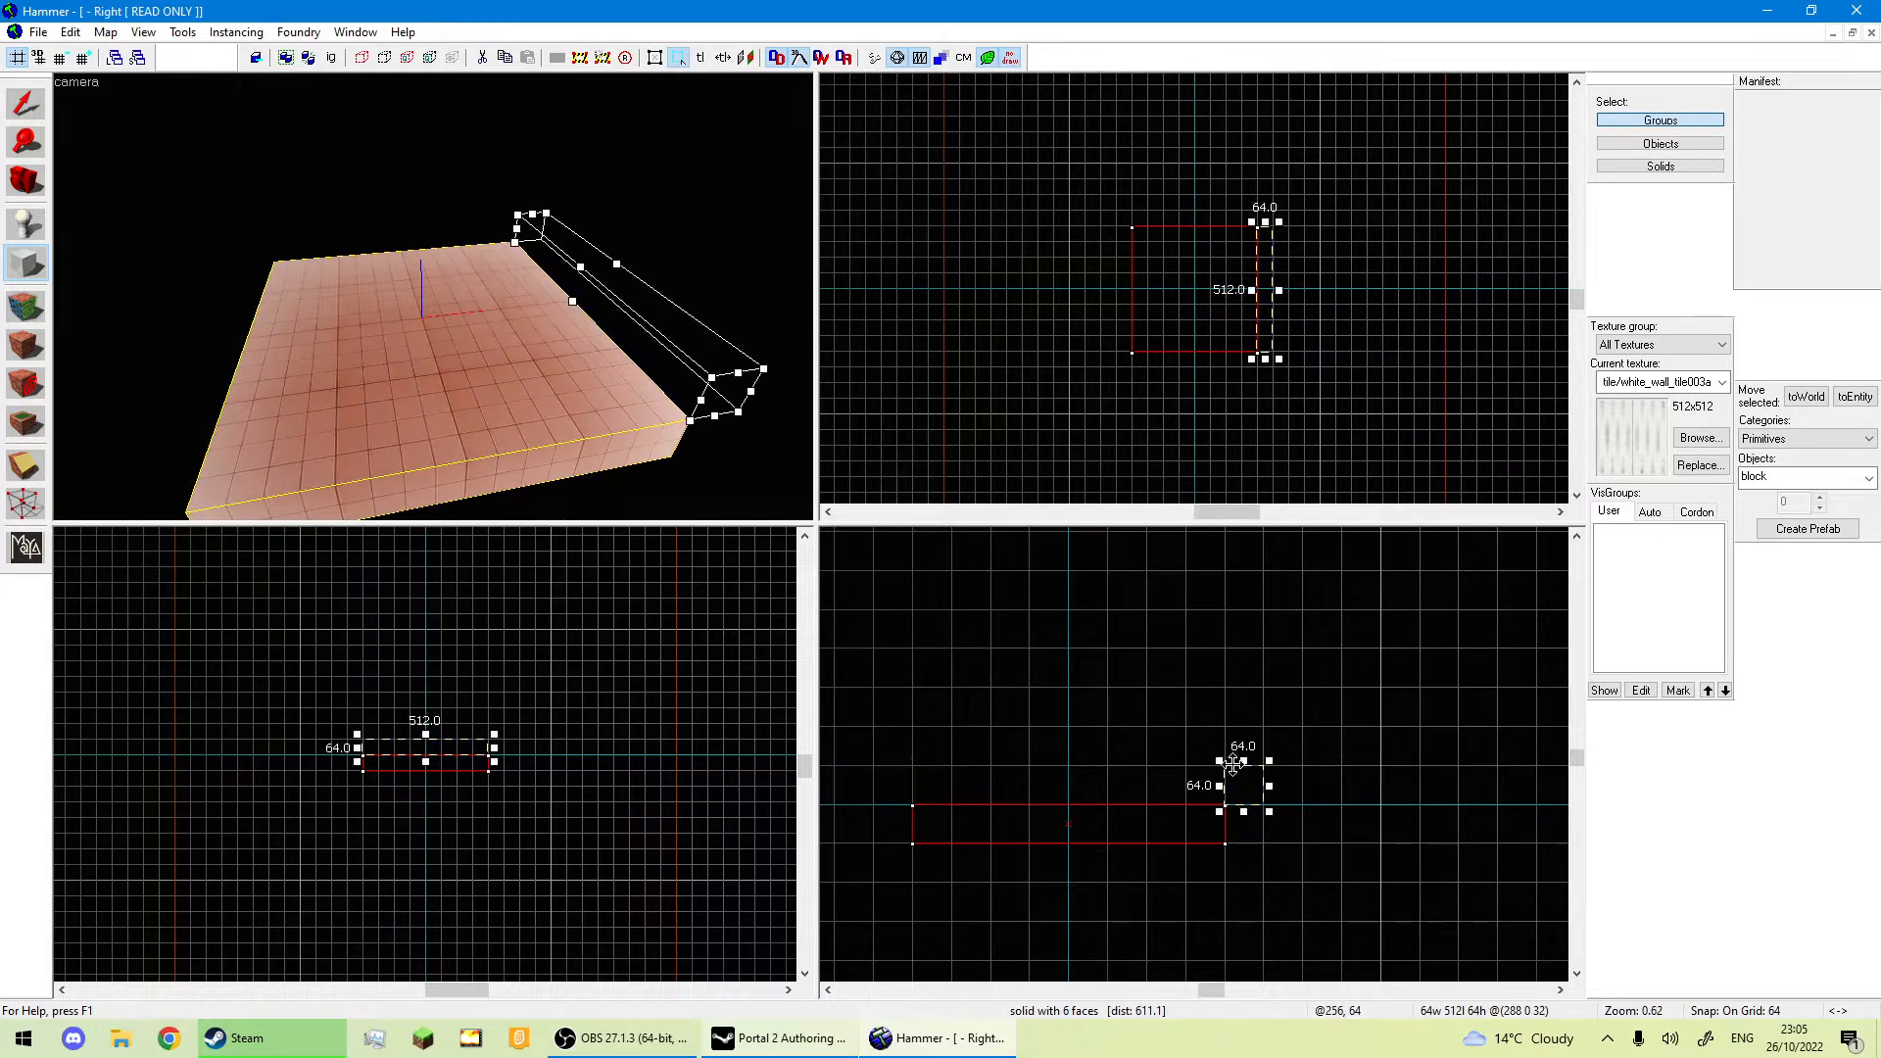
drag(1244, 757, 1283, 644)
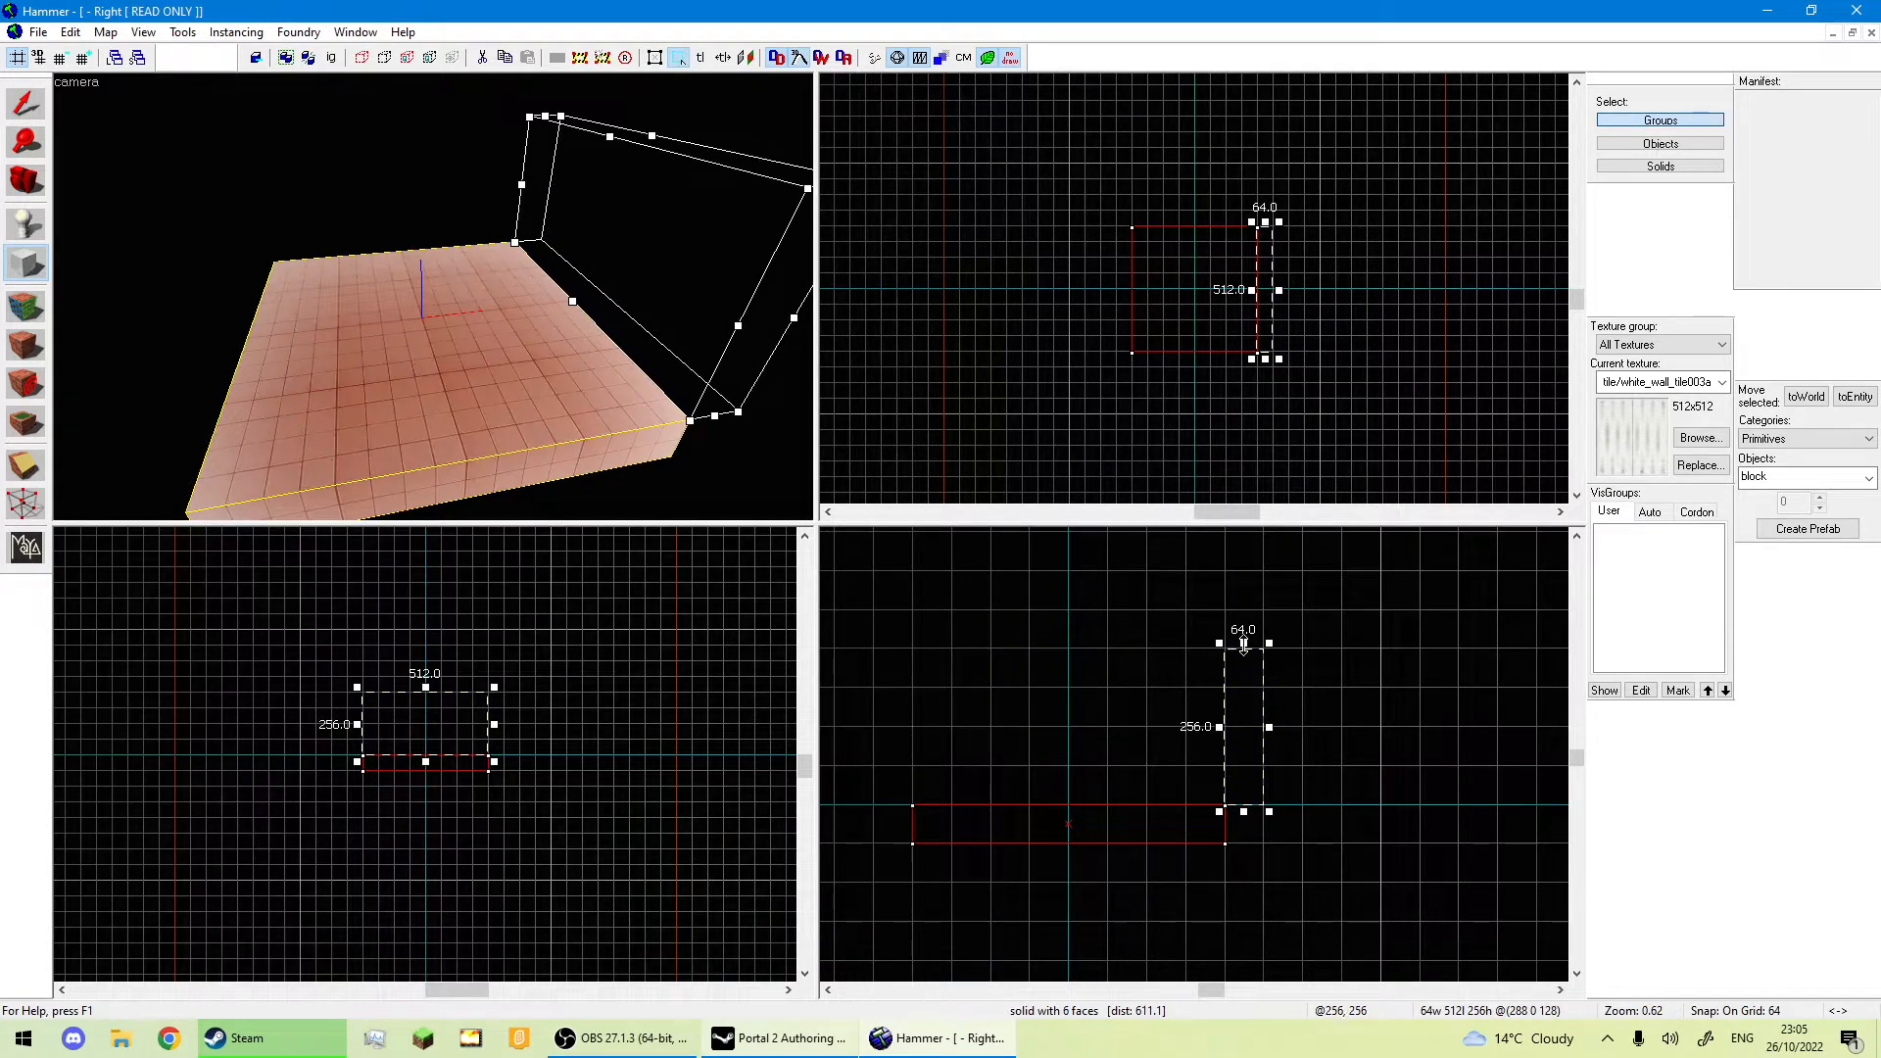
key(Return)
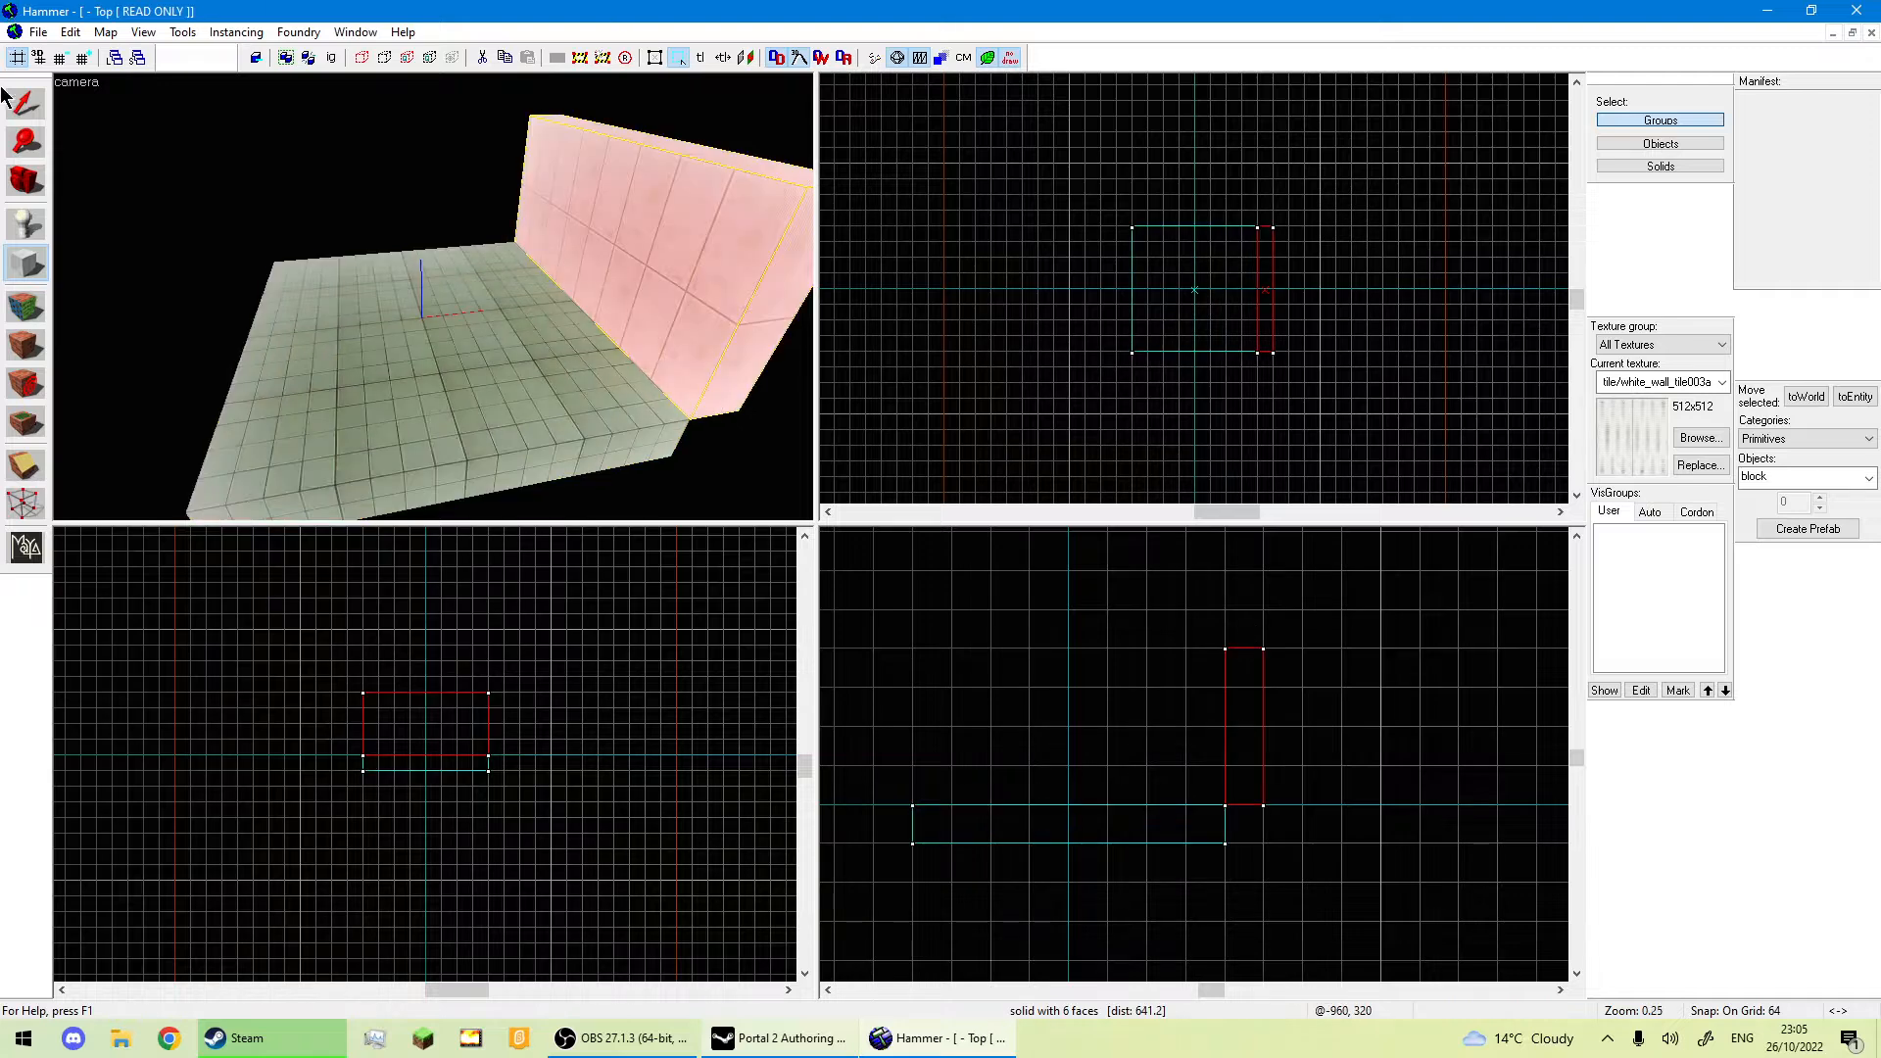
Create the three remaining walls around the floor, each 64 units thick, 512 long and 256 high.
click(27, 103)
click(27, 264)
mouse_move(1264, 365)
mouse_down()
mouse_move(1135, 375)
mouse_move(1111, 114)
mouse_move(1350, 101)
mouse_up()
key(Return)
scroll(1137, 369, up, 3)
key(Return)
key(Return)
Outline a ceiling block 512 by 512 units and 64 units thick, level with the tops of the walls.
click(715, 231)
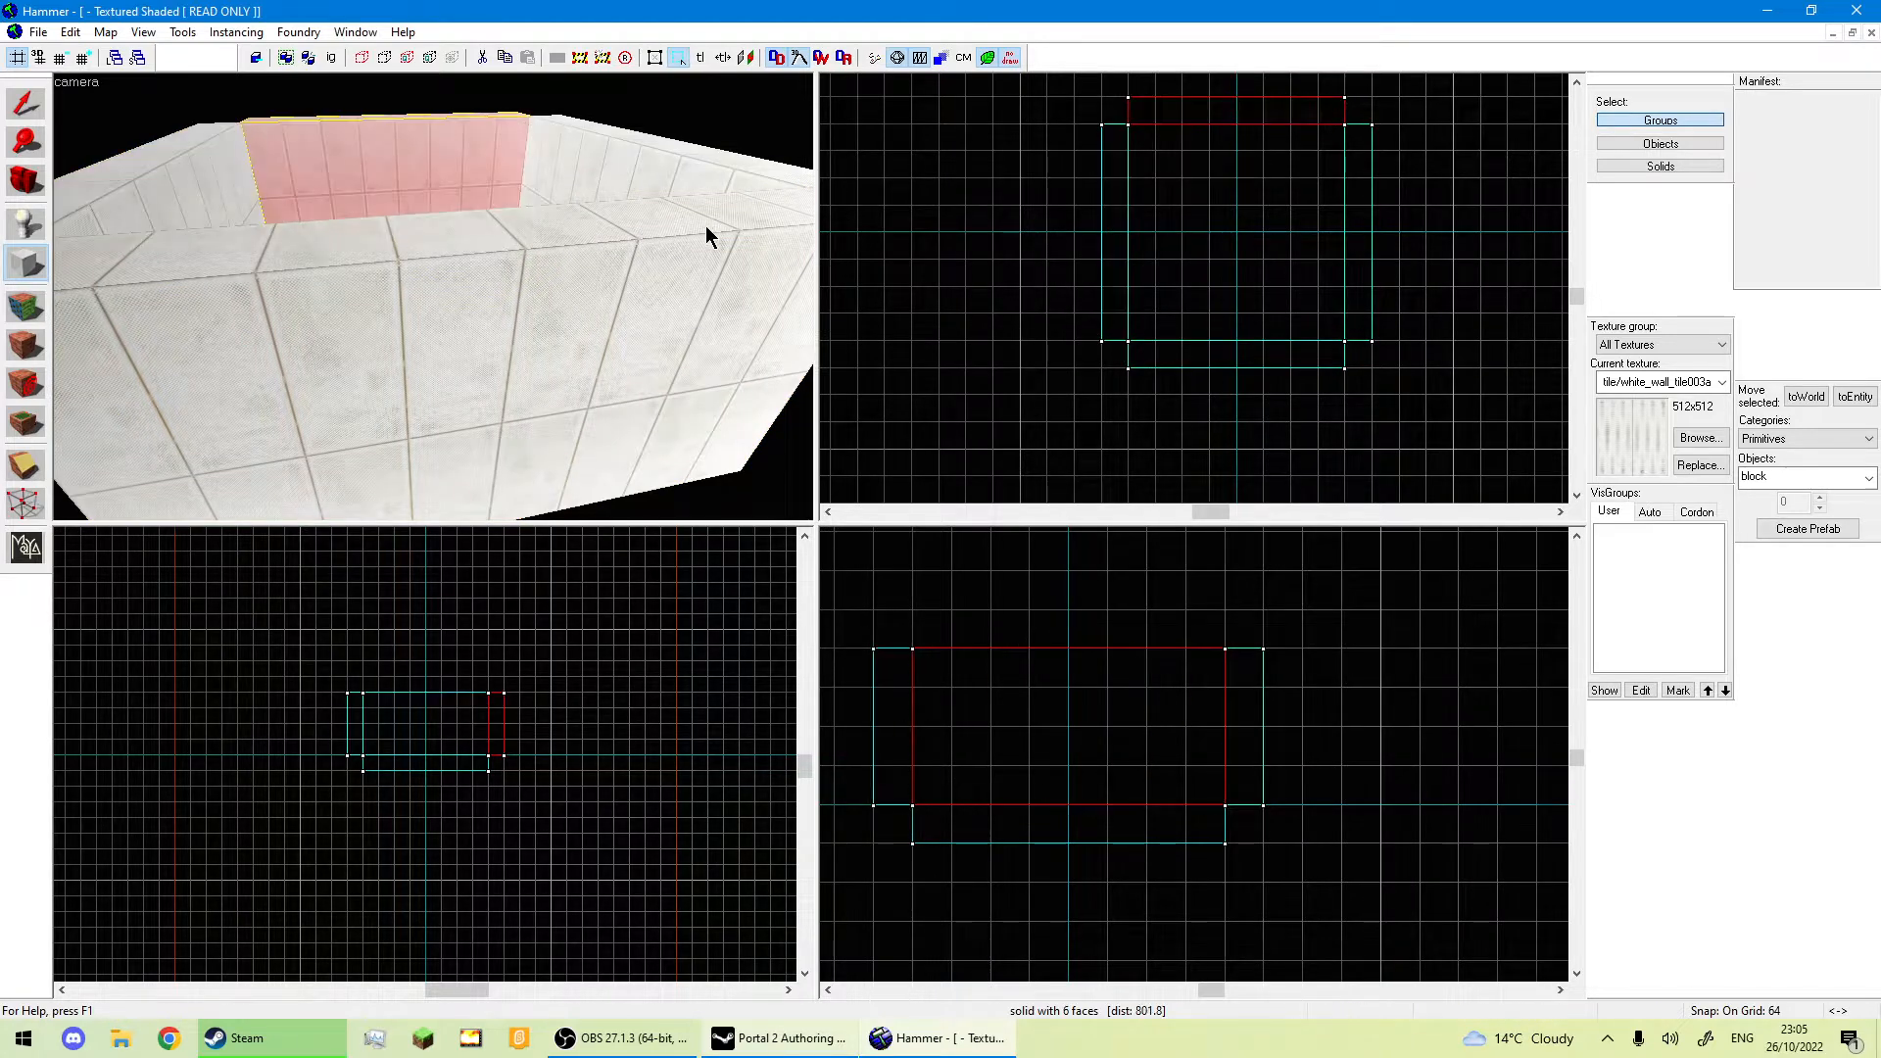
key(w)
key(w)
key(w)
key(w)
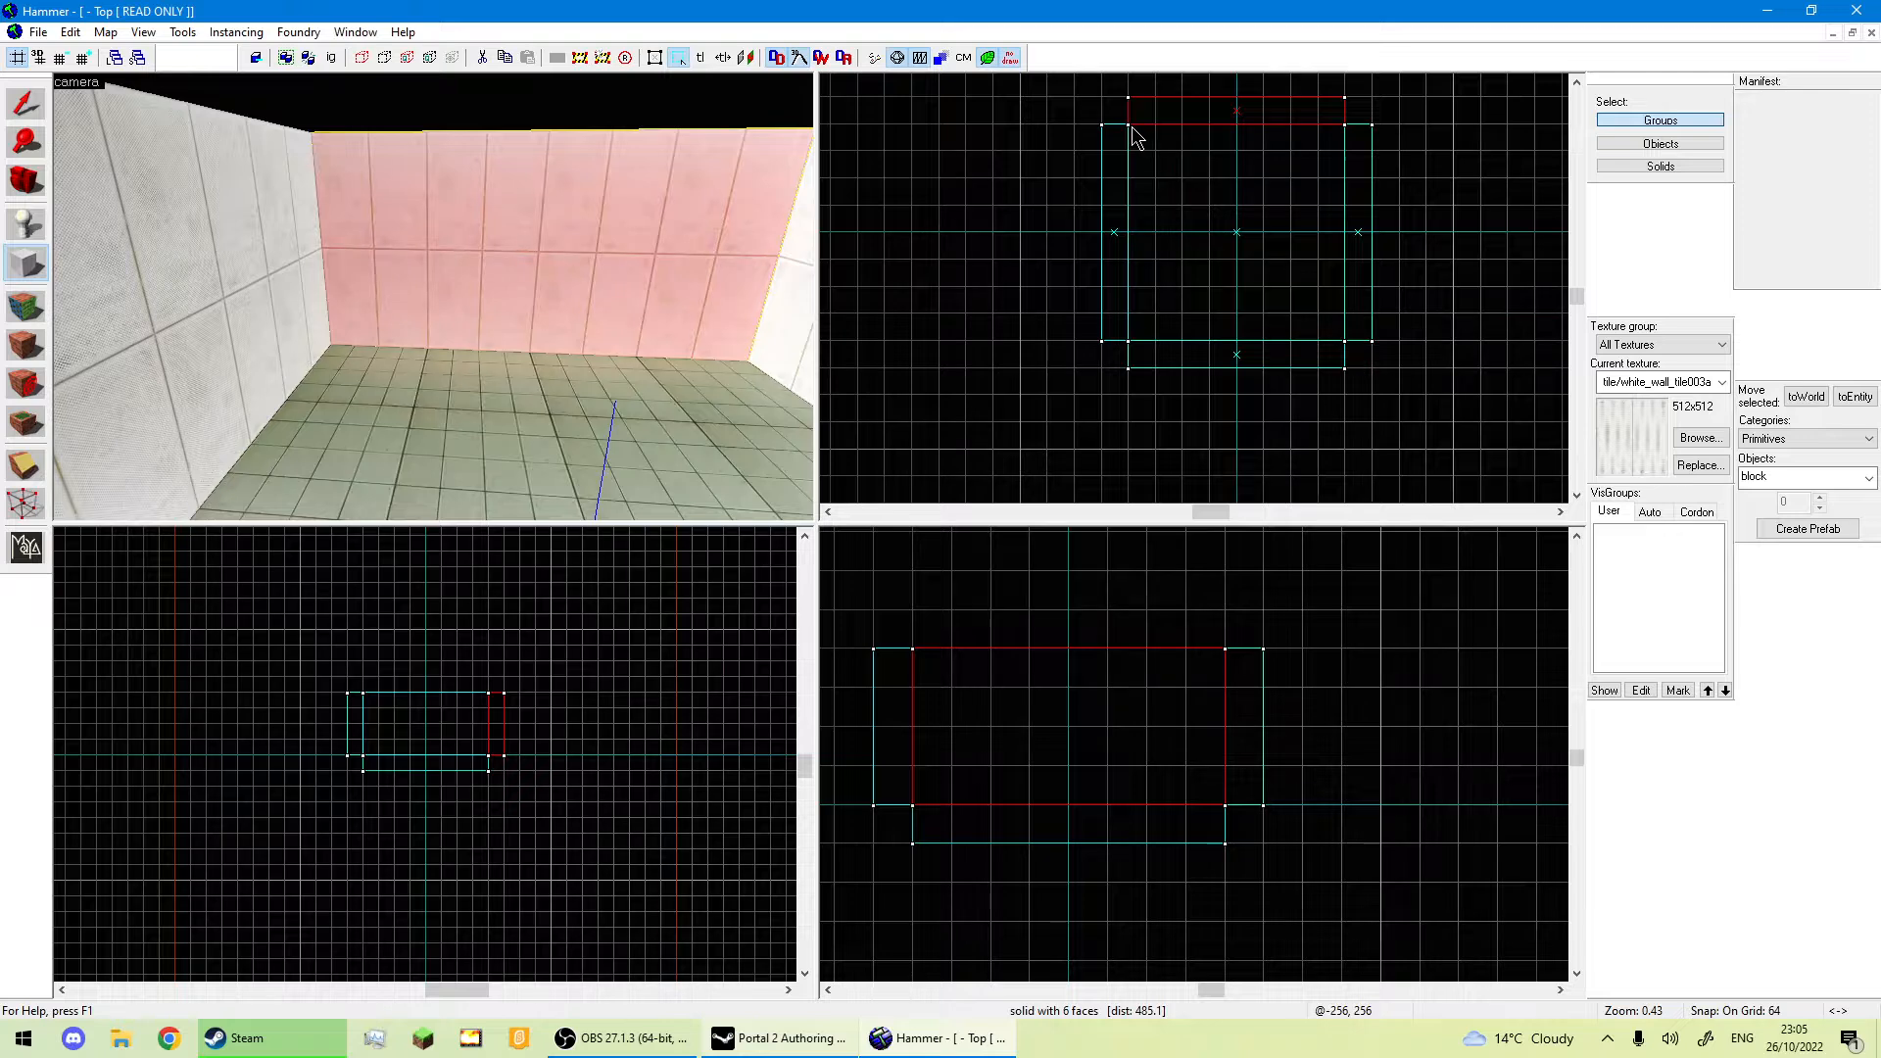
drag(1133, 137, 1350, 346)
click(1256, 681)
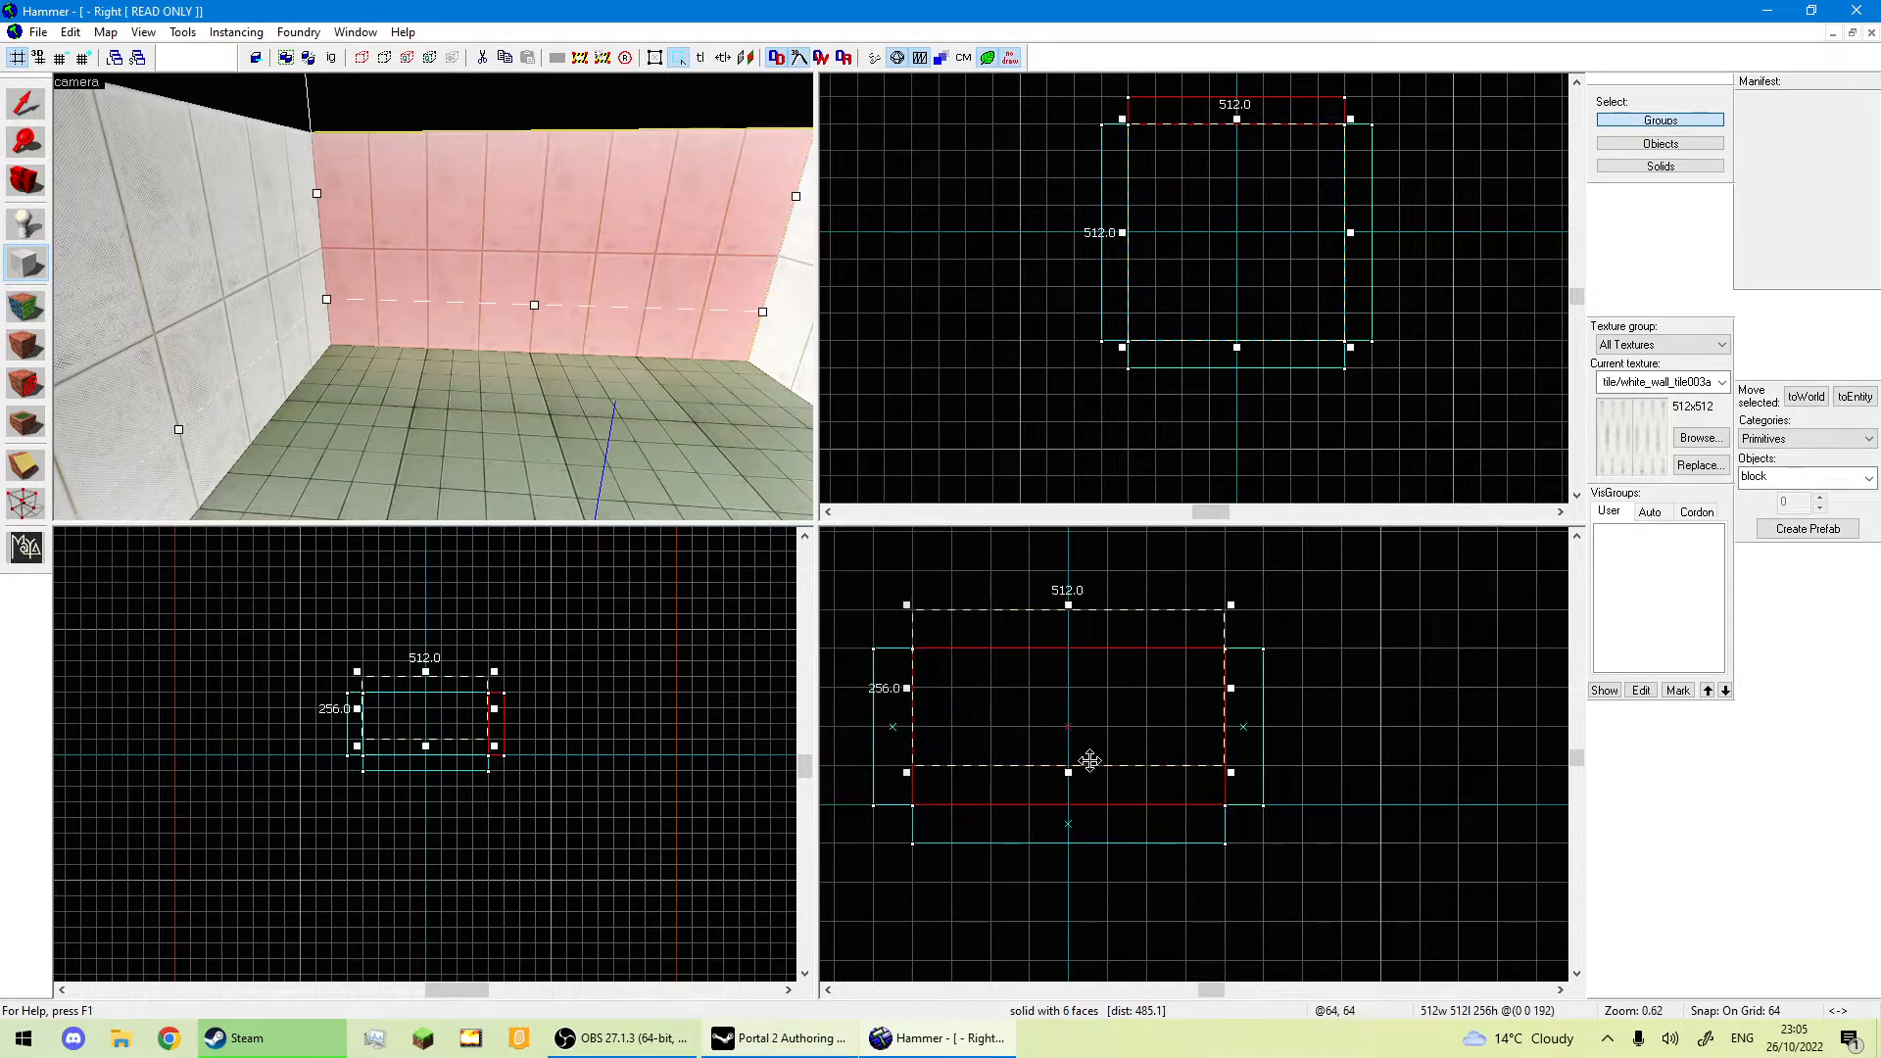
drag(1067, 774, 1068, 654)
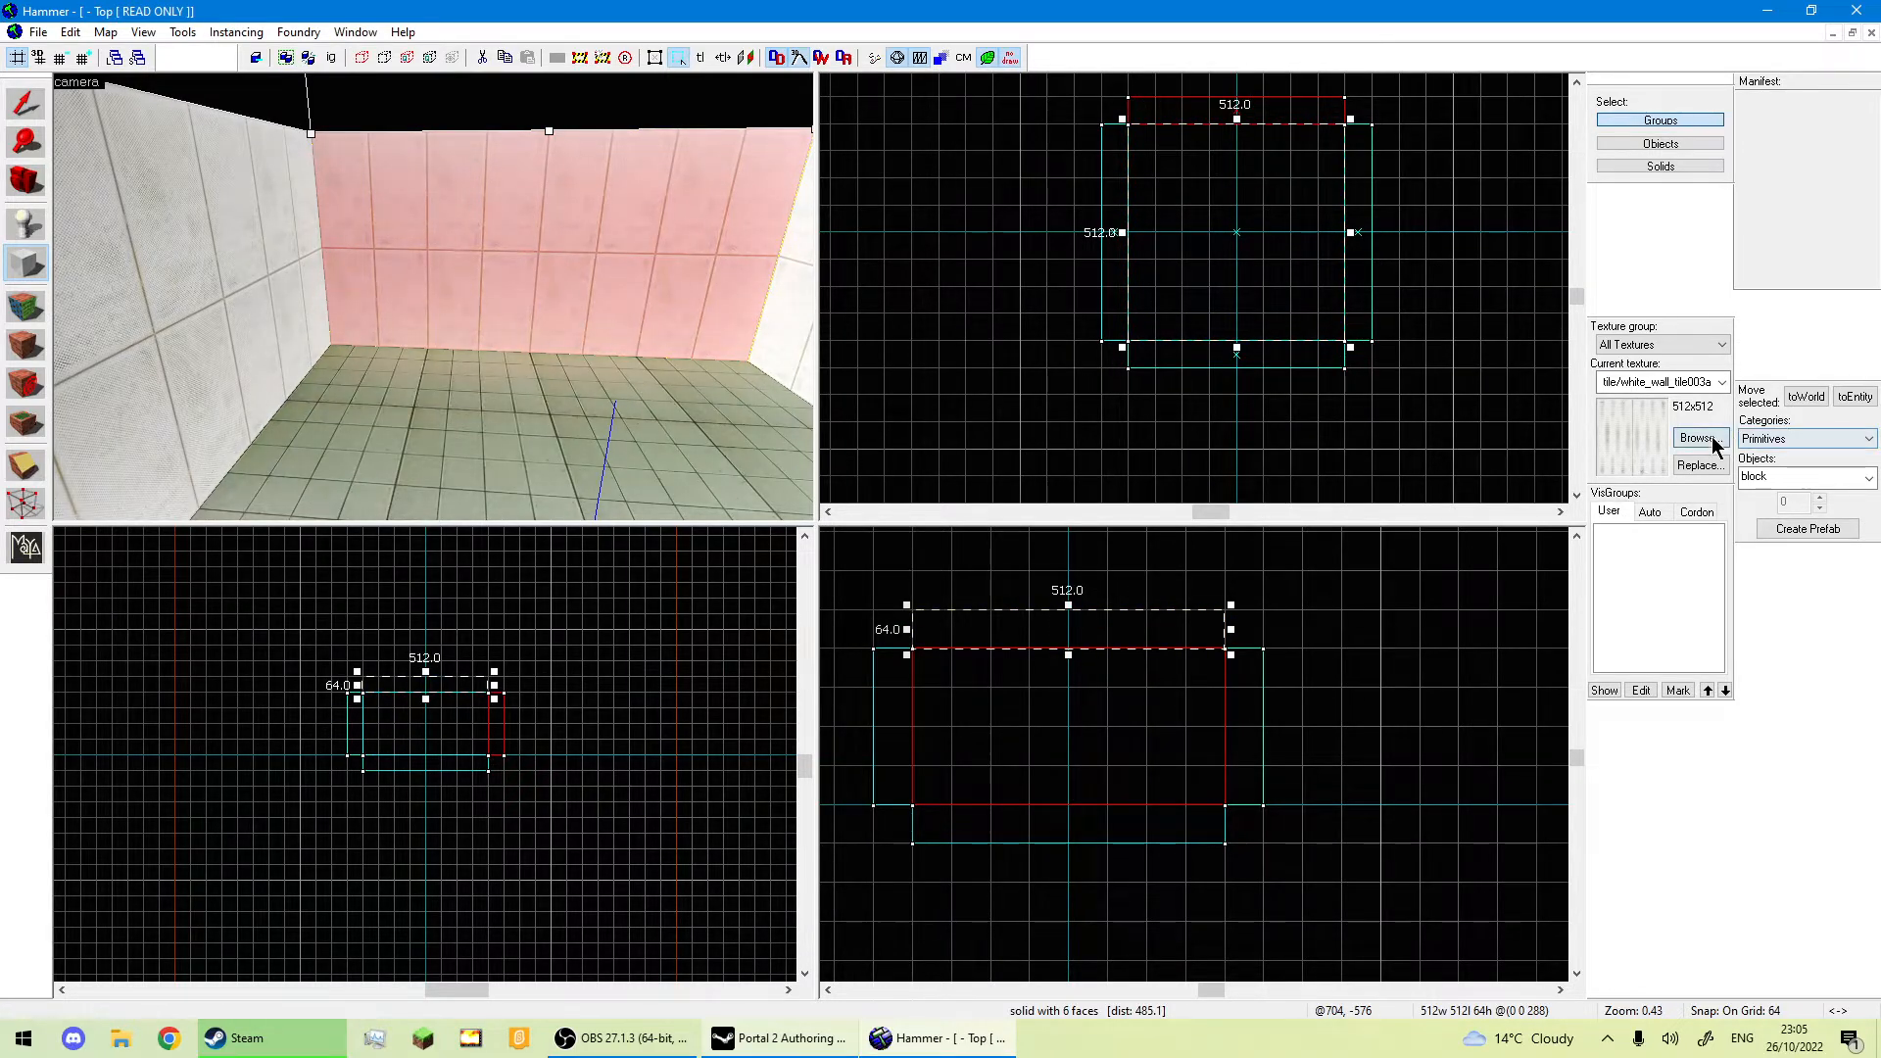
Choose the tile/white_wall_state001 texture and create the ceiling block with it.
click(1713, 442)
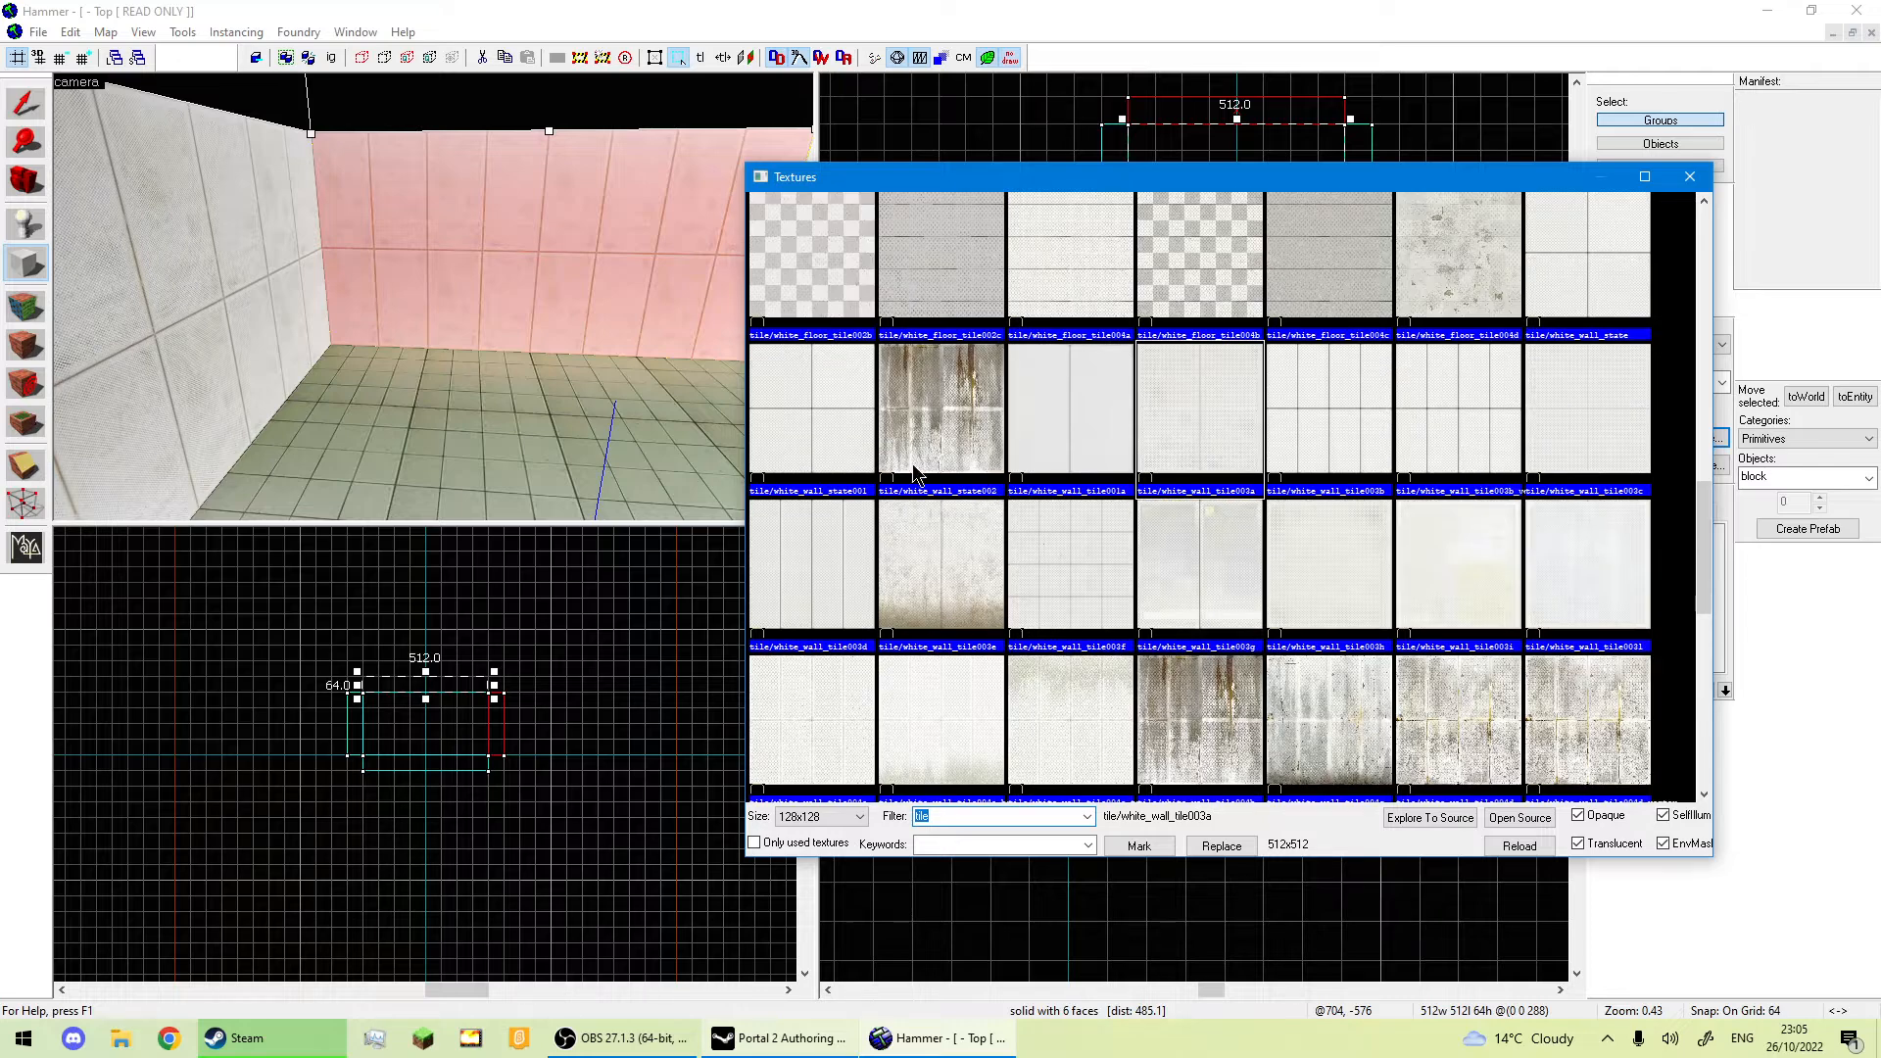
double_click(829, 449)
key(Return)
key(z)
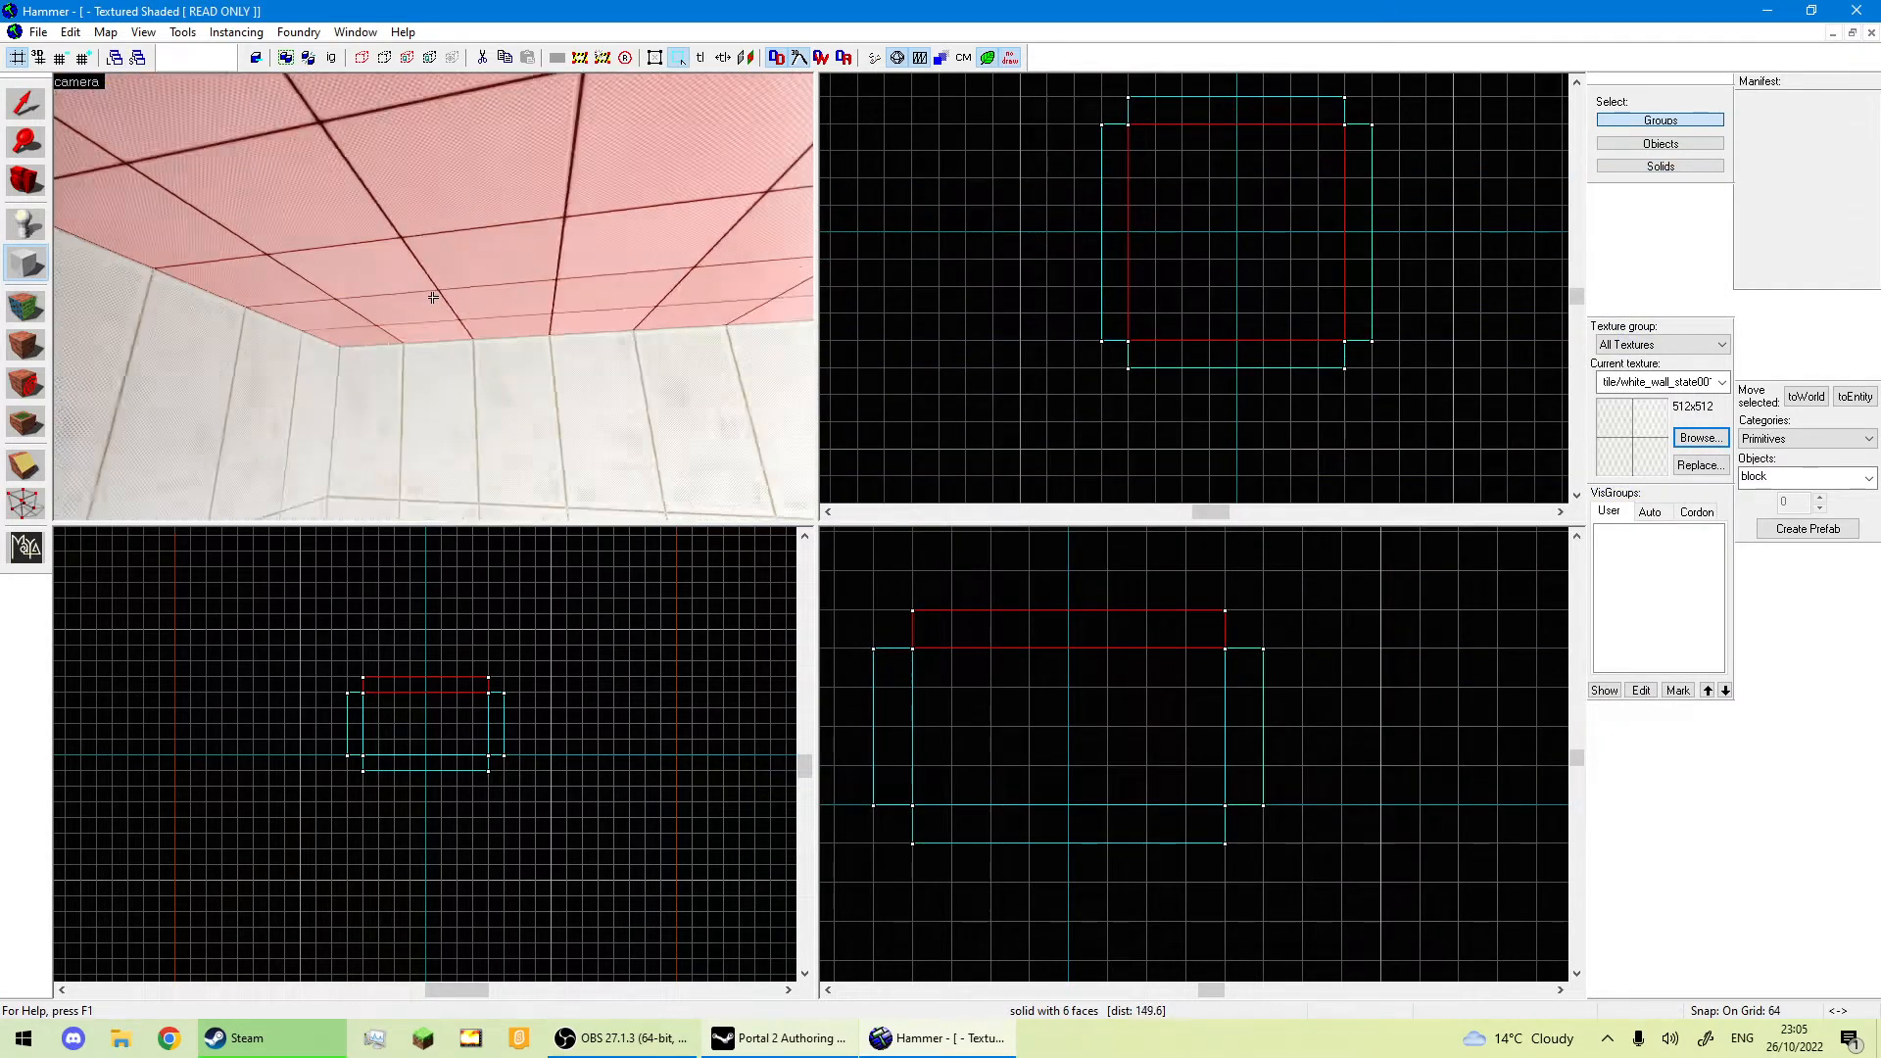
Place an info_player_start entity on the room's floor and centre it on the map origin.
key(z)
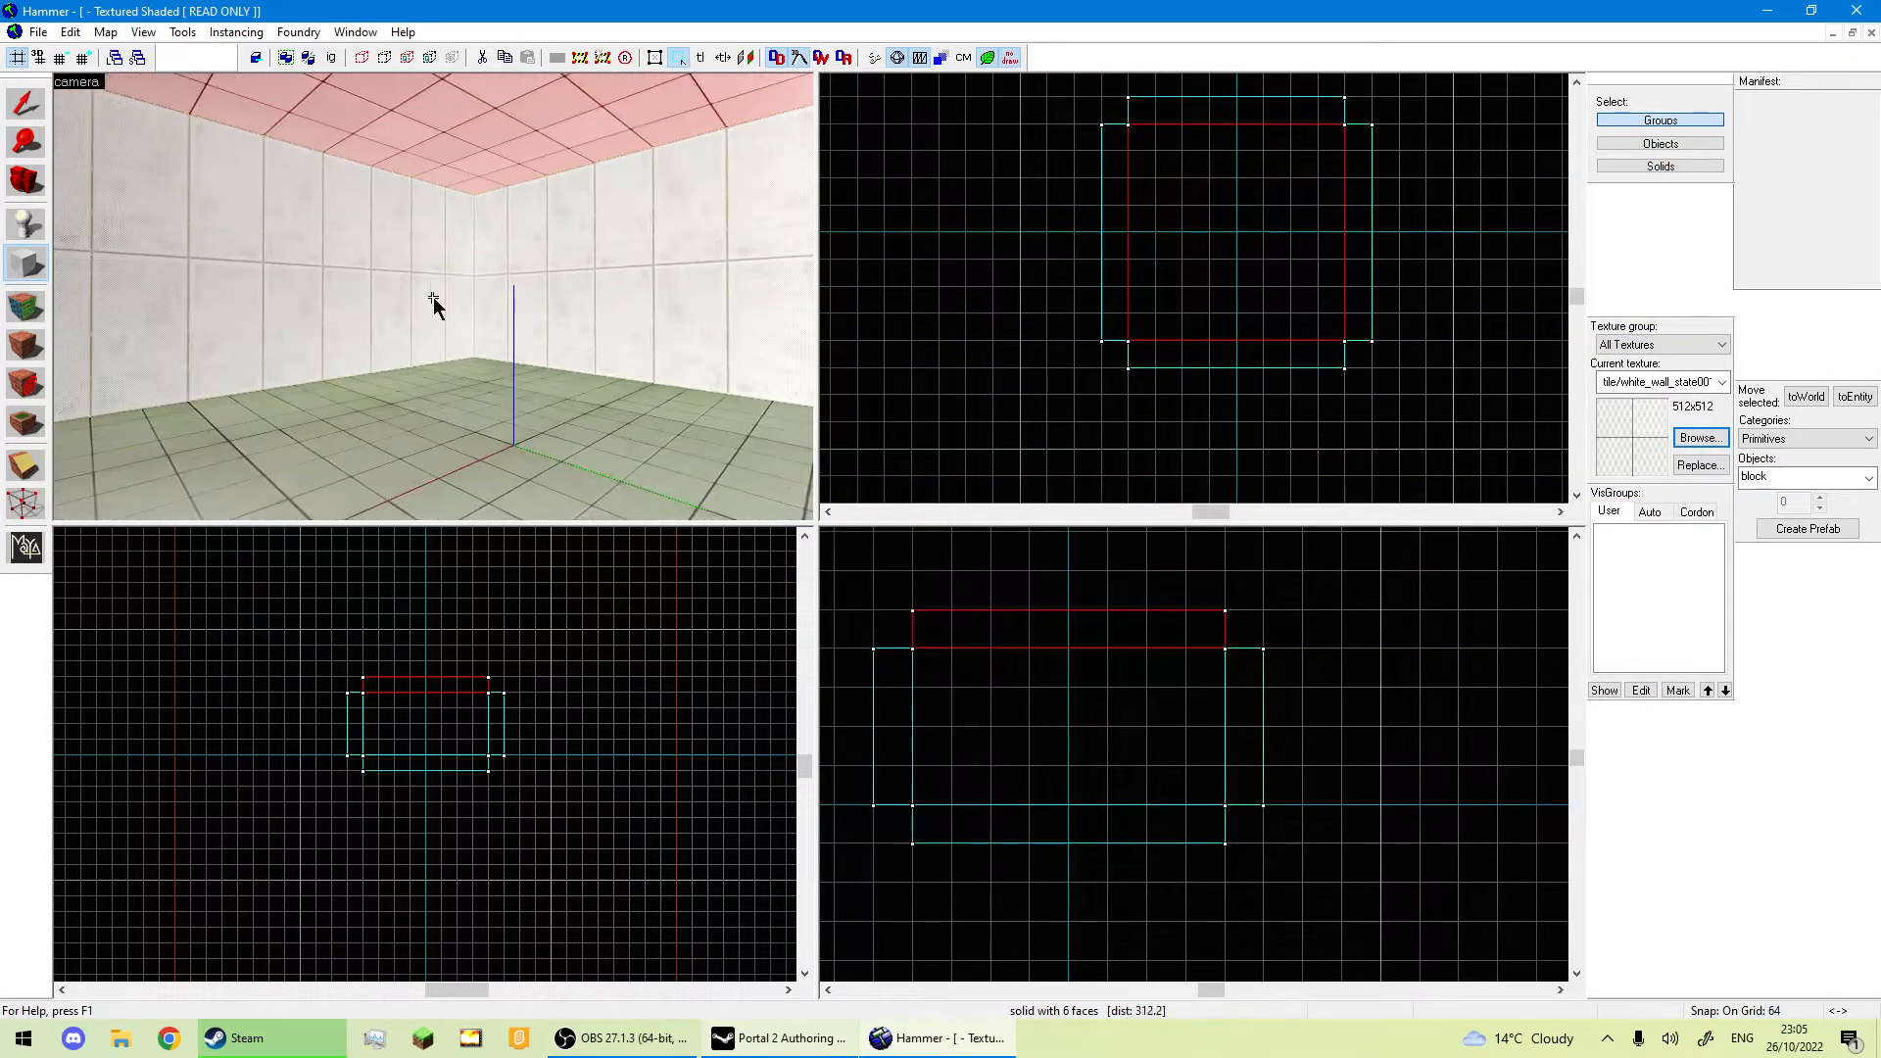
click(28, 224)
click(511, 433)
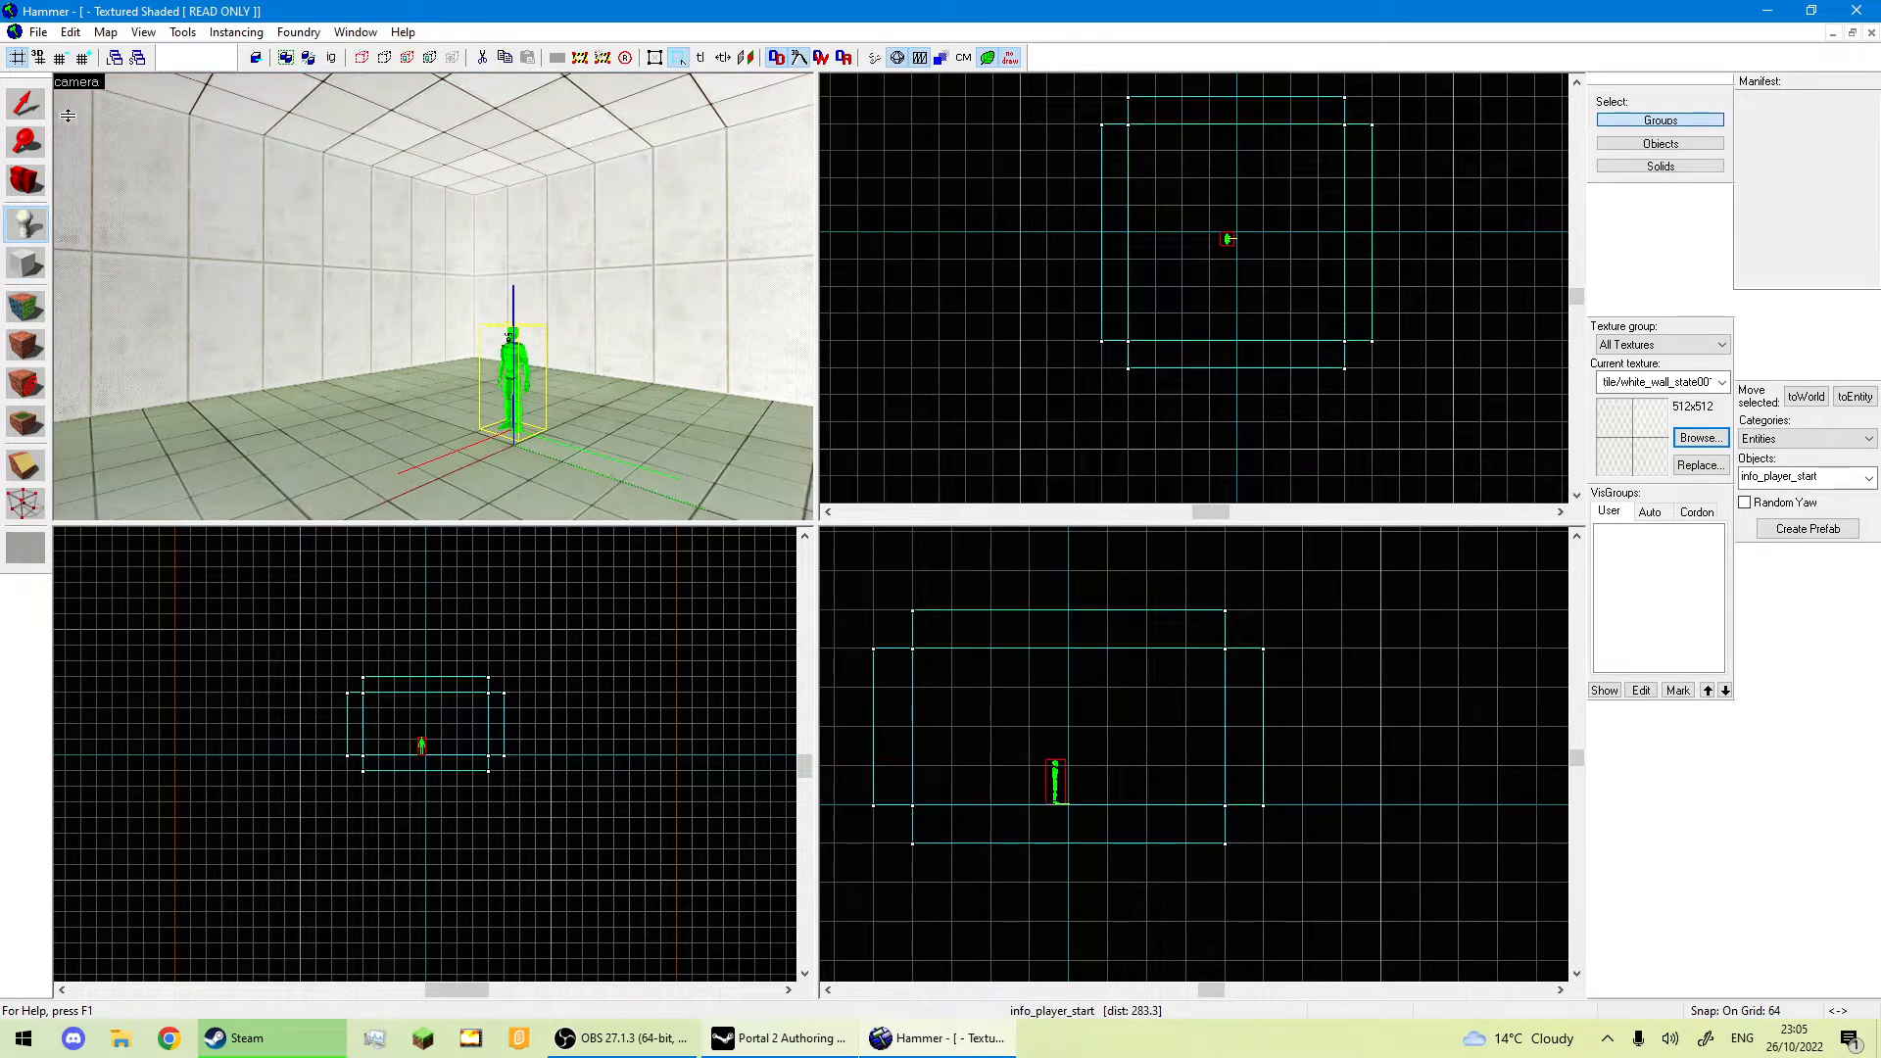
click(26, 103)
scroll(1127, 203, up, 5)
scroll(1127, 203, up, 1)
drag(1193, 227, 1227, 205)
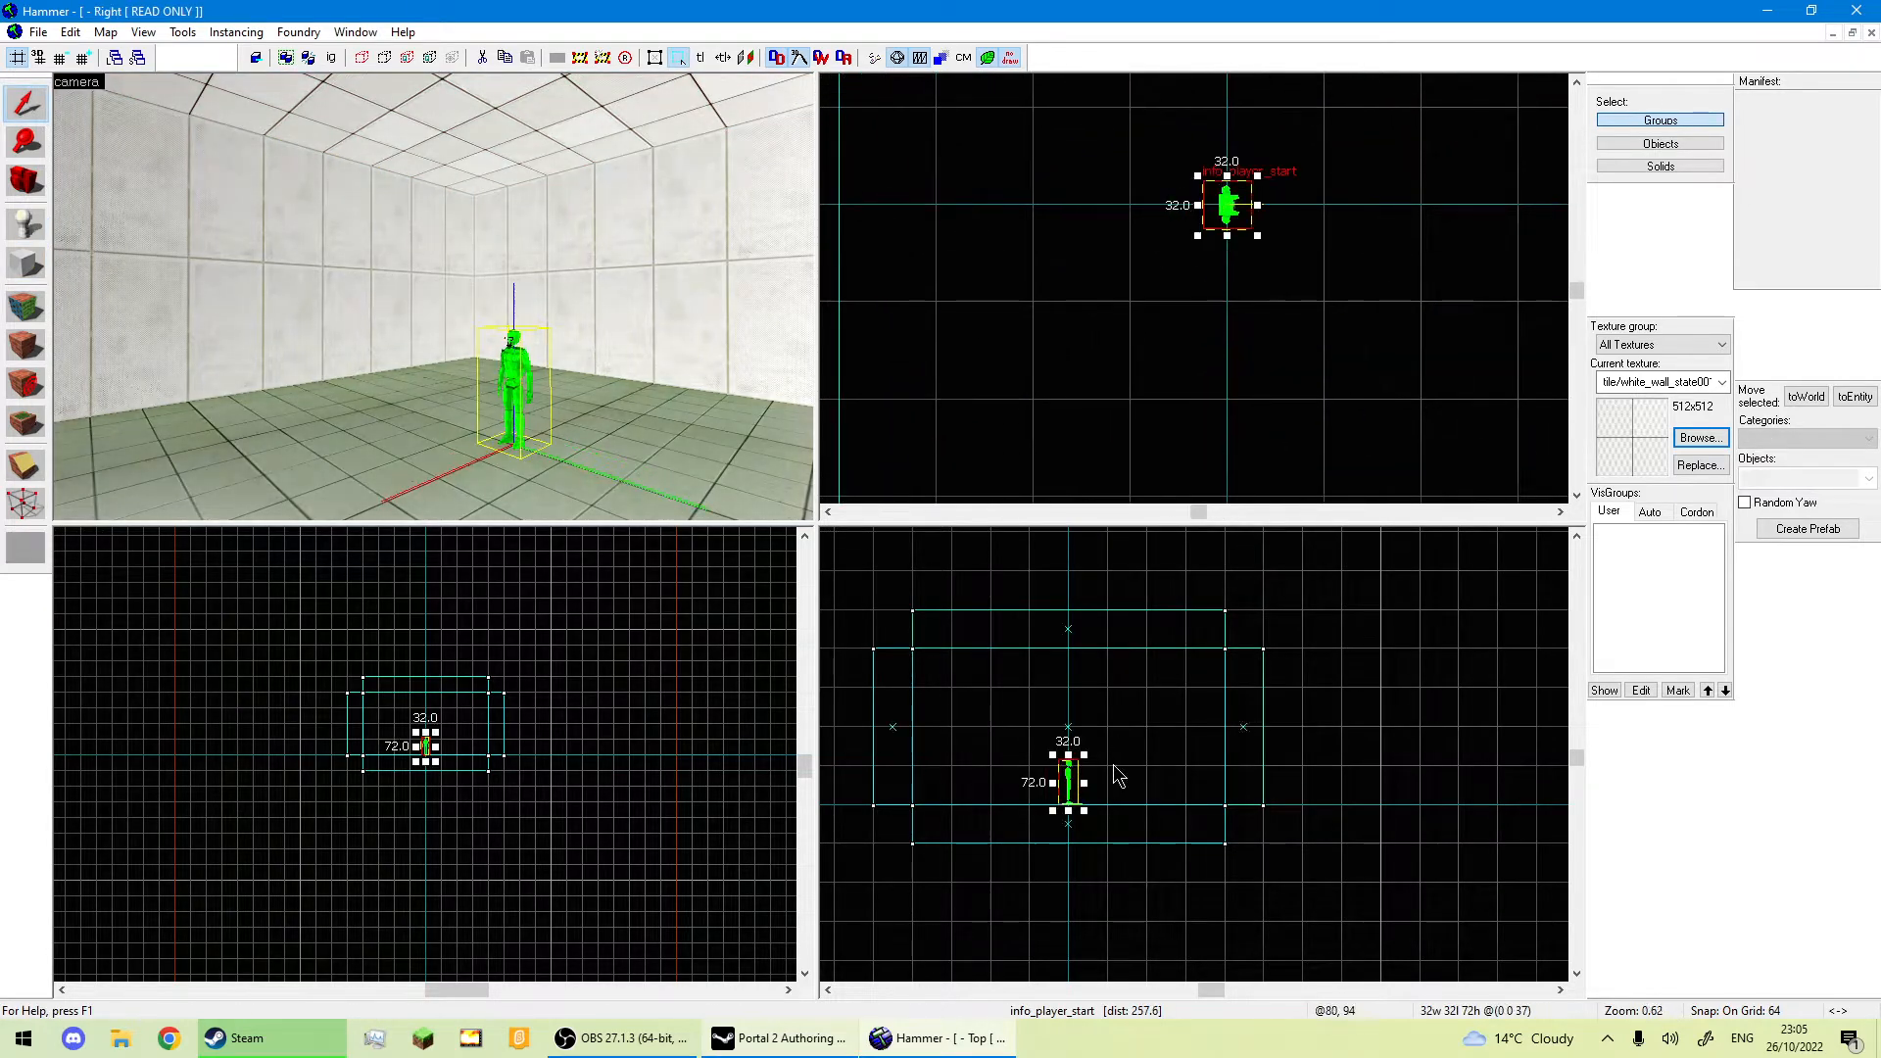
scroll(1088, 781, up, 6)
Place a weapon_portalgun entity on the floor beside the player start.
click(37, 221)
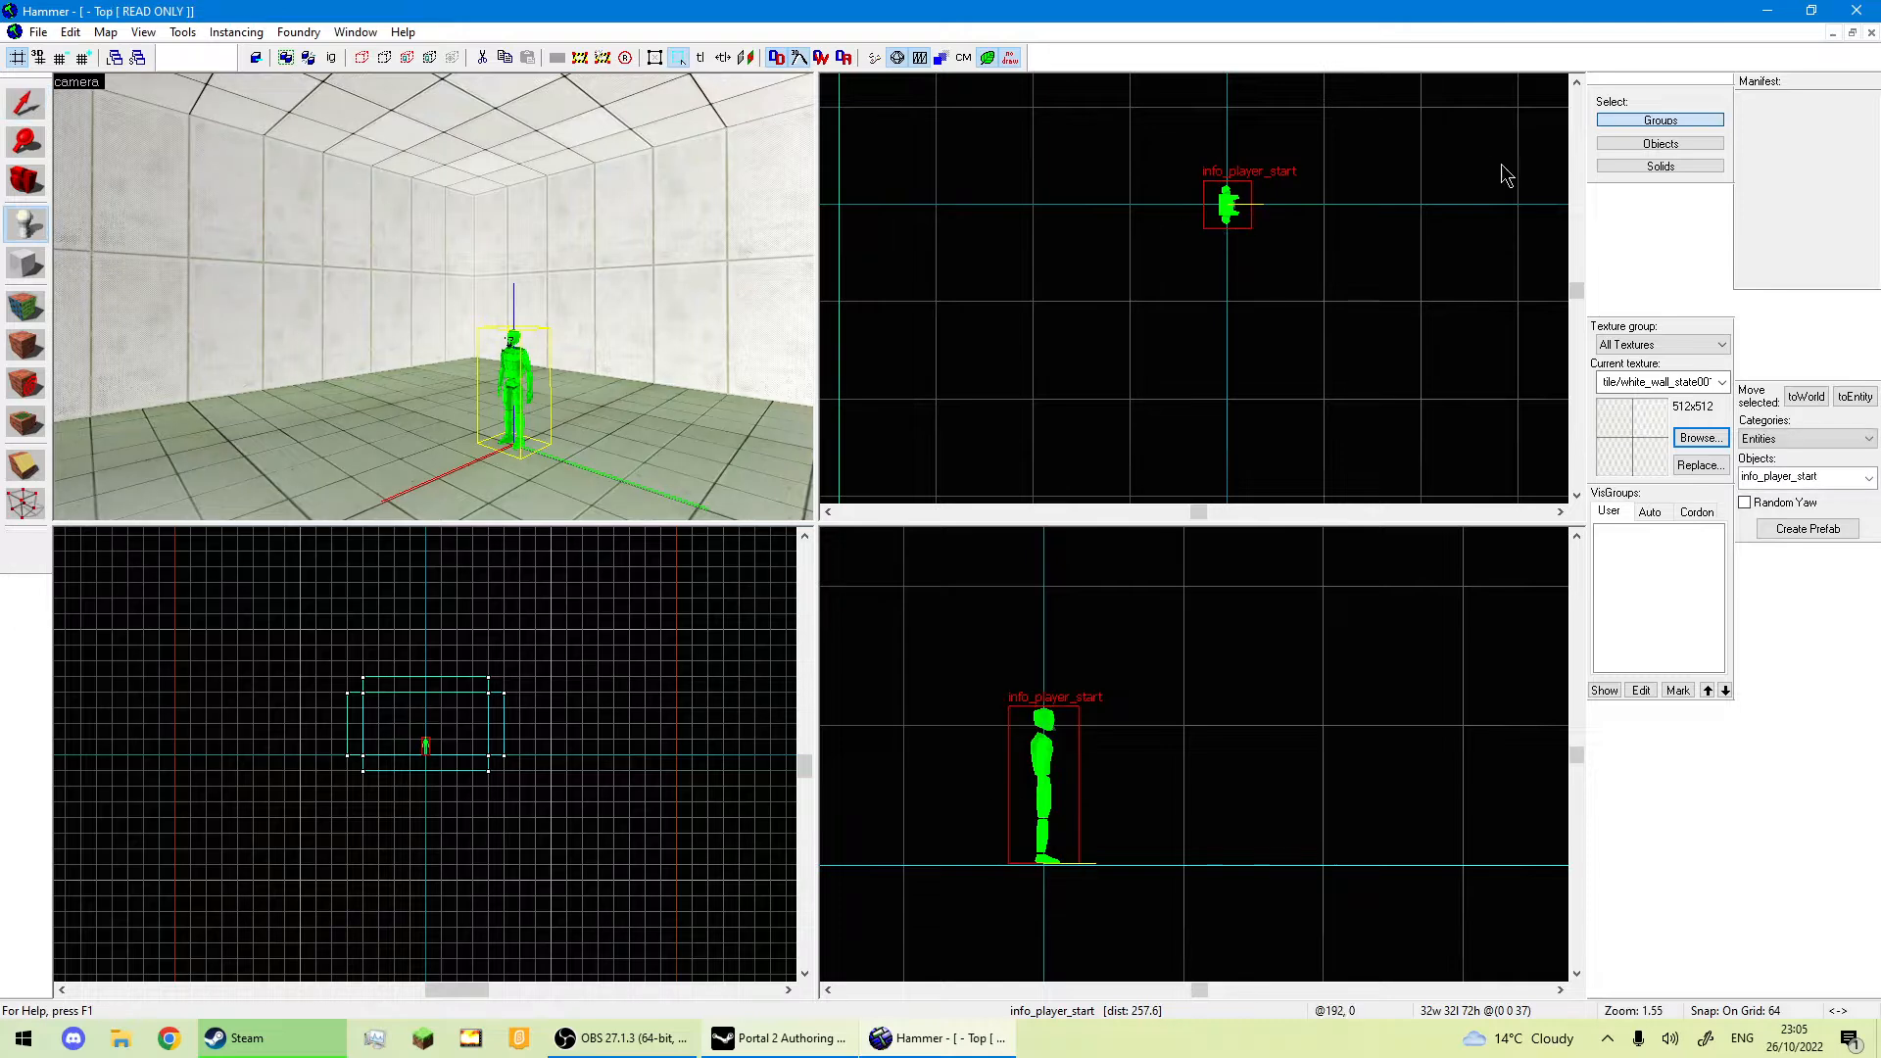
click(1870, 479)
text(portal)
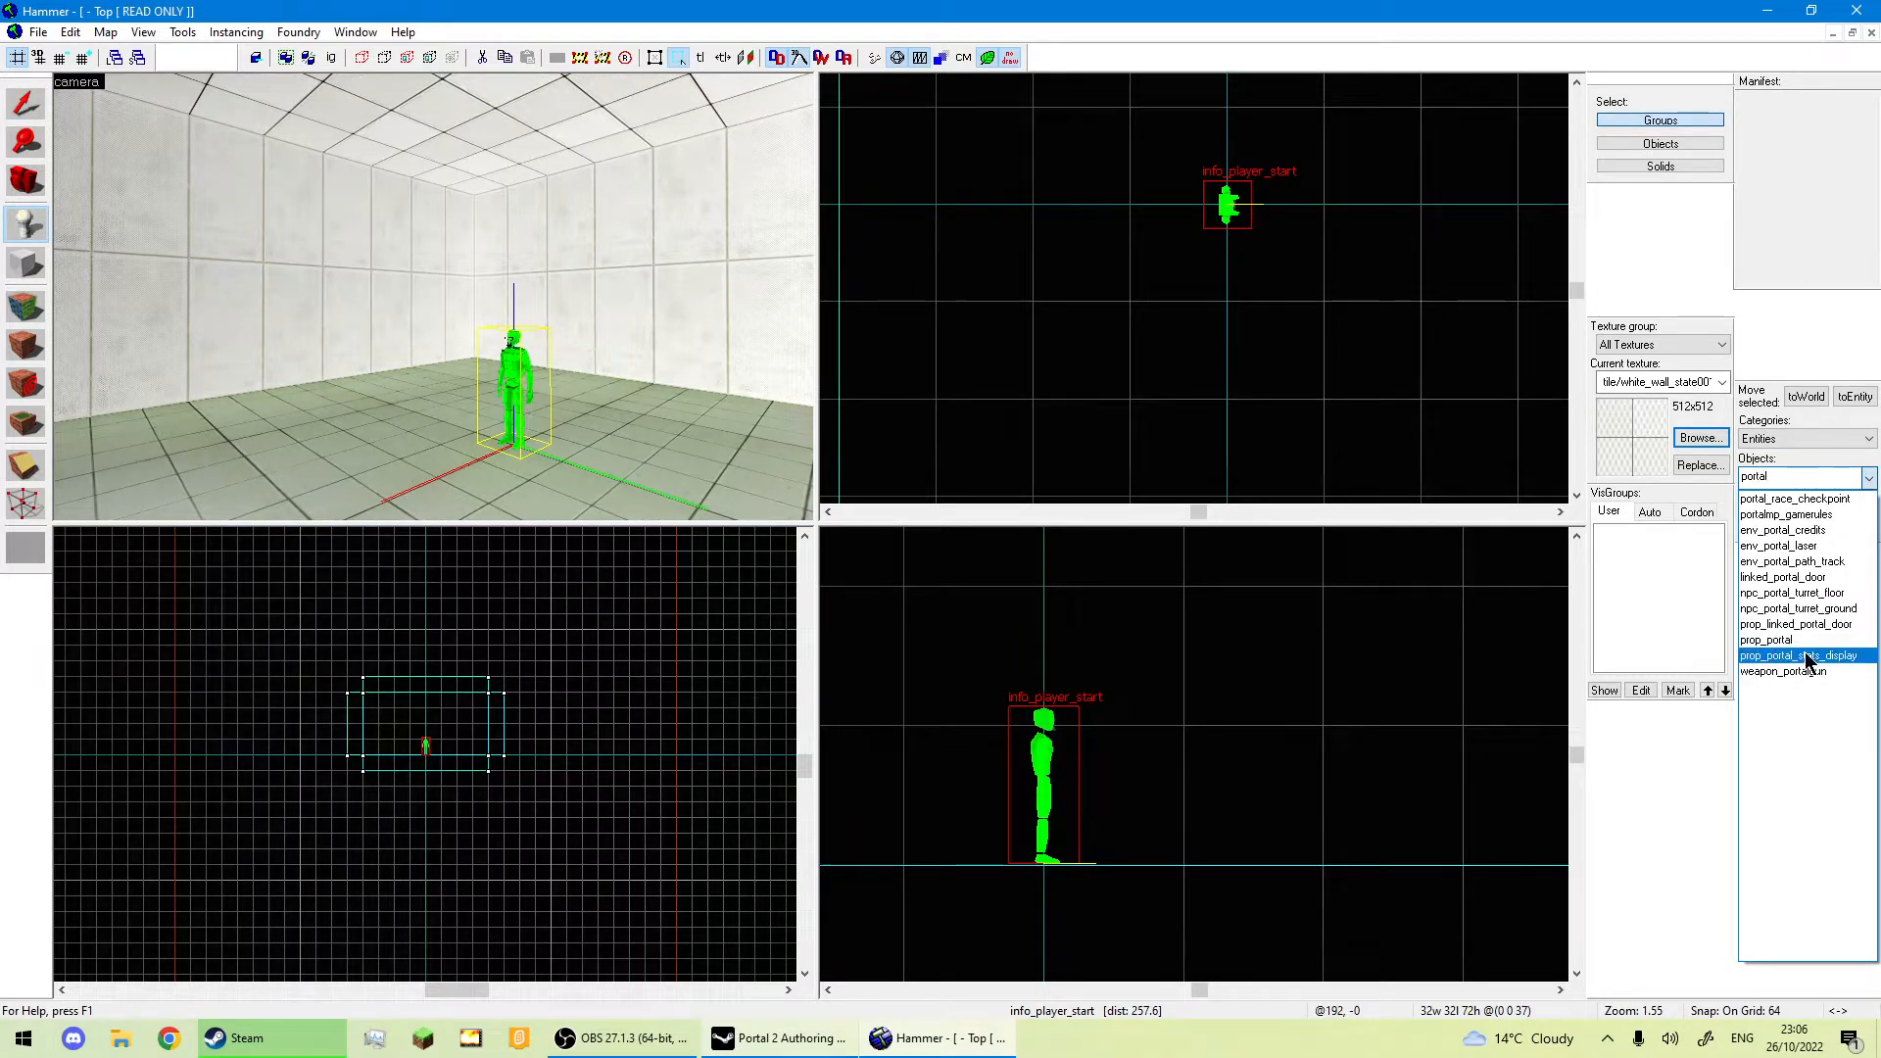
click(1811, 672)
click(540, 455)
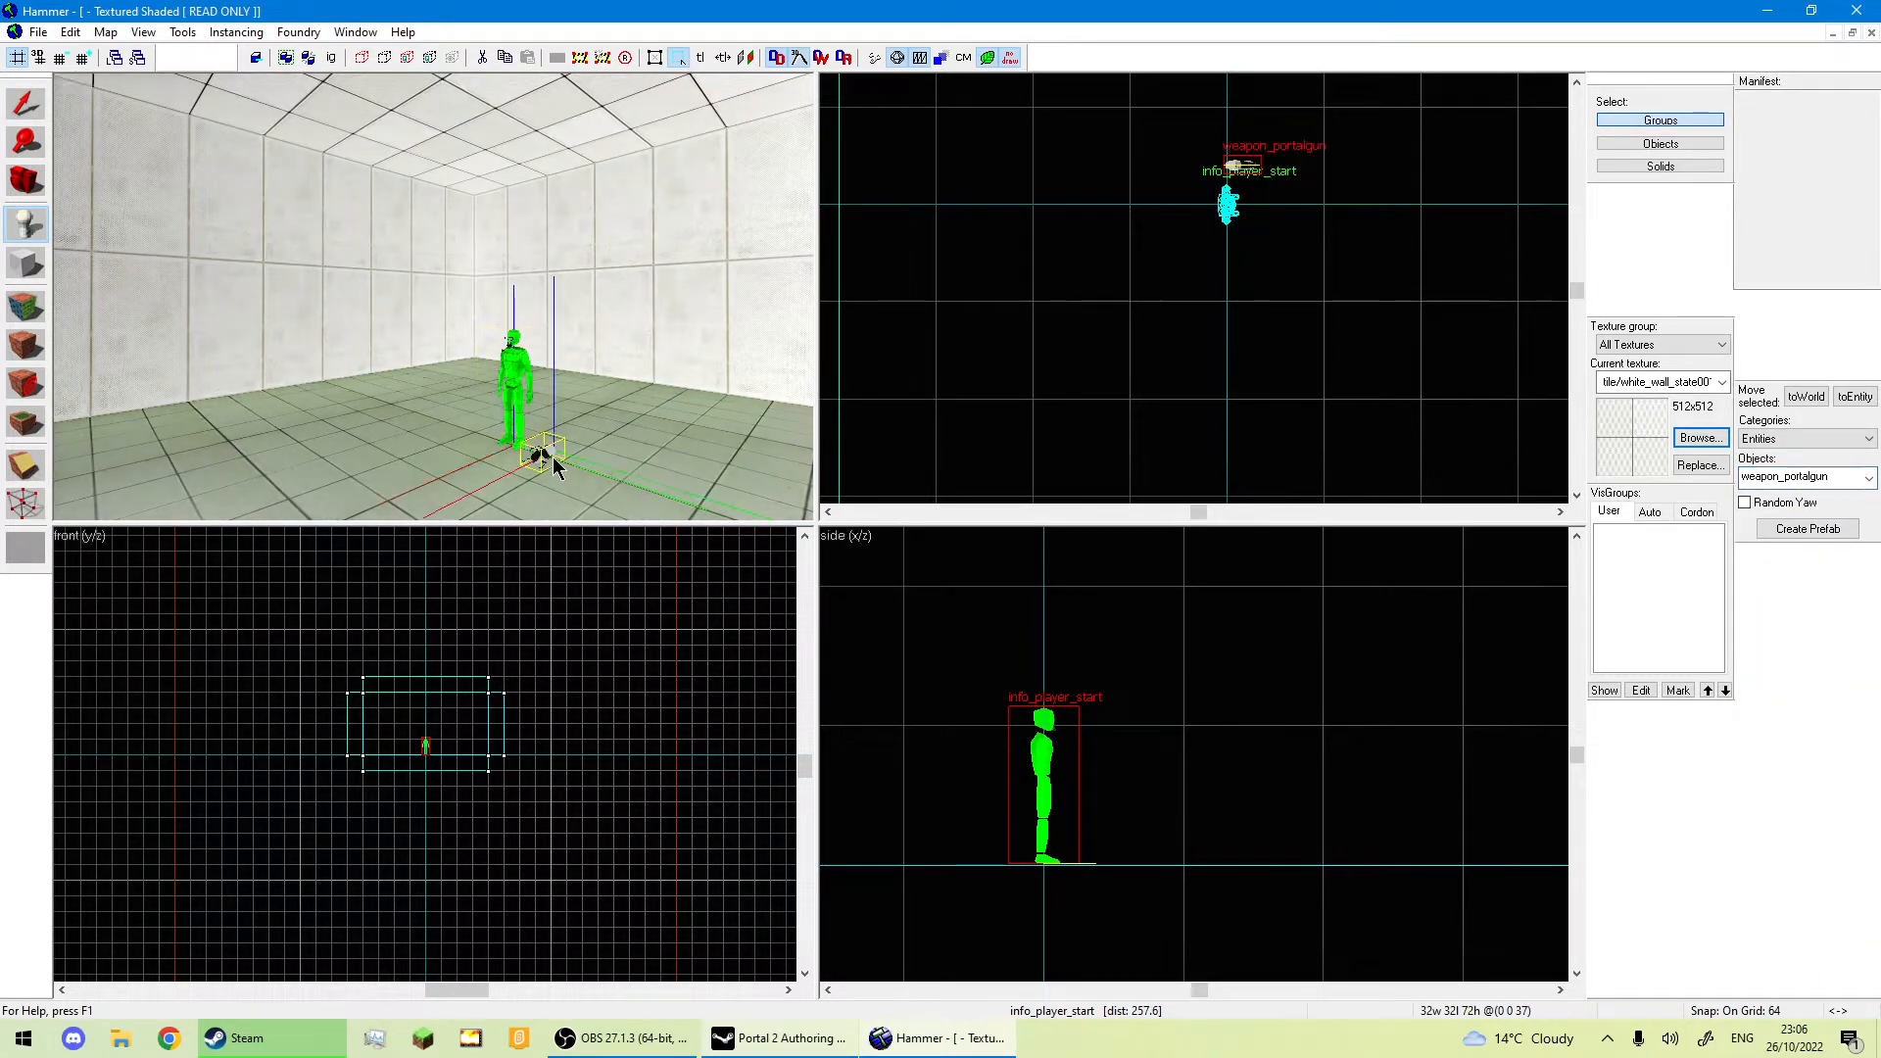
Move the portal gun to the player start's feet, aligned with its centre line and lowered to floor level.
key(shift+s)
scroll(1237, 212, down, 1)
scroll(1235, 186, up, 1)
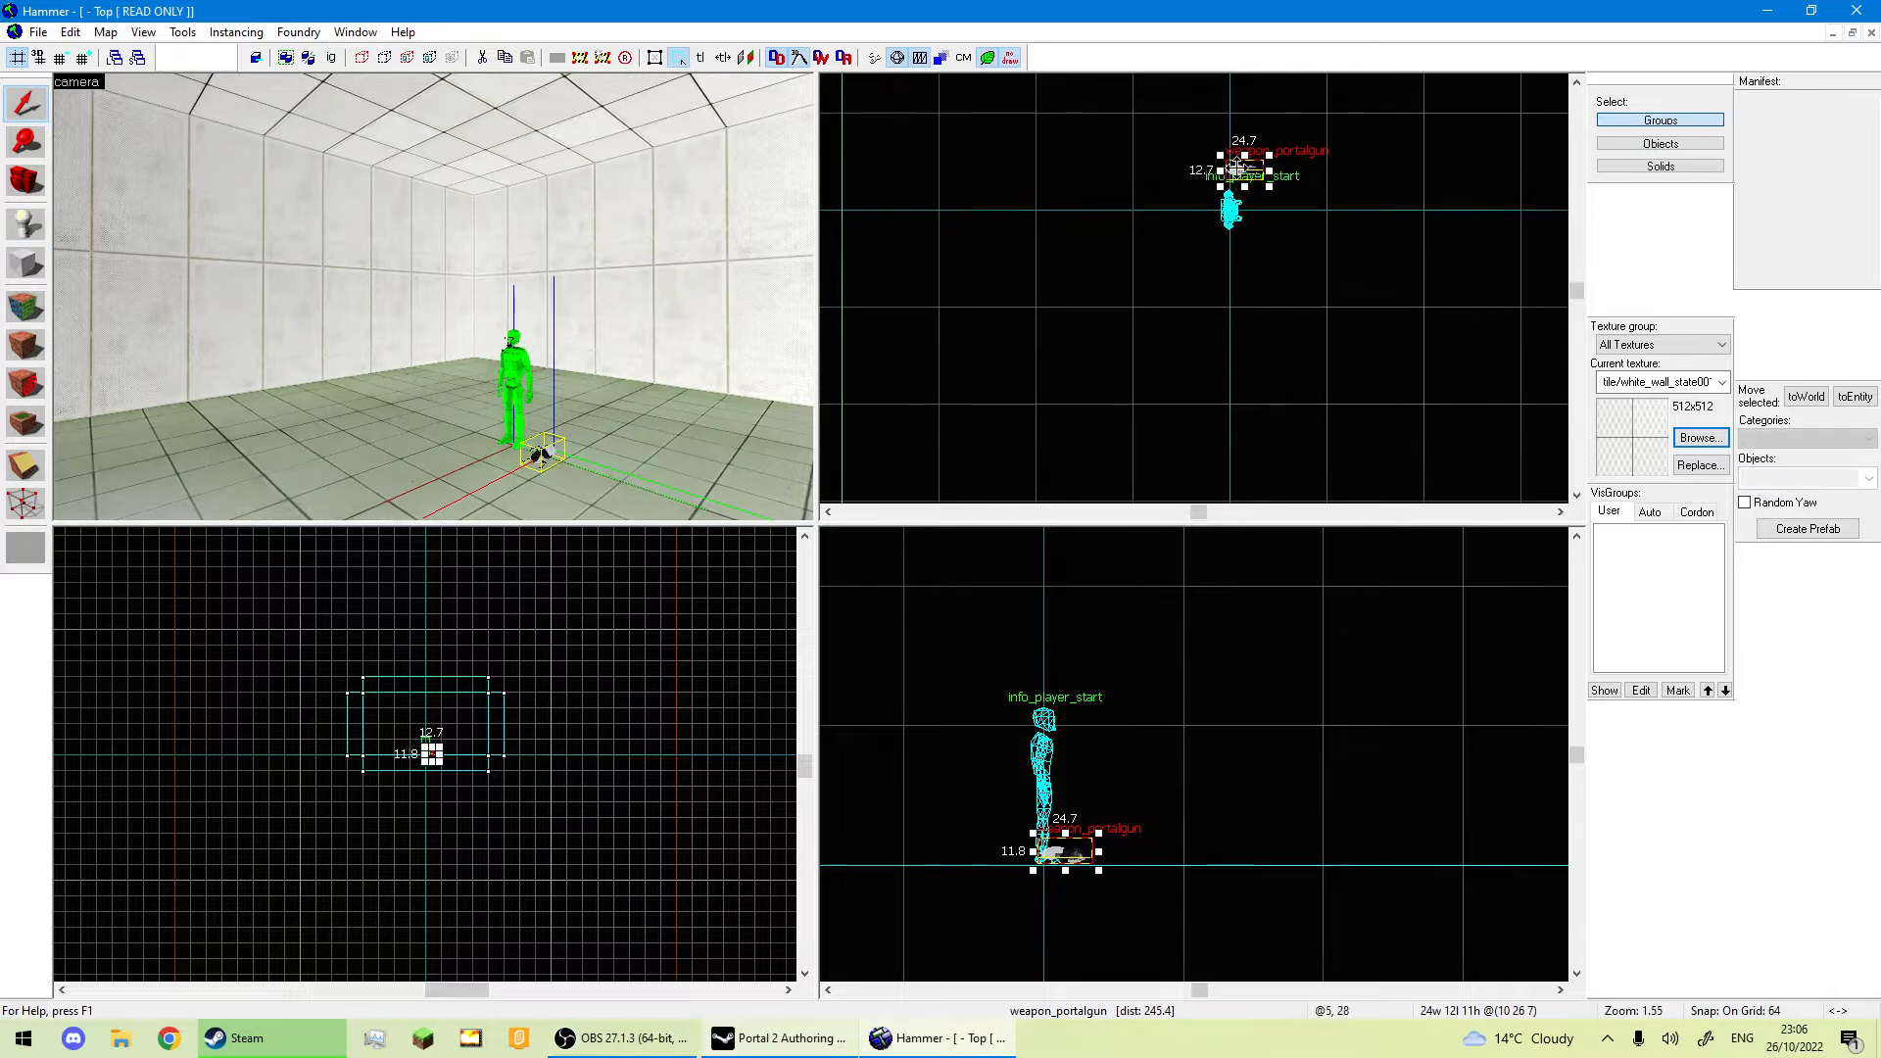
drag(1244, 170, 1245, 206)
scroll(1040, 859, up, 3)
drag(1090, 848, 1089, 864)
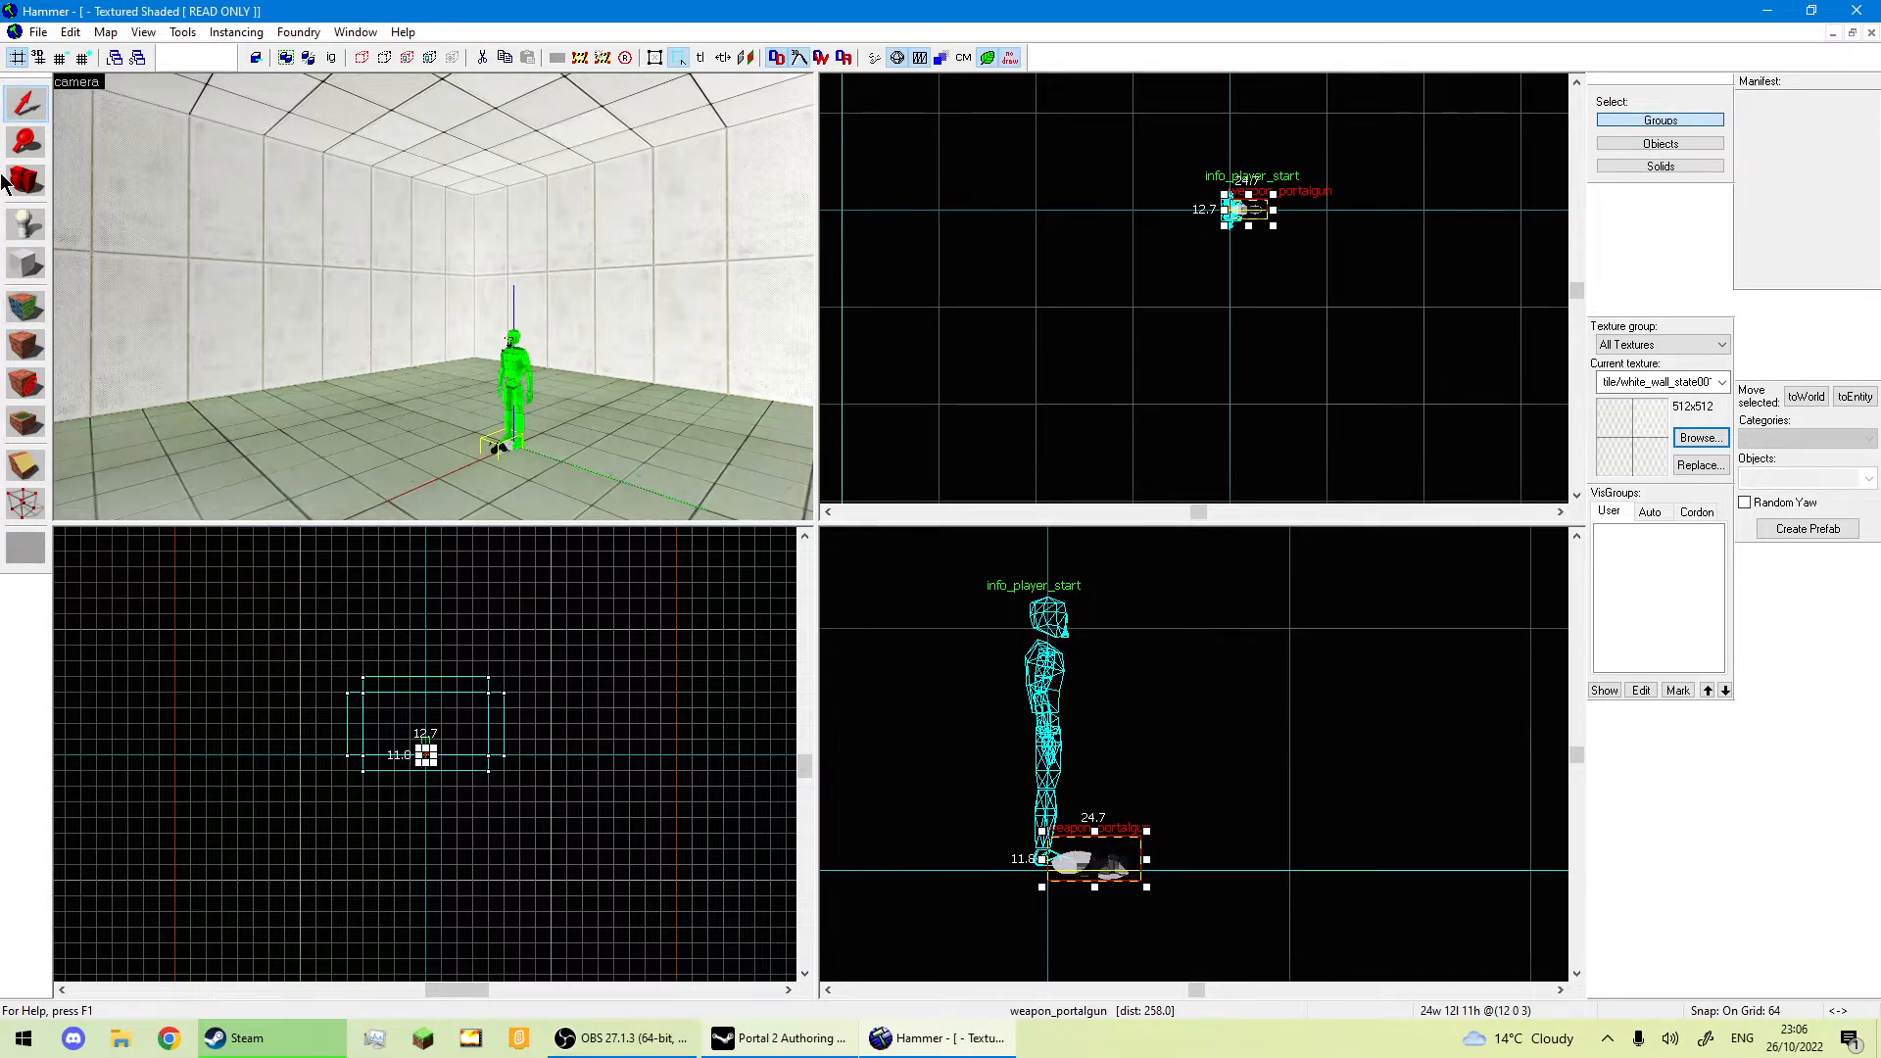
Place a light_spot entity on the room's floor near the player start.
click(26, 224)
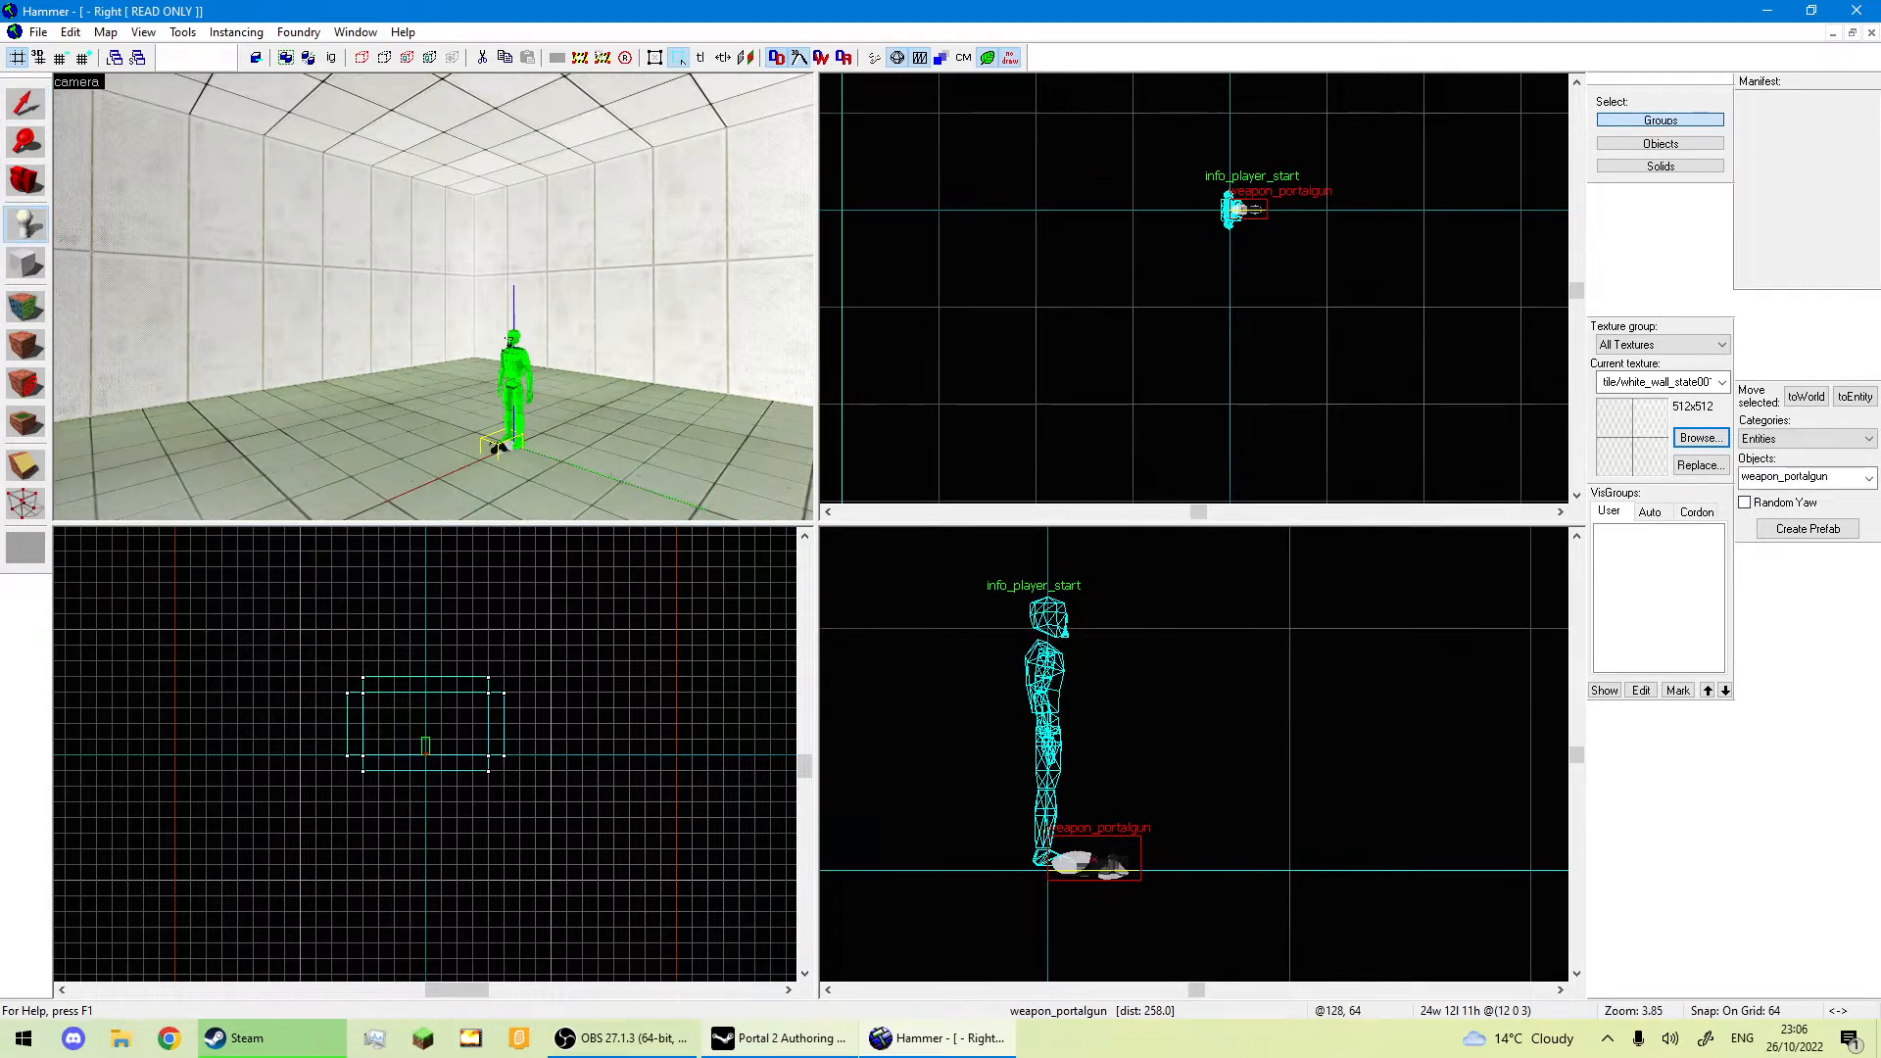
click(1869, 477)
text(ligh)
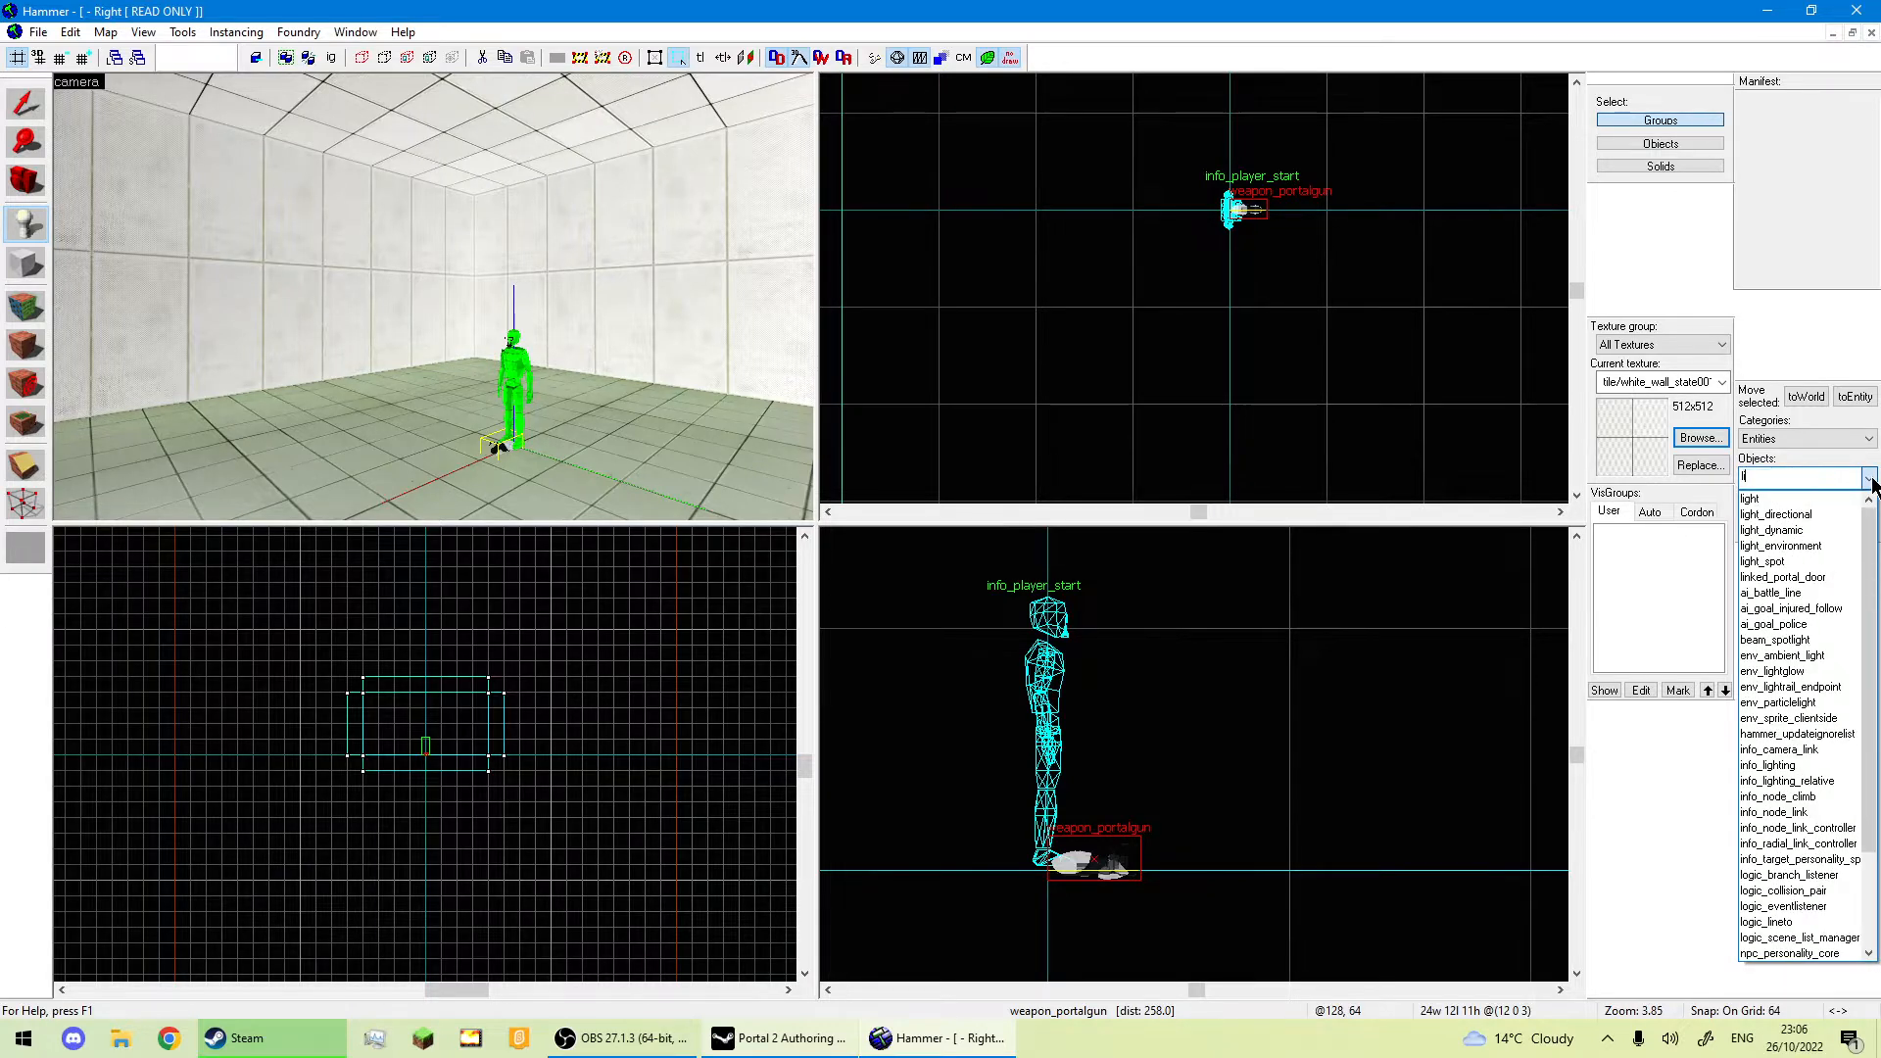
text(y)
key(BackSpace)
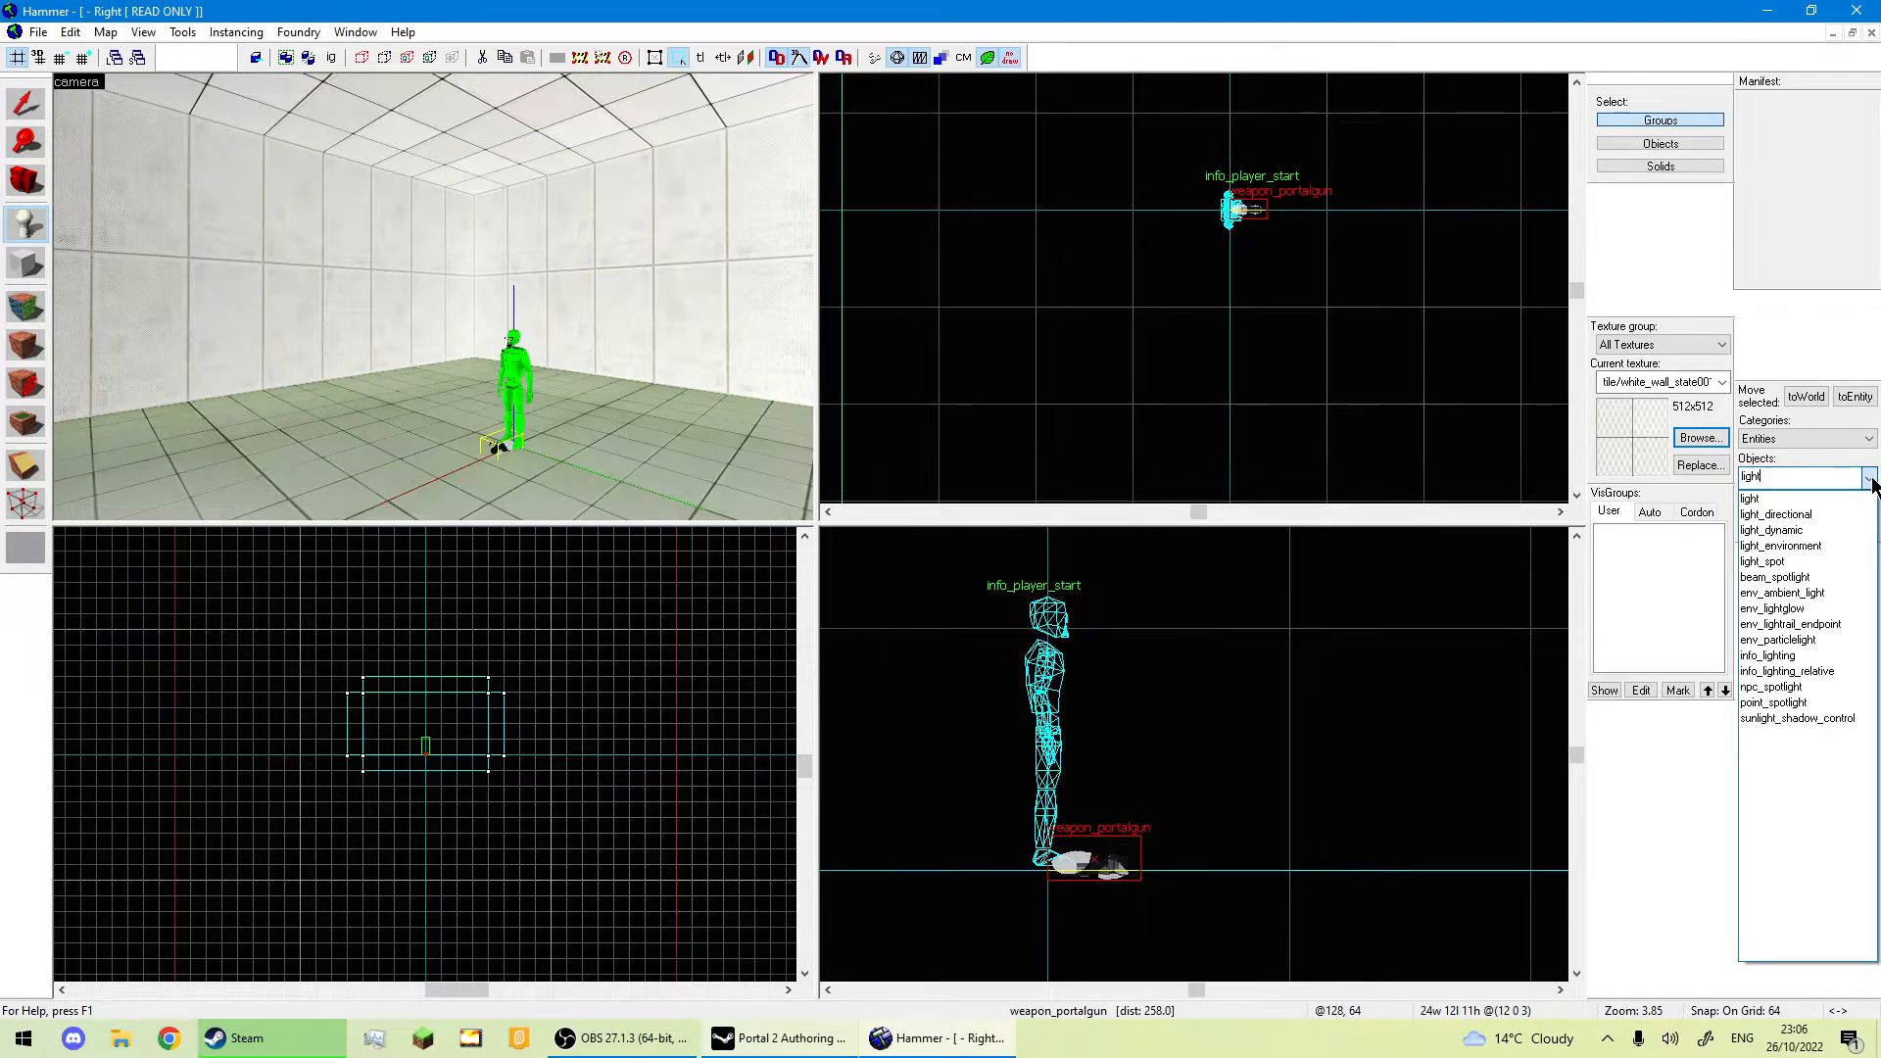
text(t_spot)
key(Return)
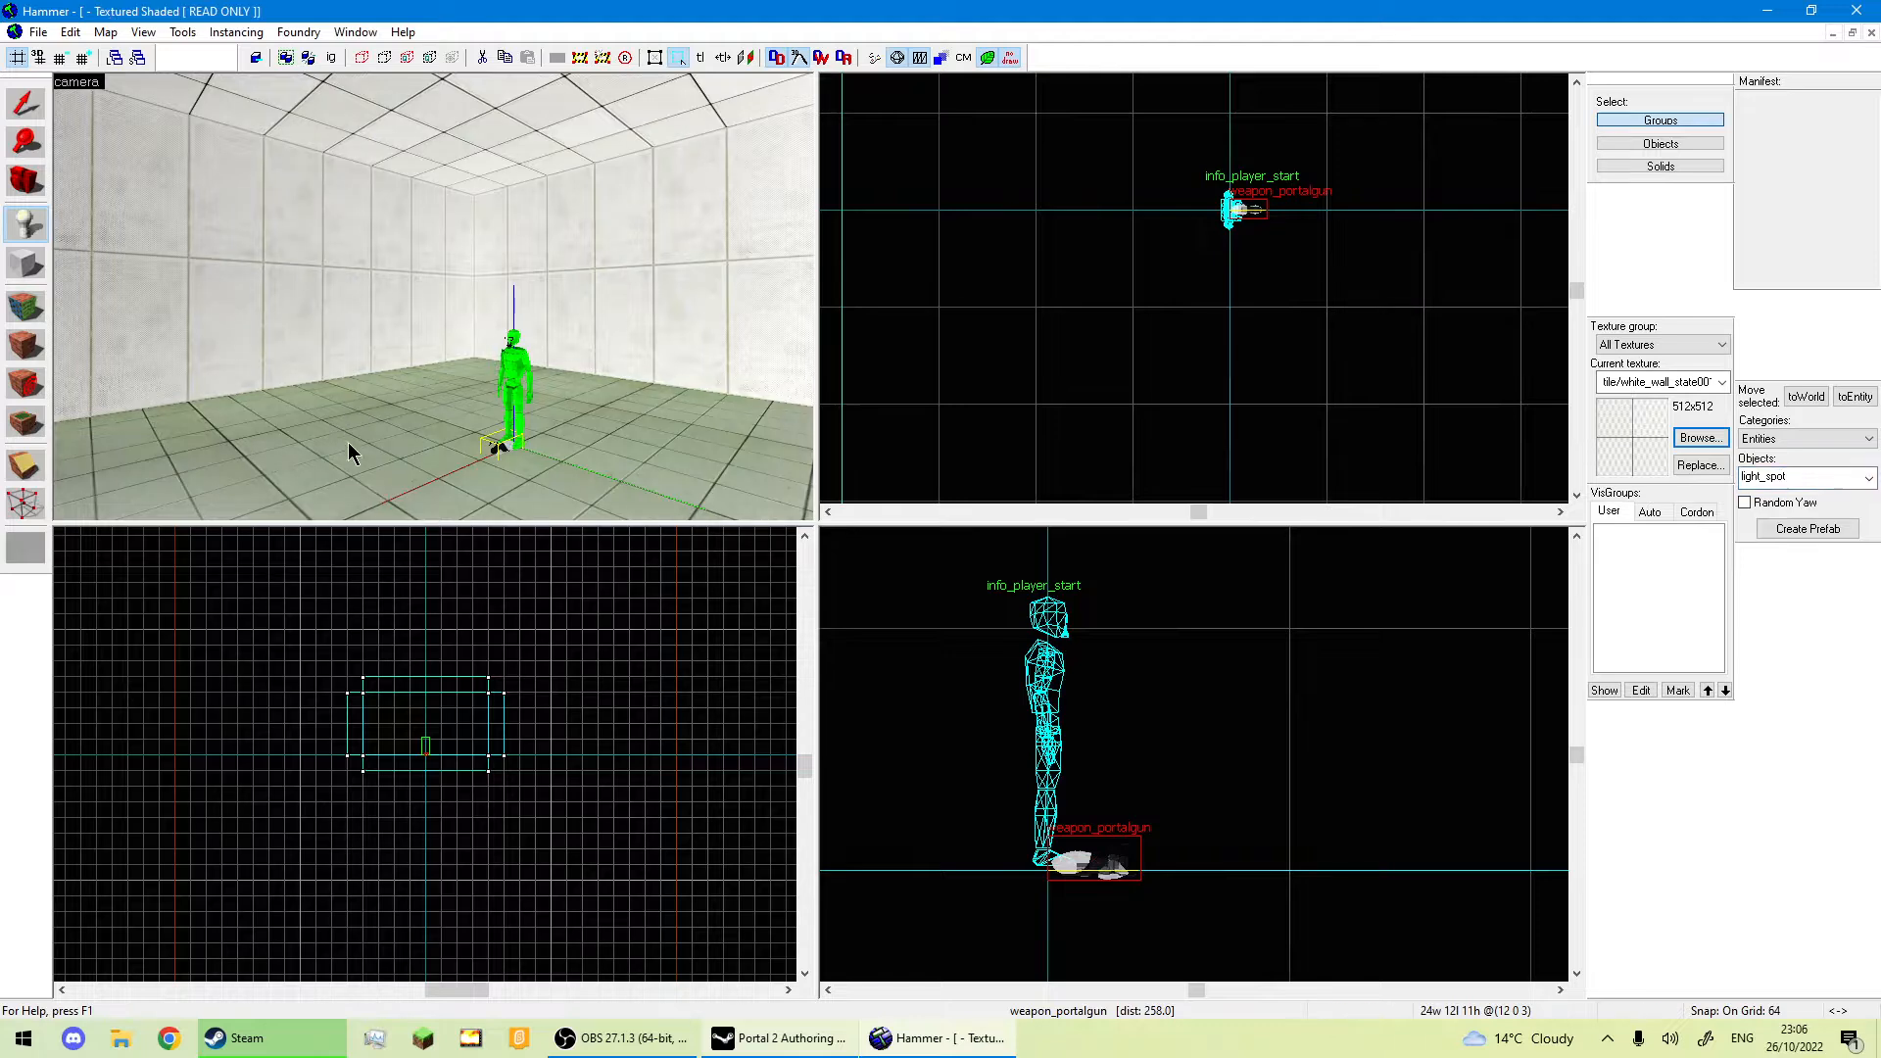
click(384, 432)
Move the spot light directly above the player start, just below the ceiling, and deselect it.
key(shift+s)
drag(1323, 289, 1234, 221)
scroll(1053, 835, down, 3)
drag(1052, 835, 1066, 564)
scroll(1071, 630, down, 2)
click(1123, 604)
drag(432, 373, 432, 297)
key(z)
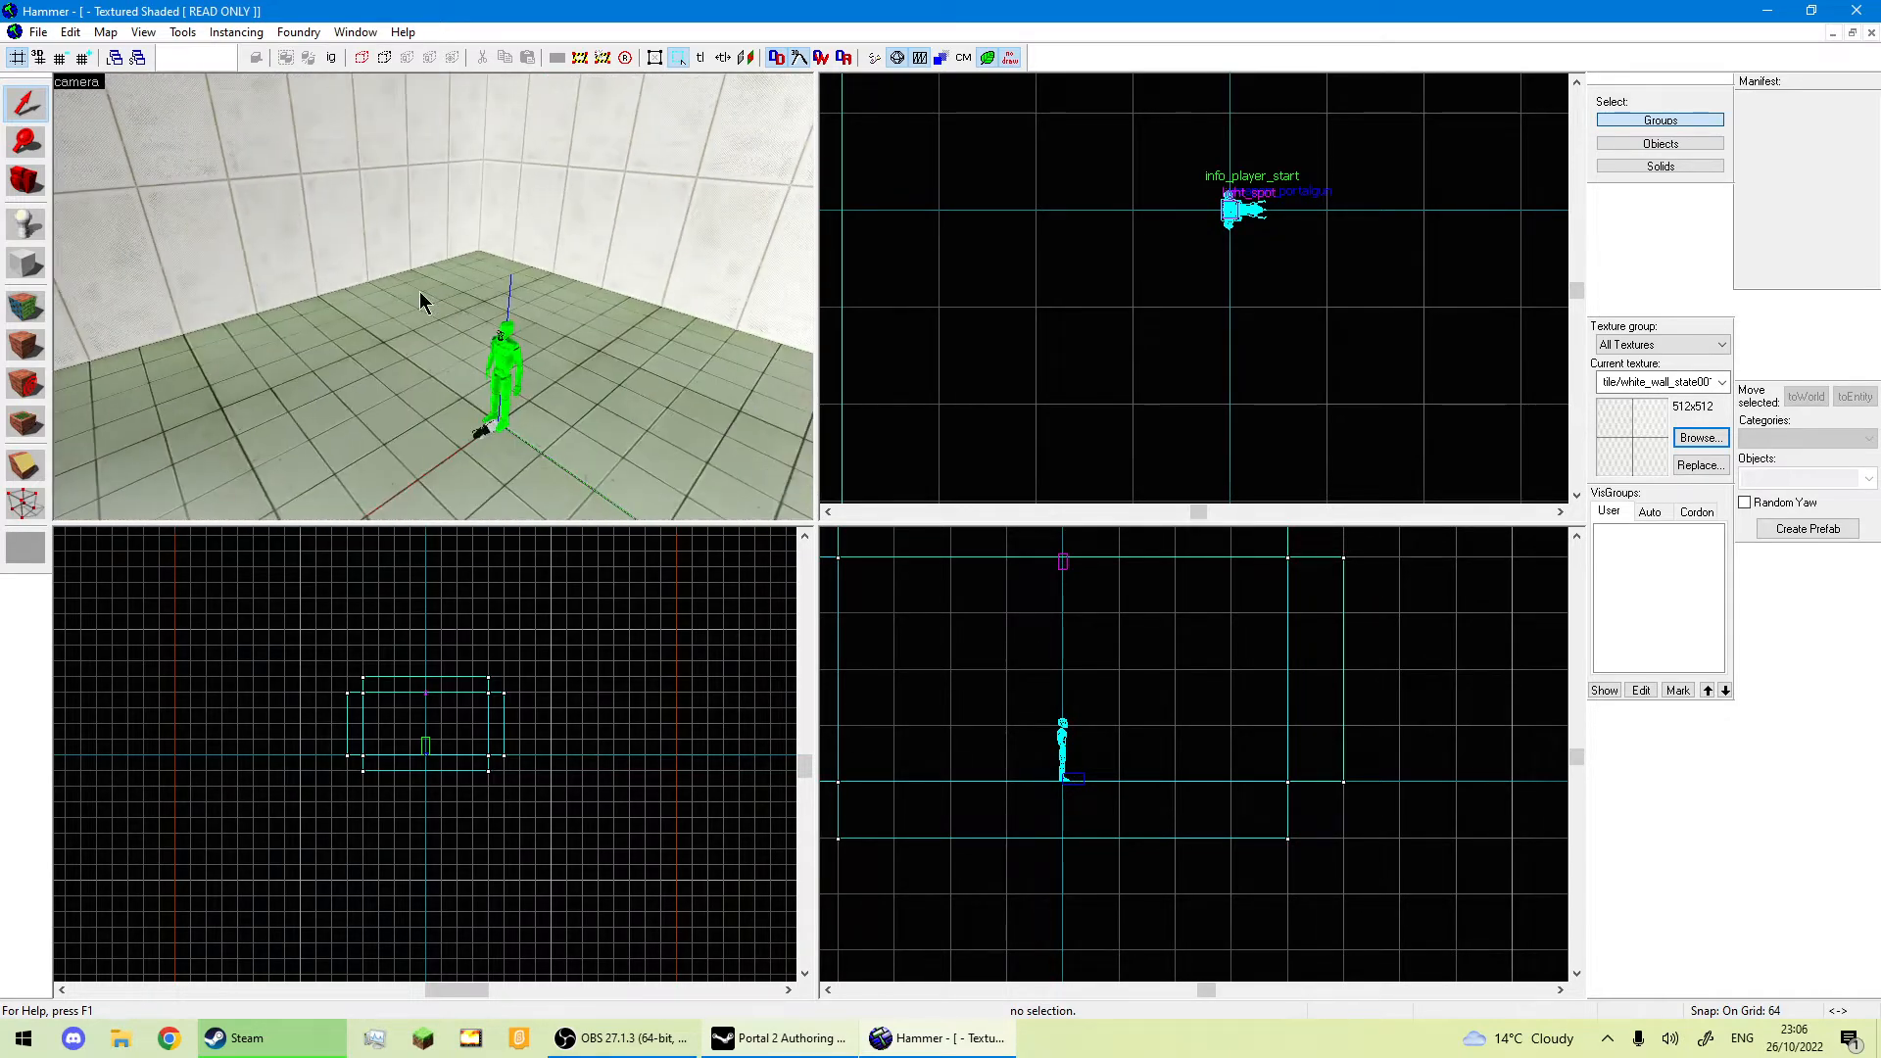
Place a prop_button entity on the floor in front of the player start.
click(25, 227)
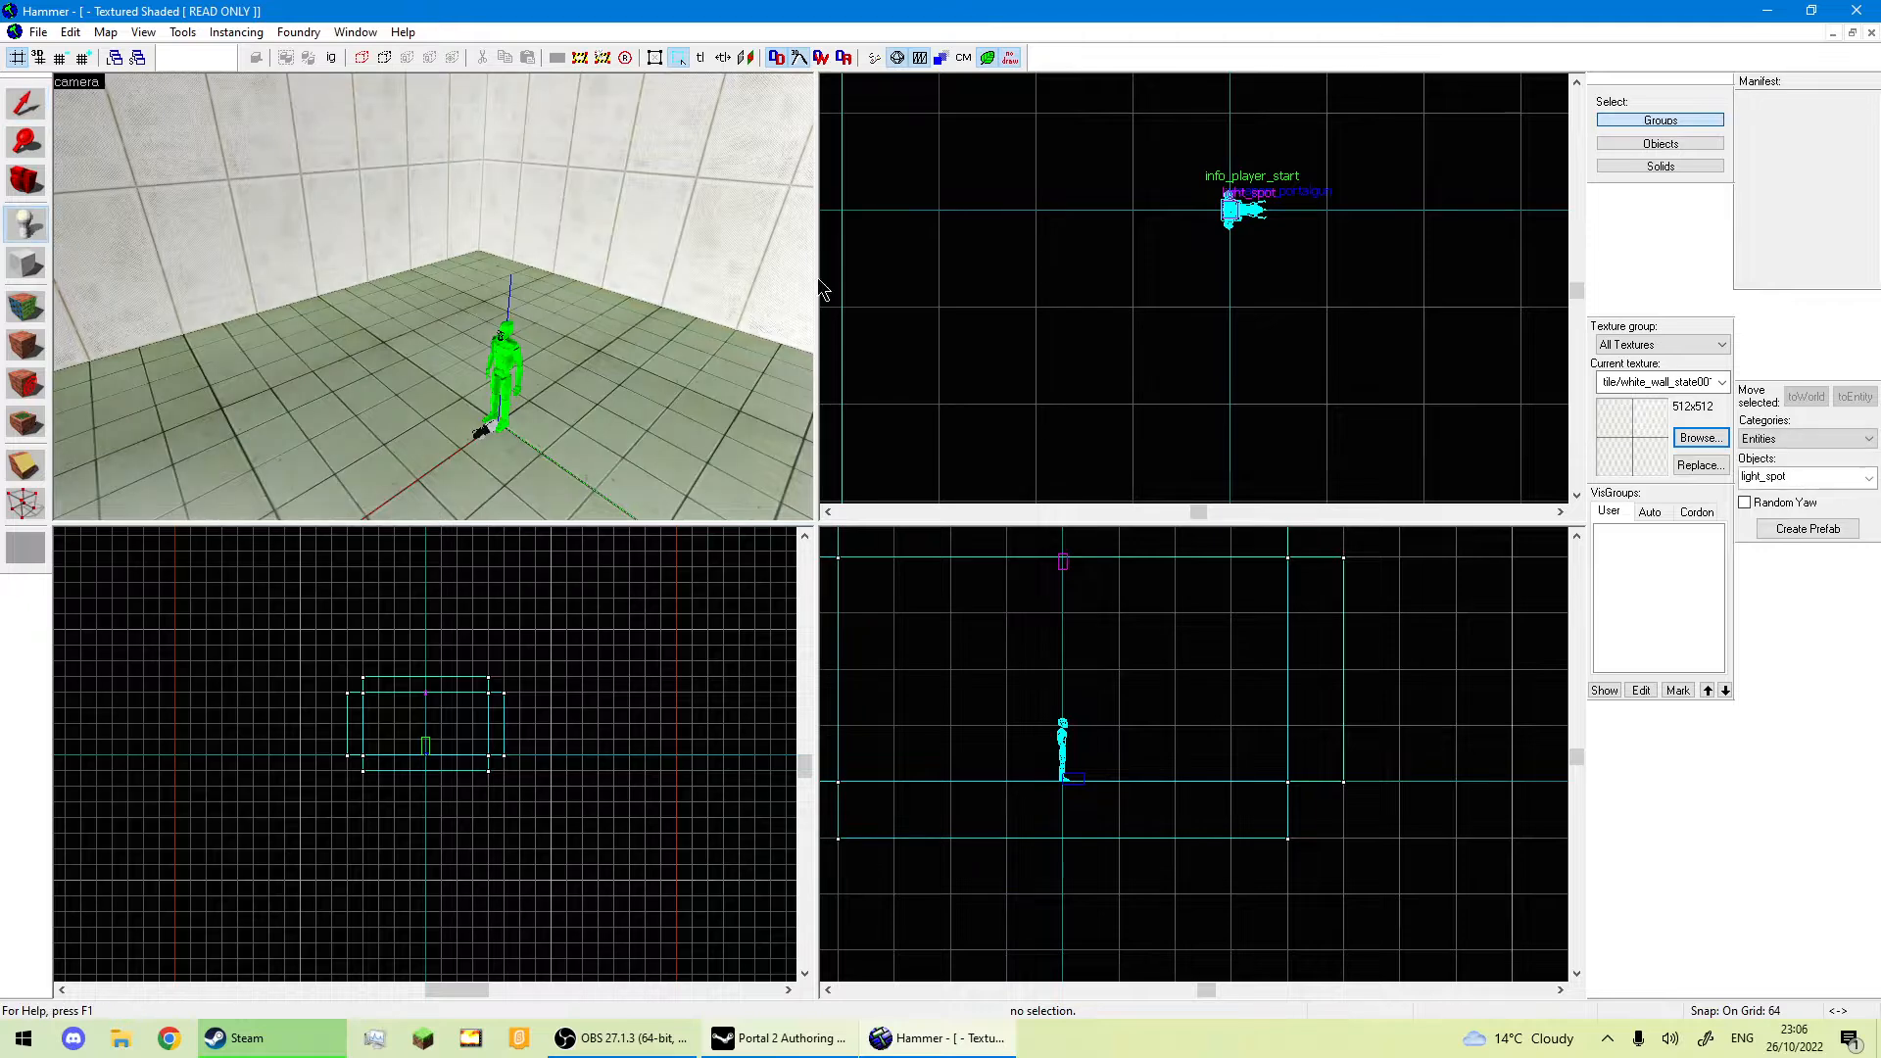
click(1869, 477)
text(buttno)
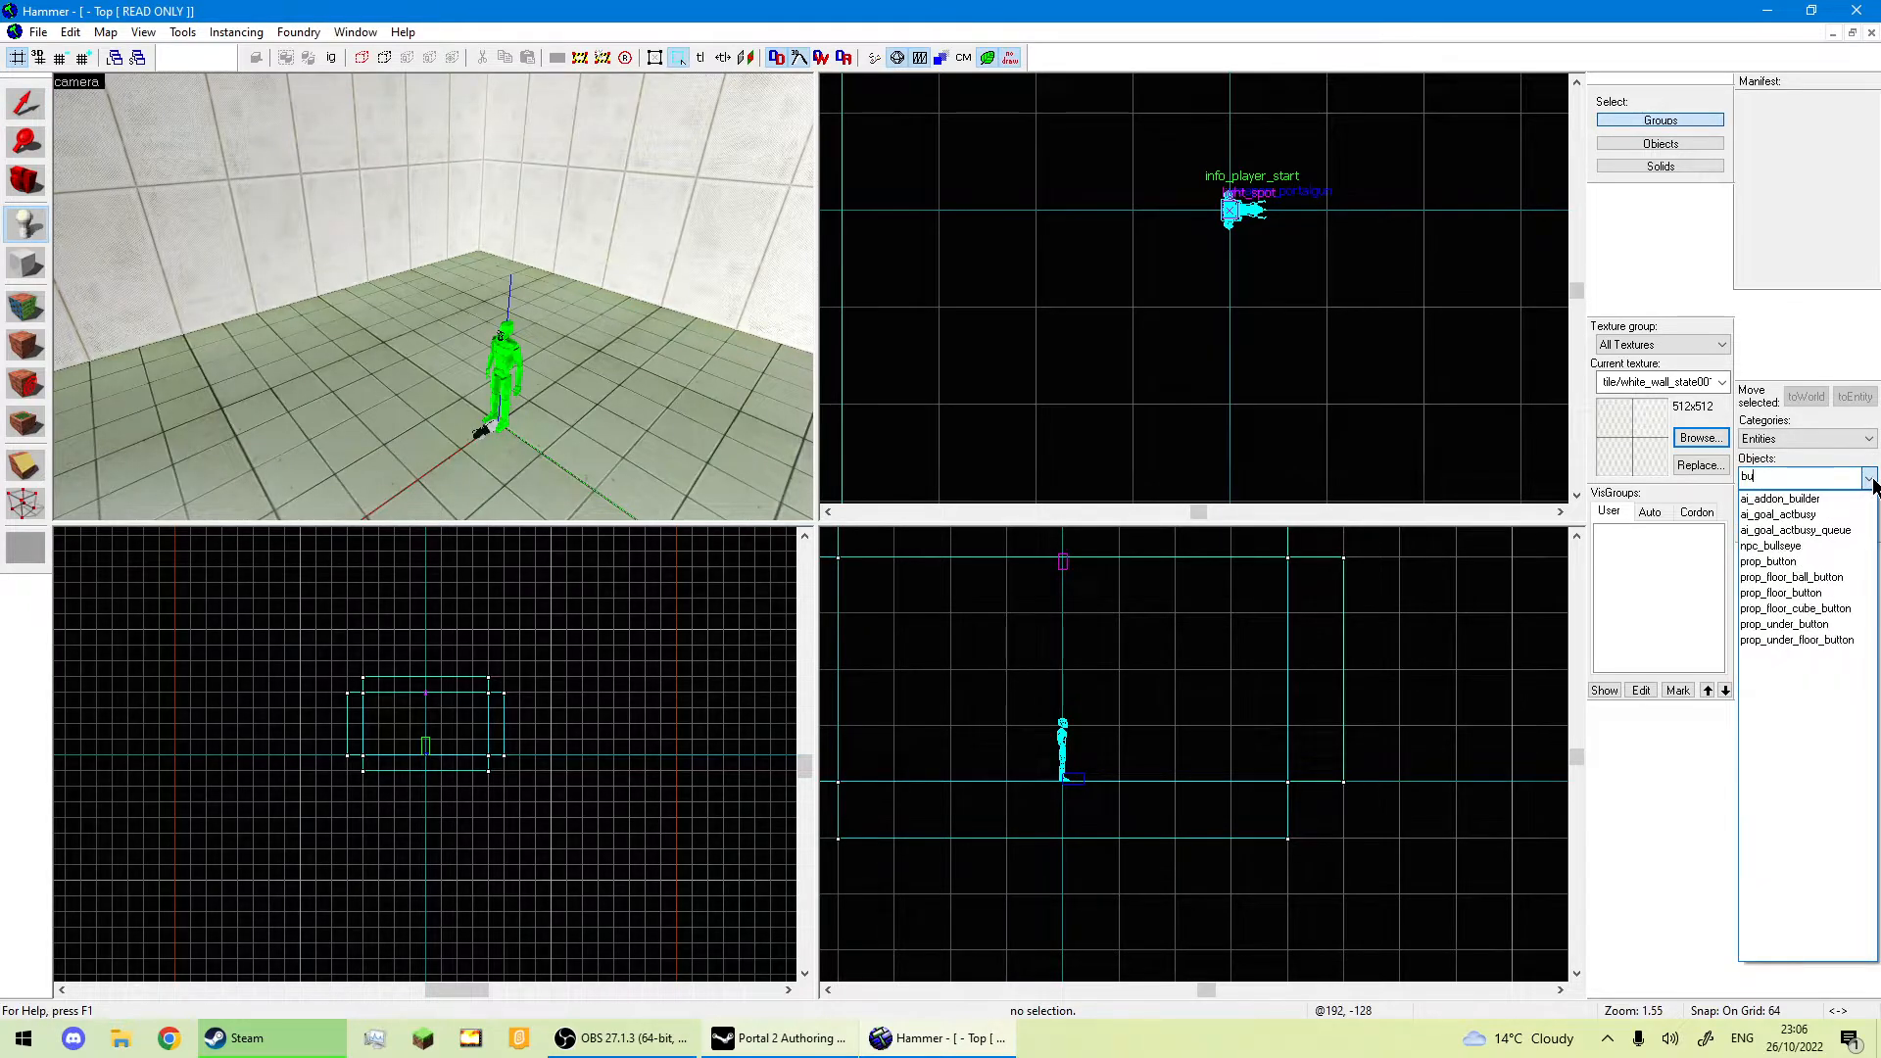
key(BackSpace)
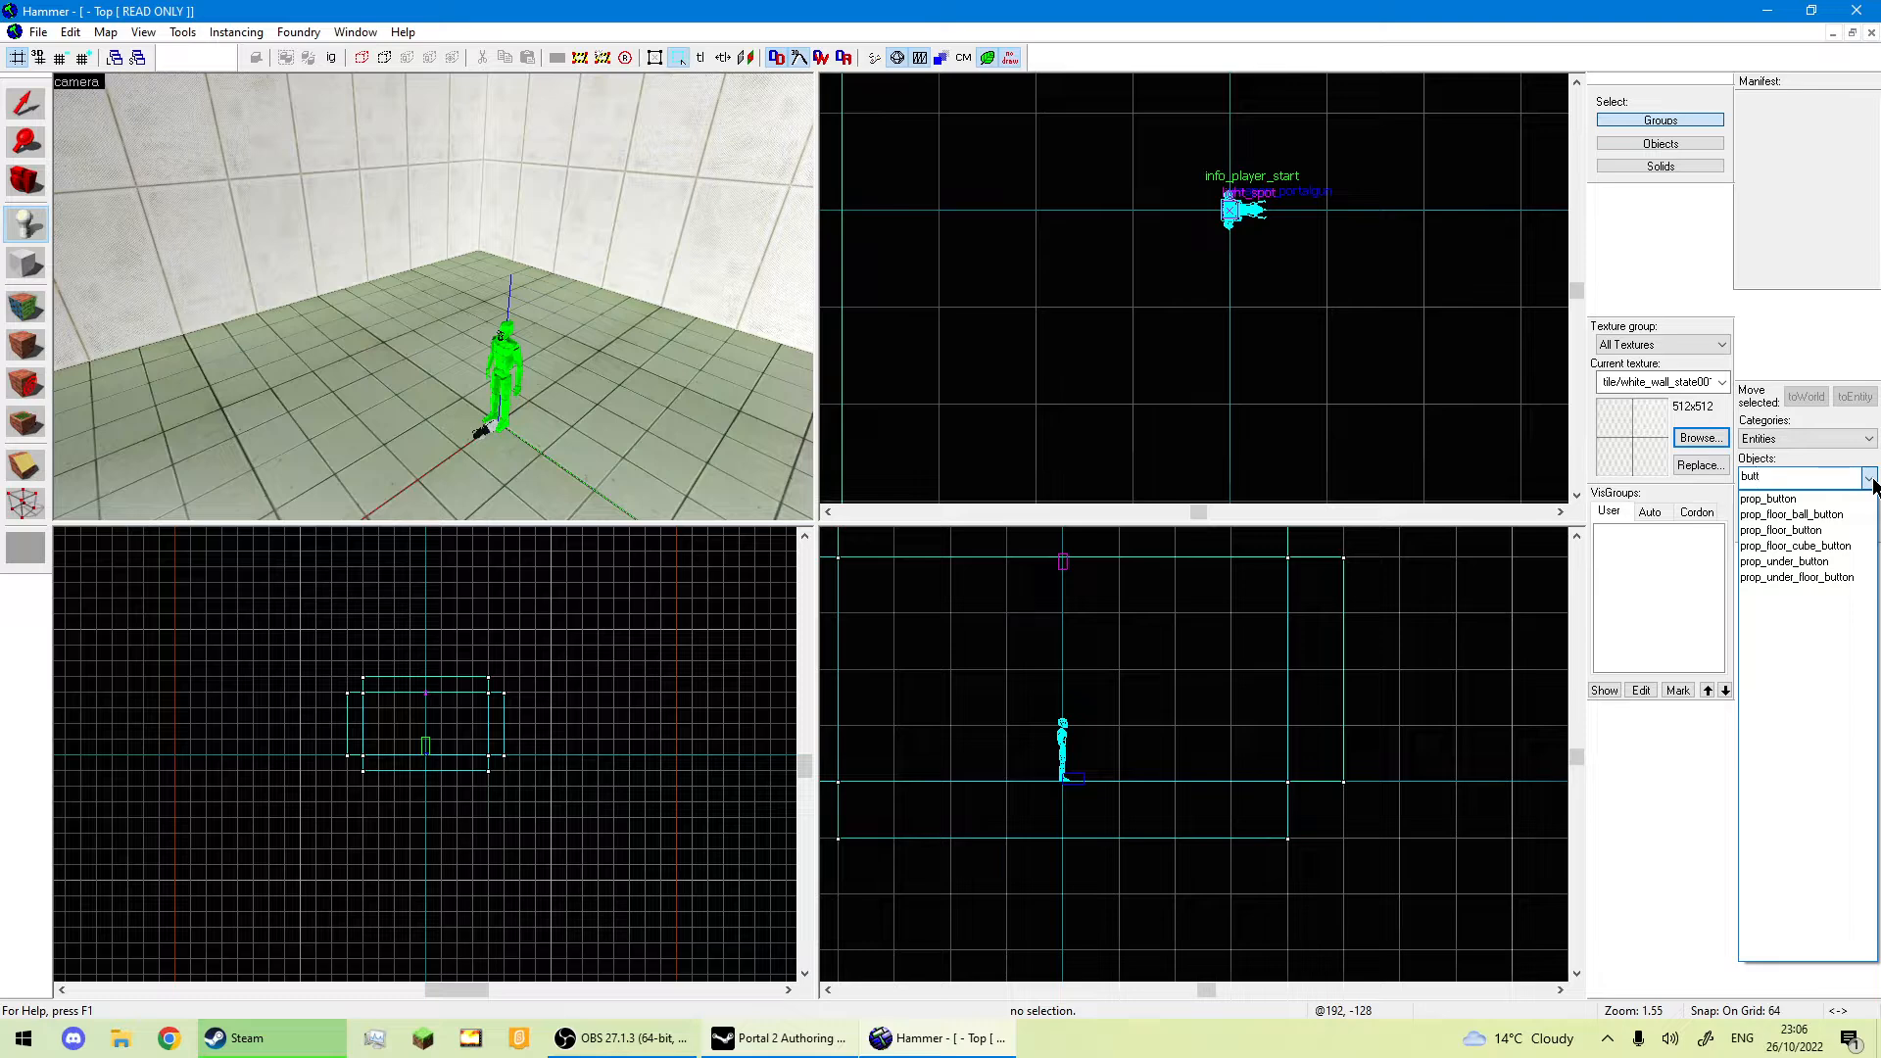
click(1768, 499)
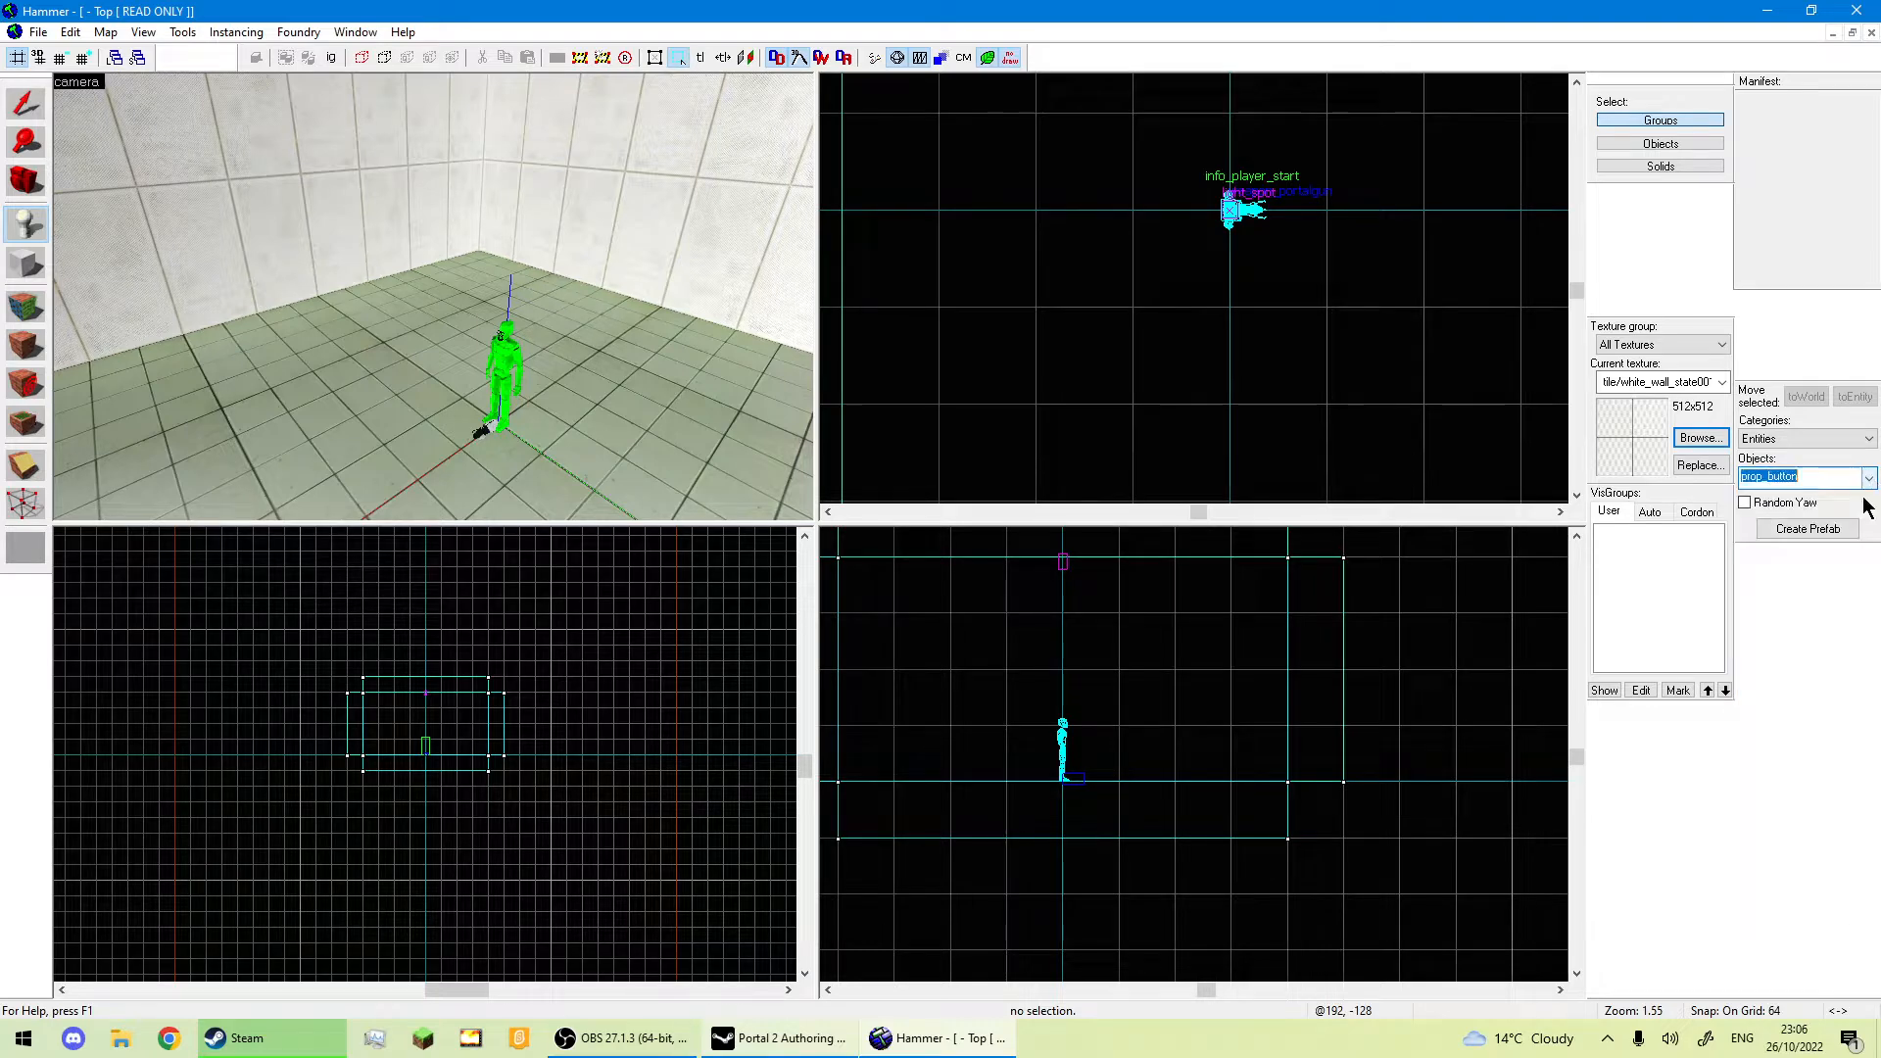
click(316, 477)
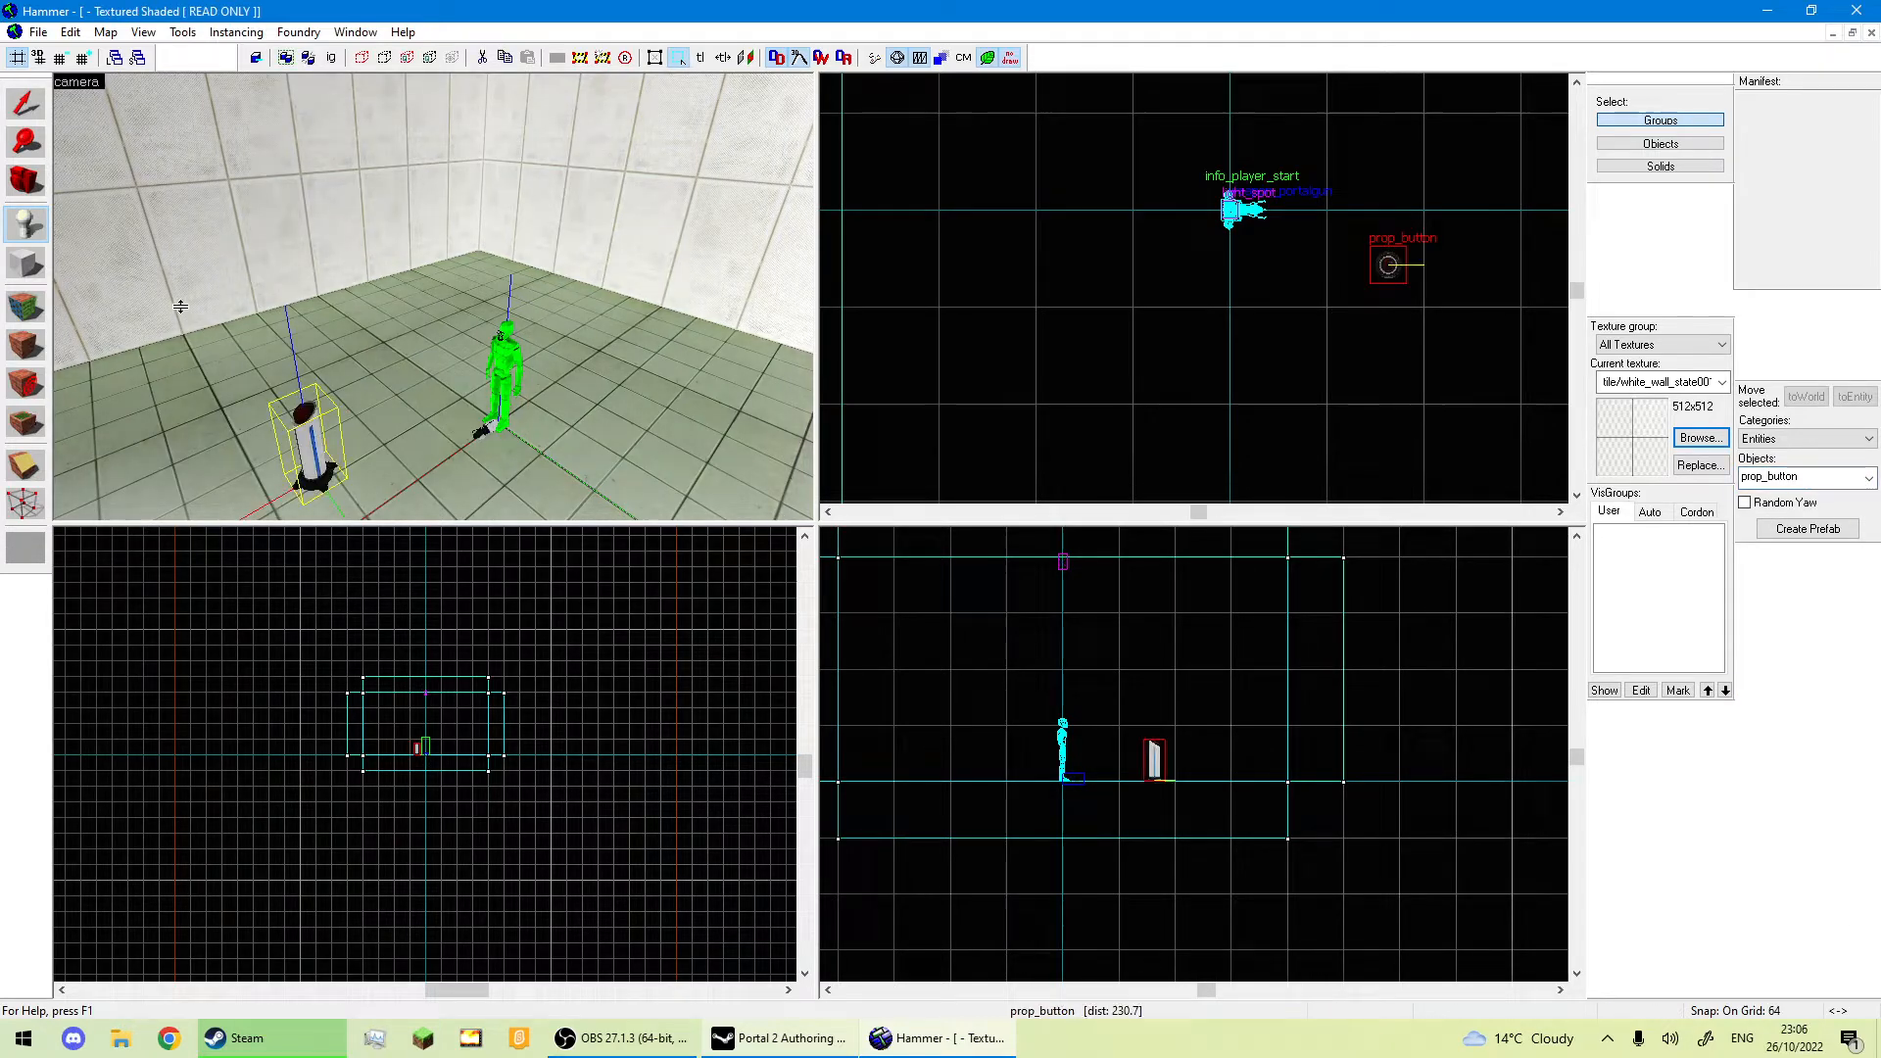
Move the button in line with the player start, 64 units from the wall it faces, and deselect it.
click(32, 112)
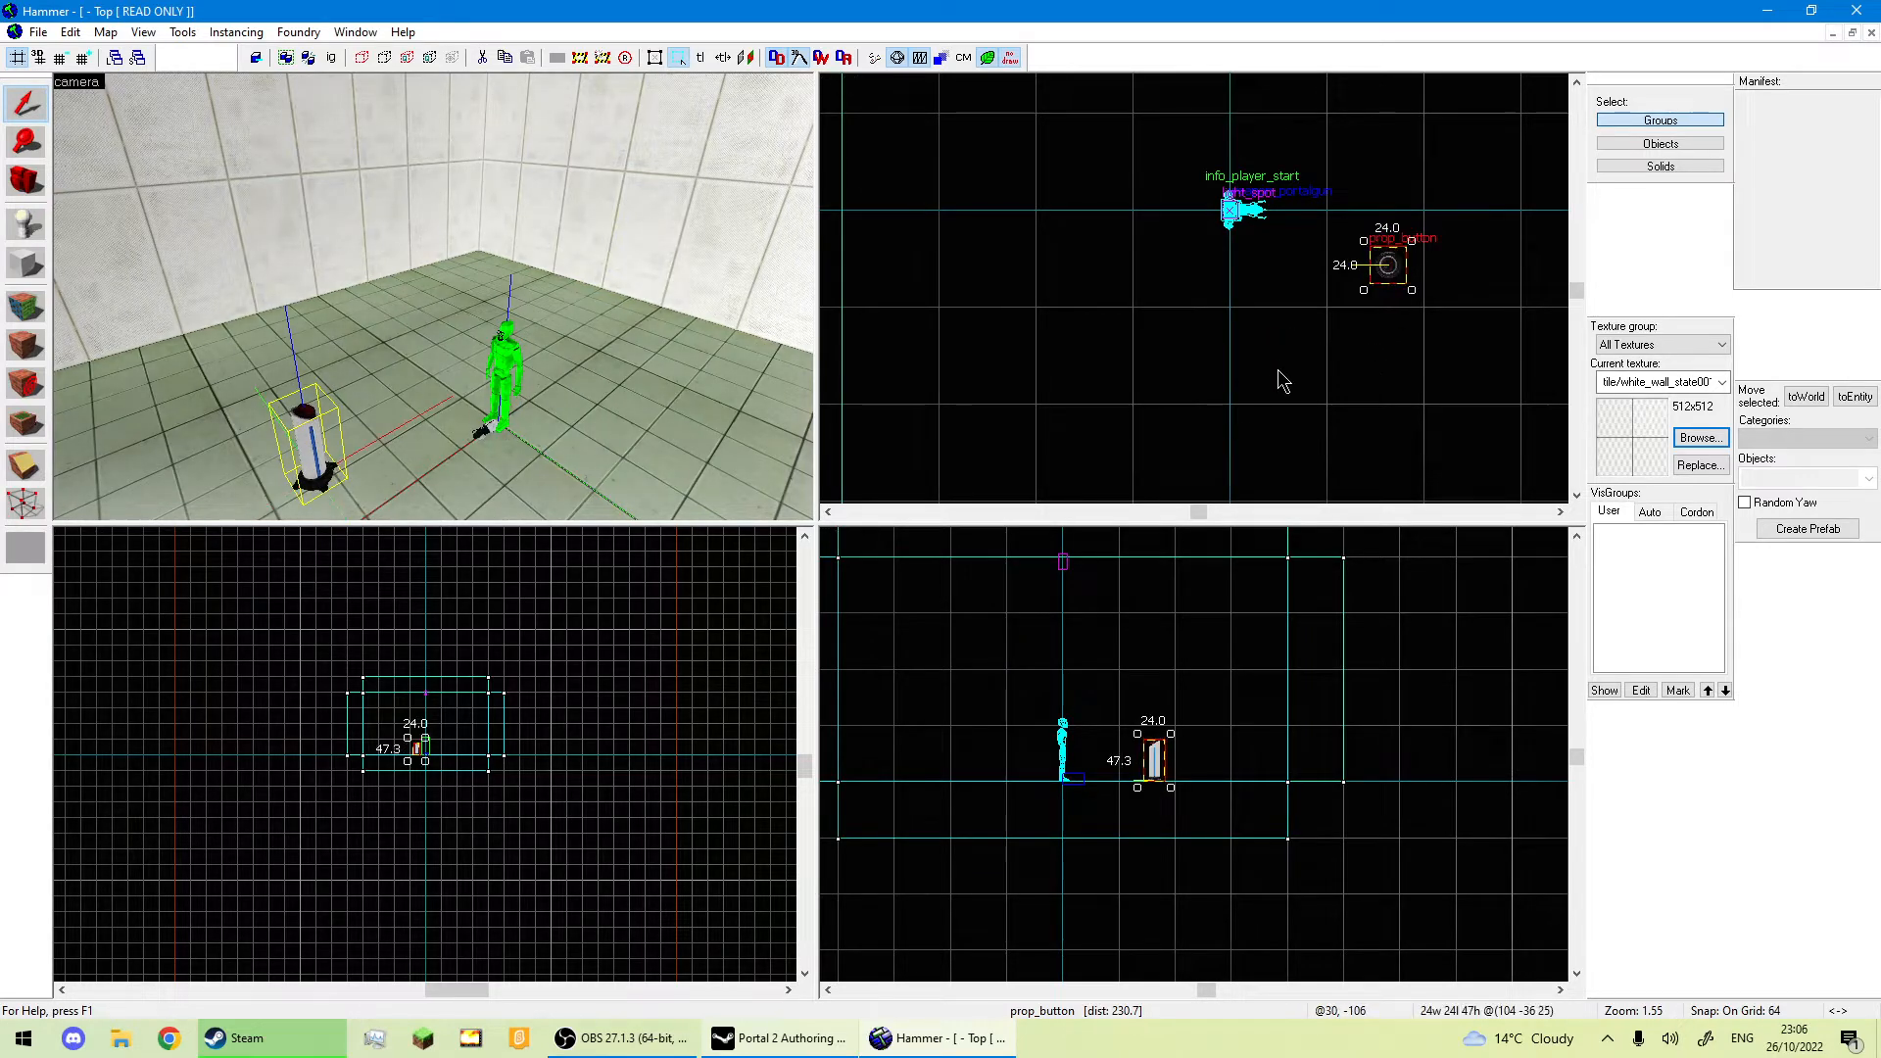
drag(1389, 265, 1518, 218)
key(z)
key(w)
key(z)
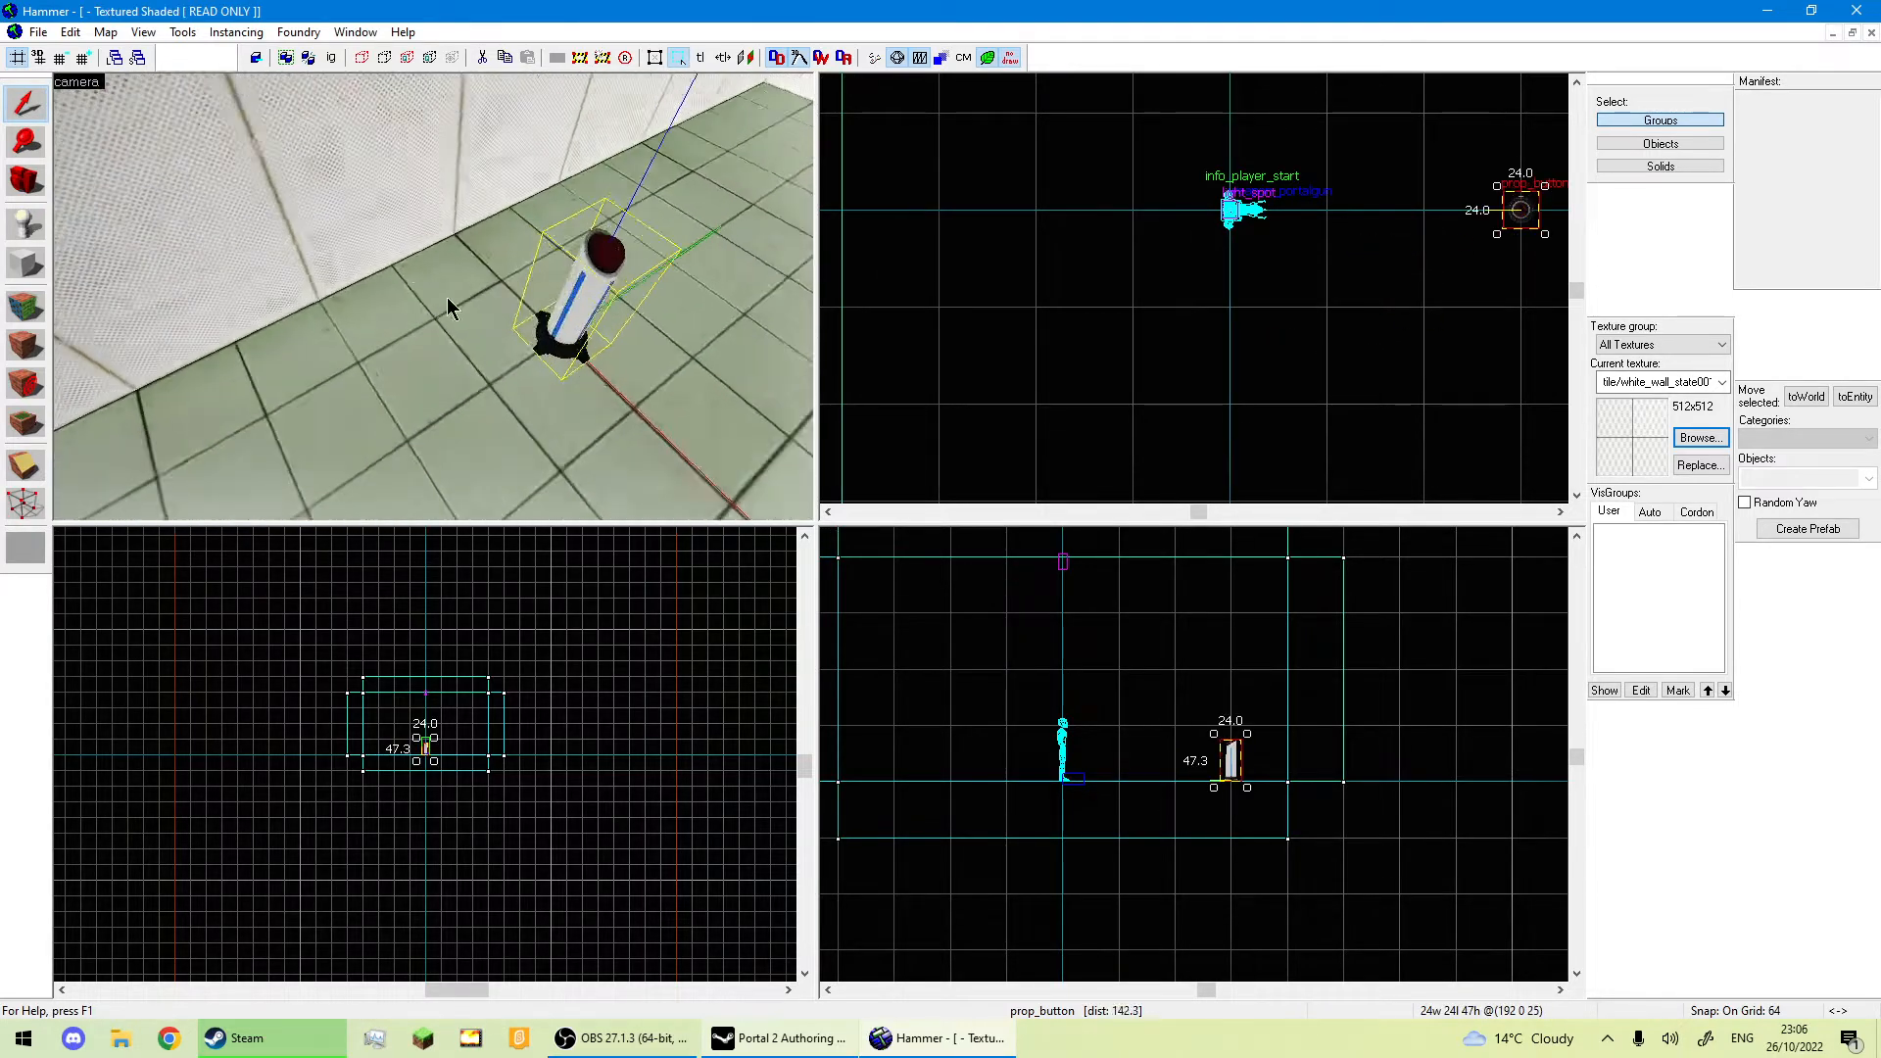
scroll(447, 297, up, 1)
scroll(1264, 792, up, 7)
click(1264, 792)
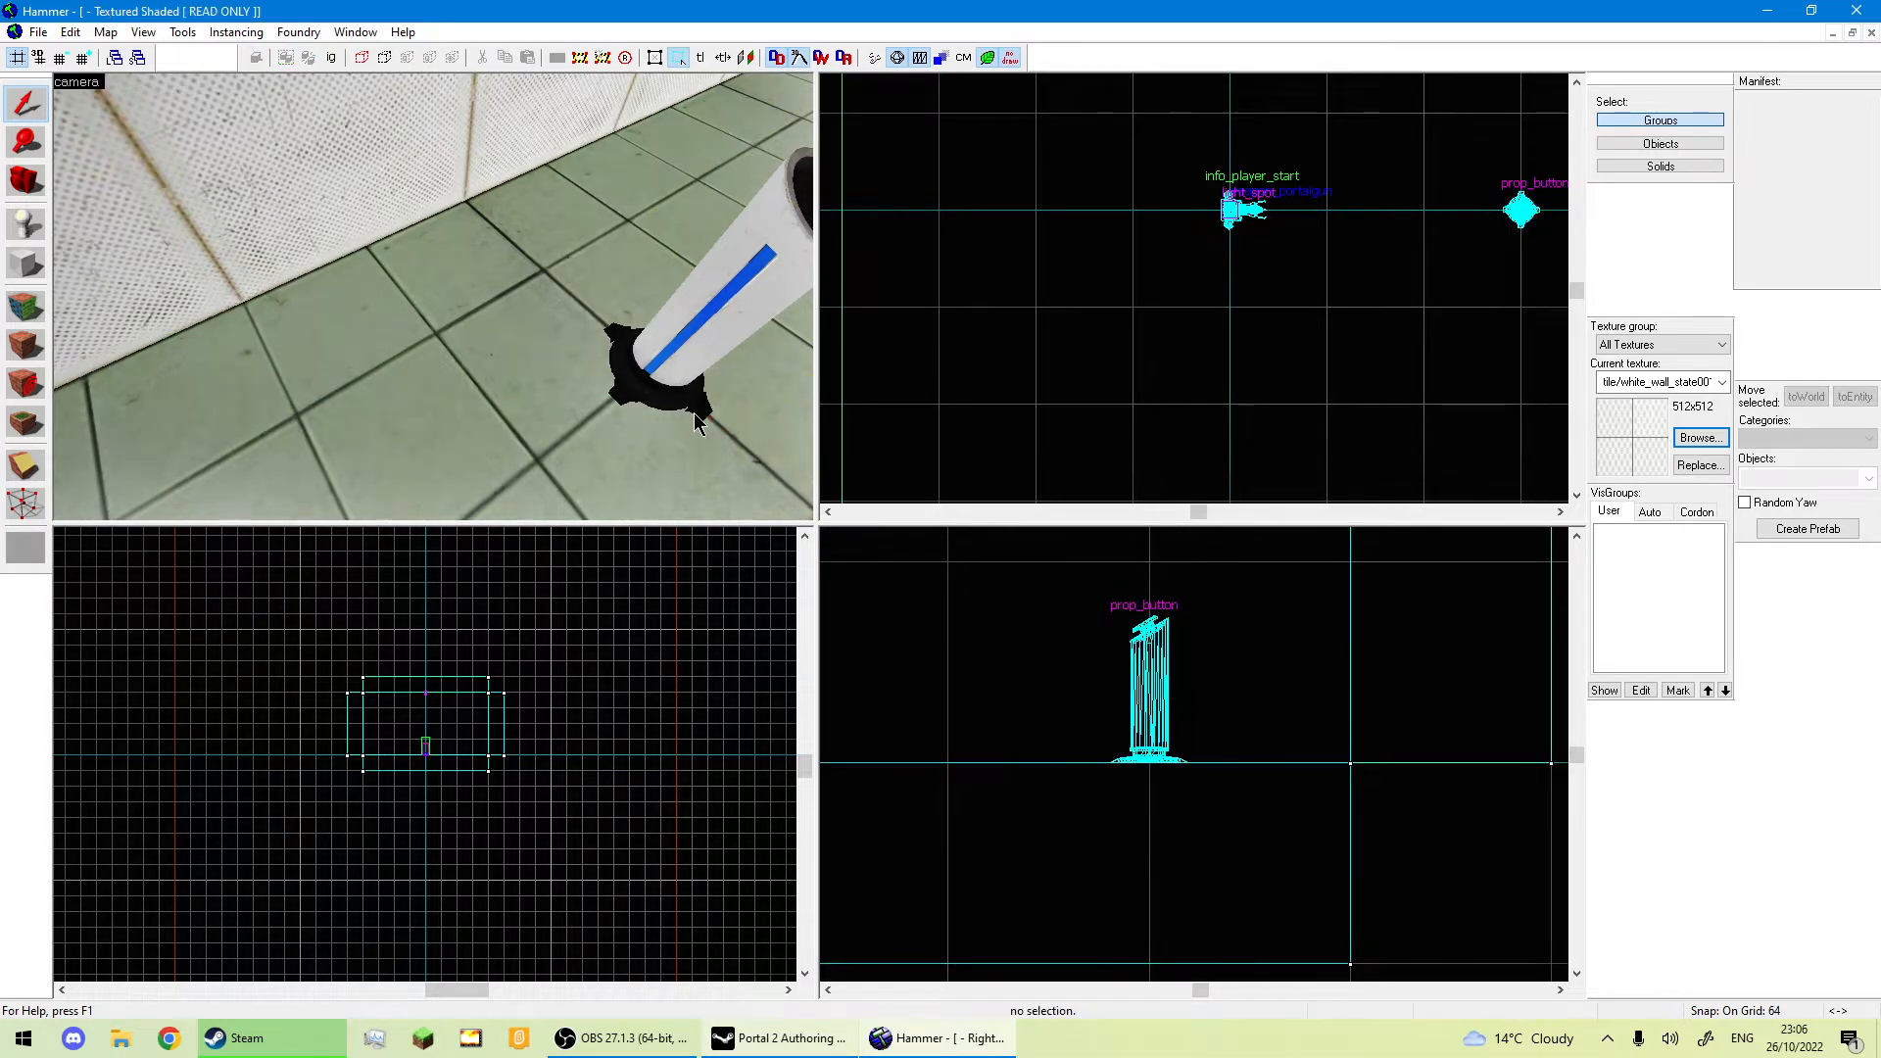
Save the map as ButtonsTutorial in the Portal 2 sdk_content maps folder.
key(z)
key(s)
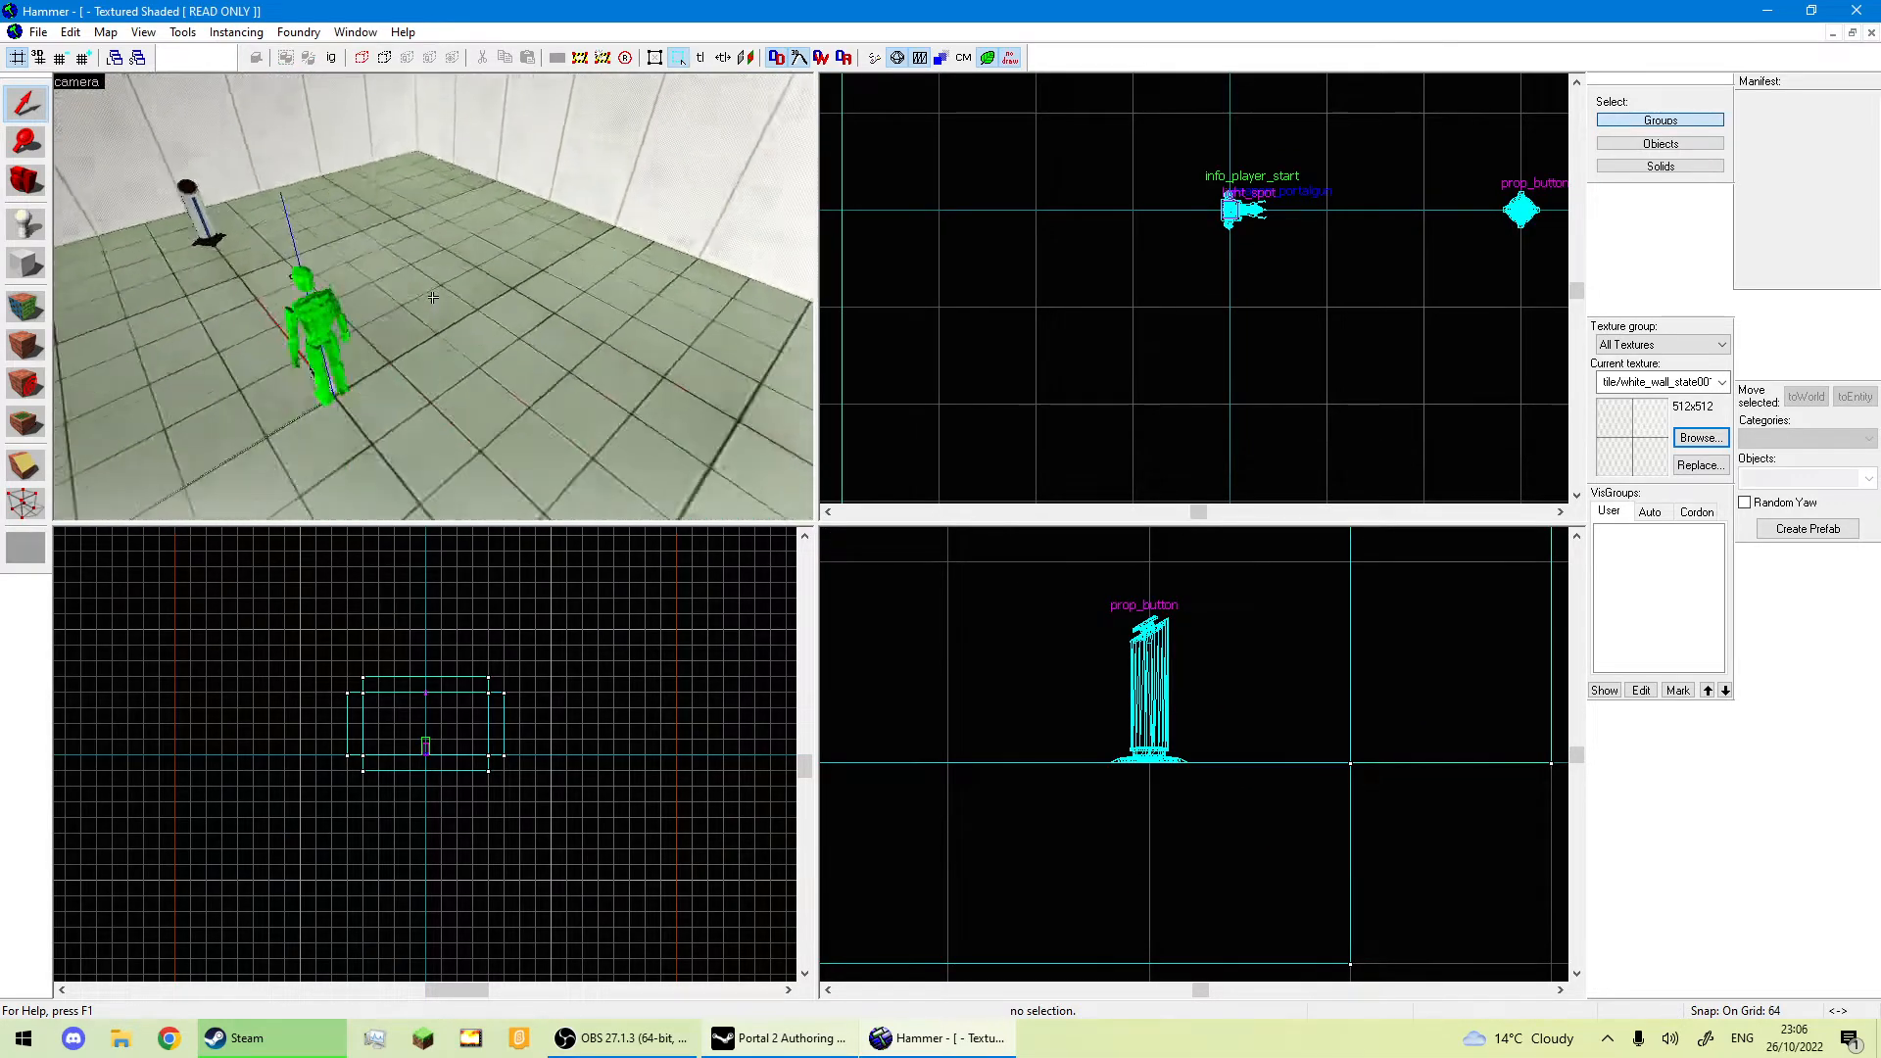
key(w)
key(ctrl+s)
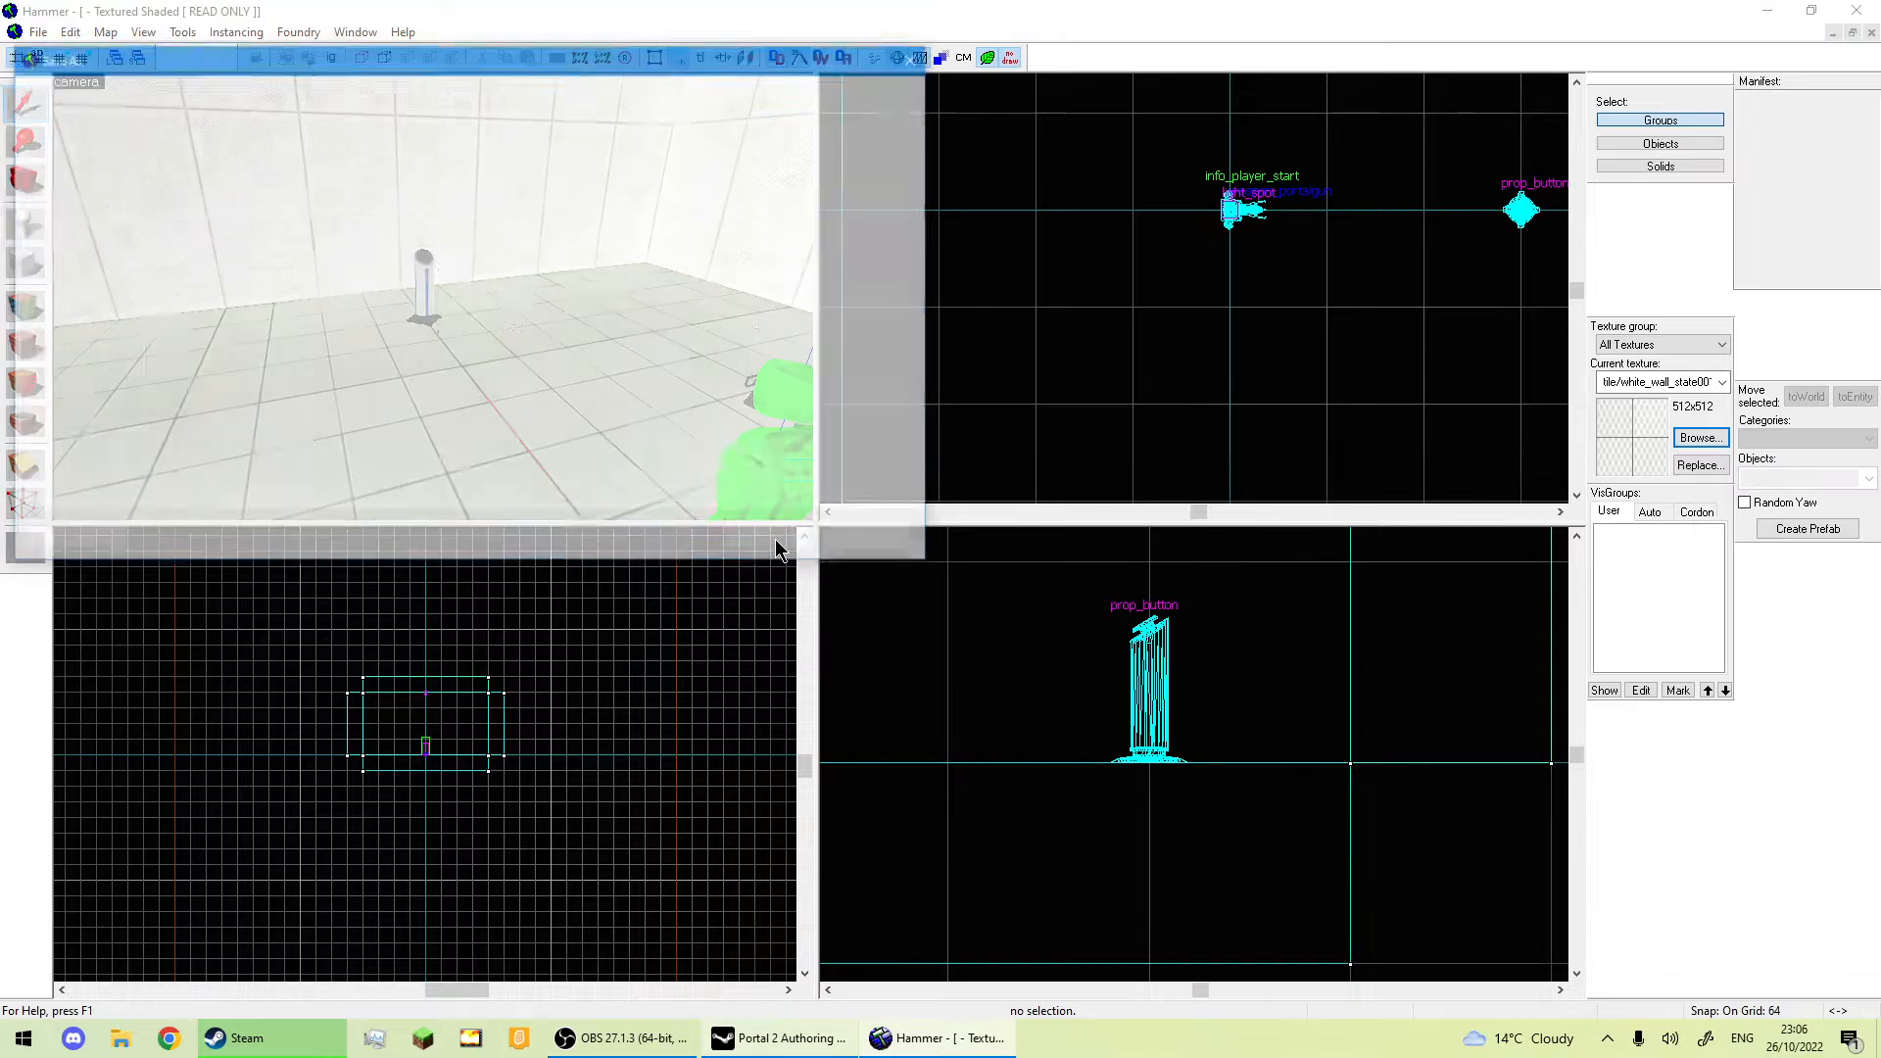
text(z)
key(BackSpace)
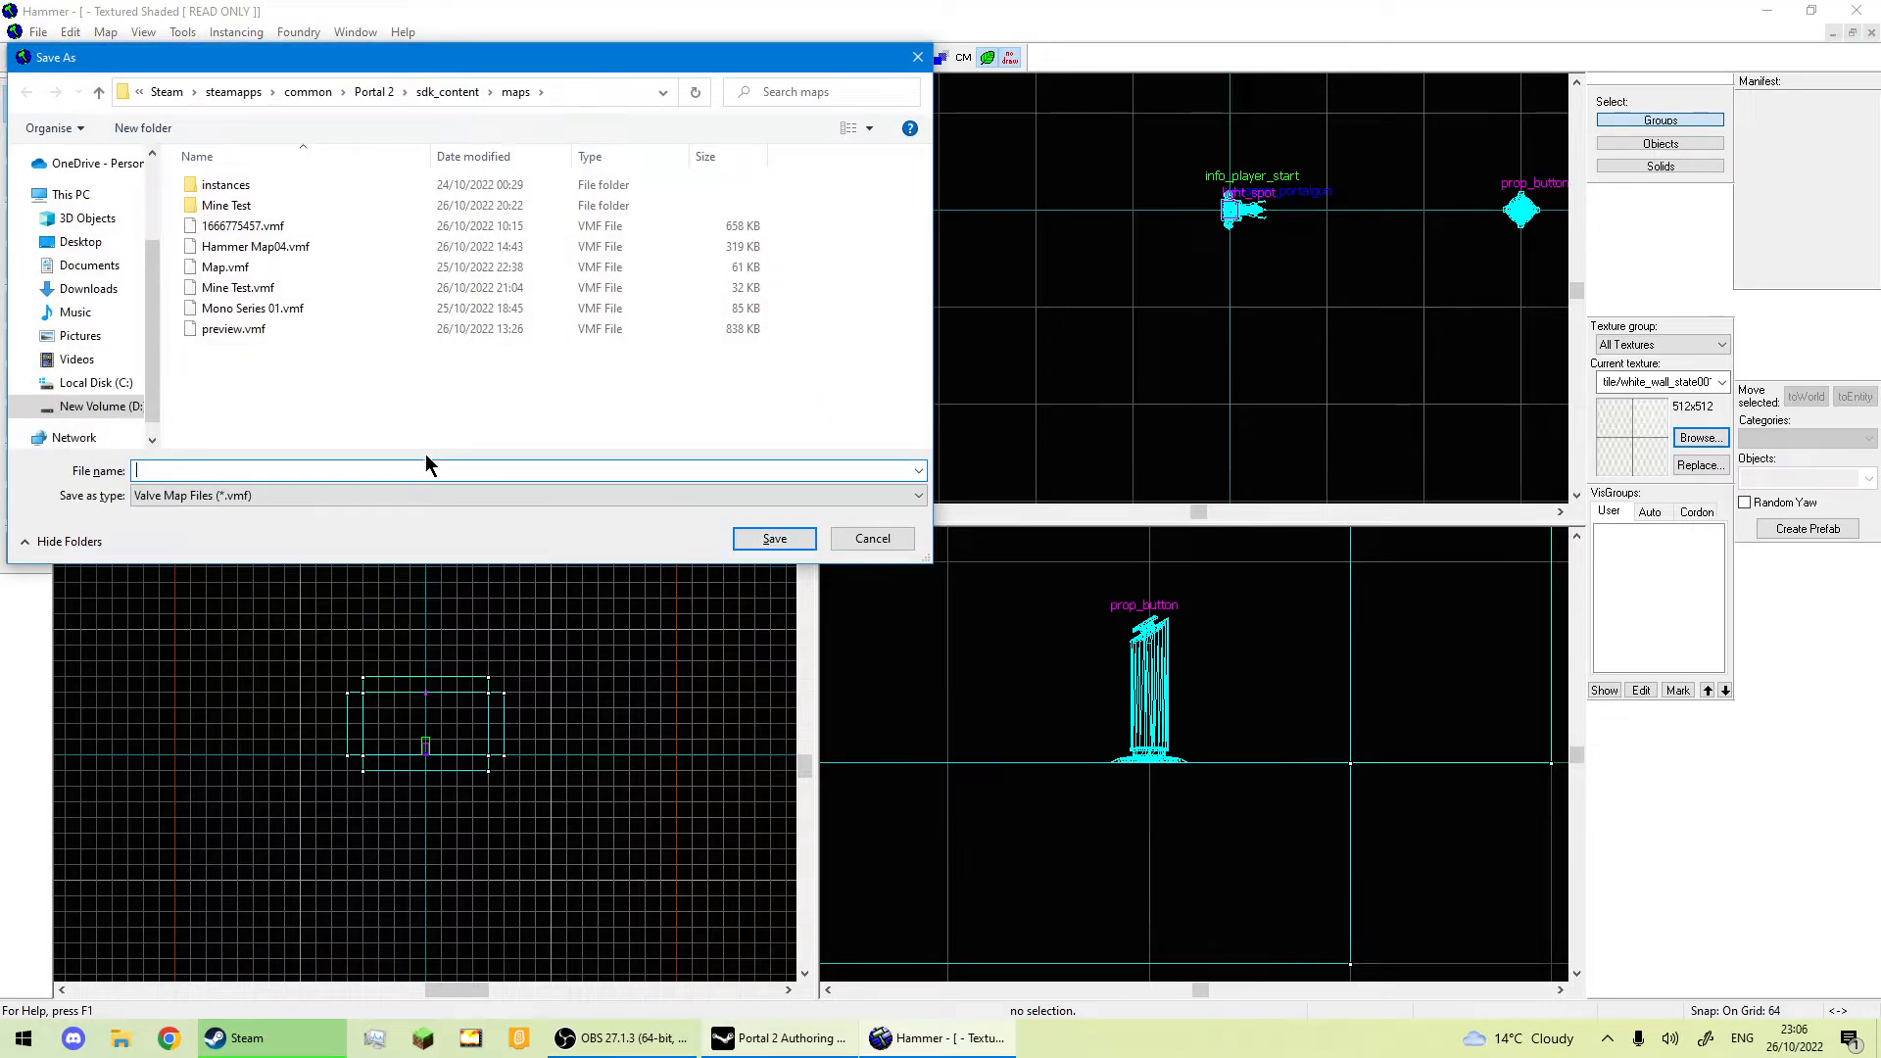
text(ButtonsTutorial)
click(779, 540)
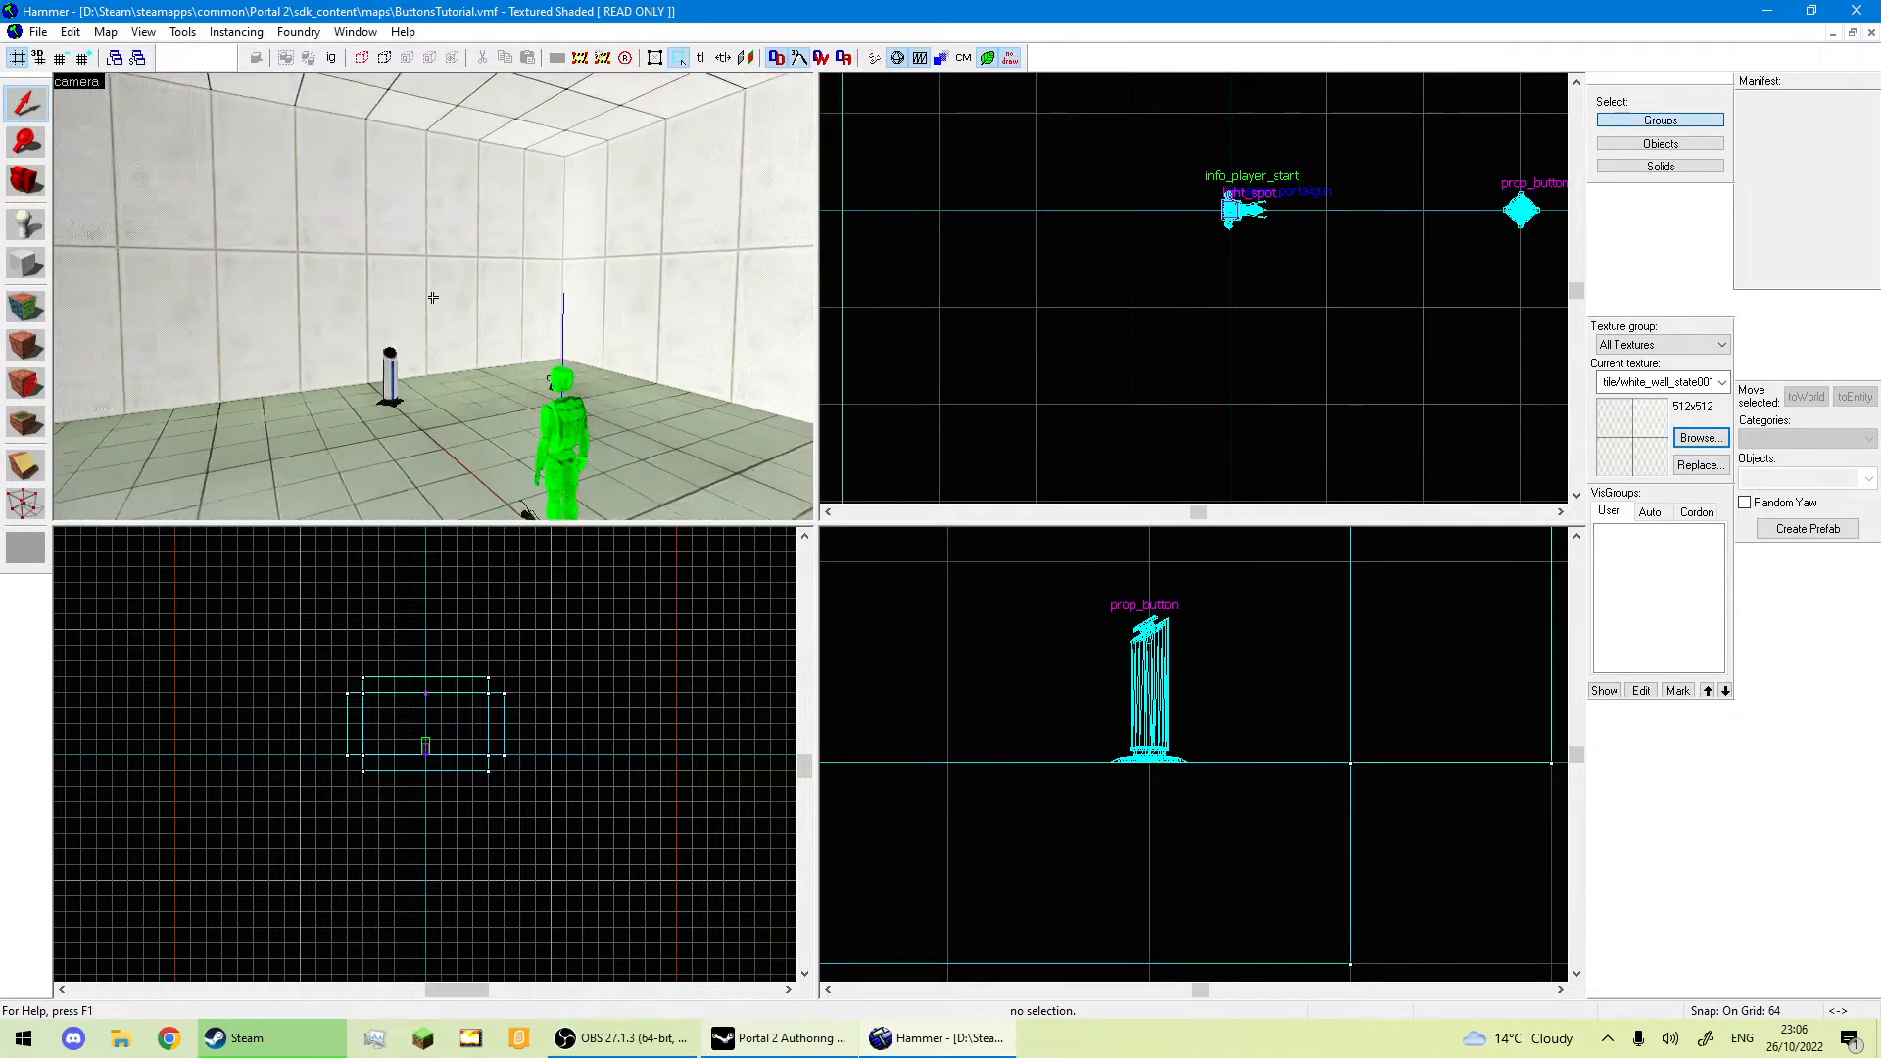
Create a 64 by 64 by 64 unit block on the floor against the wall, diagonally behind the button.
key(s)
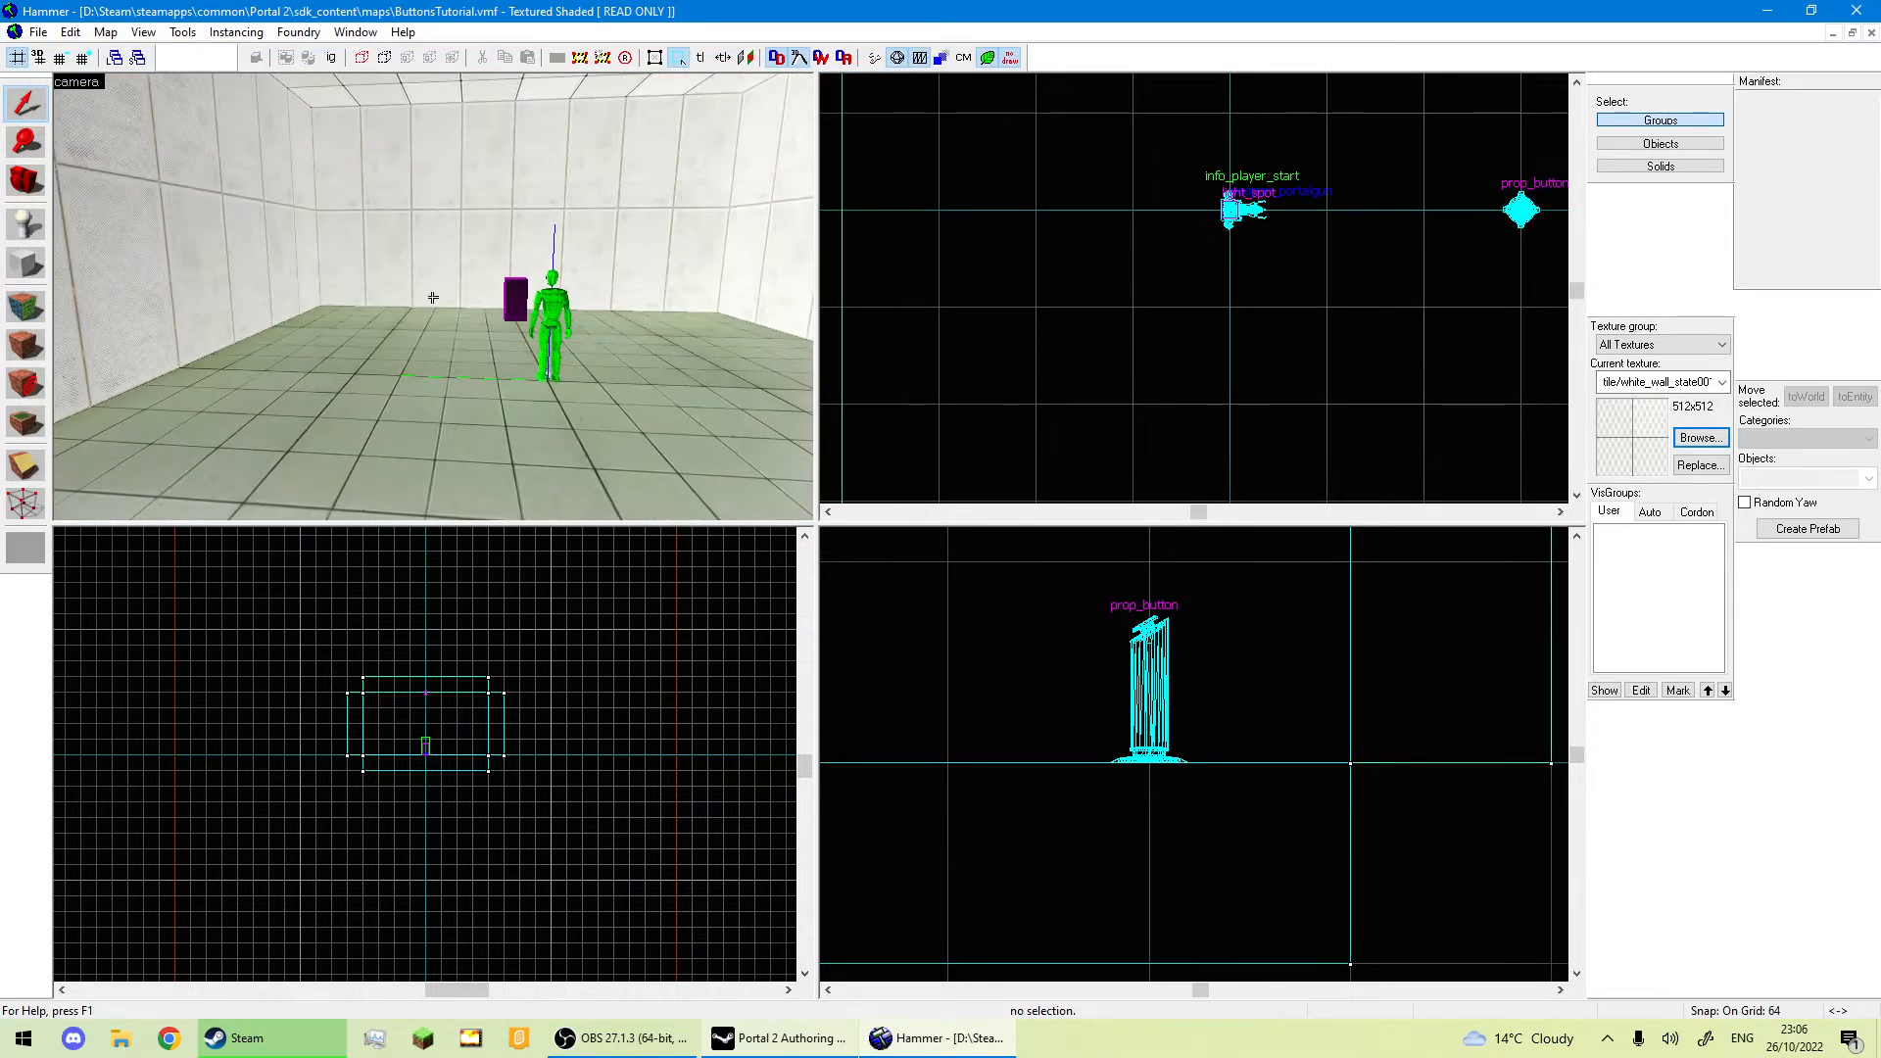
key(w)
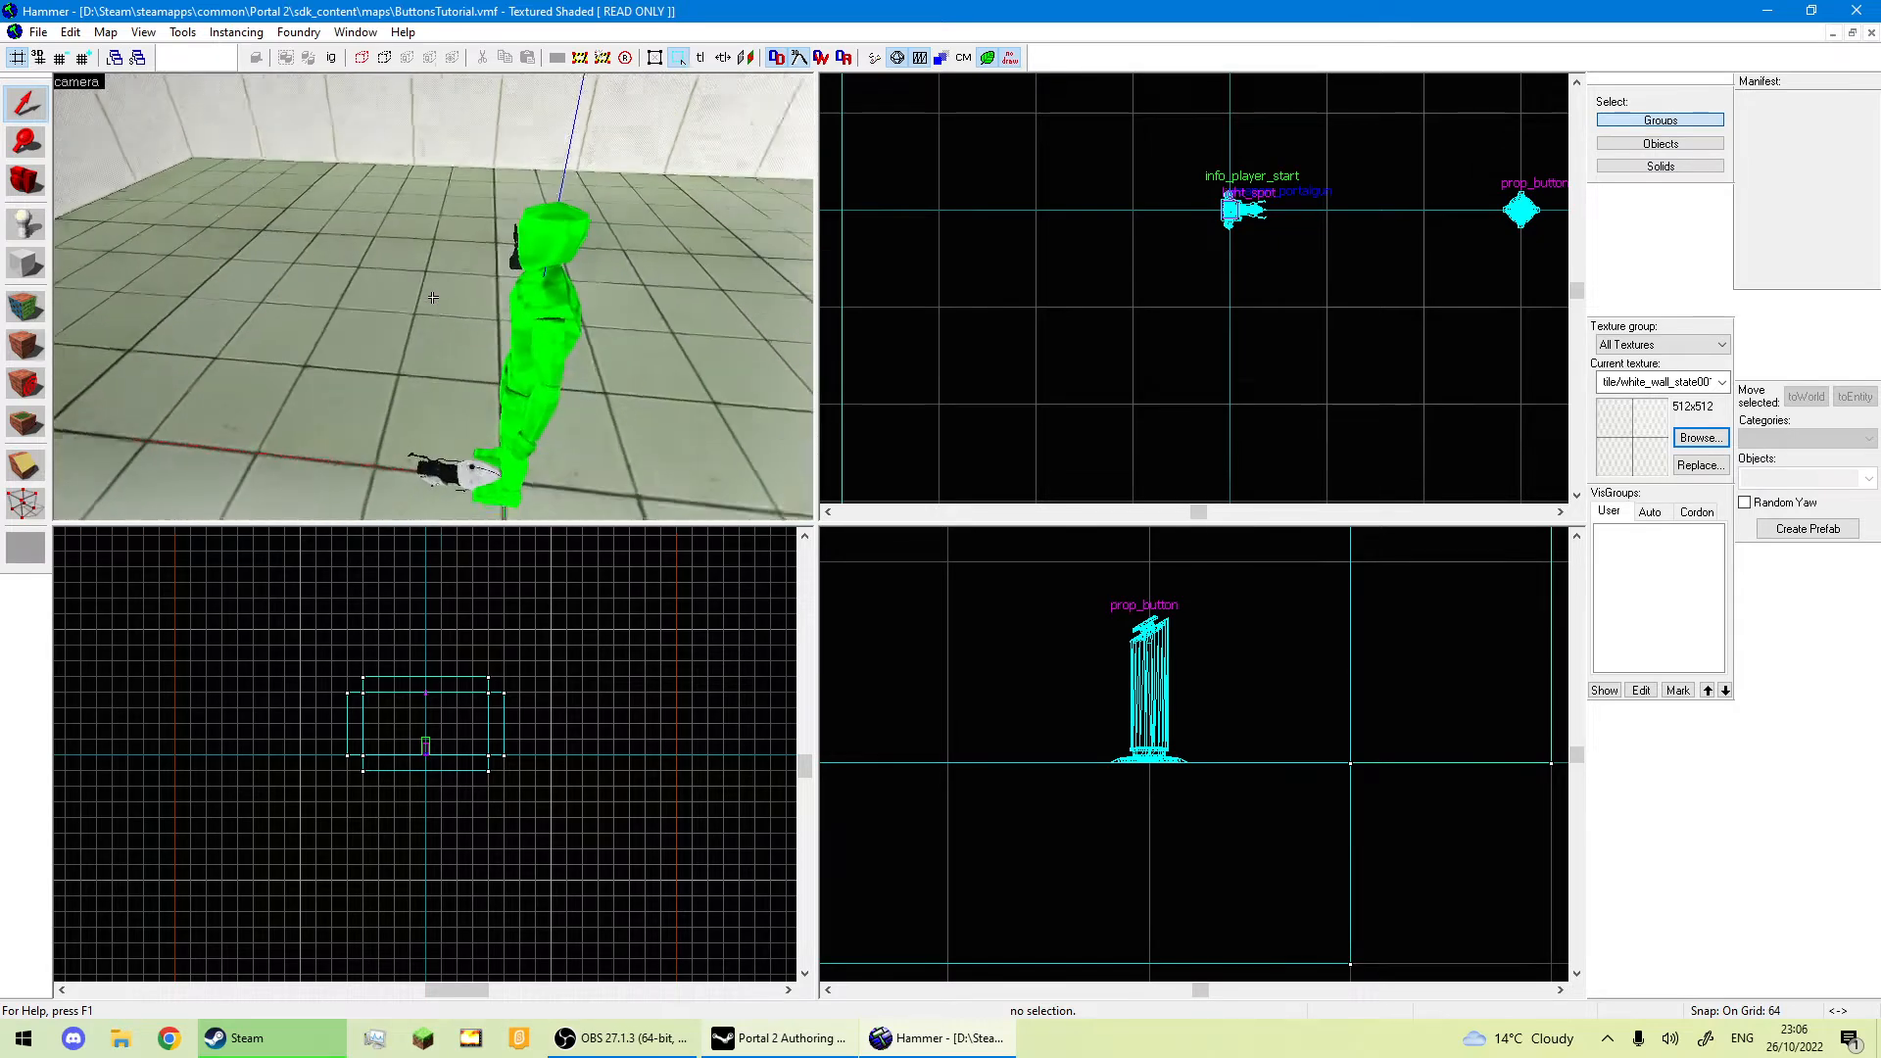
key(s)
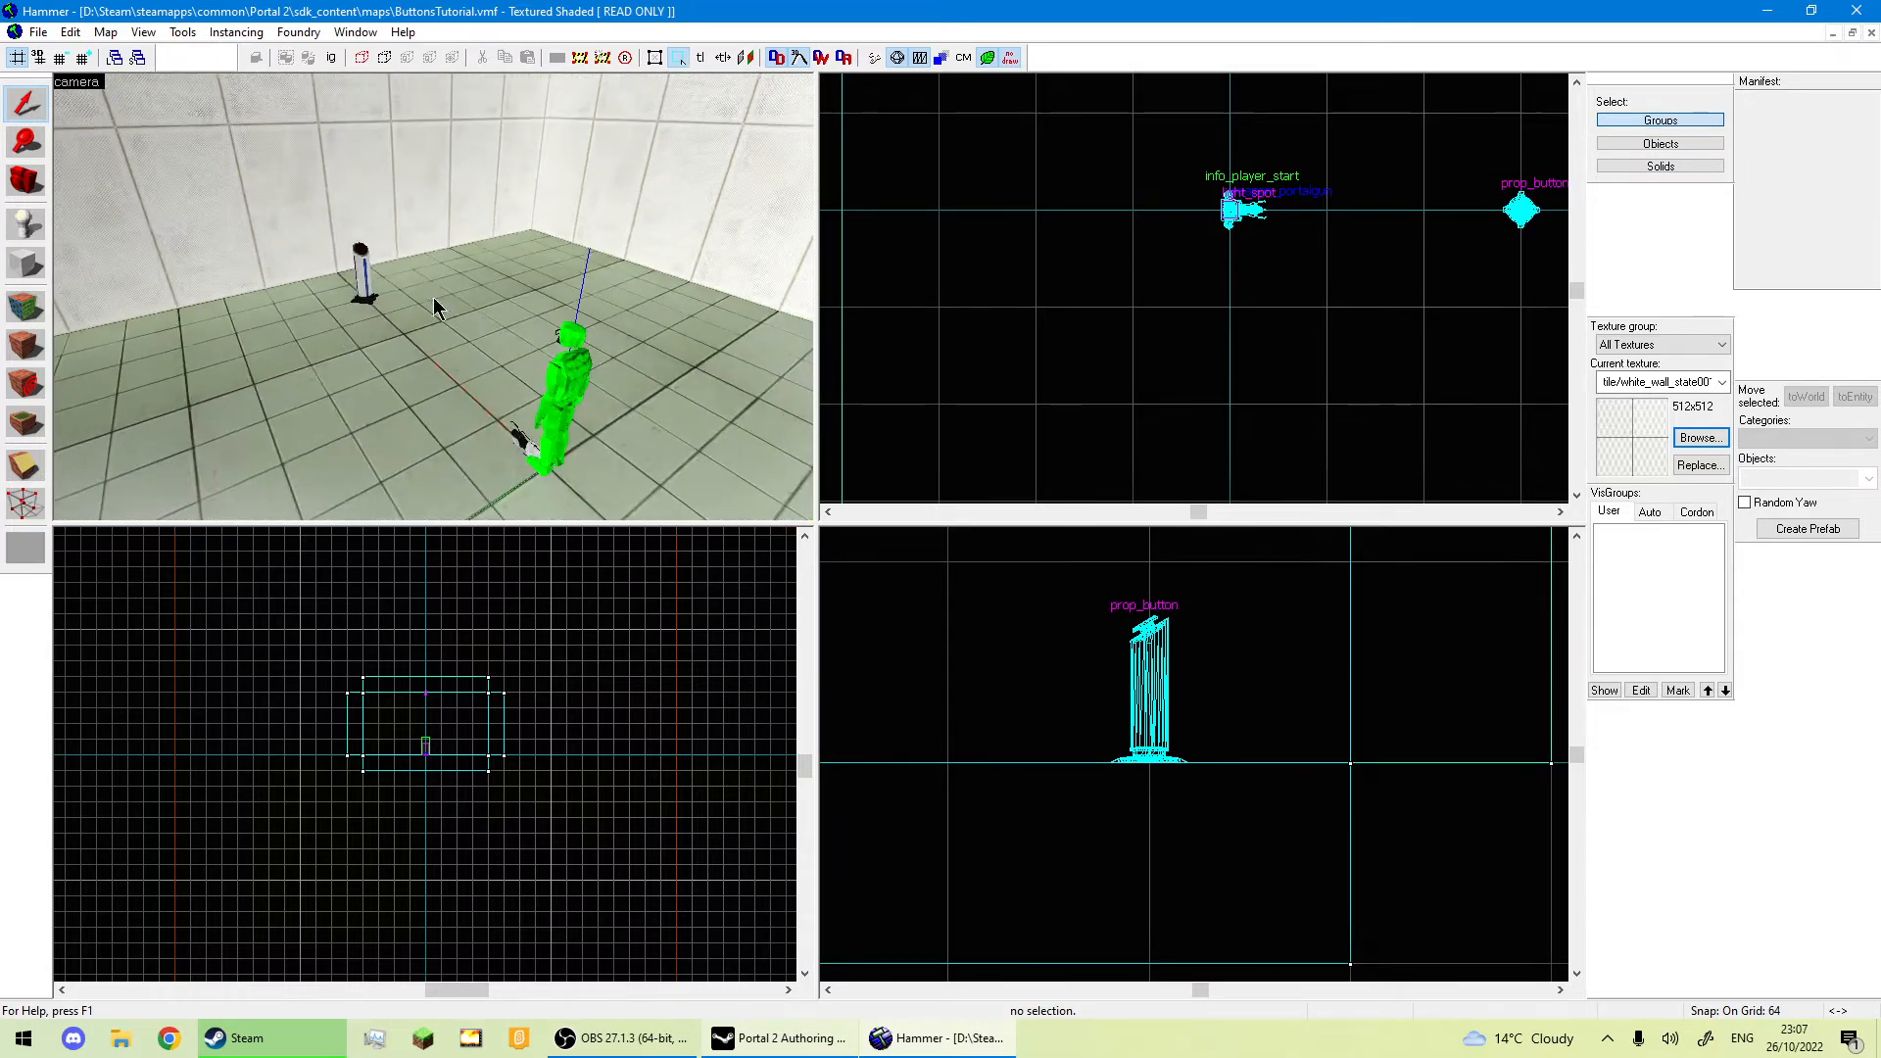
click(14, 264)
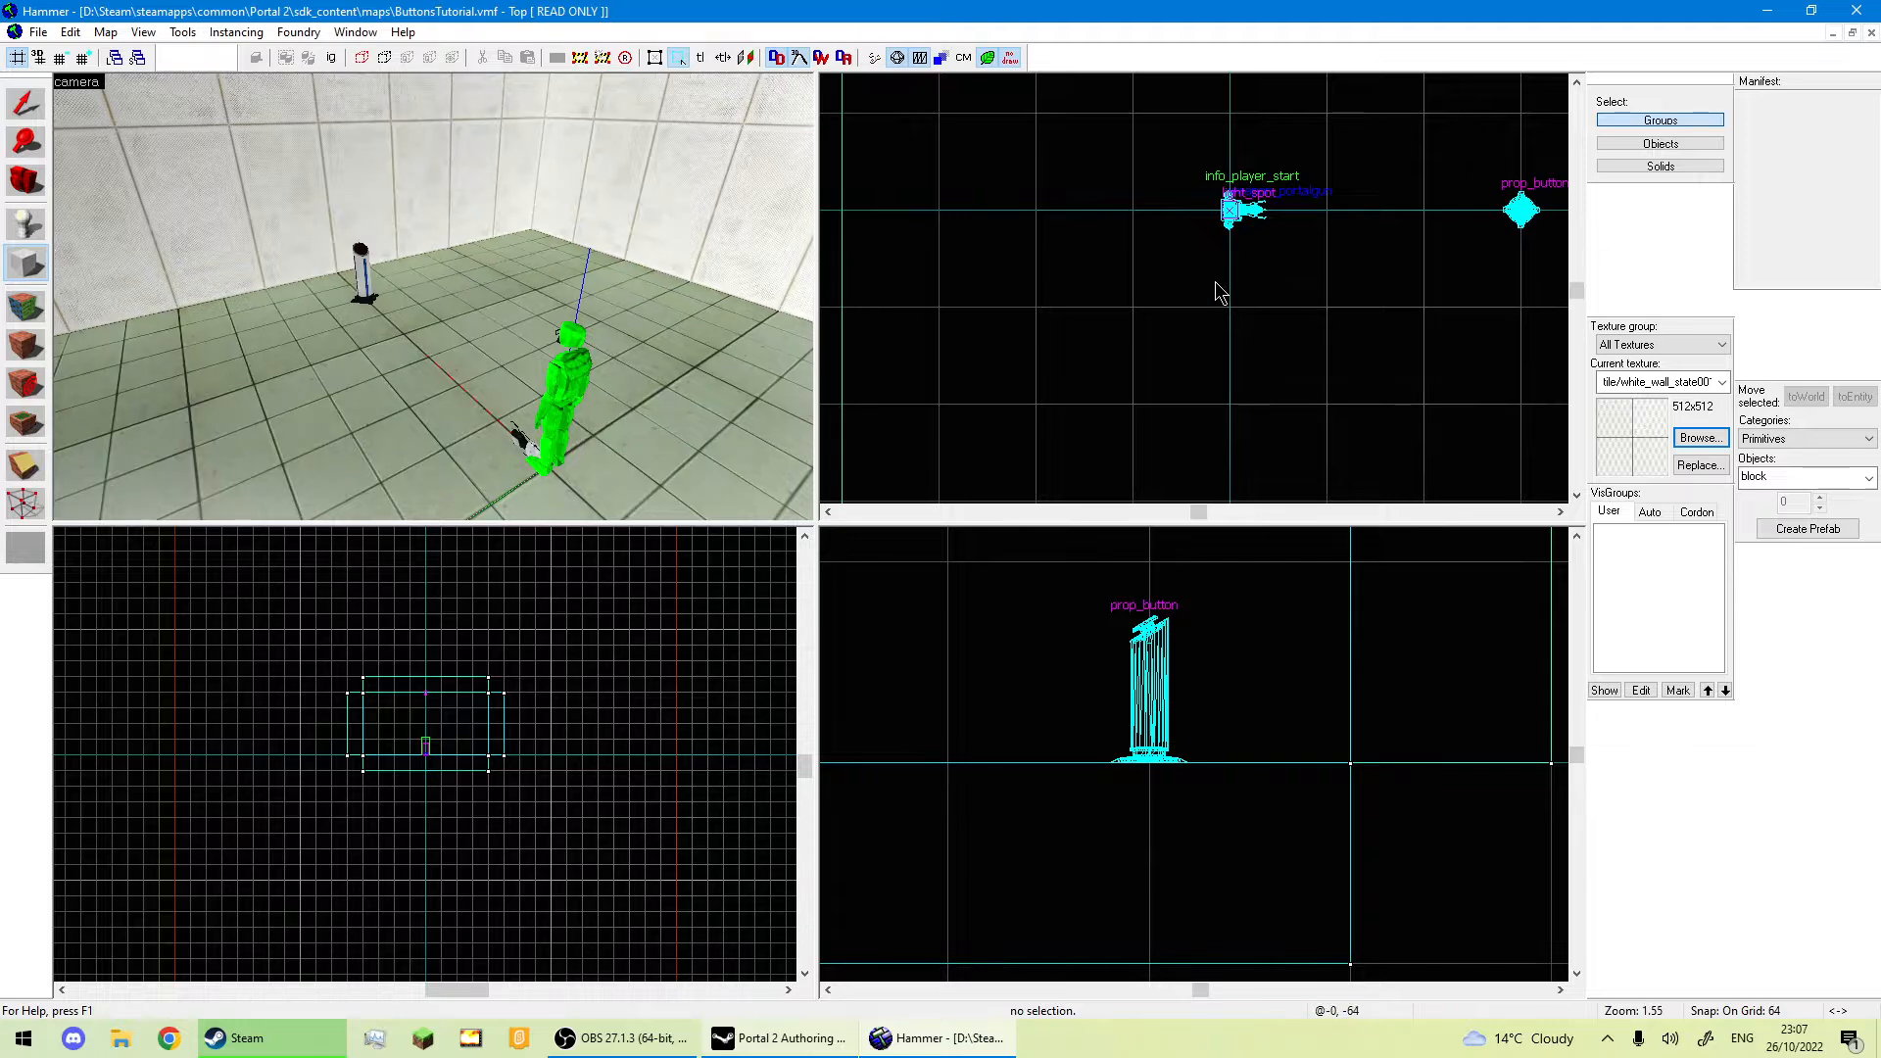
scroll(1325, 280, down, 3)
scroll(1323, 272, up, 3)
drag(1437, 76, 1377, 162)
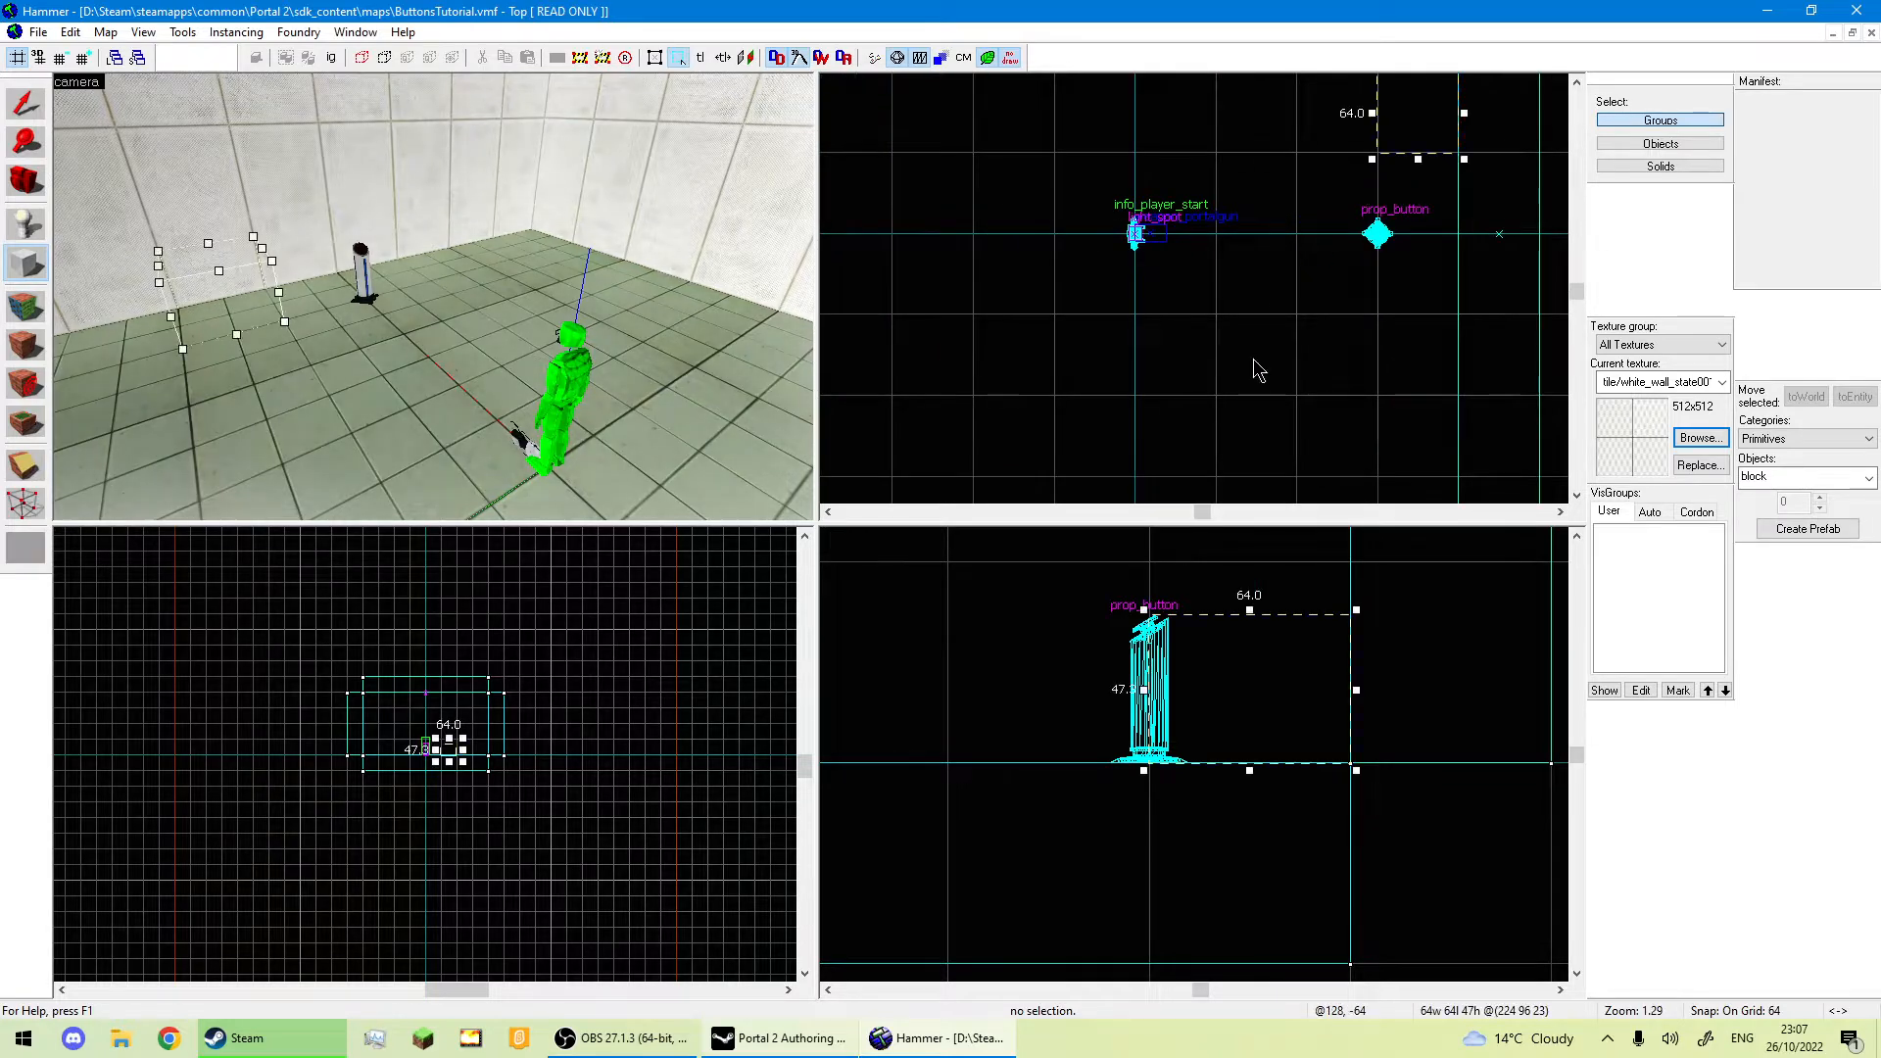
scroll(1255, 359, down, 3)
drag(1250, 610, 1251, 556)
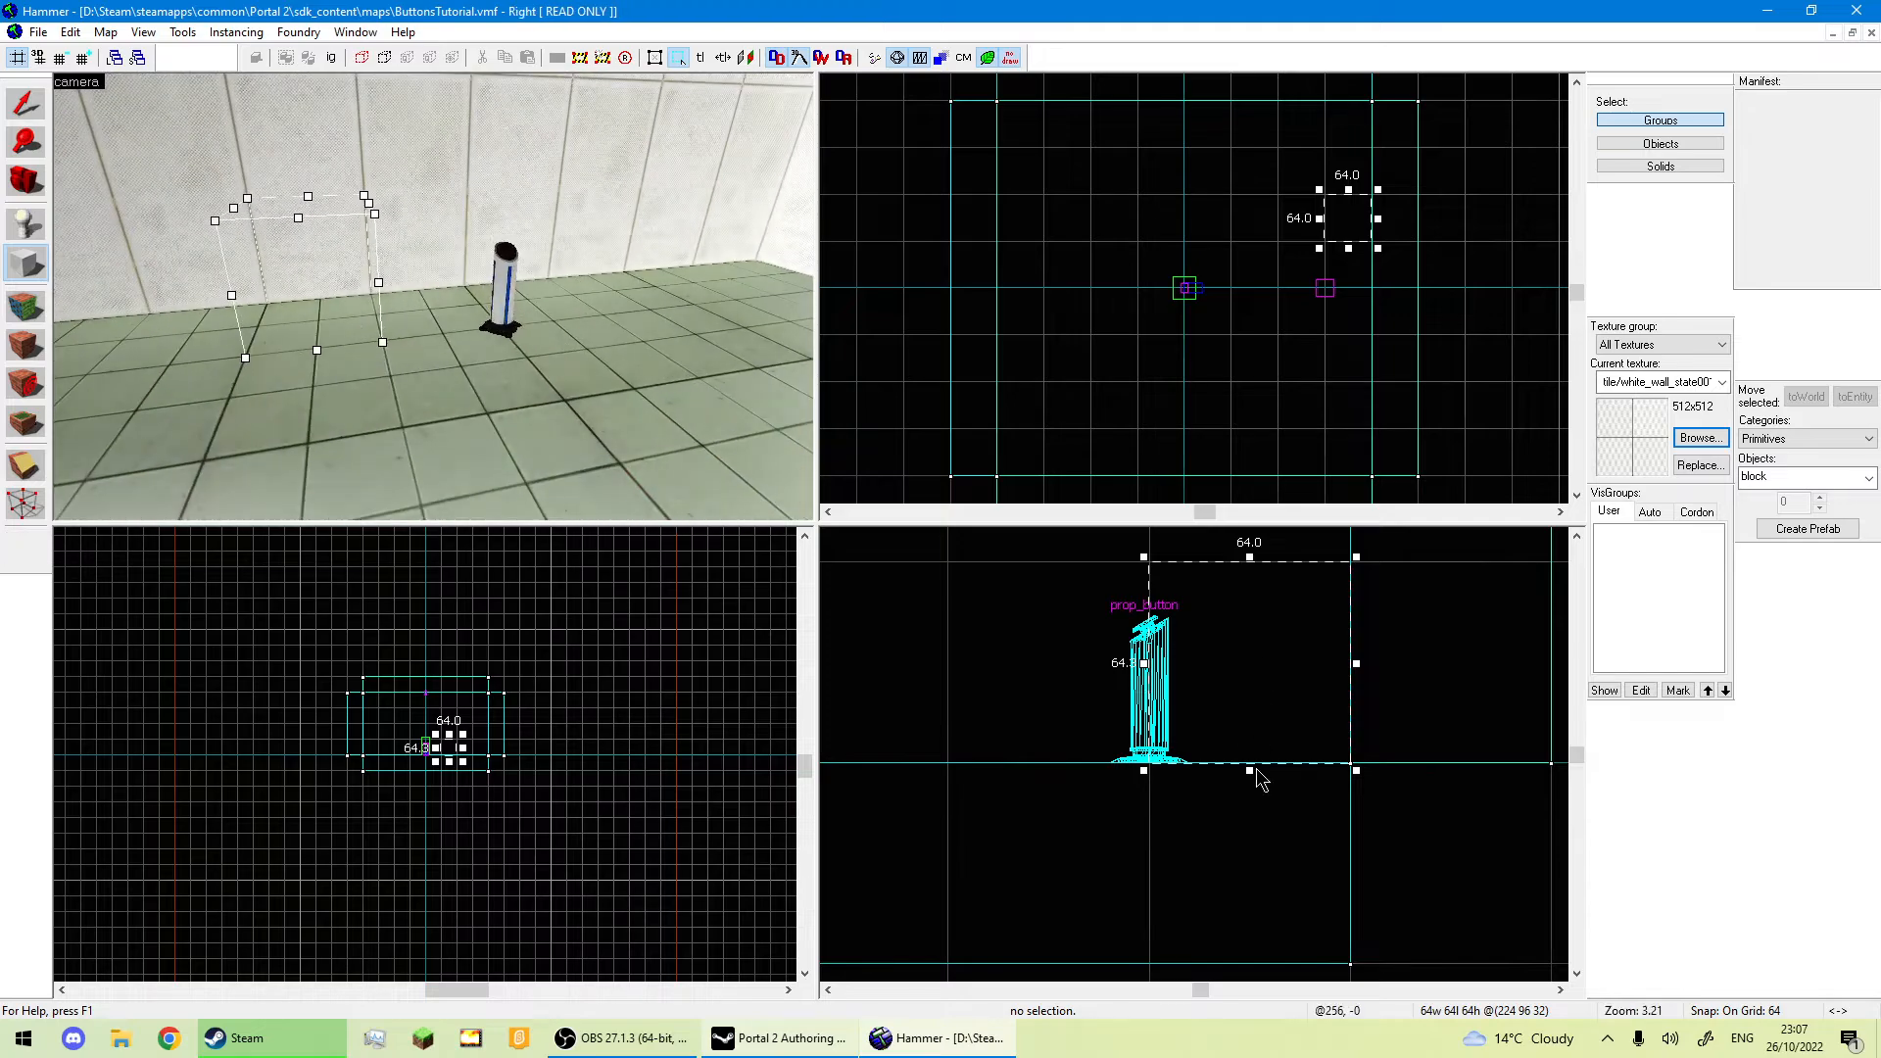
drag(1253, 770, 1256, 787)
key(Return)
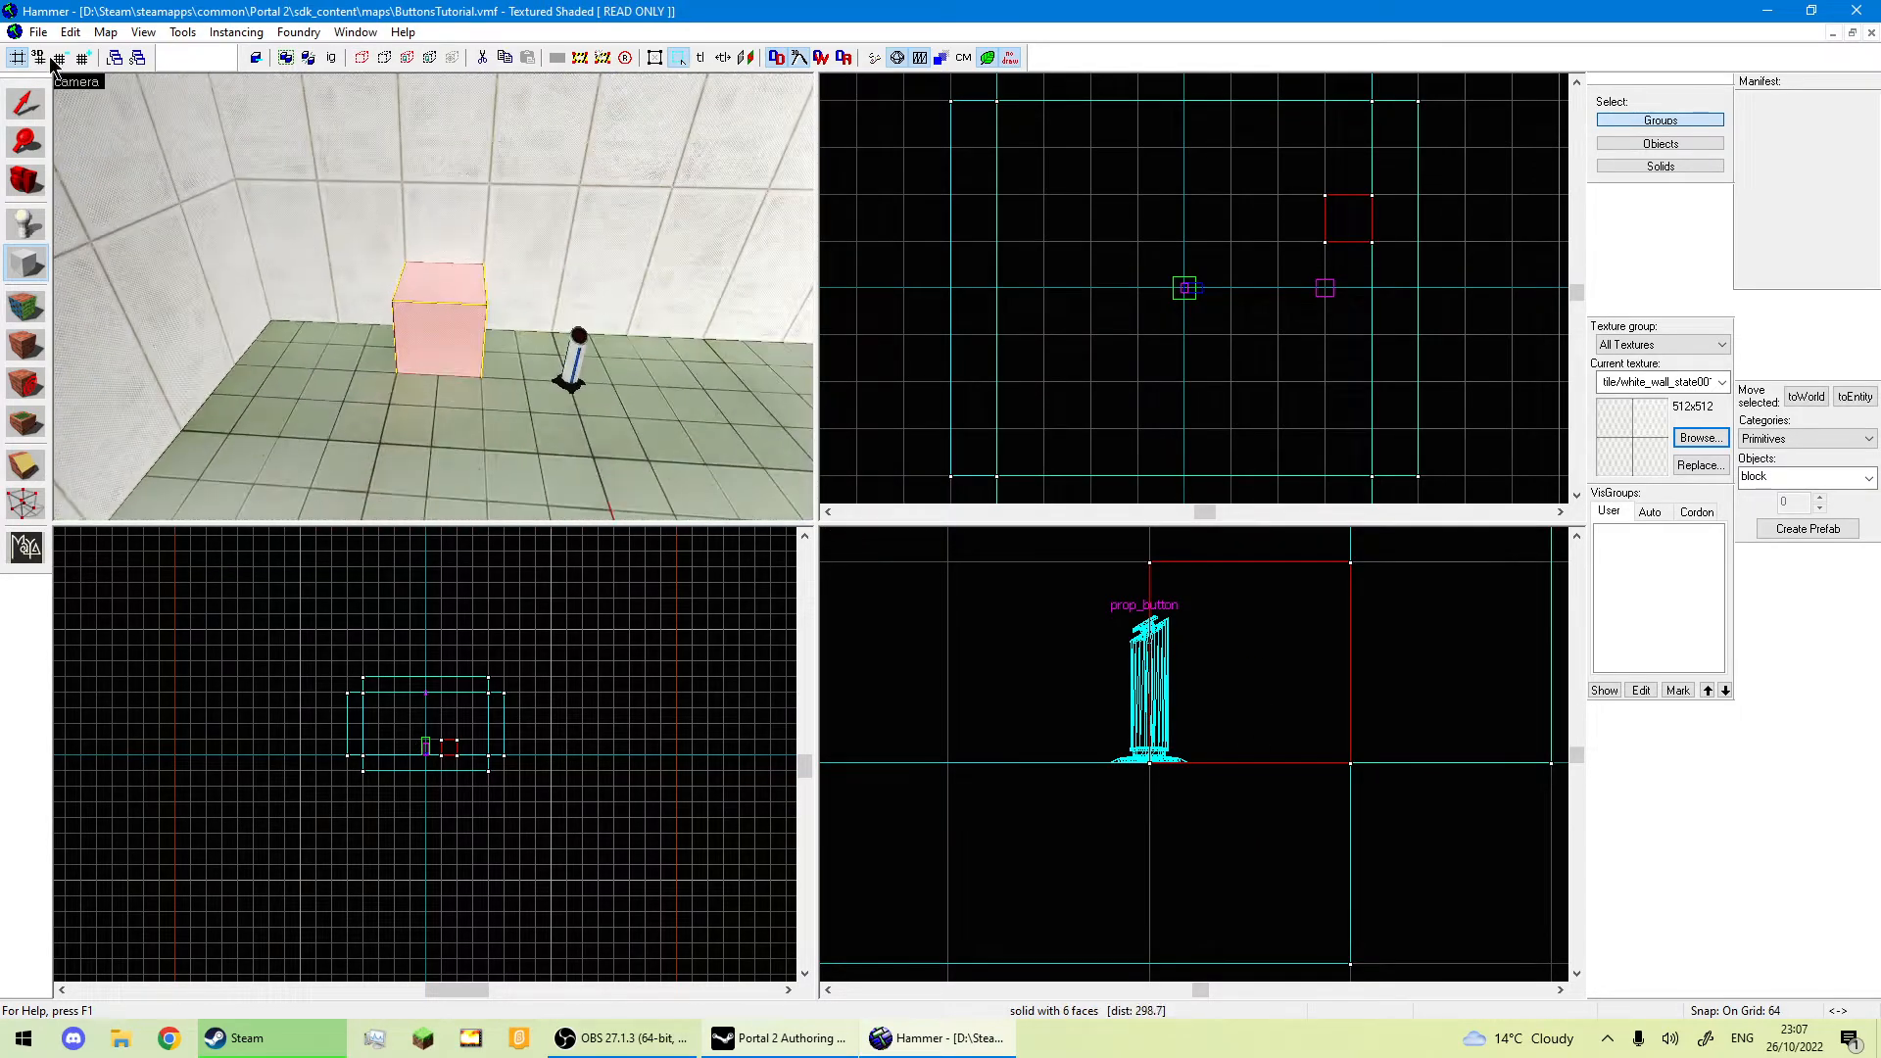
Place a light entity on top of the new cube block.
click(26, 223)
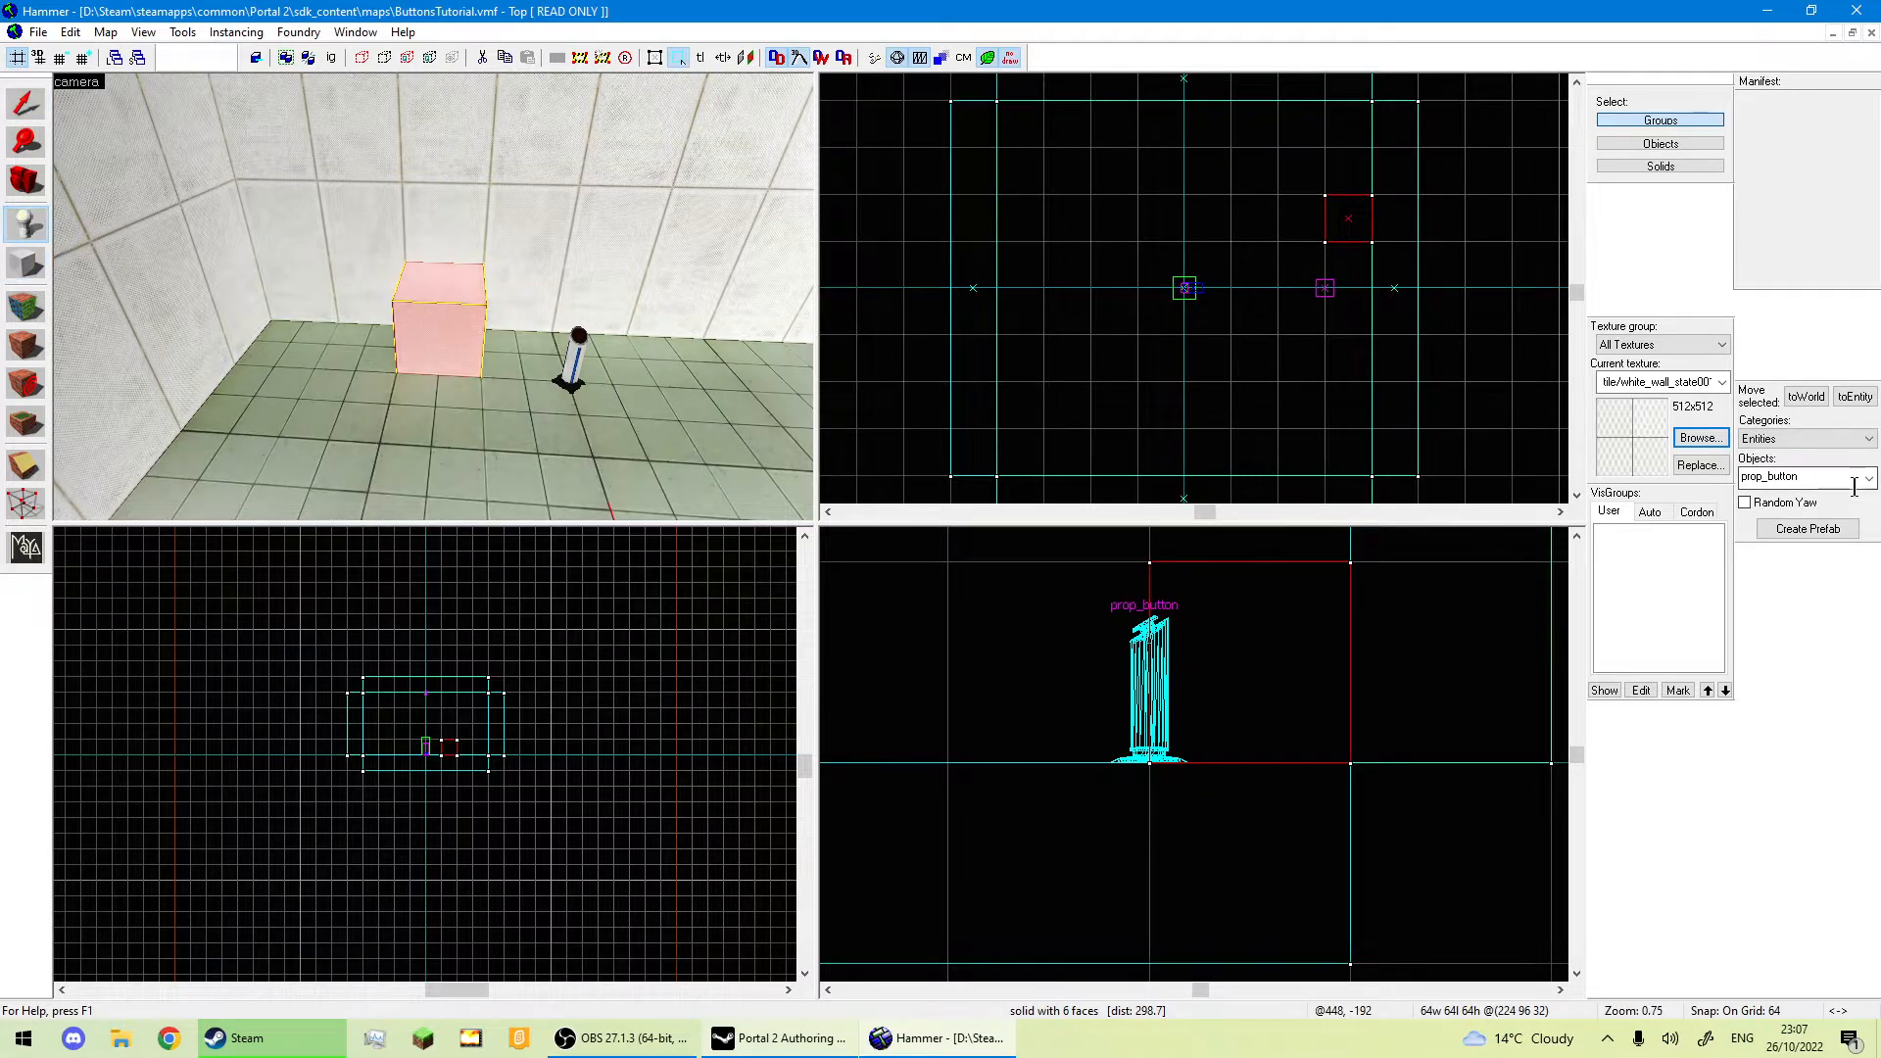
click(1870, 479)
text(light)
click(1866, 499)
click(425, 285)
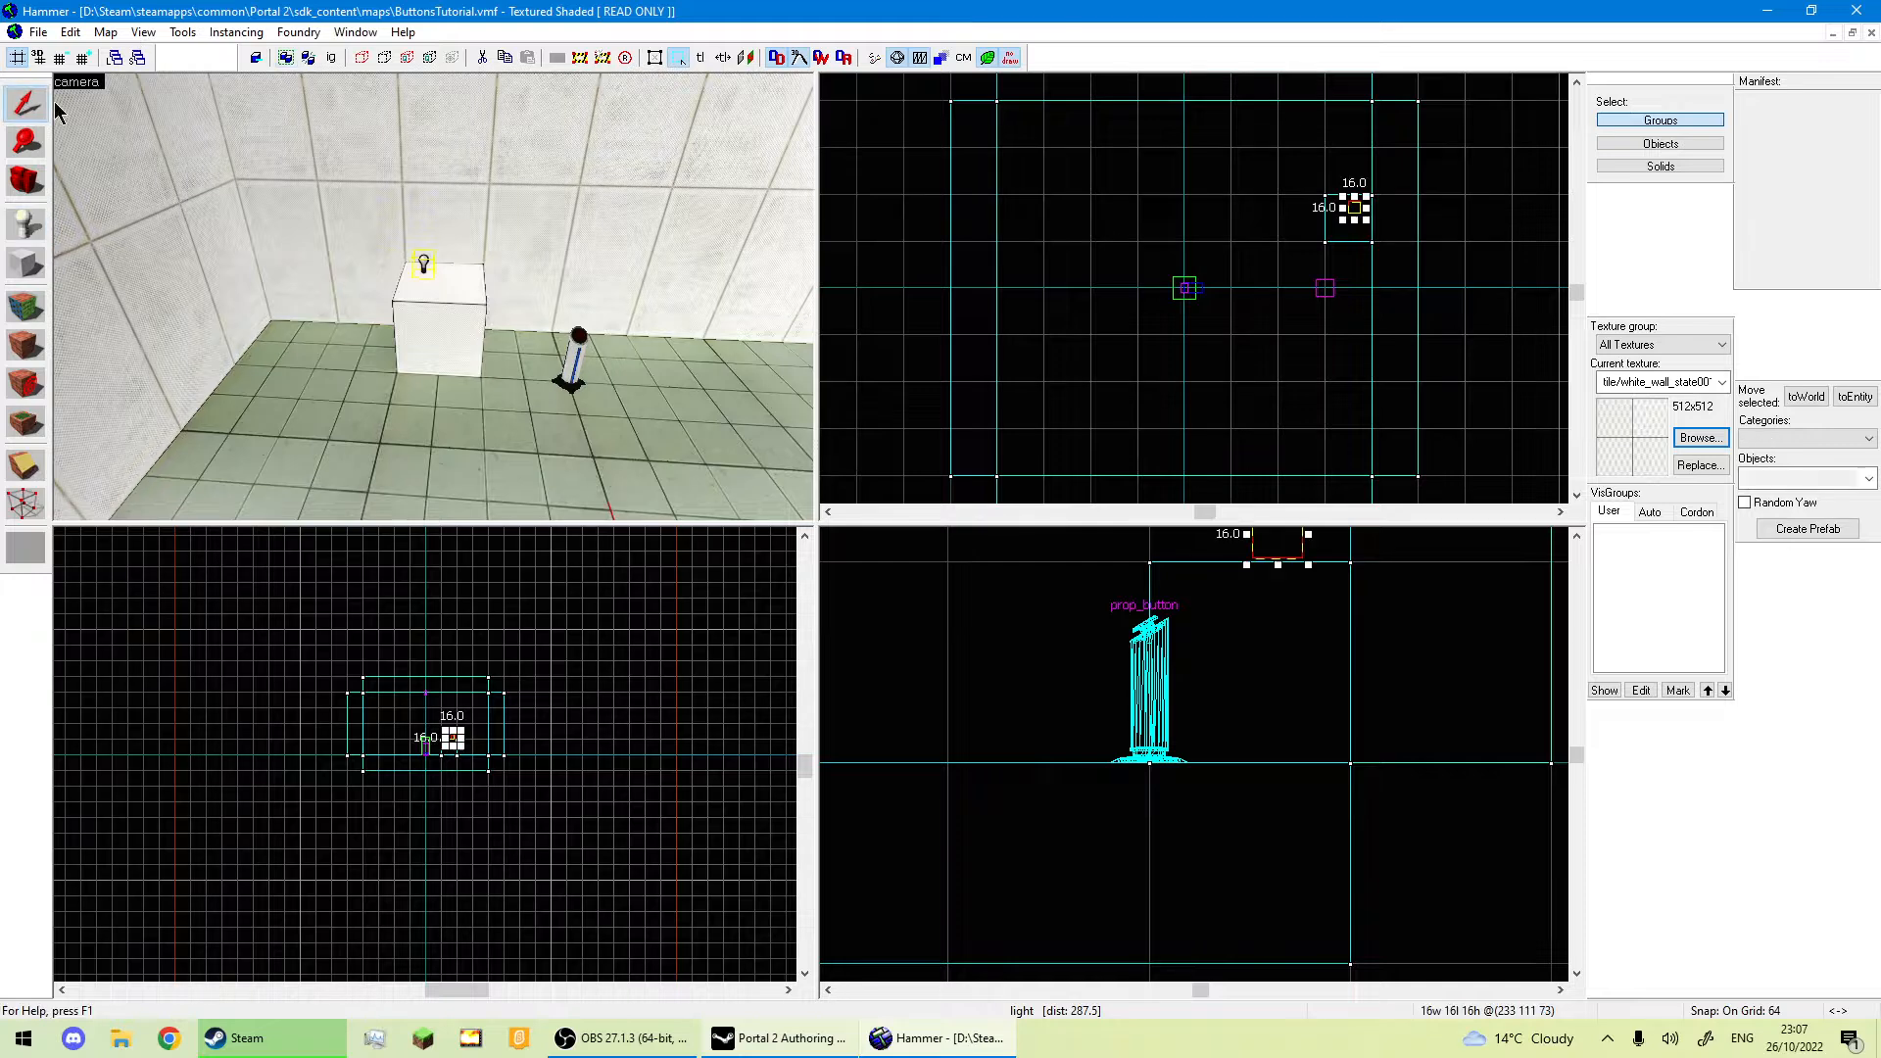
Centre the light over the cube block and reduce the grid snap to 32 units.
scroll(1389, 207, up, 4)
mouse_move(1395, 208)
mouse_down()
mouse_move(1323, 316)
mouse_move(1299, 186)
mouse_move(1374, 228)
mouse_up()
key(bracketleft)
scroll(1266, 720, down, 2)
scroll(1298, 588, up, 4)
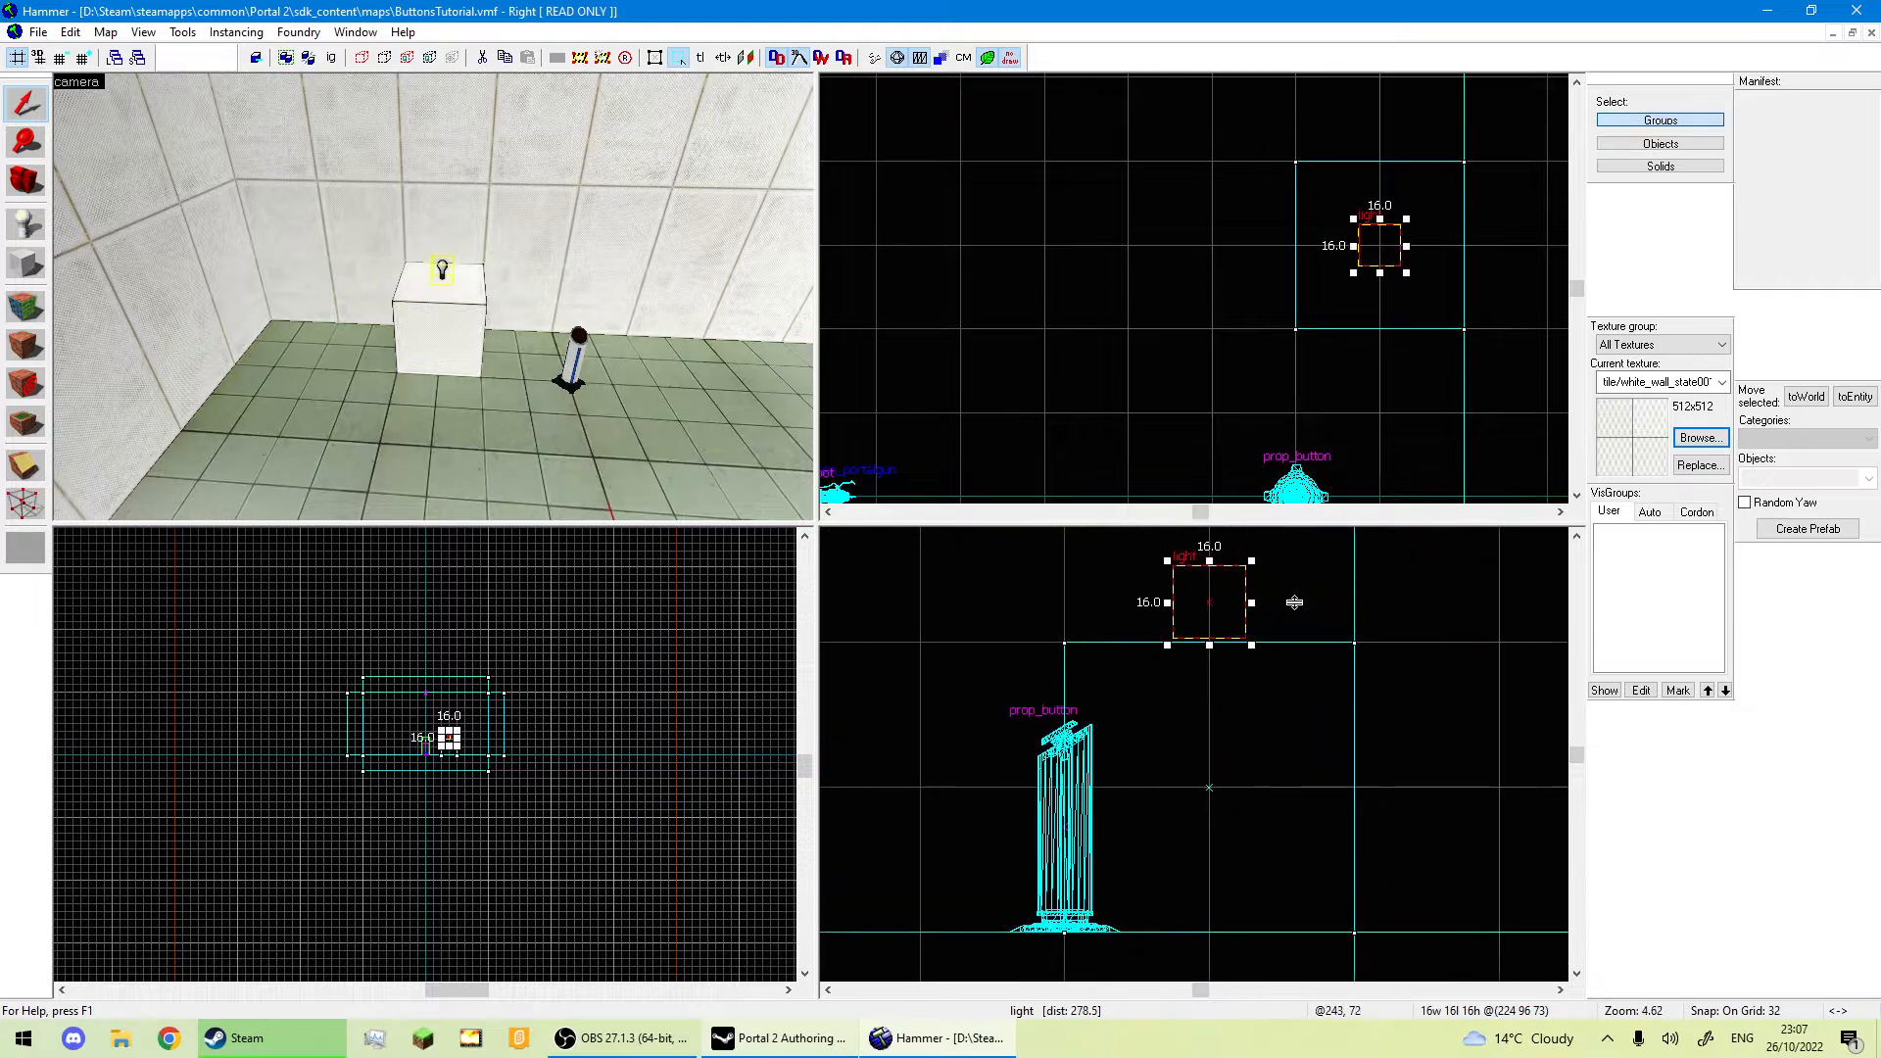
Set the Brightness of the light above the cube block to green, 0 255 0 200.
key(Escape)
key(z)
key(w)
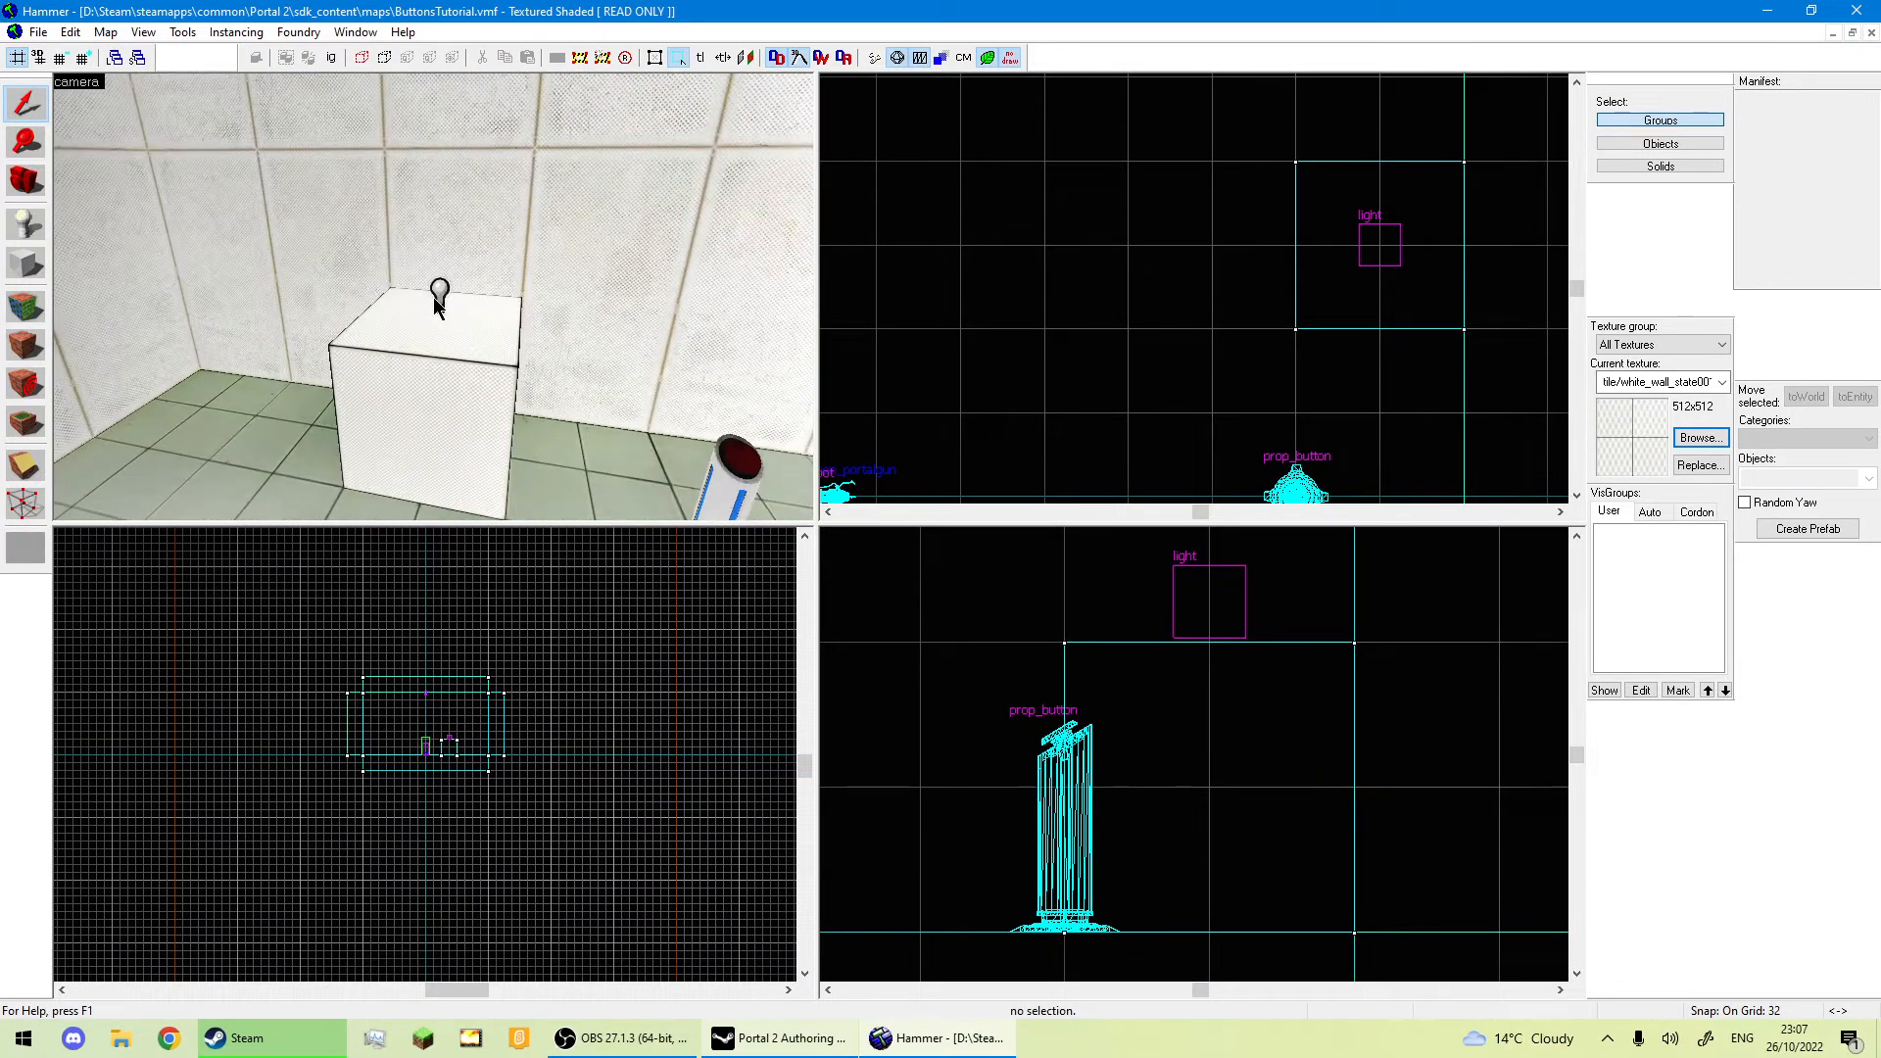
double_click(438, 296)
click(865, 489)
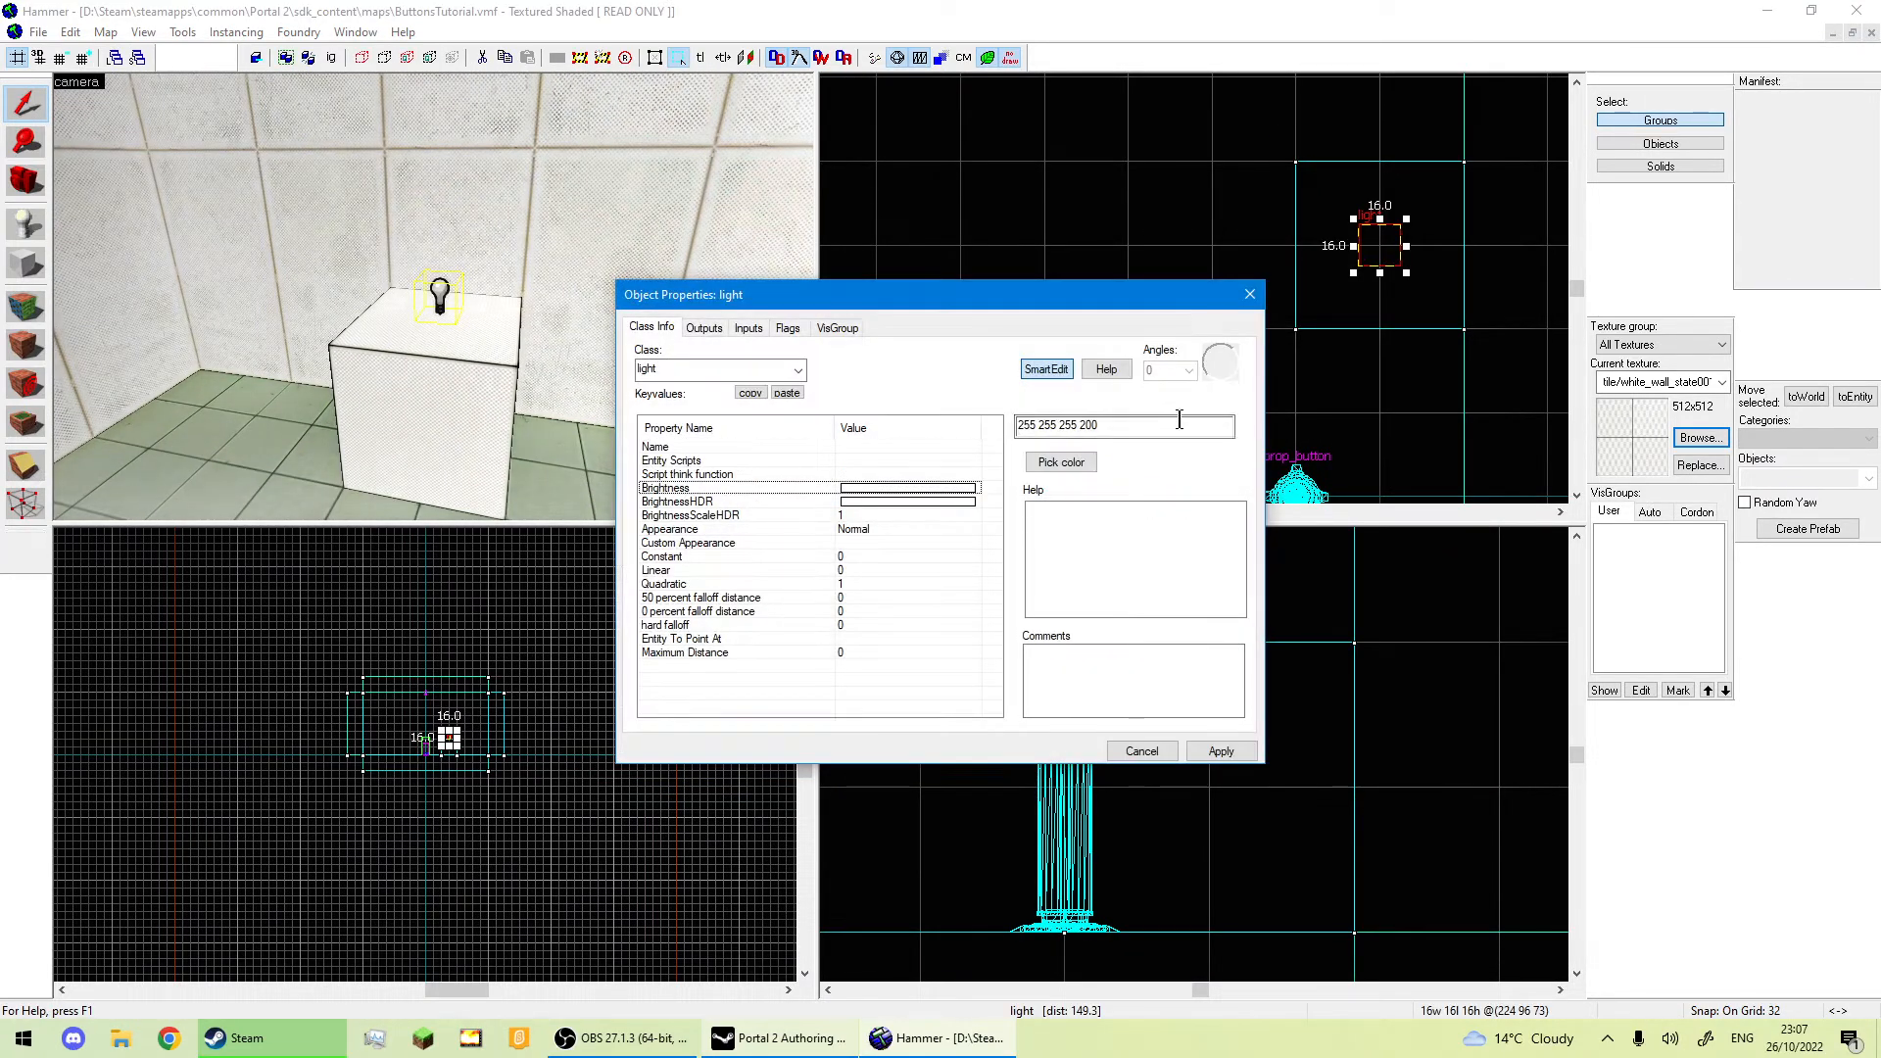
drag(1097, 427, 1042, 444)
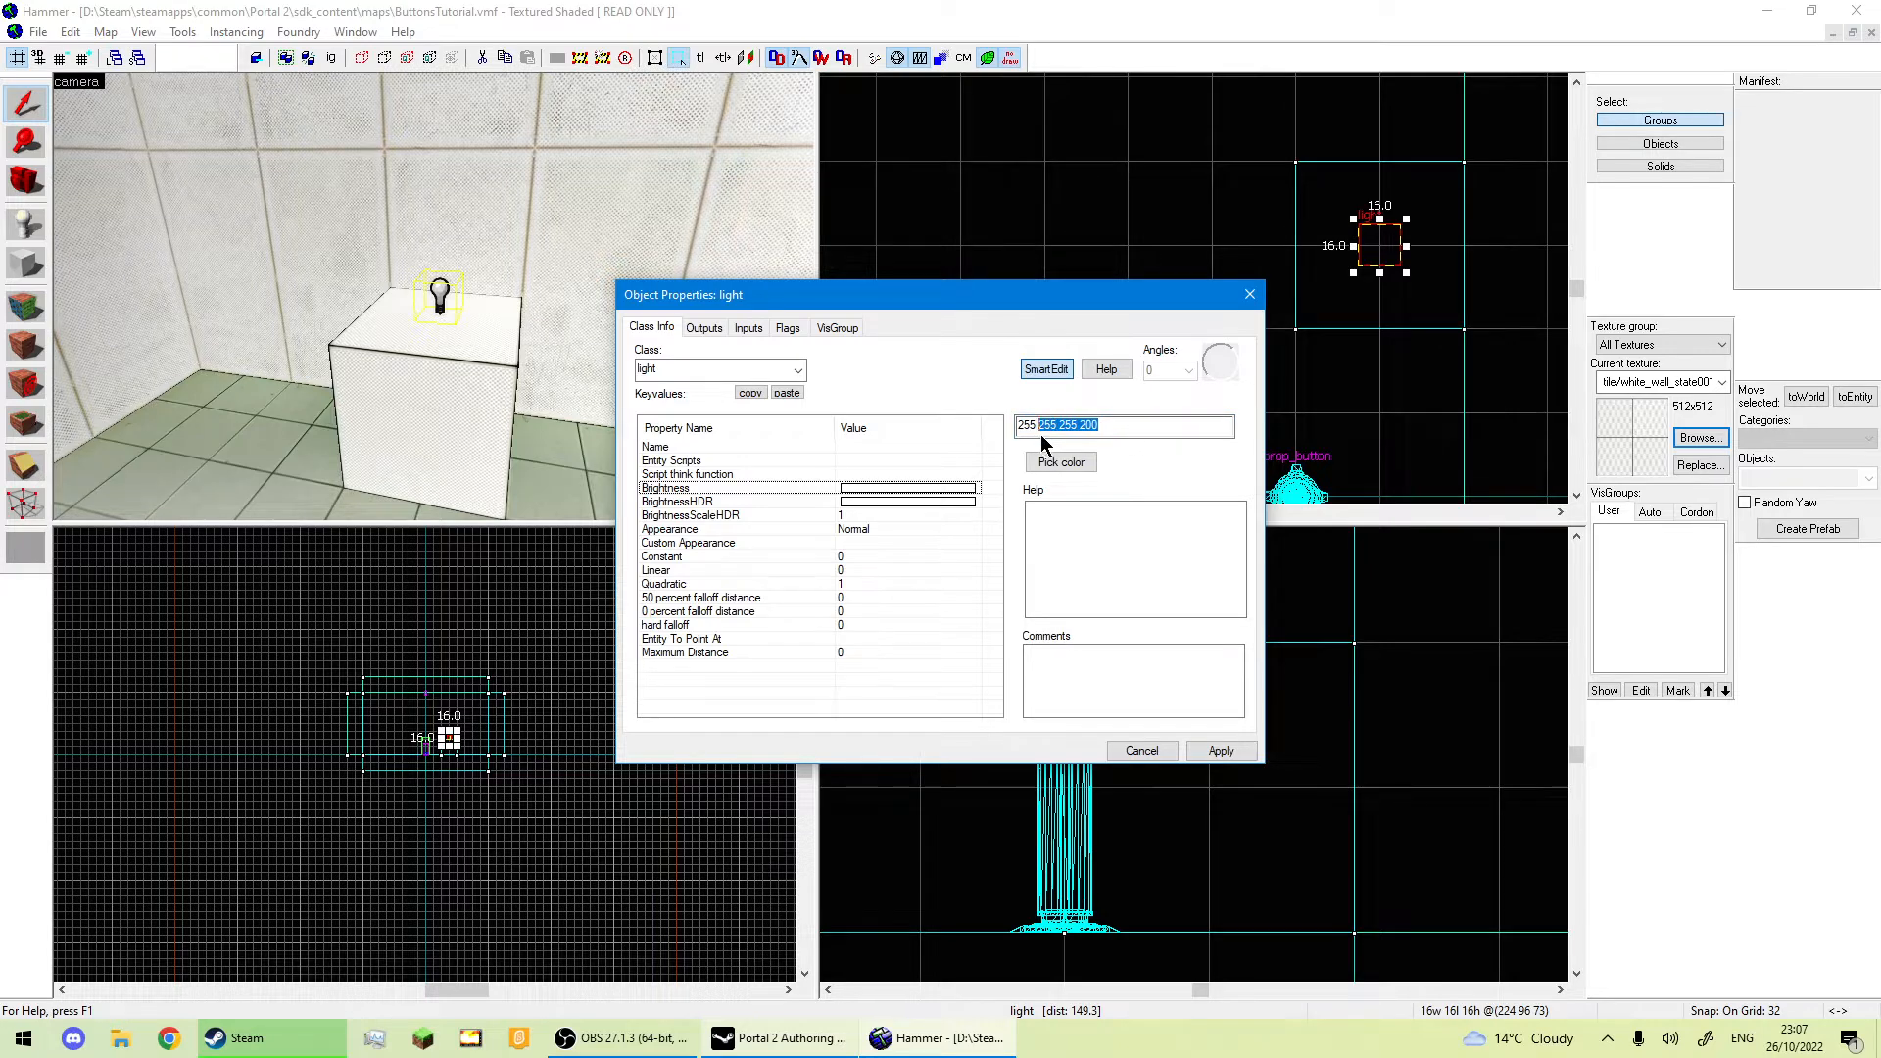
key(BackSpace)
text(0 255)
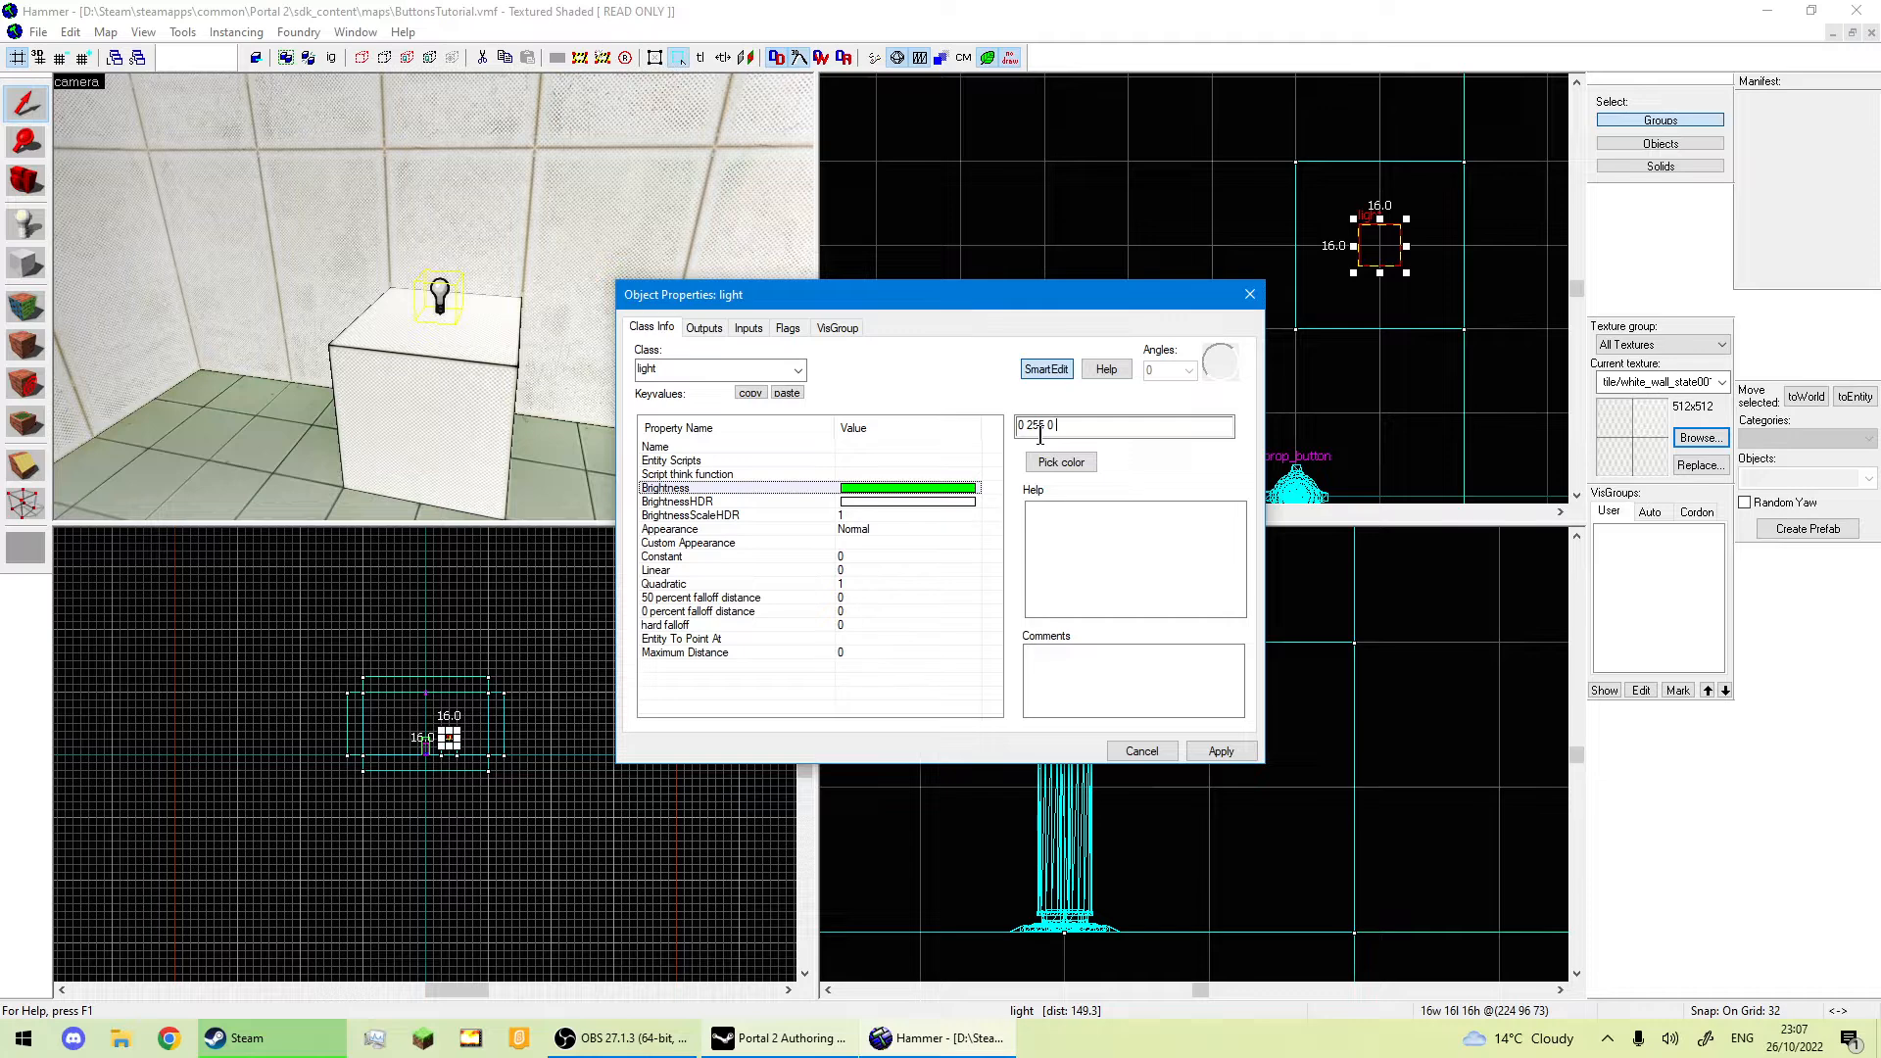
key(Return)
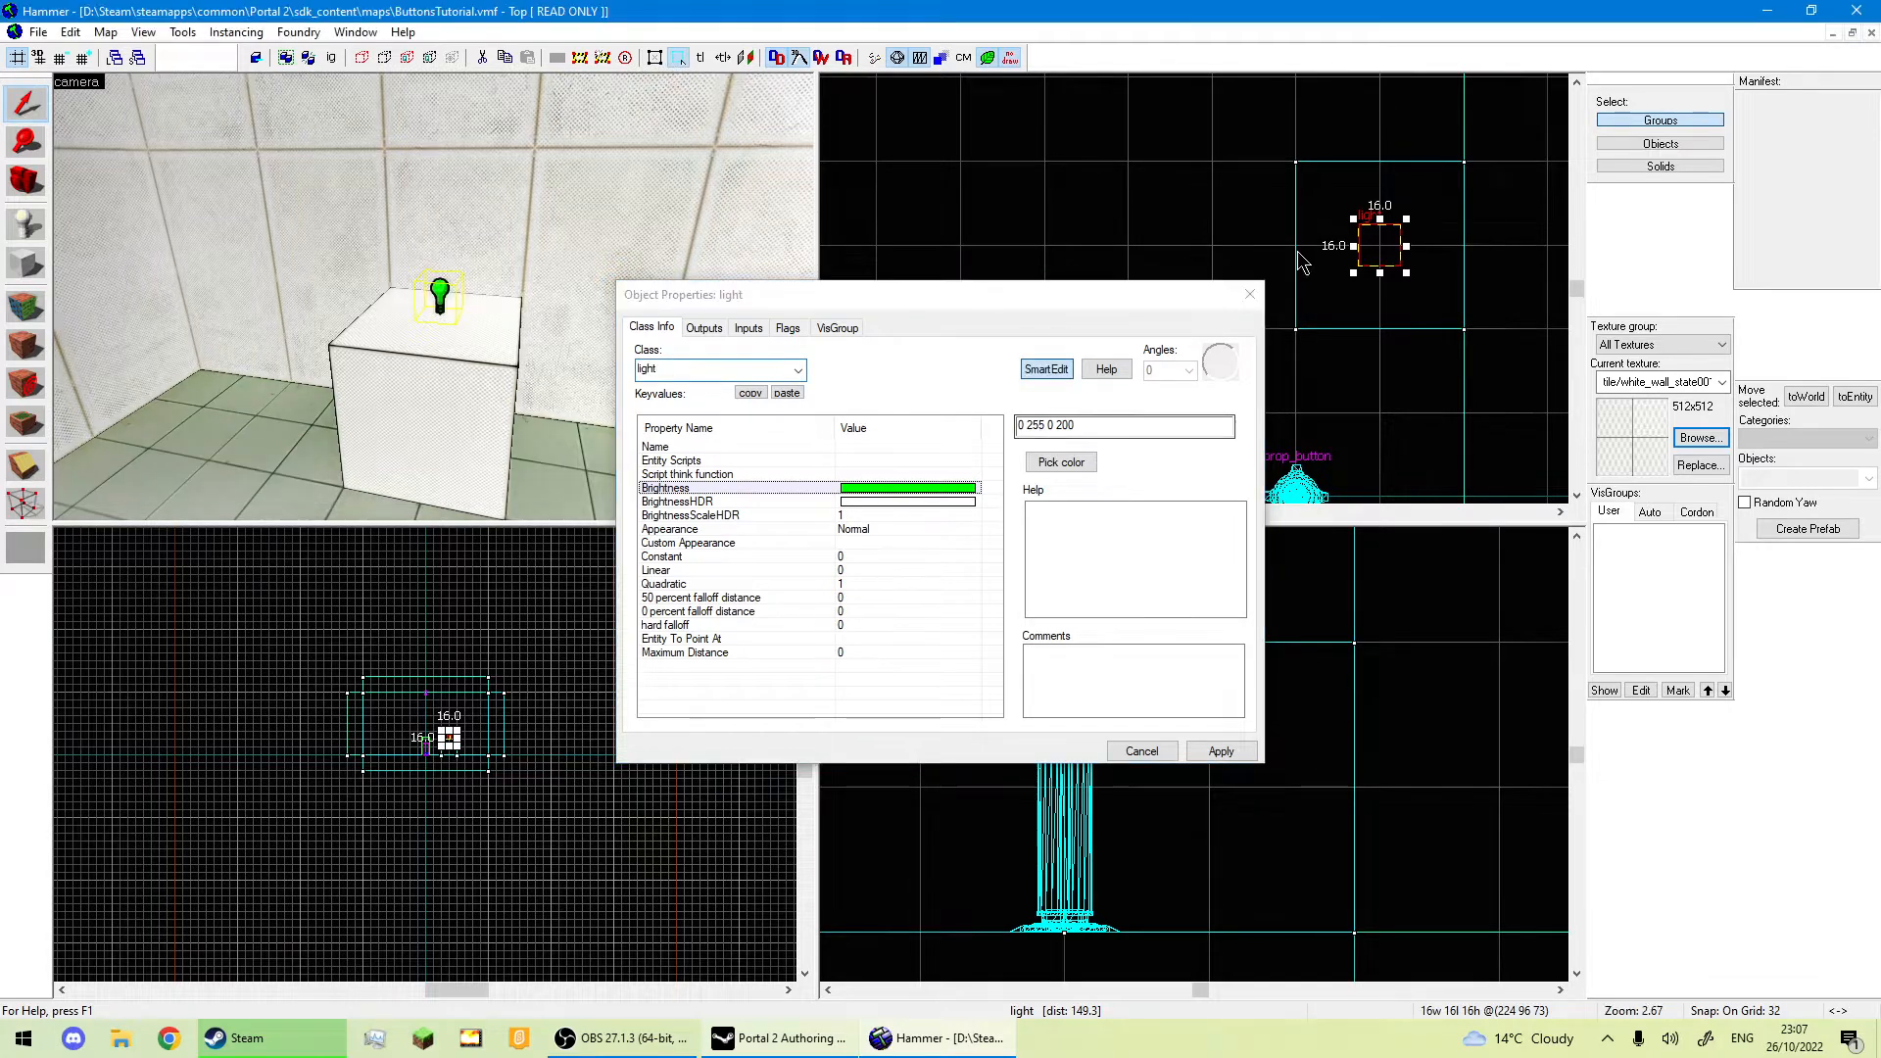
click(1251, 295)
Set the pedestal button's Play timer sound property to Yes.
key(z)
key(d)
key(z)
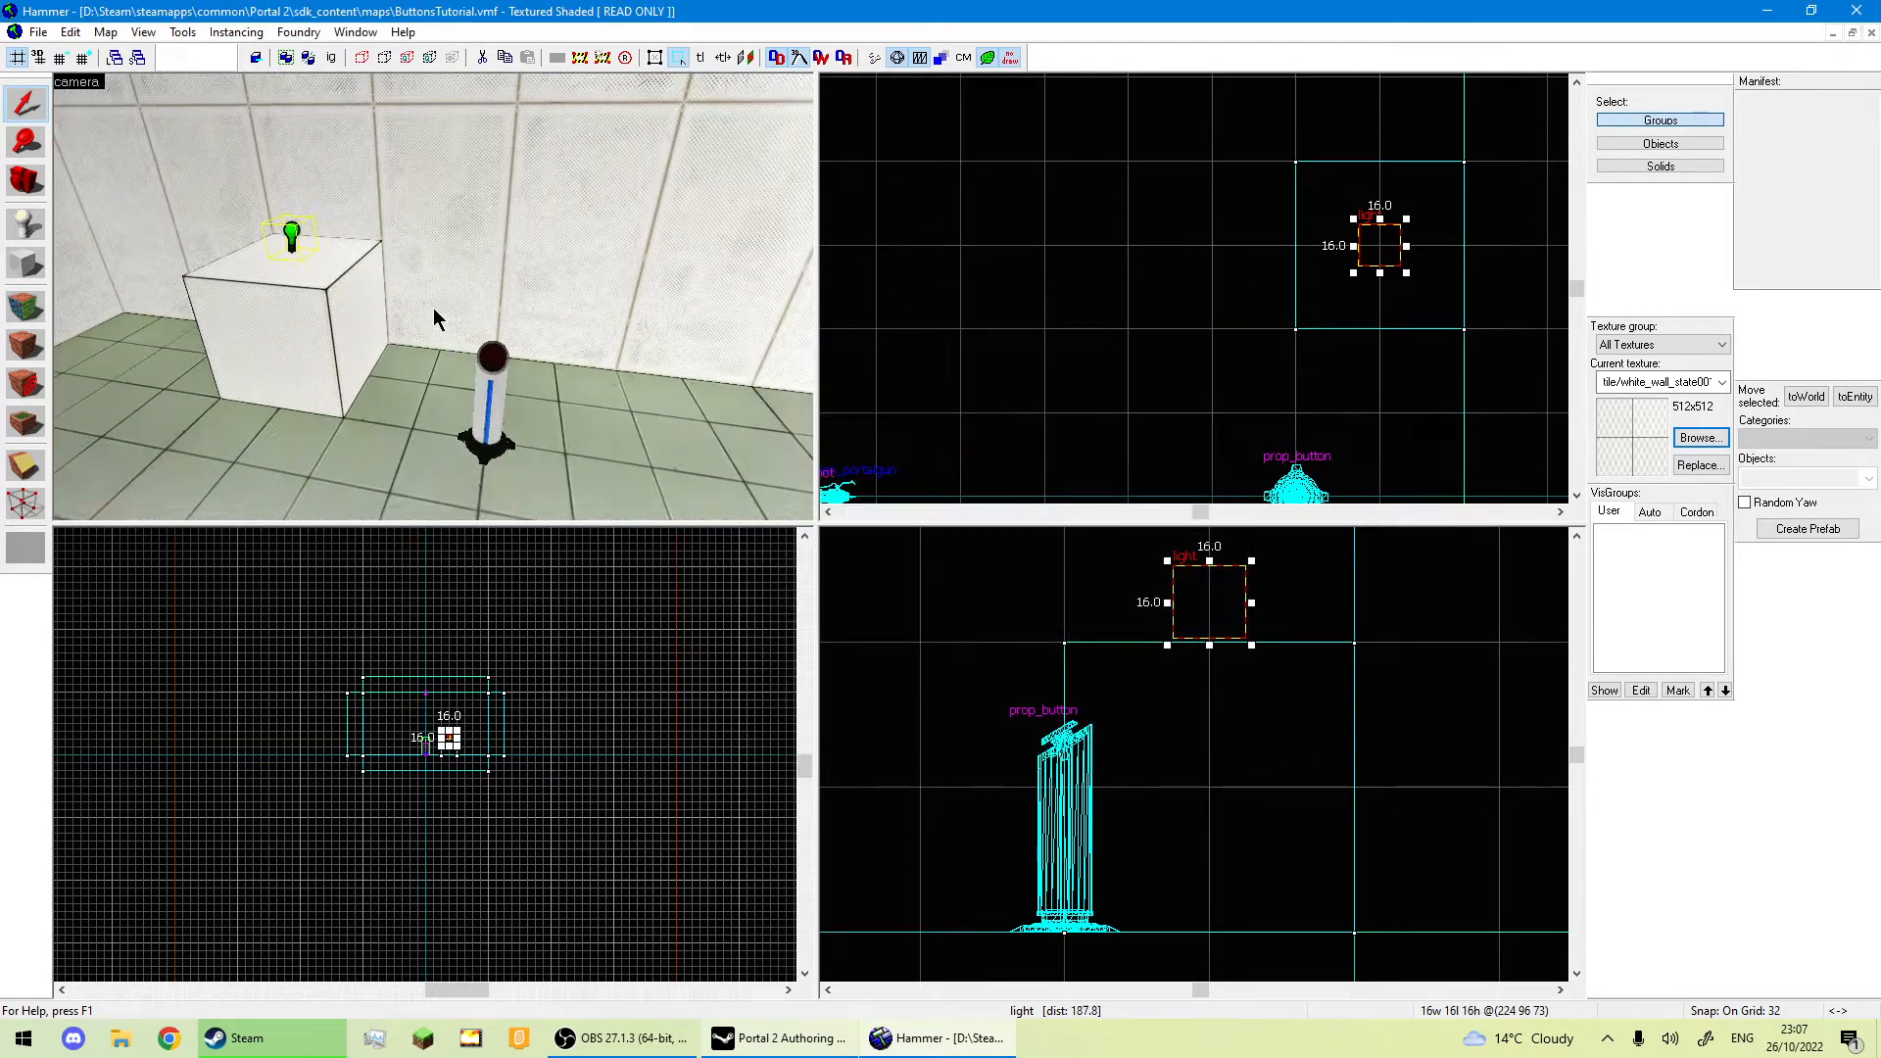
double_click(493, 391)
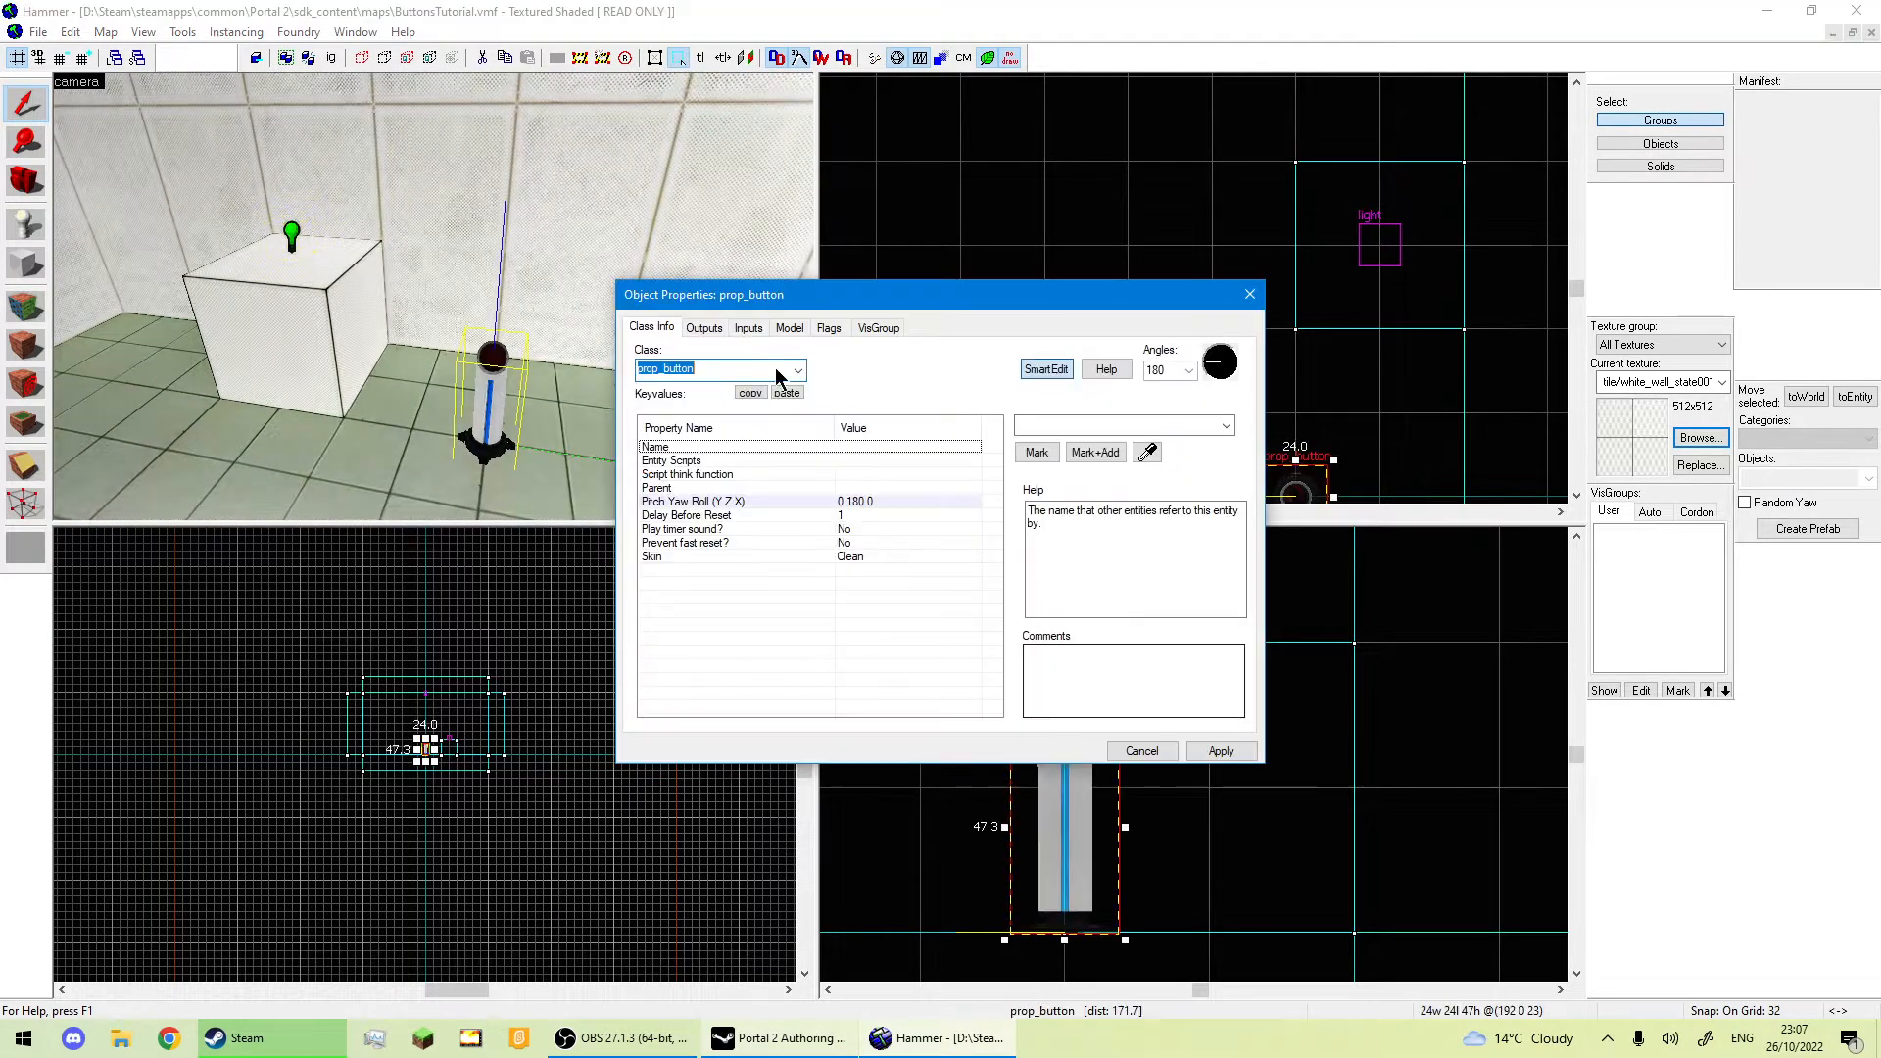
click(884, 529)
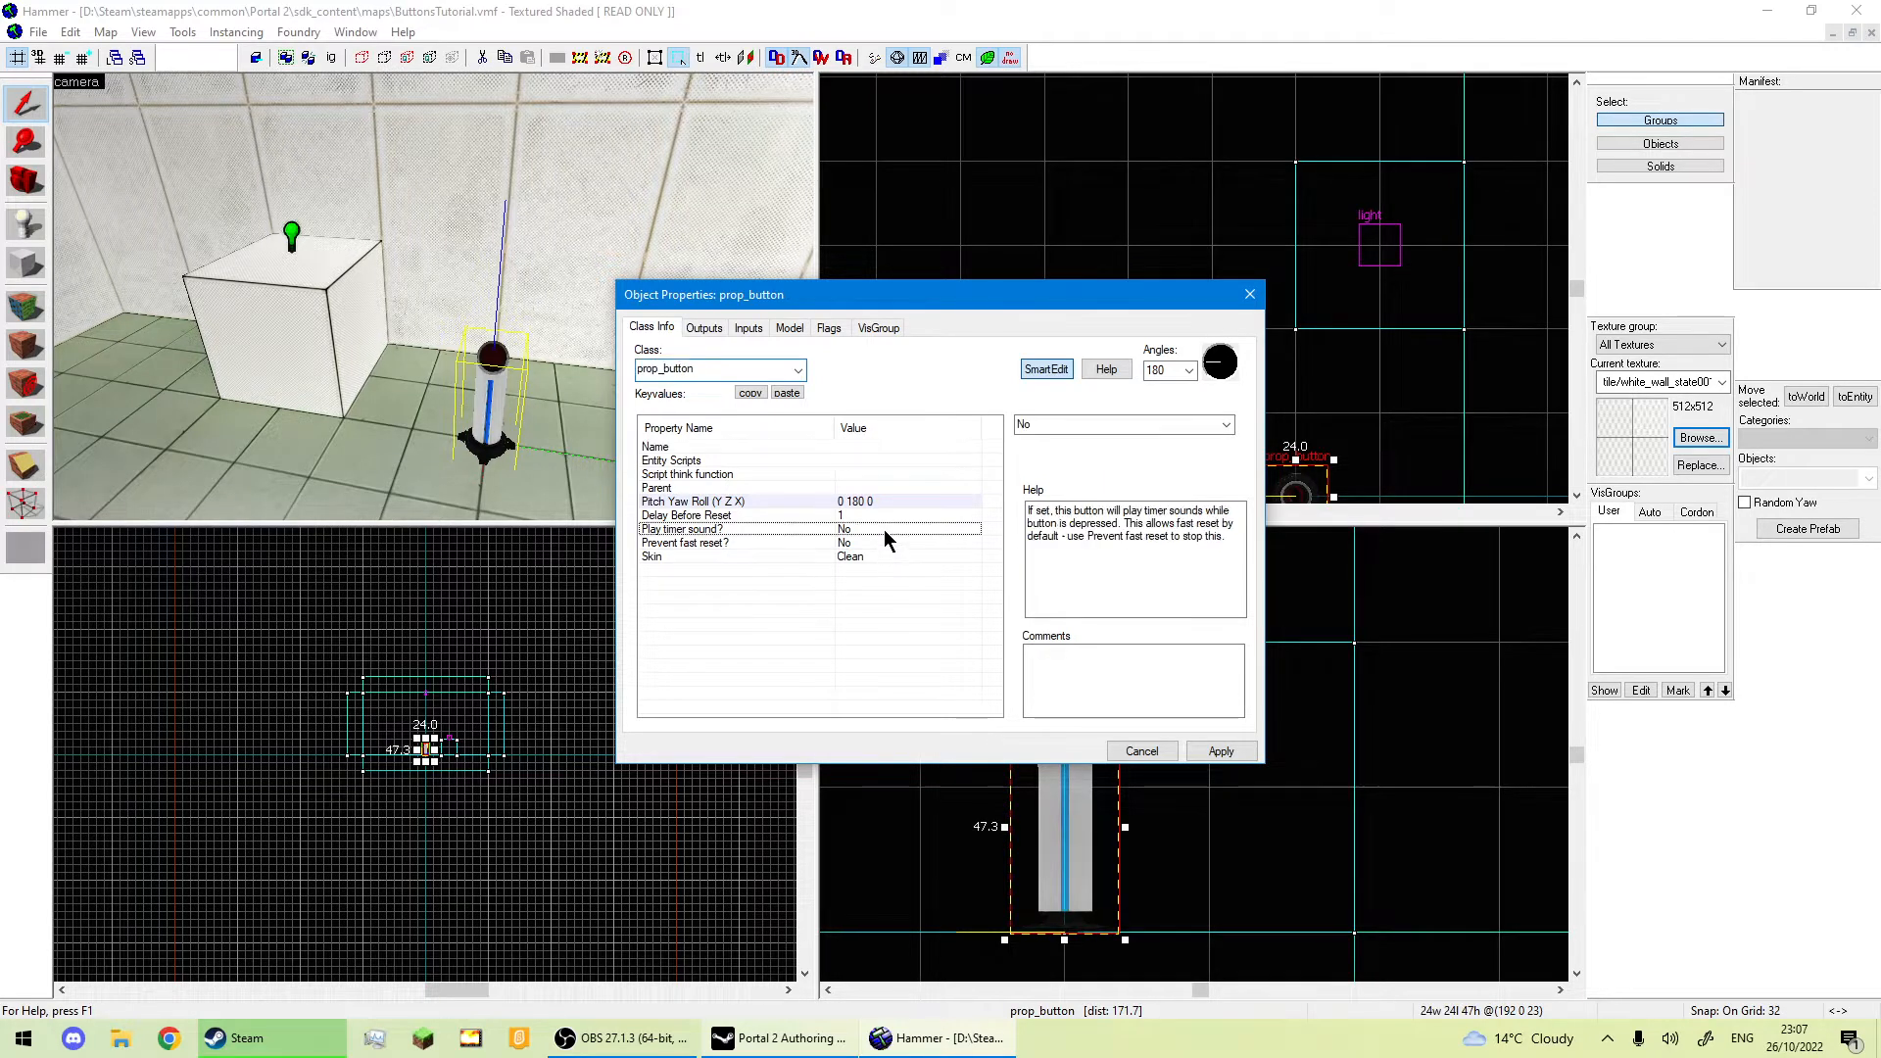
click(1226, 425)
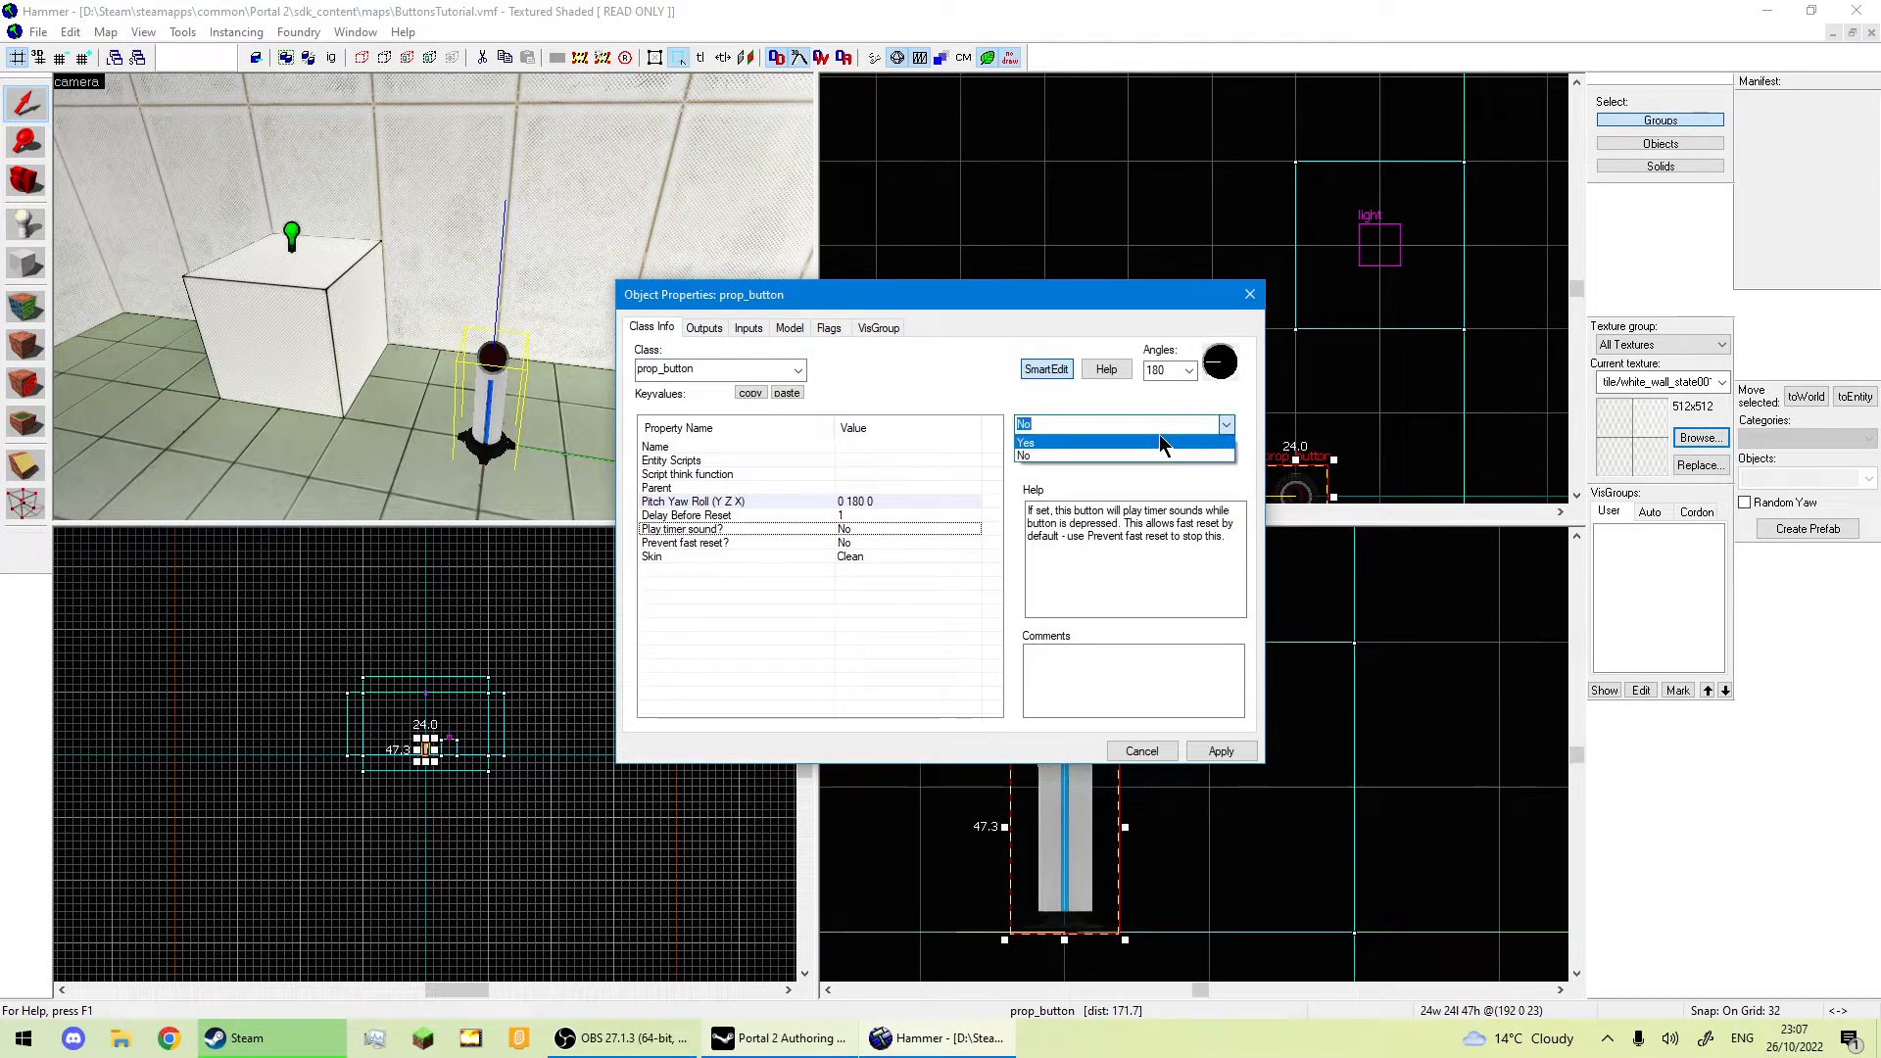
click(1027, 442)
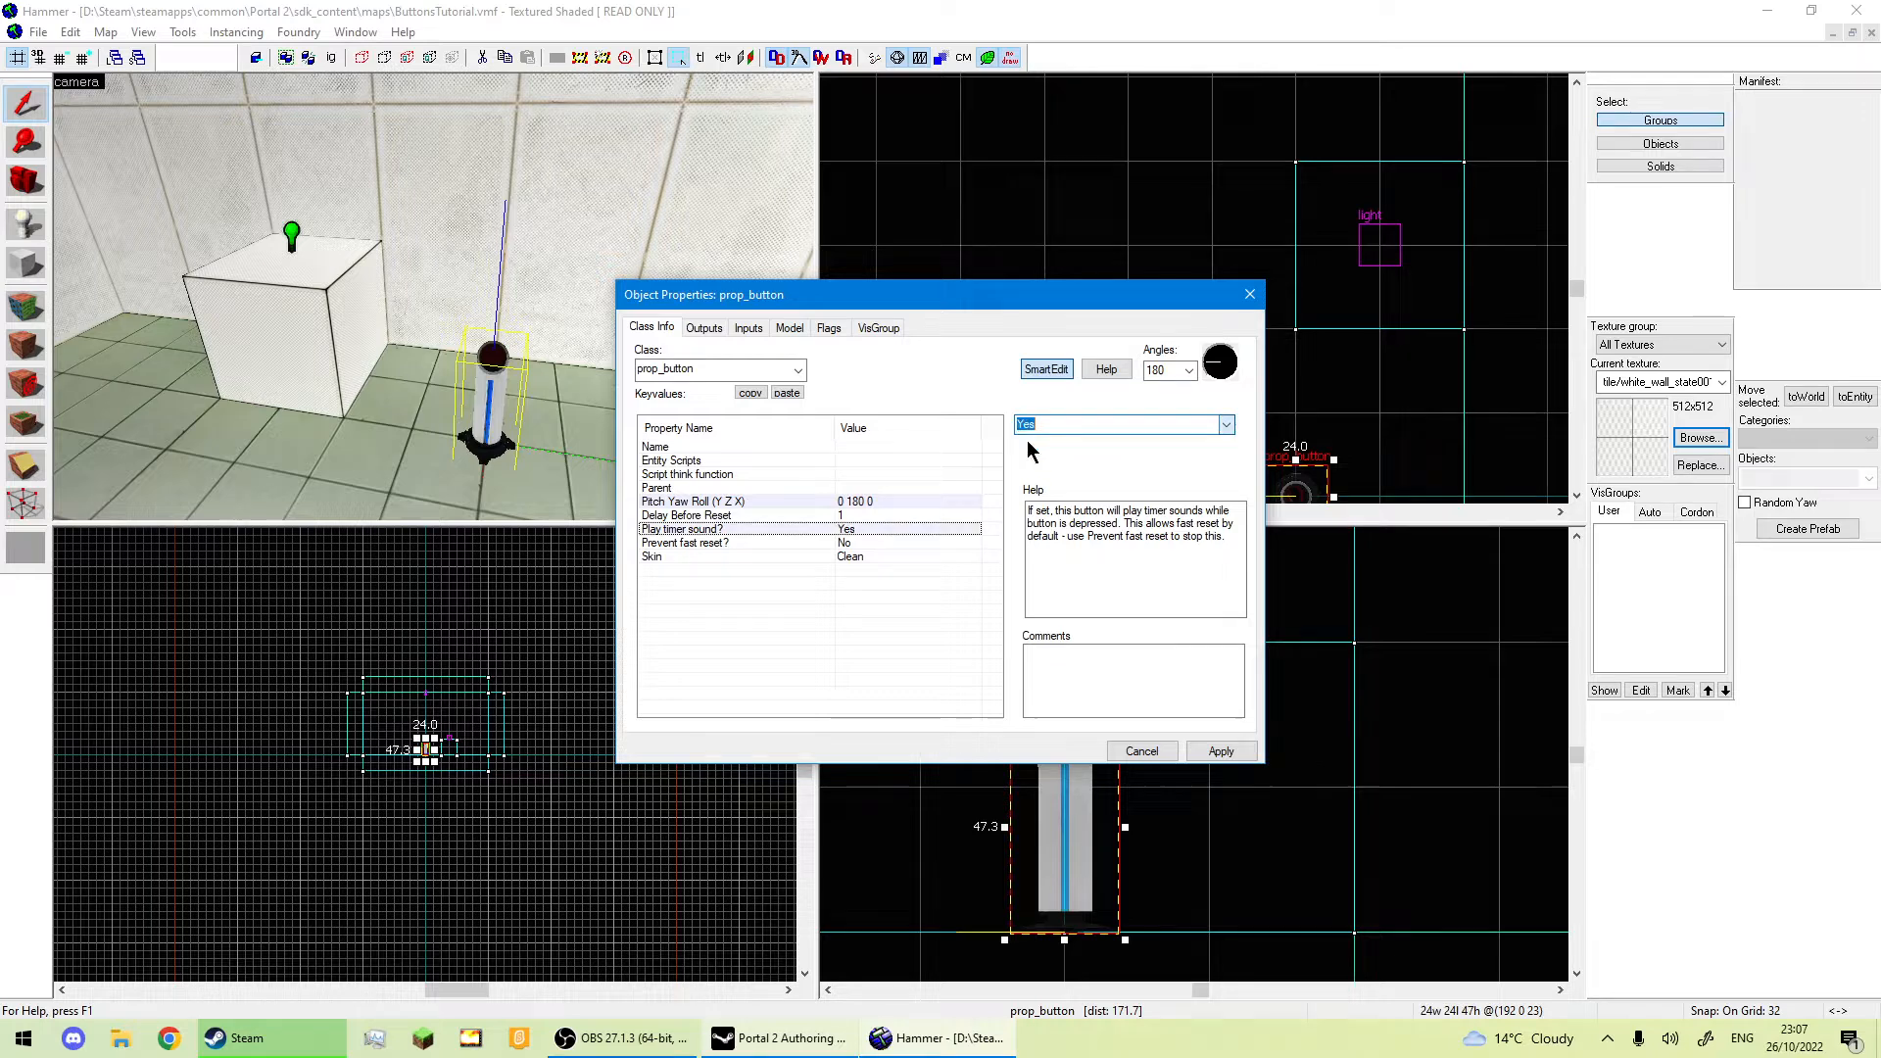
Set the pedestal button's Delay Before Reset to 3 seconds and apply the property changes.
click(852, 515)
key(BackSpace)
text(3)
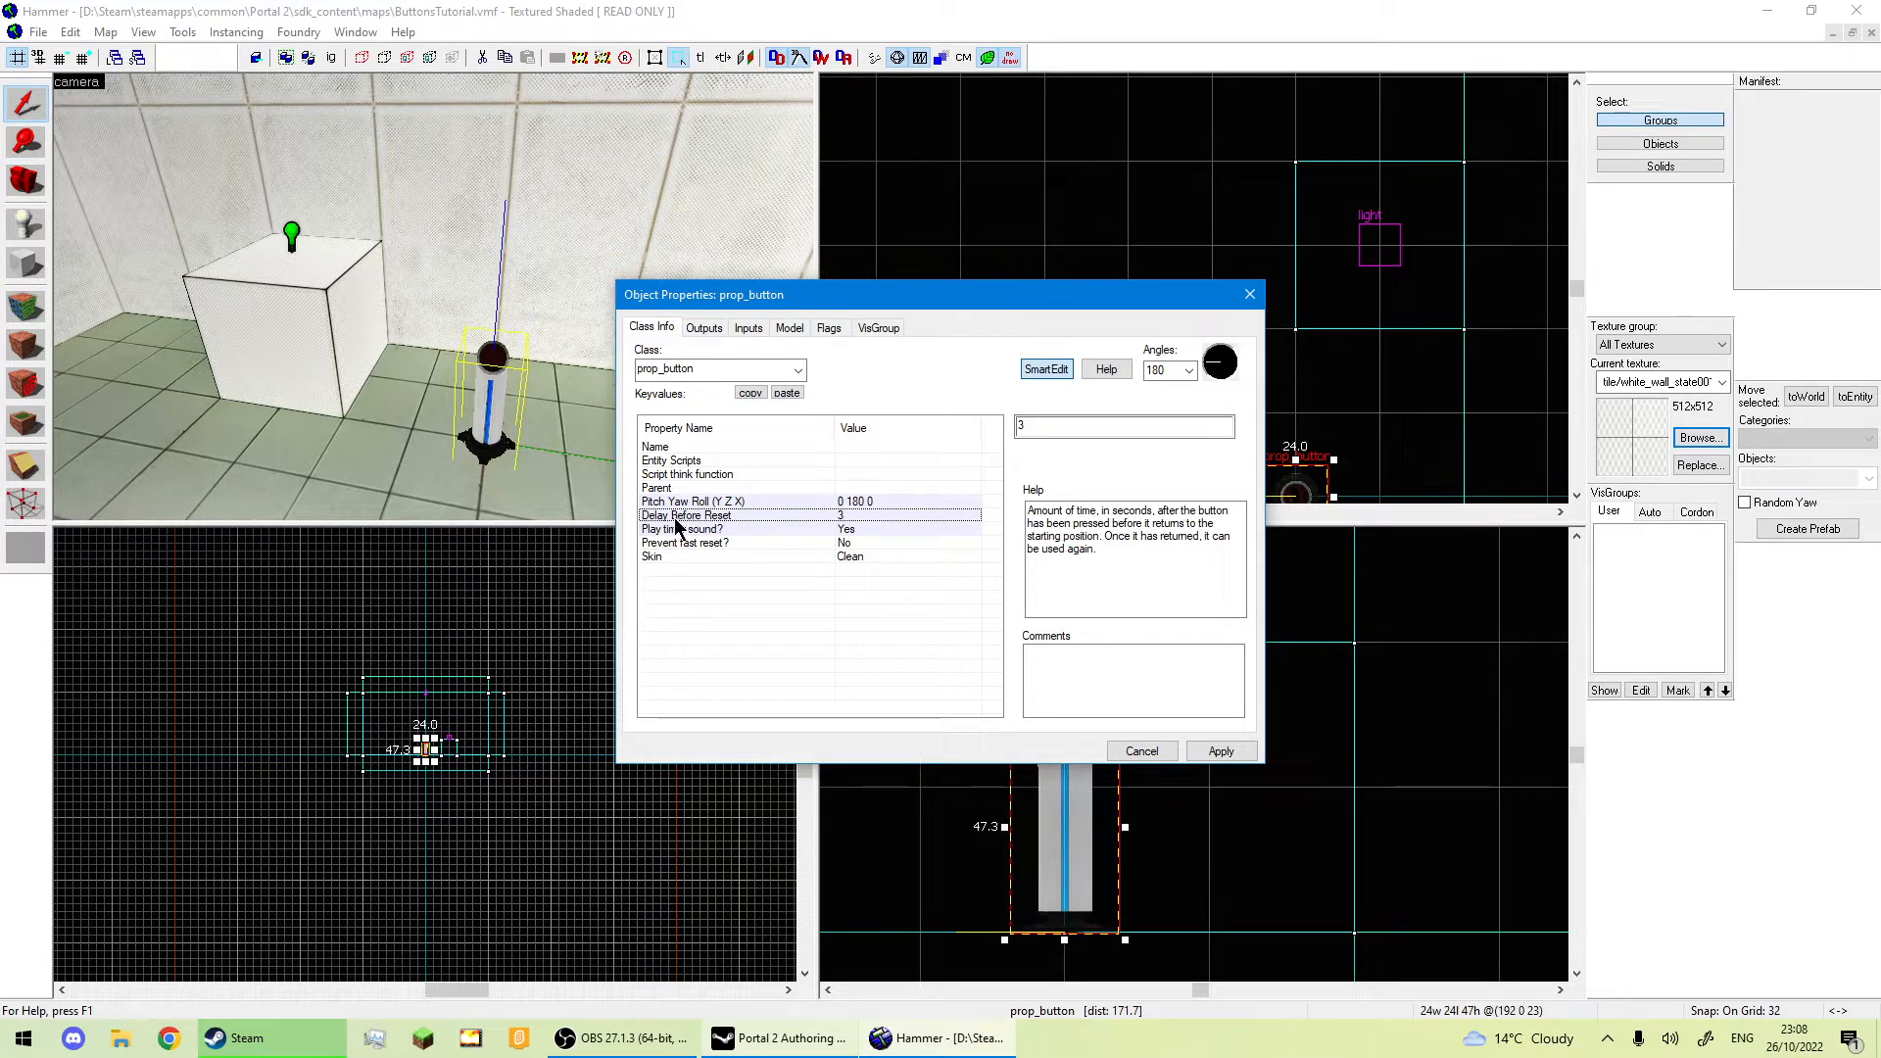
drag(1095, 426, 996, 419)
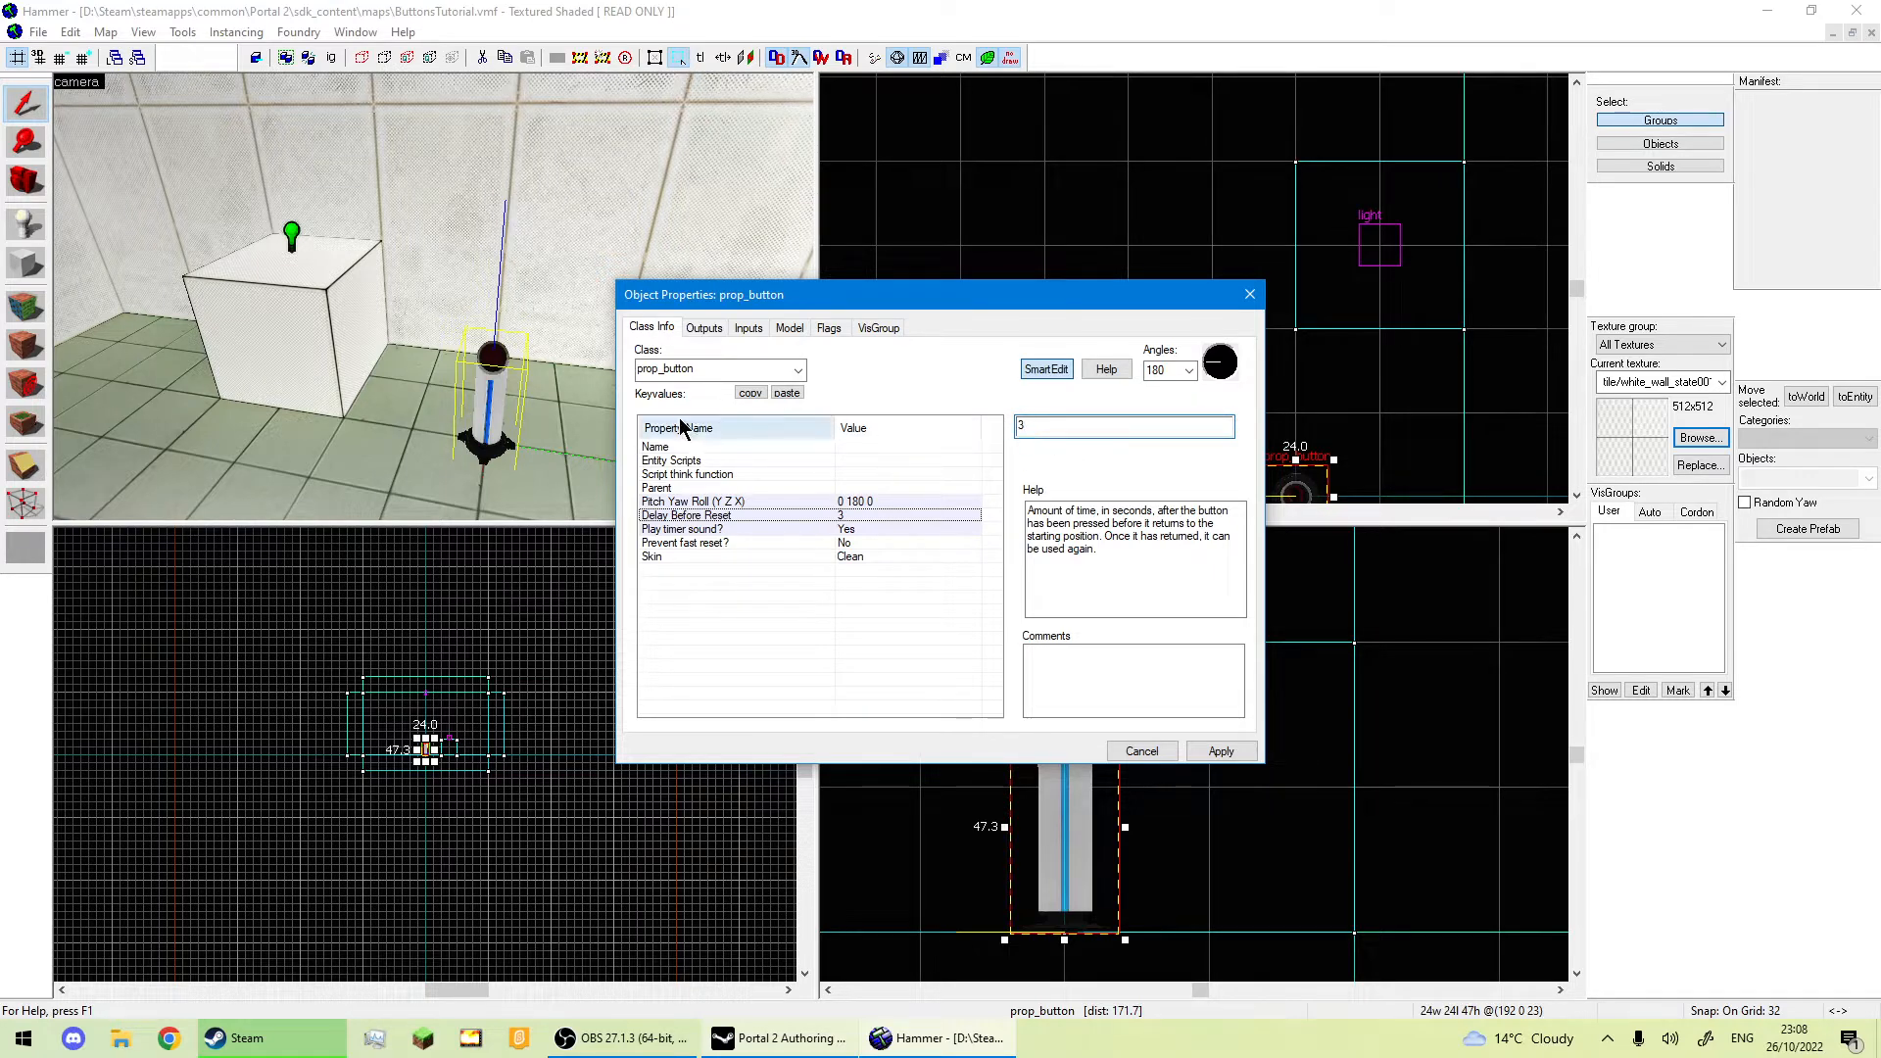
click(797, 280)
click(756, 300)
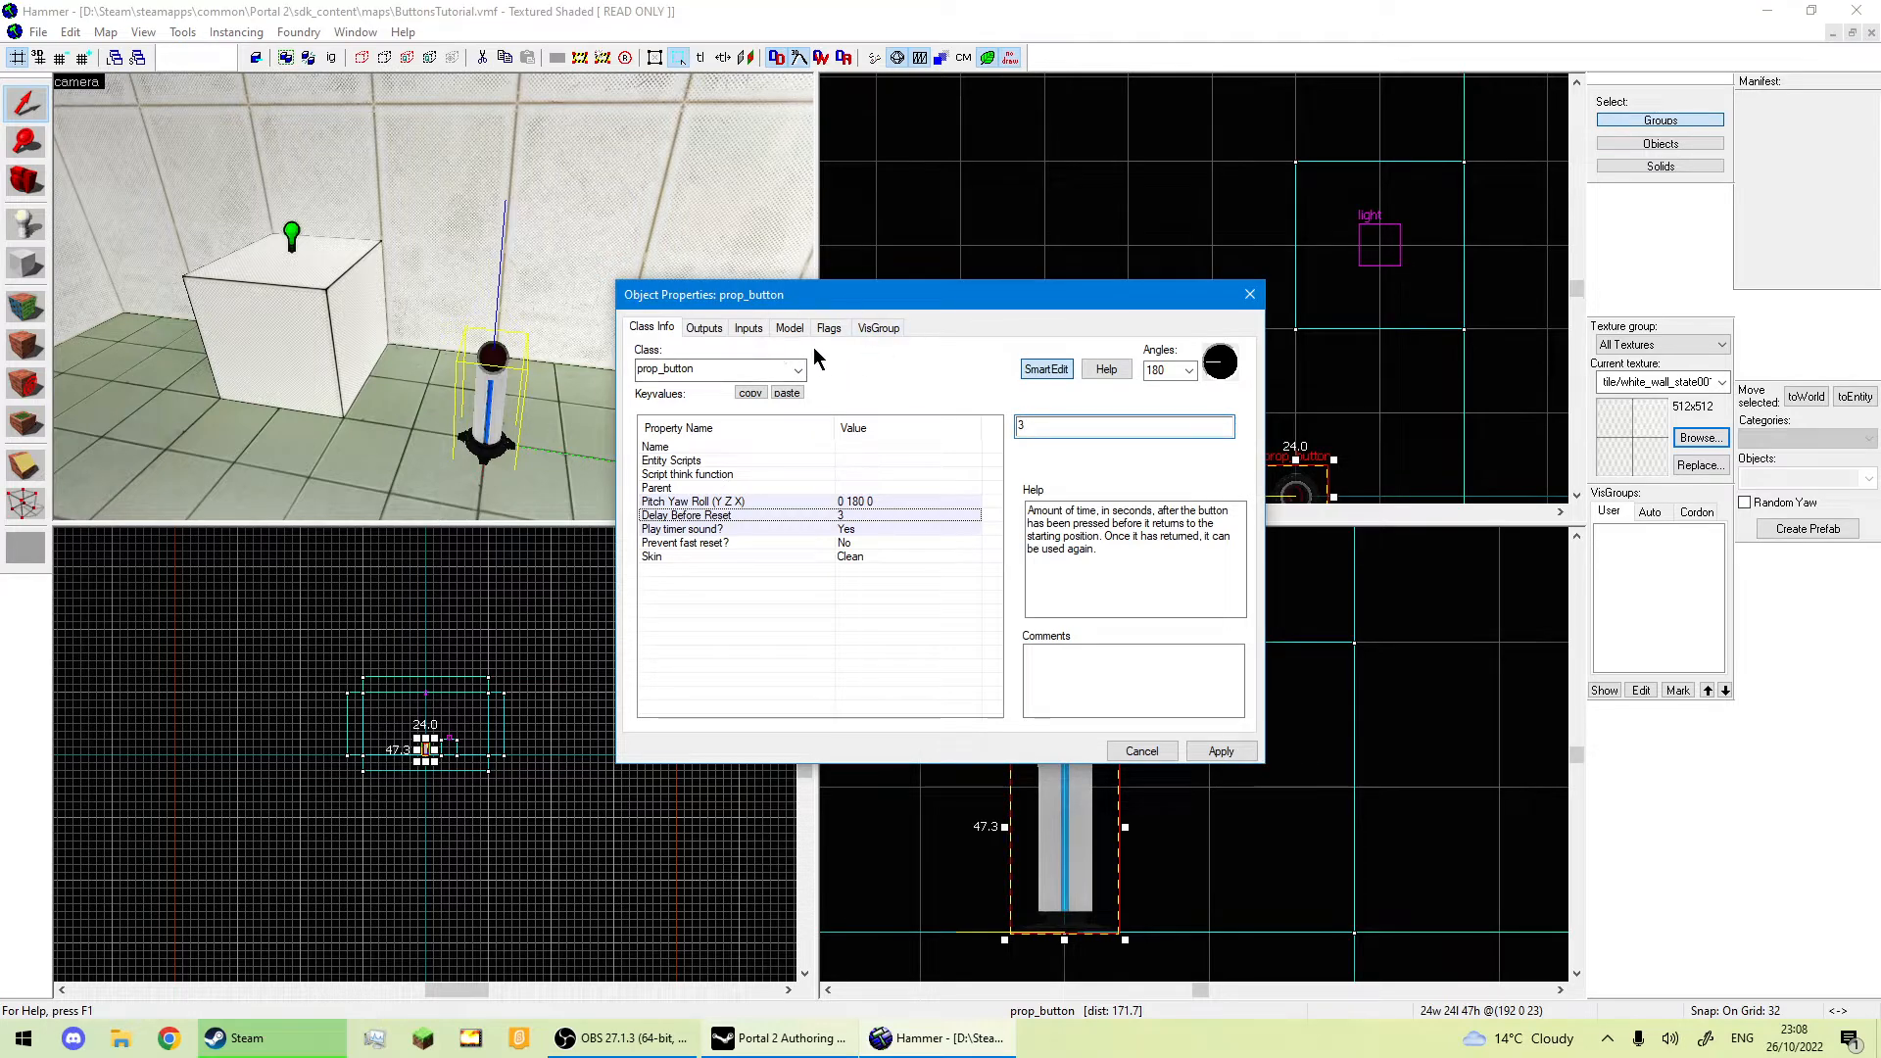
click(1235, 758)
Add an OnPressed output to the pedestal button and apply it without a target entity.
click(706, 331)
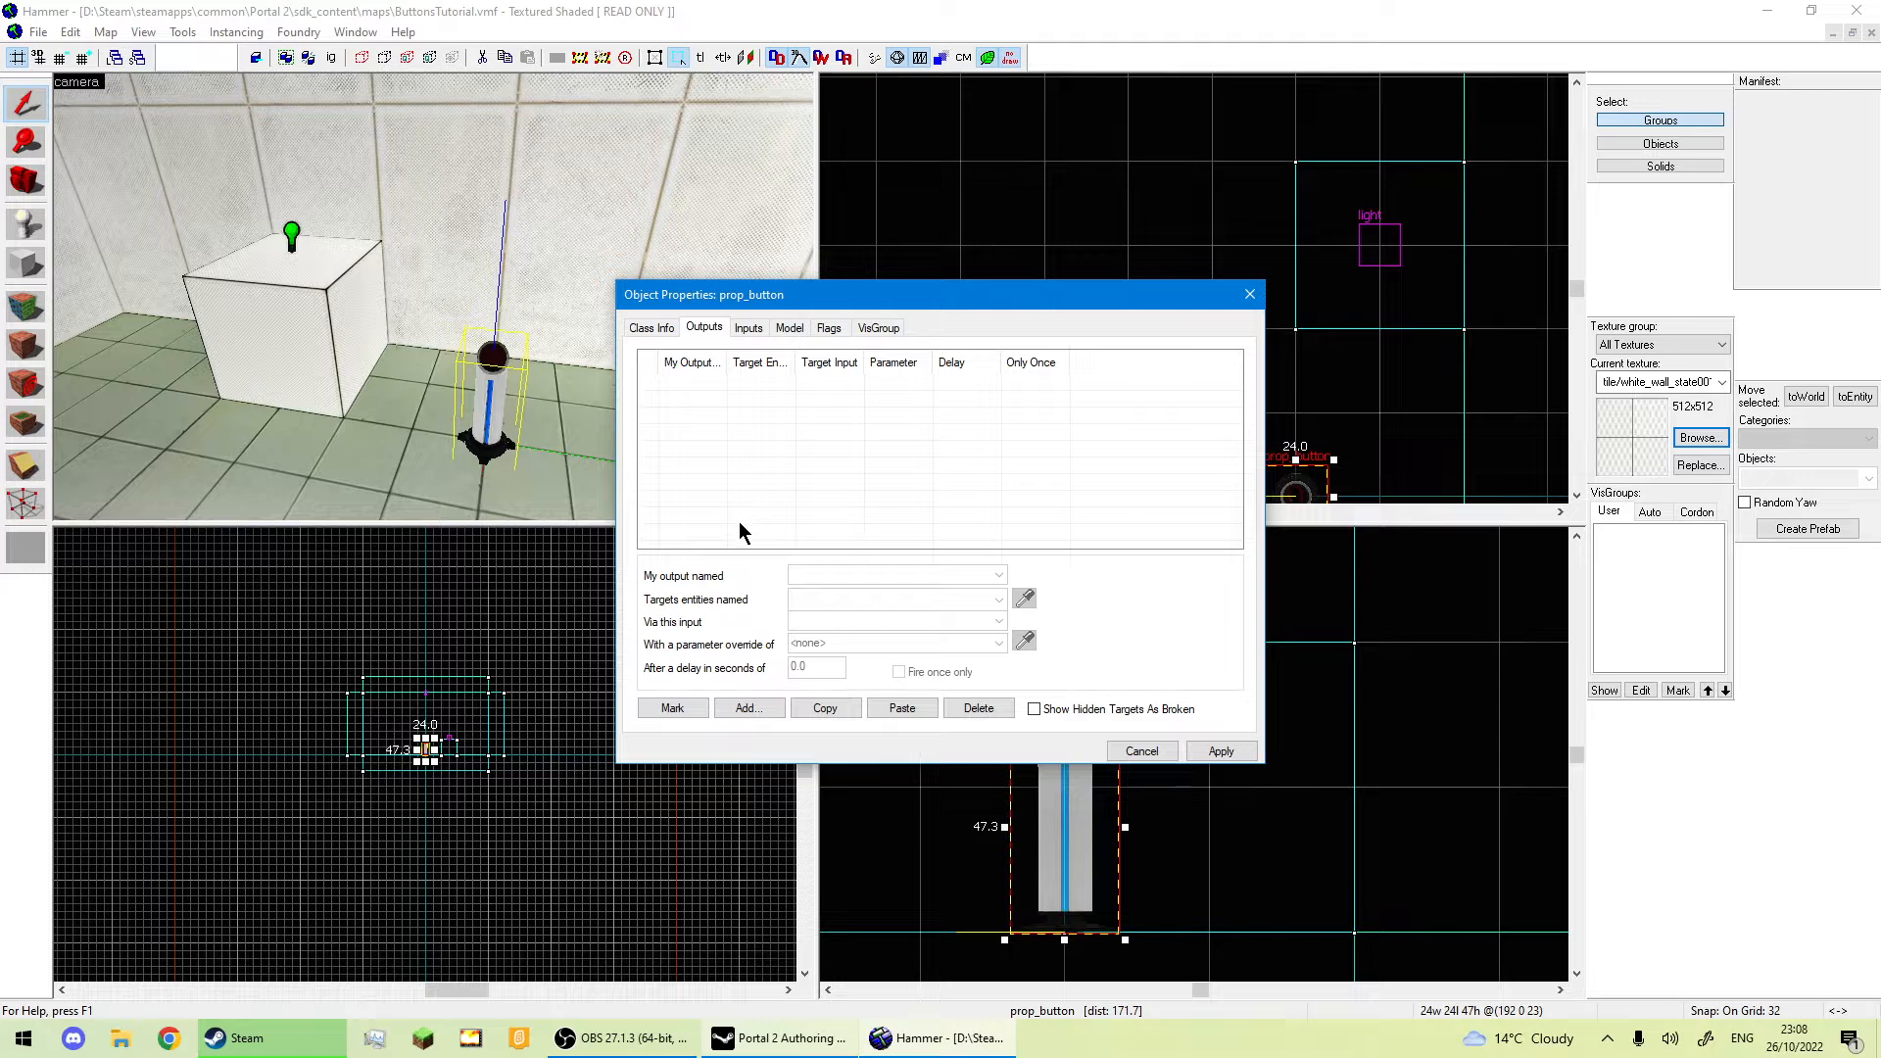
click(750, 710)
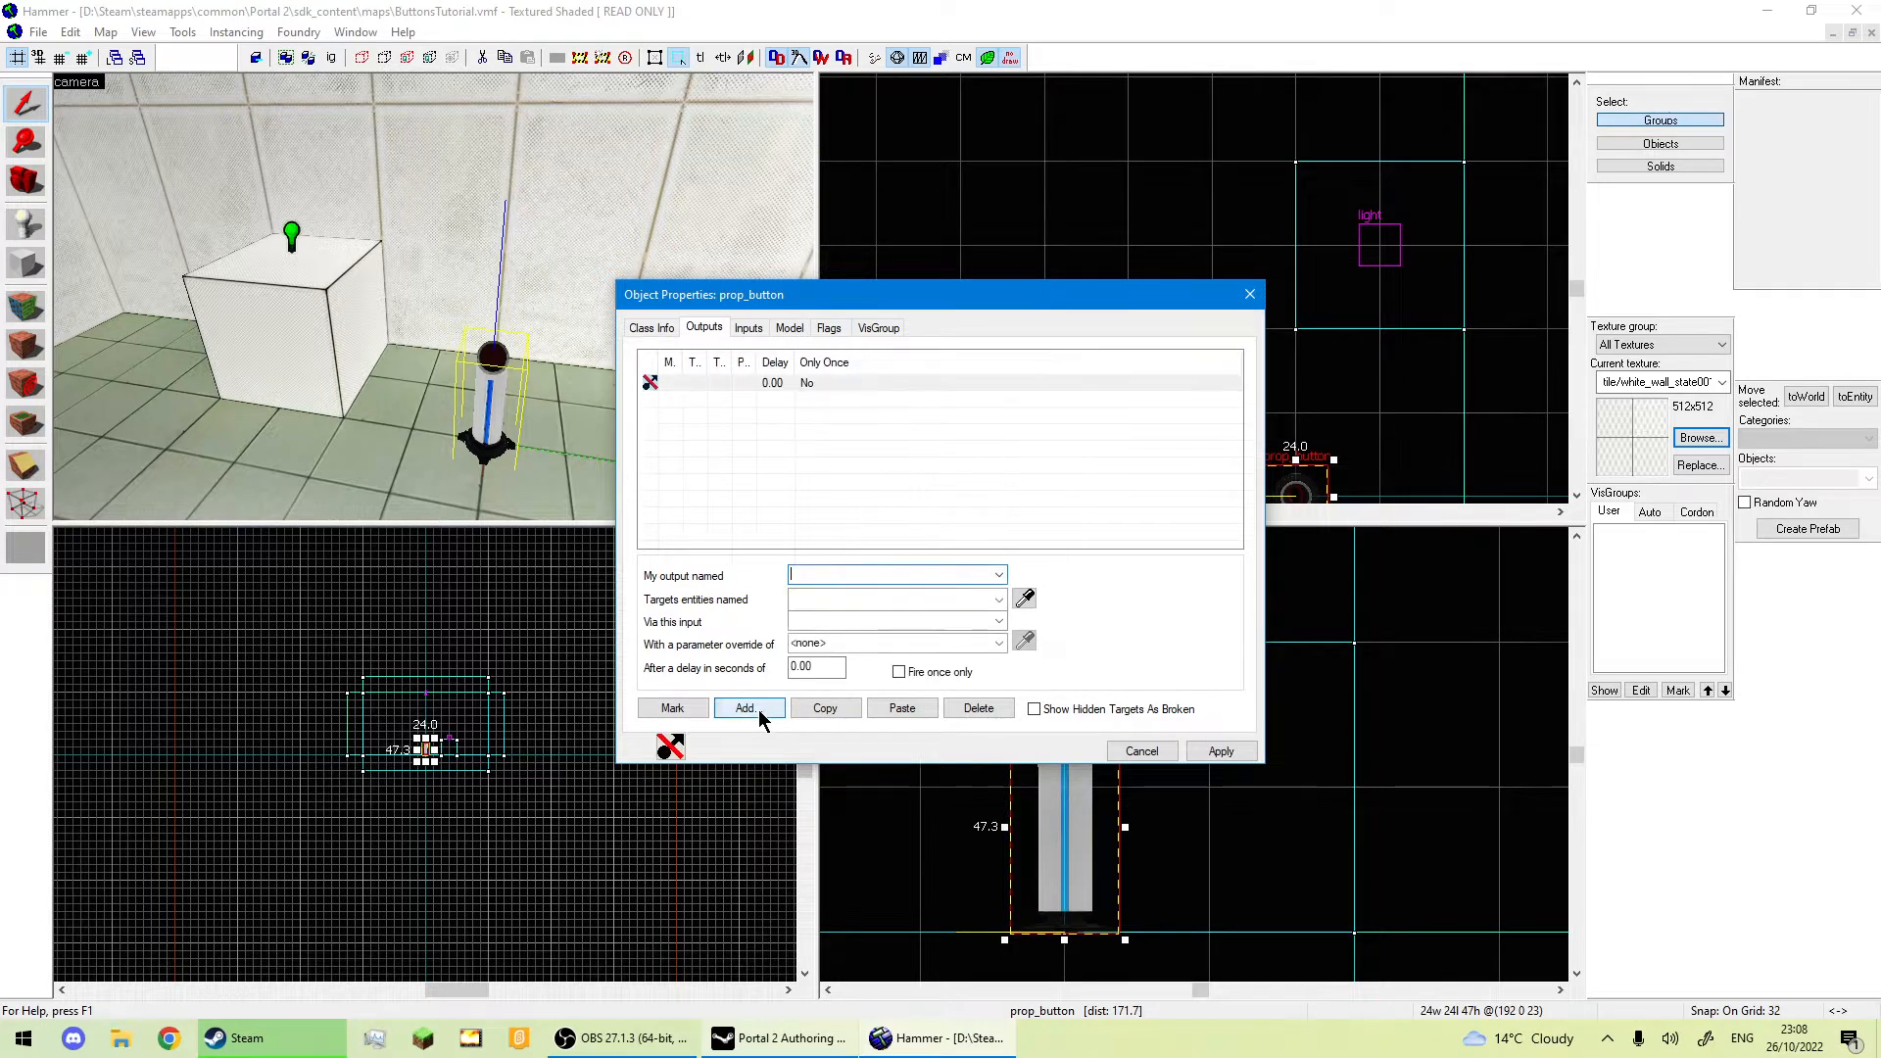
click(1006, 577)
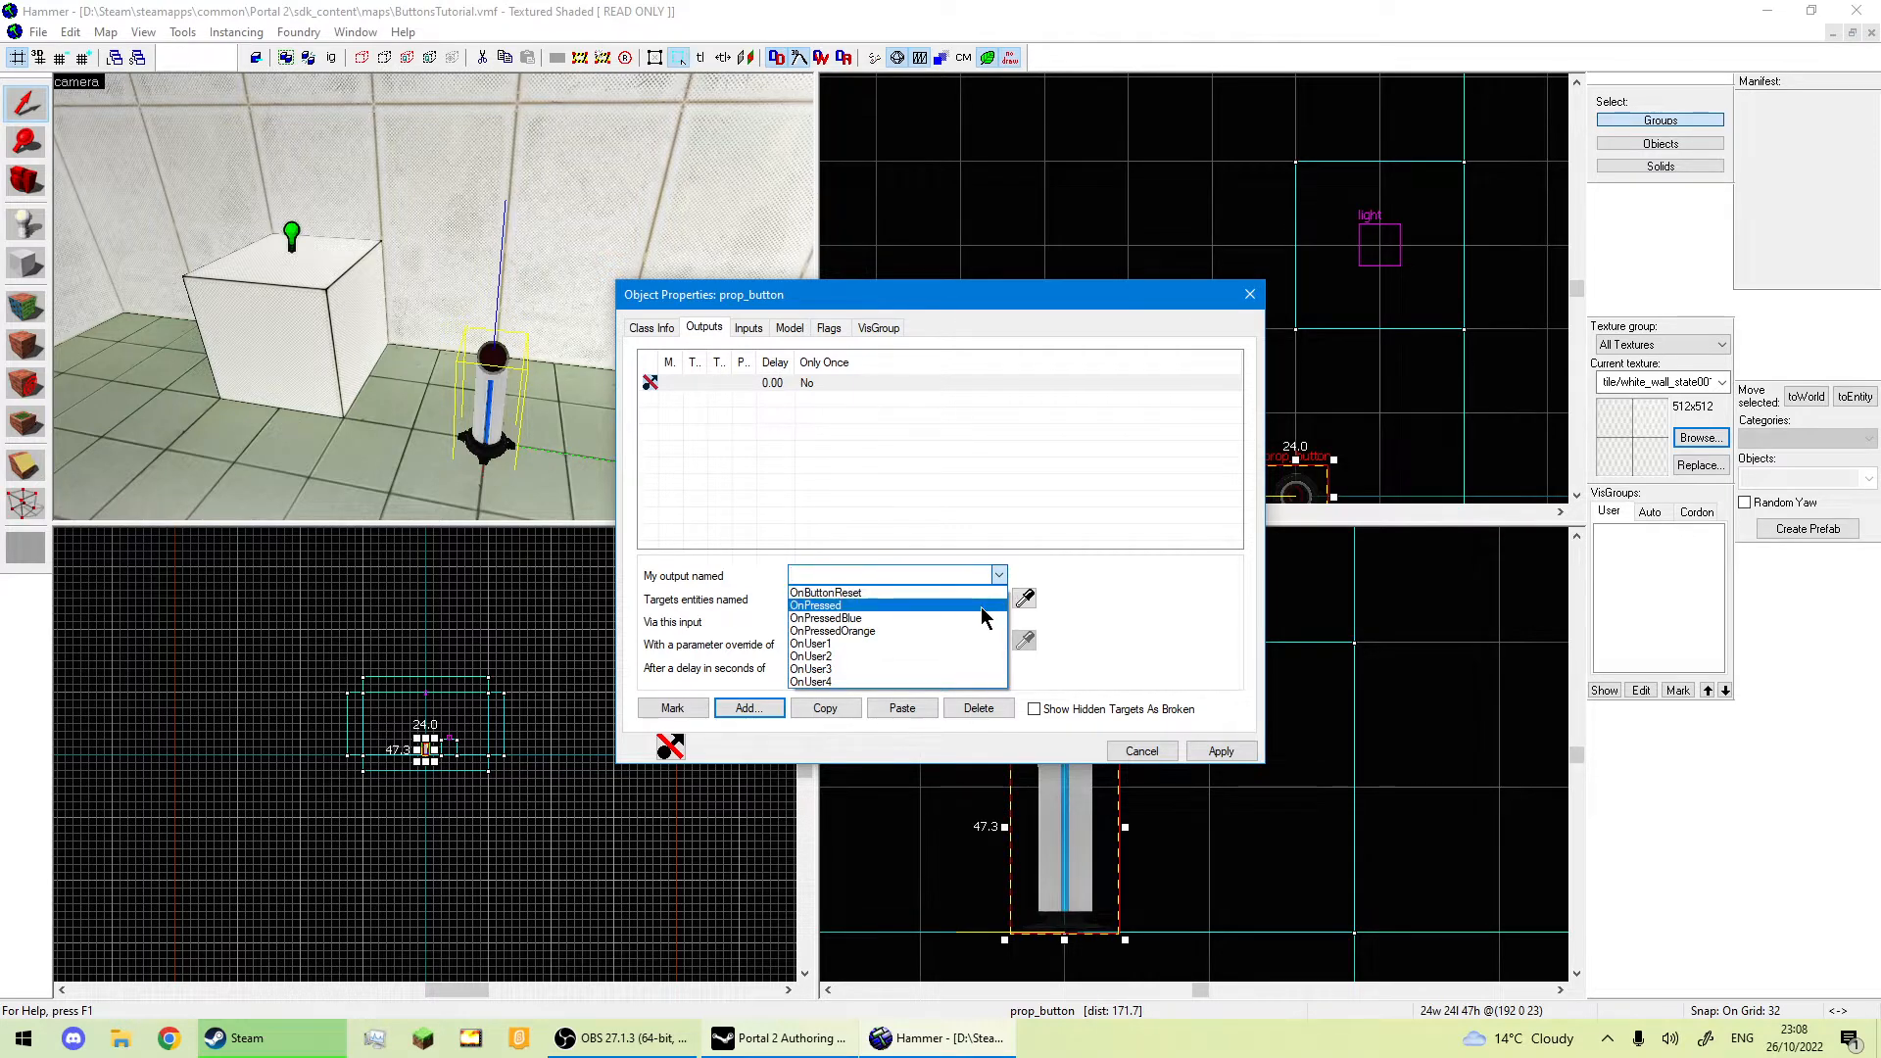
click(980, 608)
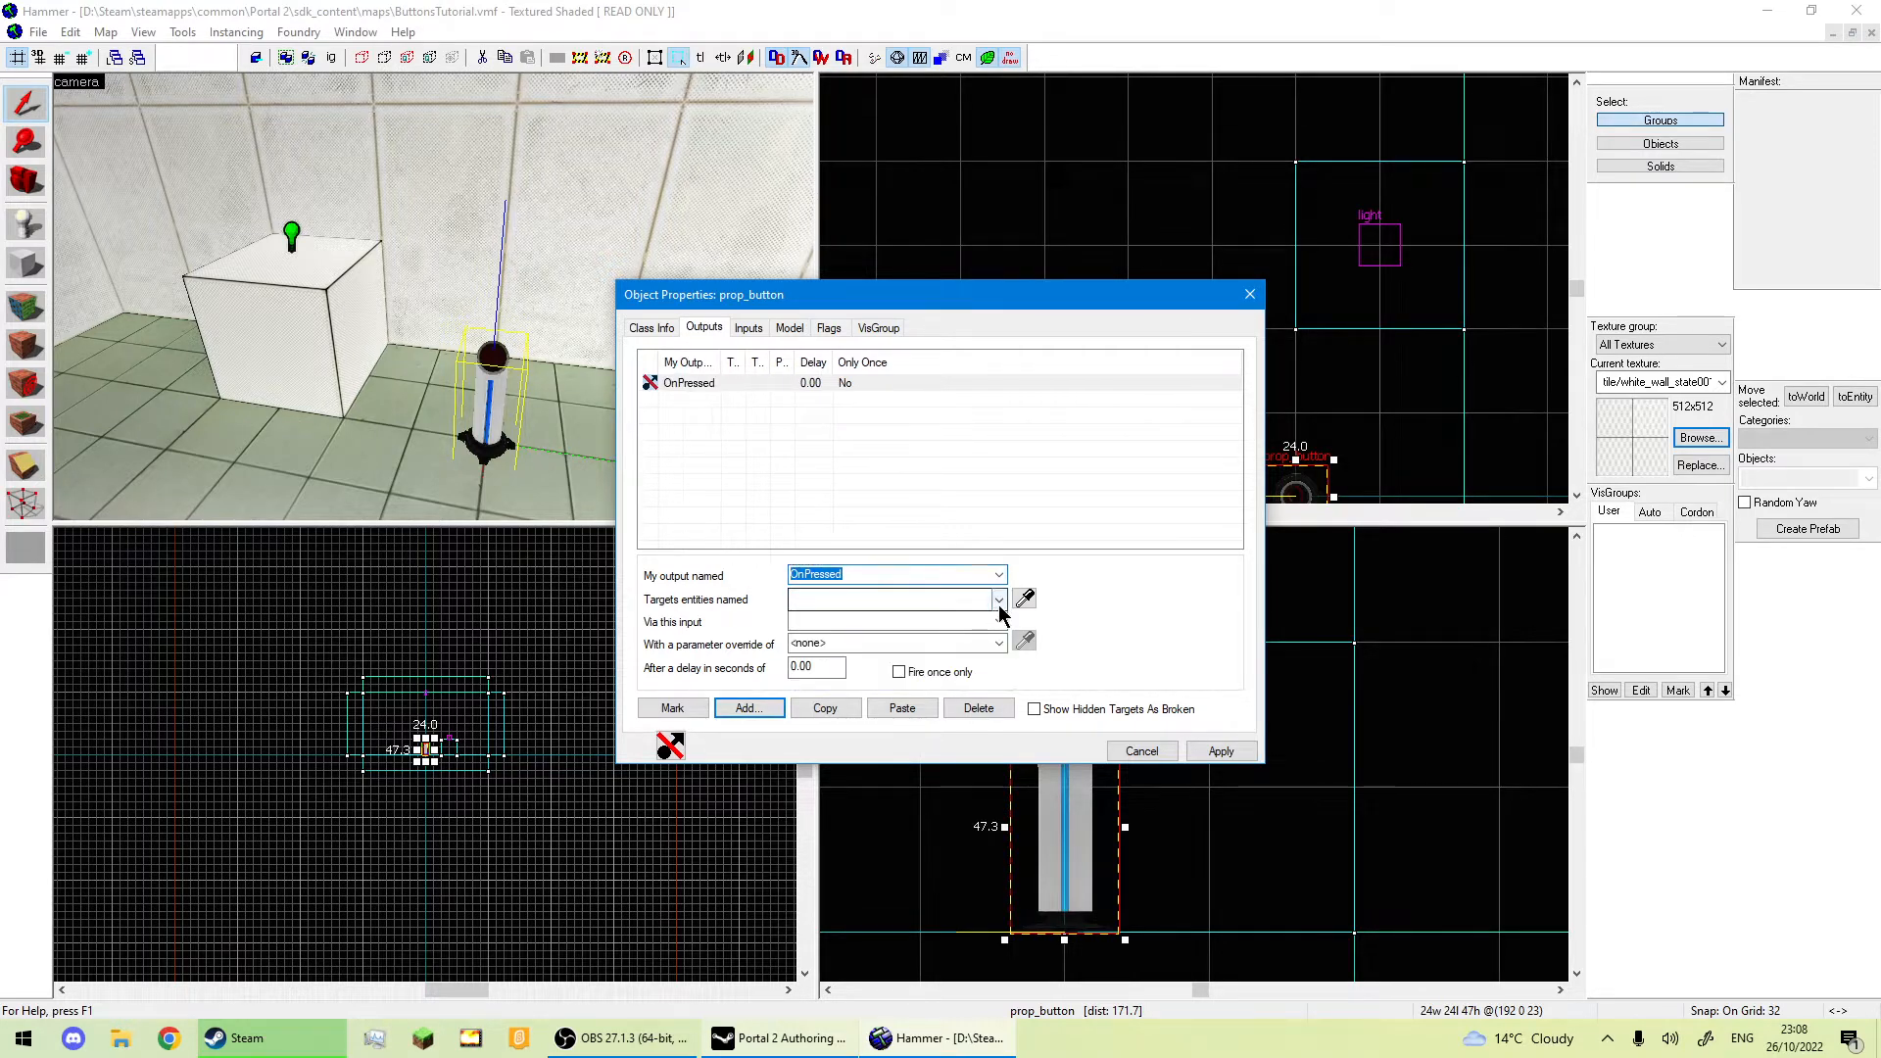
click(999, 600)
click(1000, 600)
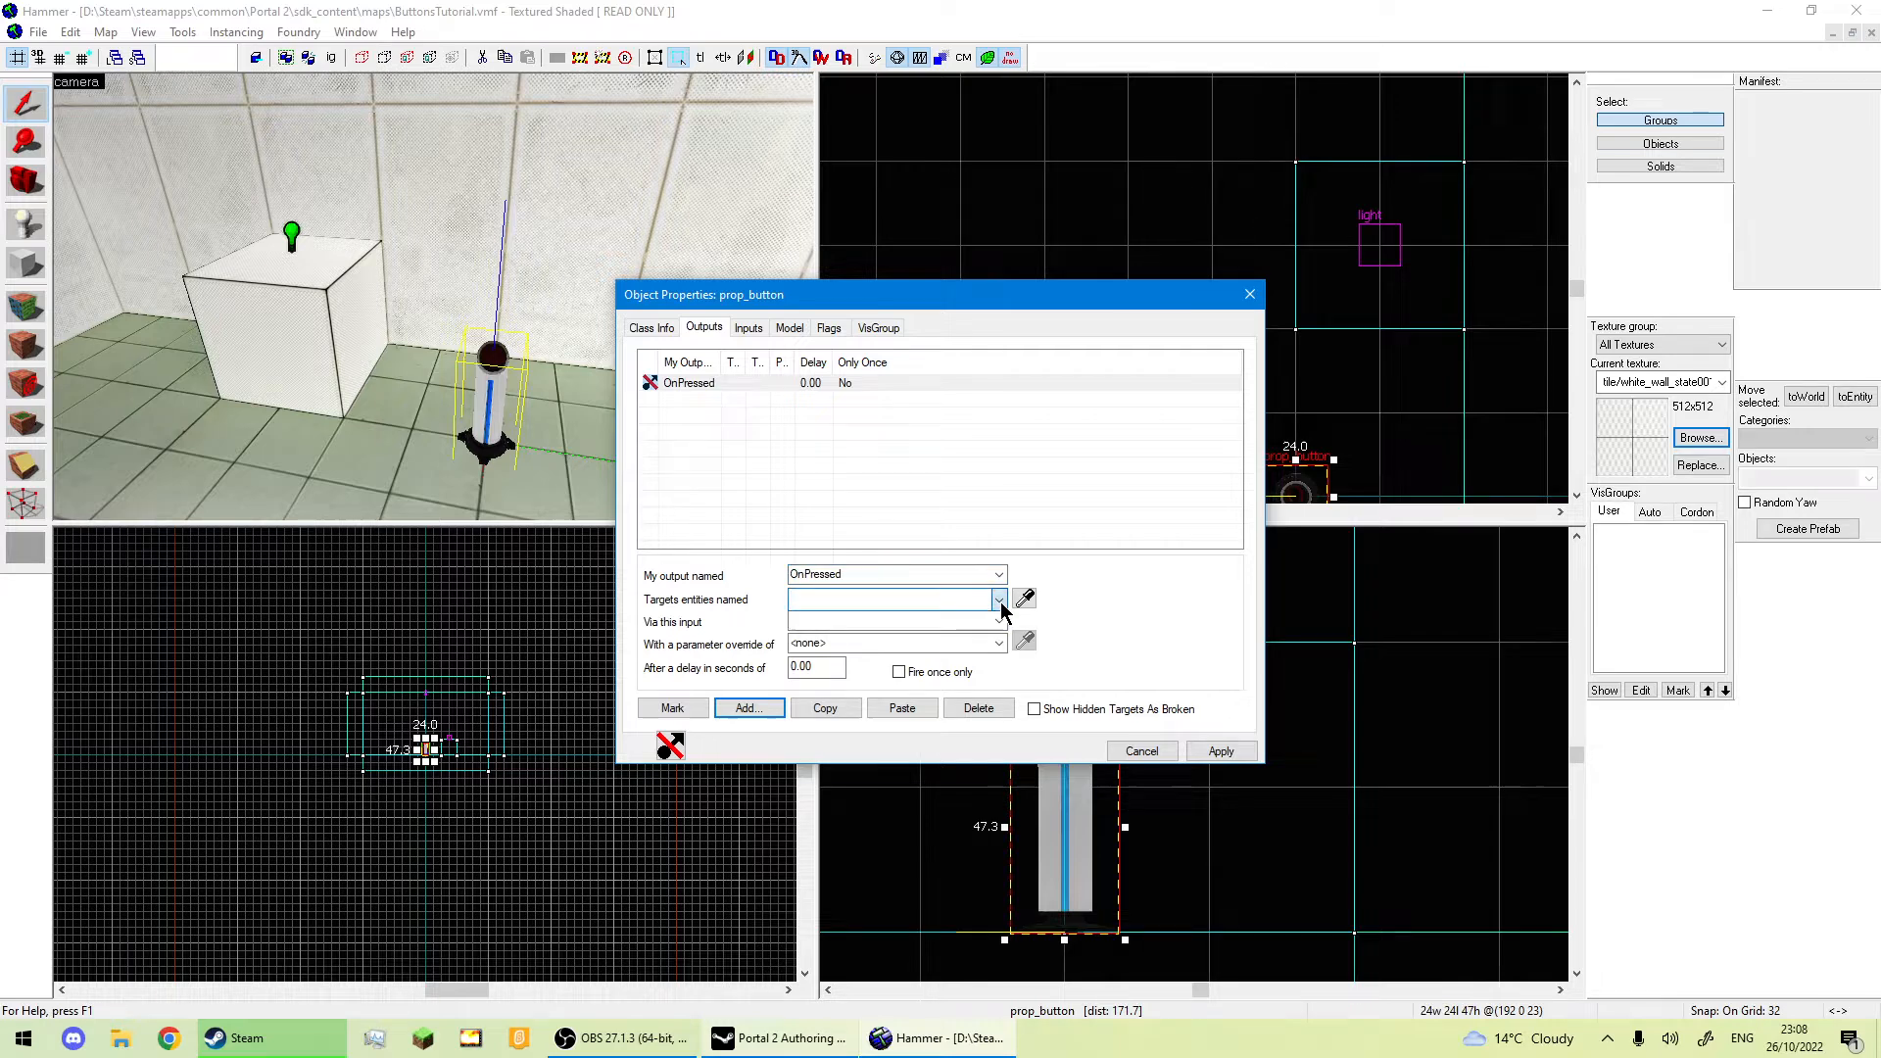
click(1220, 752)
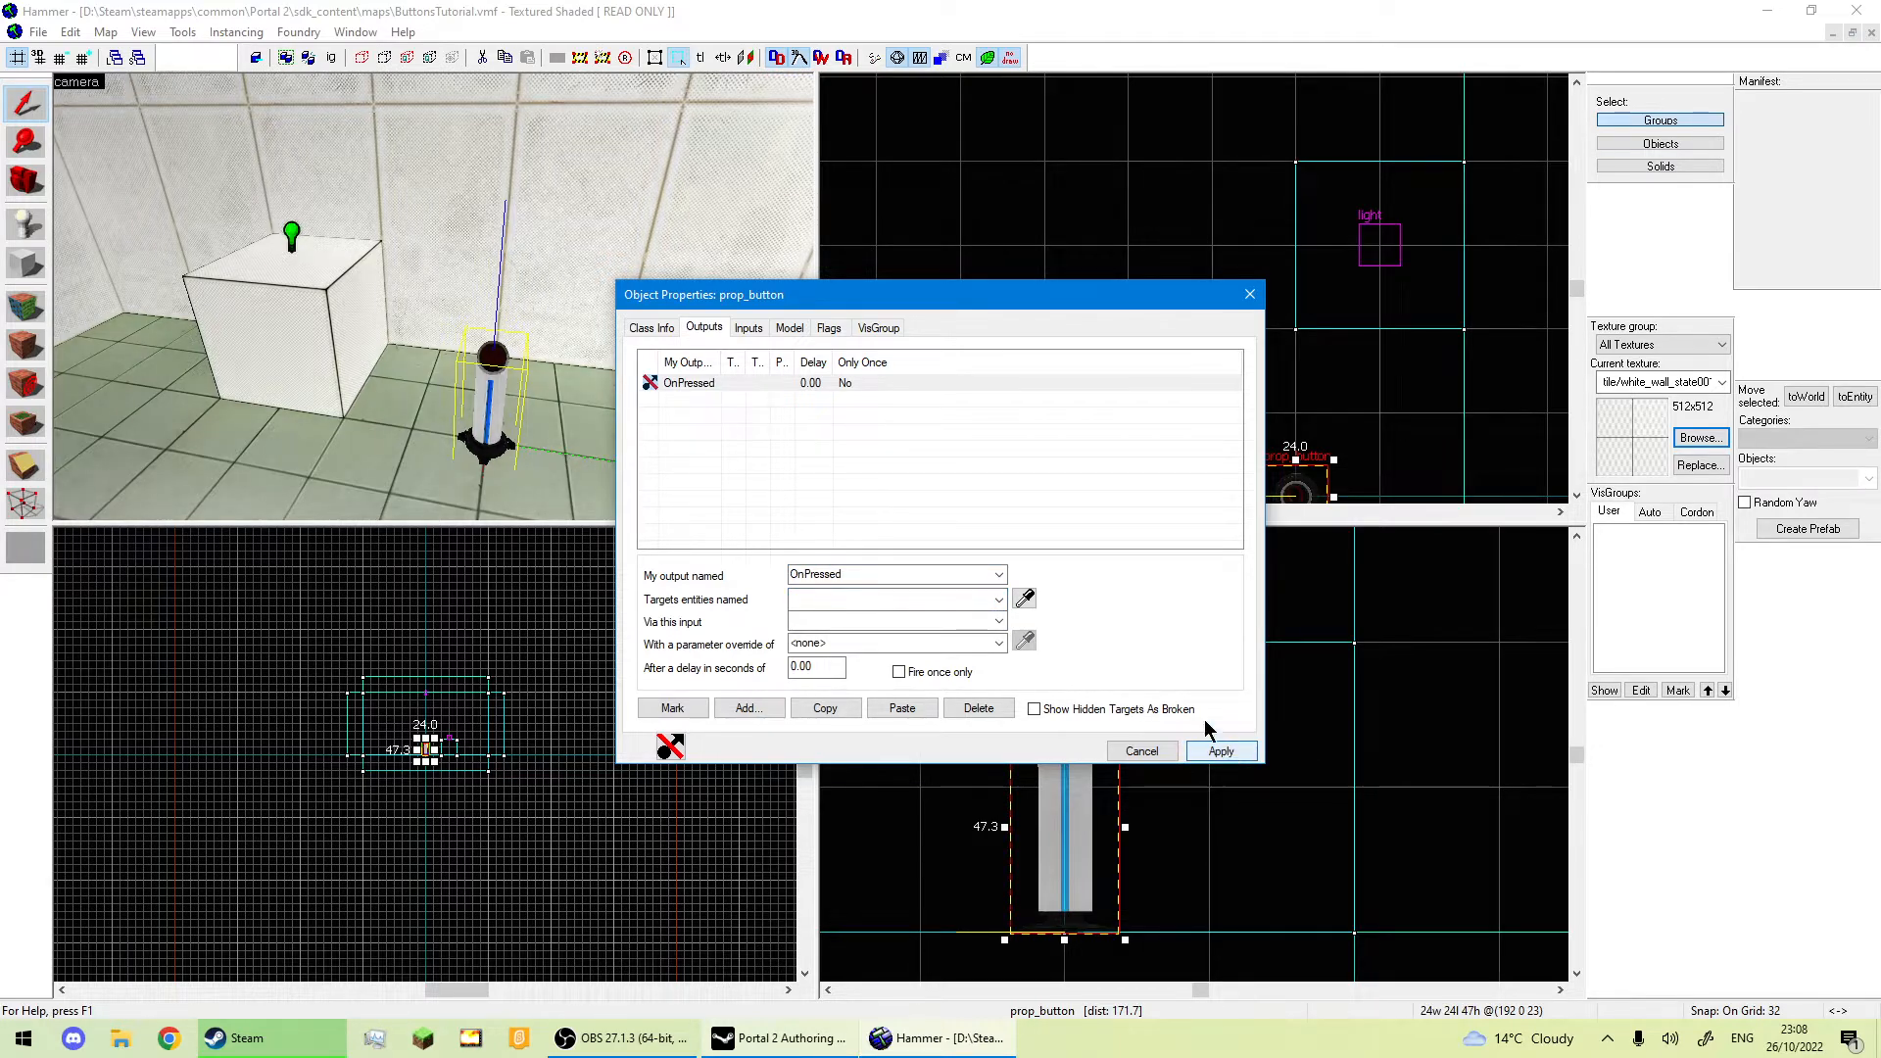
Name the green light above the cube block Light_Indicator and apply the change.
click(418, 285)
click(292, 238)
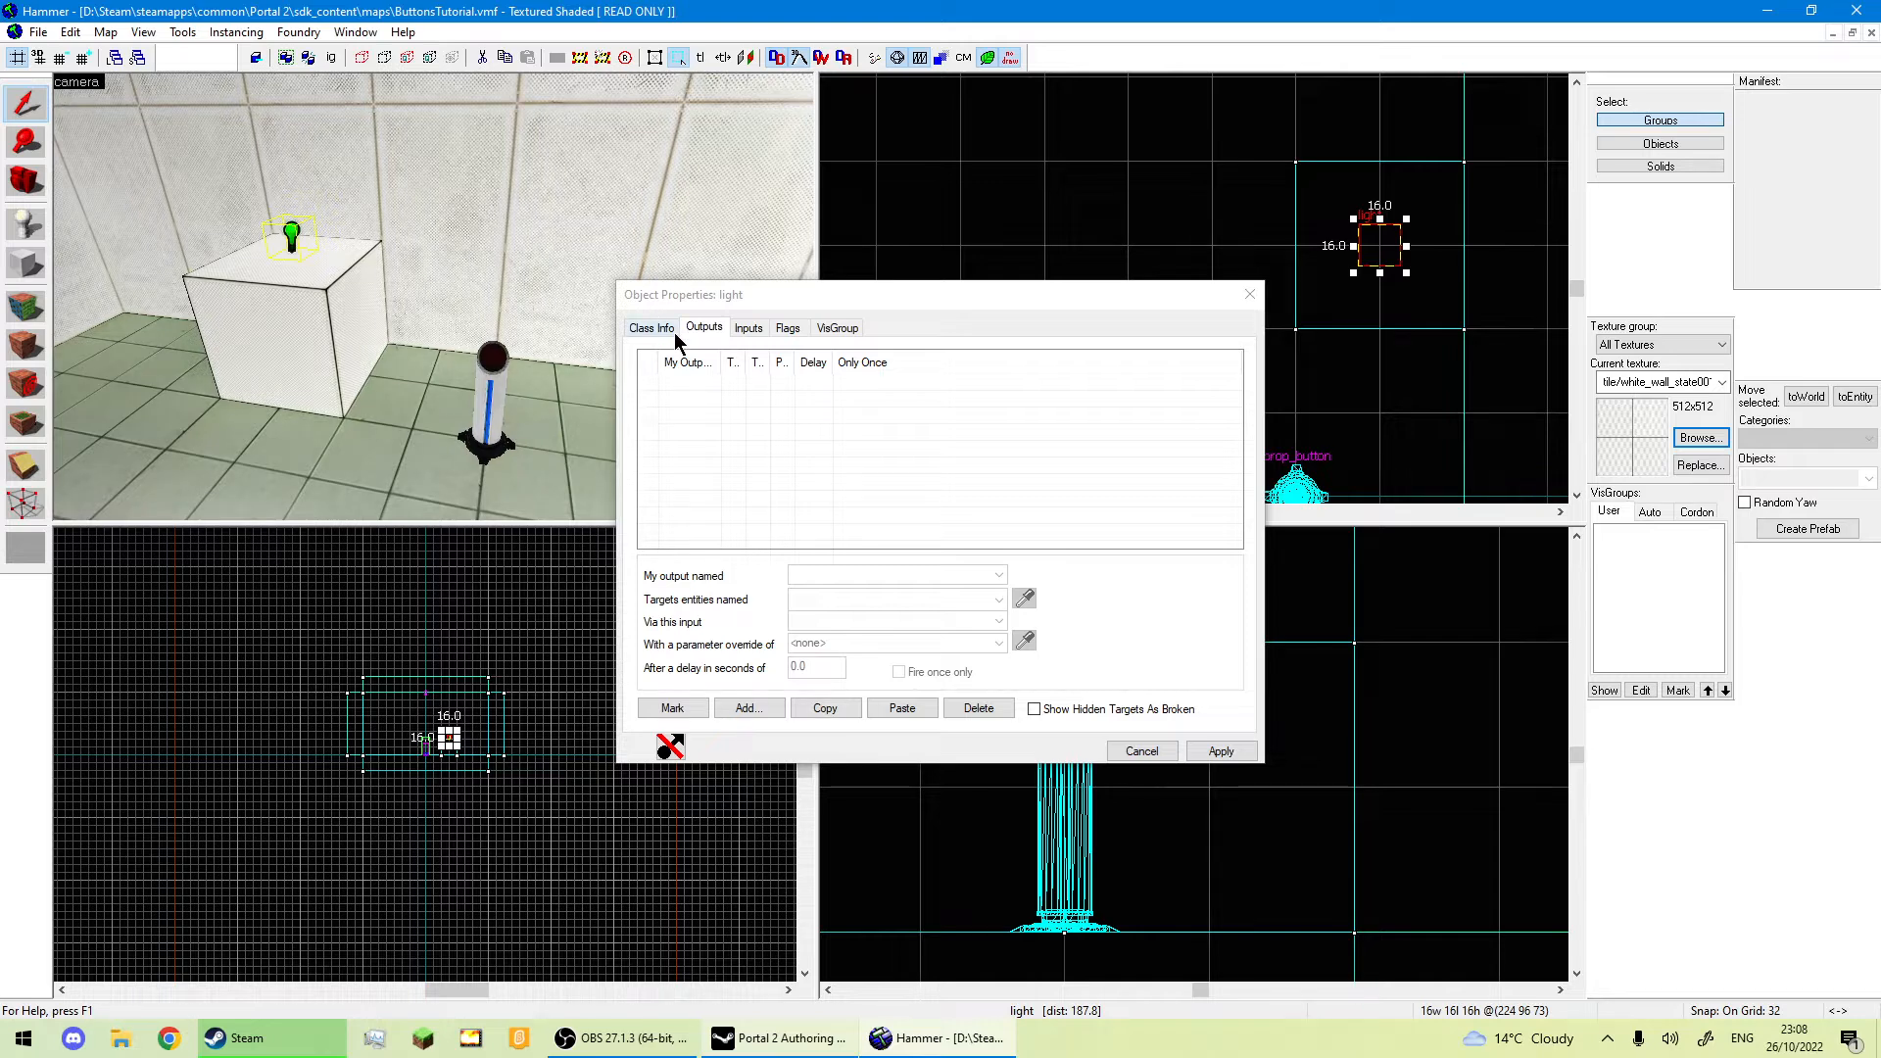
click(489, 394)
click(291, 236)
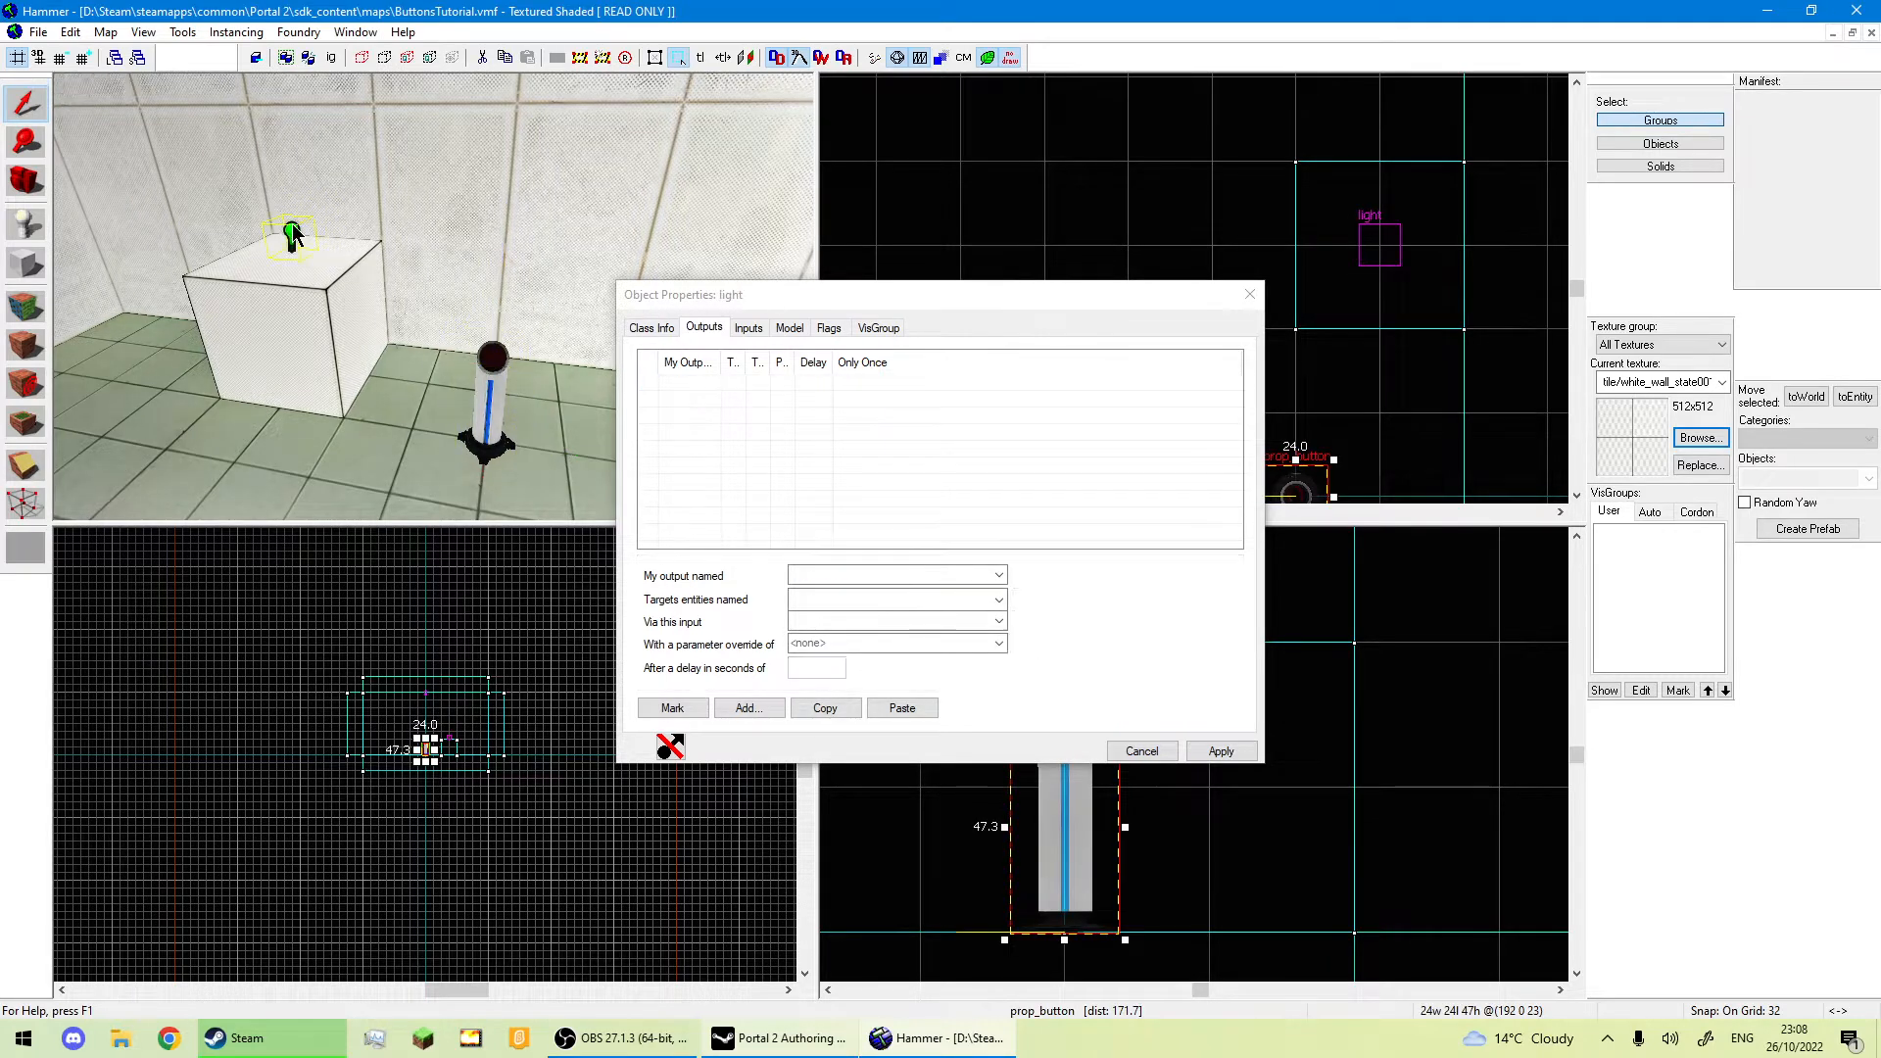
click(654, 329)
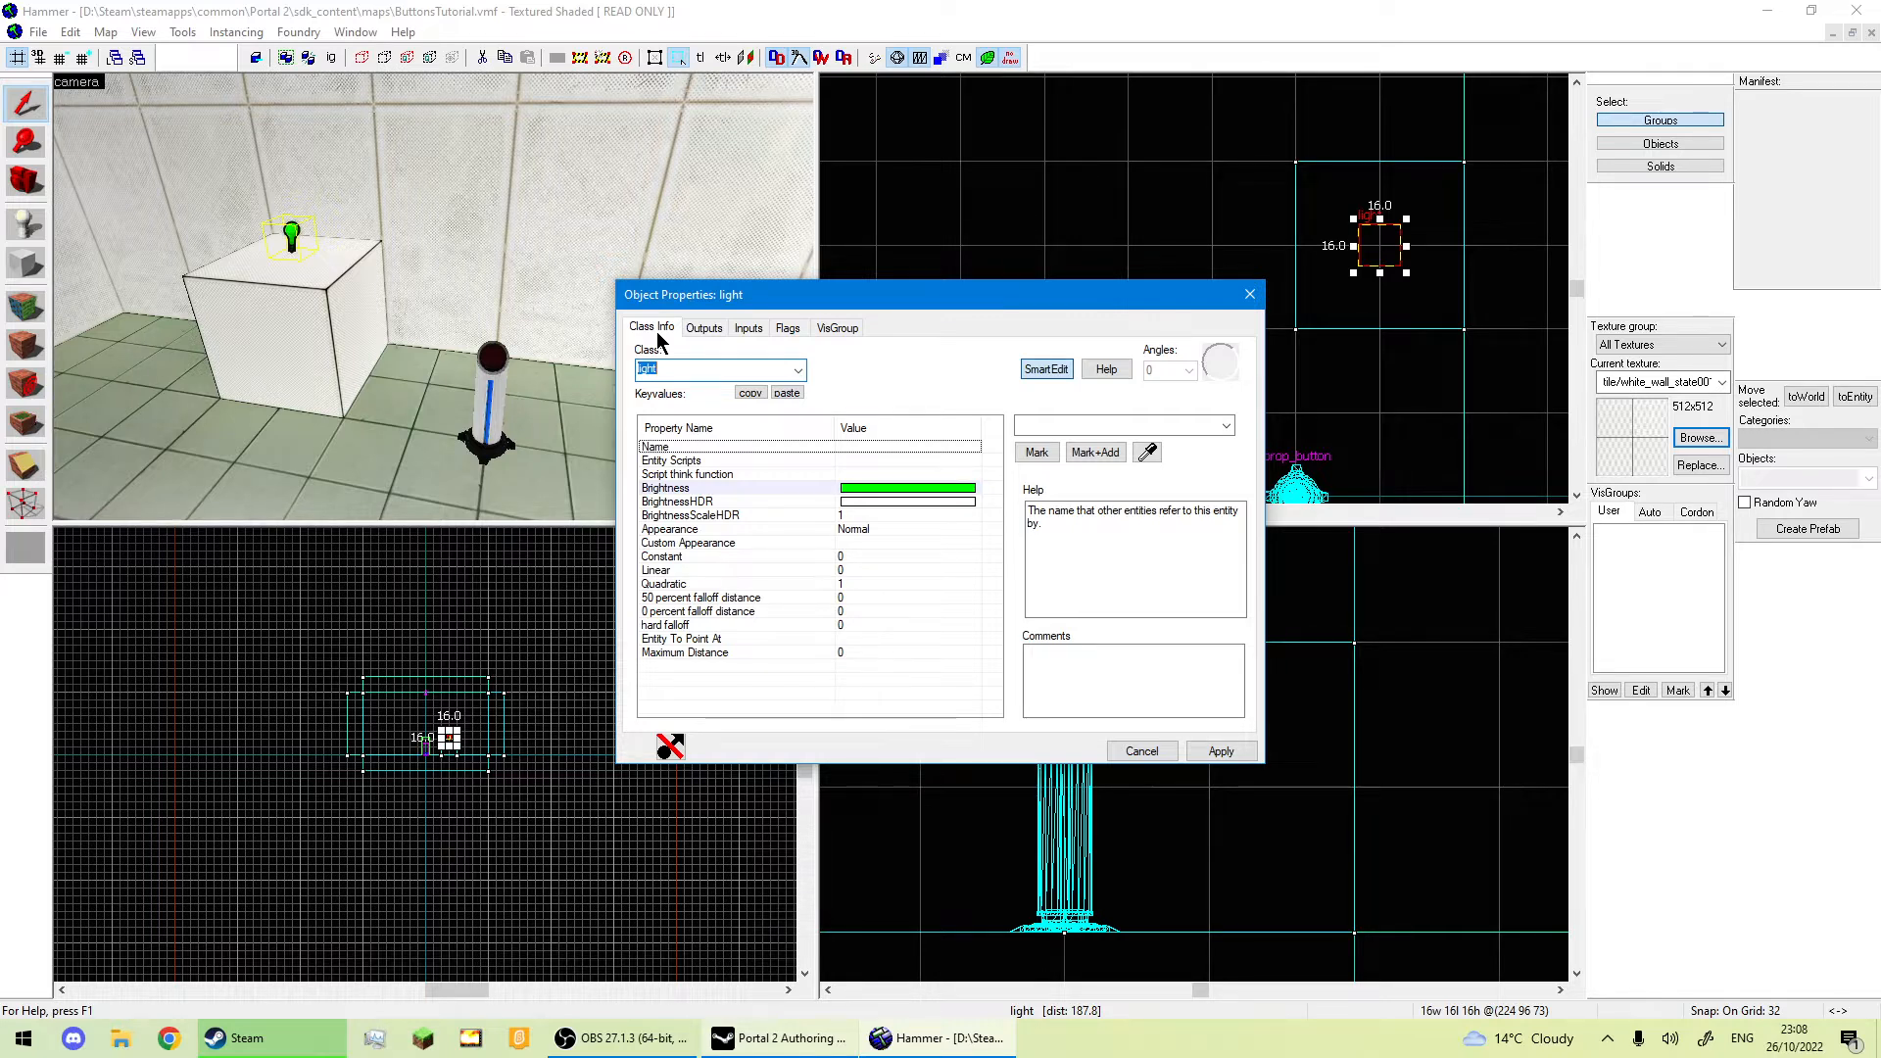
click(1025, 423)
text(Li)
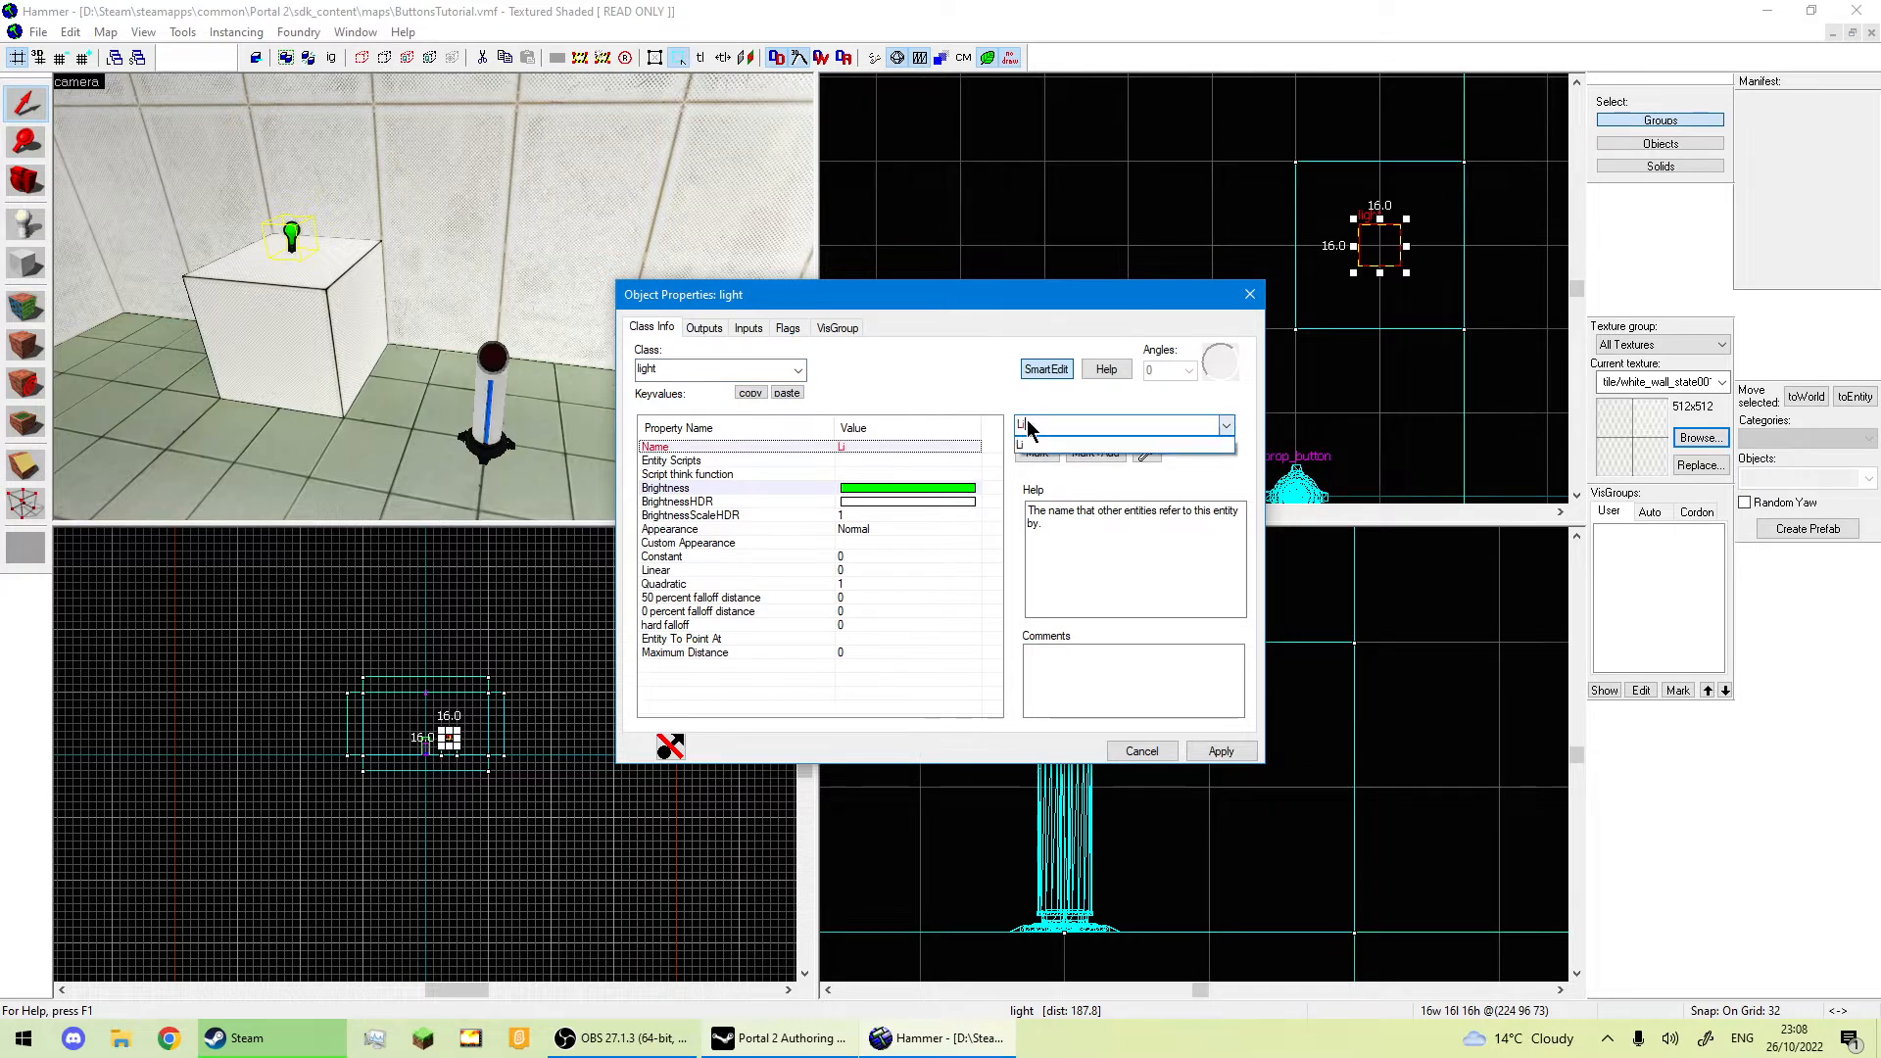
text(ght_l)
click(1099, 445)
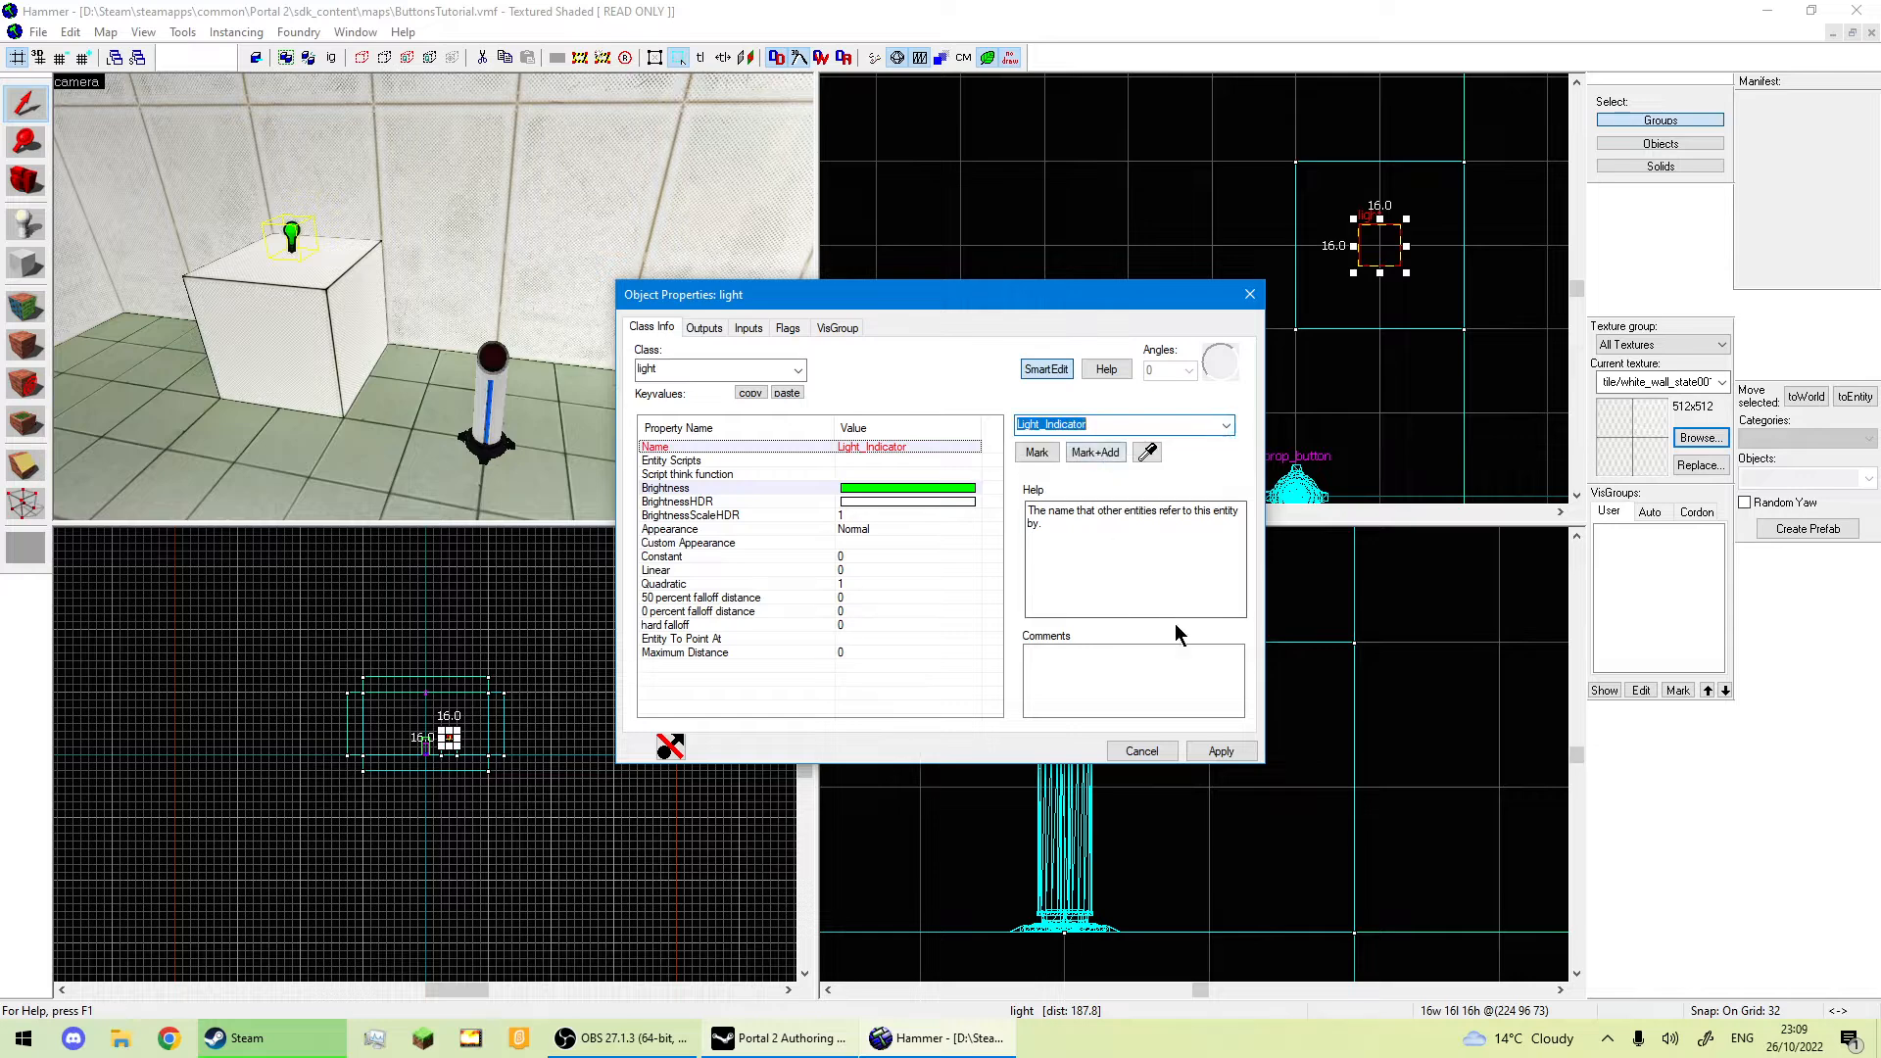
click(1220, 750)
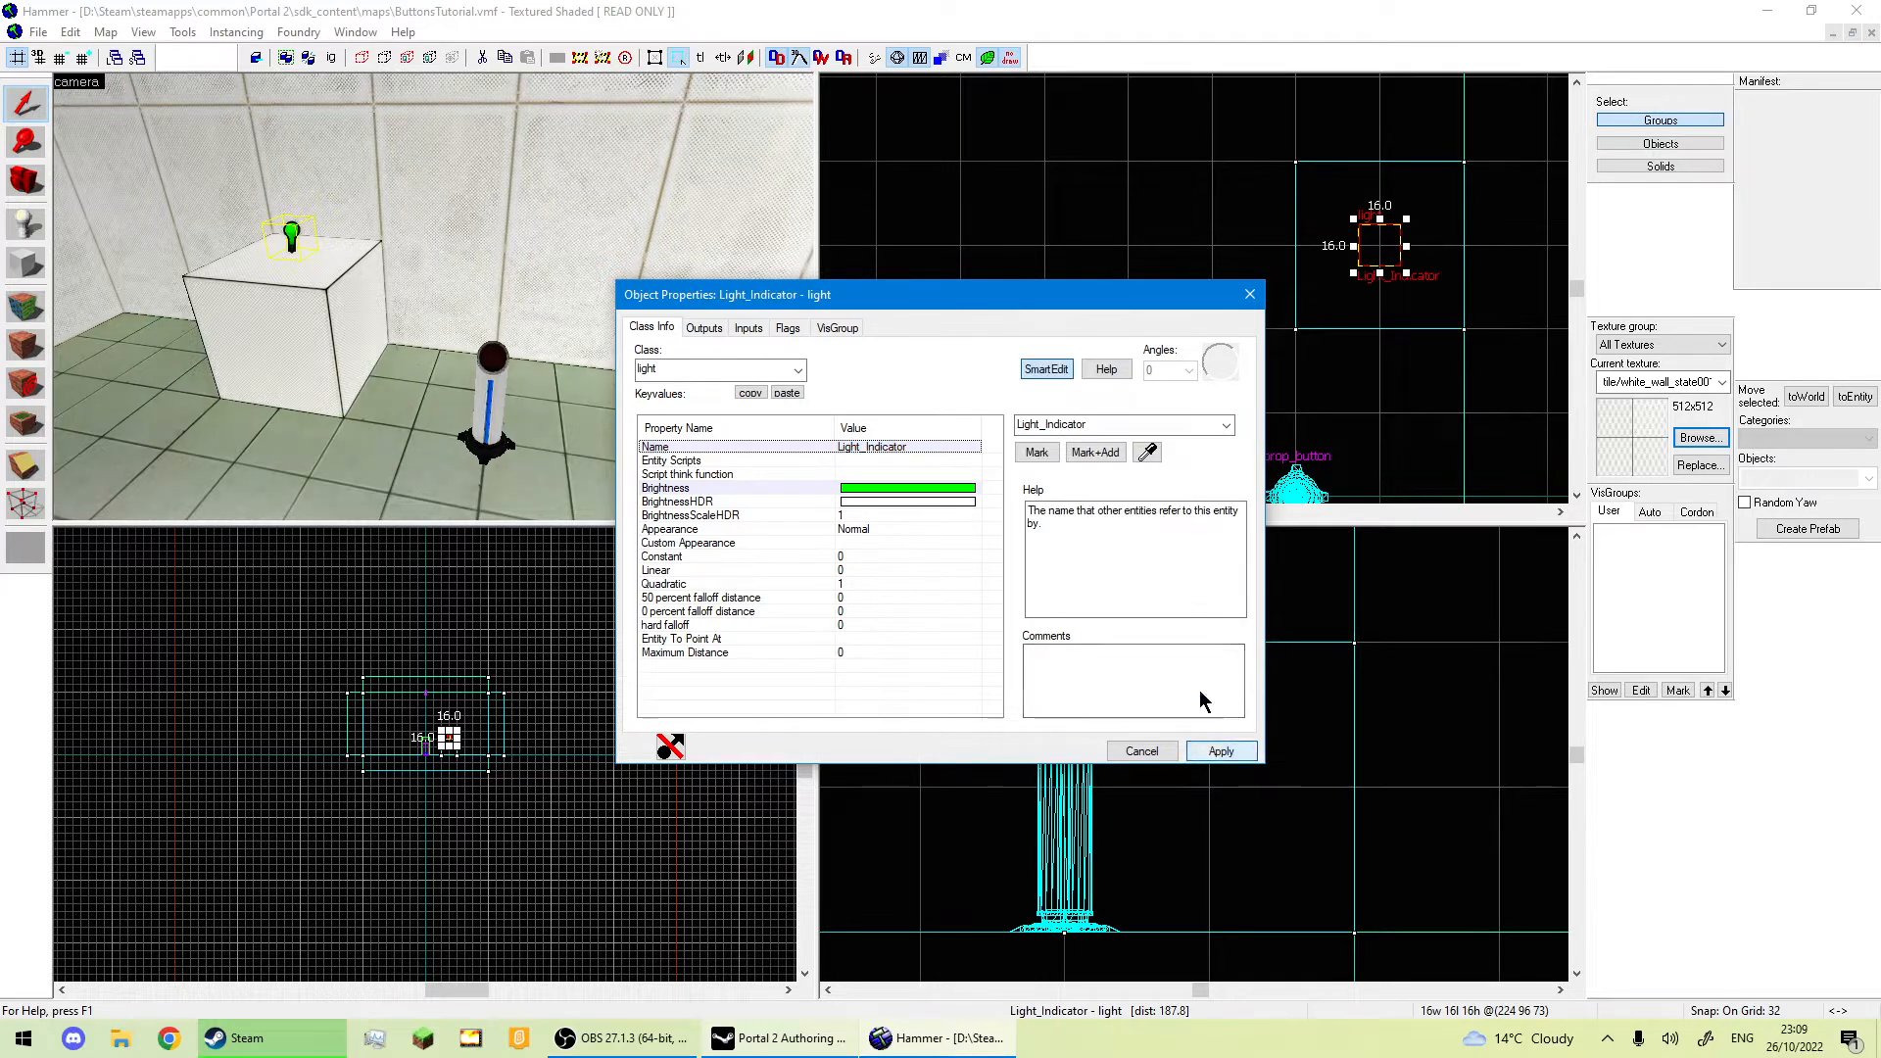
Make the pedestal button's OnPressed output target Light_Indicator via the TurnOn input, and apply it.
click(490, 406)
click(718, 319)
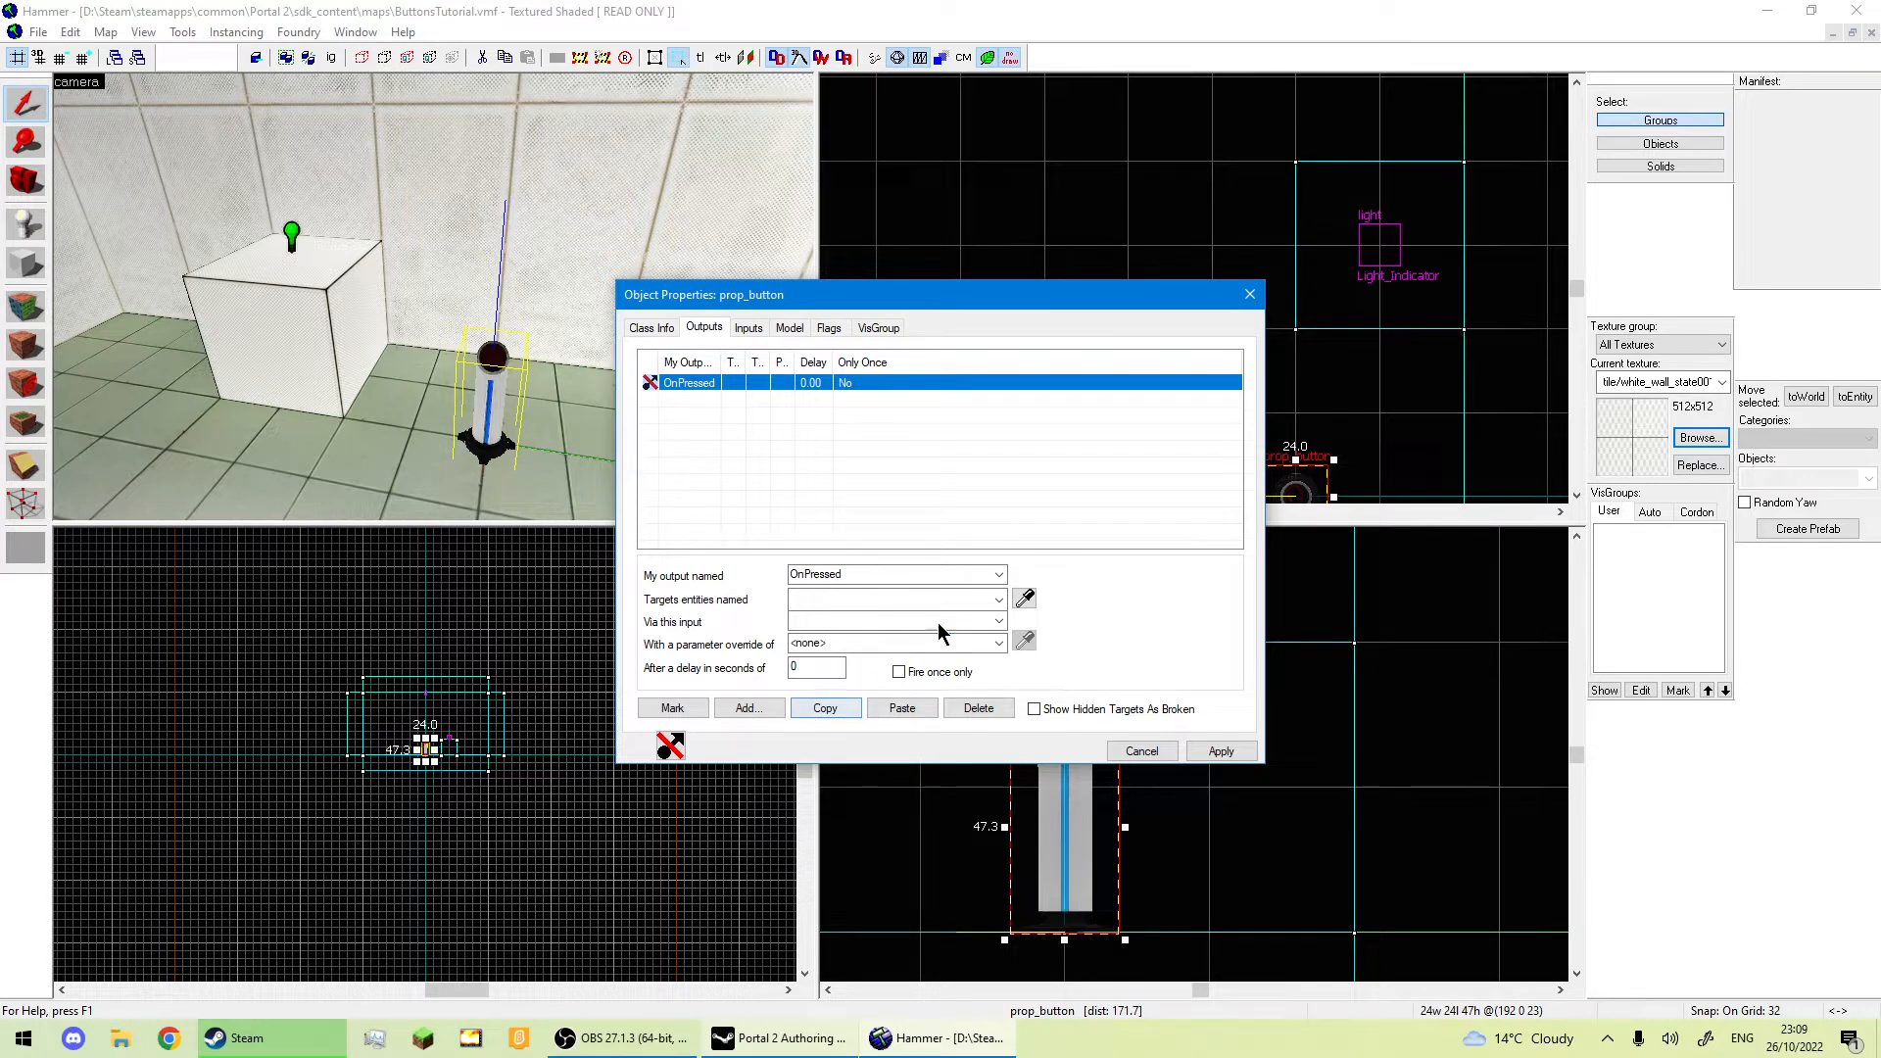
click(998, 598)
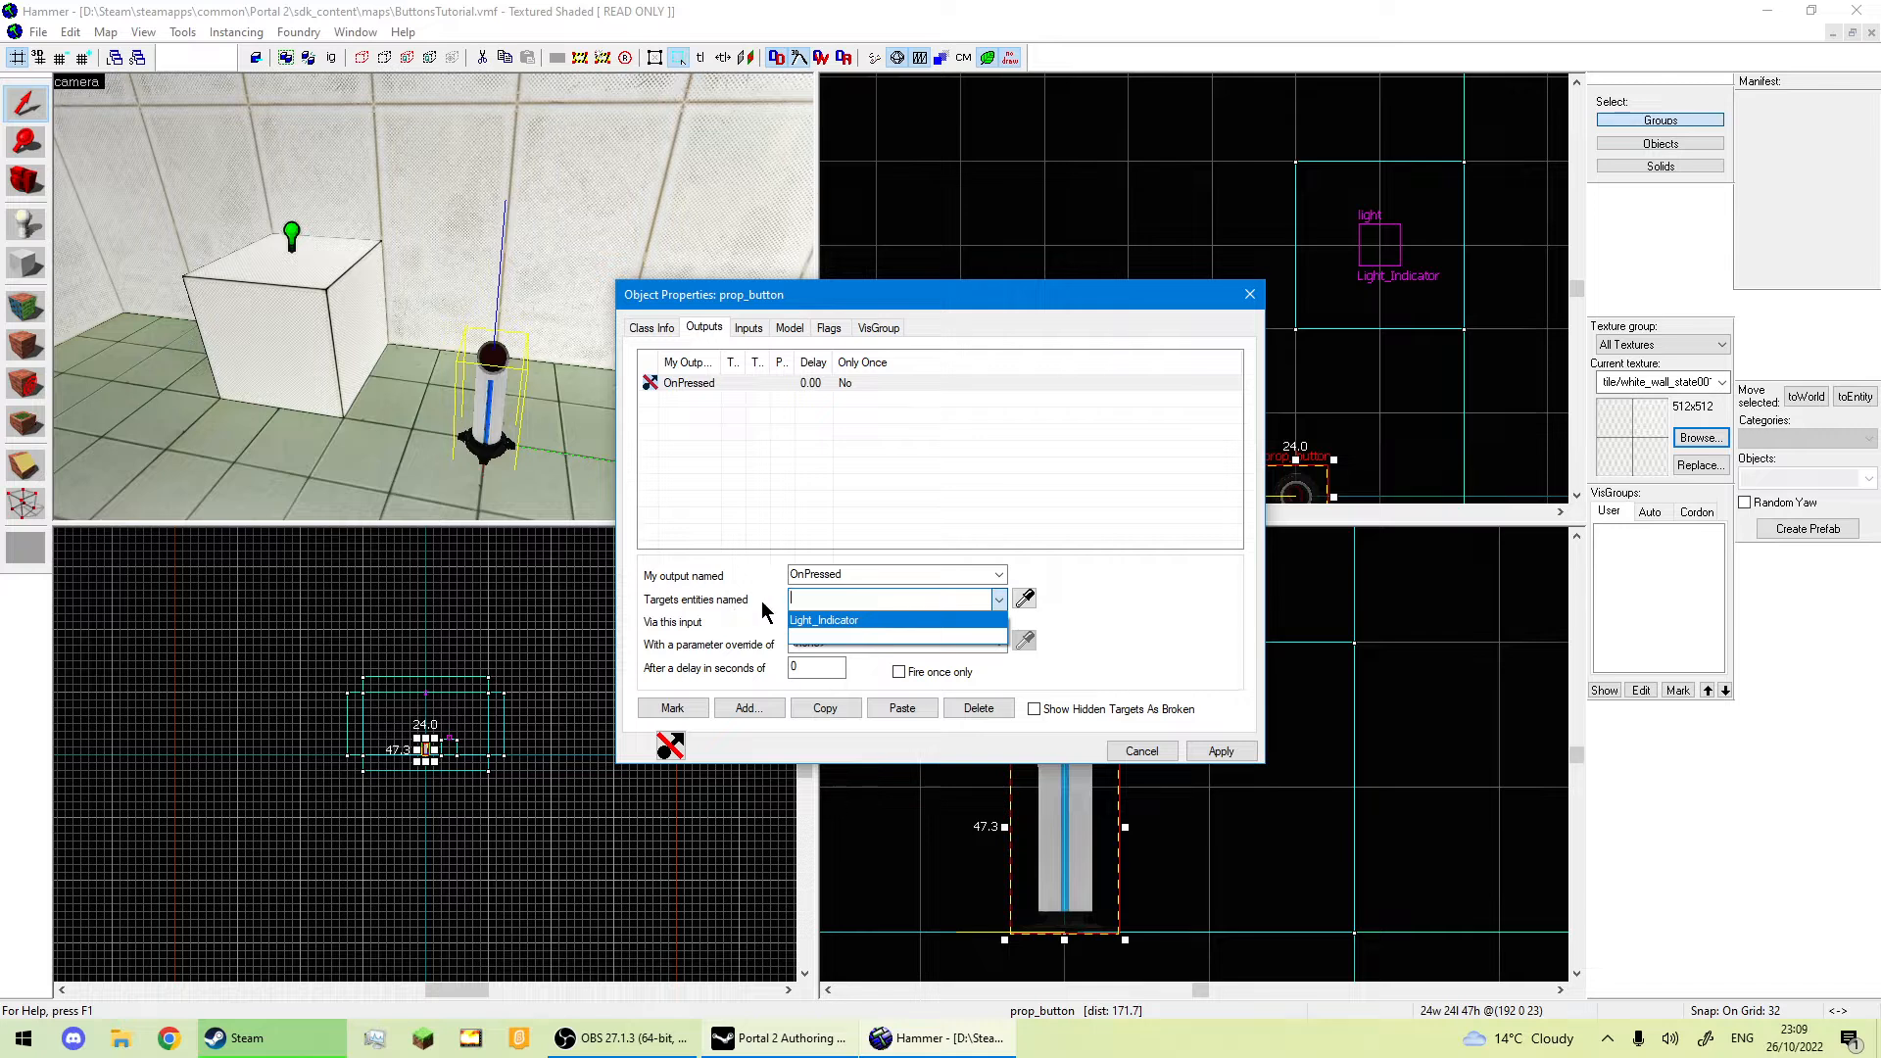
click(820, 622)
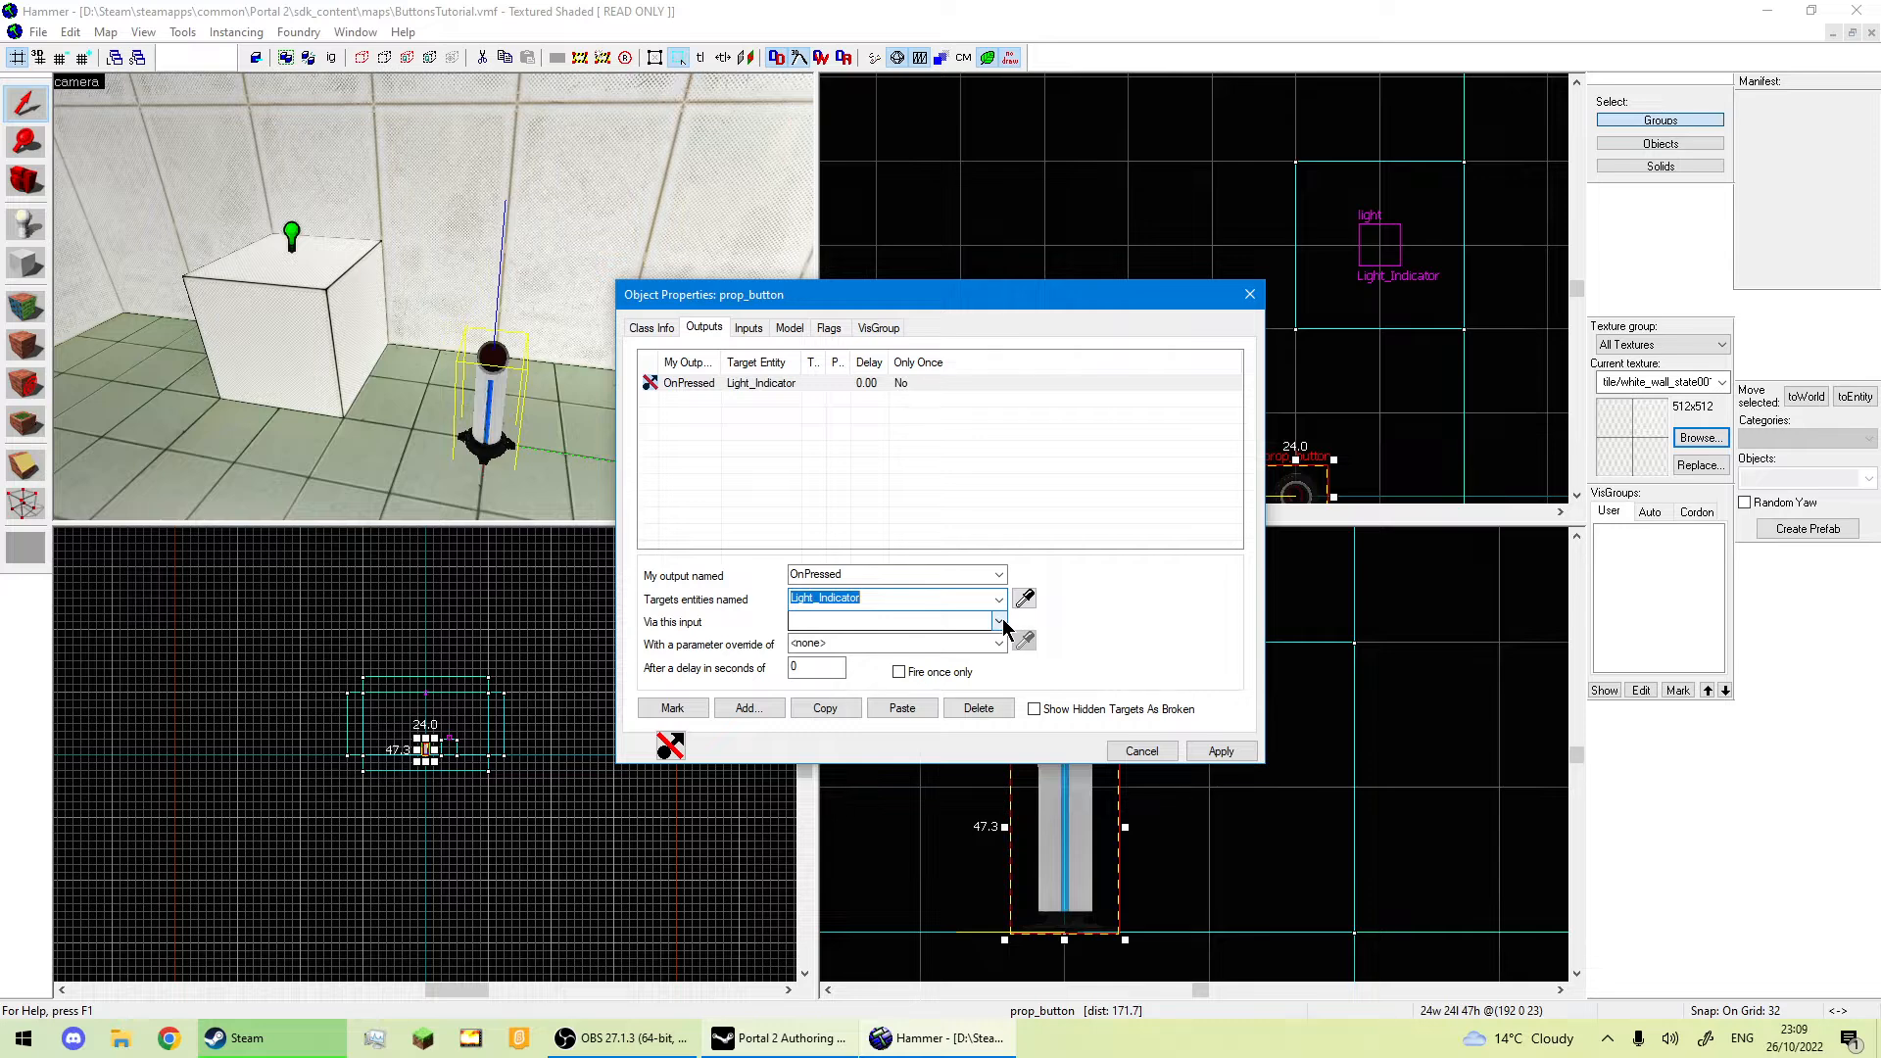
click(998, 621)
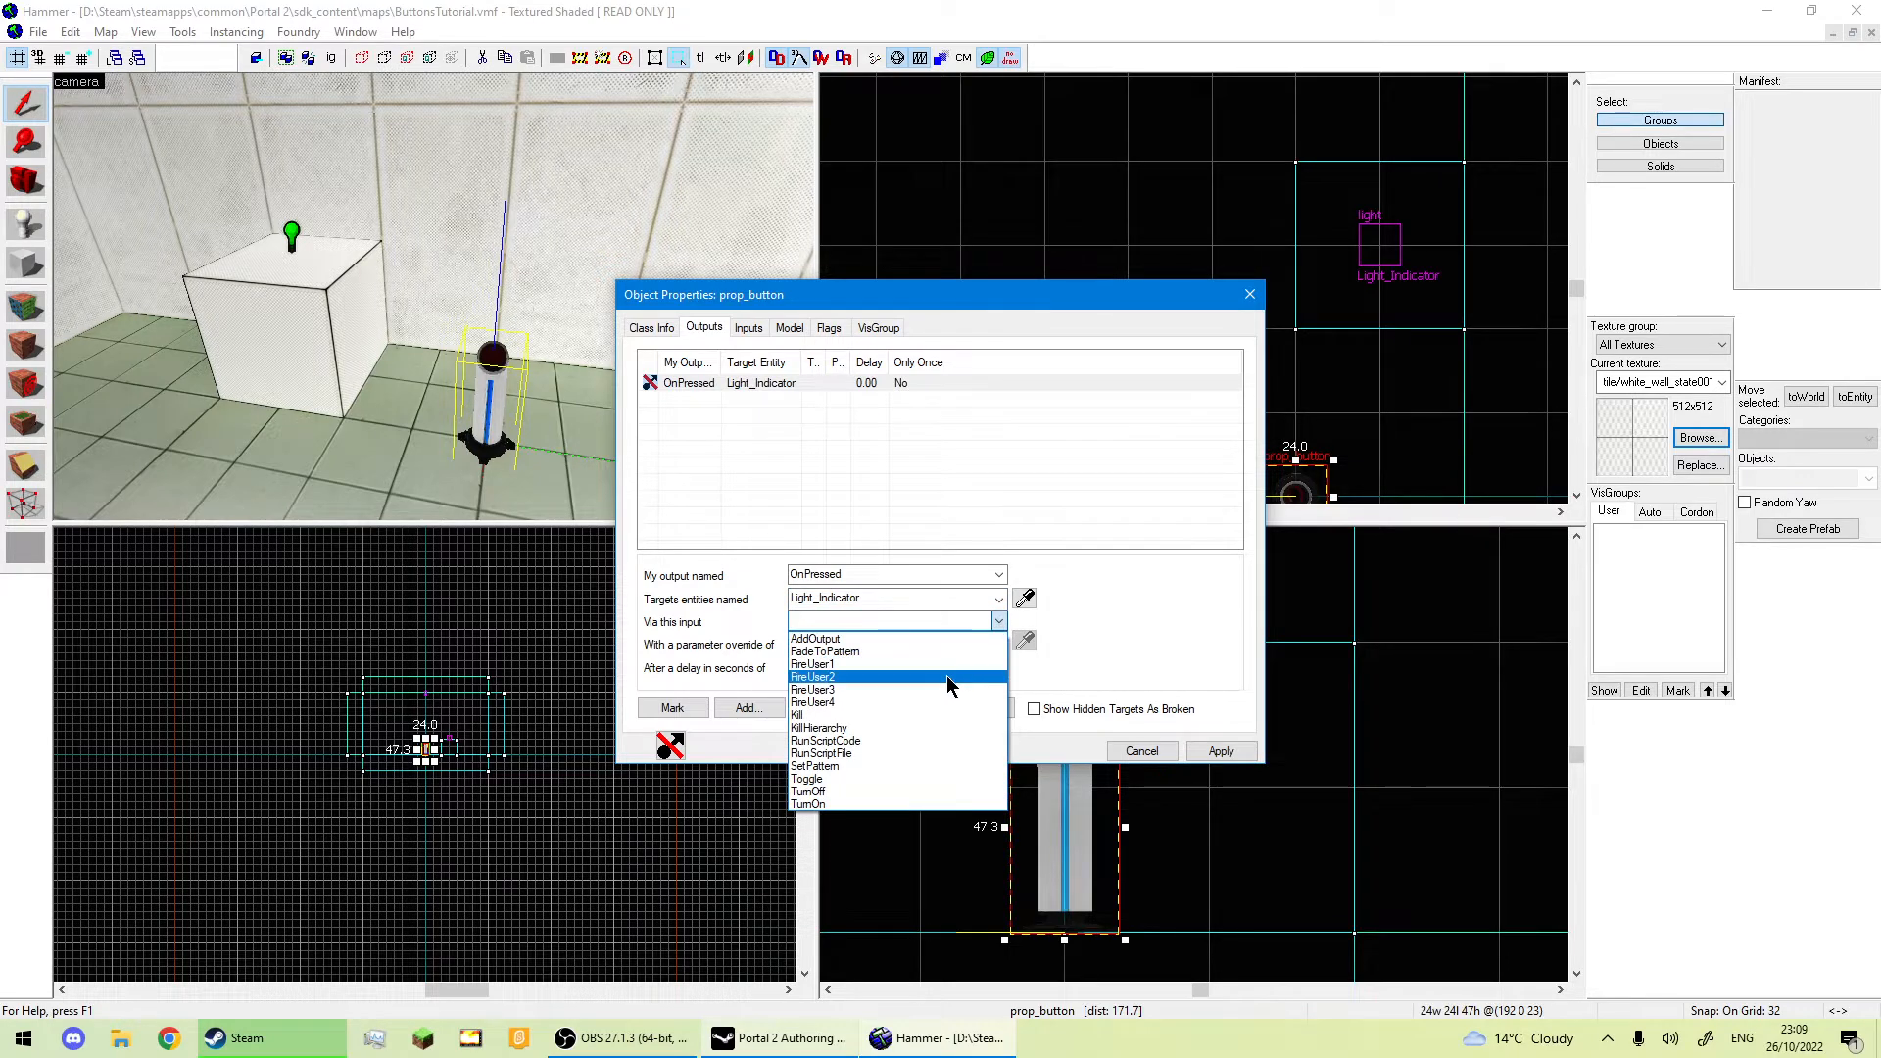
click(881, 805)
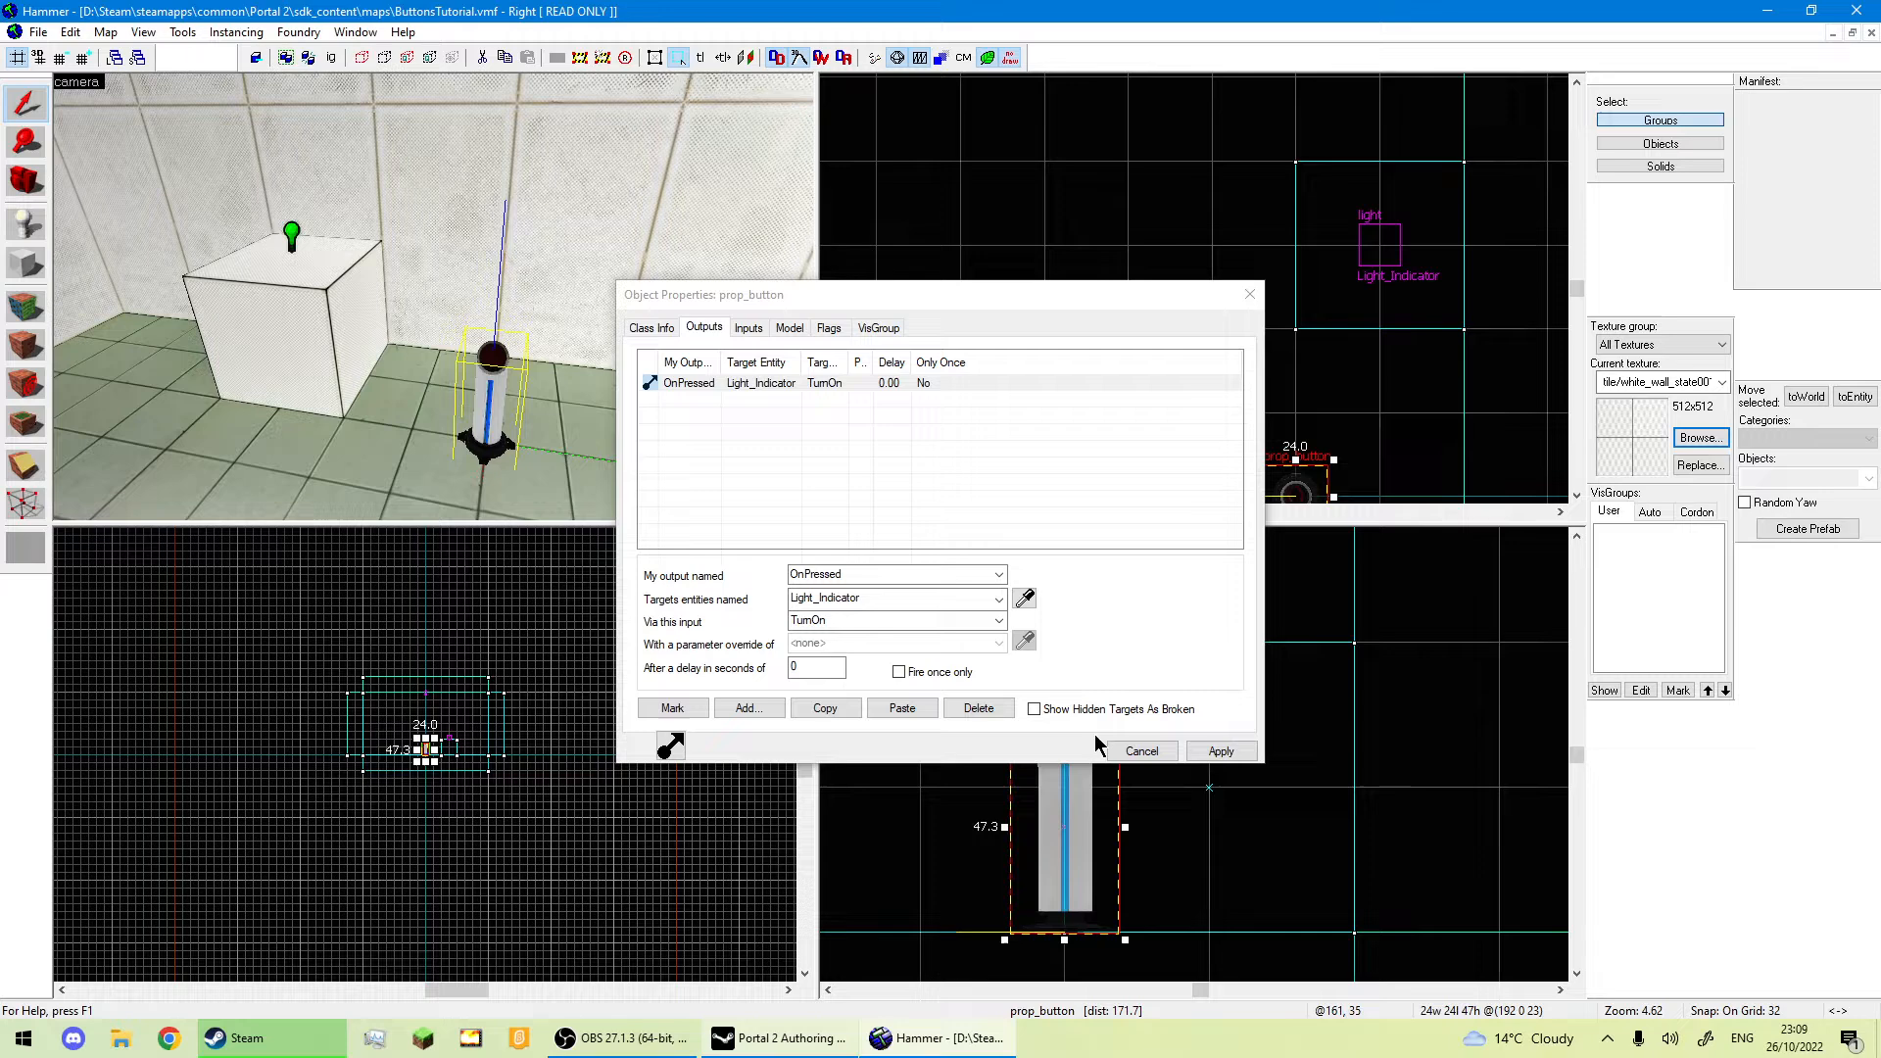
click(1216, 752)
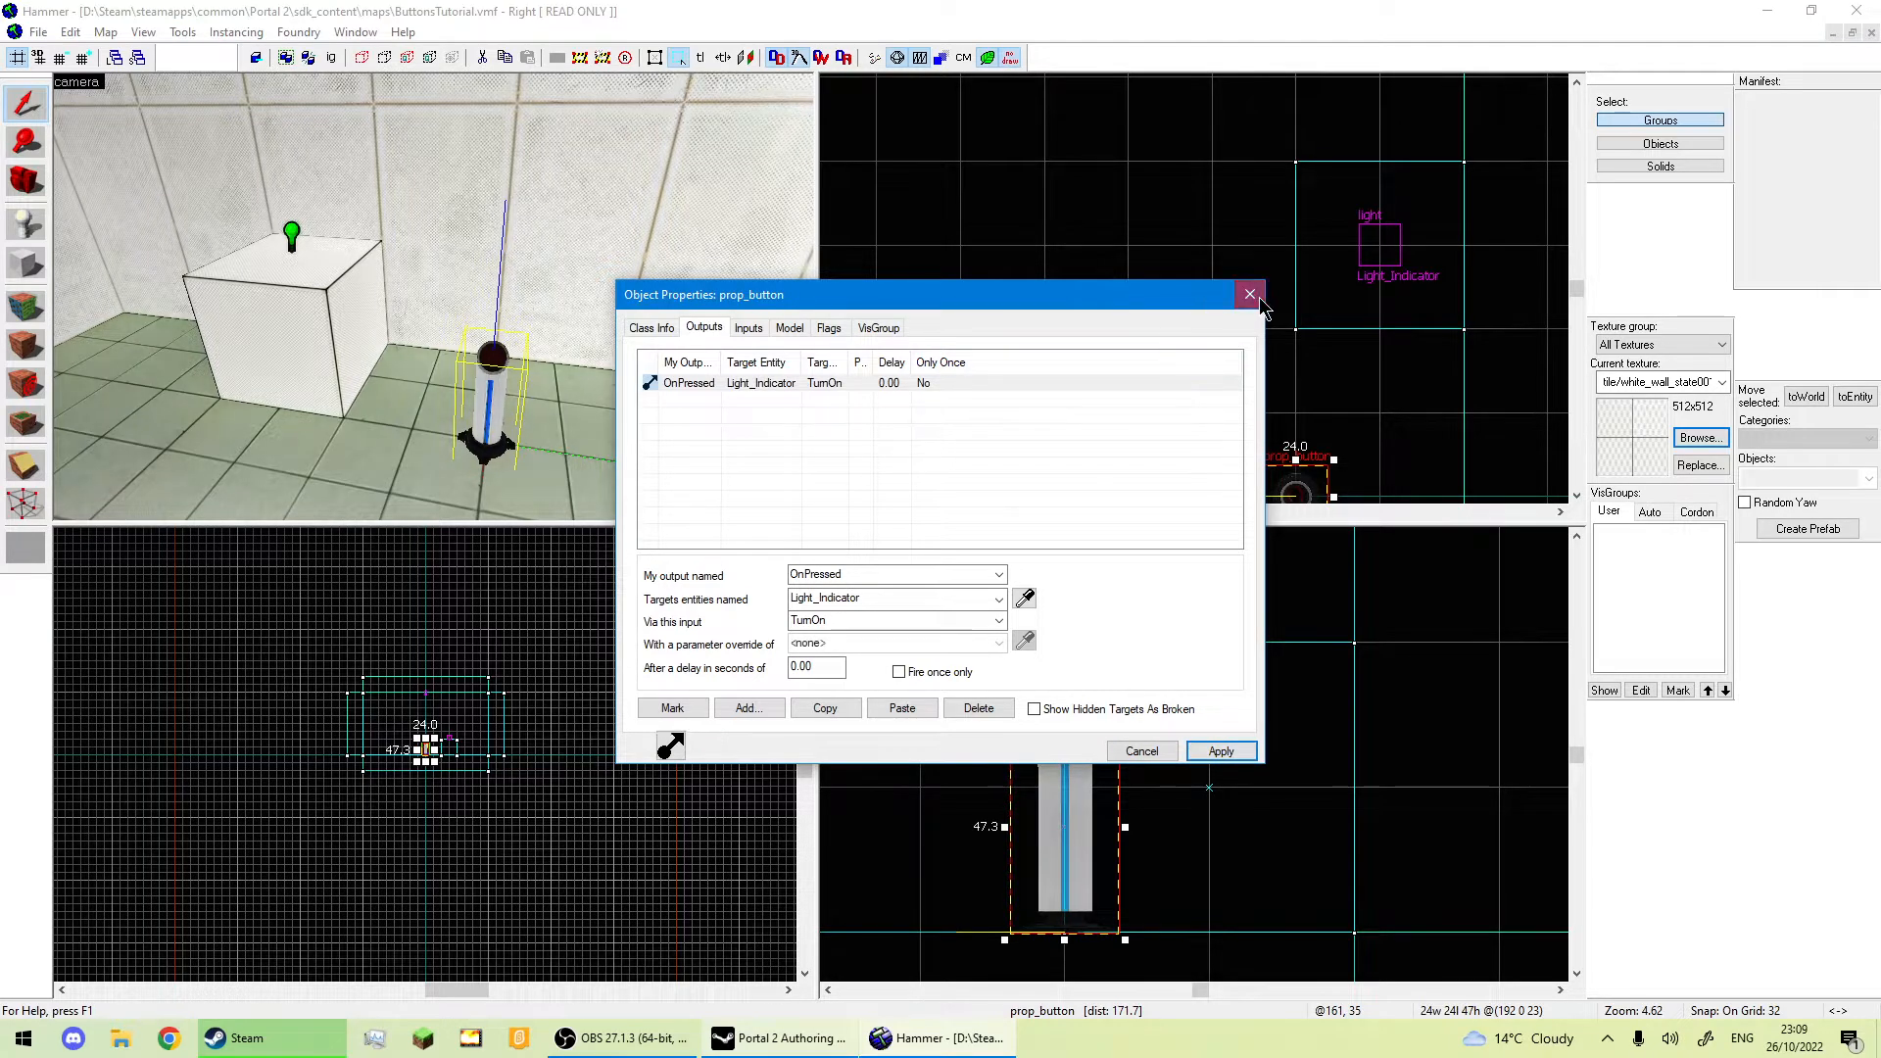
click(1250, 295)
Enable the Initially dark flag on the Light_Indicator light and apply it.
double_click(291, 235)
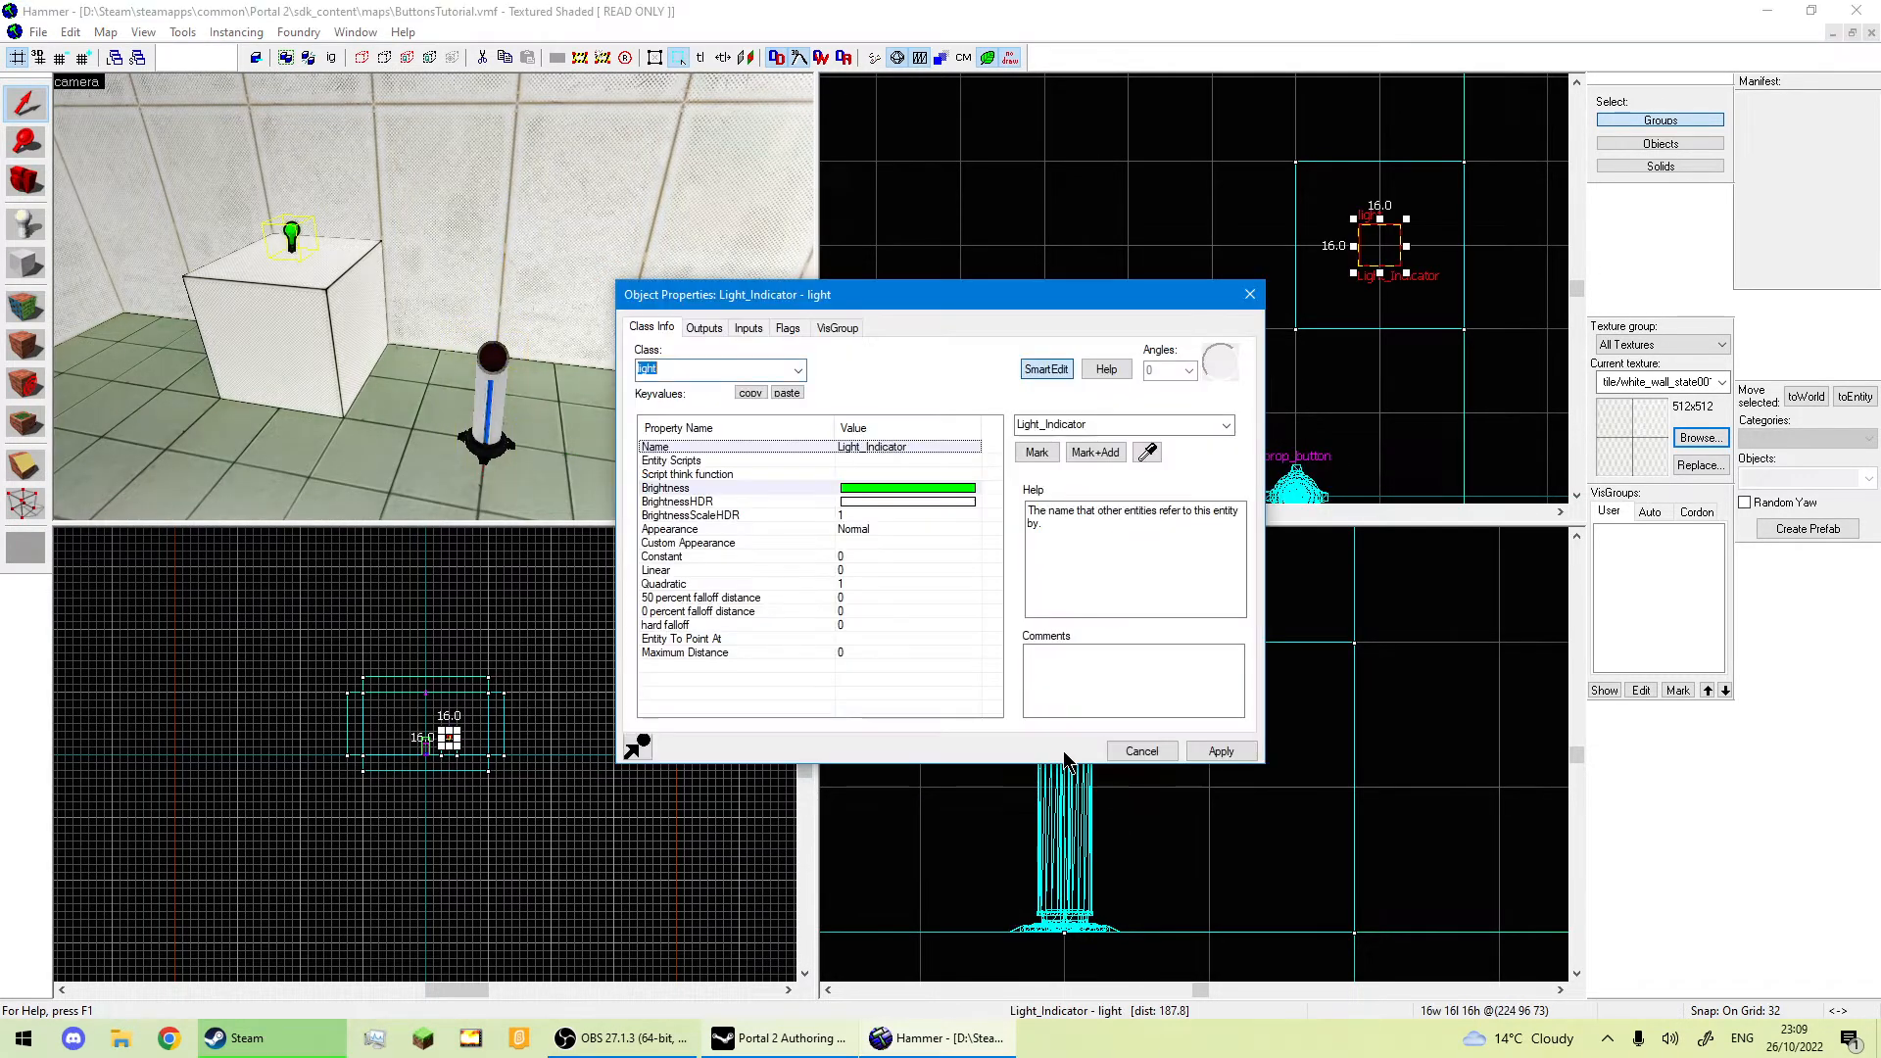
click(788, 328)
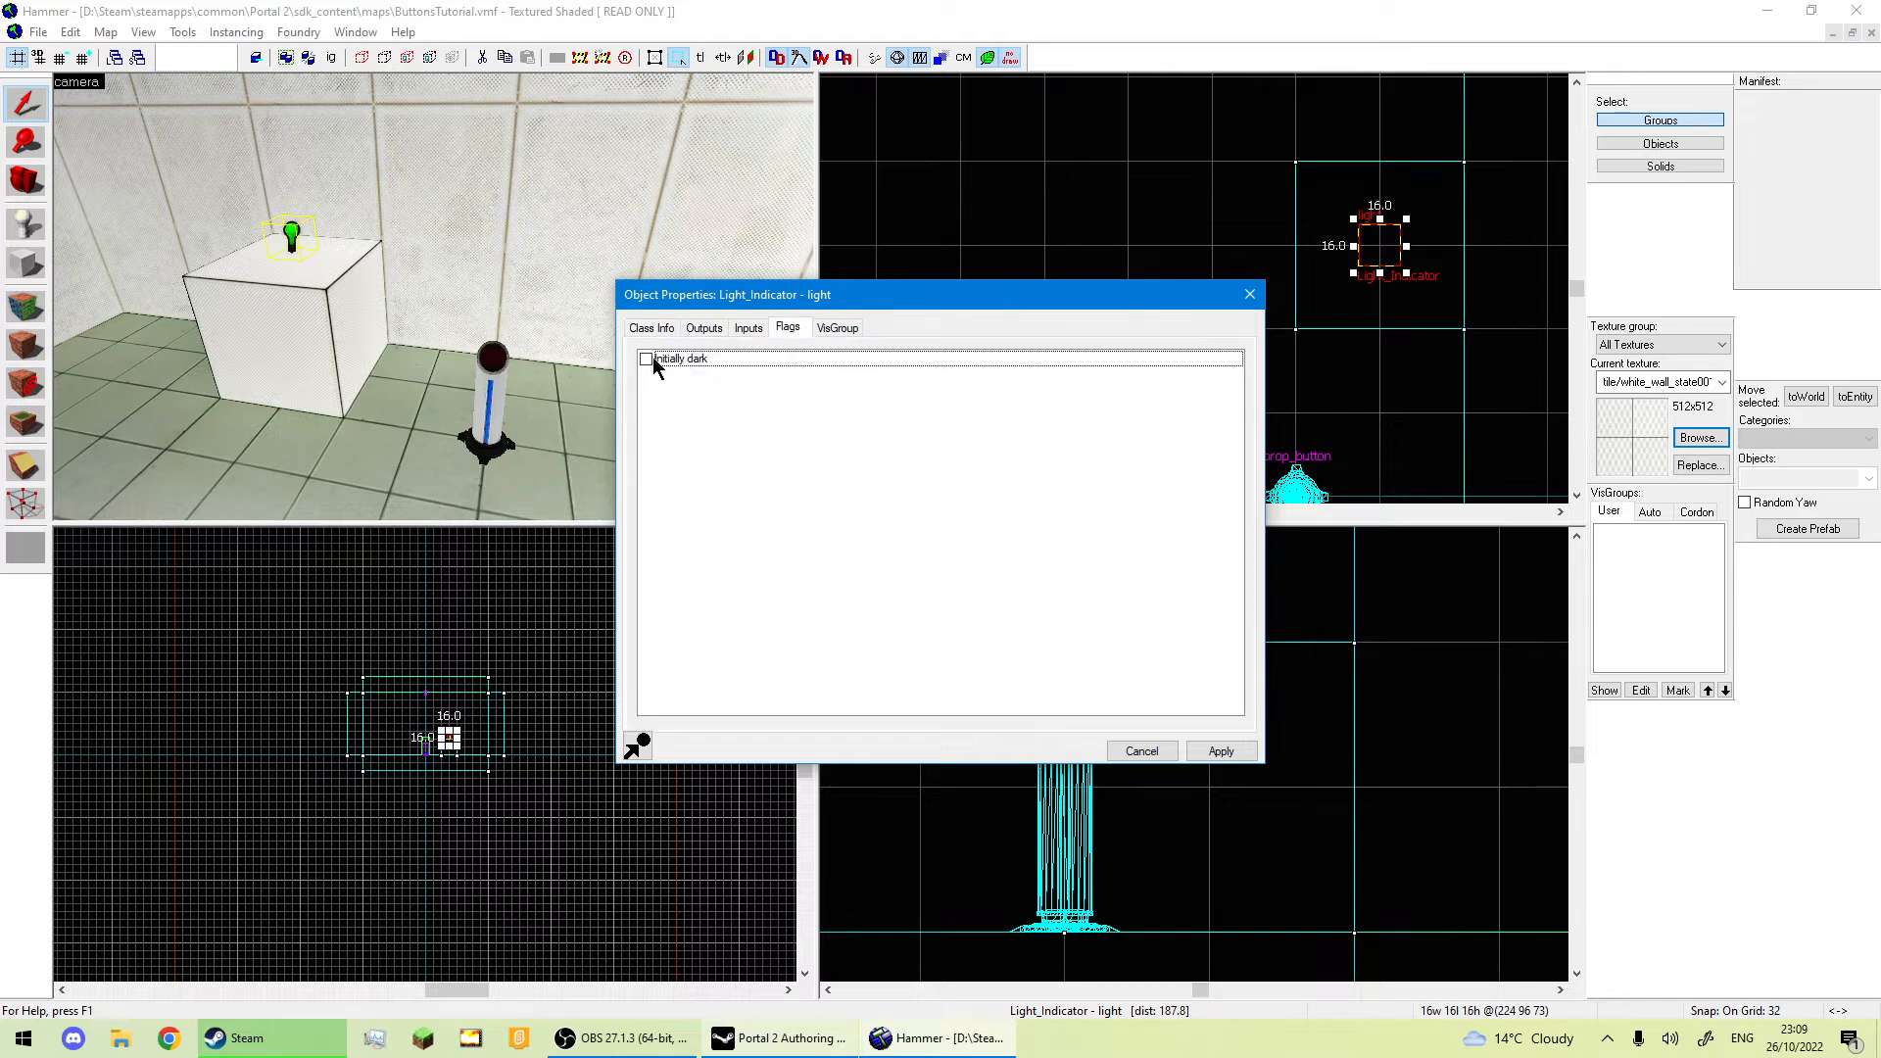
click(651, 356)
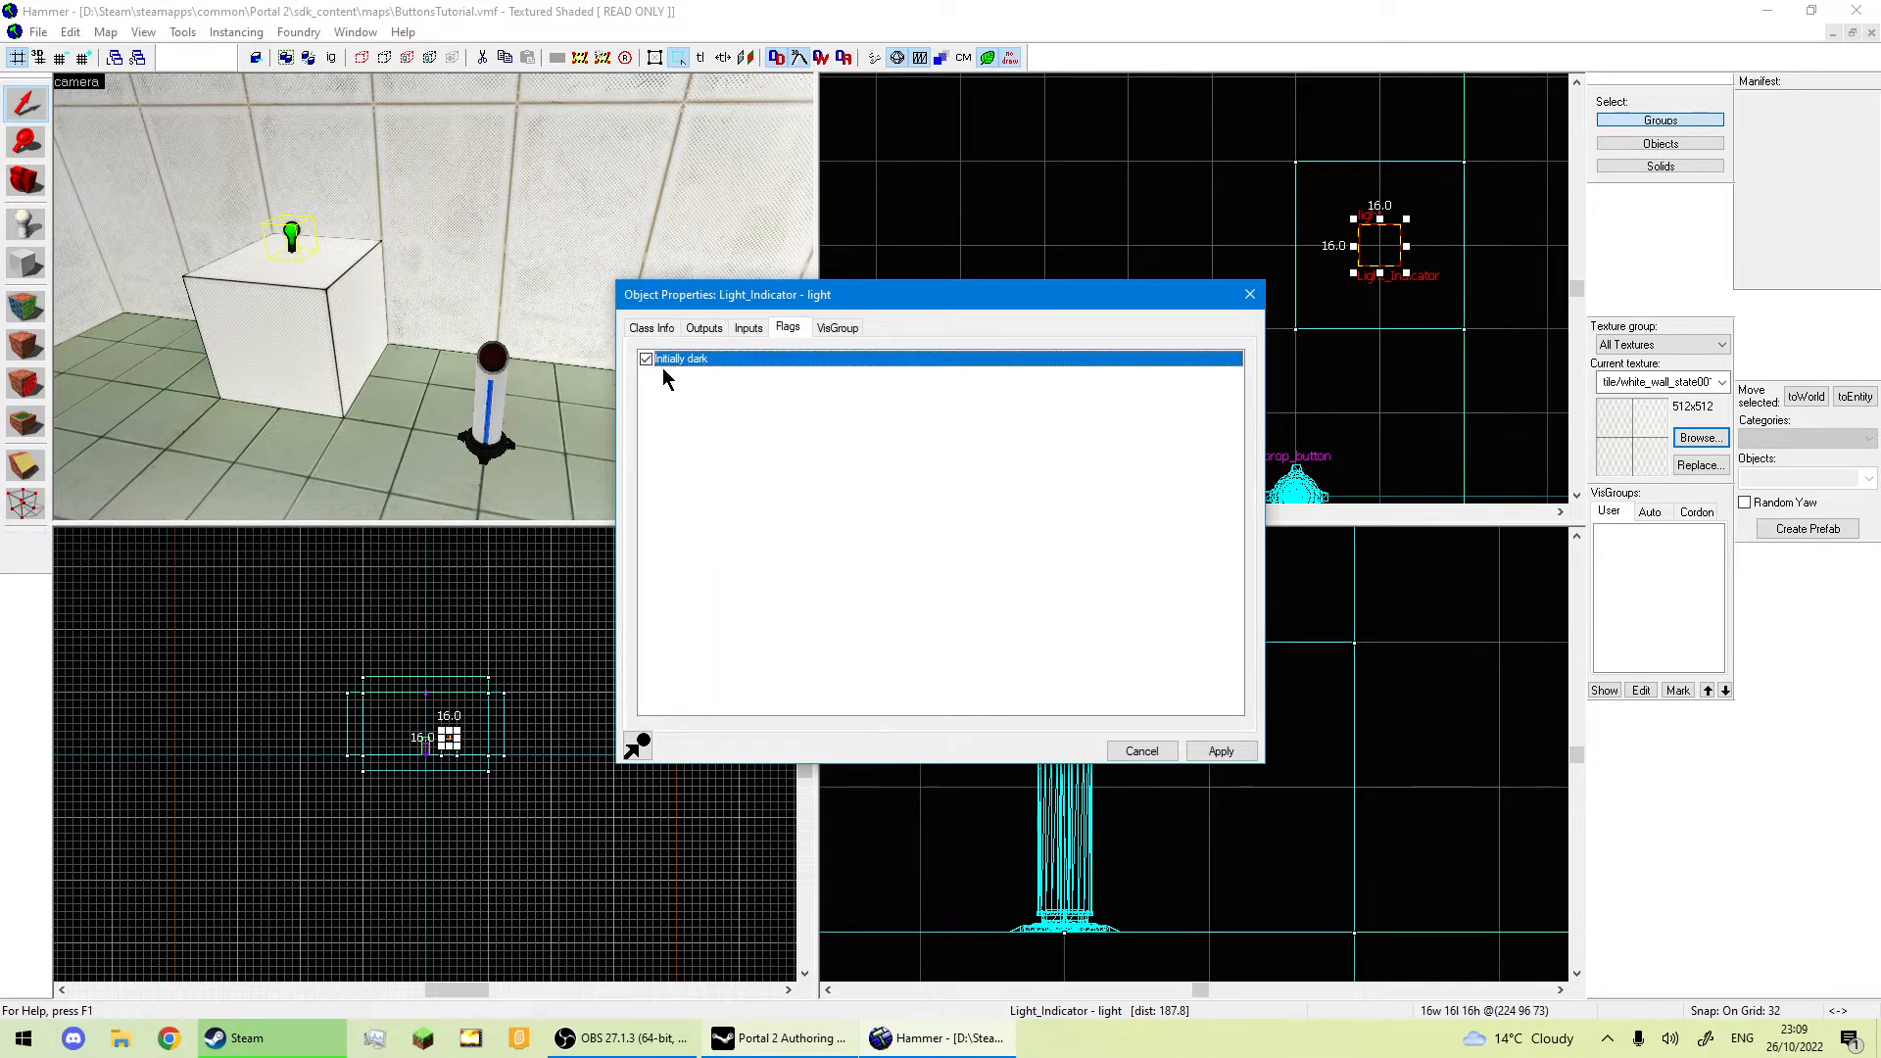
click(1221, 750)
click(1250, 296)
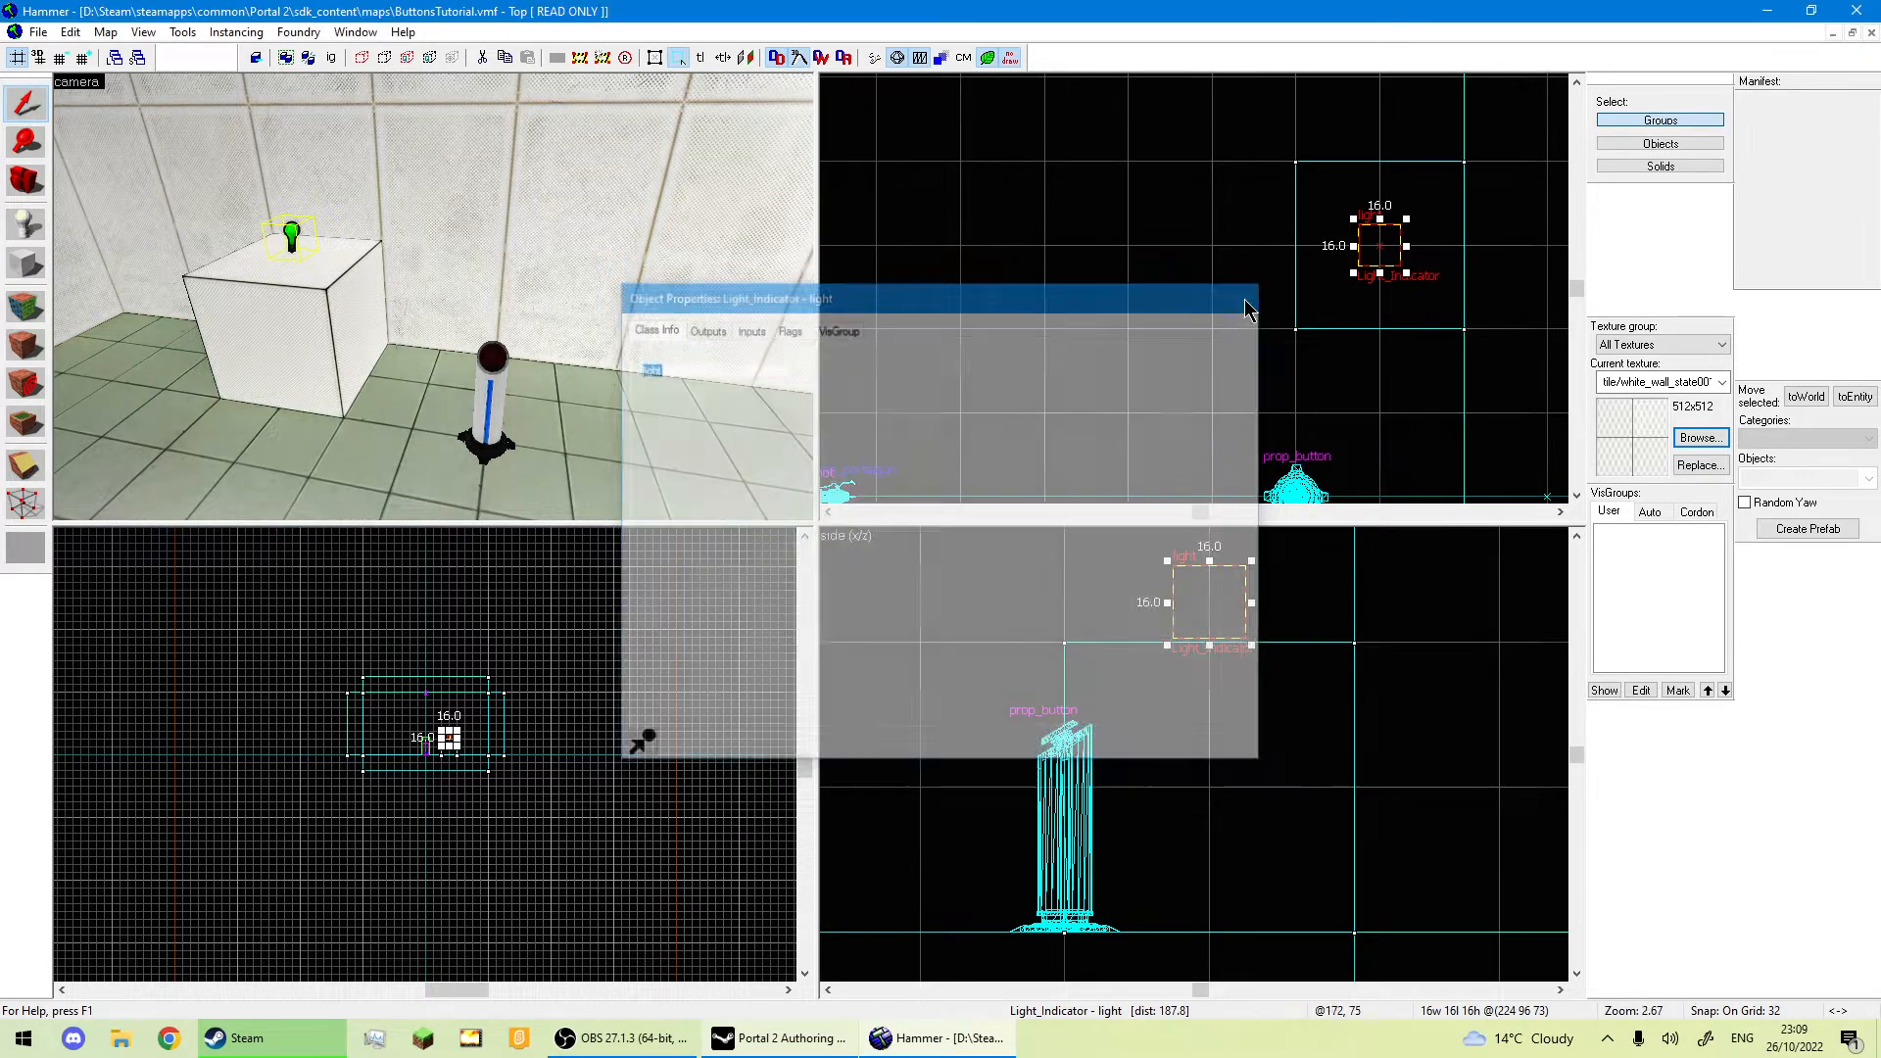
Save the map, compile it with normal BSP, VIS and RAD, and launch it in Portal 2, closing the finished compile window.
click(39, 32)
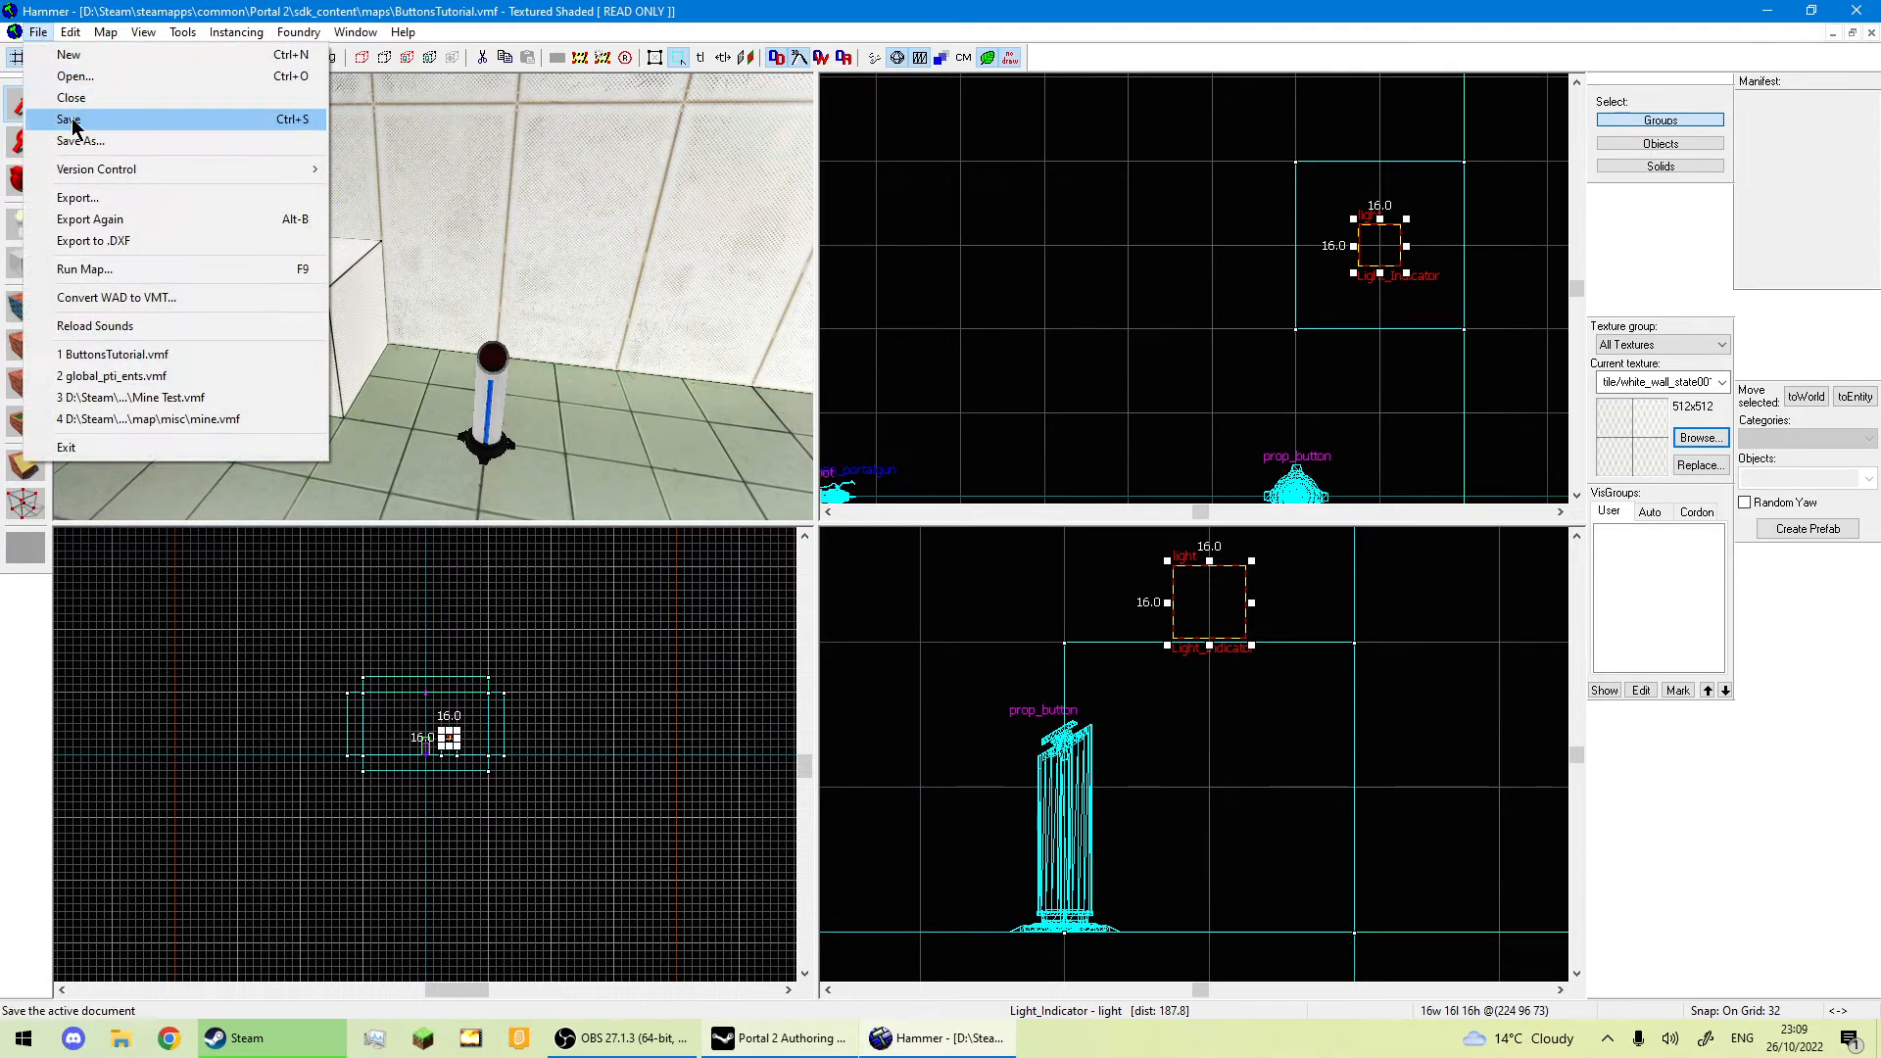
click(68, 119)
click(40, 33)
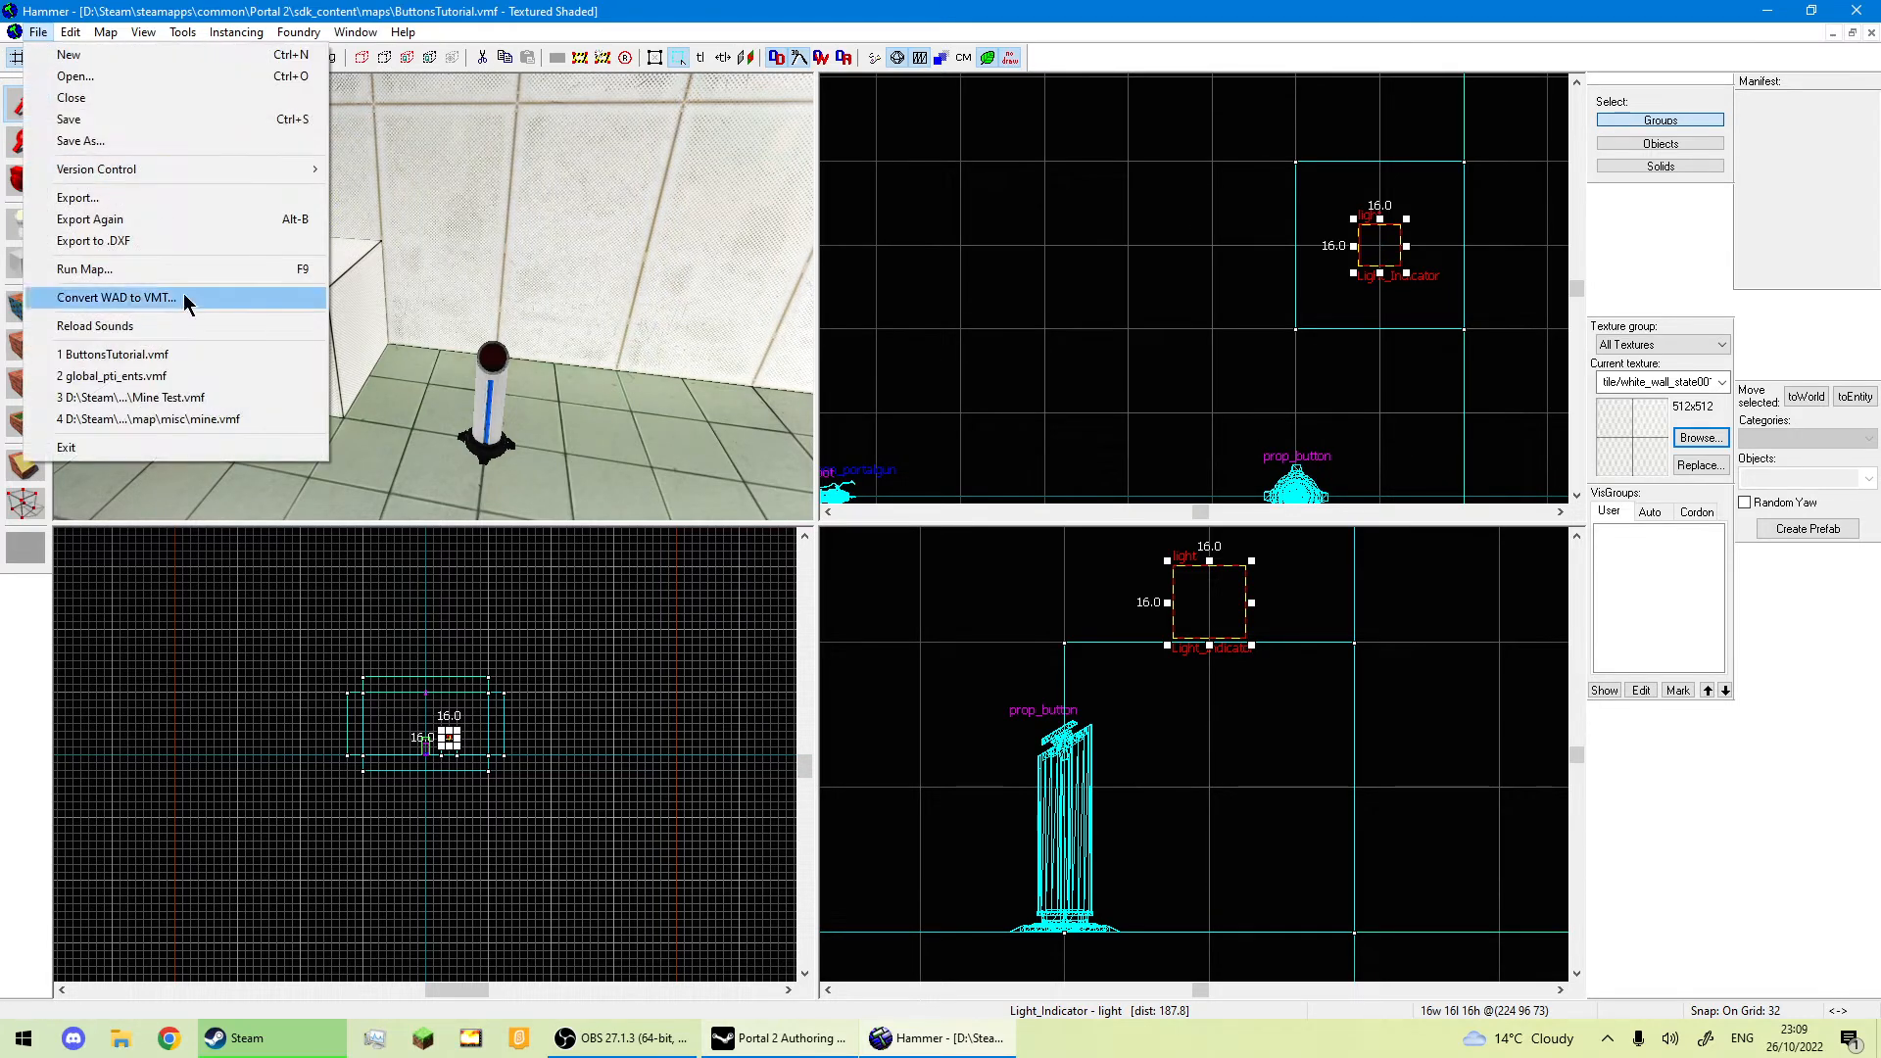
click(88, 269)
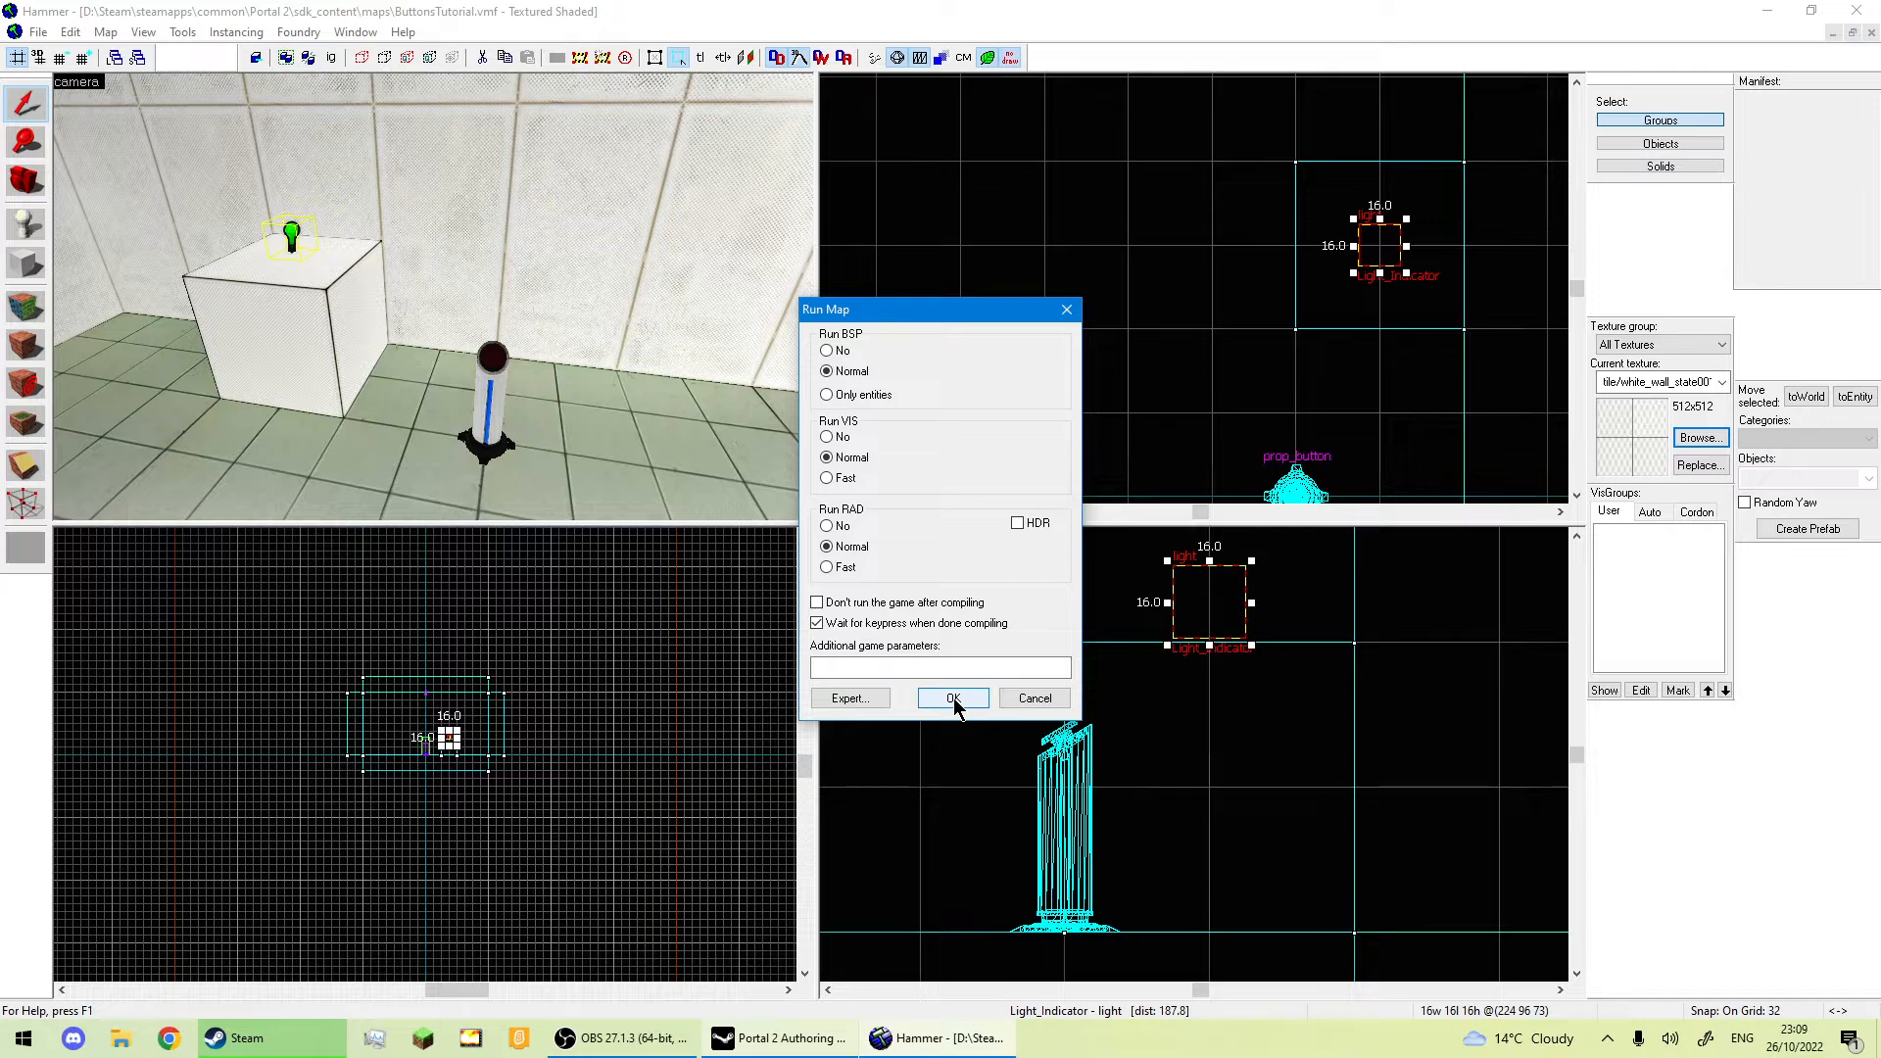
click(953, 698)
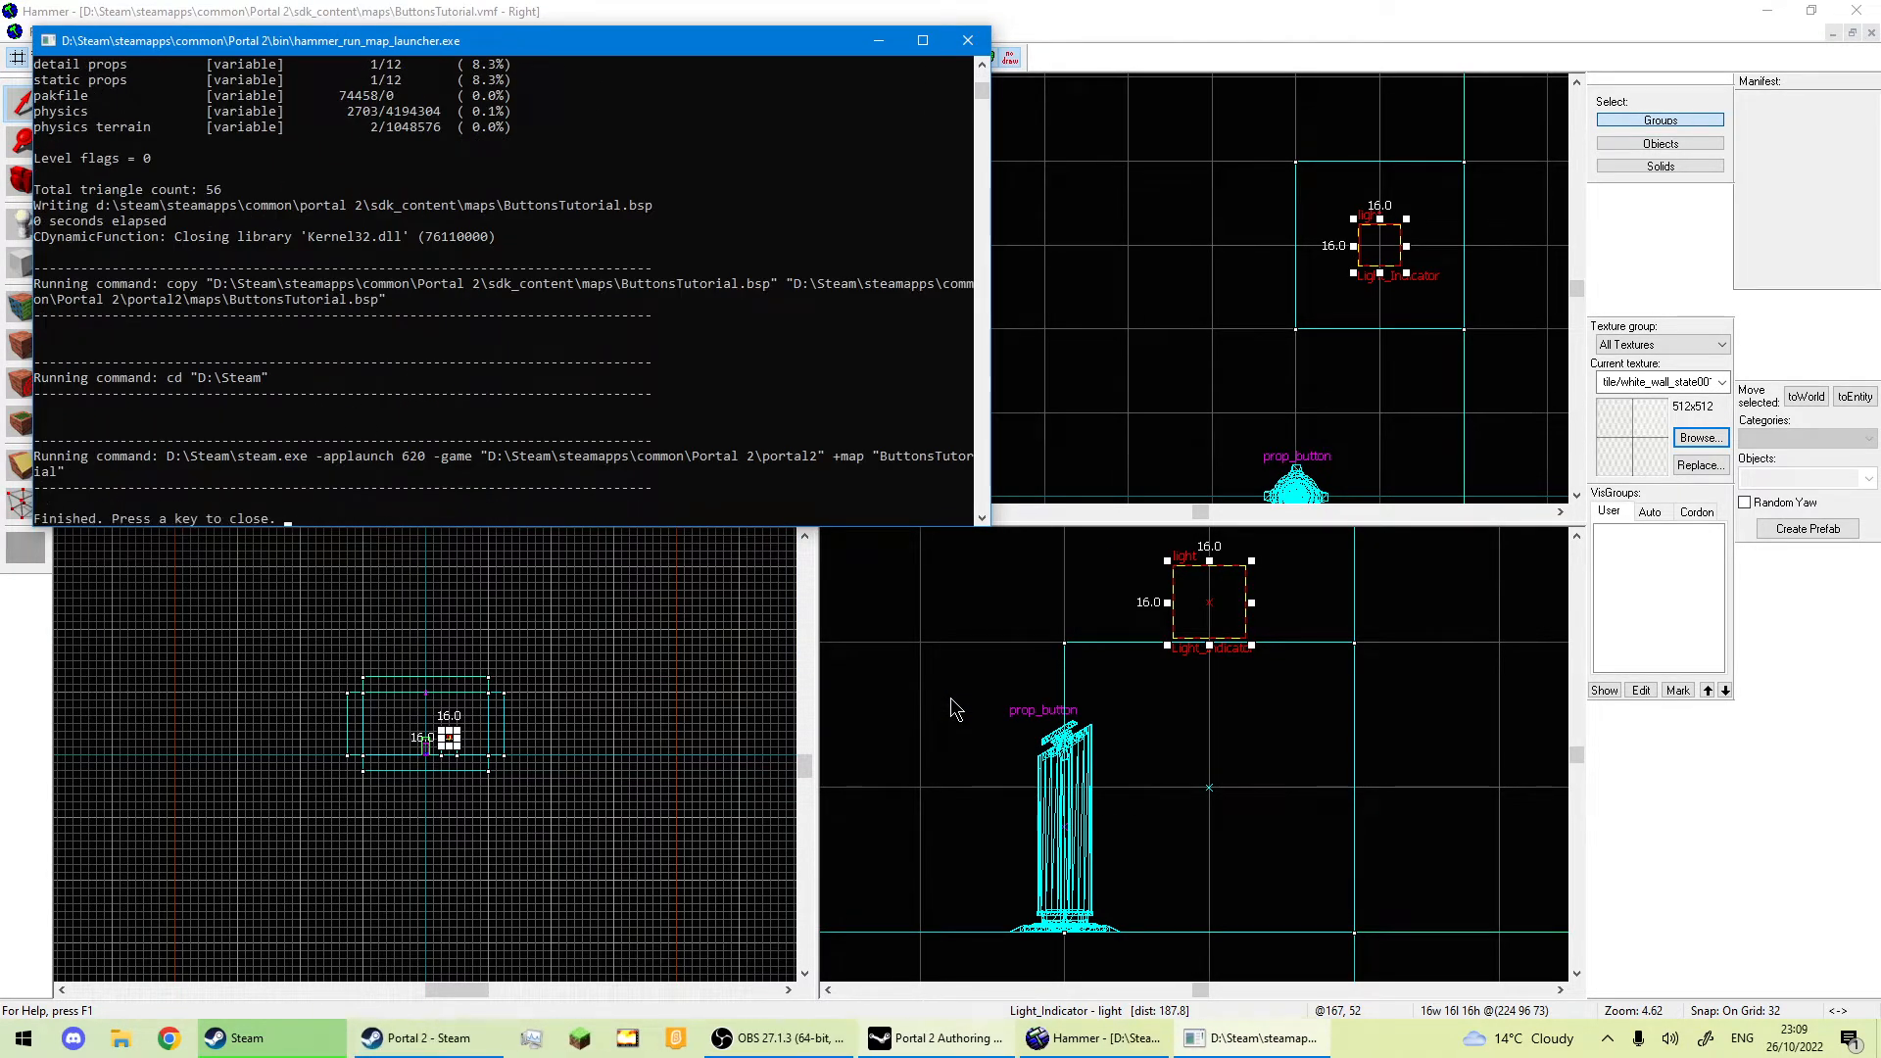
key(Return)
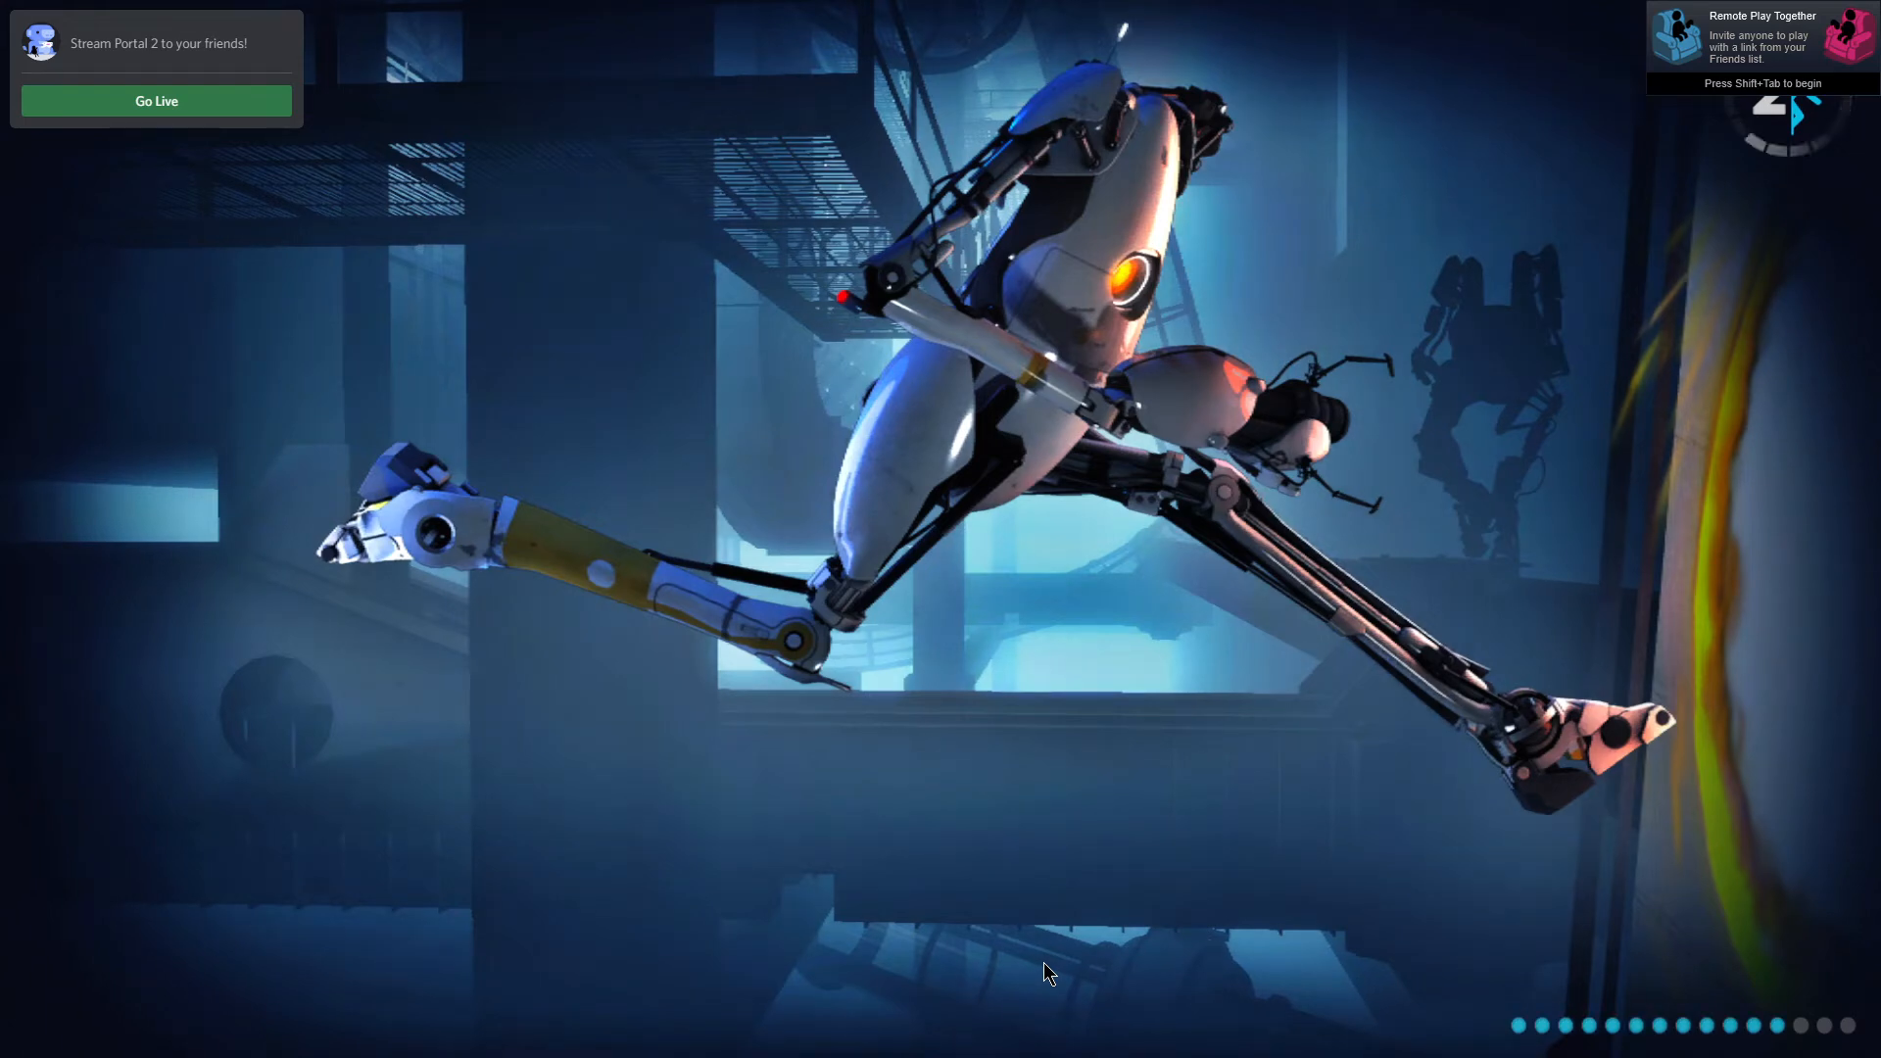
In the launched map, shoot a blue portal onto the wall above the block and an orange portal onto another wall.
key(d)
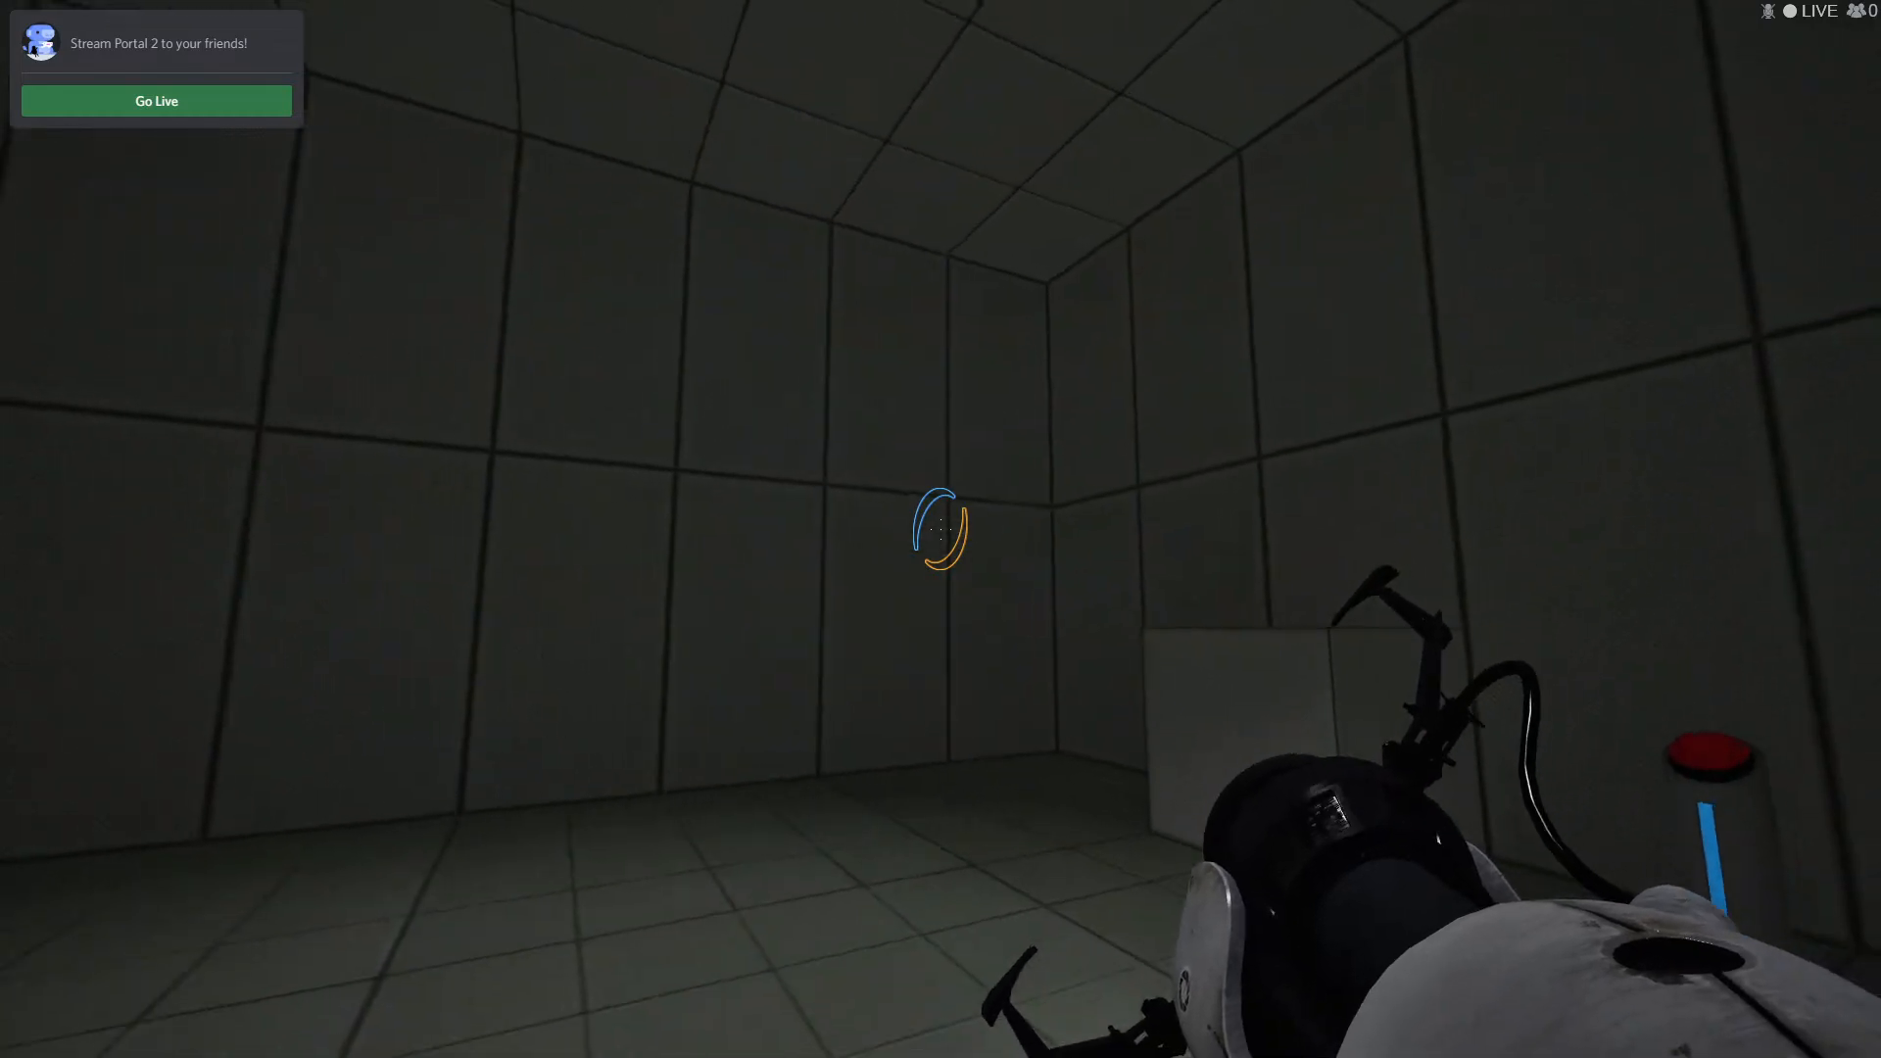
key(s)
key(w)
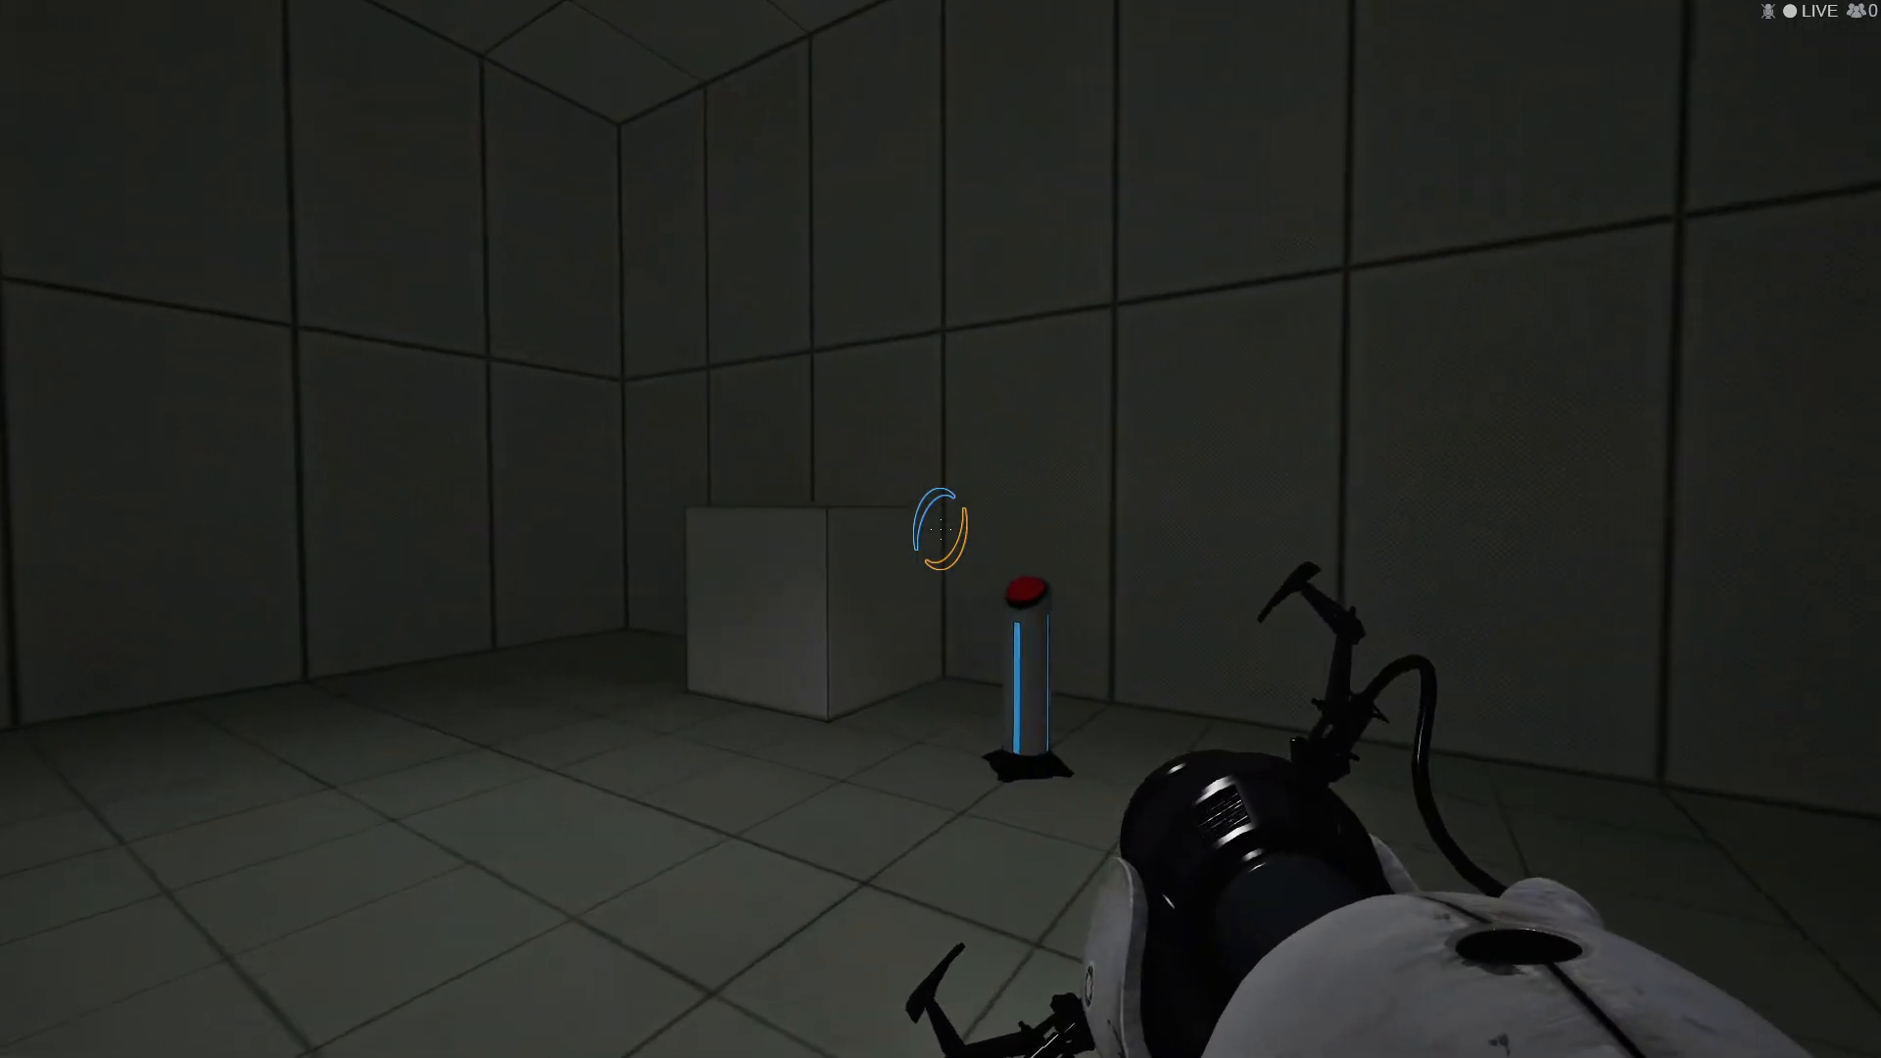
click(941, 529)
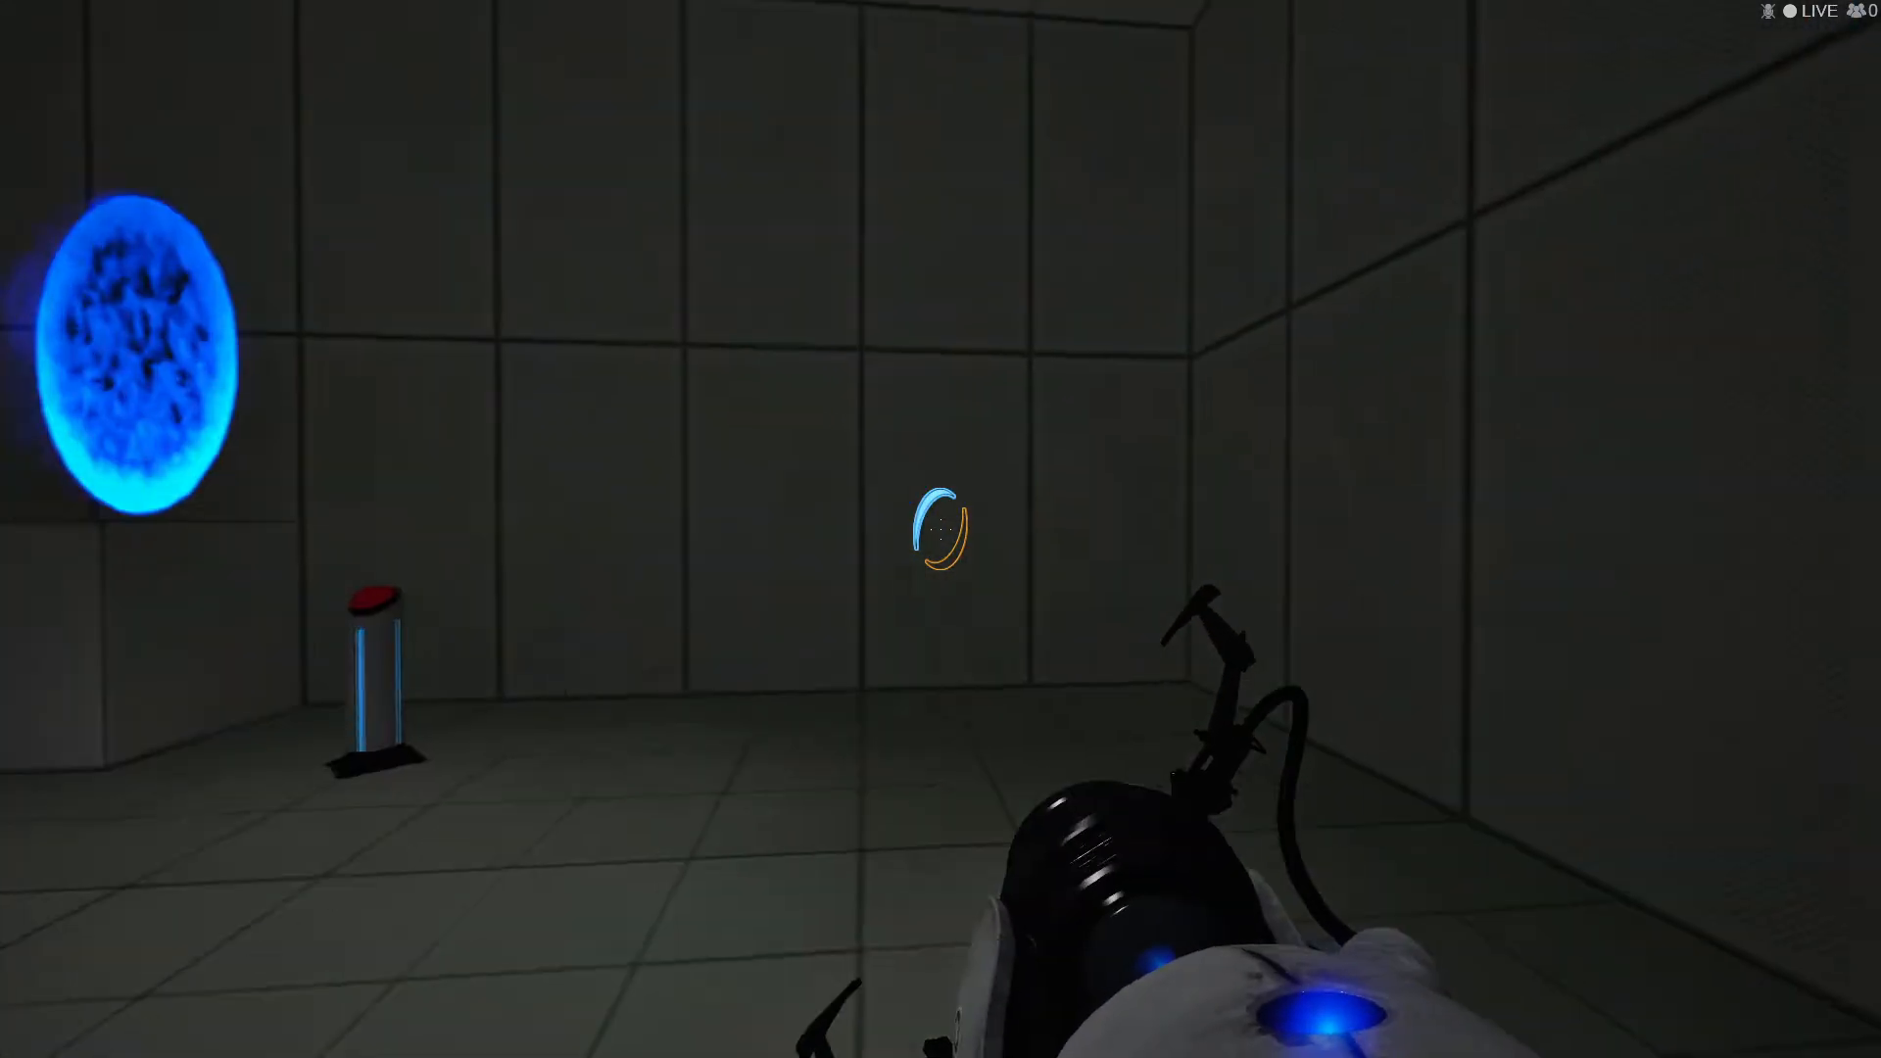
right_click(941, 529)
key(w)
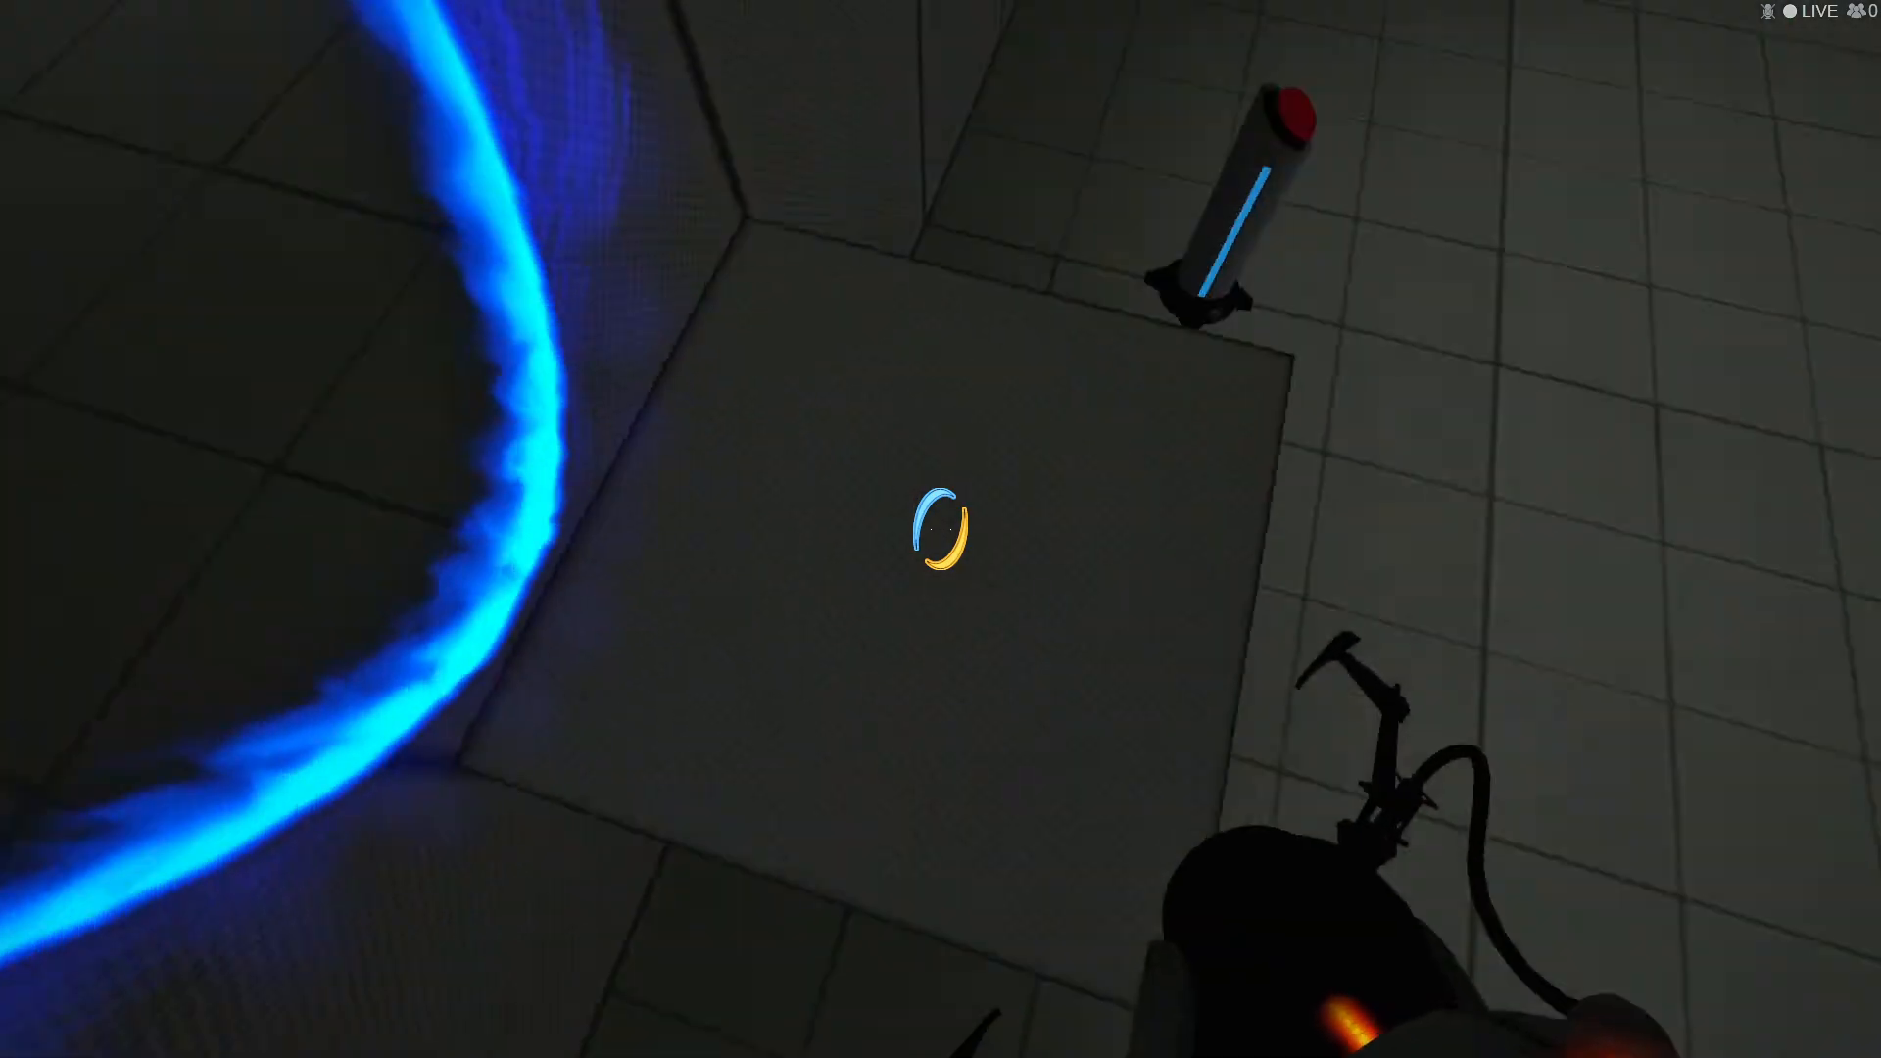
Activate the pedestal button in the game and examine the green light around the block and the button's behaviour.
key(e)
key(s)
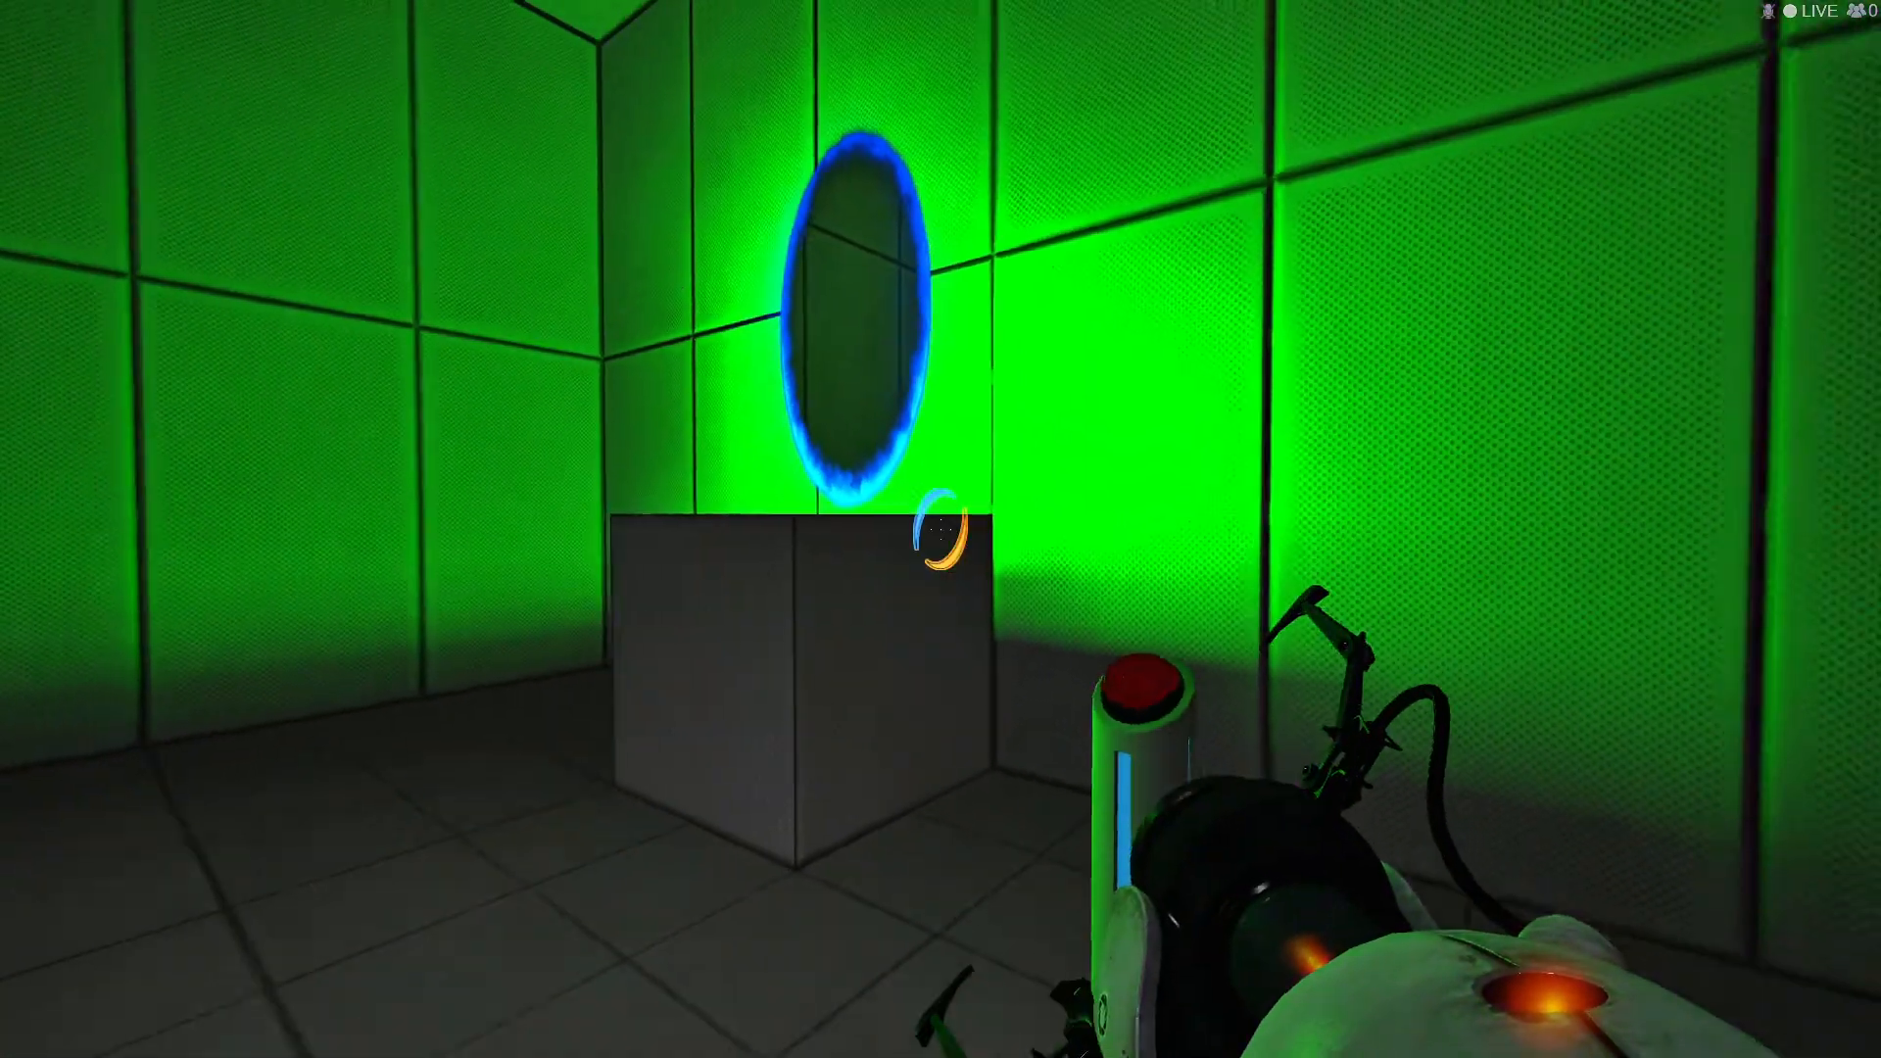
key(w)
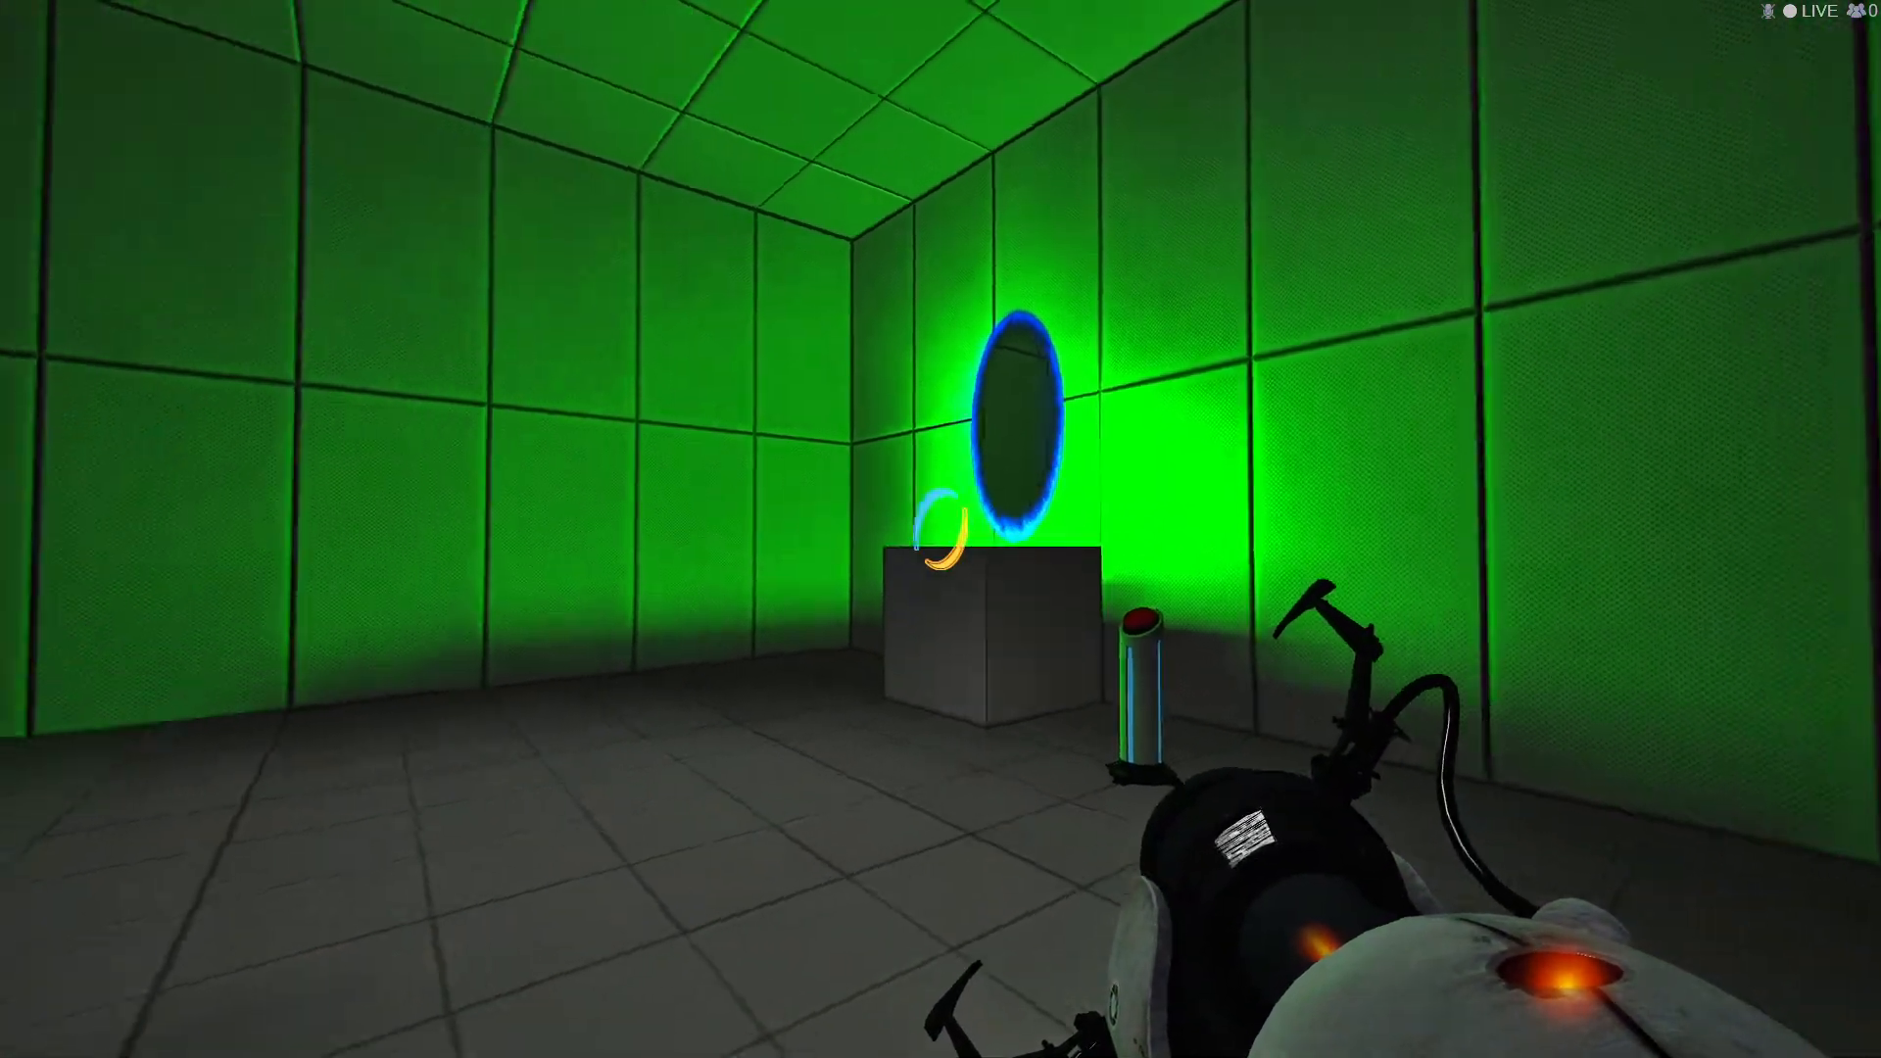
key(a)
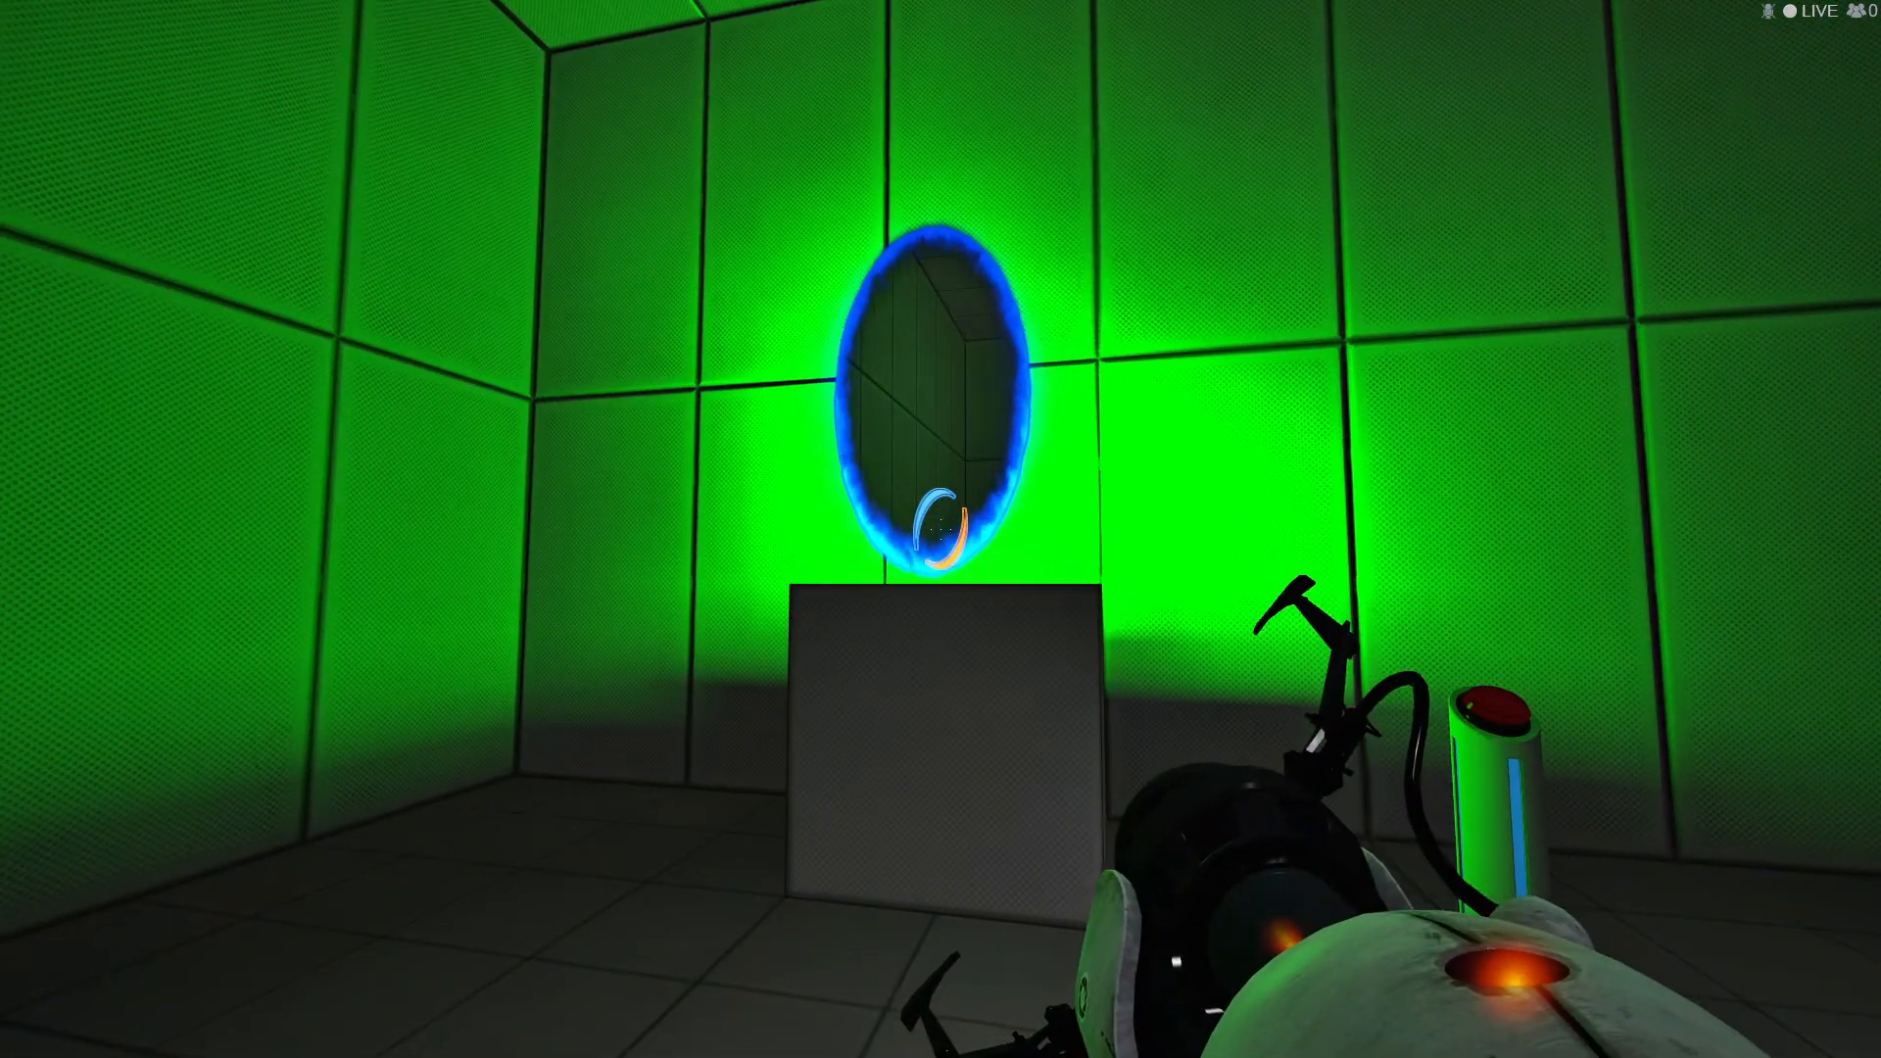
key(s)
key(d)
key(w)
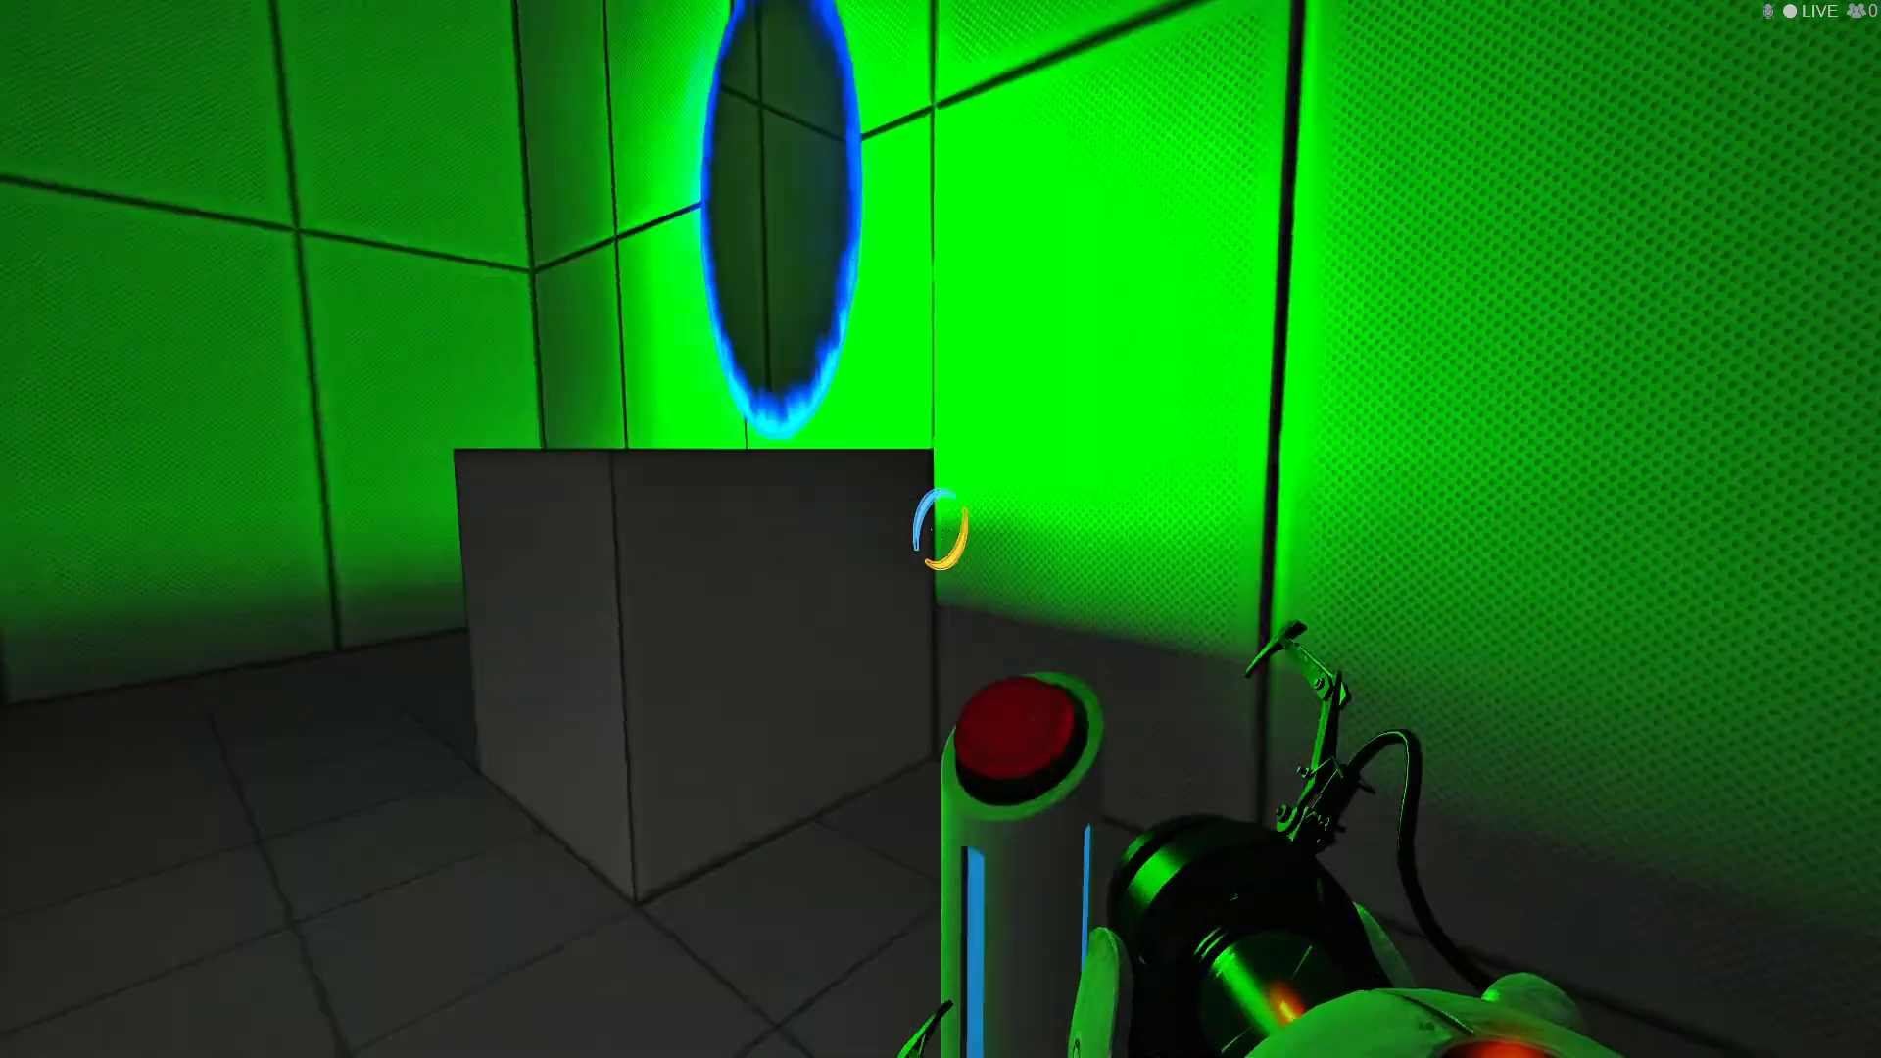
key(a)
key(d)
key(a)
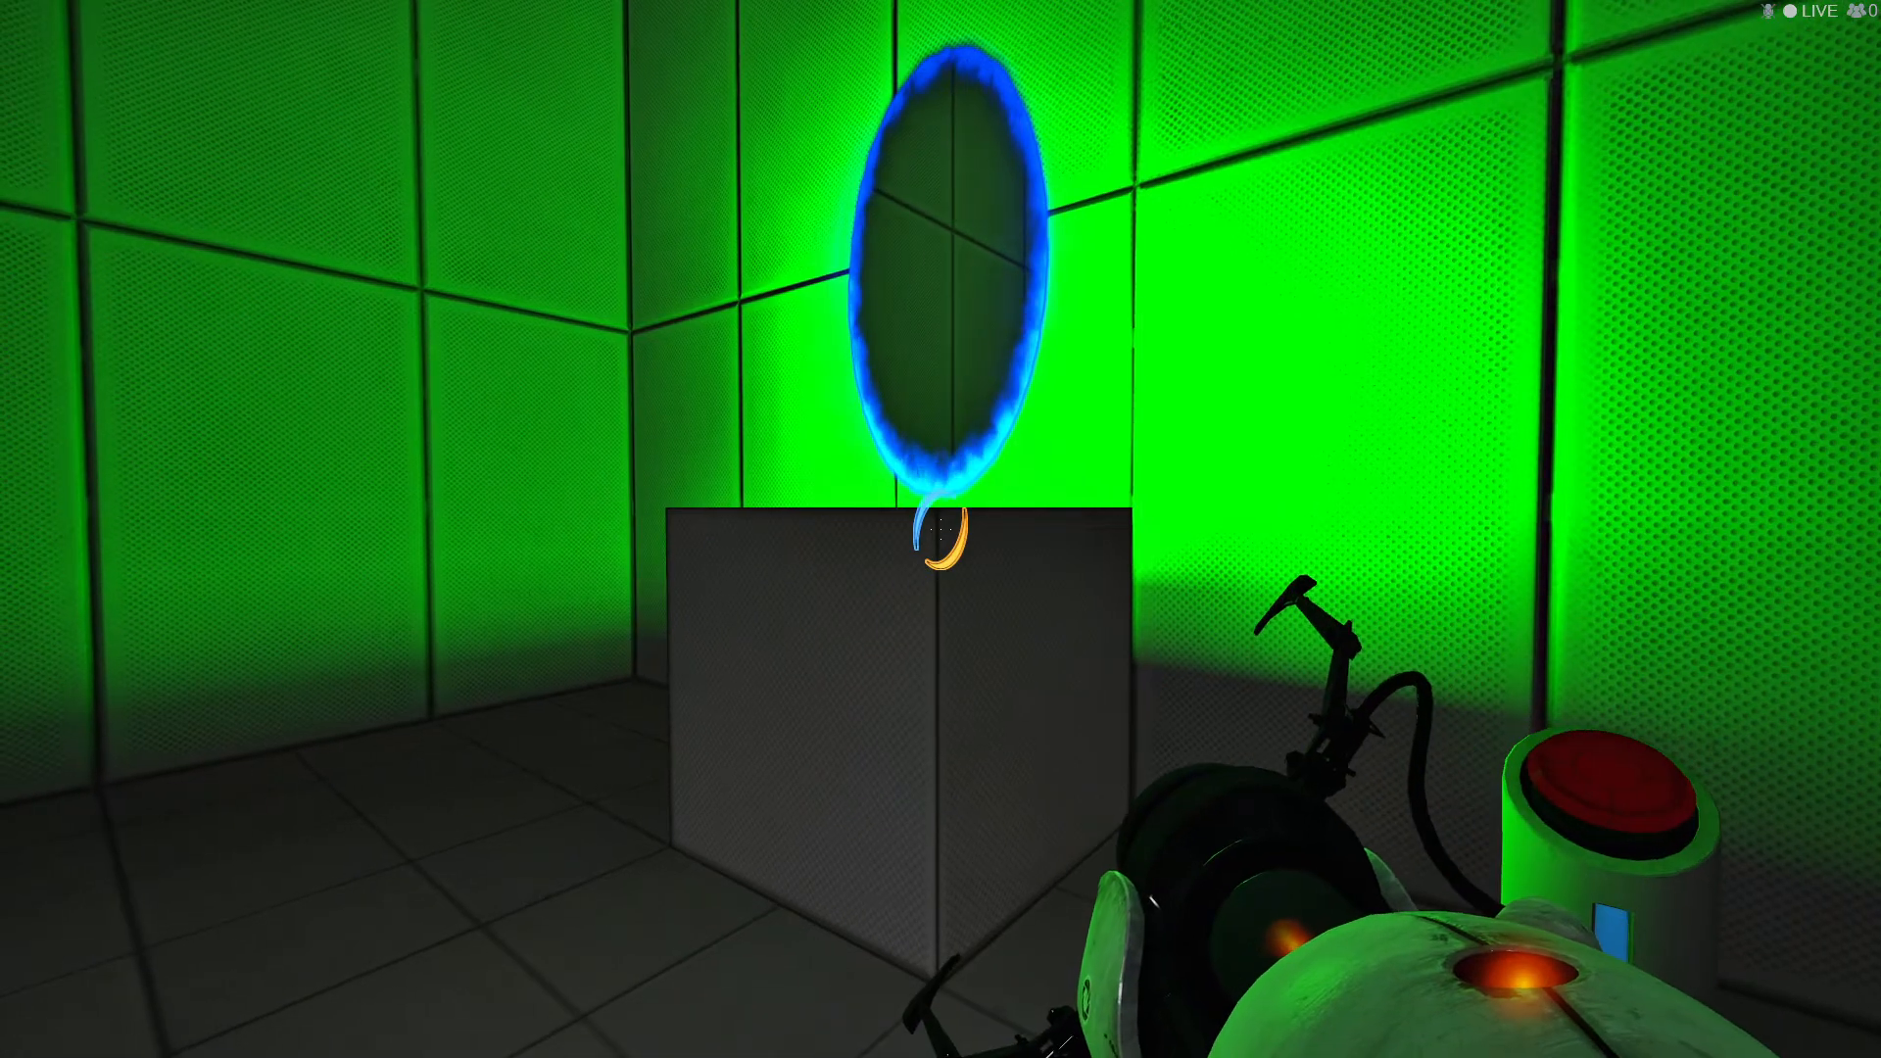
key(s)
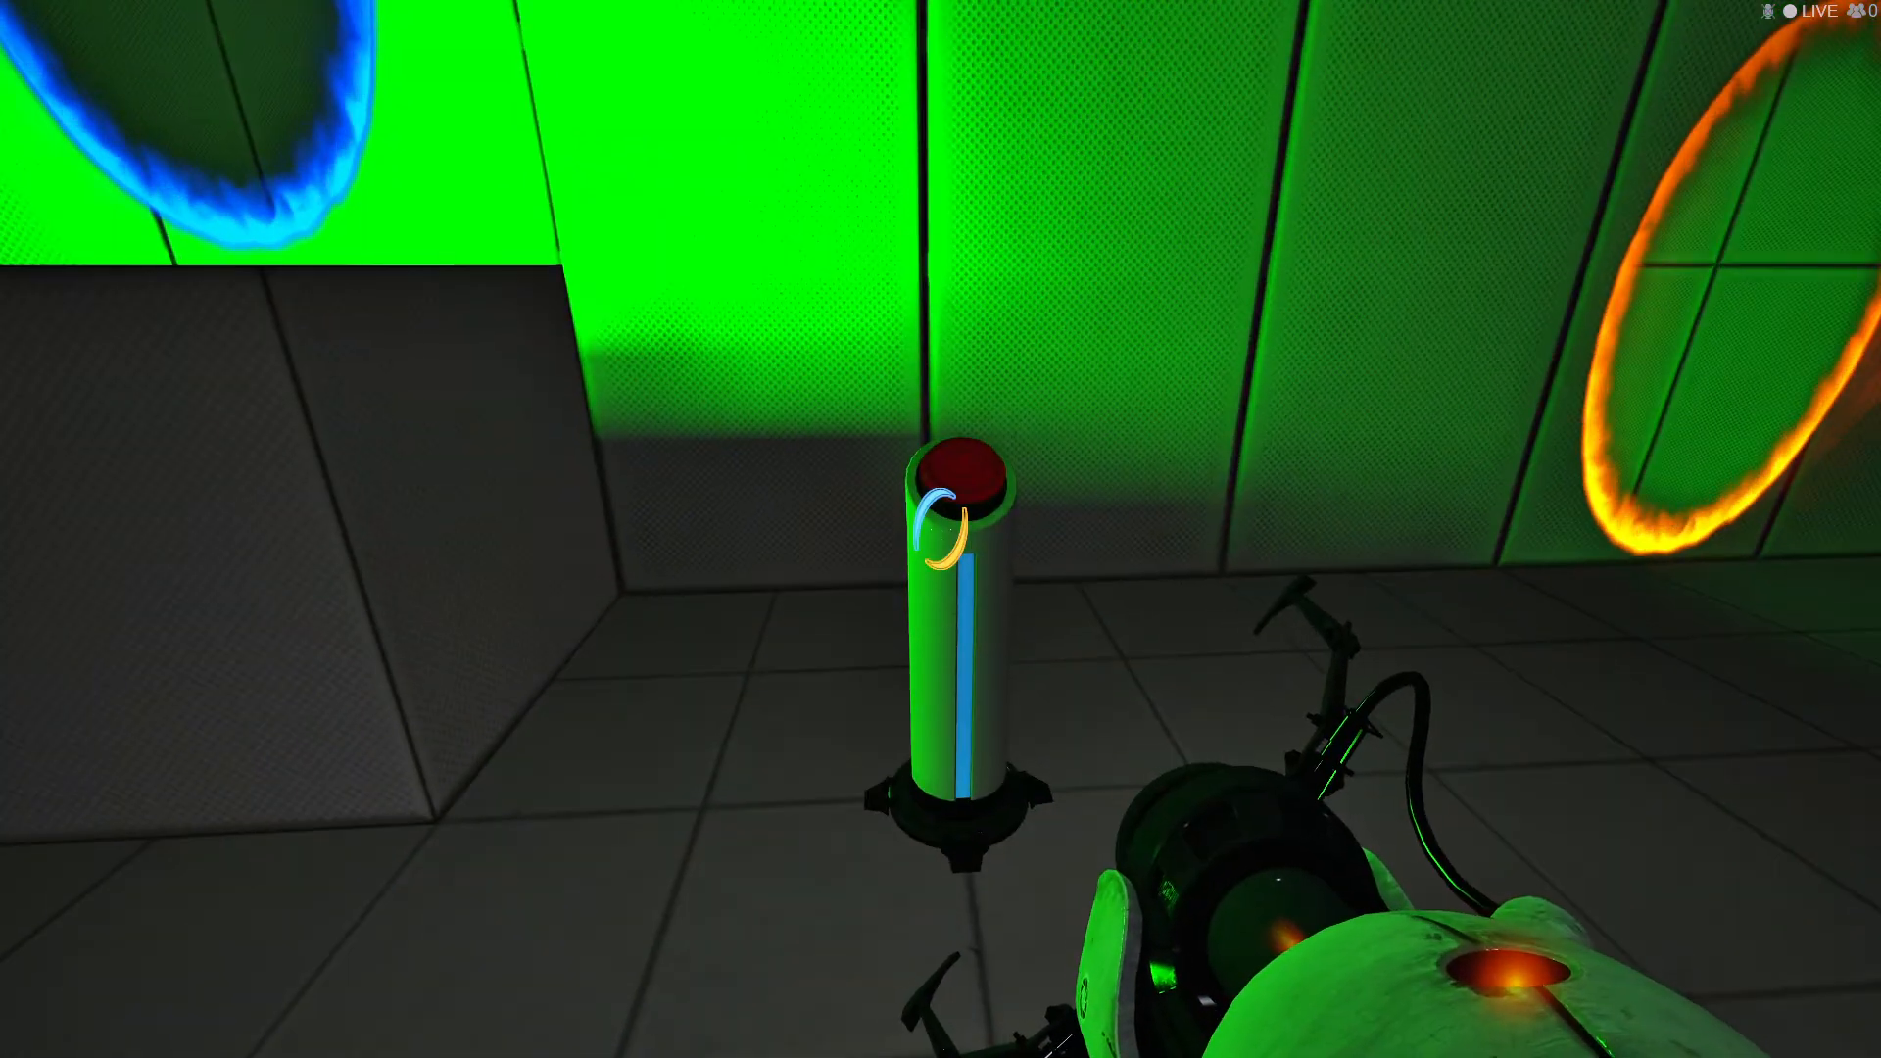
Back in Hammer, set the pedestal button's Prevent fast reset? property to Yes, apply it, and review its reset delay and timer sound.
key(alt+Tab)
double_click(461, 373)
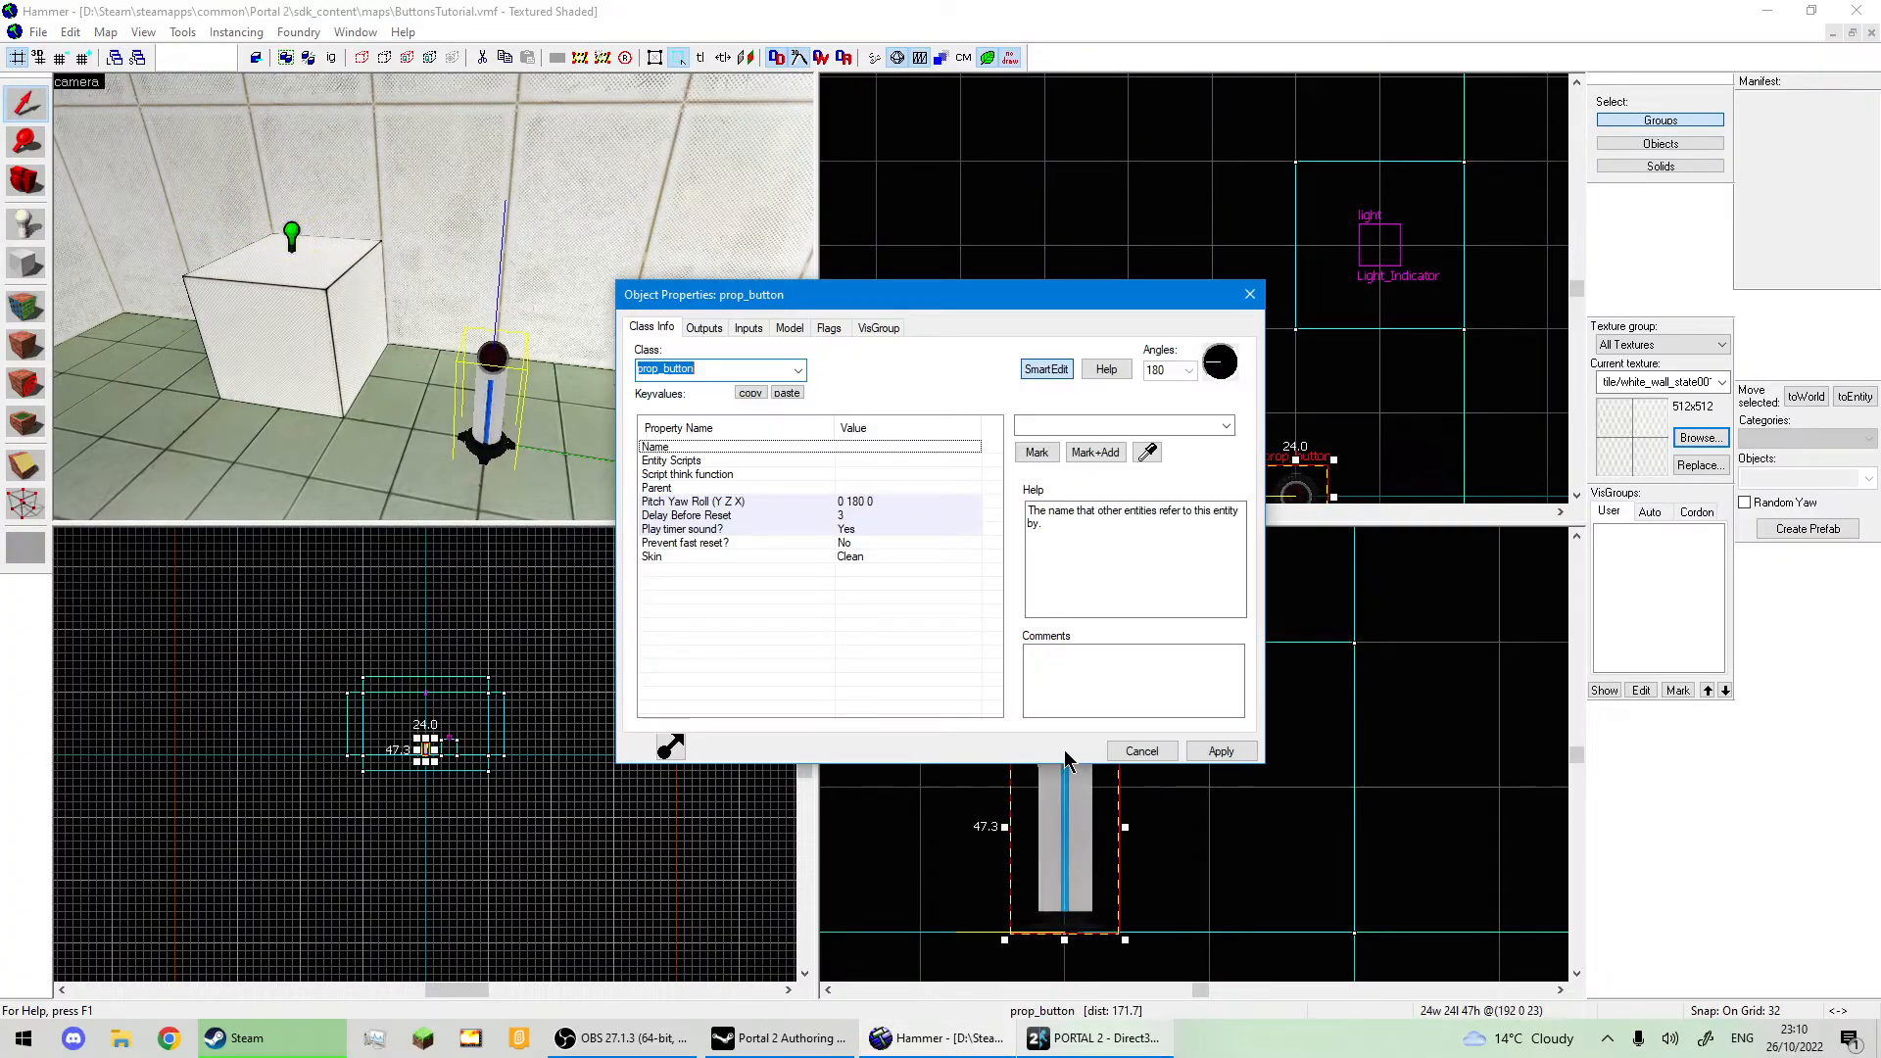
click(898, 543)
click(1226, 425)
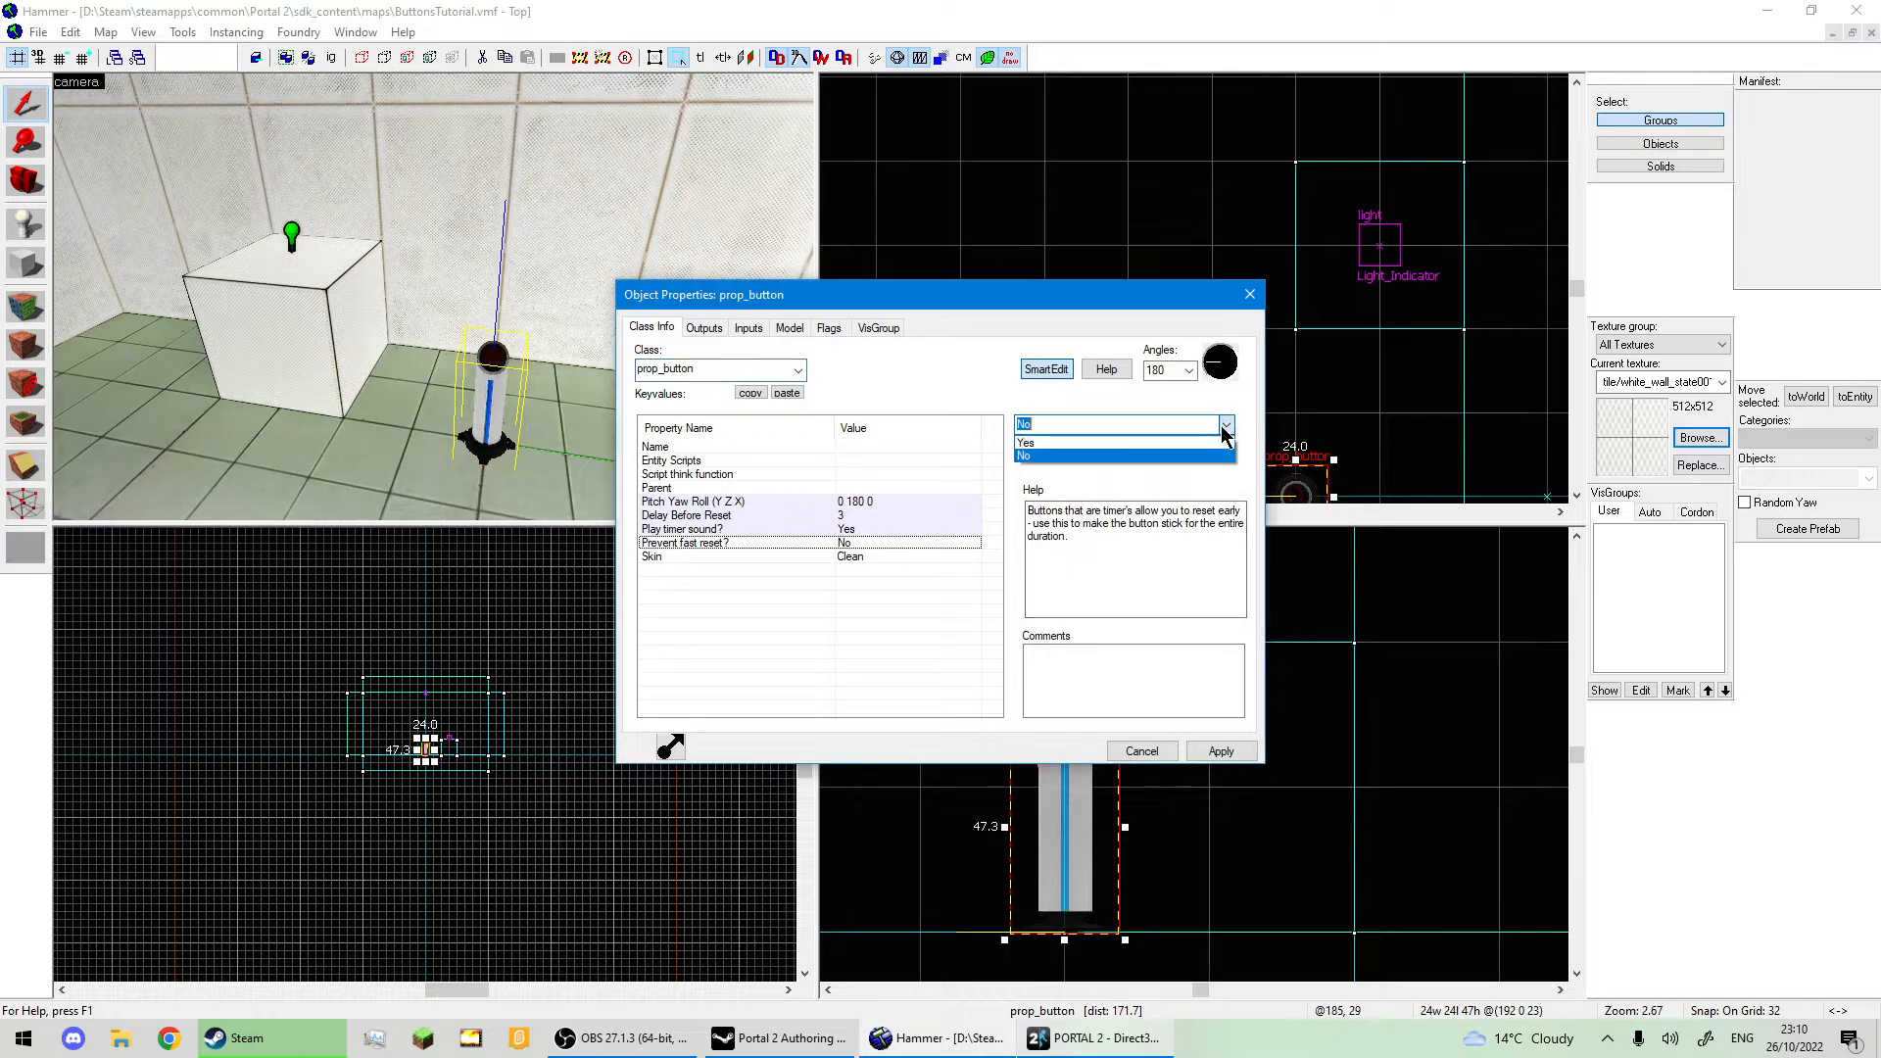
click(1225, 452)
click(1243, 757)
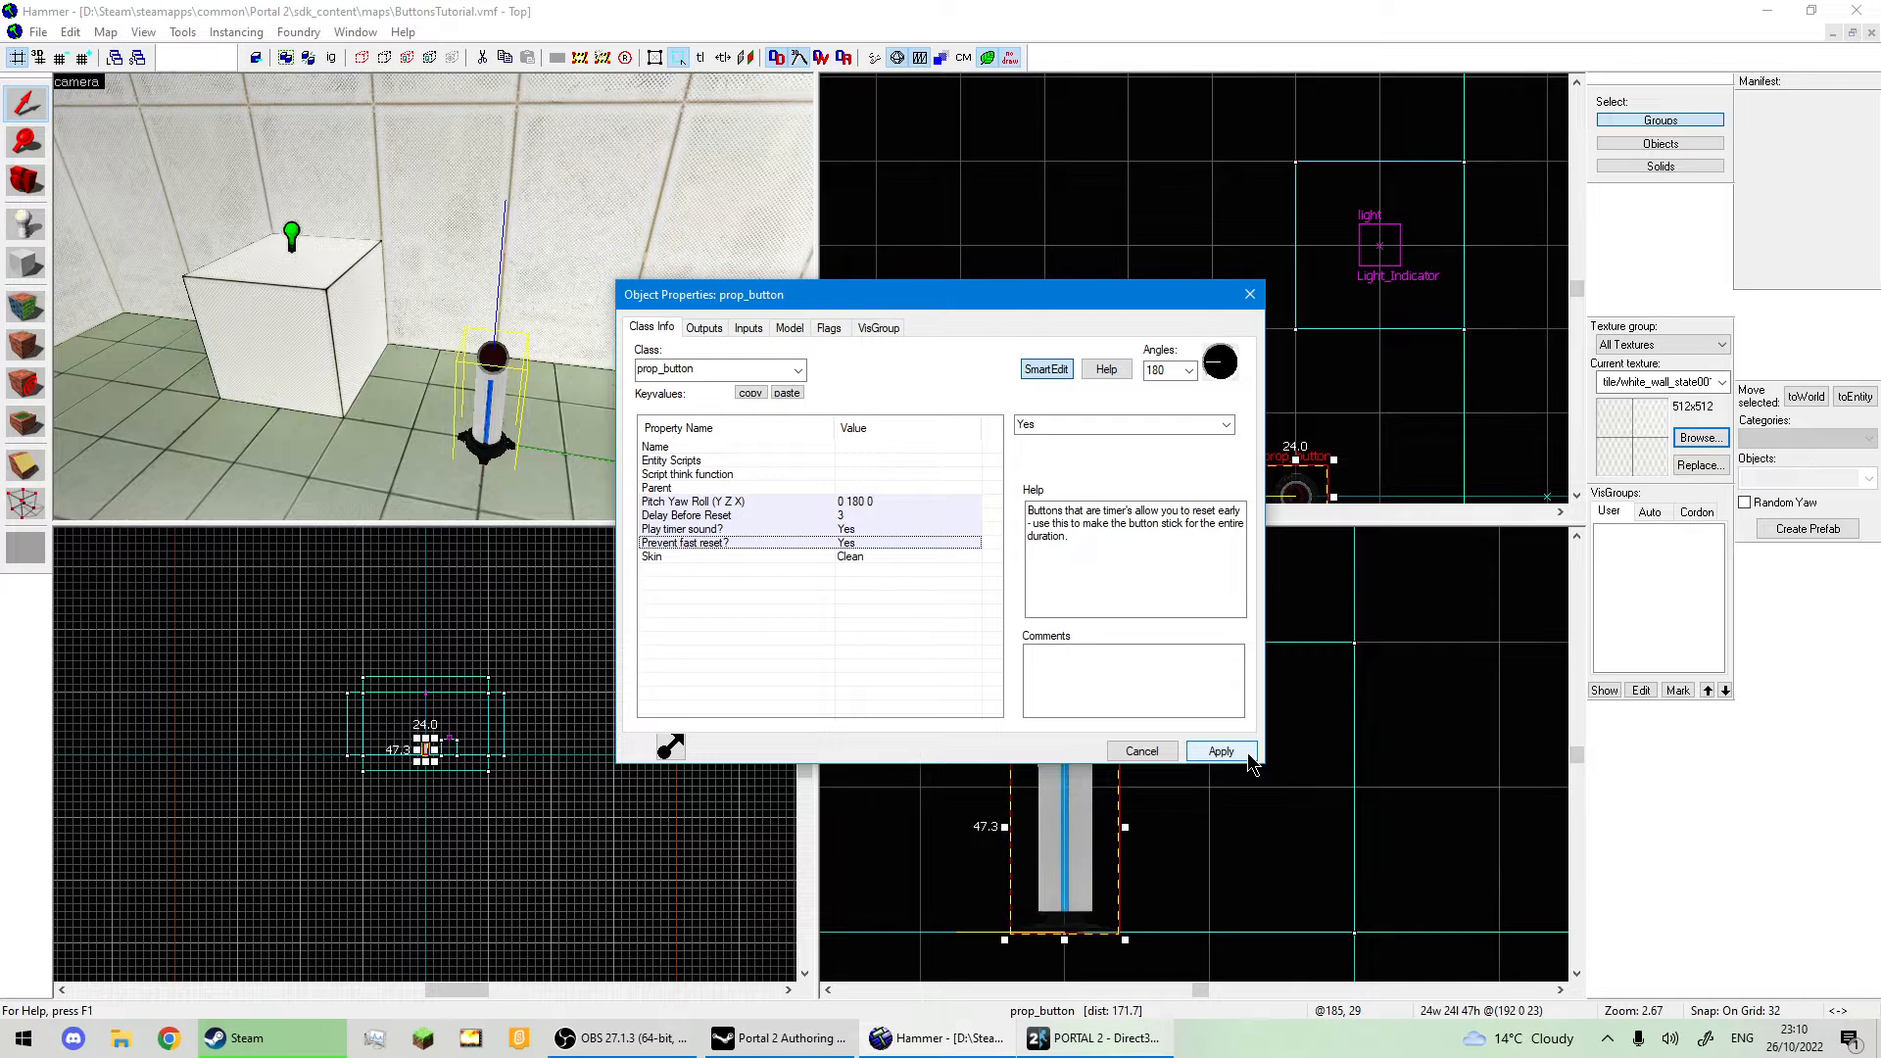
click(826, 517)
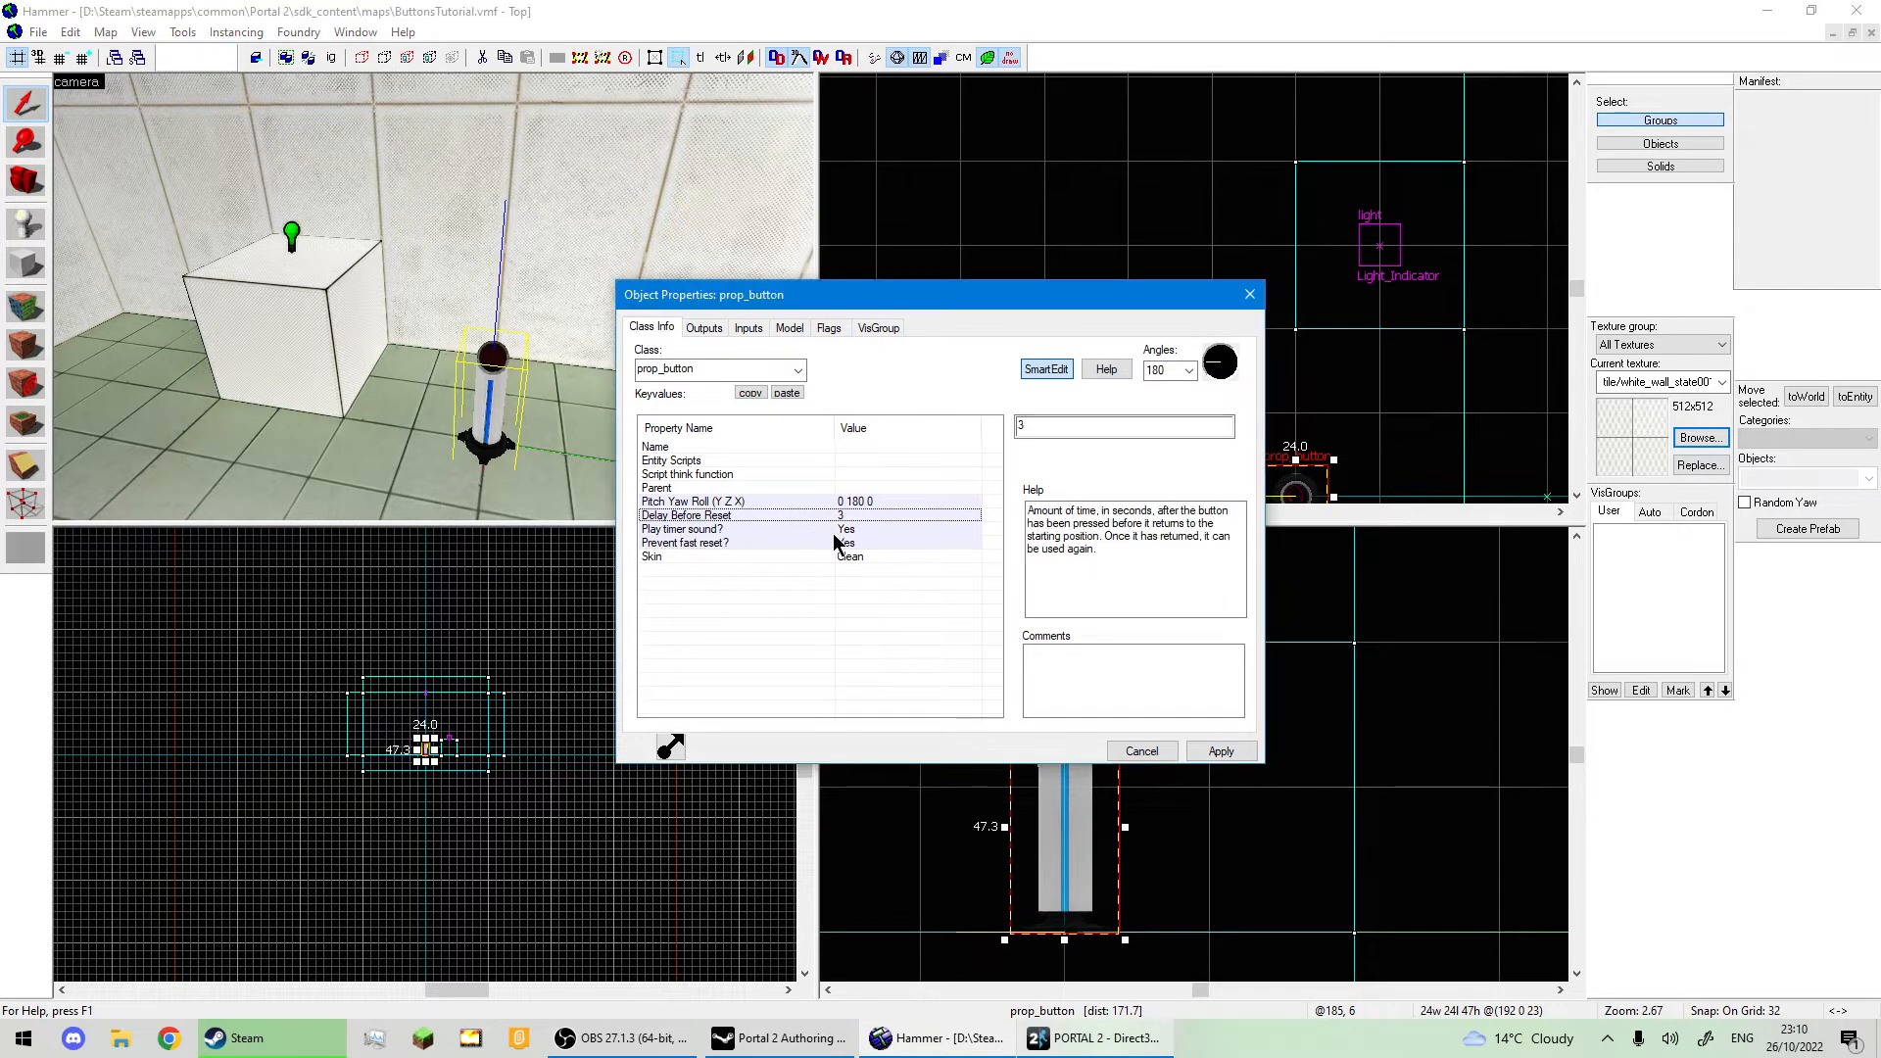
click(801, 530)
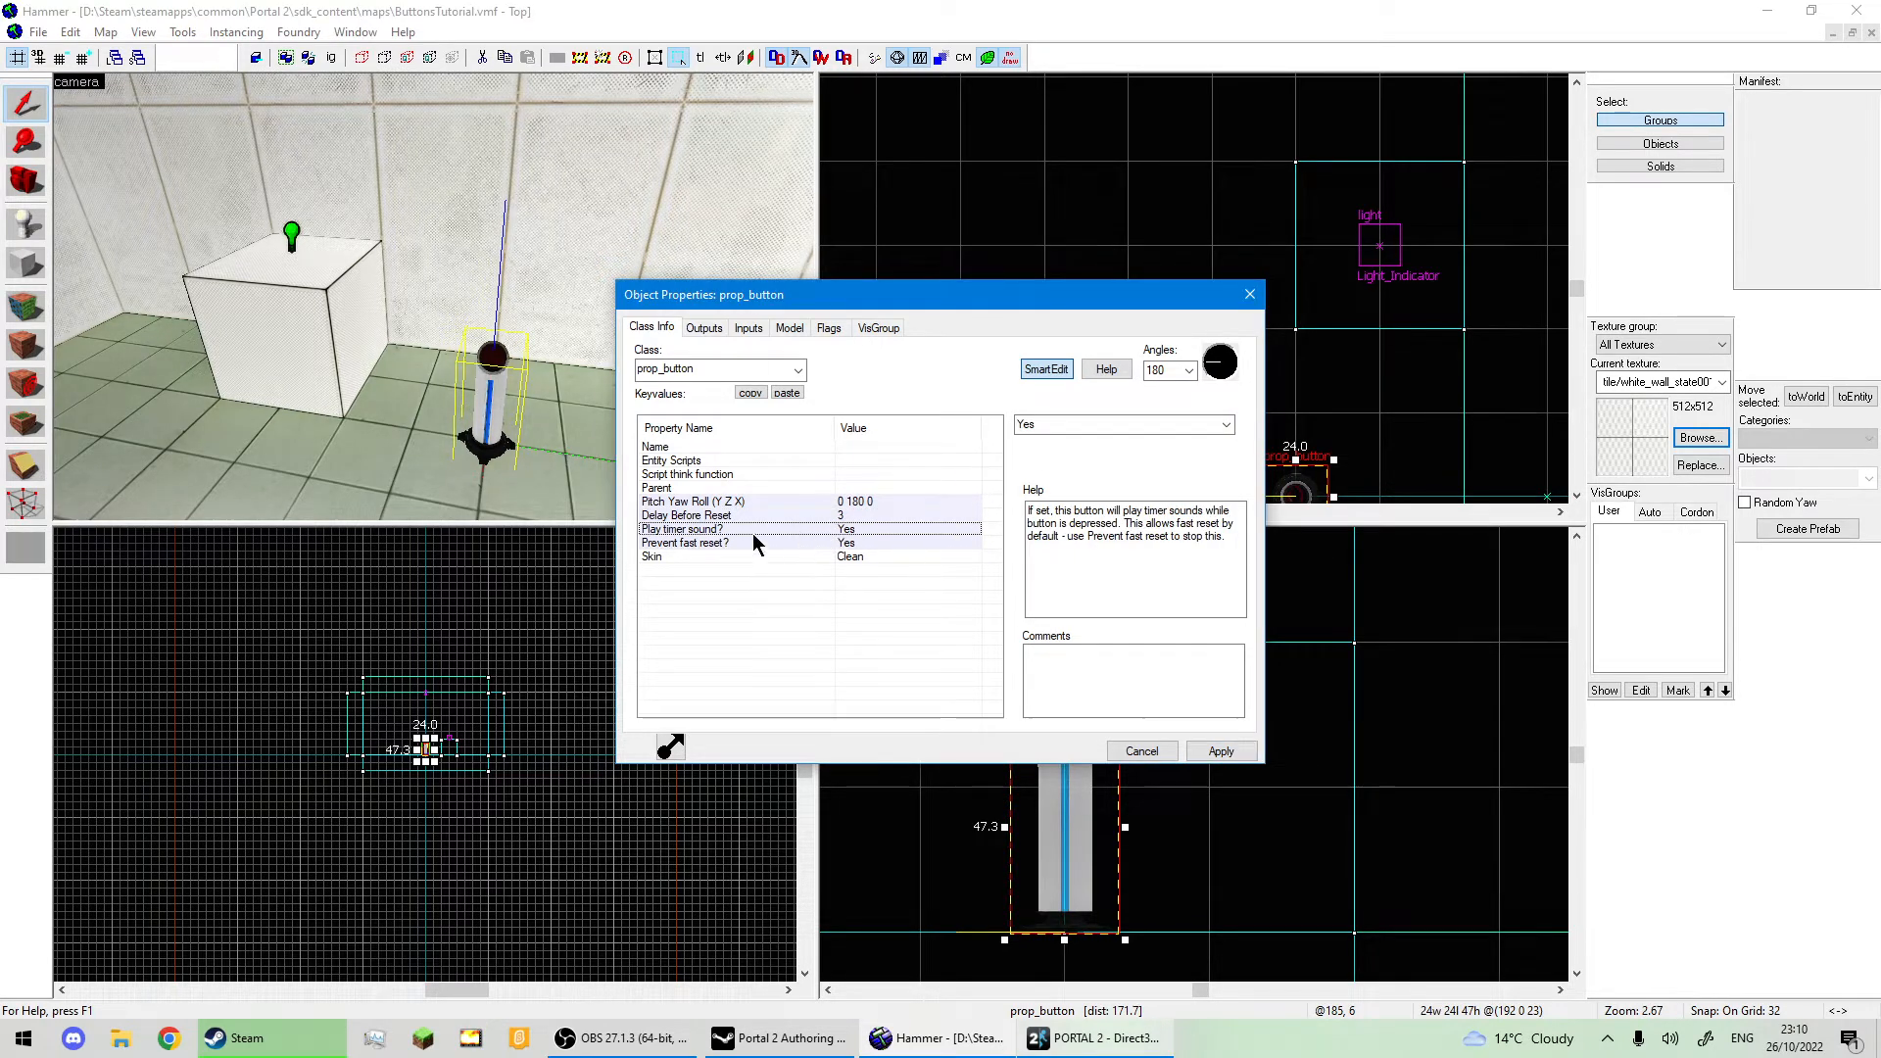
click(1224, 752)
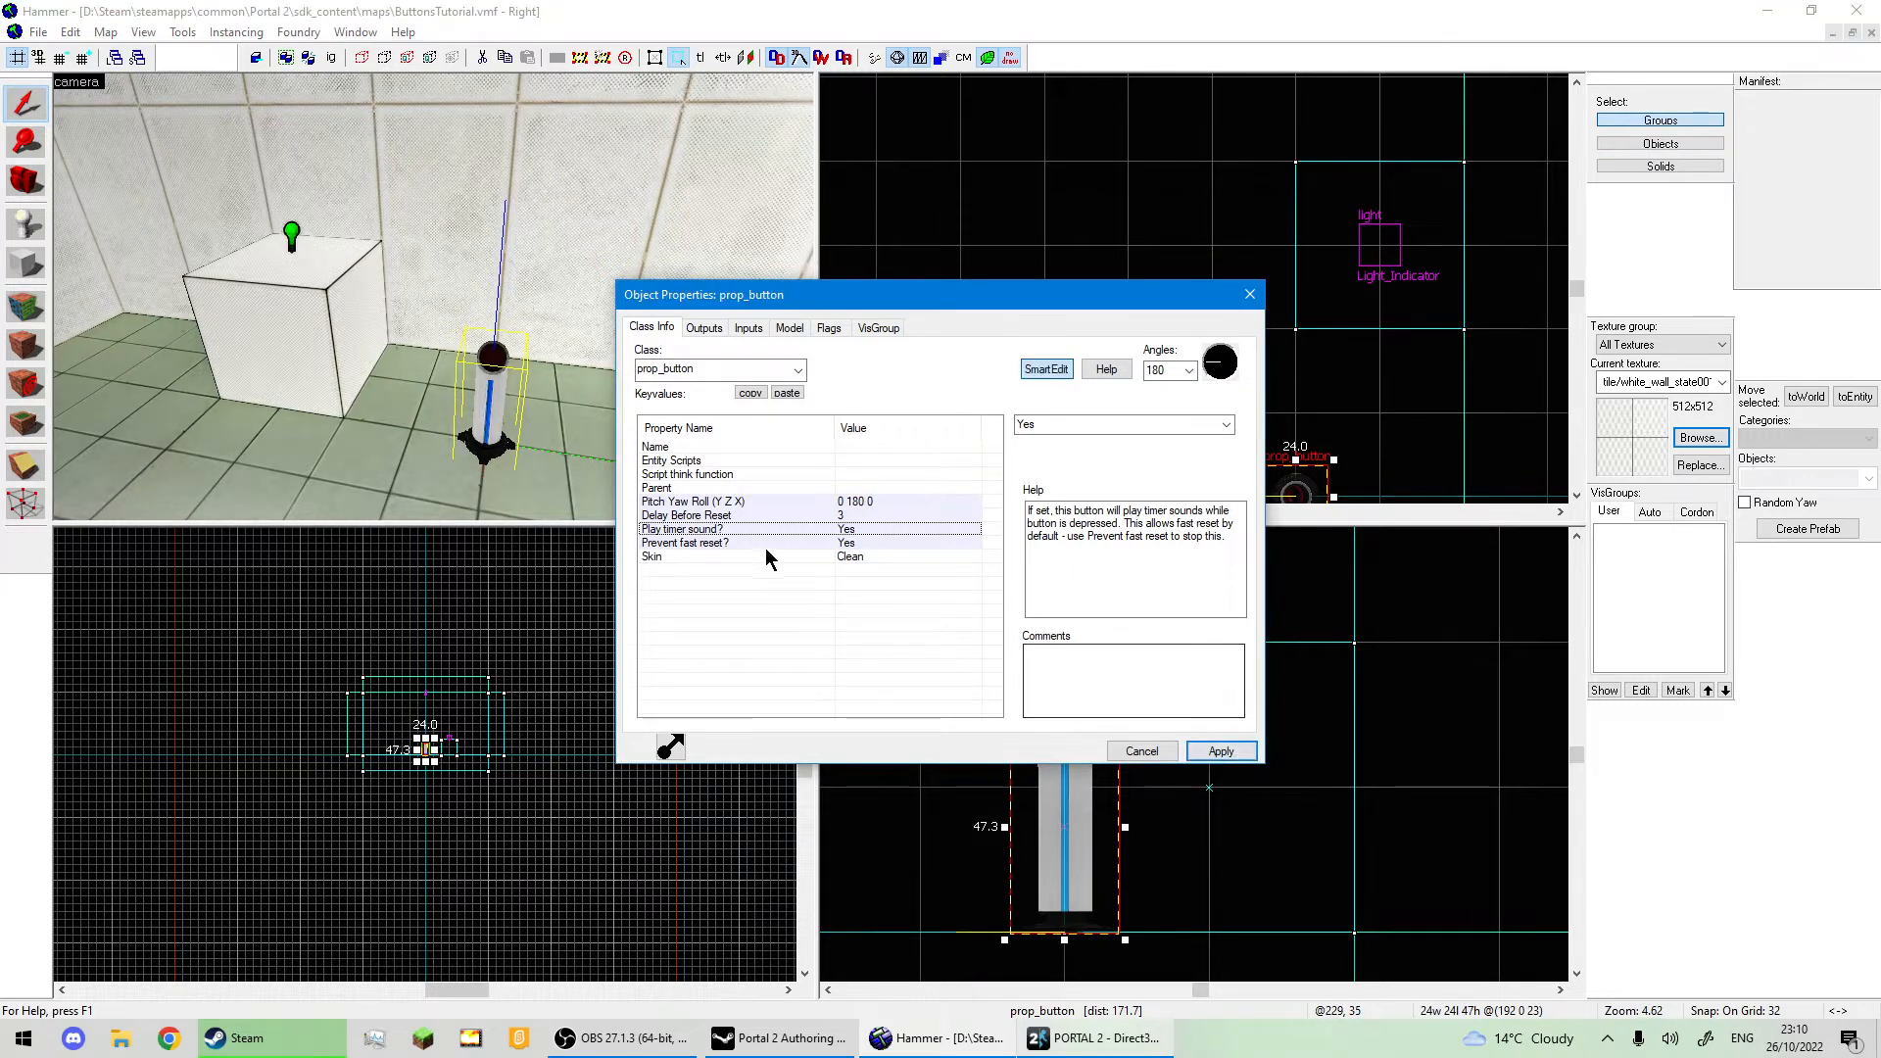
Duplicate the OnPressed output as OnButtonReset targeting Light_Indicator, give it an input that switches the light off, and apply it.
click(705, 329)
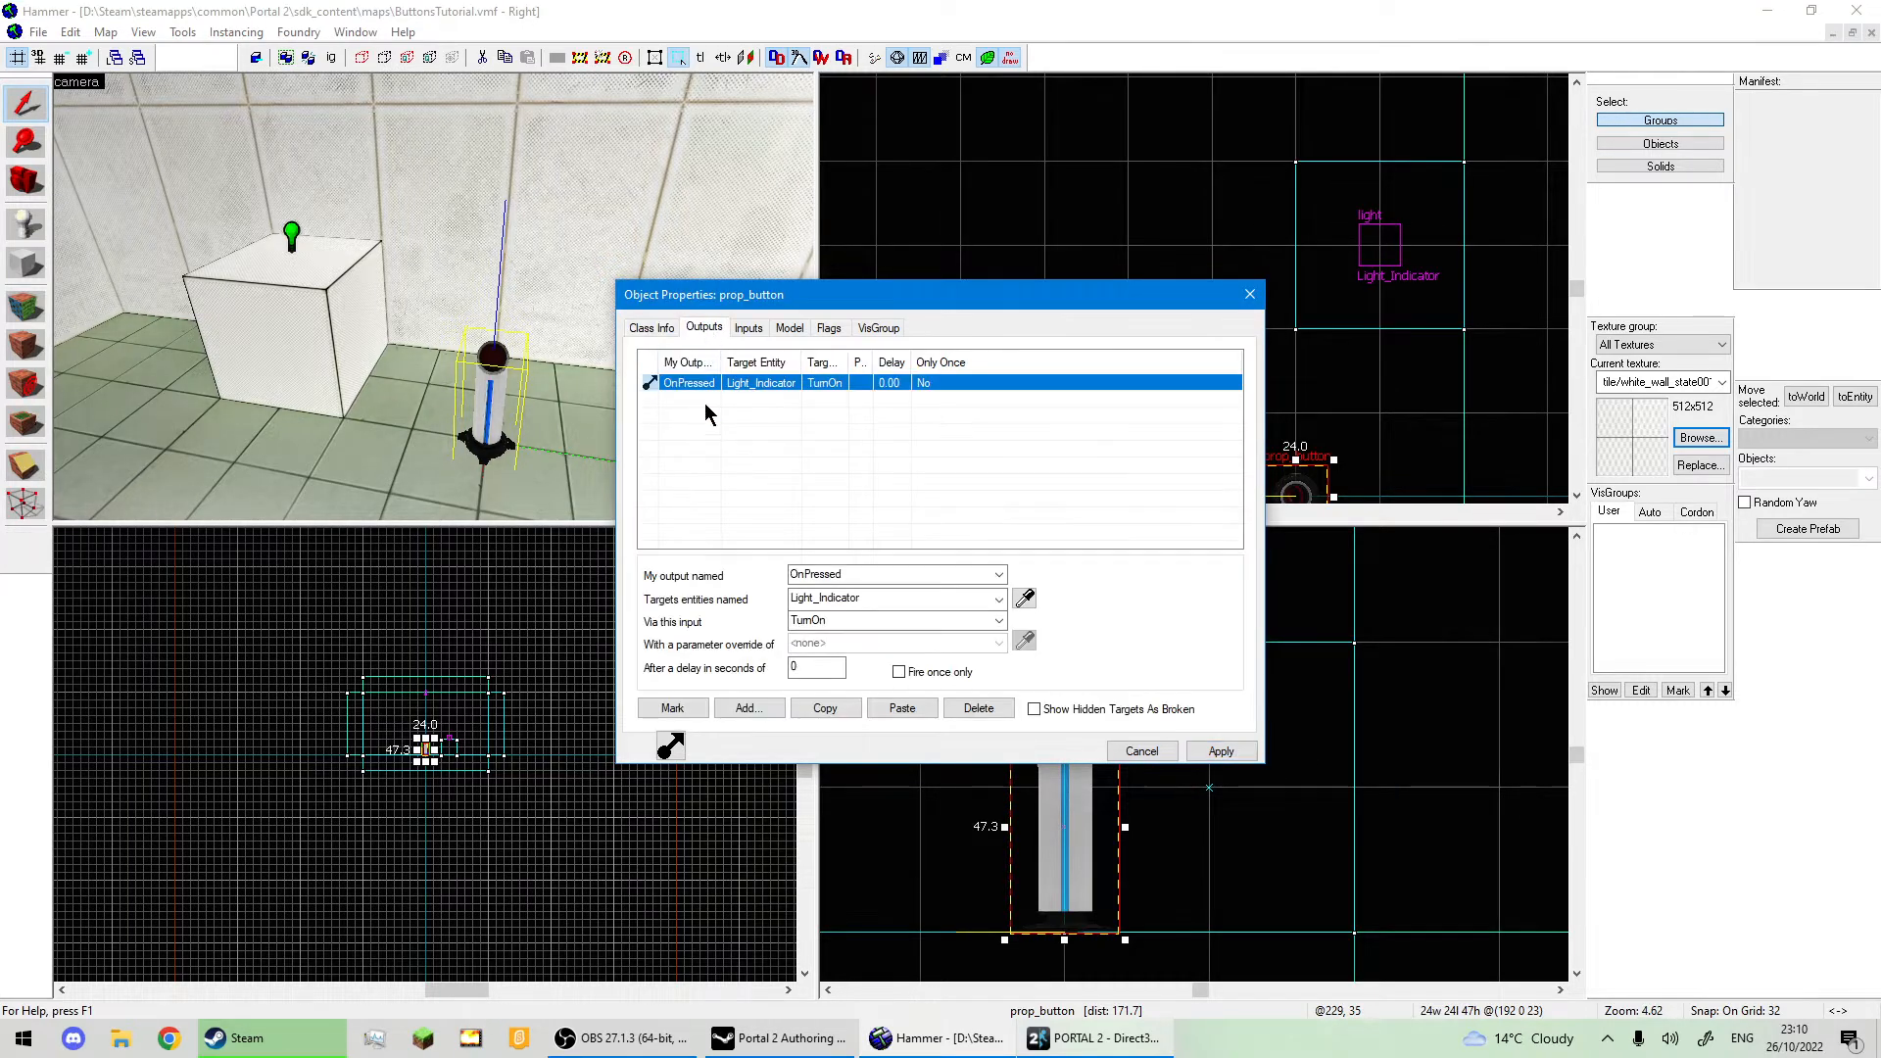
click(855, 709)
click(889, 710)
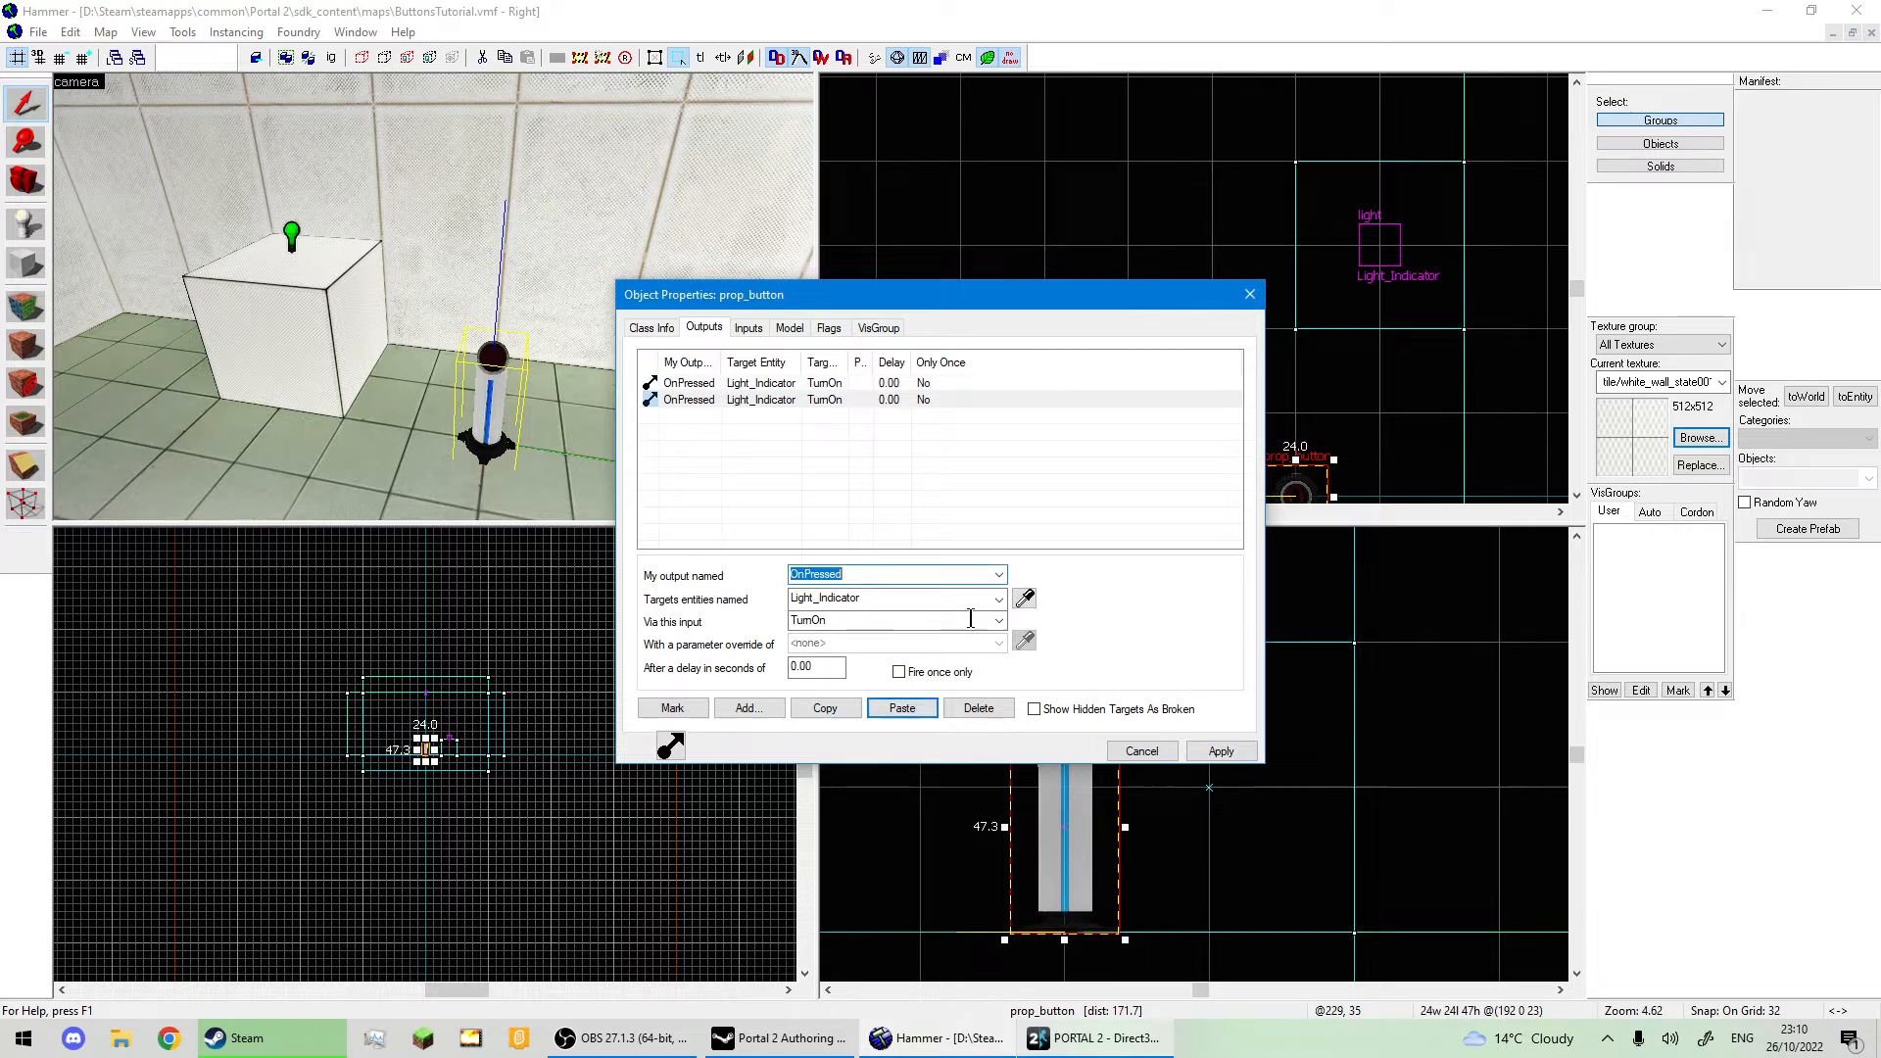
click(1000, 576)
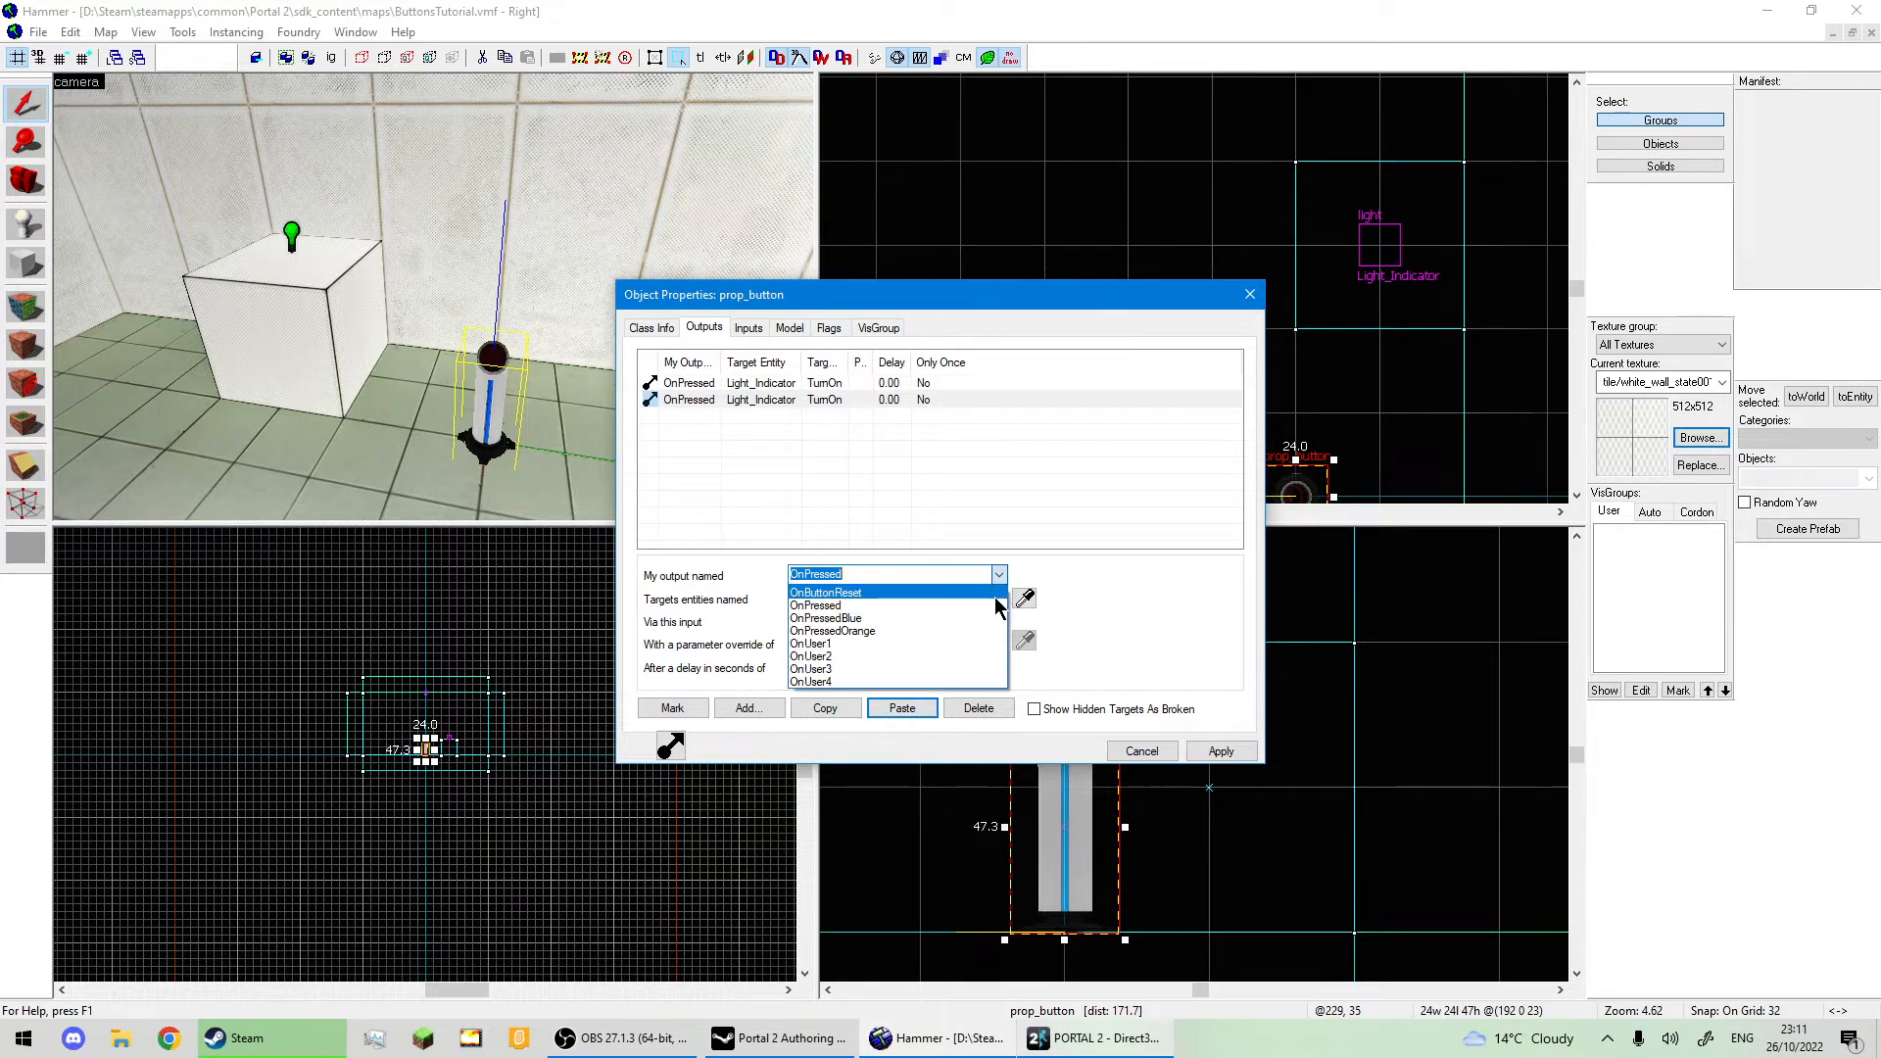
click(985, 593)
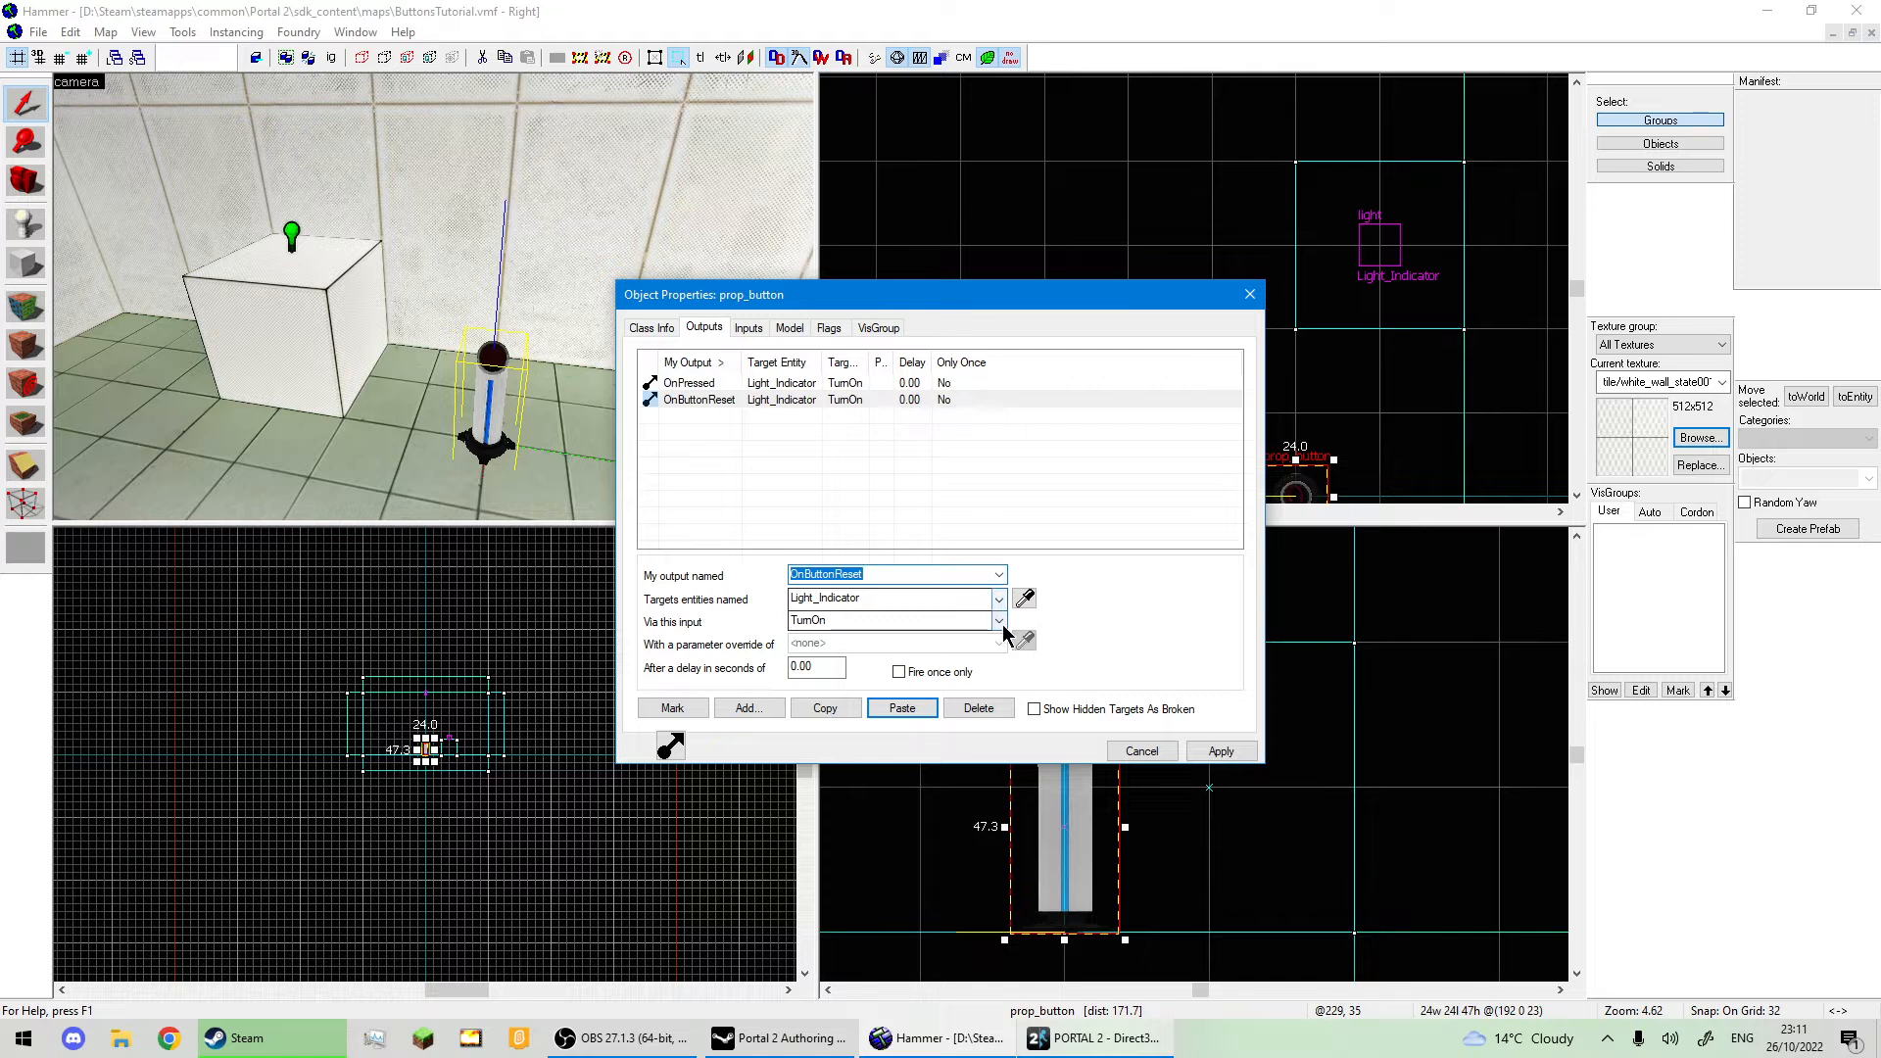
click(1000, 621)
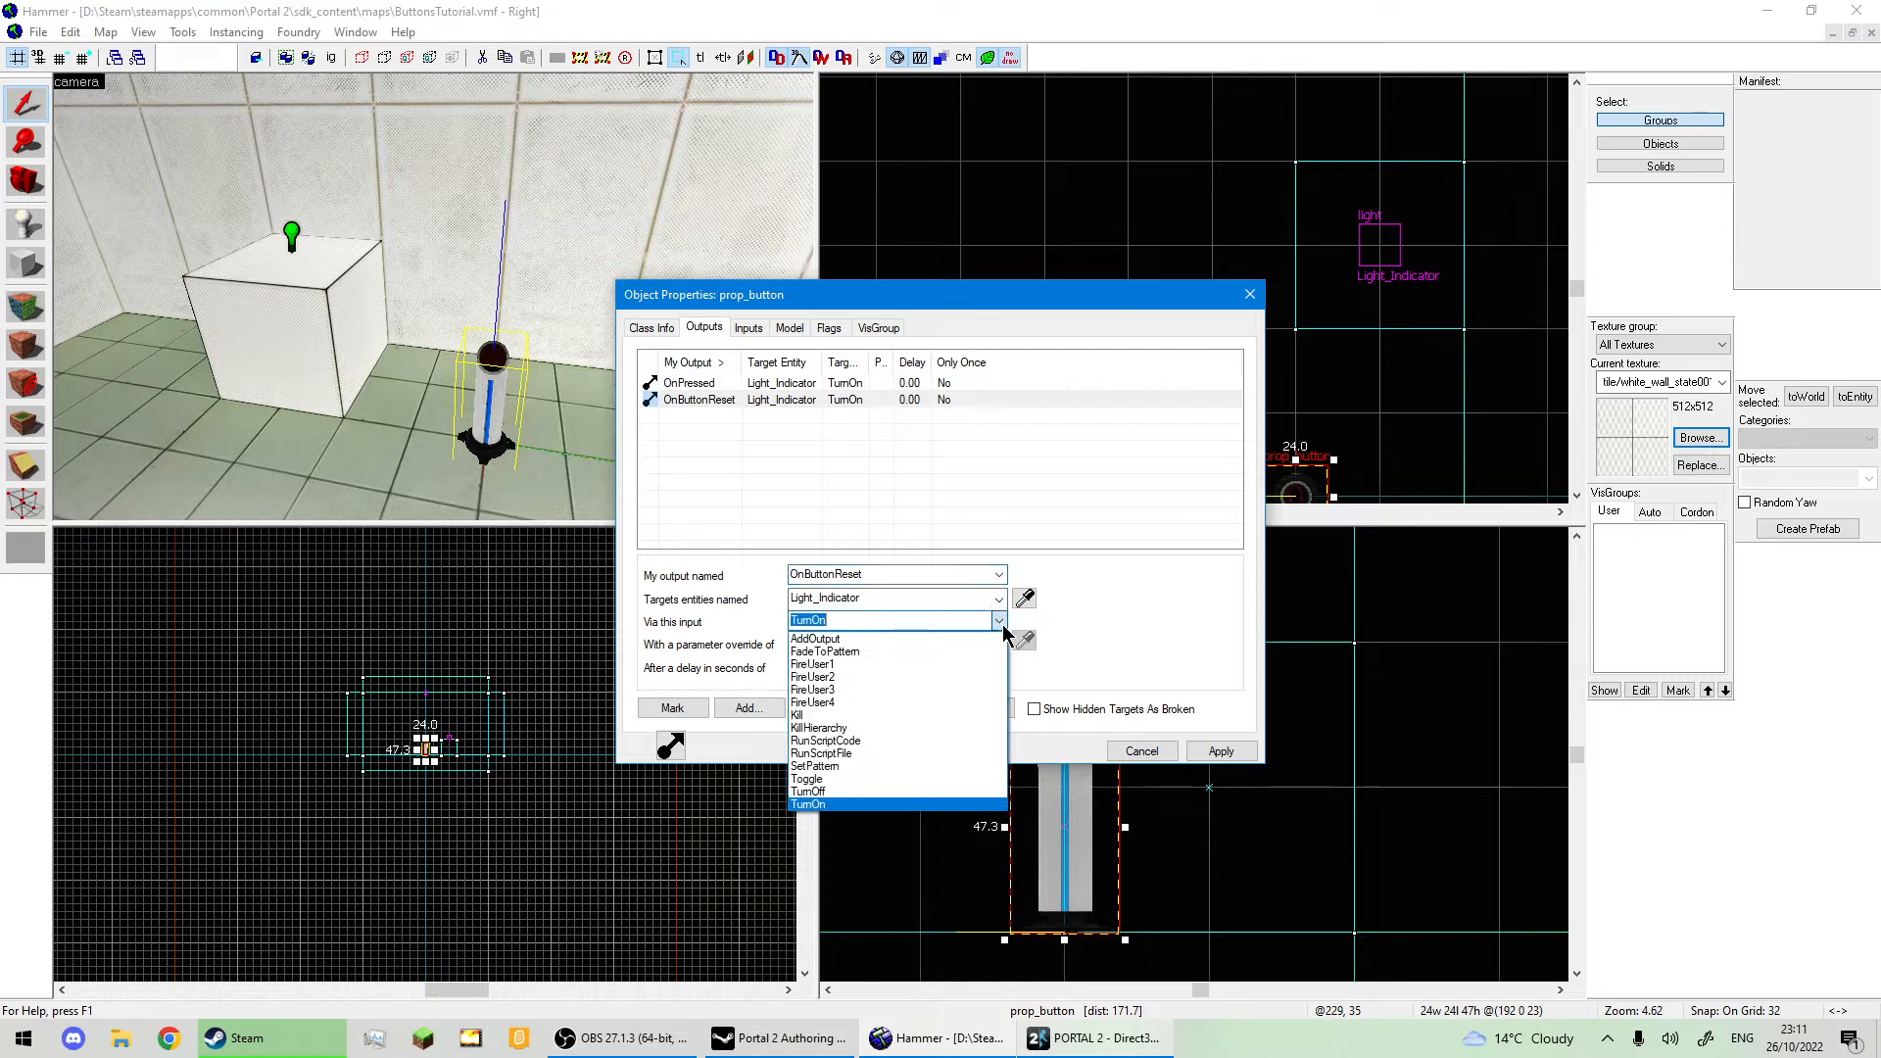
click(925, 777)
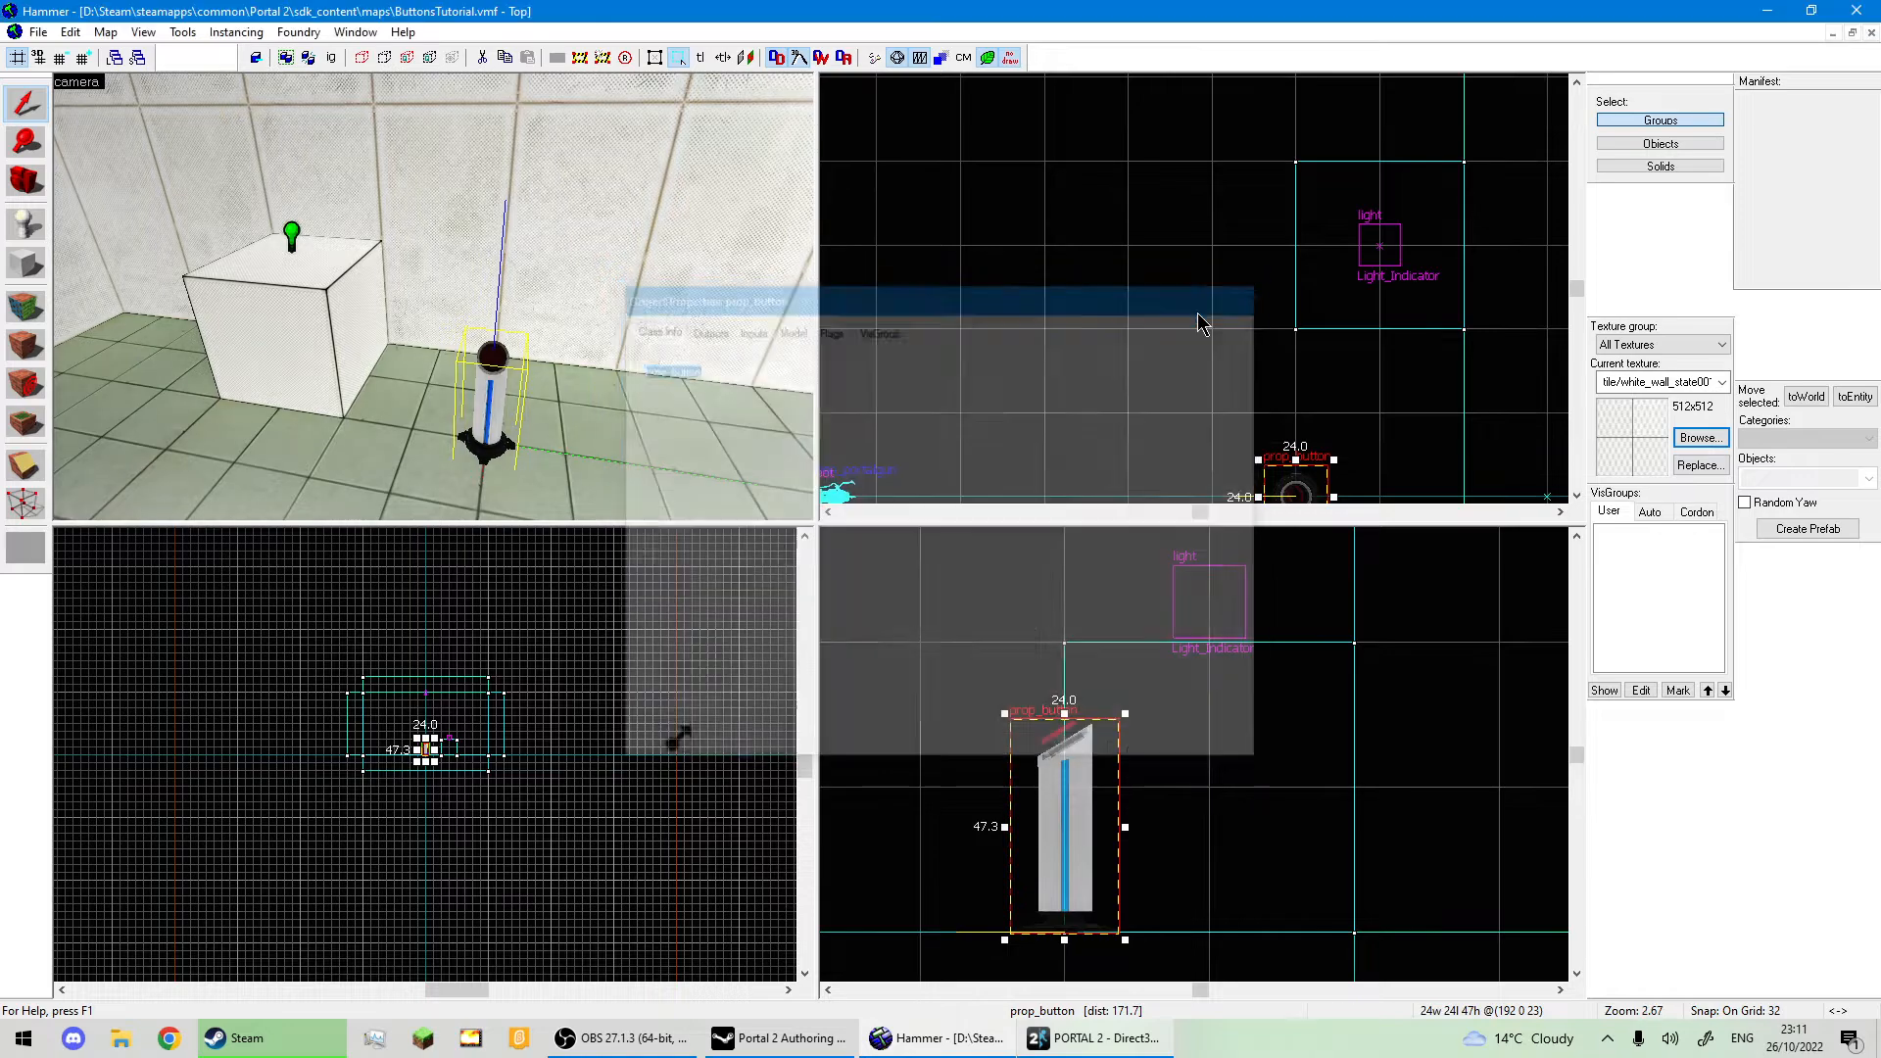
click(1222, 752)
Compile the map with normal BSP, VIS and RAD, and reload it in the running game through the console.
click(38, 32)
click(149, 302)
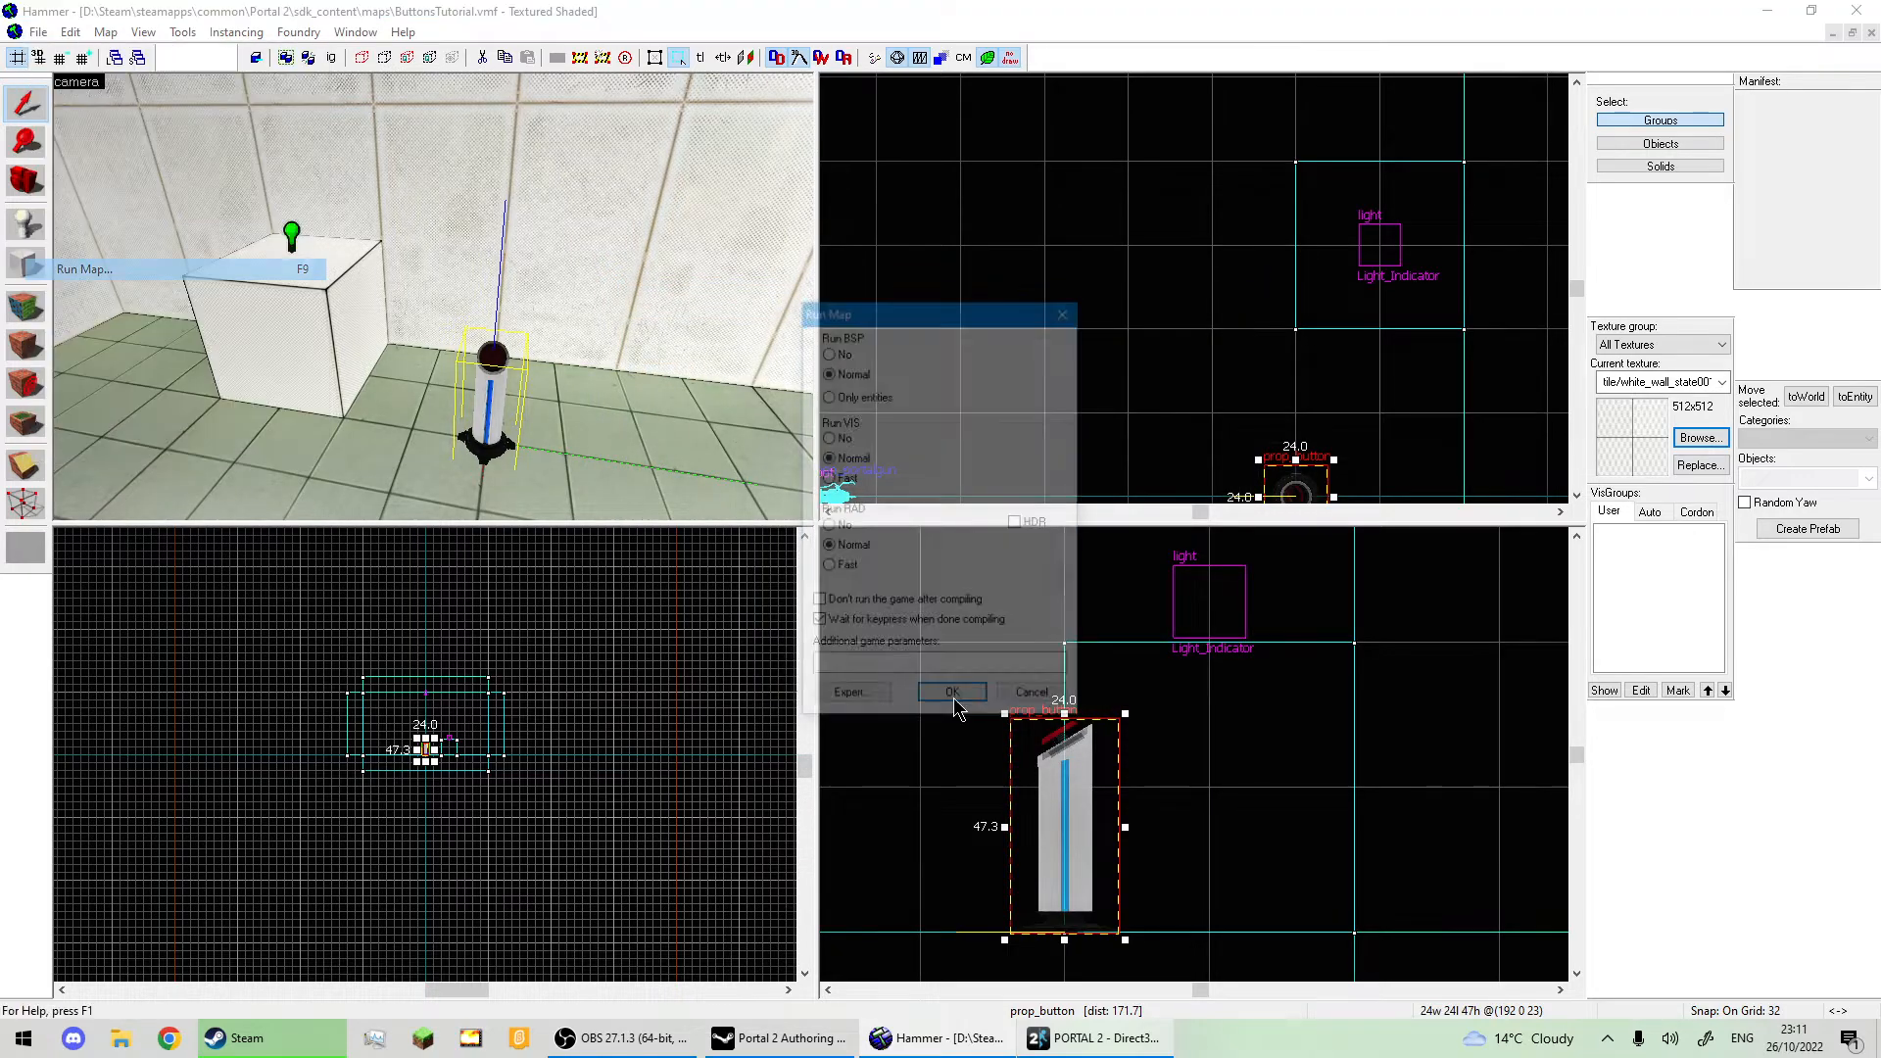
click(932, 674)
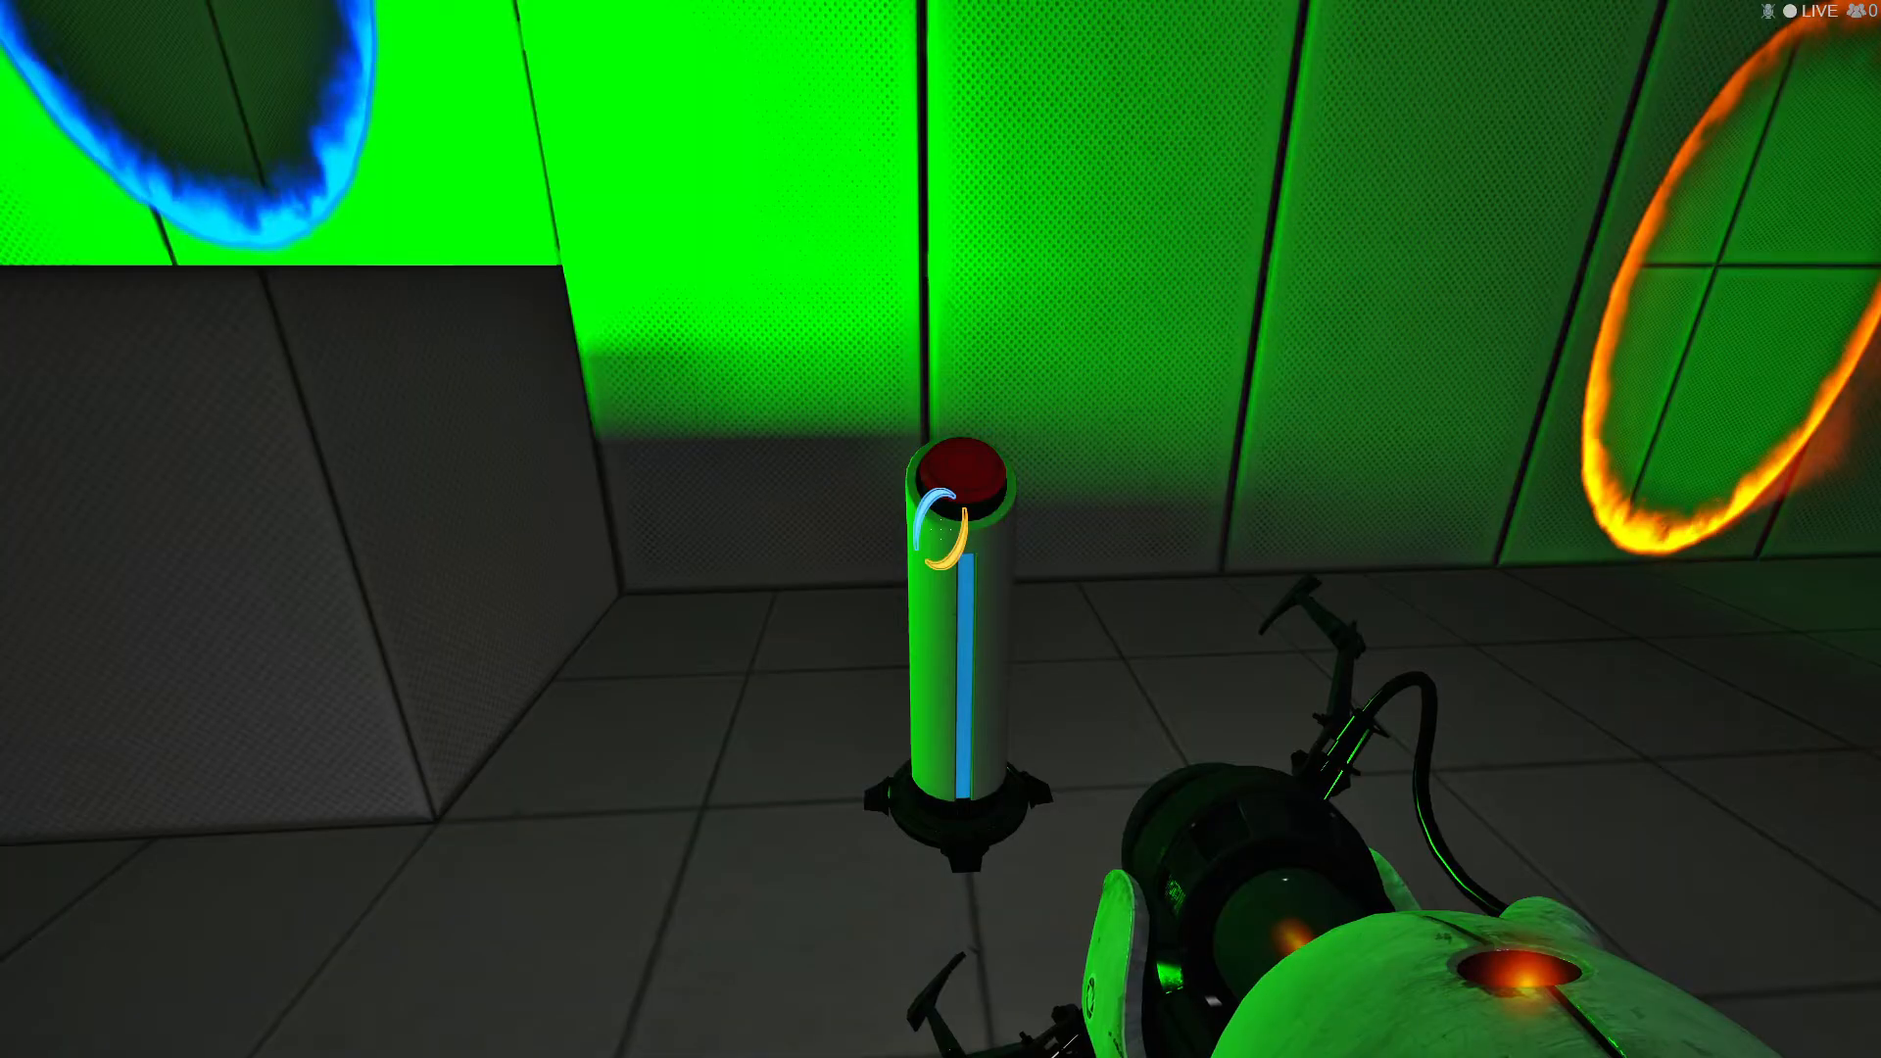
key(grave)
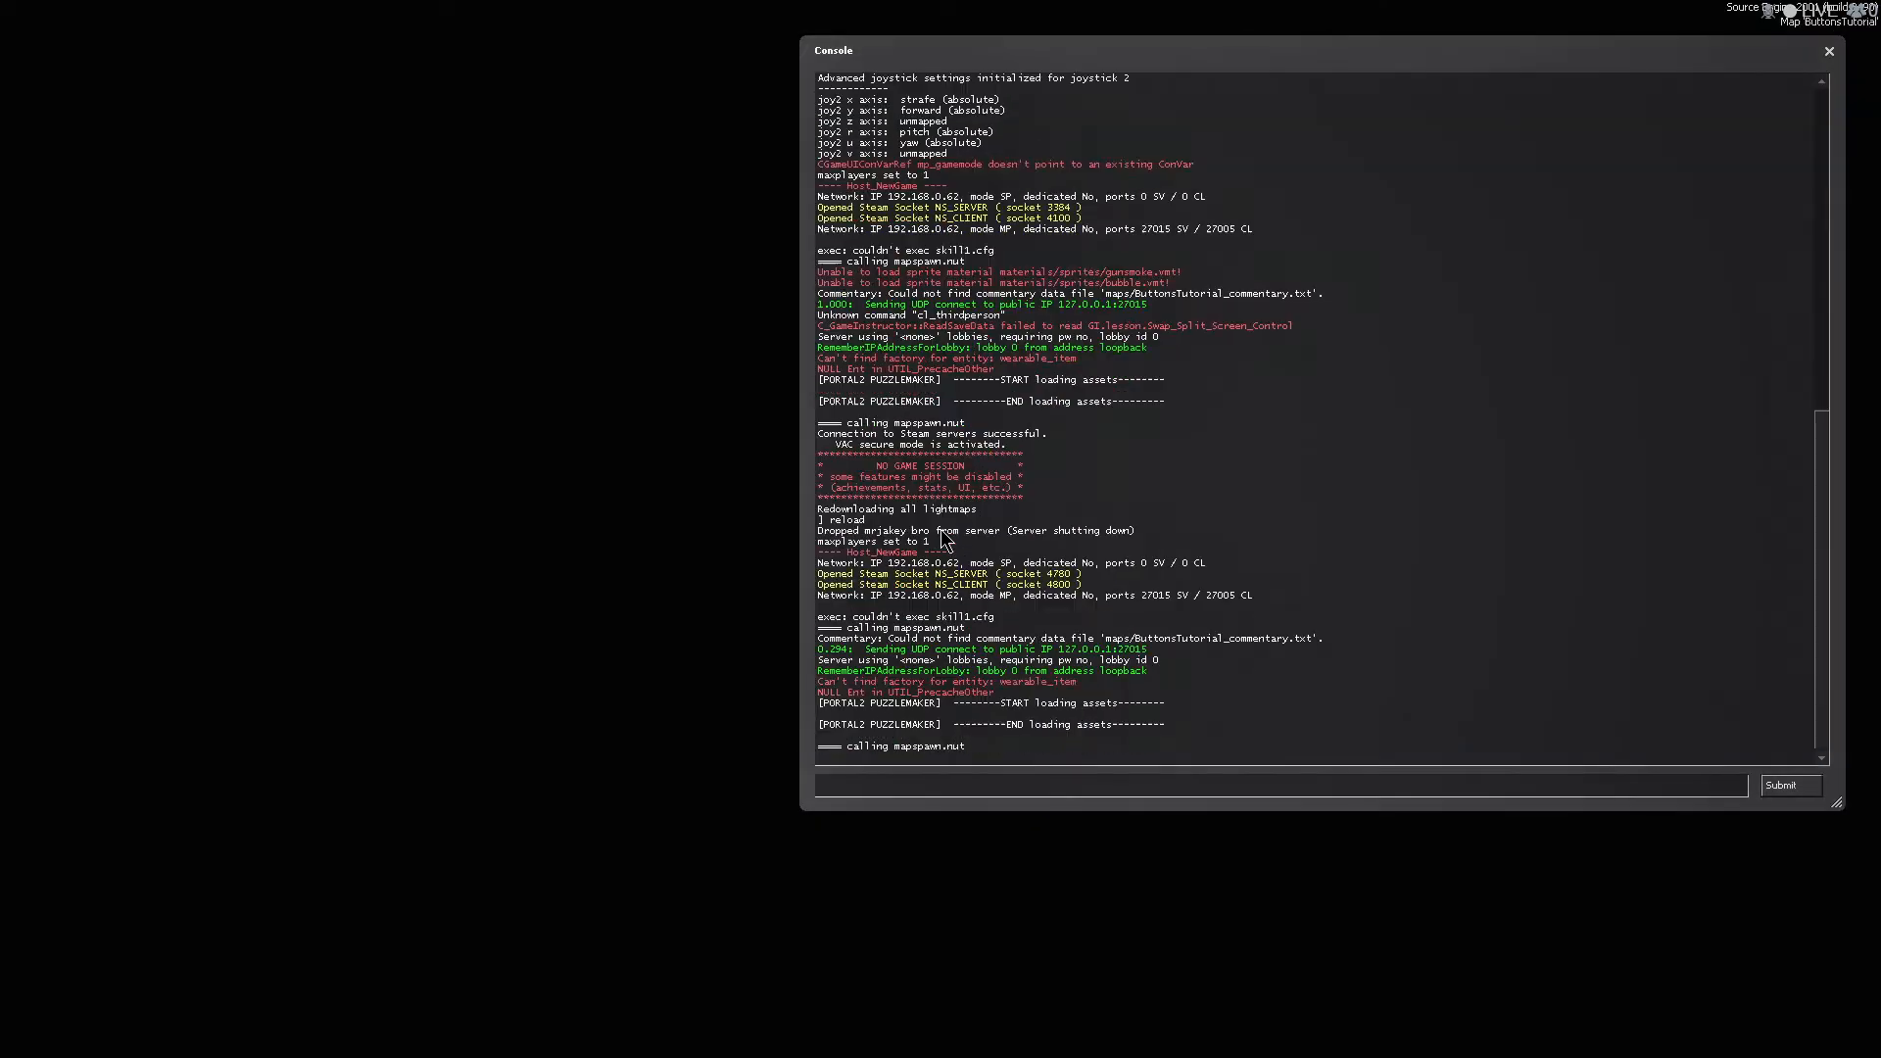
Test the pedestal button twice in the reloaded map, watching the green light through the reset, and shoot portals beside the block.
key(w)
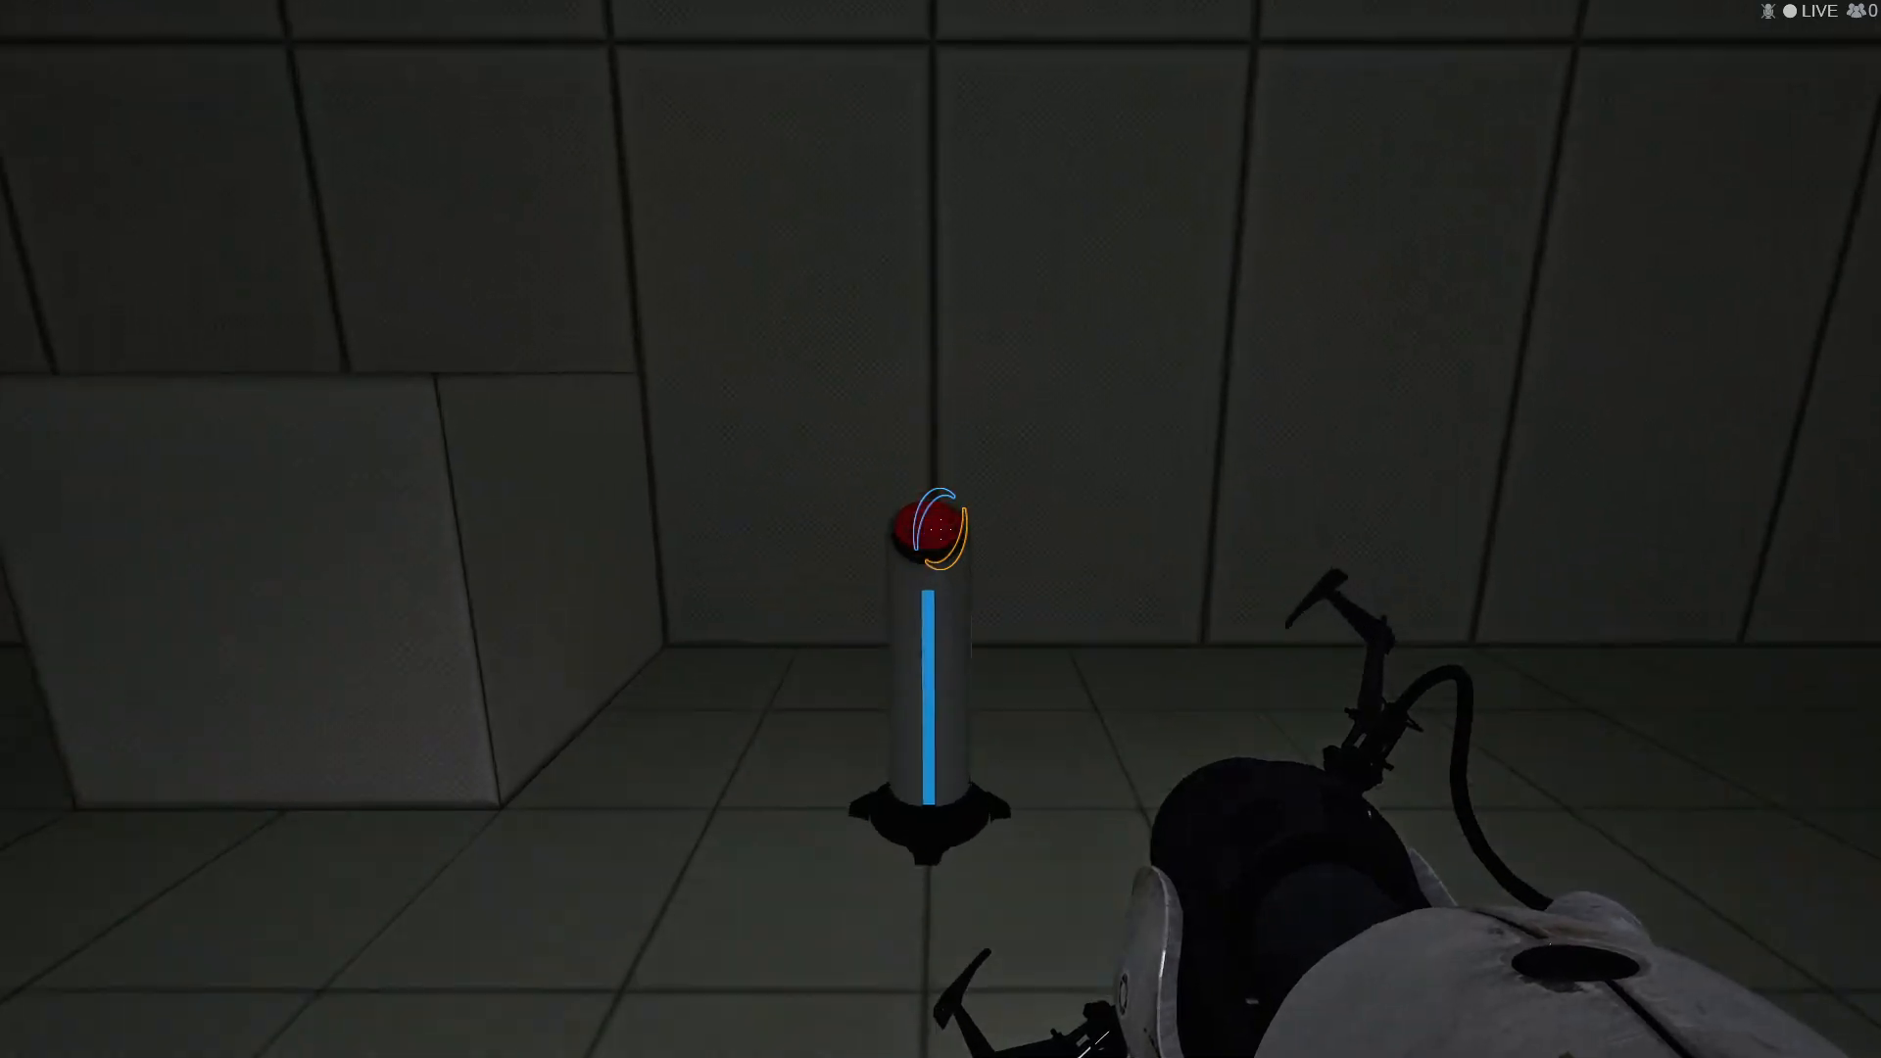
key(e)
key(s)
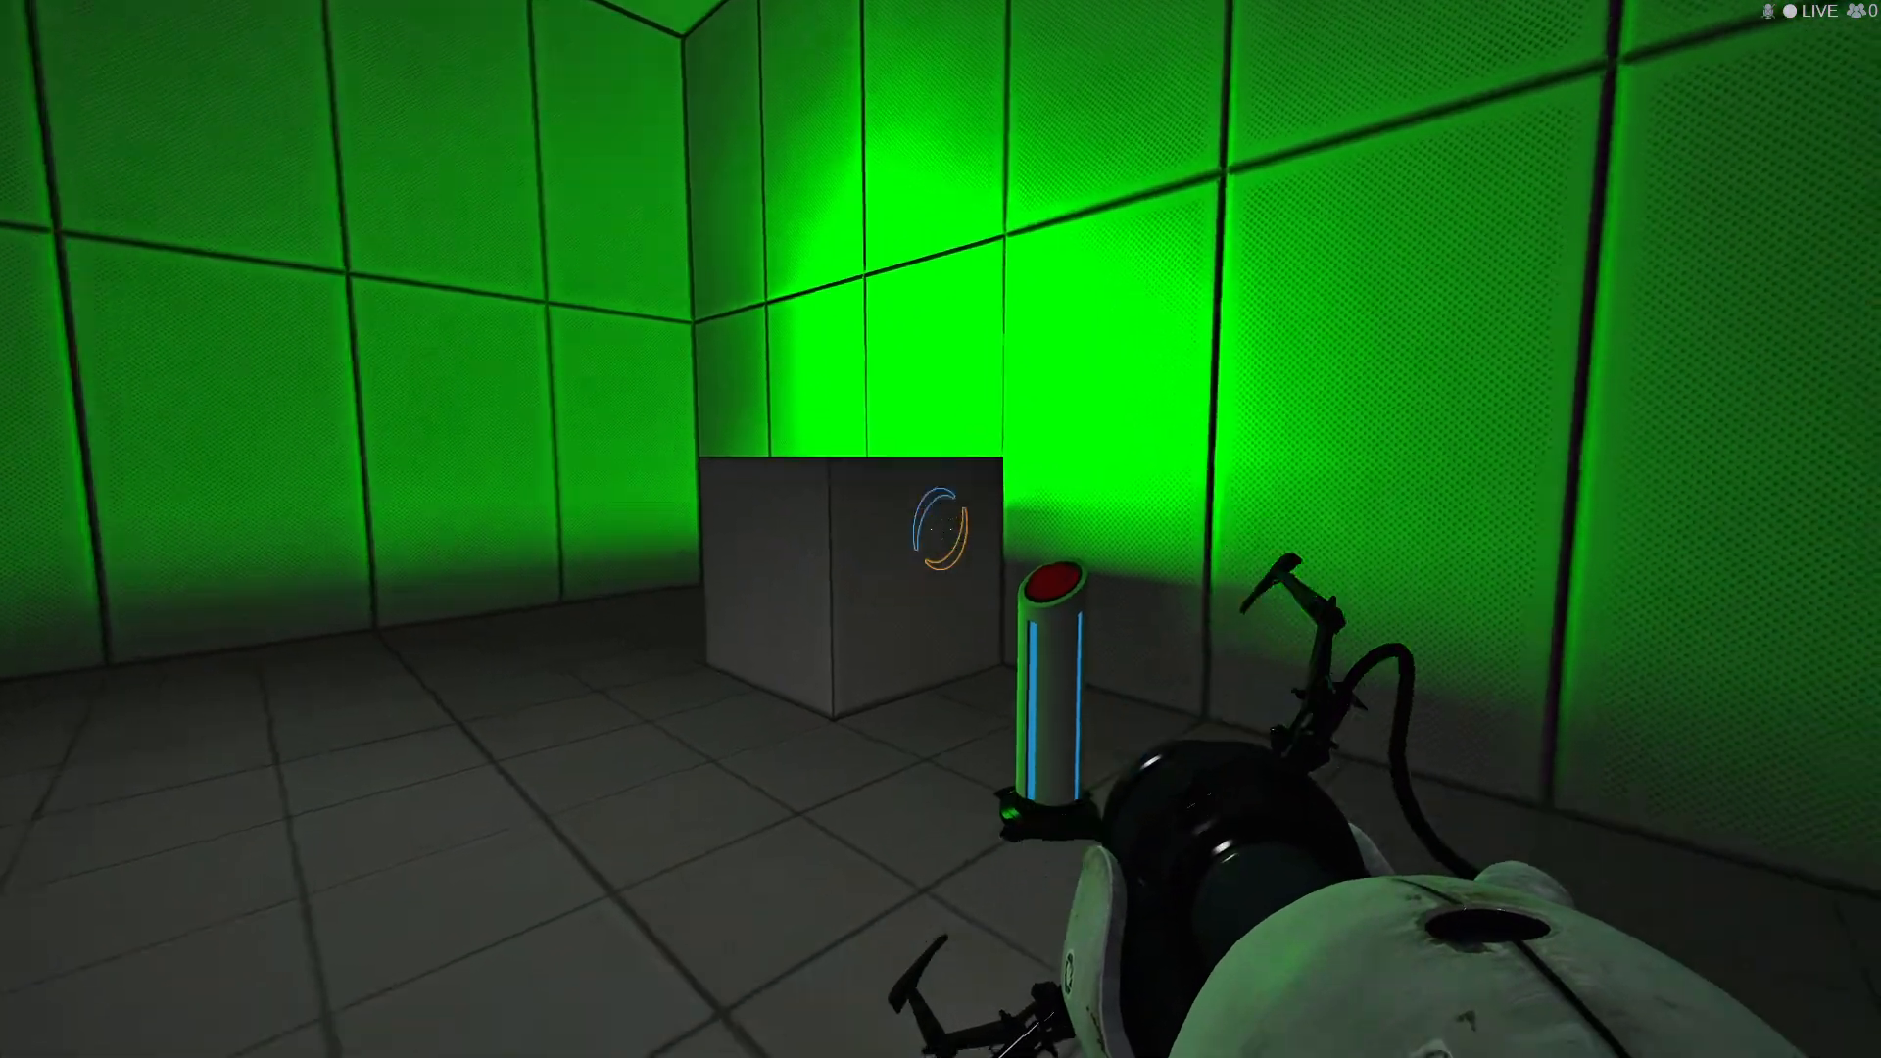
key(w)
key(s)
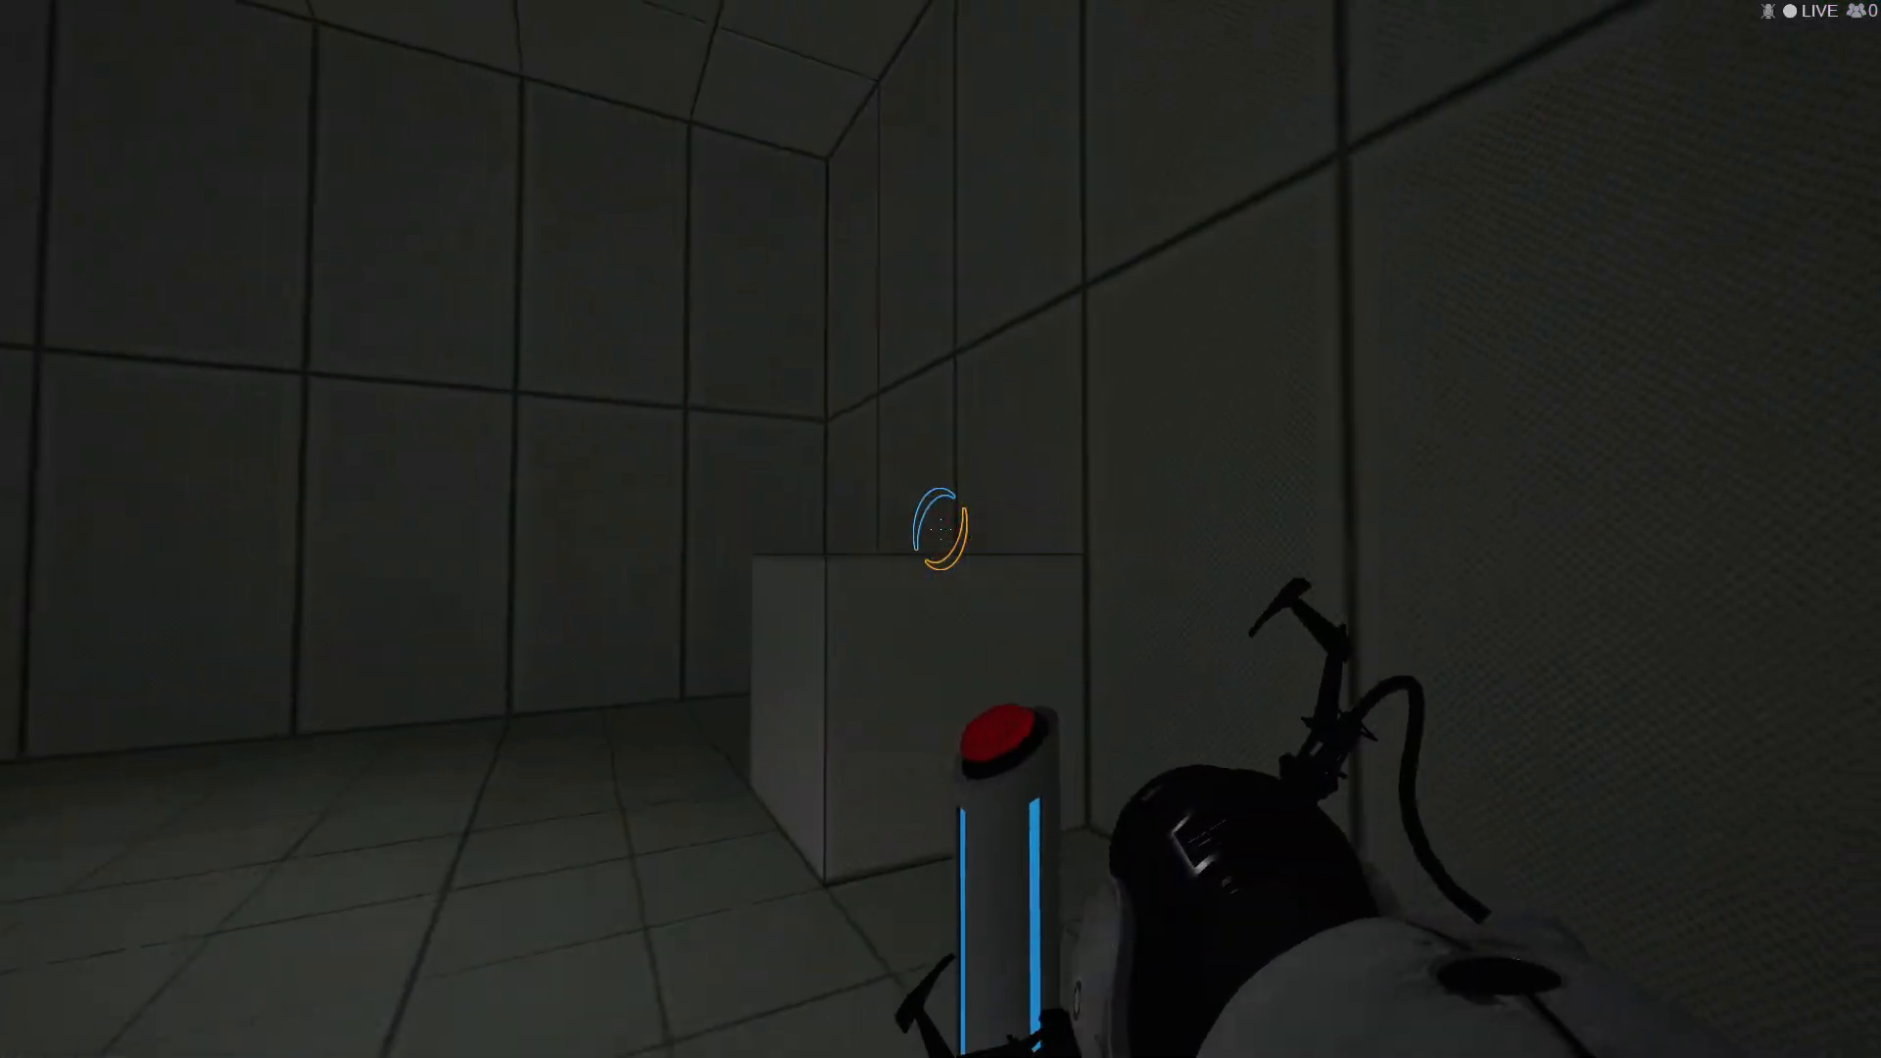
key(w)
key(e)
key(s)
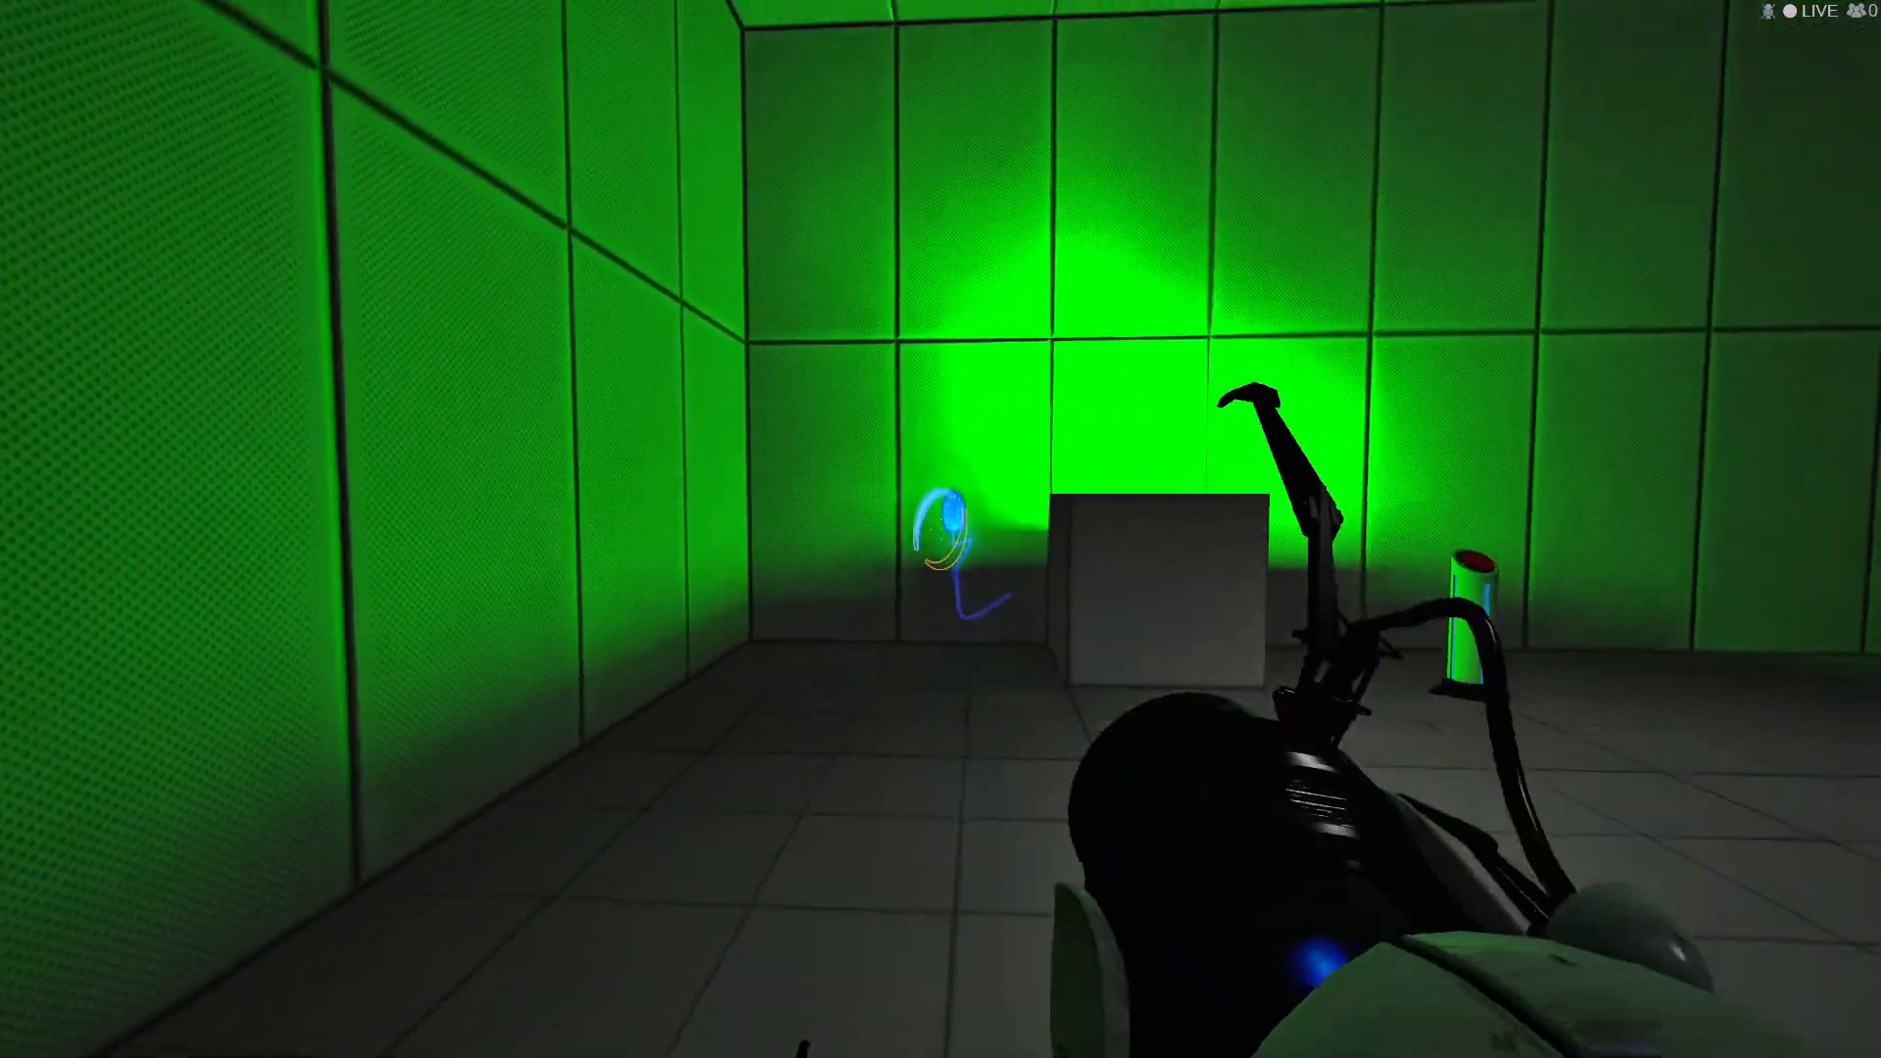
right_click(941, 529)
key(w)
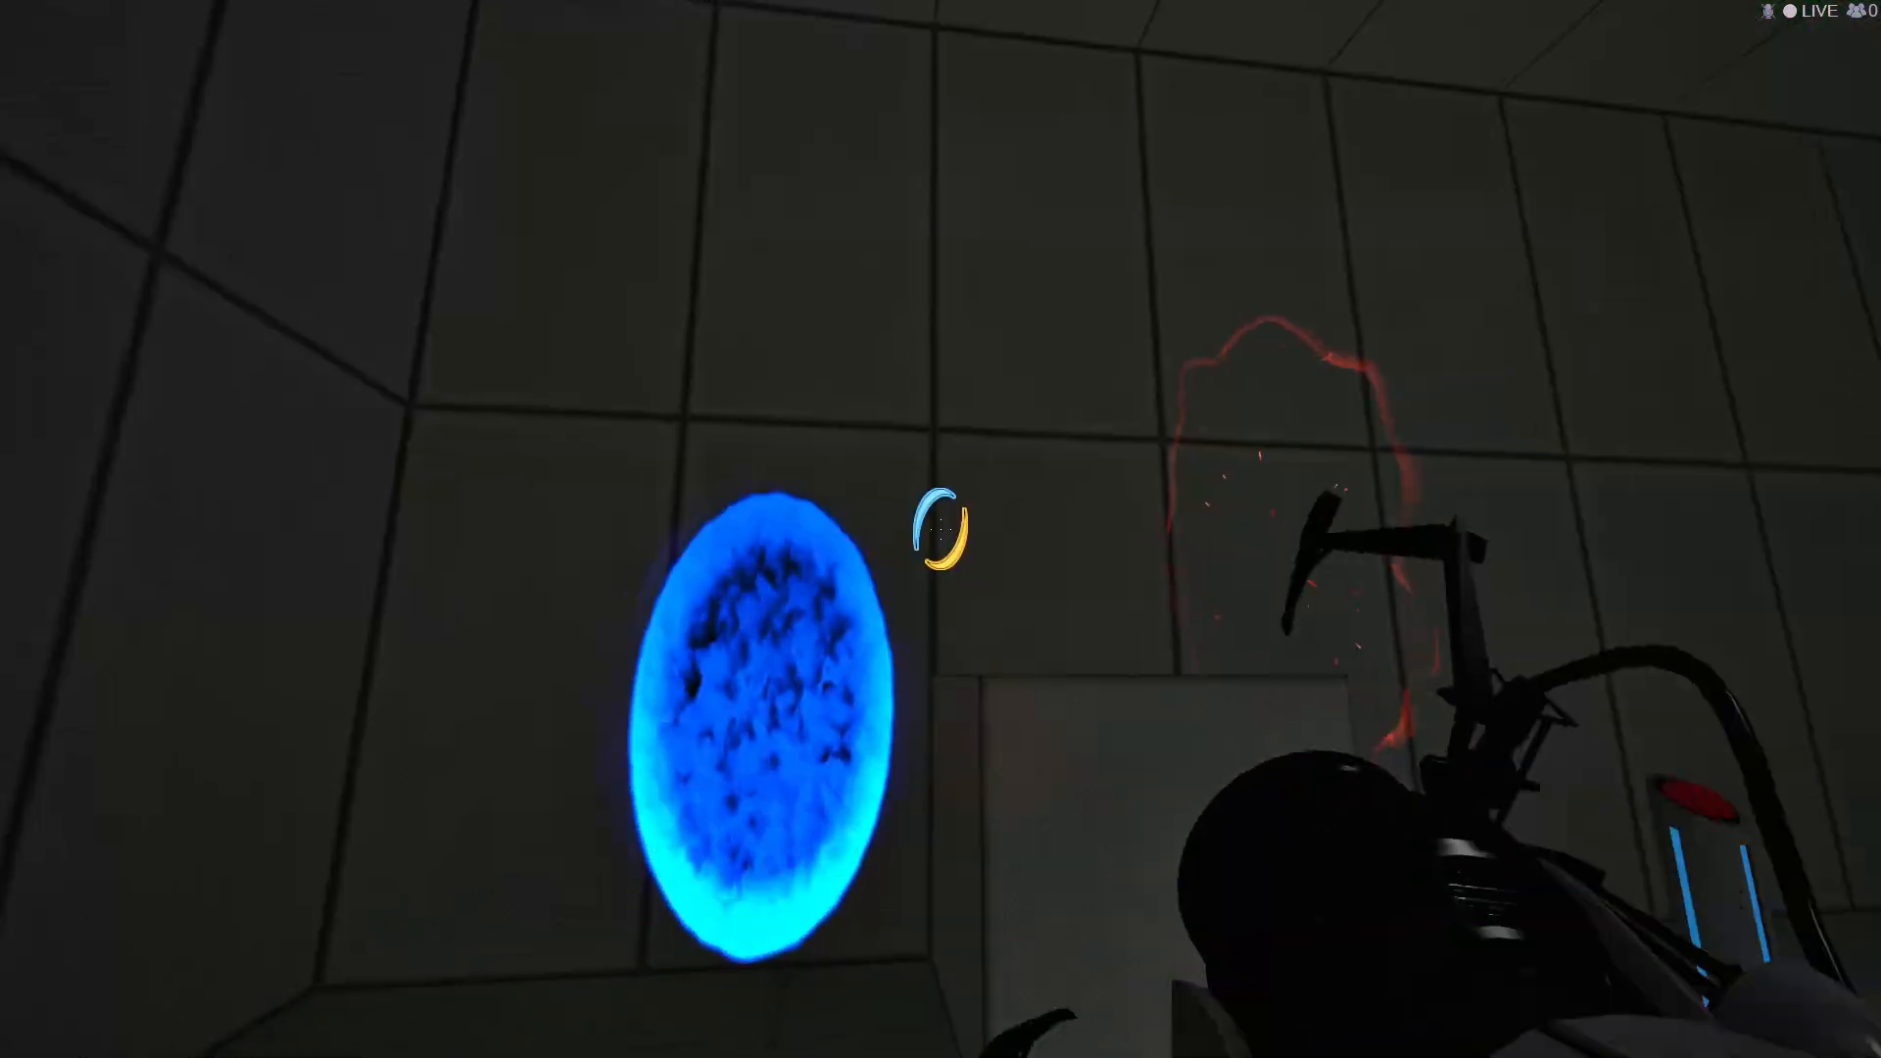
Step back from the portals in the game and activate the pedestal button once more to check the indicator light.
key(s)
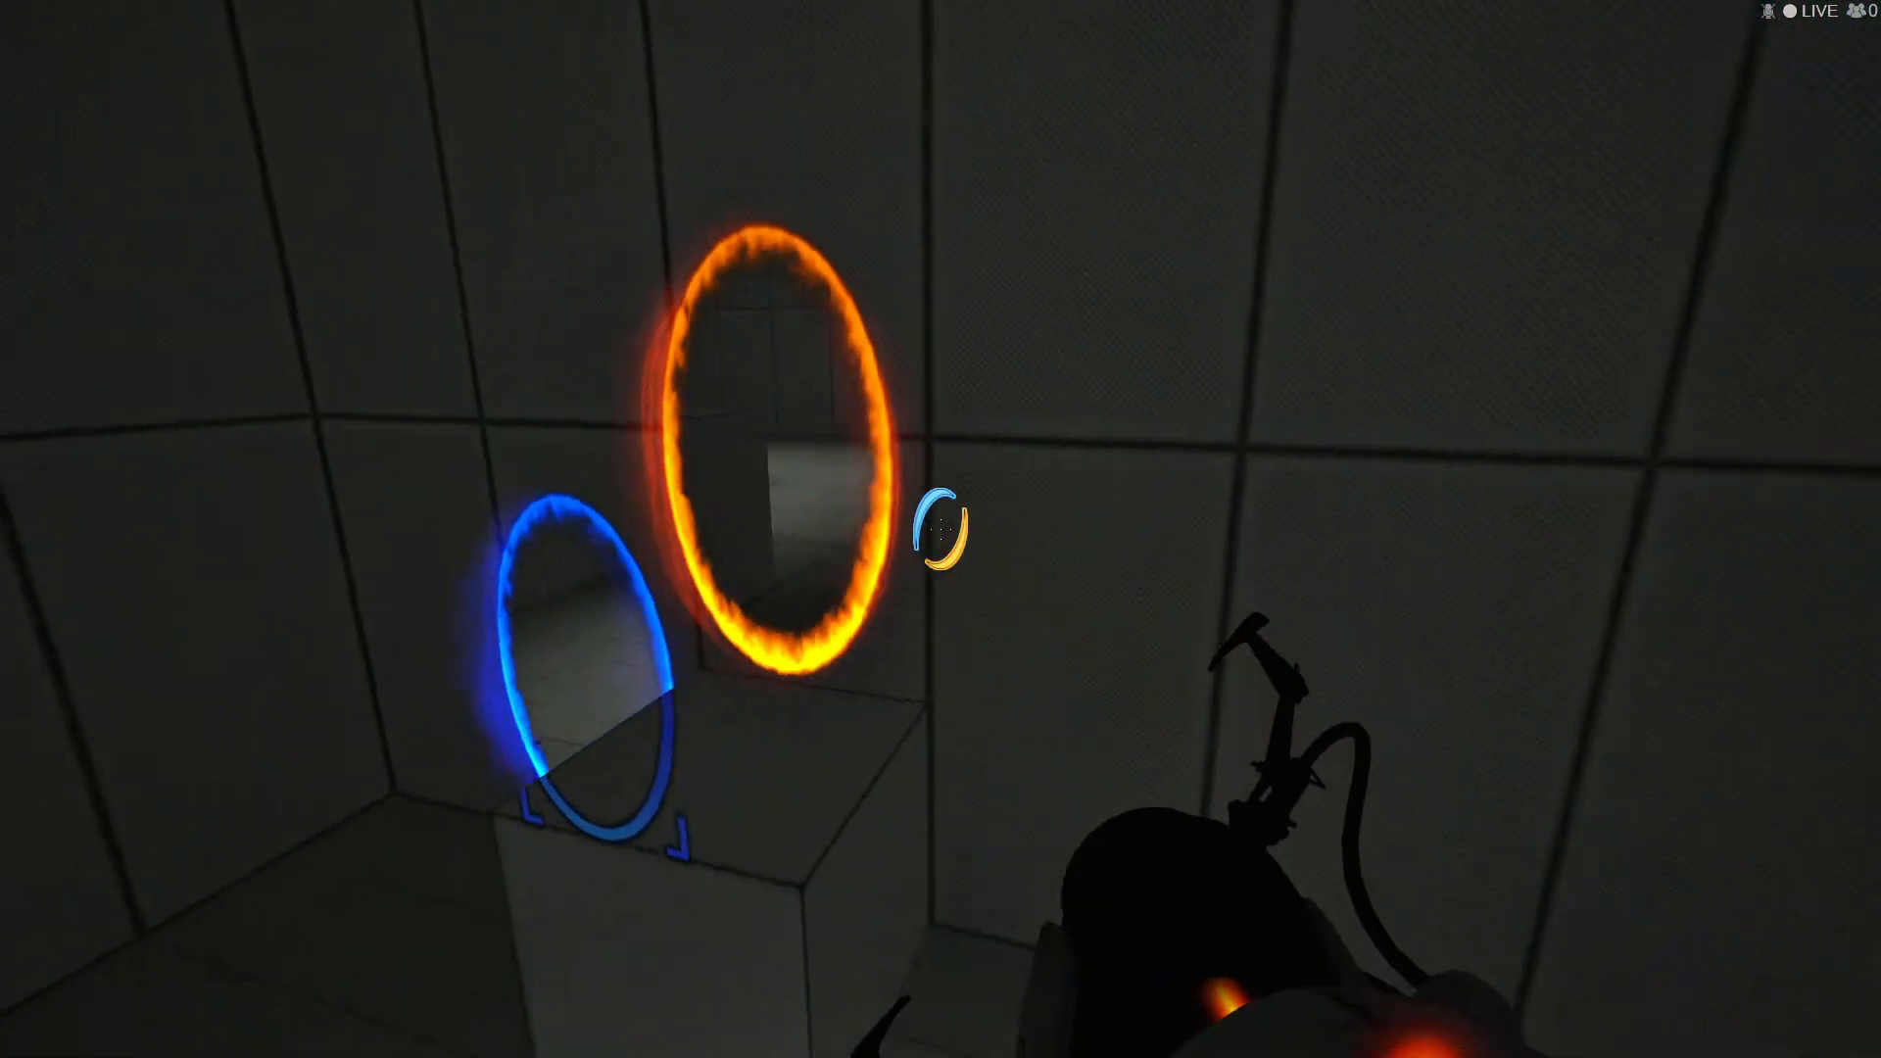
key(w)
key(e)
key(s)
key(w)
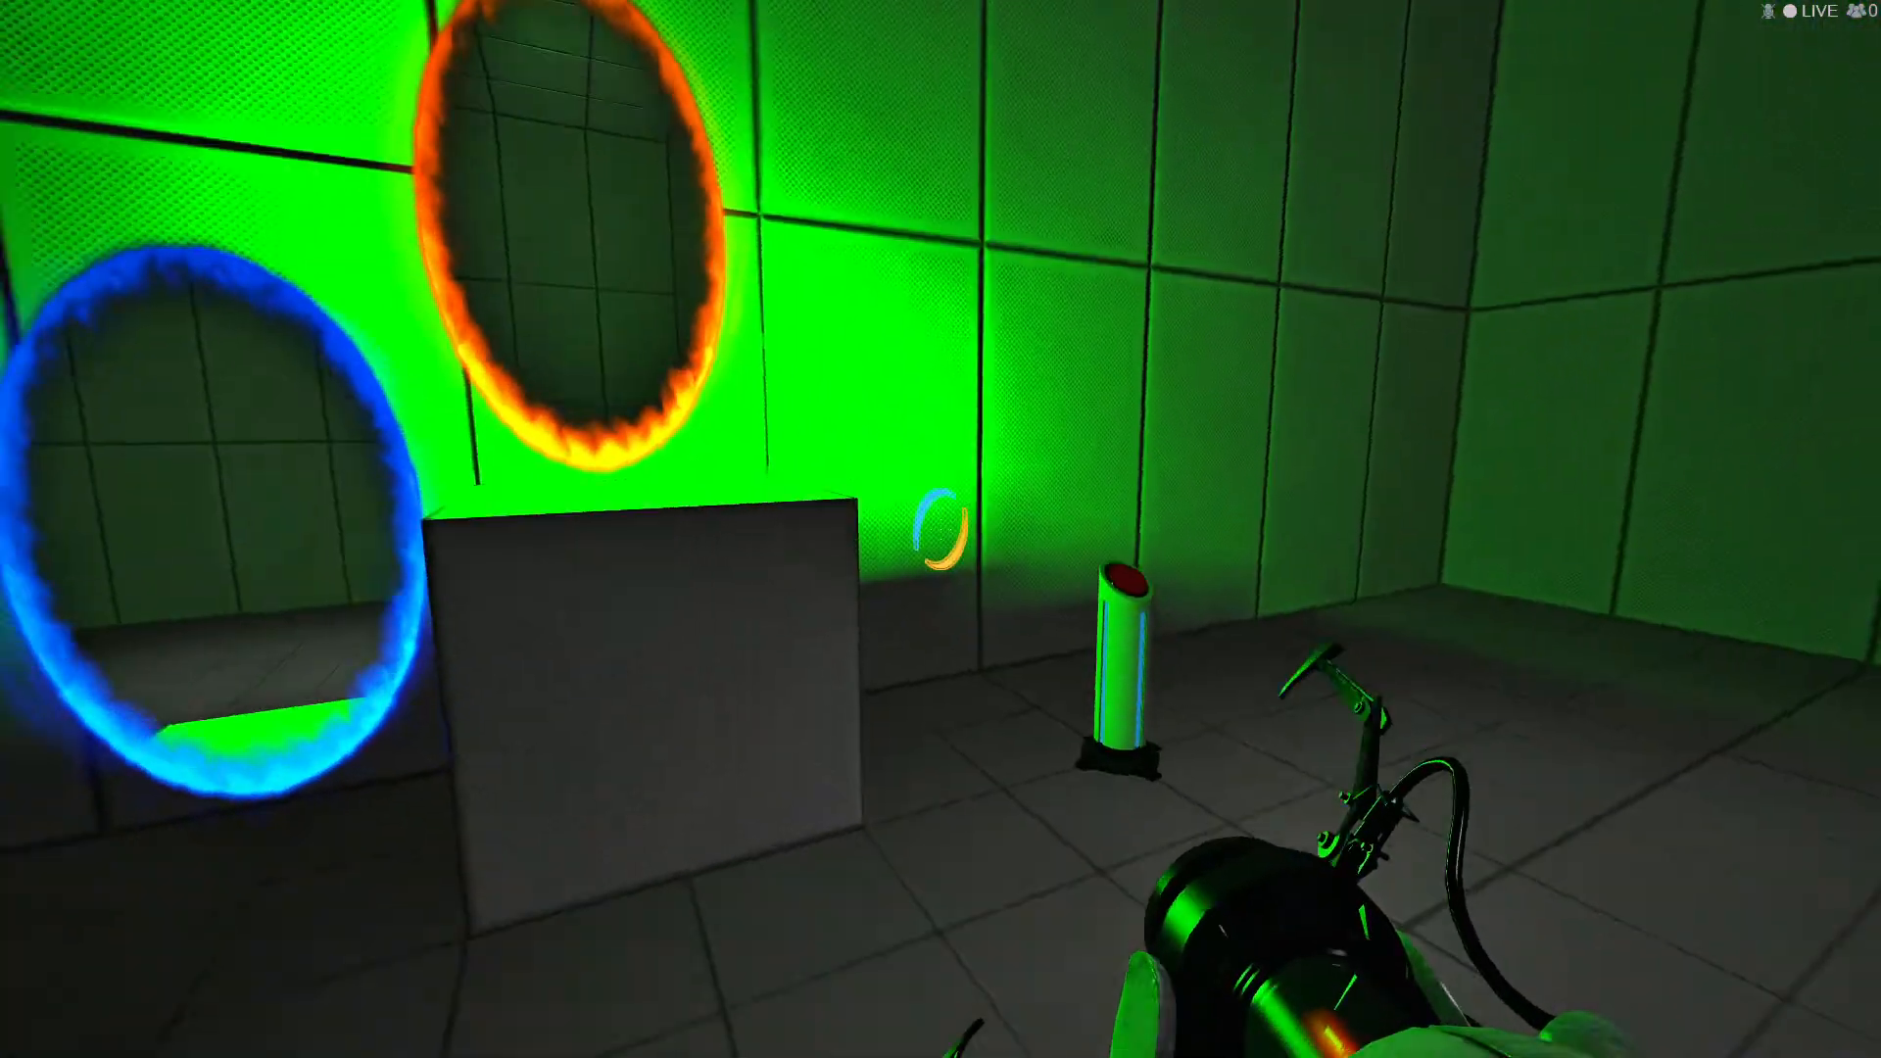
key(grave)
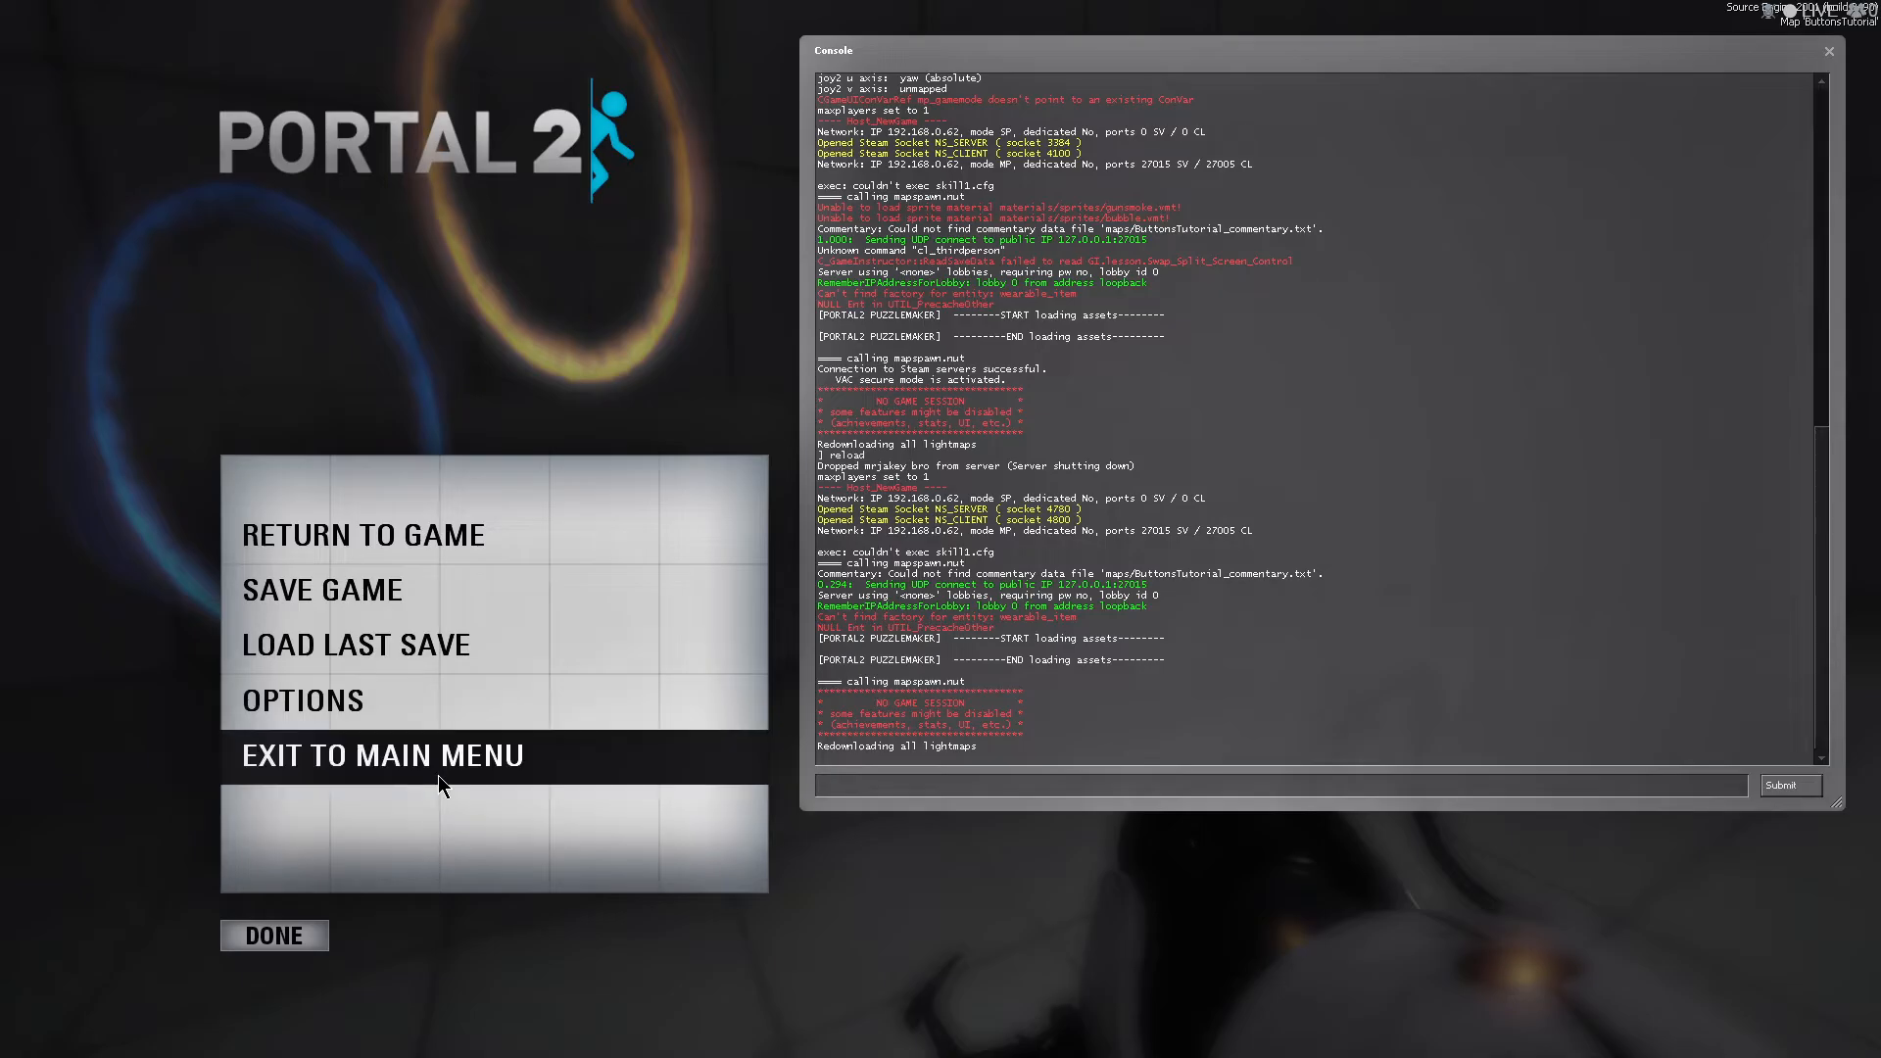
Switch back to Hammer and place a prop_floor_button entity on the open floor near the player start.
key(alt+Tab)
click(17, 237)
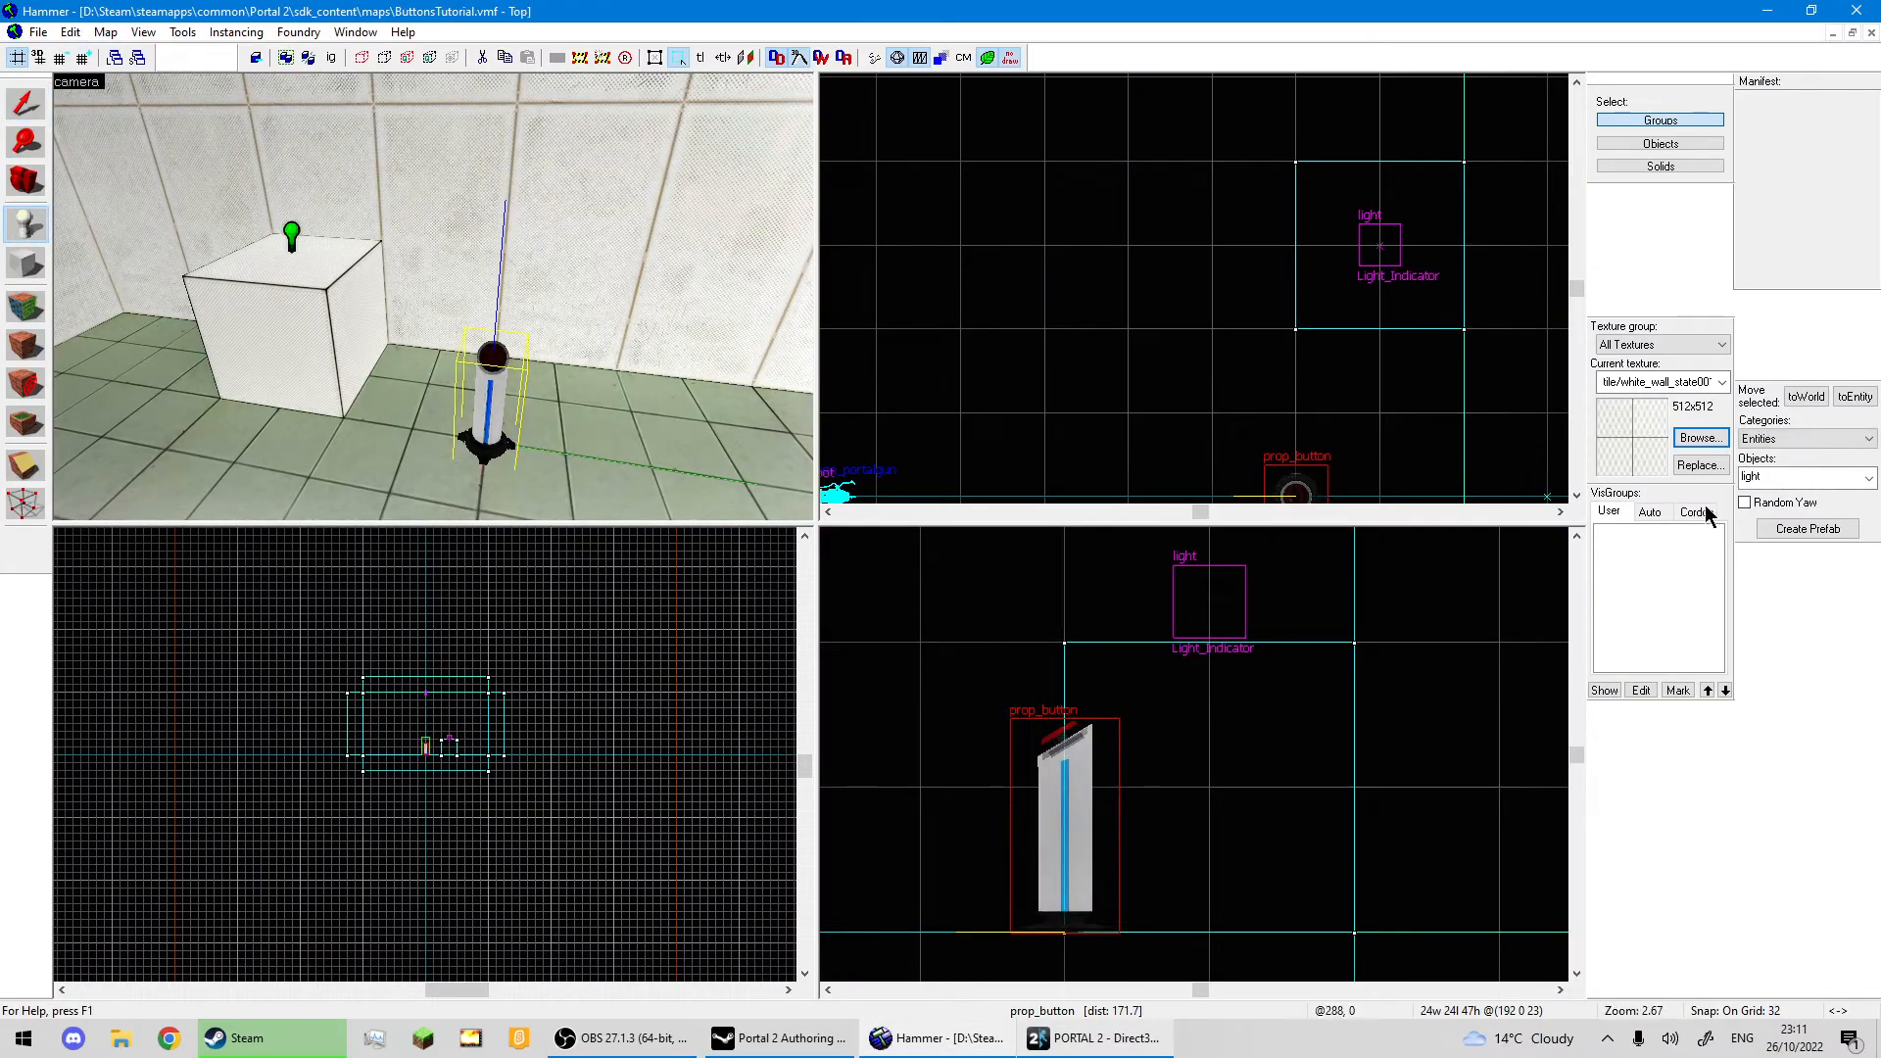
click(1869, 478)
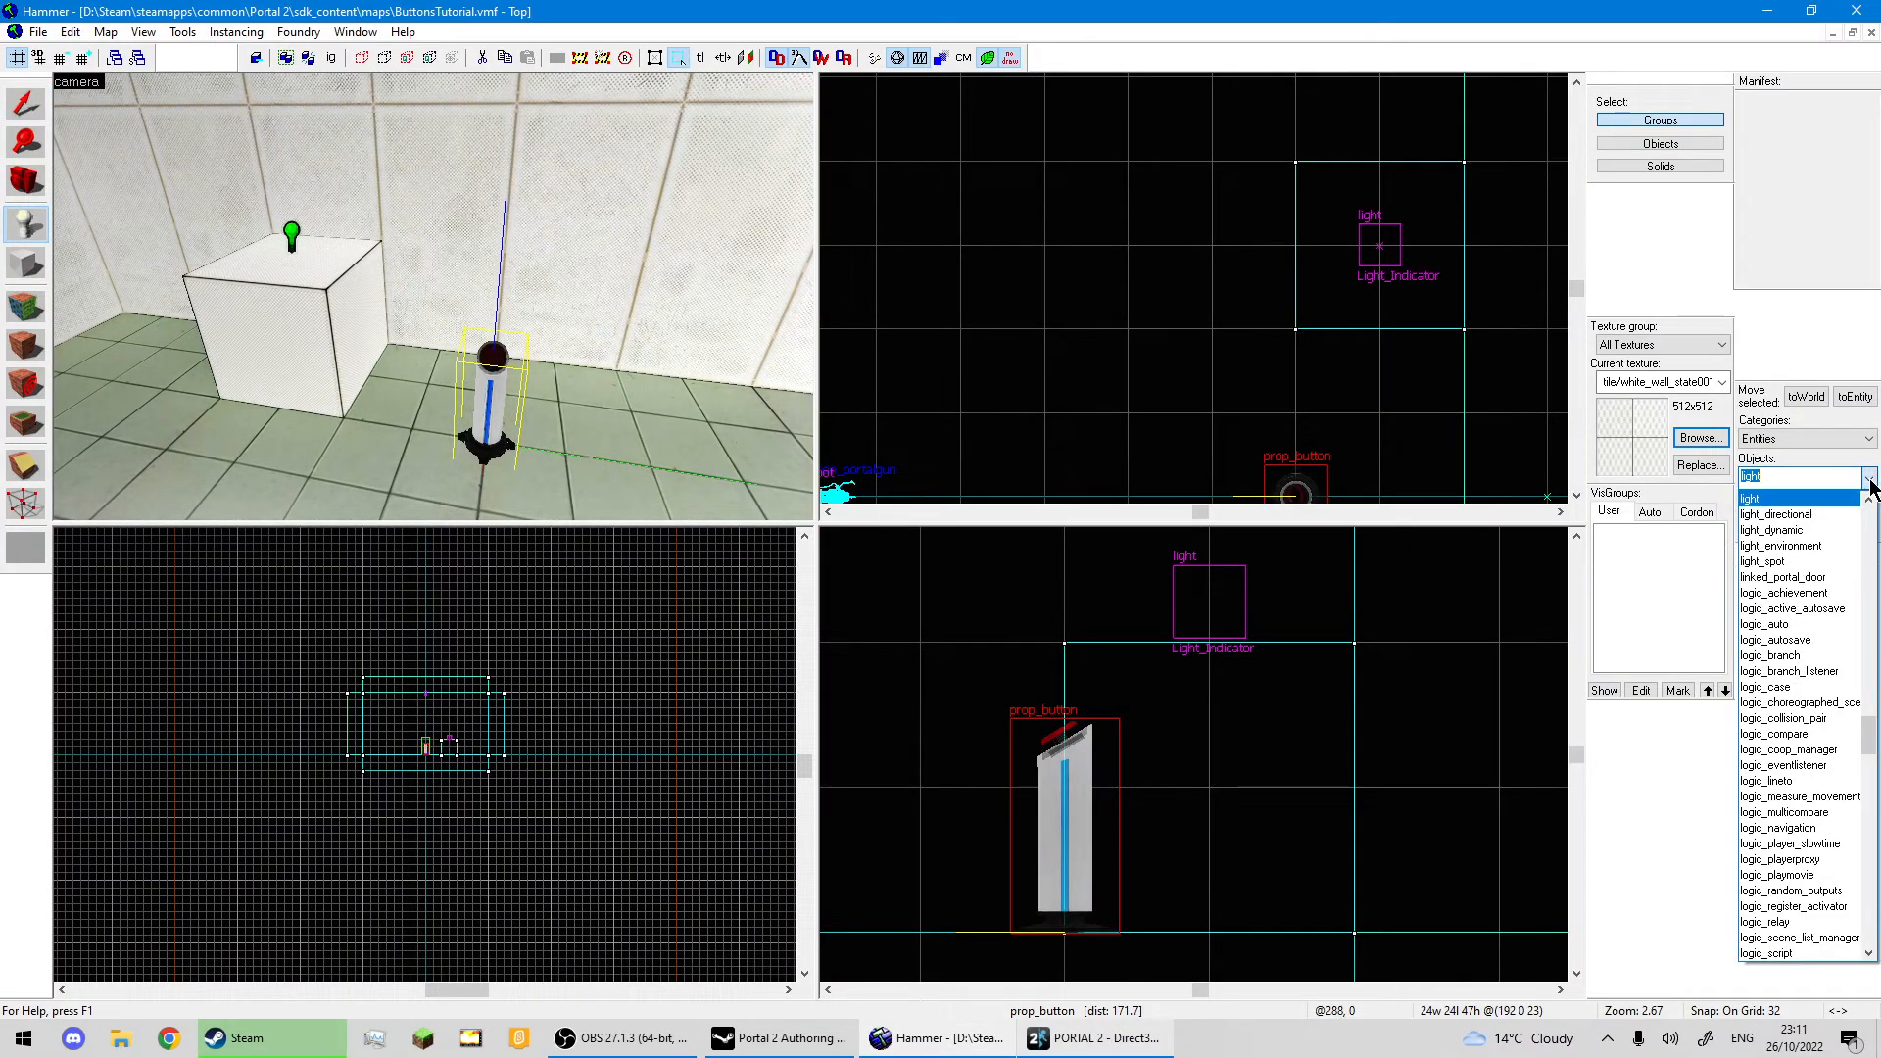
text(floor)
click(1833, 543)
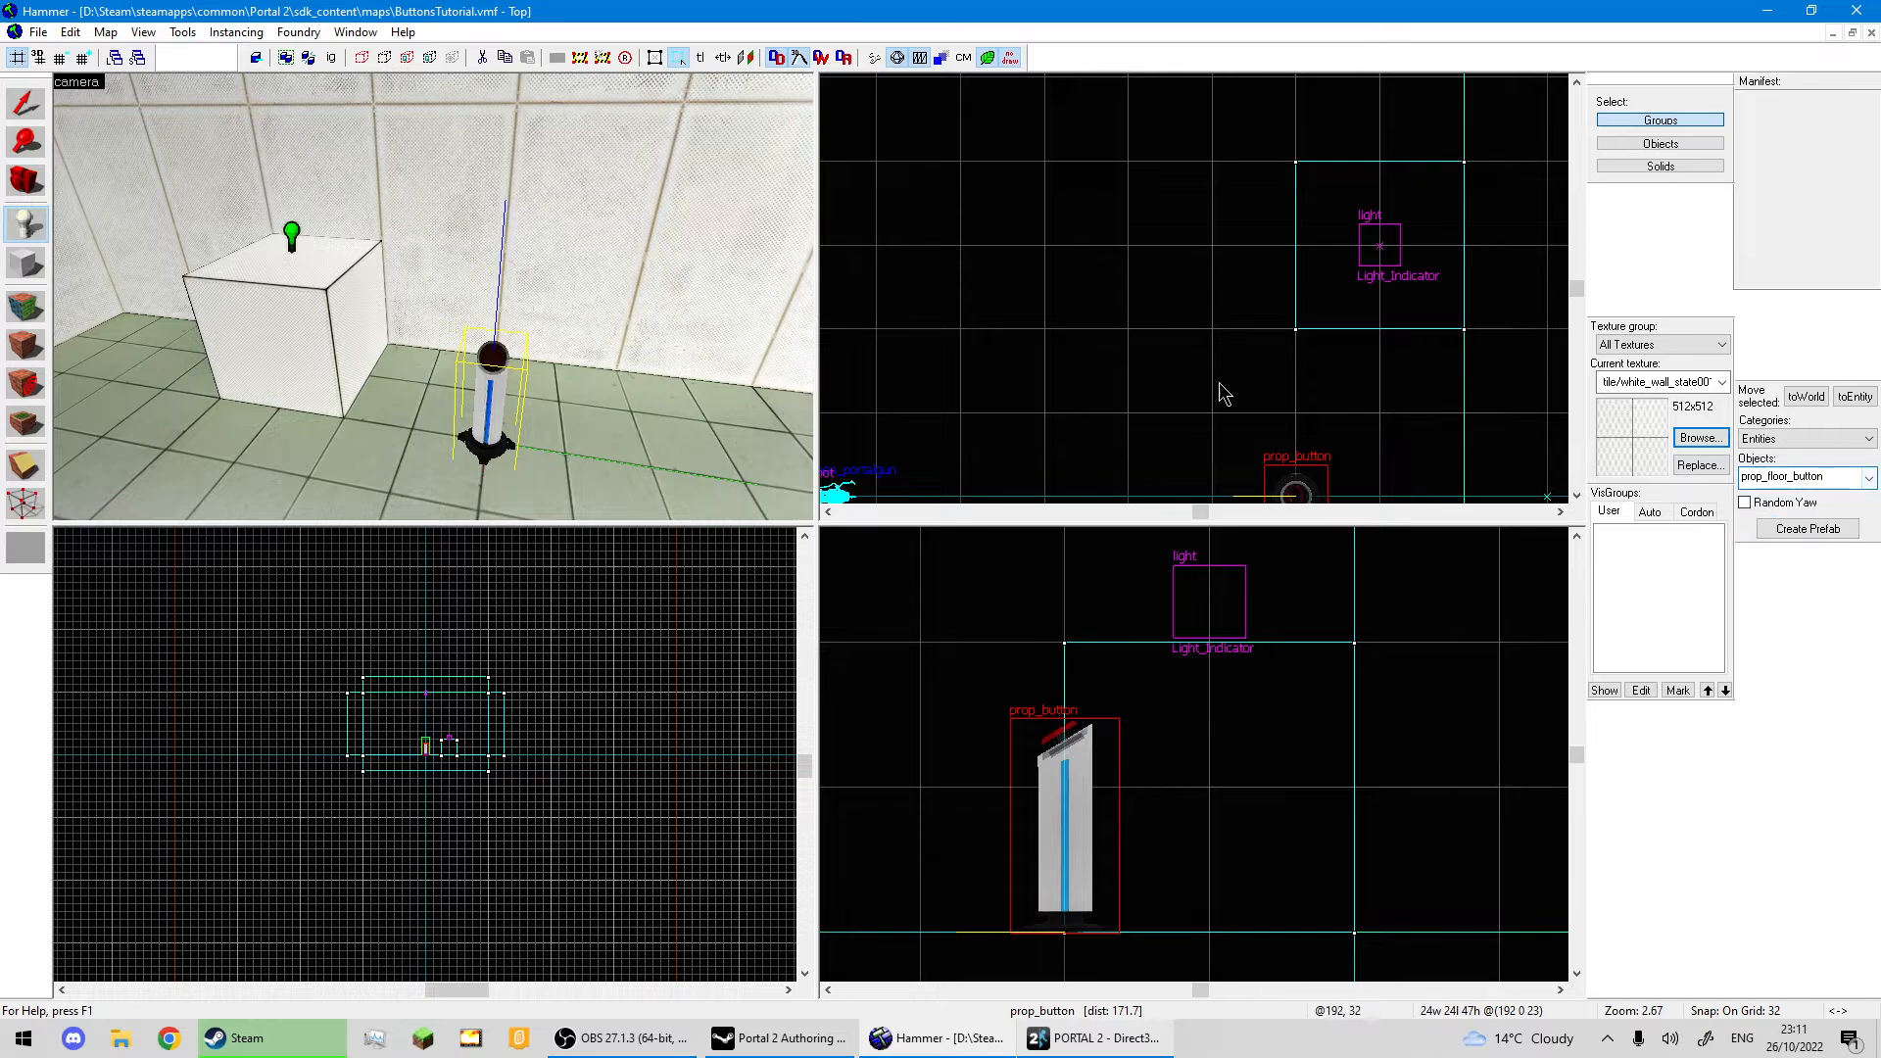
key(z)
key(s)
key(z)
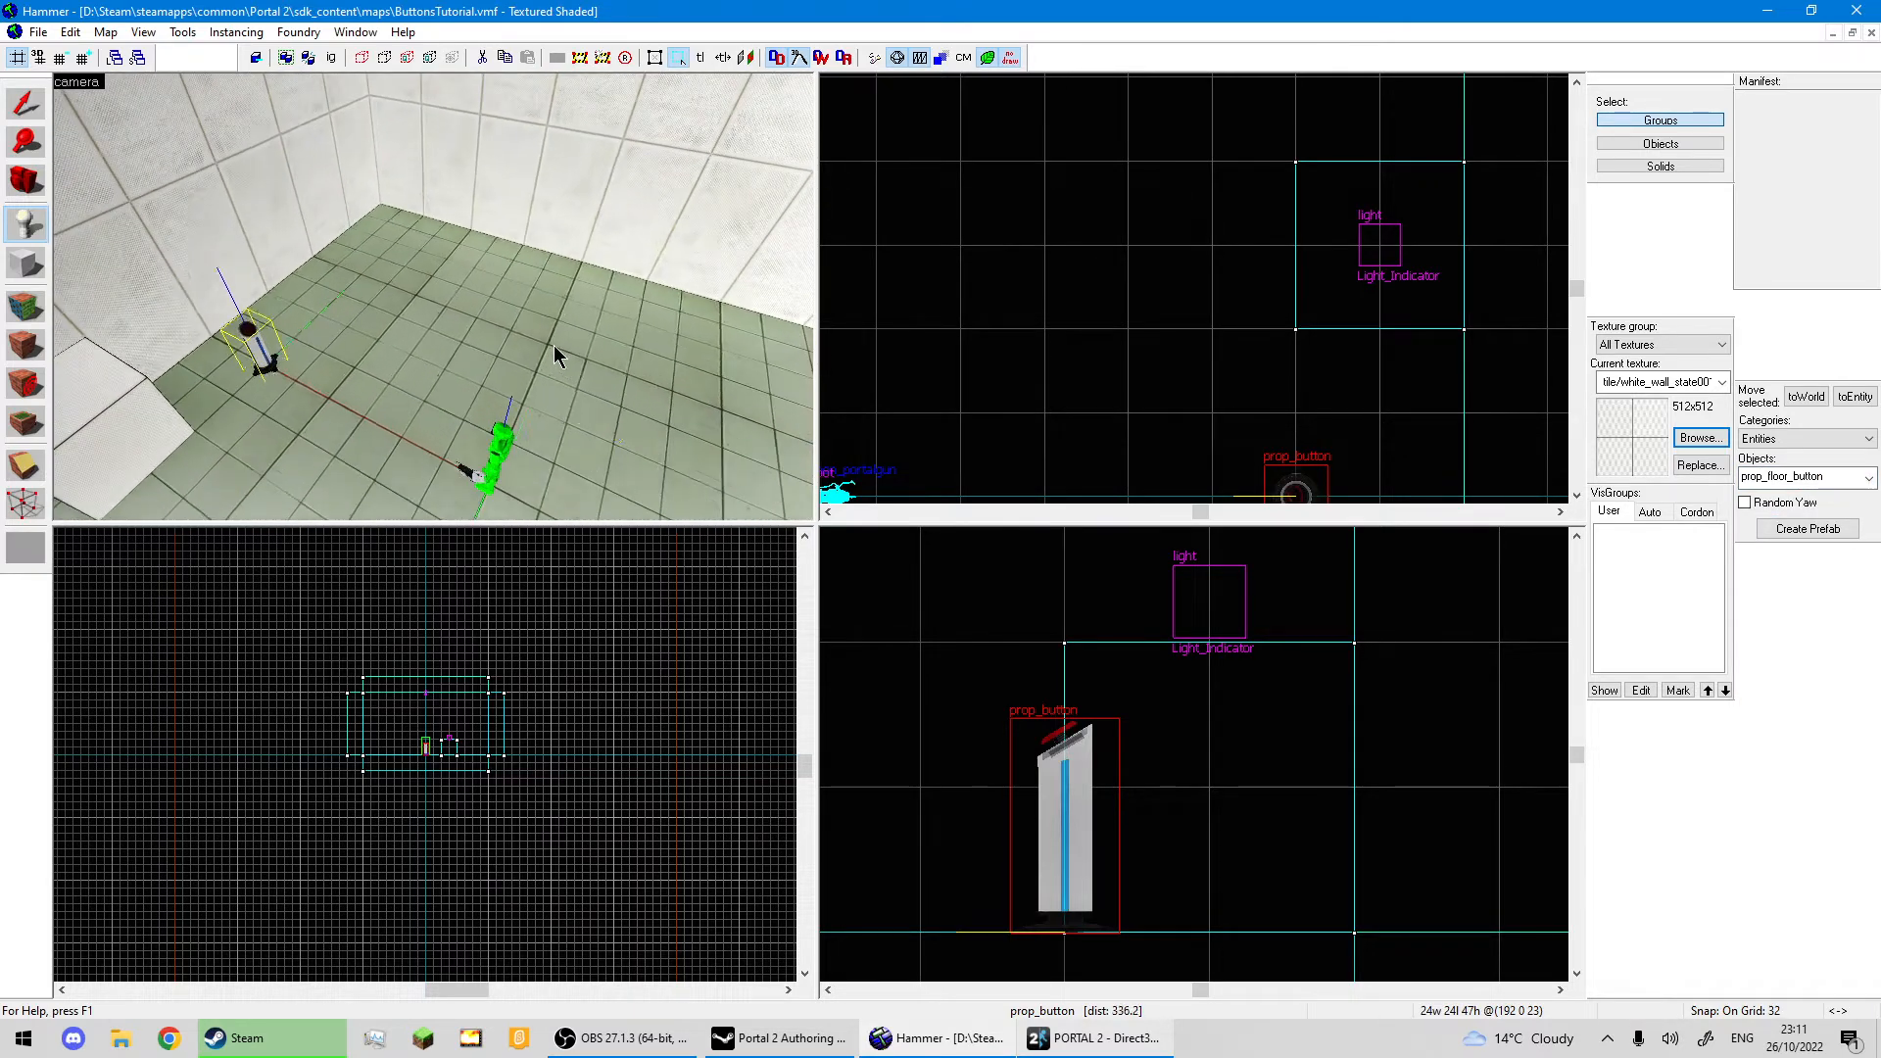
click(555, 345)
scroll(434, 304, up, 3)
scroll(434, 303, up, 1)
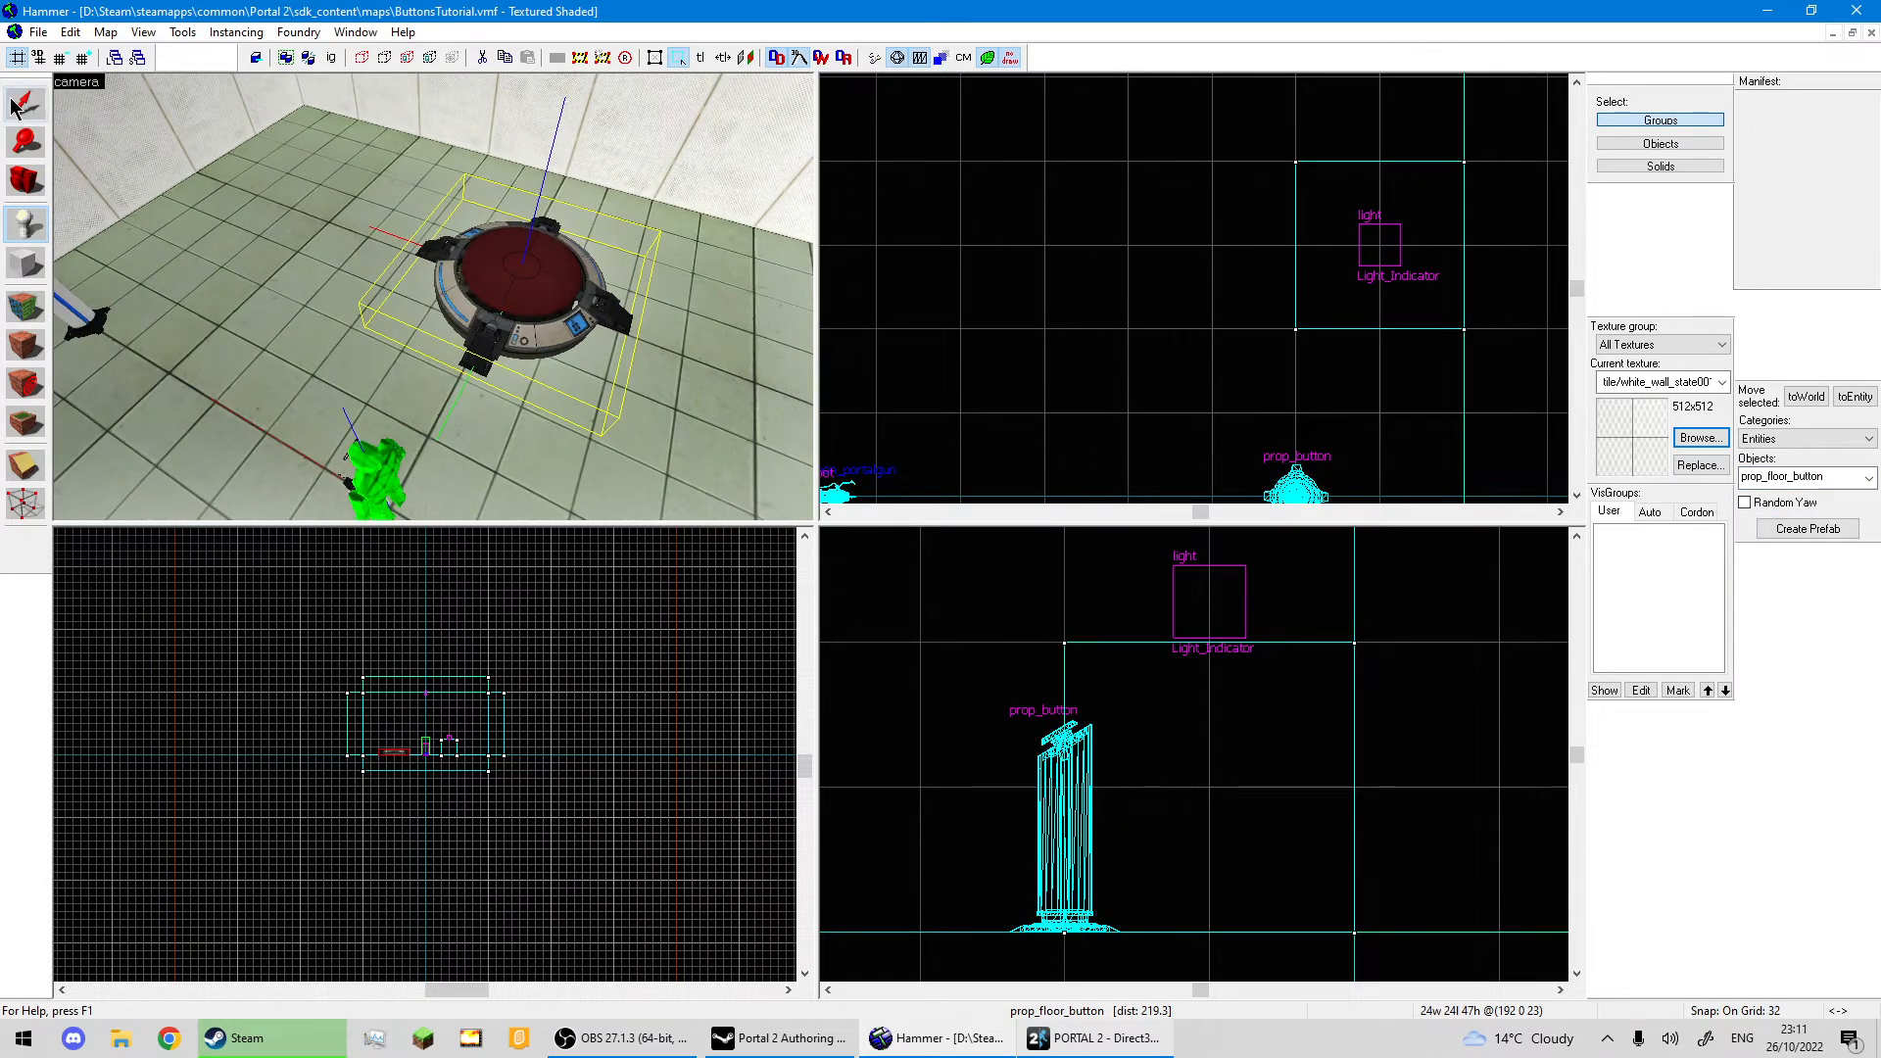
Lower the floor button so it sits flush with the floor and align it with the player start at 0, -128.
click(25, 104)
scroll(1045, 611, down, 10)
scroll(958, 652, up, 7)
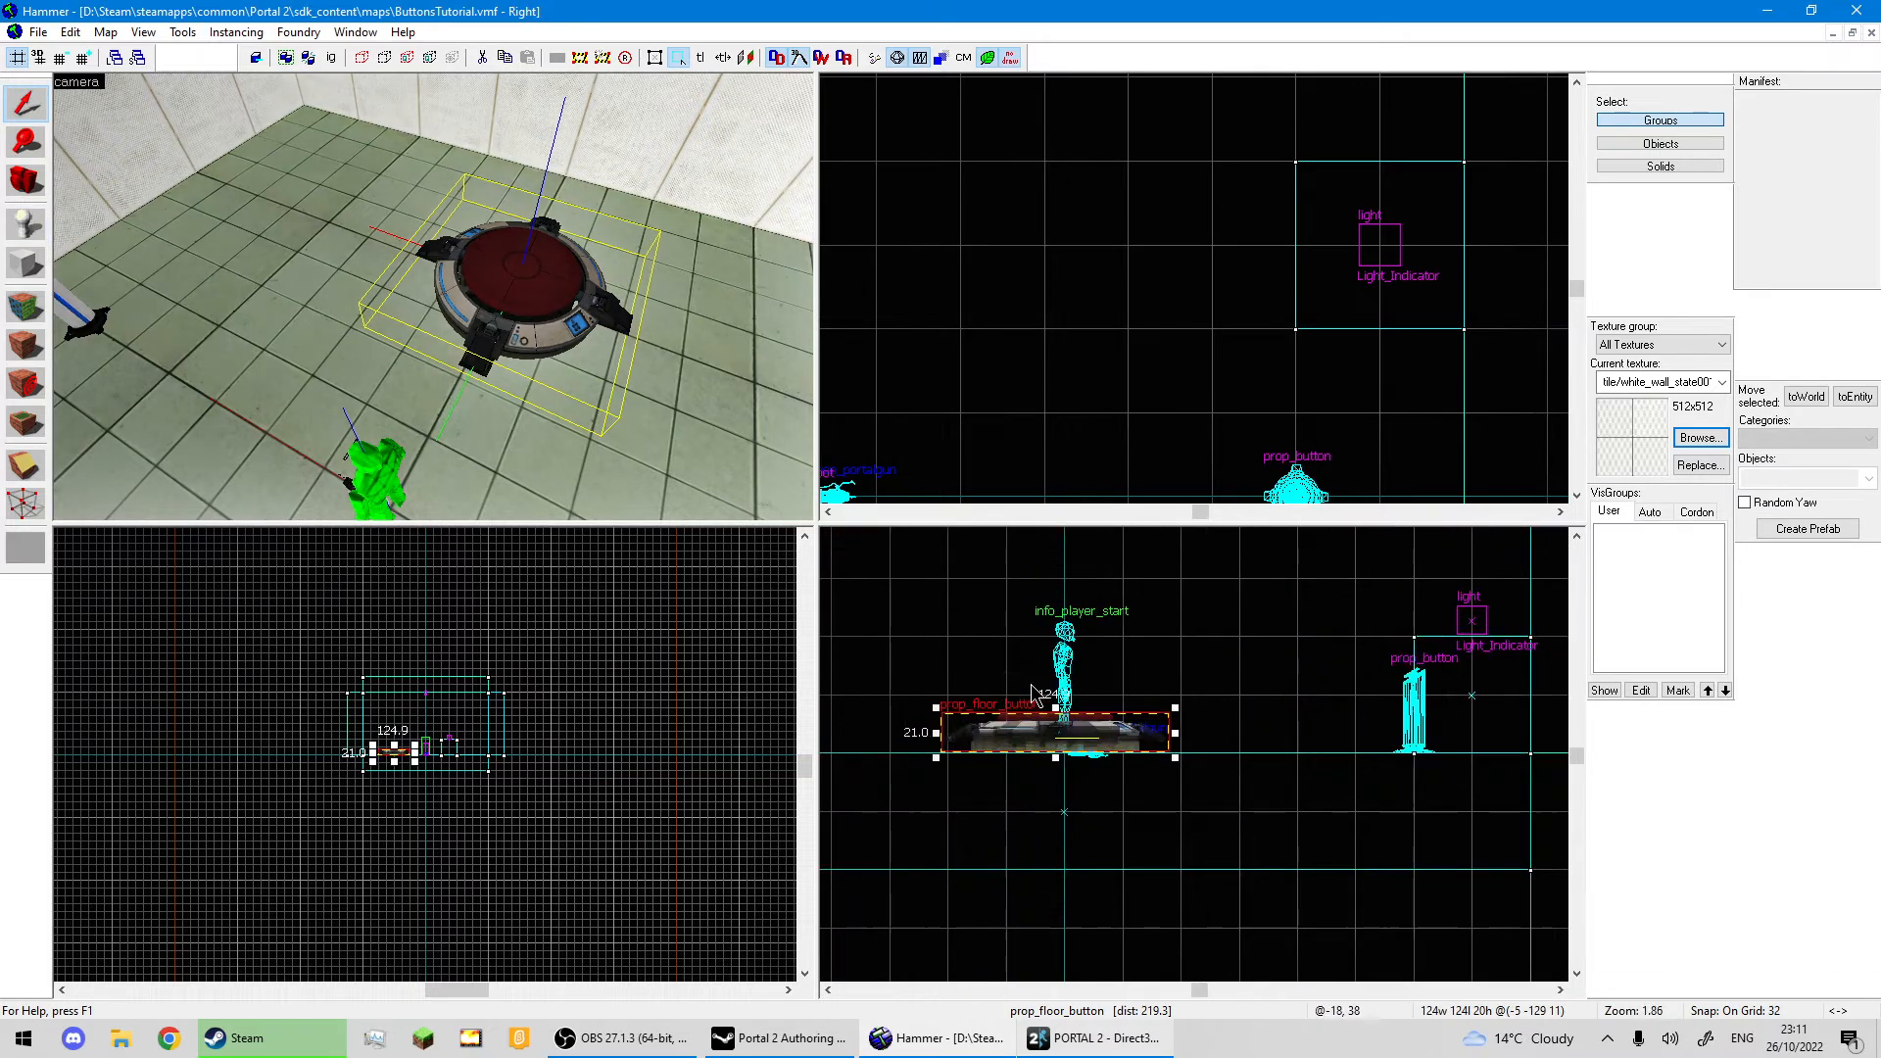
scroll(1161, 281, down, 10)
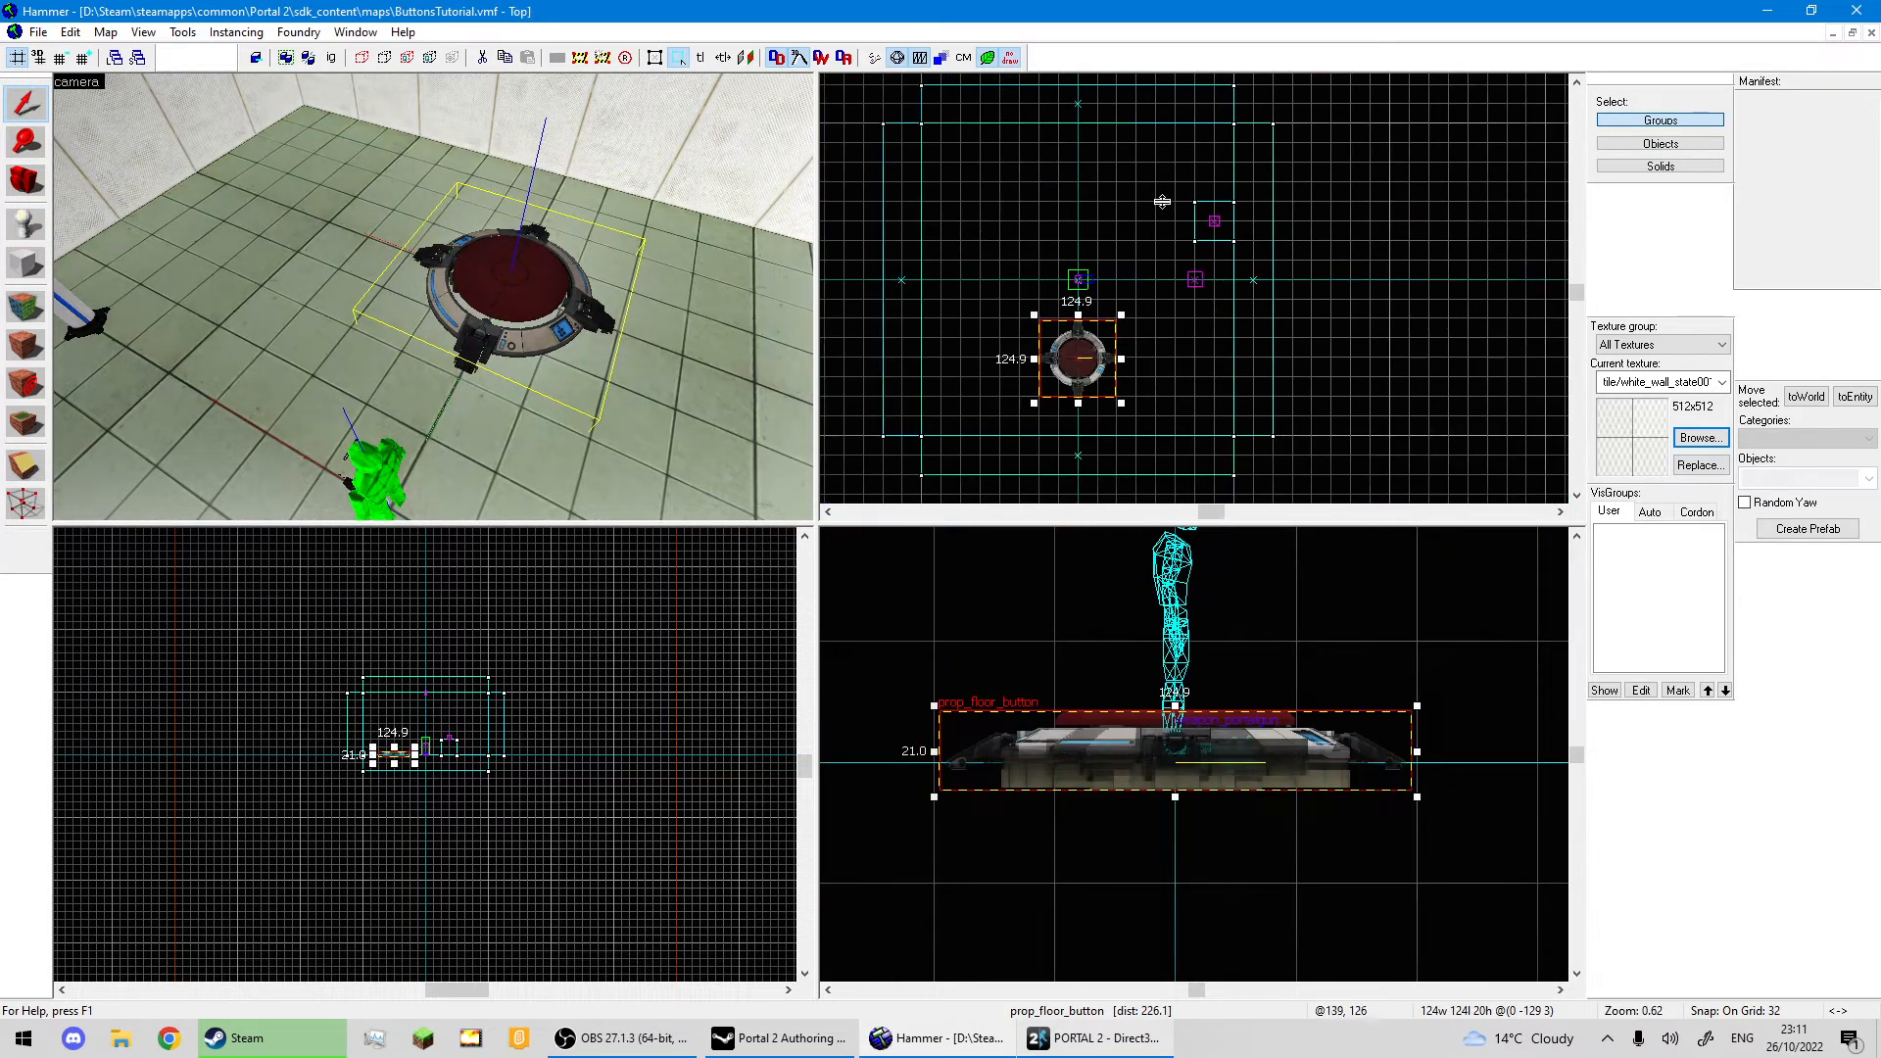
scroll(1083, 328, up, 7)
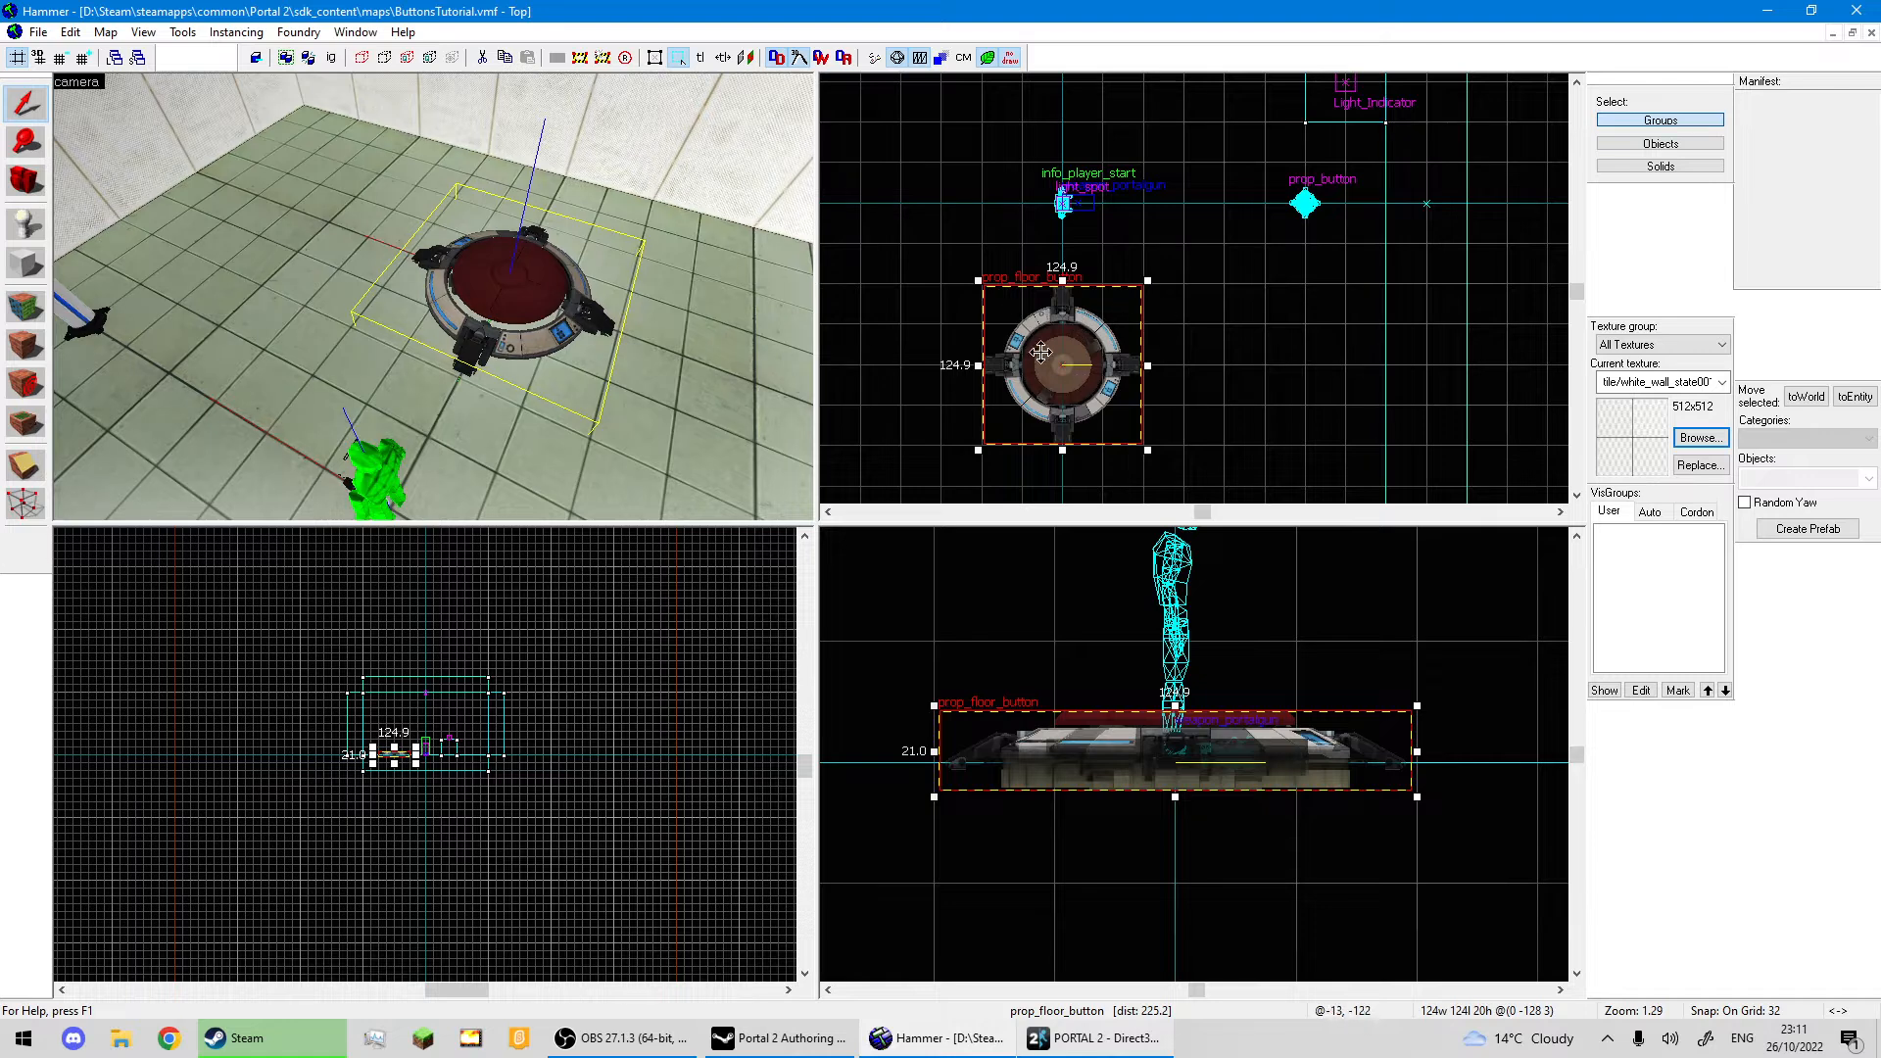
Add an OnPressed output to the floor button targeting Light_Indicator, leaving its input blank, and close the properties.
right_click(1062, 352)
click(1111, 770)
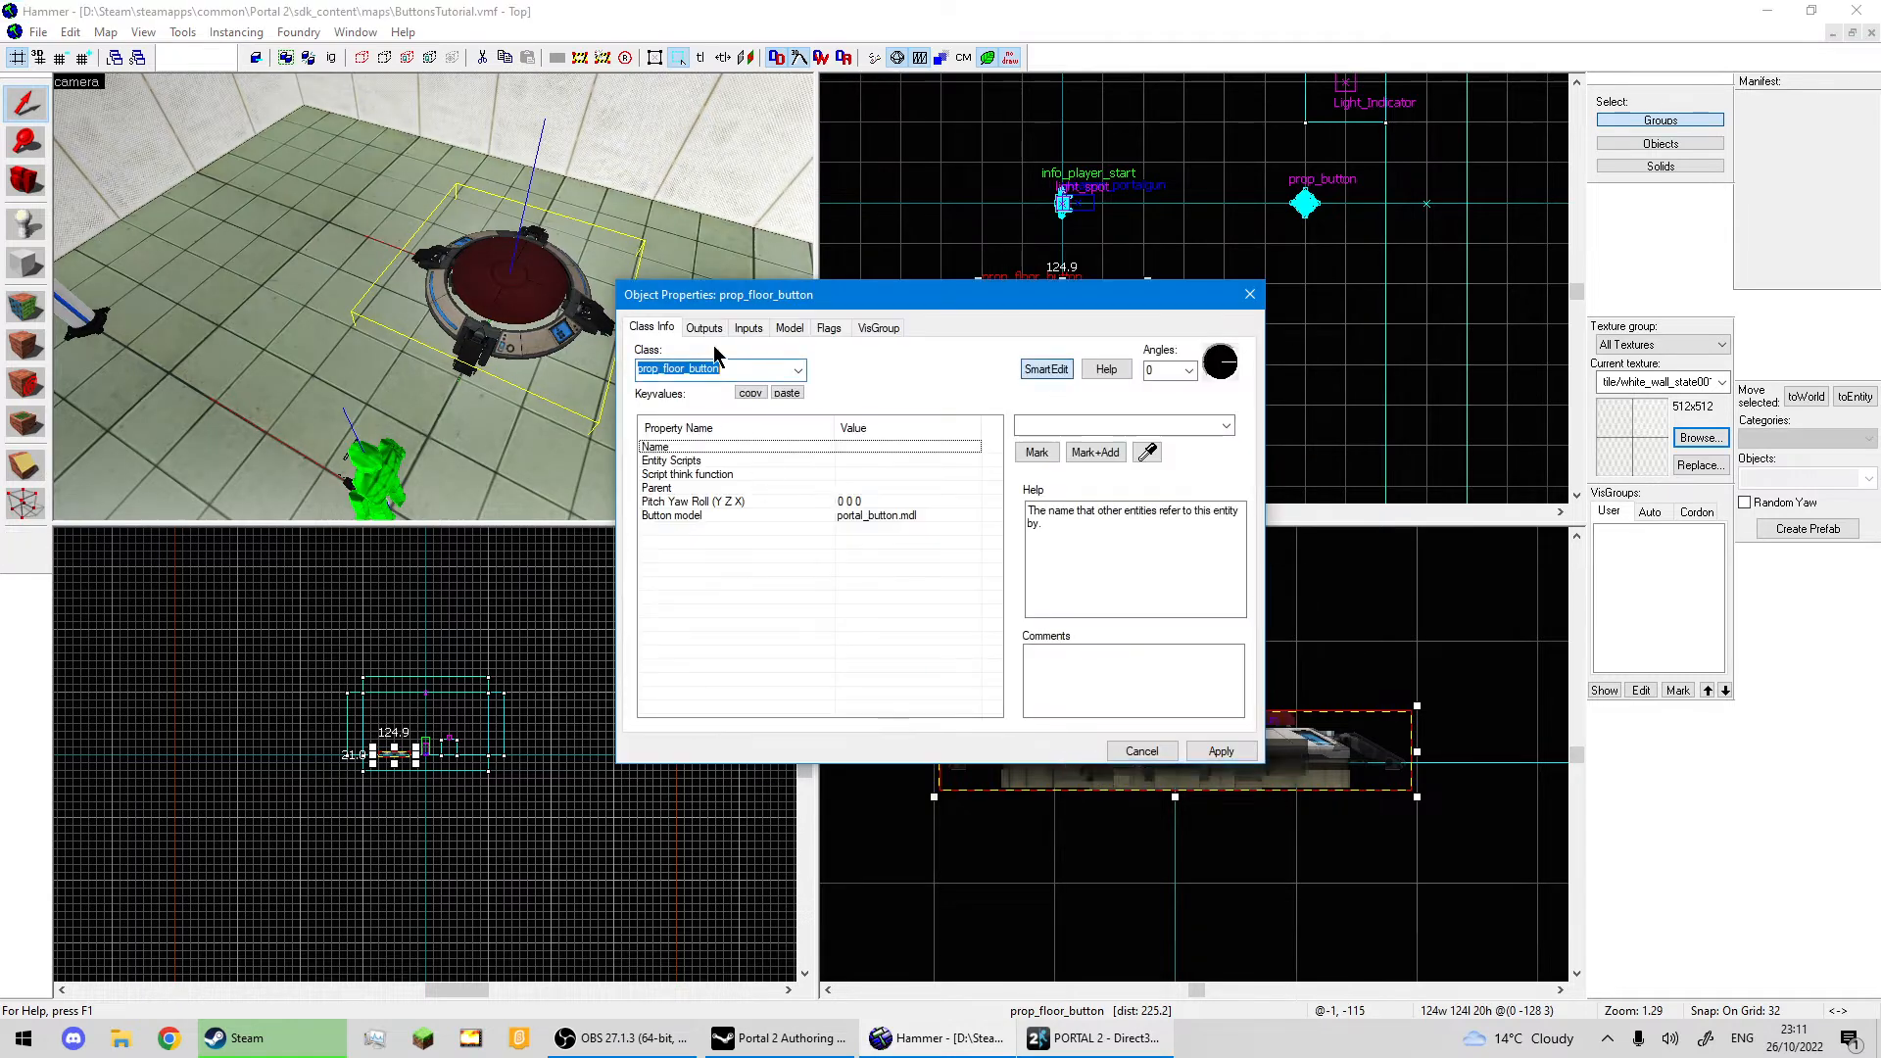
click(705, 330)
click(751, 708)
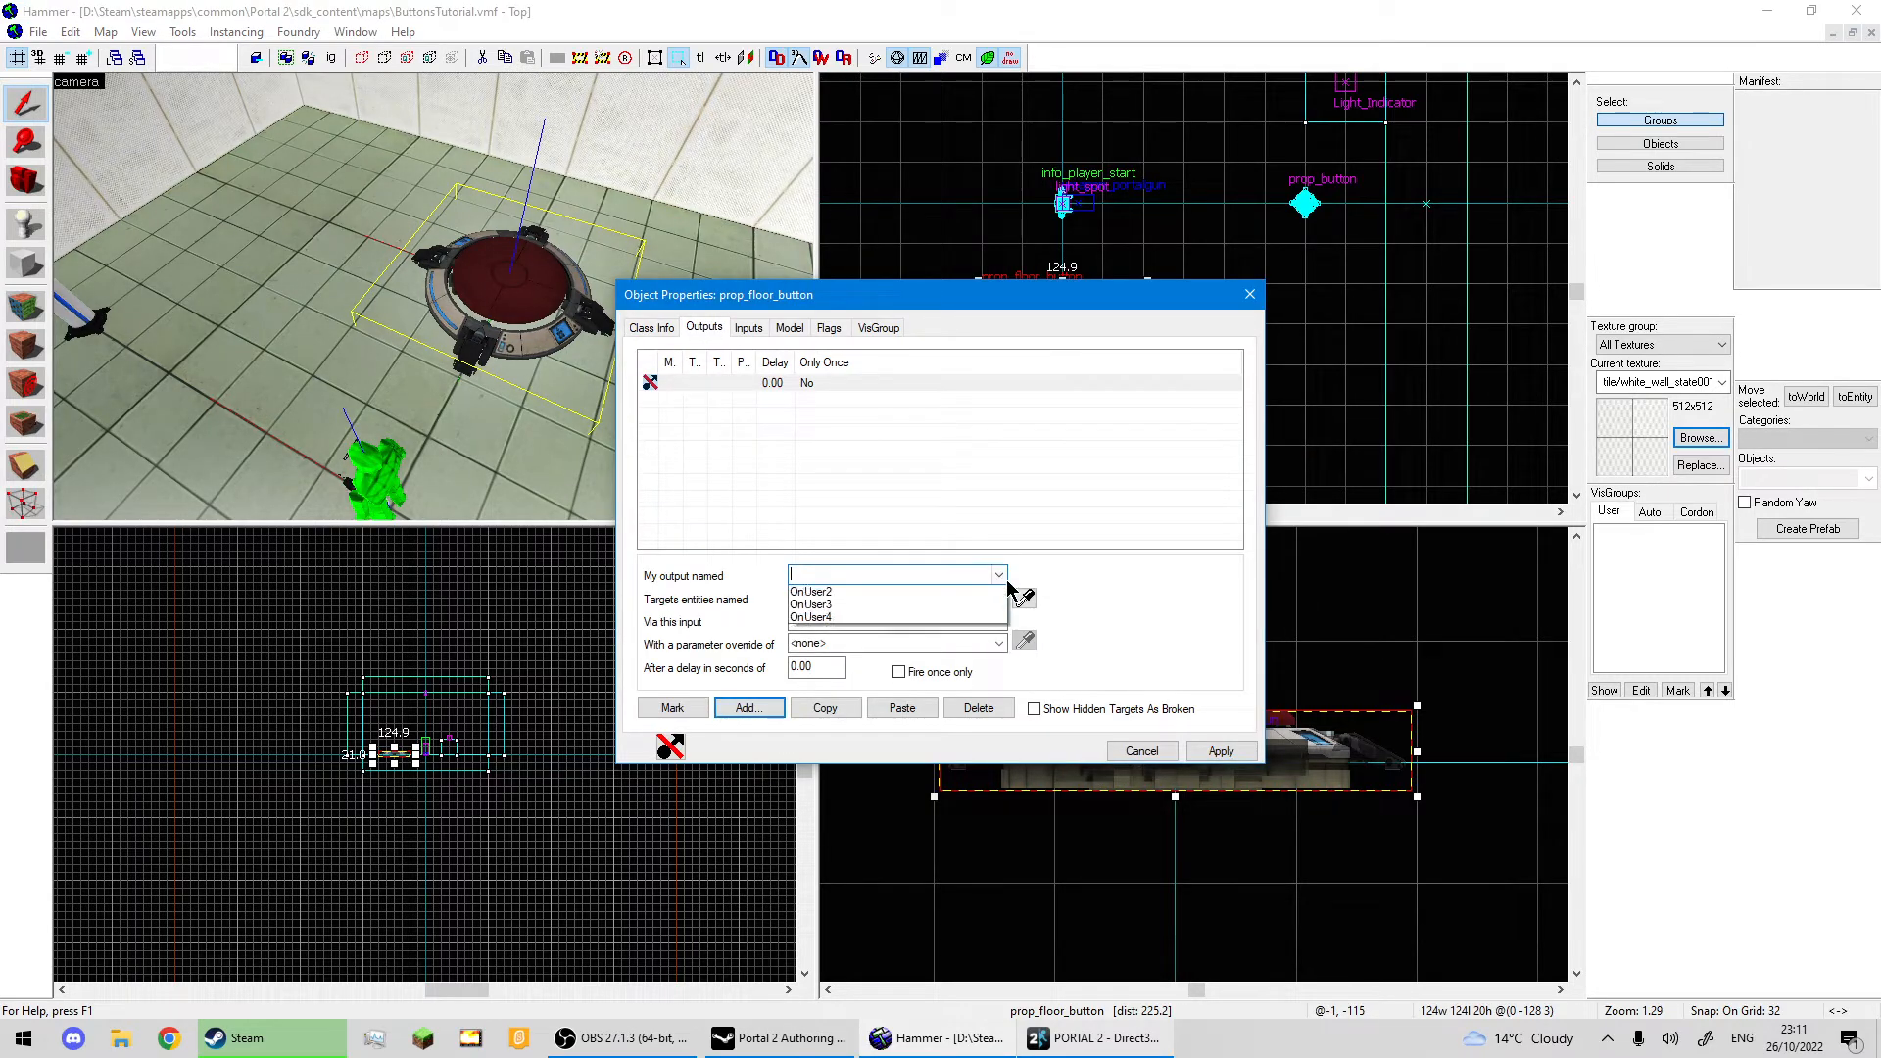
click(1001, 594)
click(998, 600)
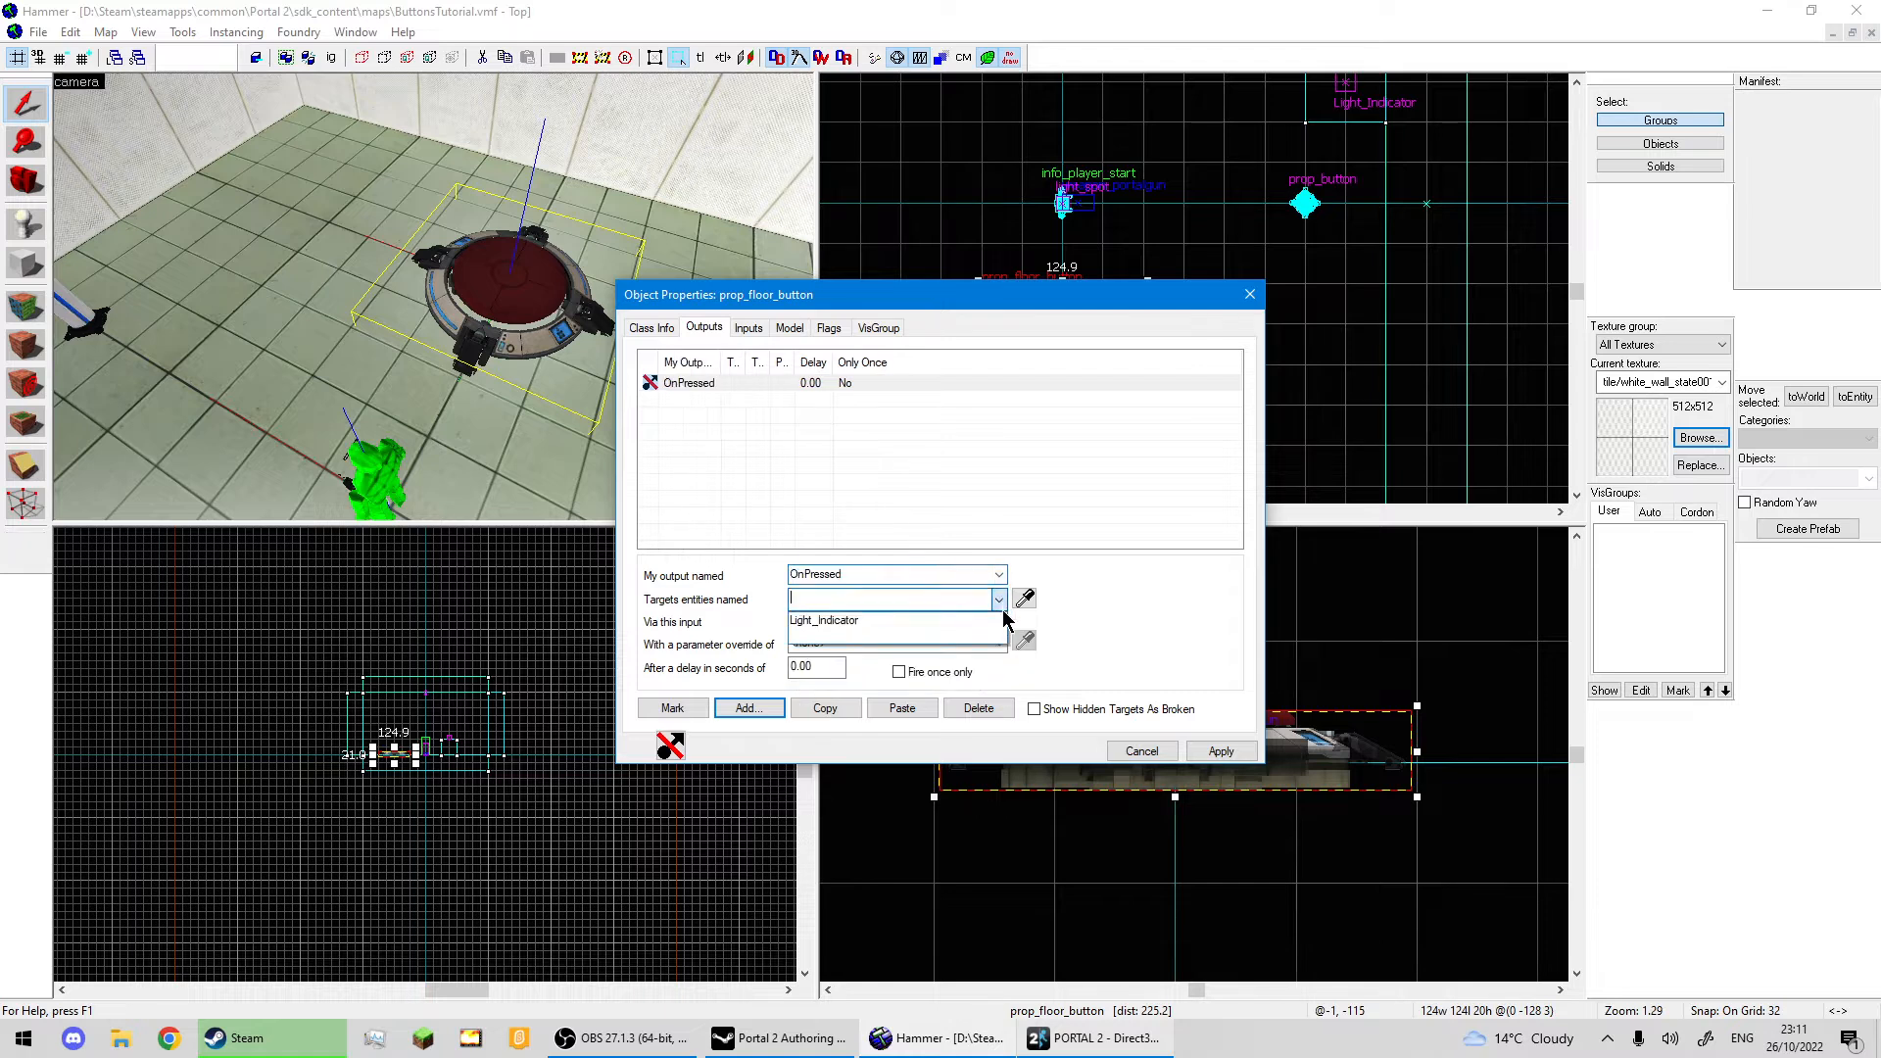
click(998, 621)
click(999, 621)
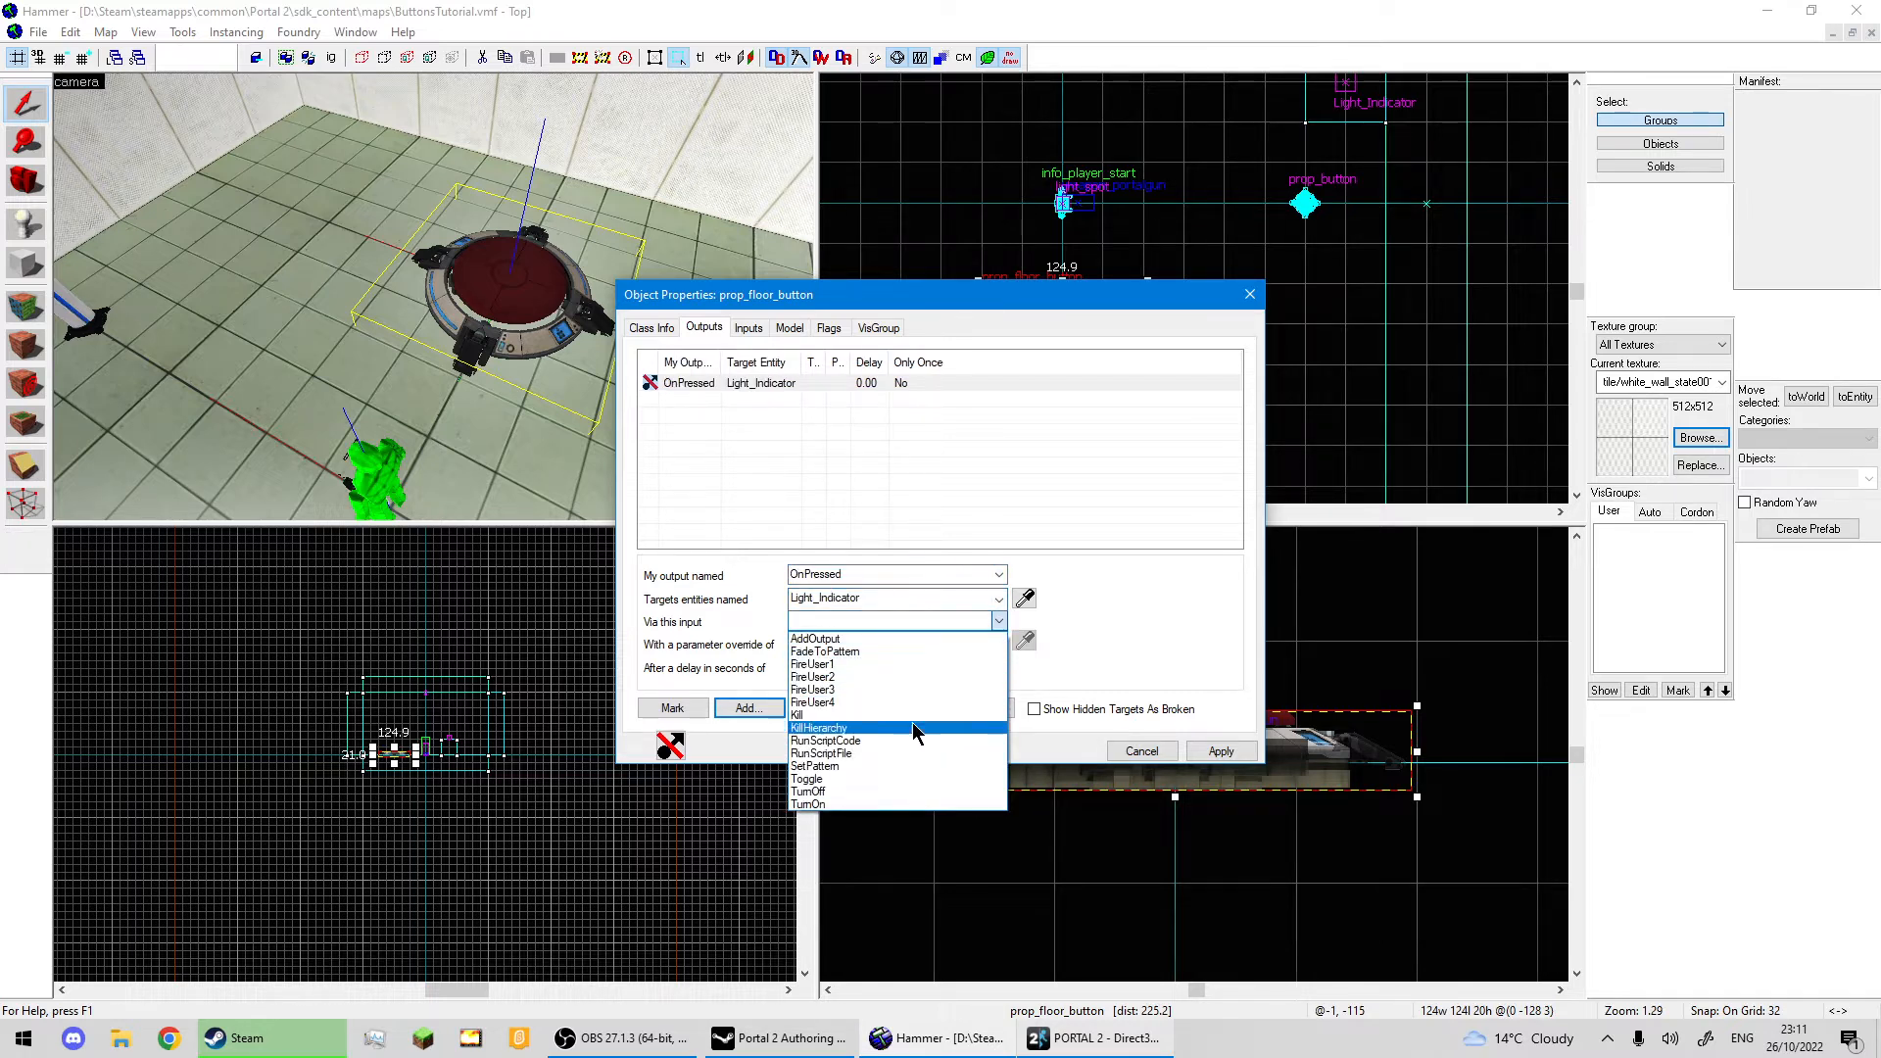
click(668, 594)
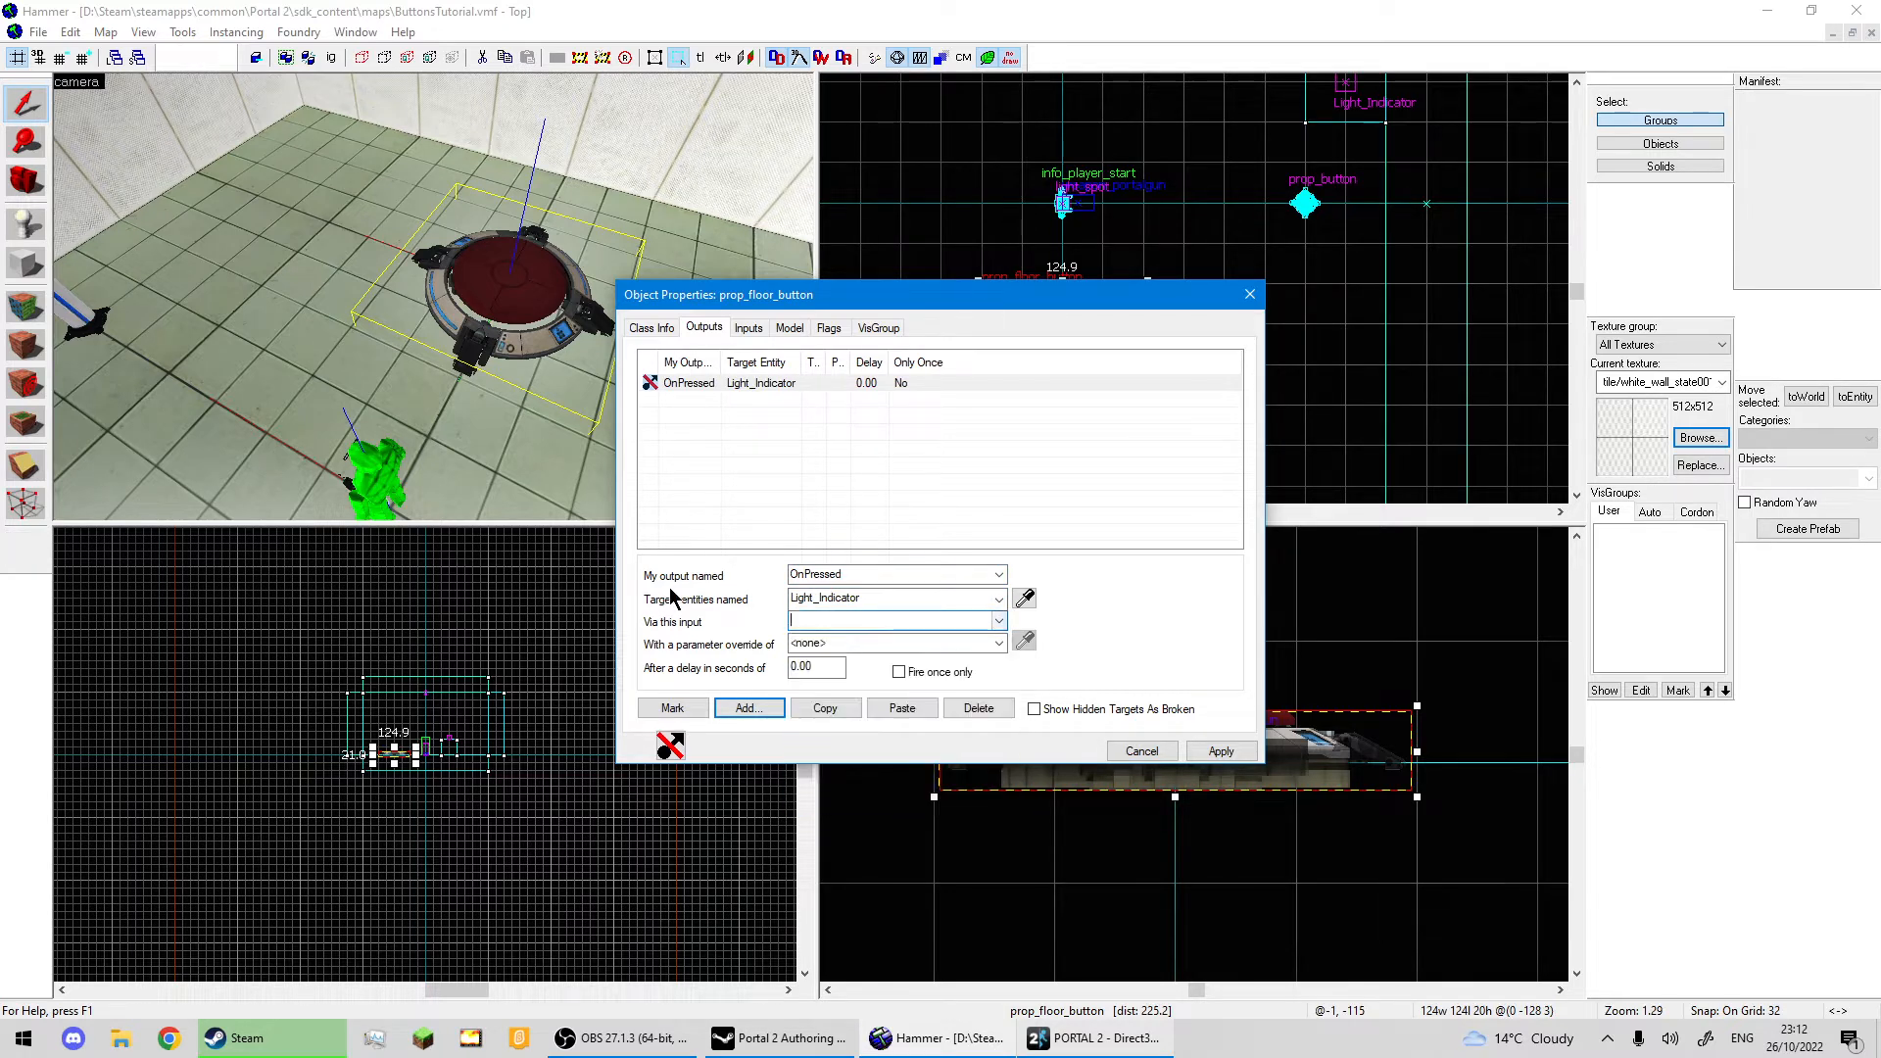
click(1246, 754)
key(z)
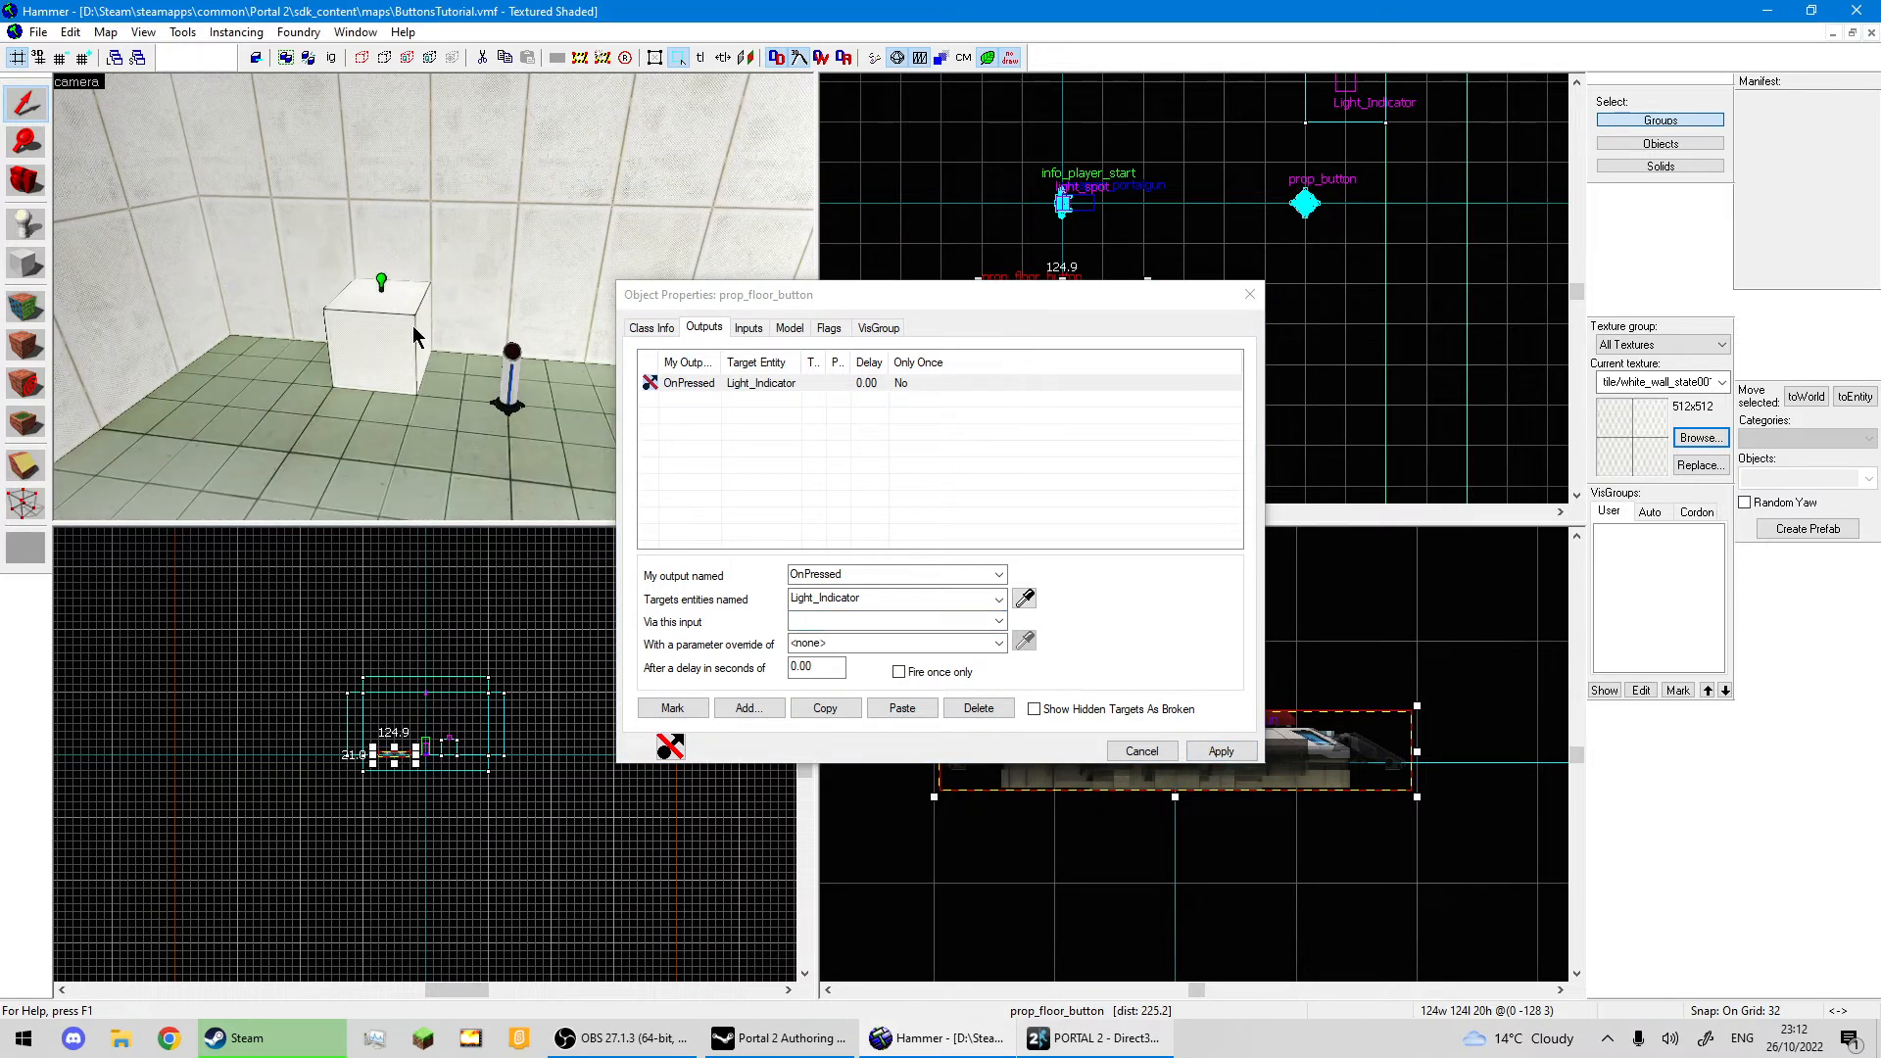
click(1250, 298)
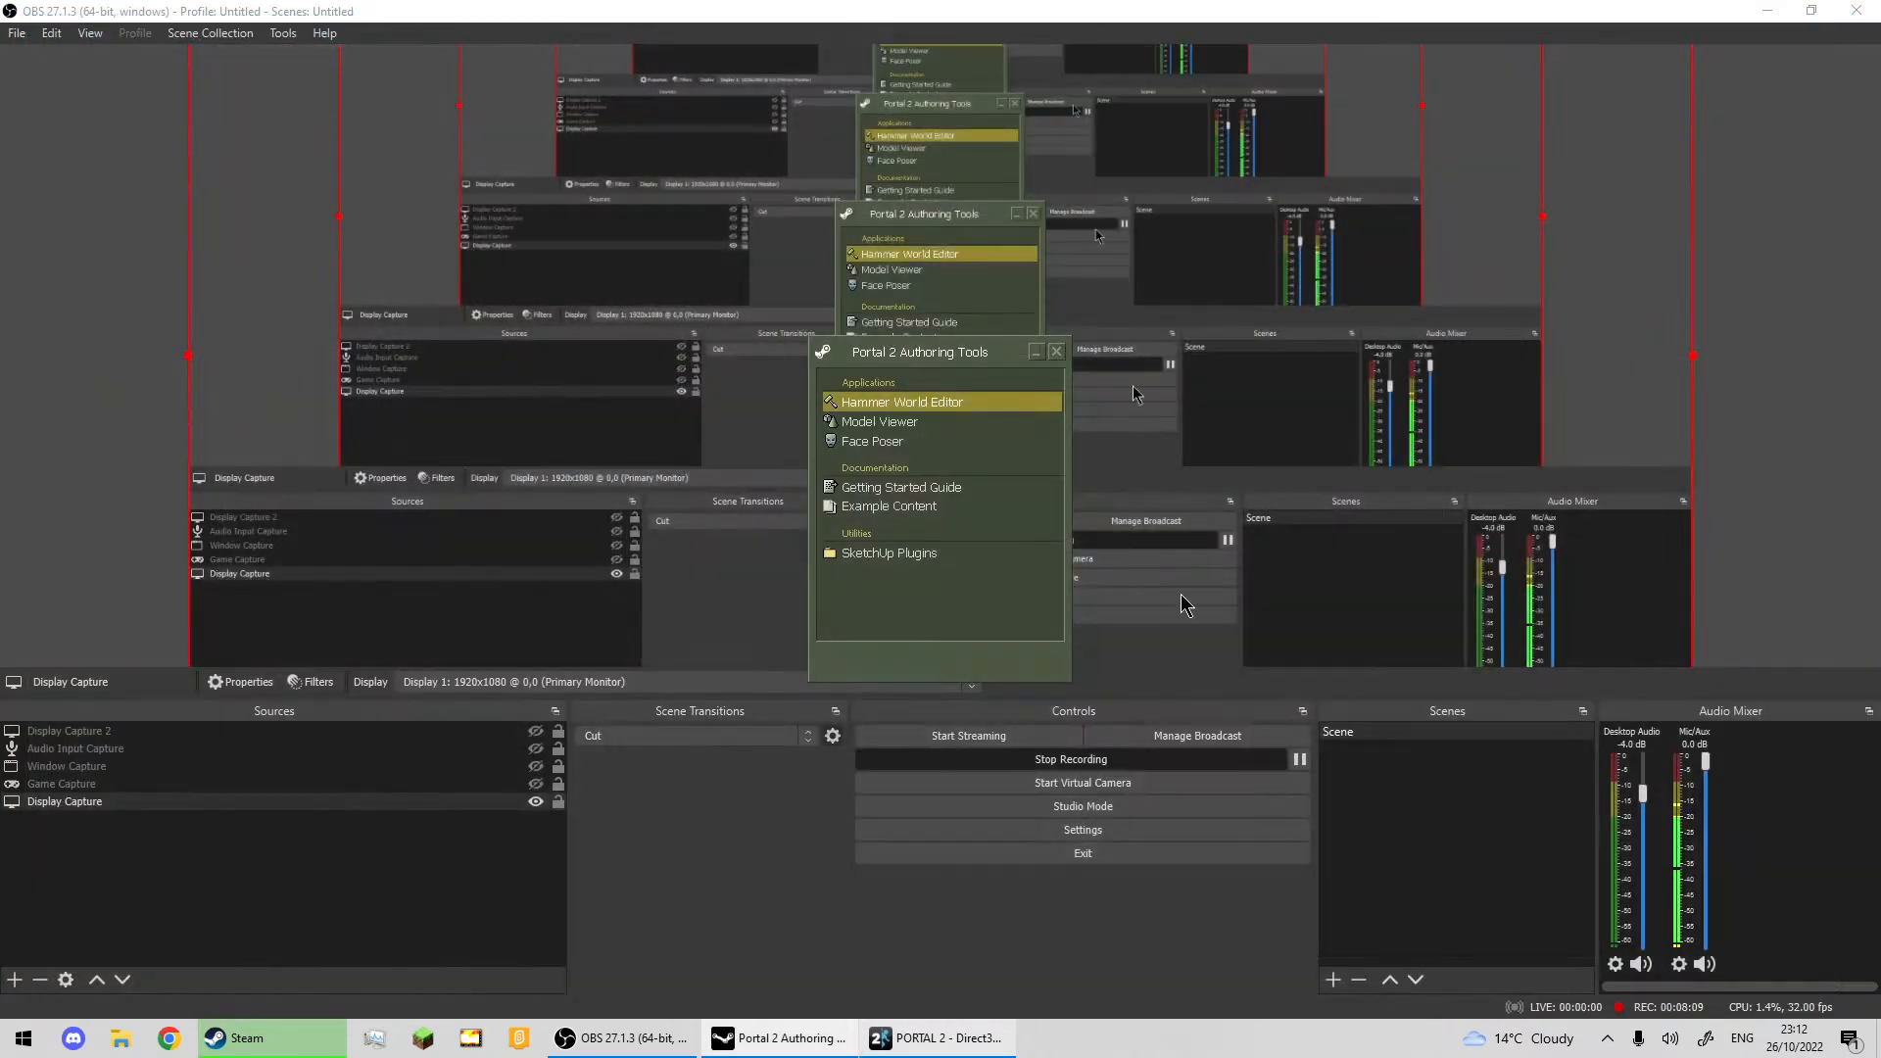
Relaunch the Hammer World Editor and reopen the ButtonsTutorial map.
double_click(921, 404)
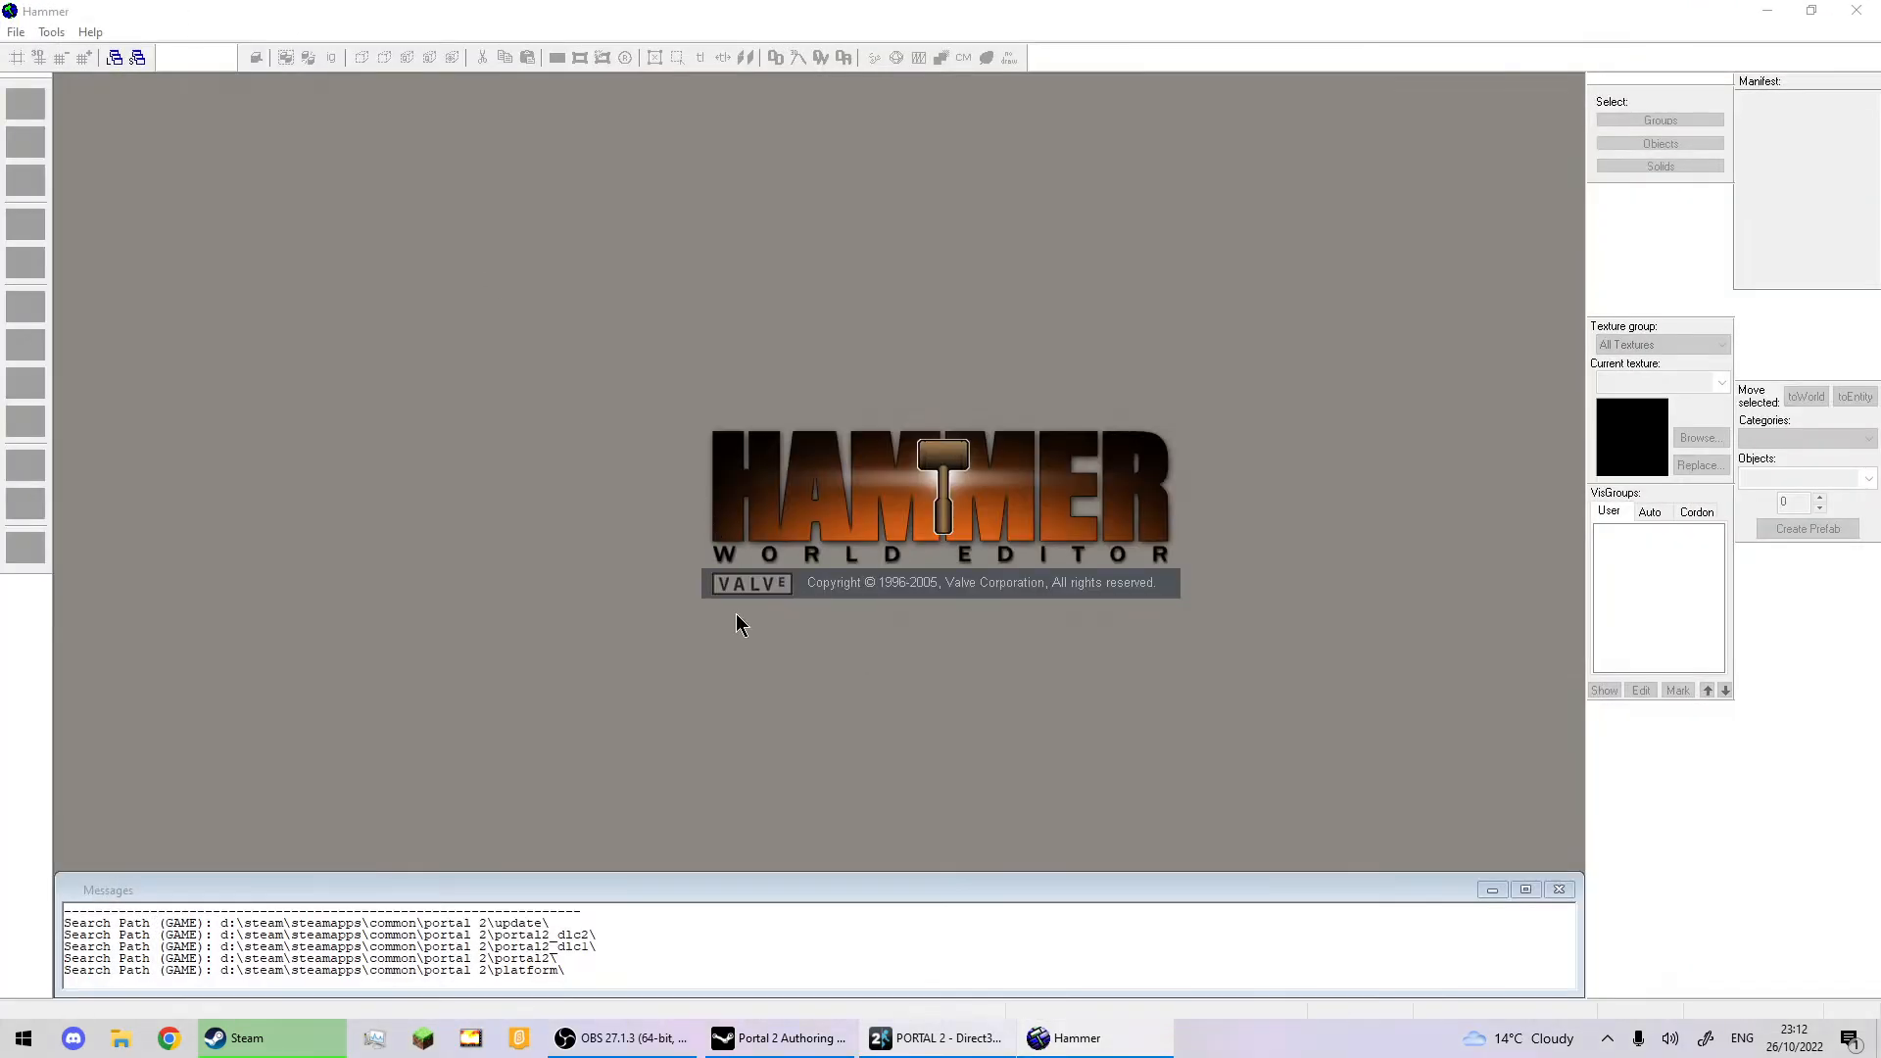
click(1014, 593)
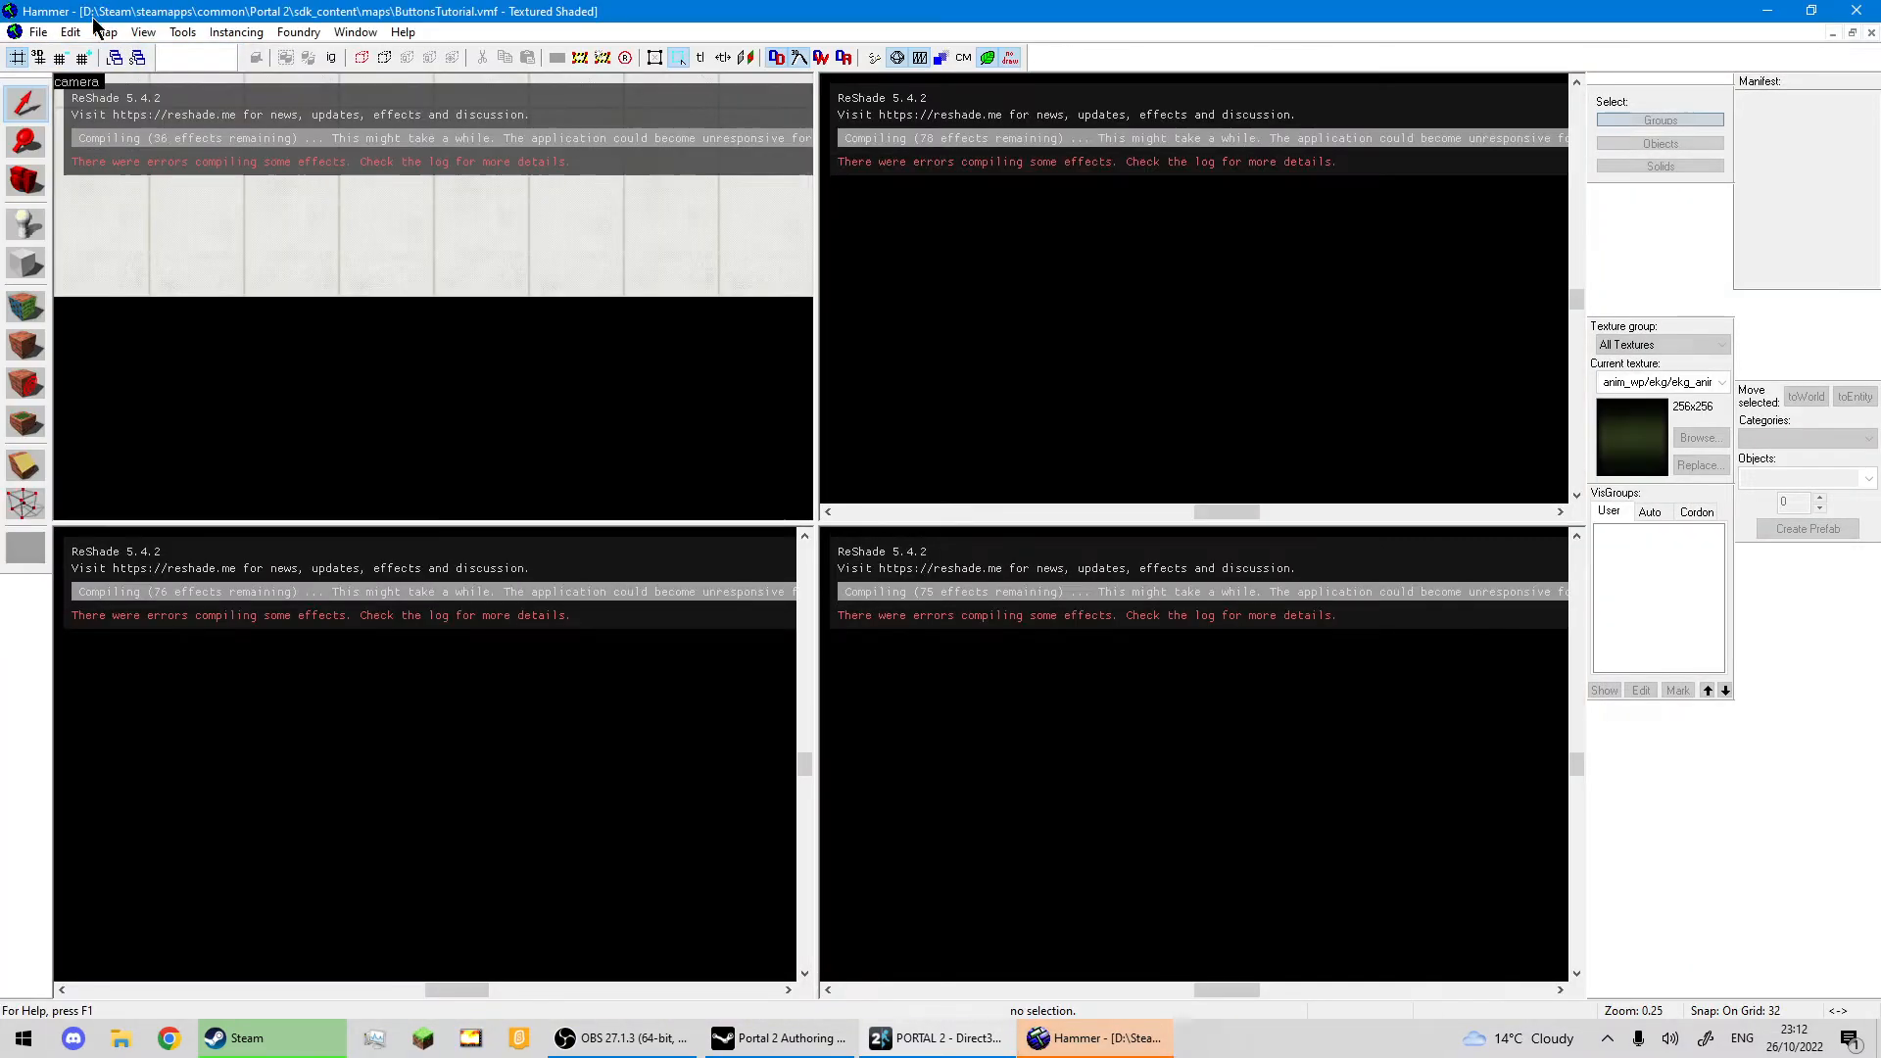
key(z)
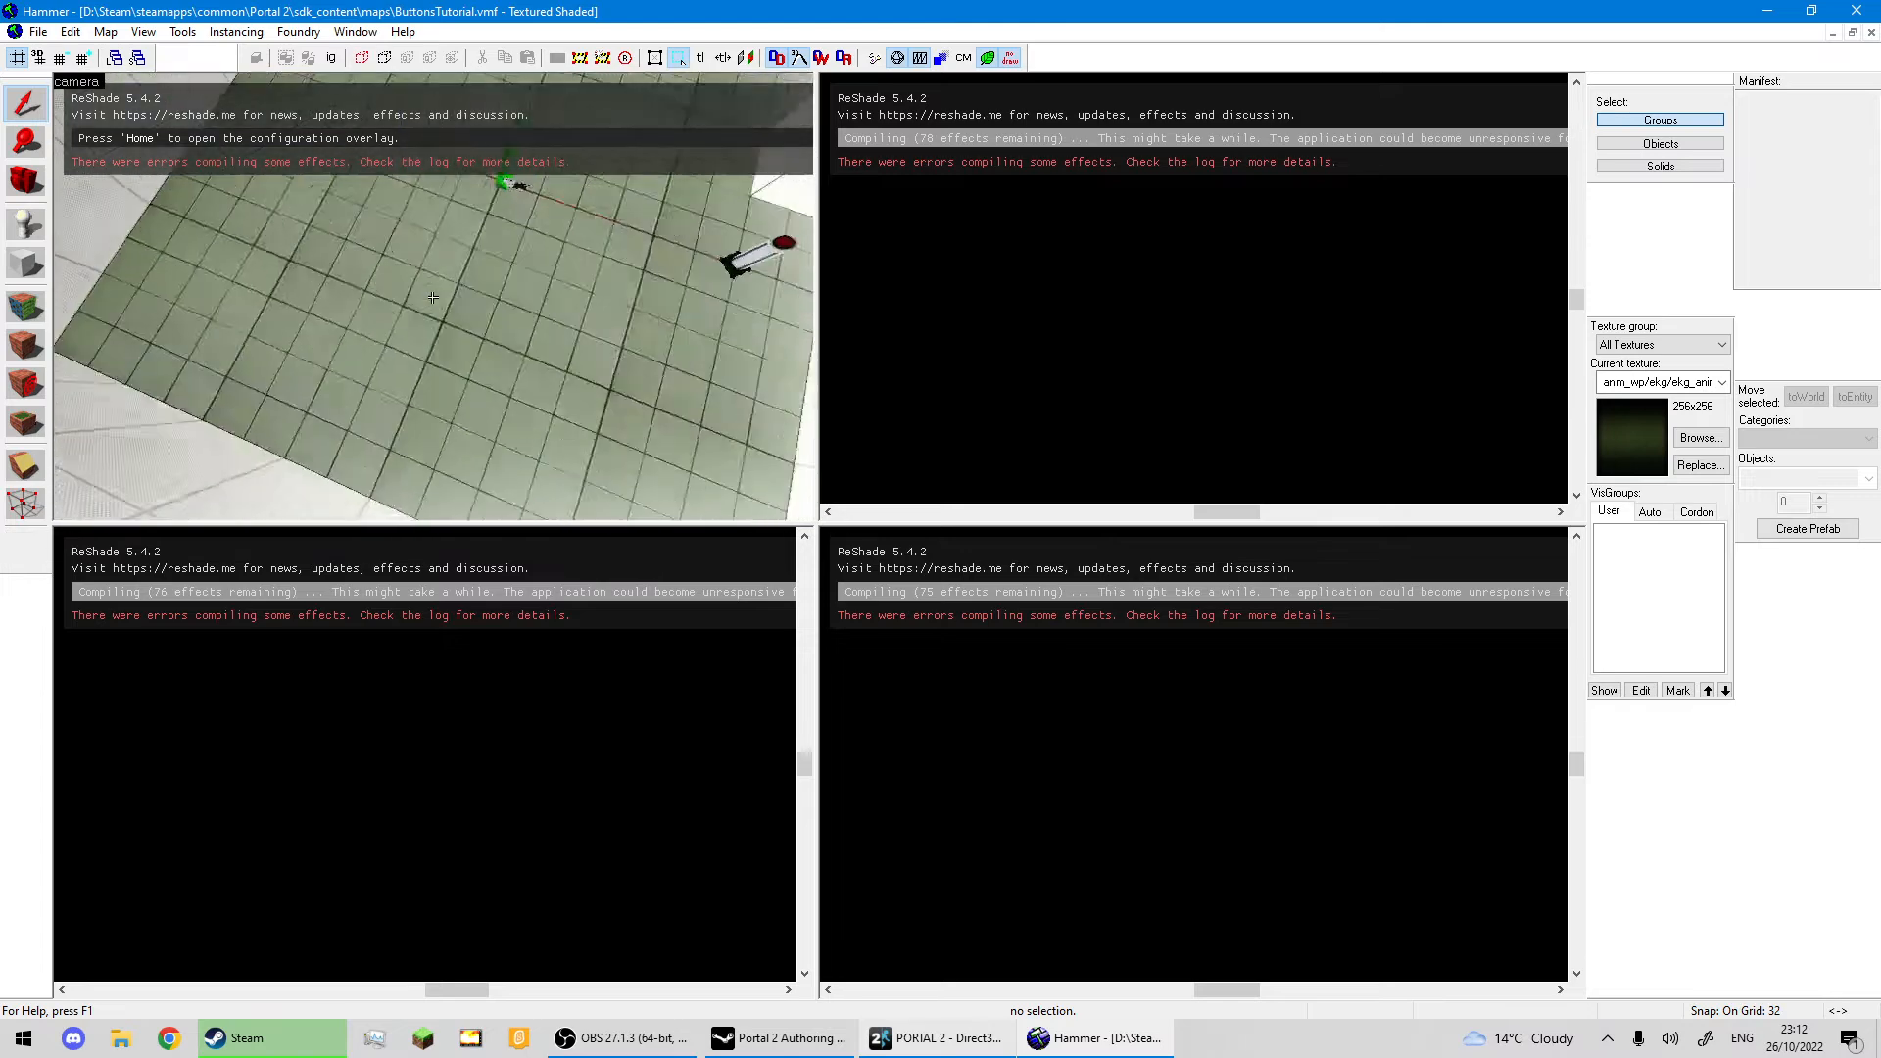
key(z)
Select the indicator block together with its light and paste a copy of both onto the open floor.
click(127, 314)
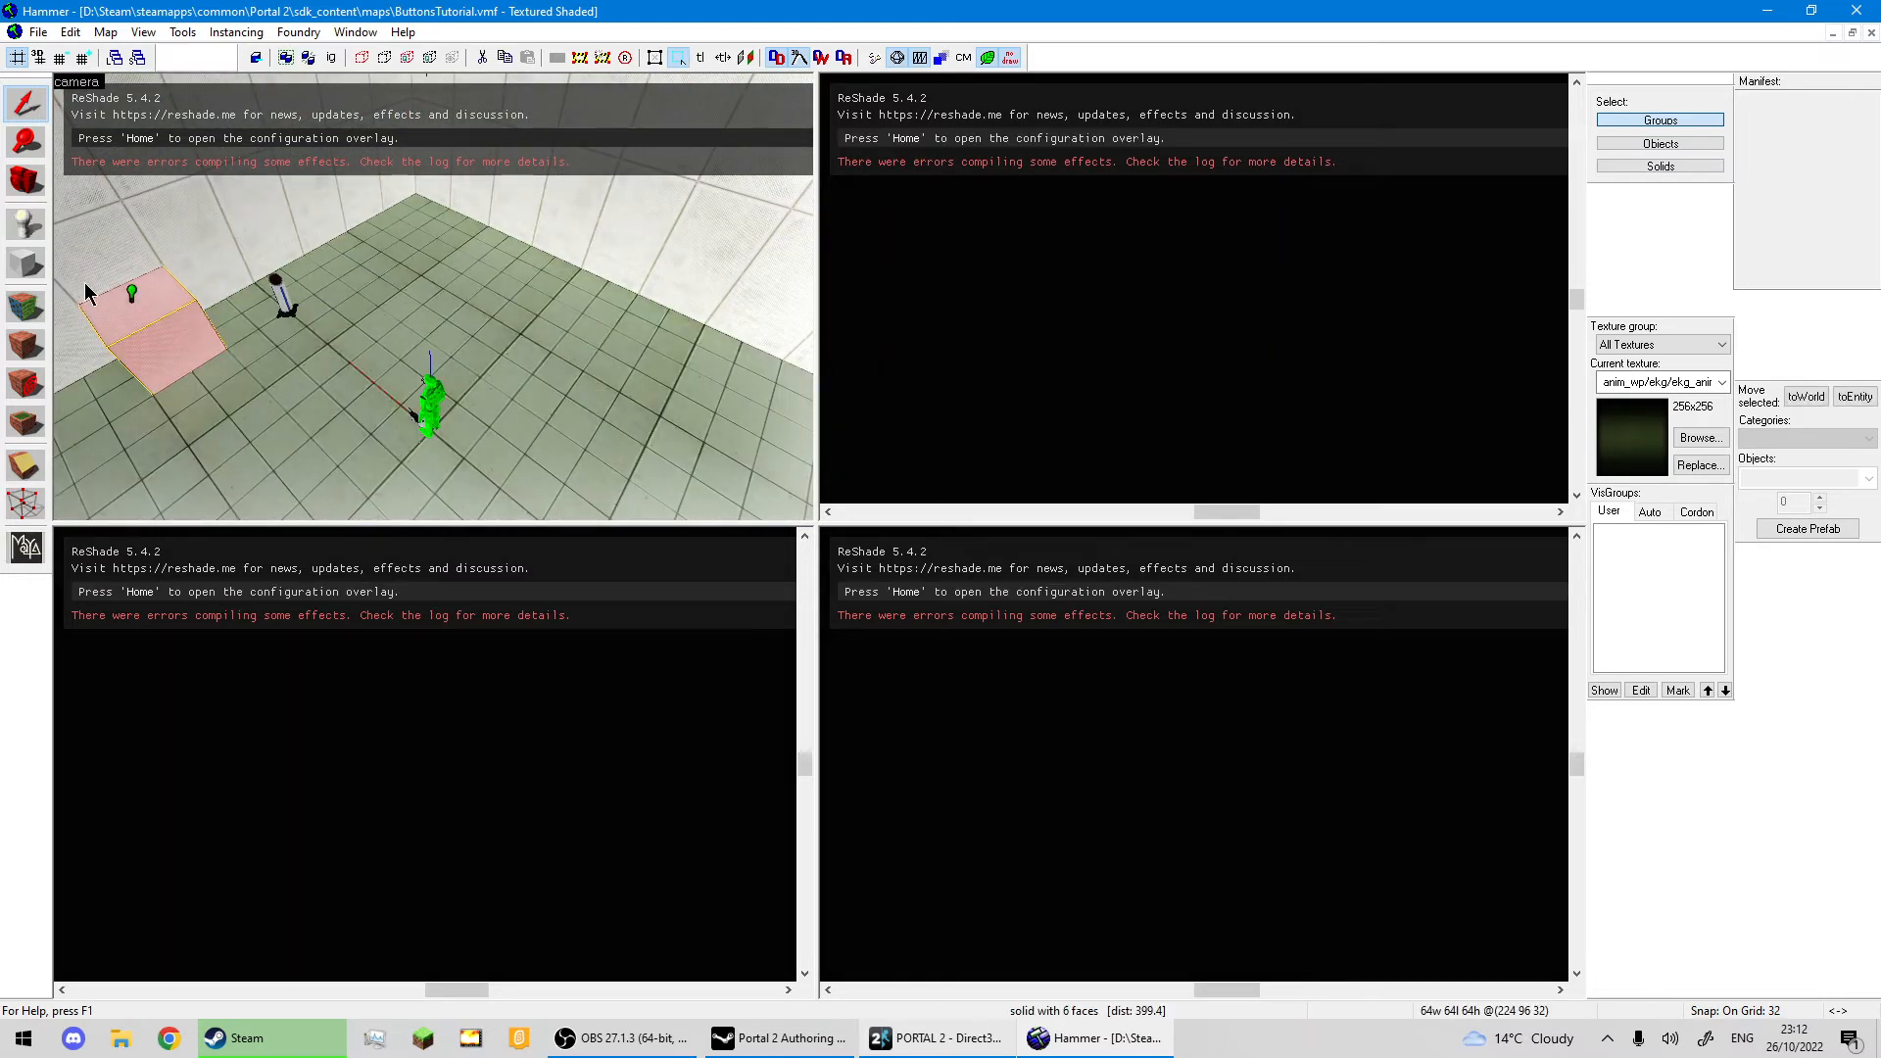
ctrl+click(133, 296)
click(435, 299)
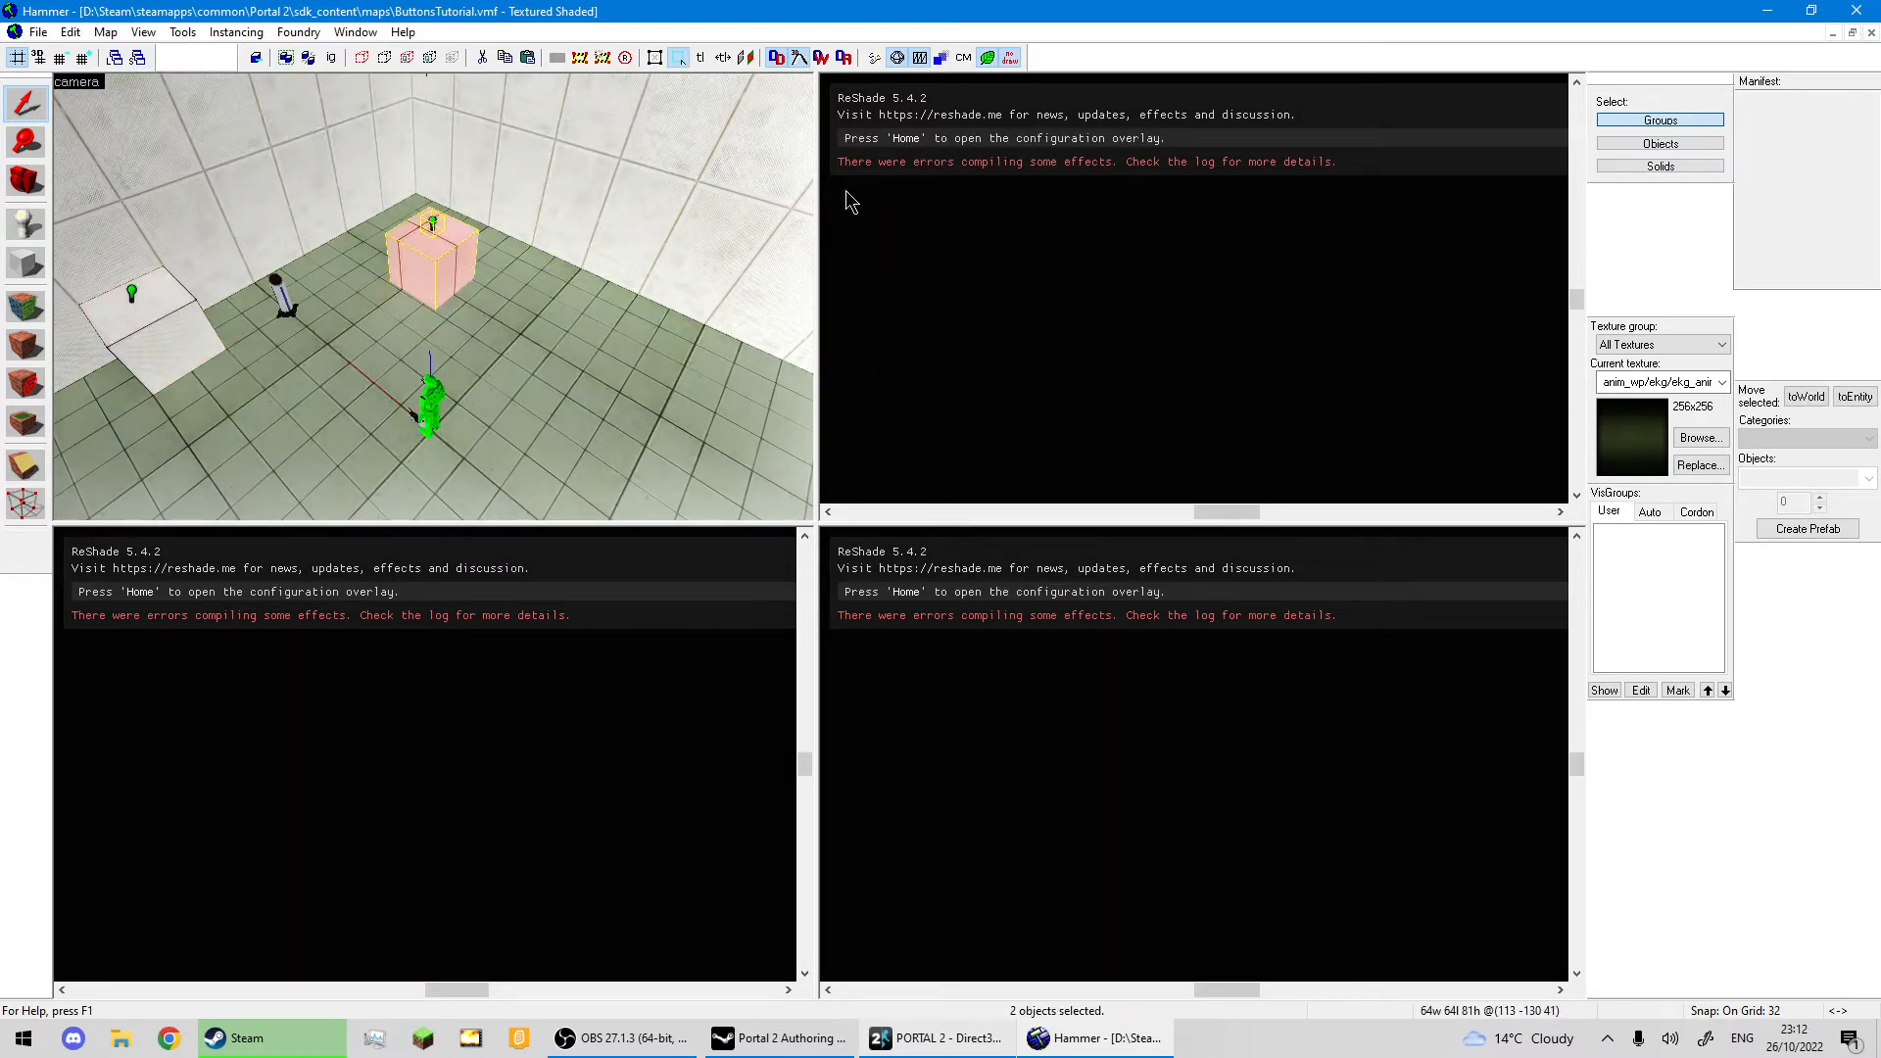
Restore the blank viewports by assigning the 2D top (x/y), front (y/z) and side projections again.
click(844, 82)
click(911, 260)
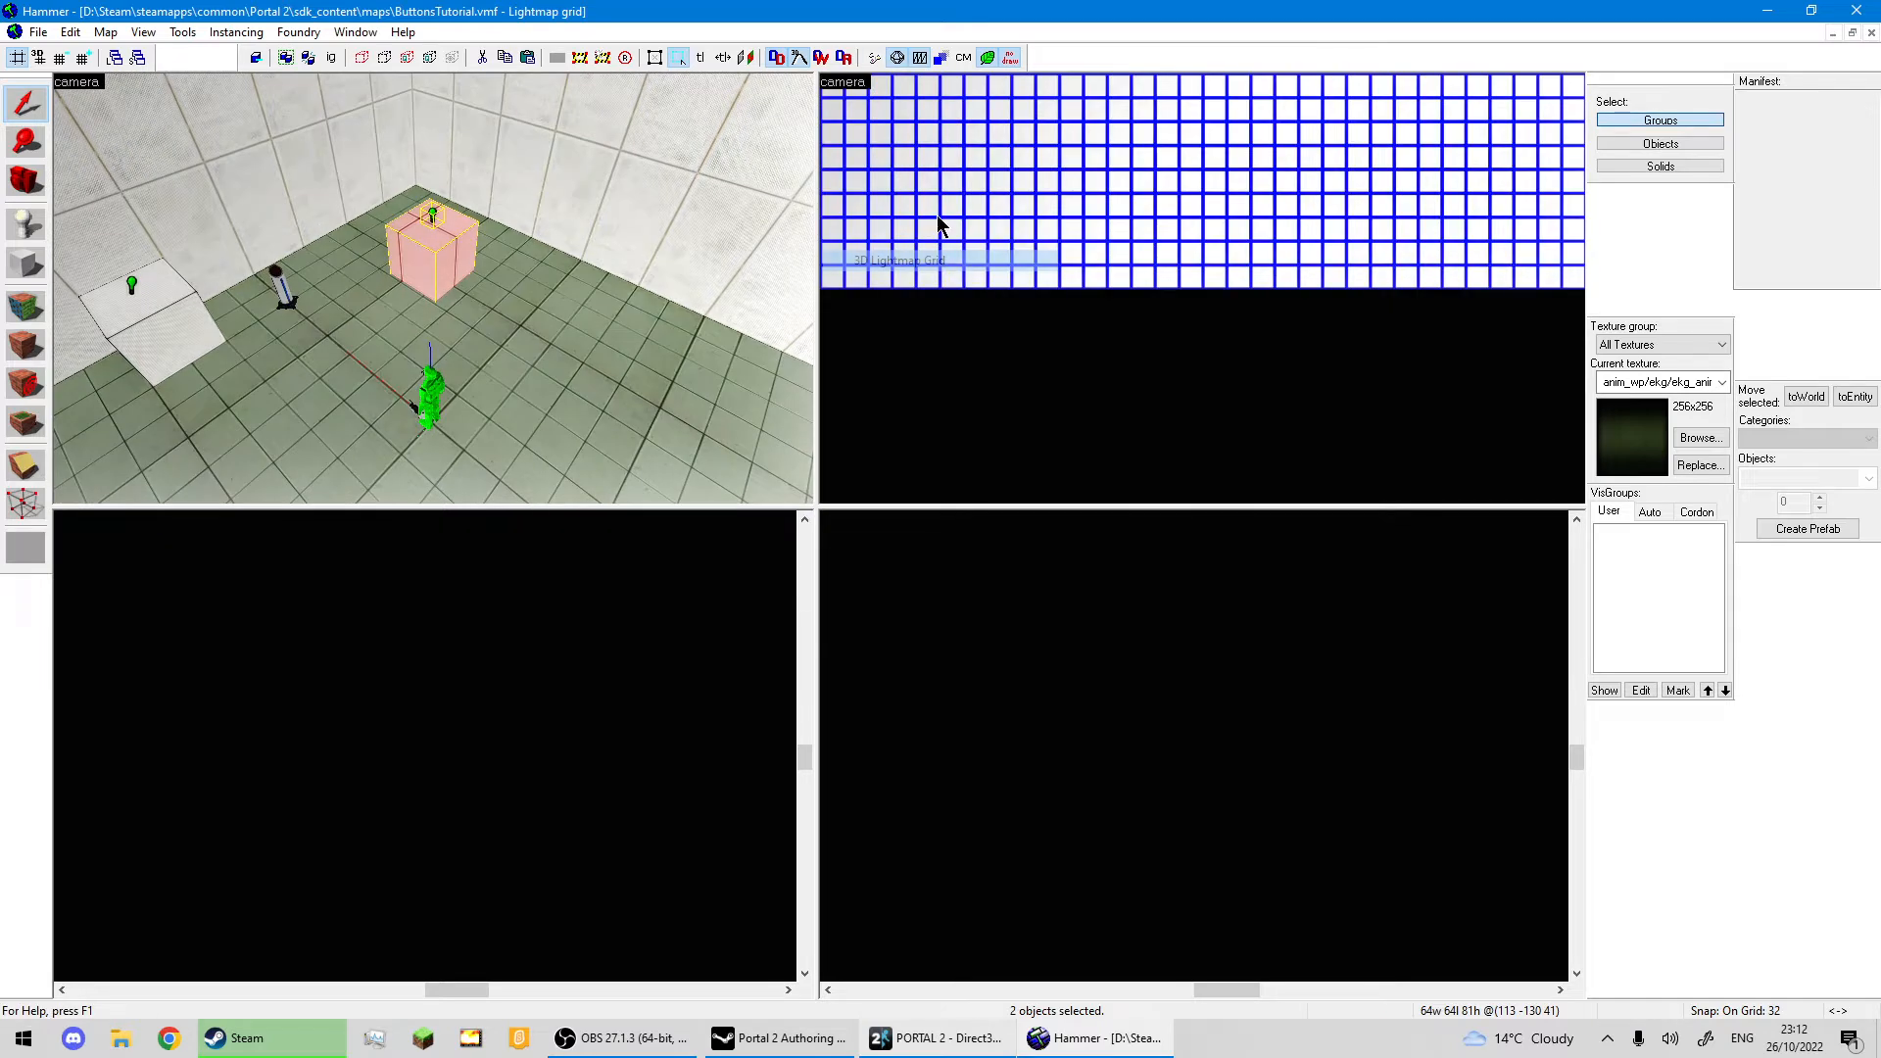
click(845, 84)
click(872, 98)
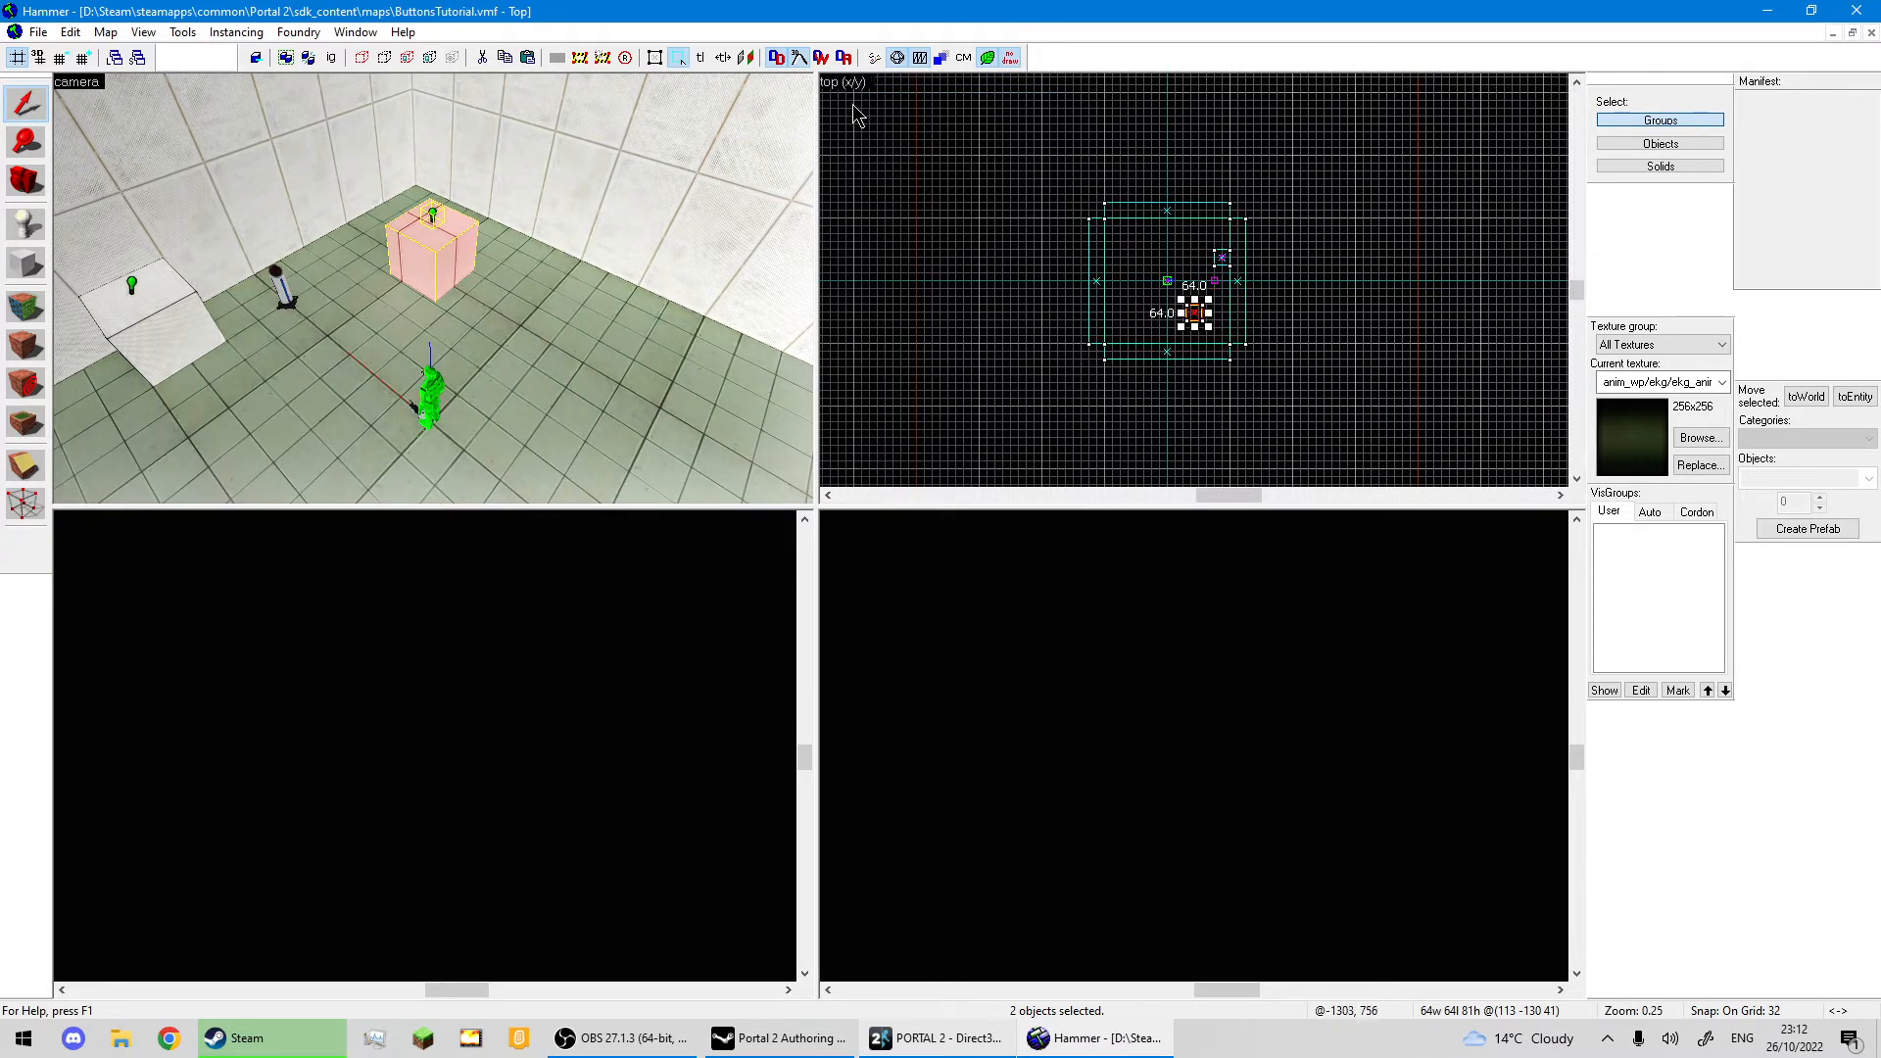
click(843, 517)
click(889, 611)
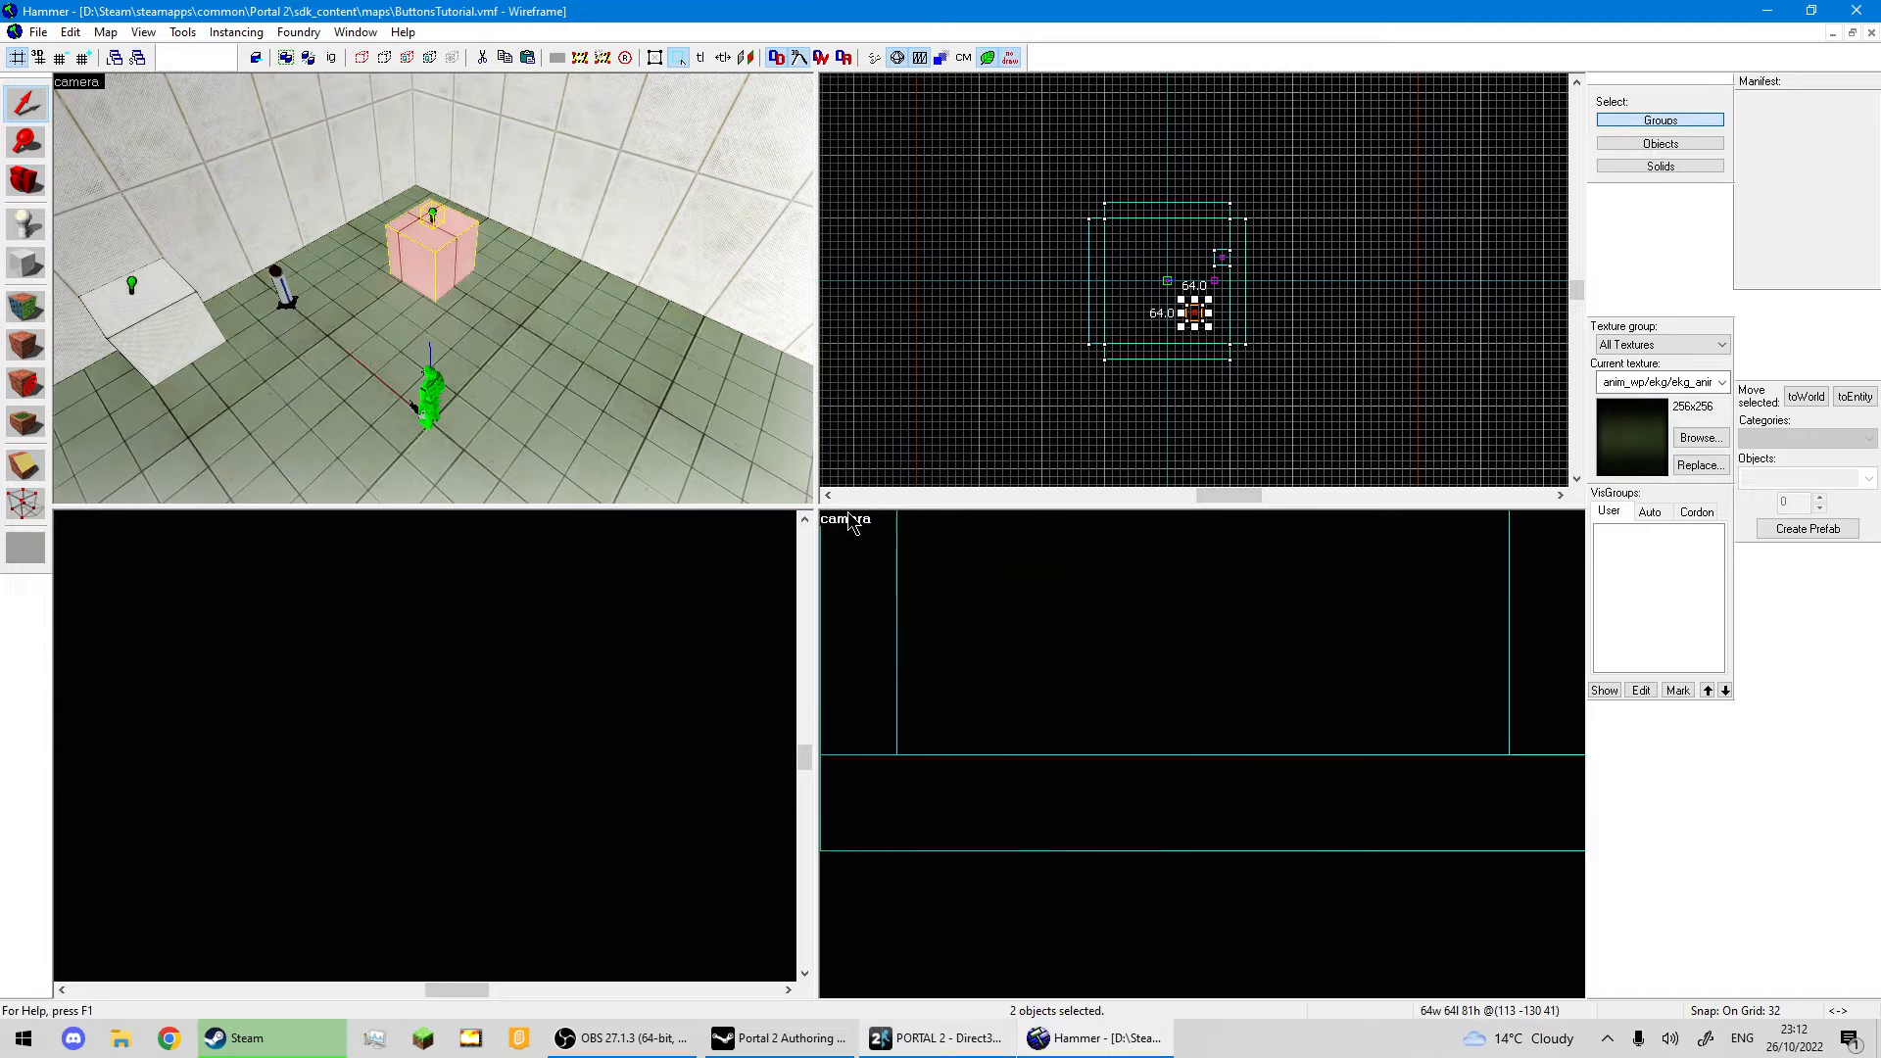
click(845, 518)
click(875, 583)
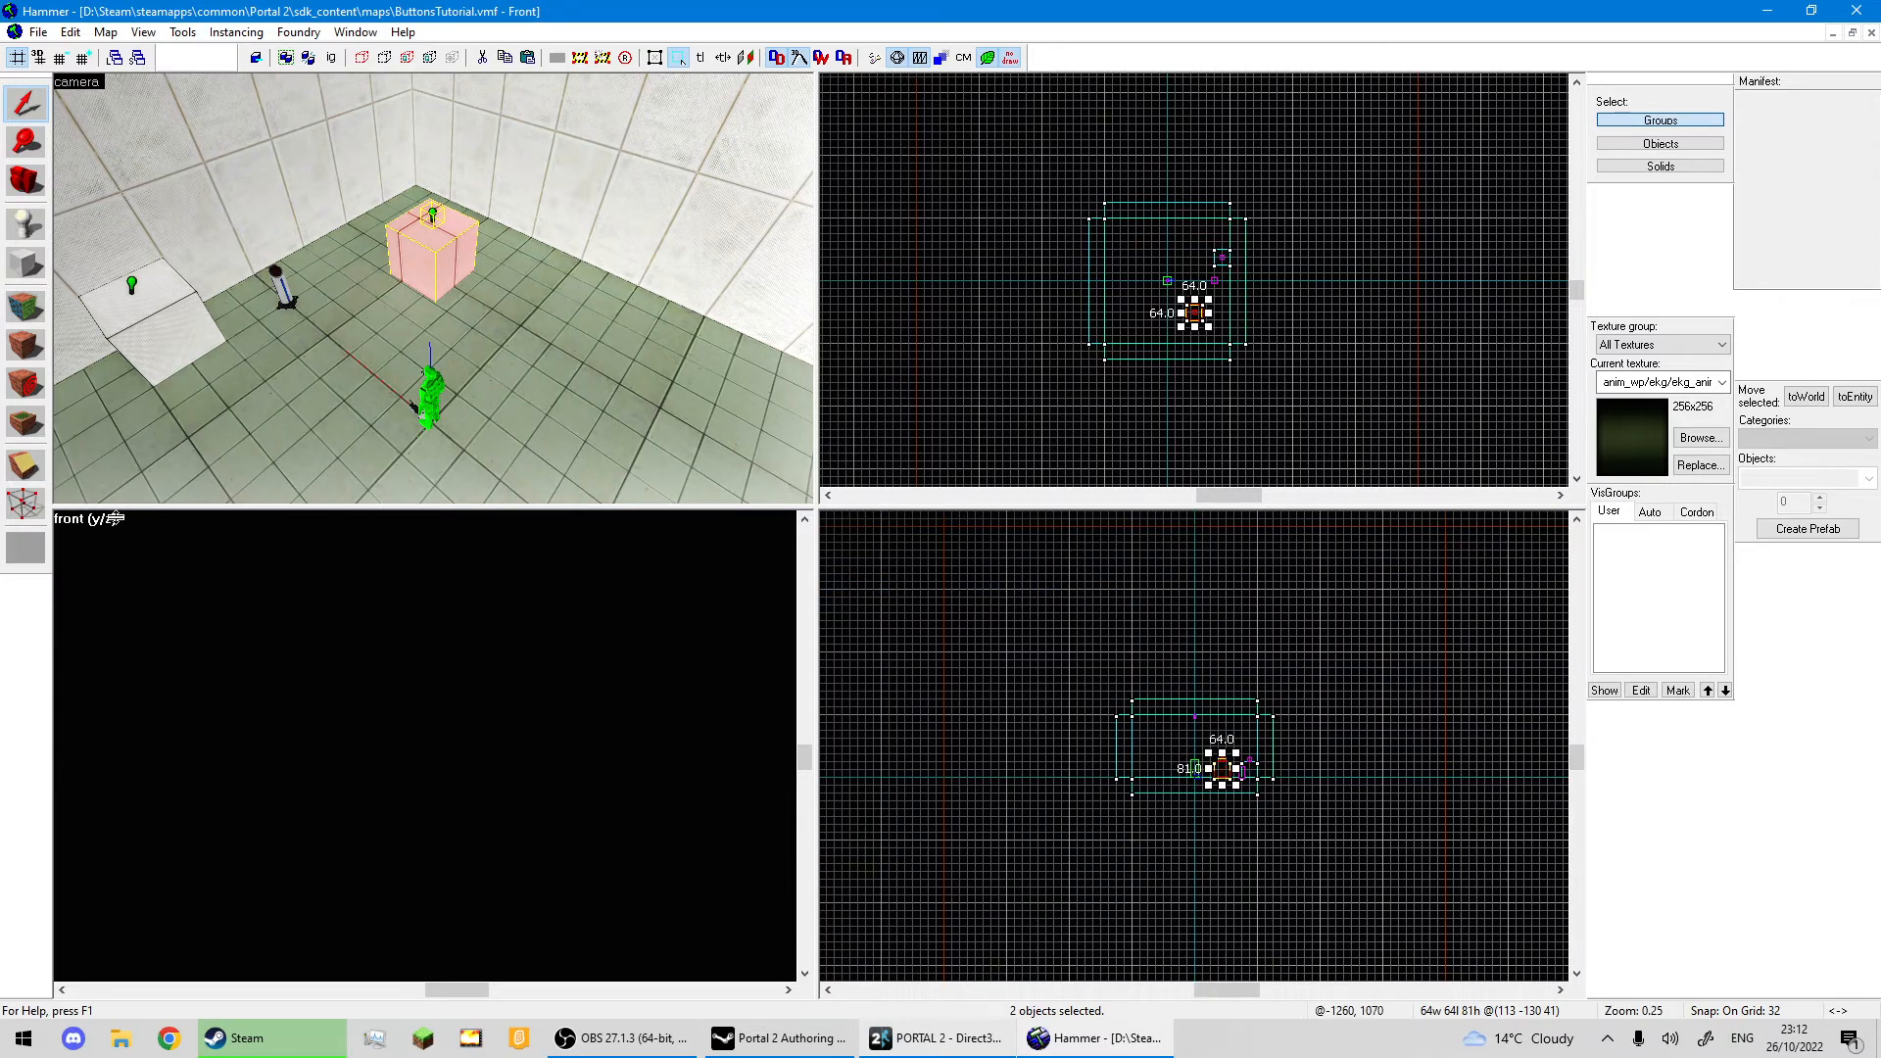
click(85, 518)
click(161, 634)
click(86, 519)
click(137, 561)
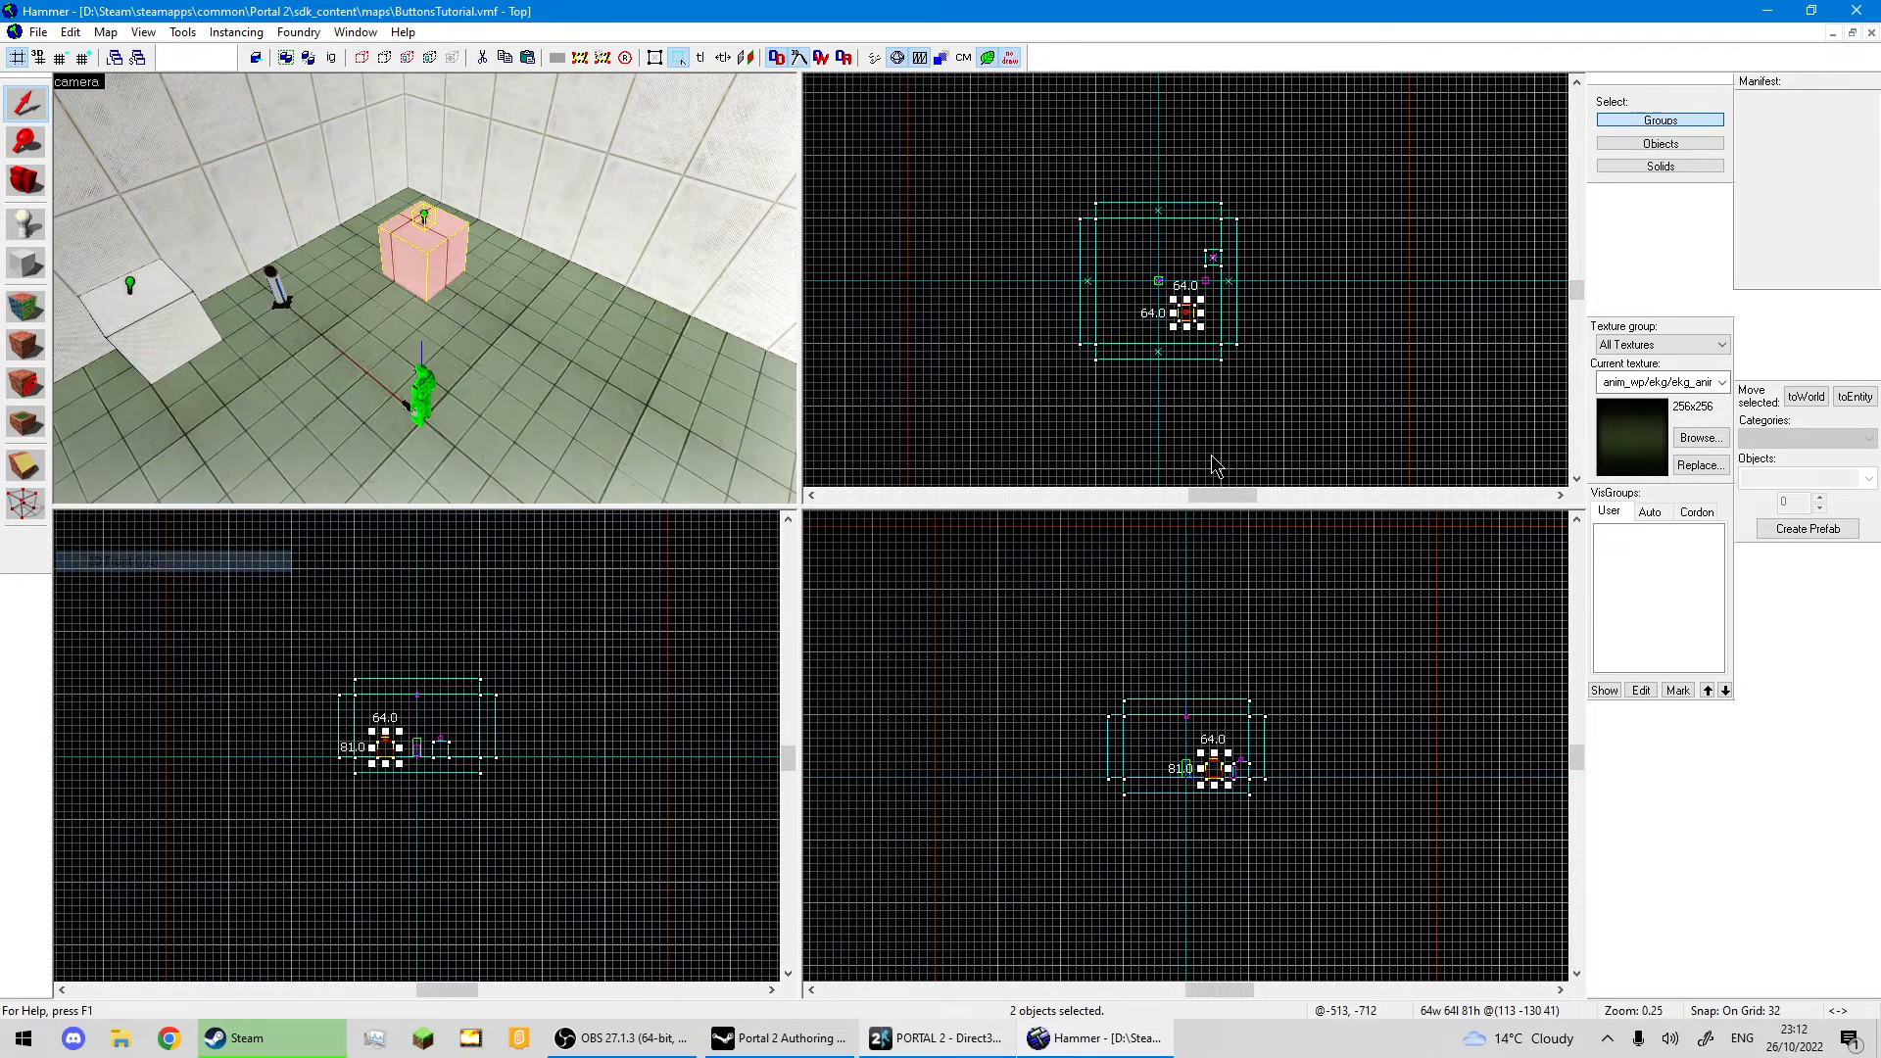
Move the copied block and its light together onto the grid, centred at 96, -96, and deselect them.
scroll(1161, 299, up, 4)
scroll(1161, 299, up, 5)
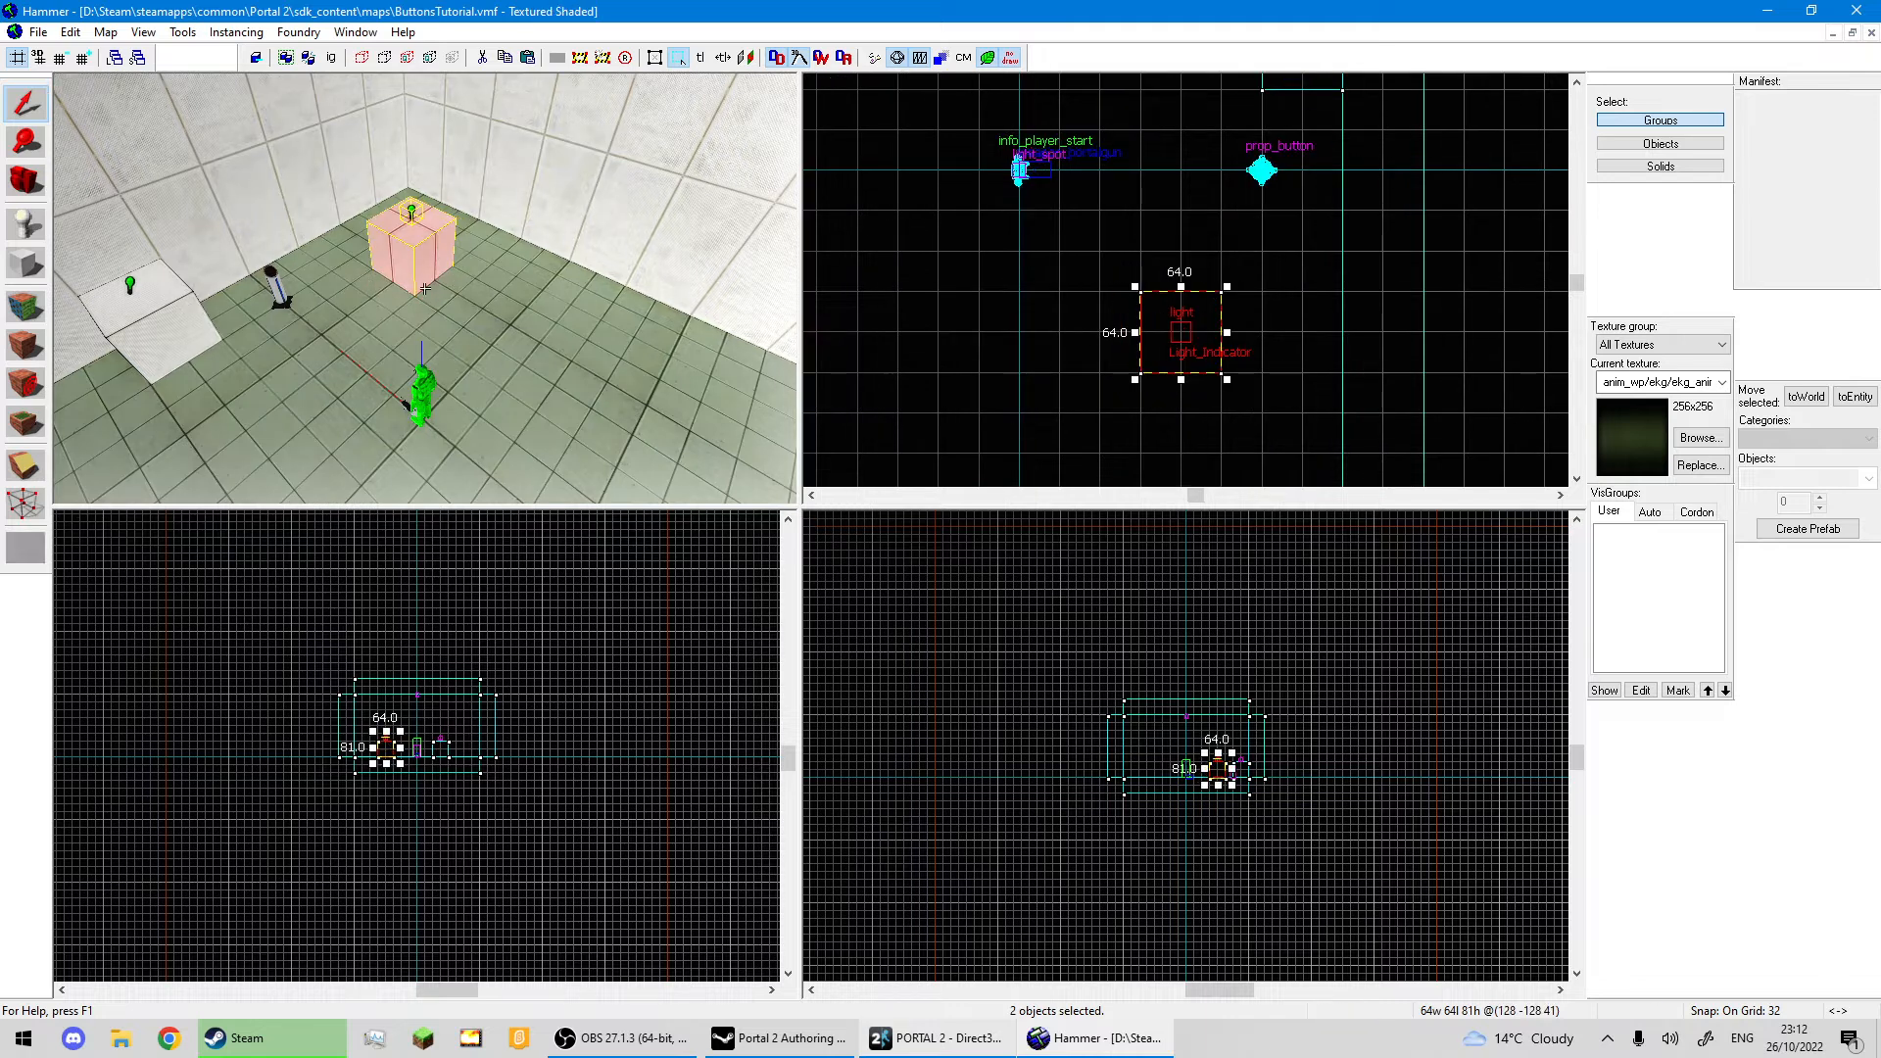
drag(1205, 344, 1115, 327)
key(Escape)
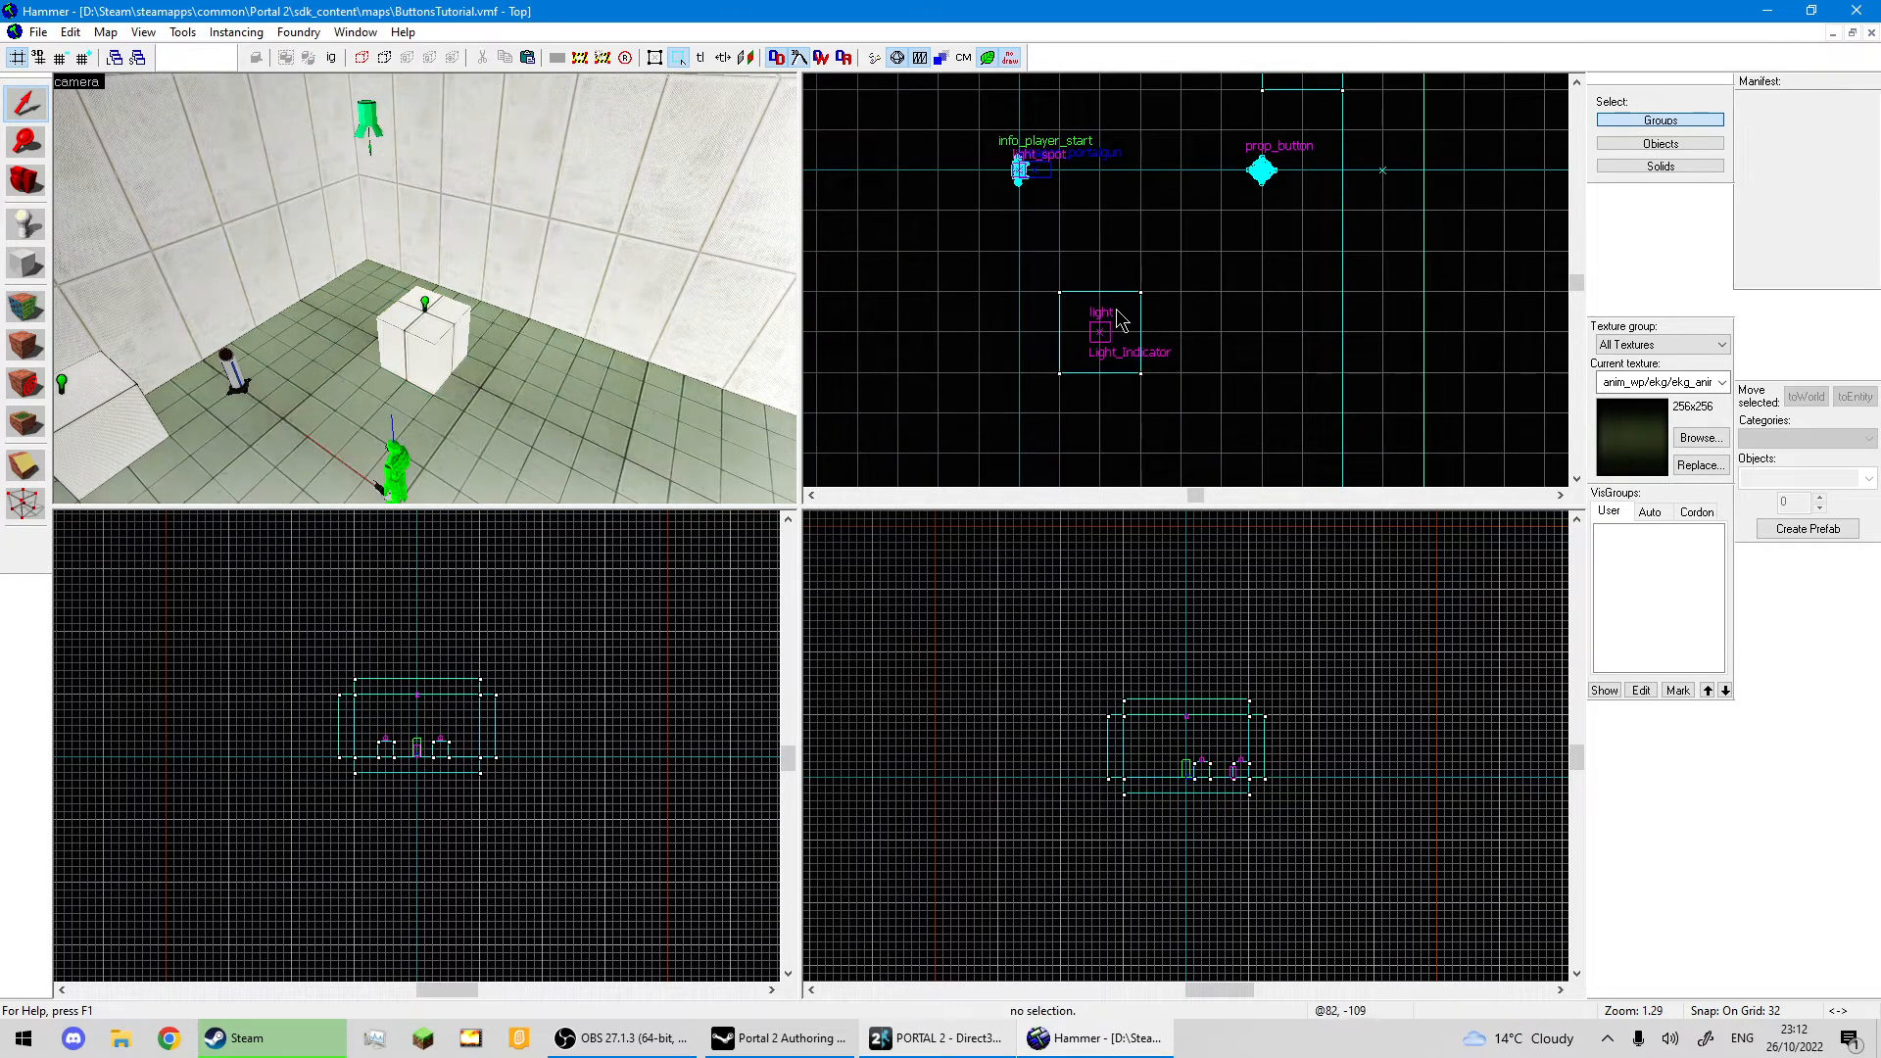
click(1100, 332)
click(1099, 328)
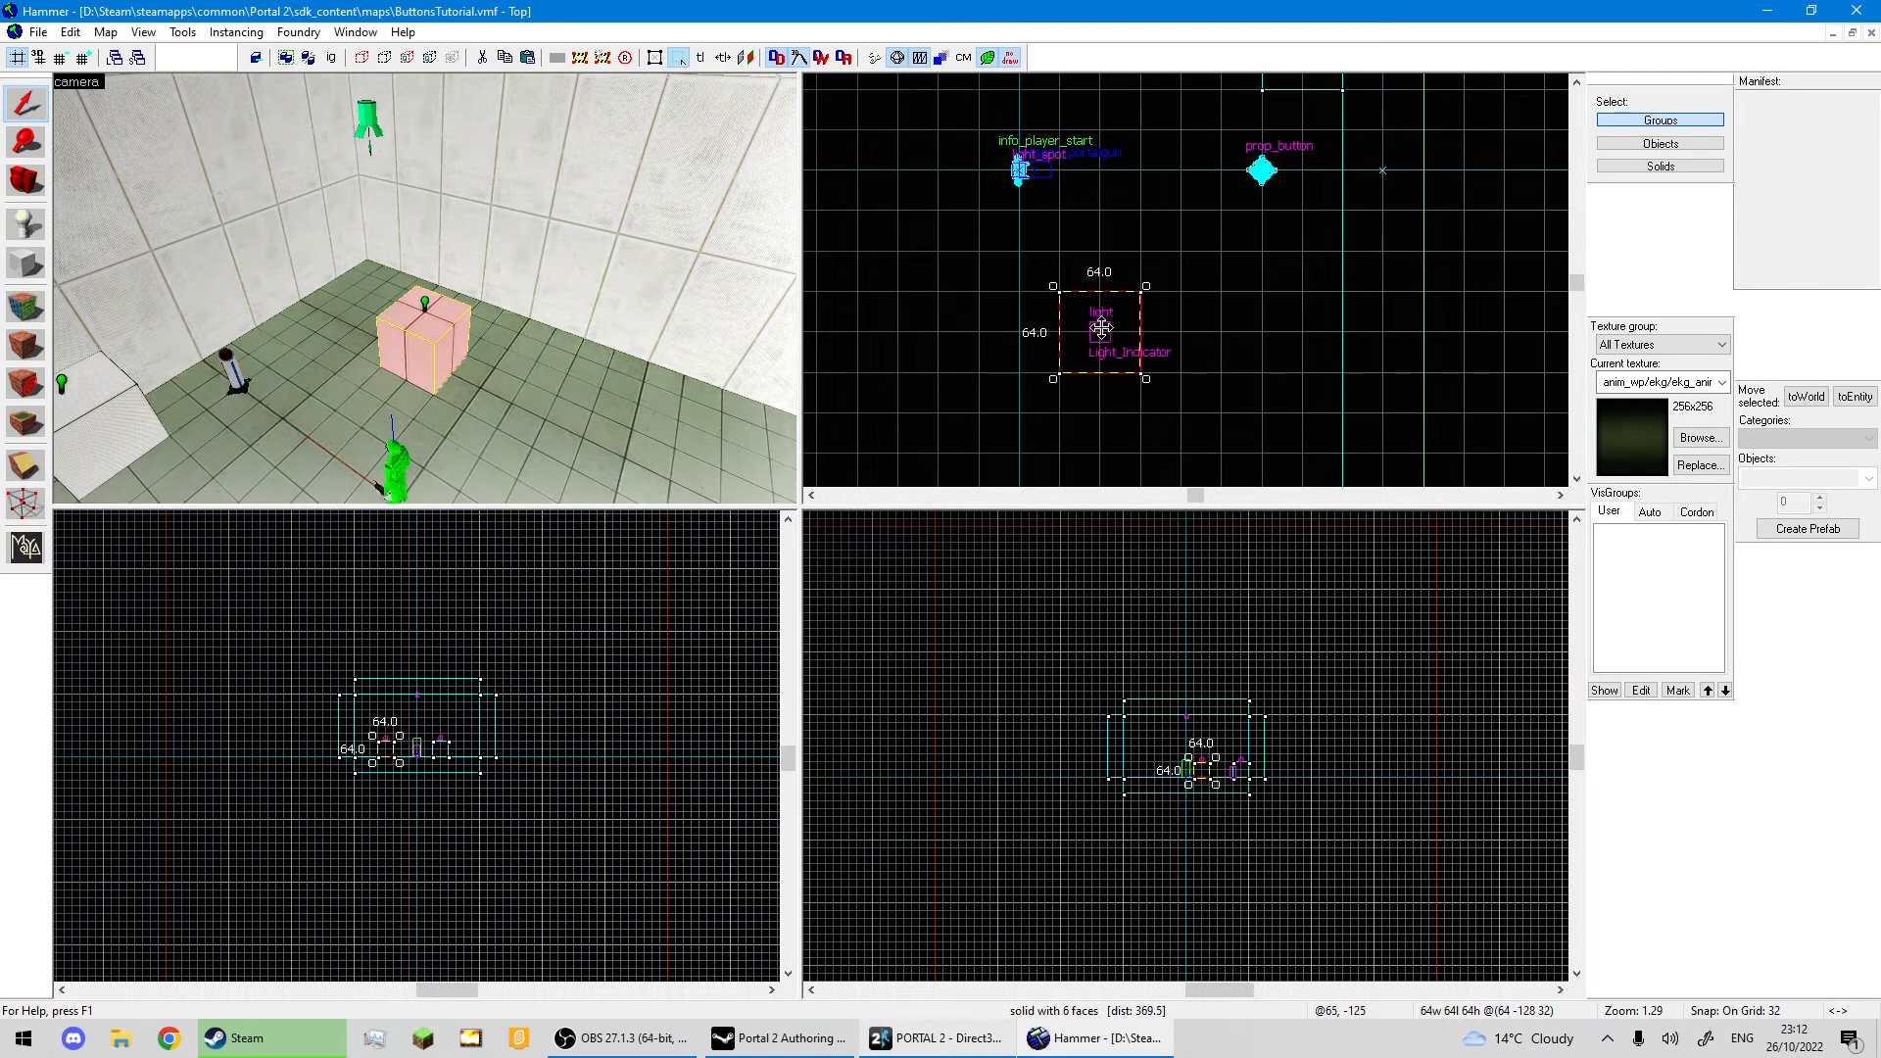
scroll(436, 325, up, 1)
ctrl+click(421, 302)
drag(1098, 333, 1126, 316)
click(1222, 311)
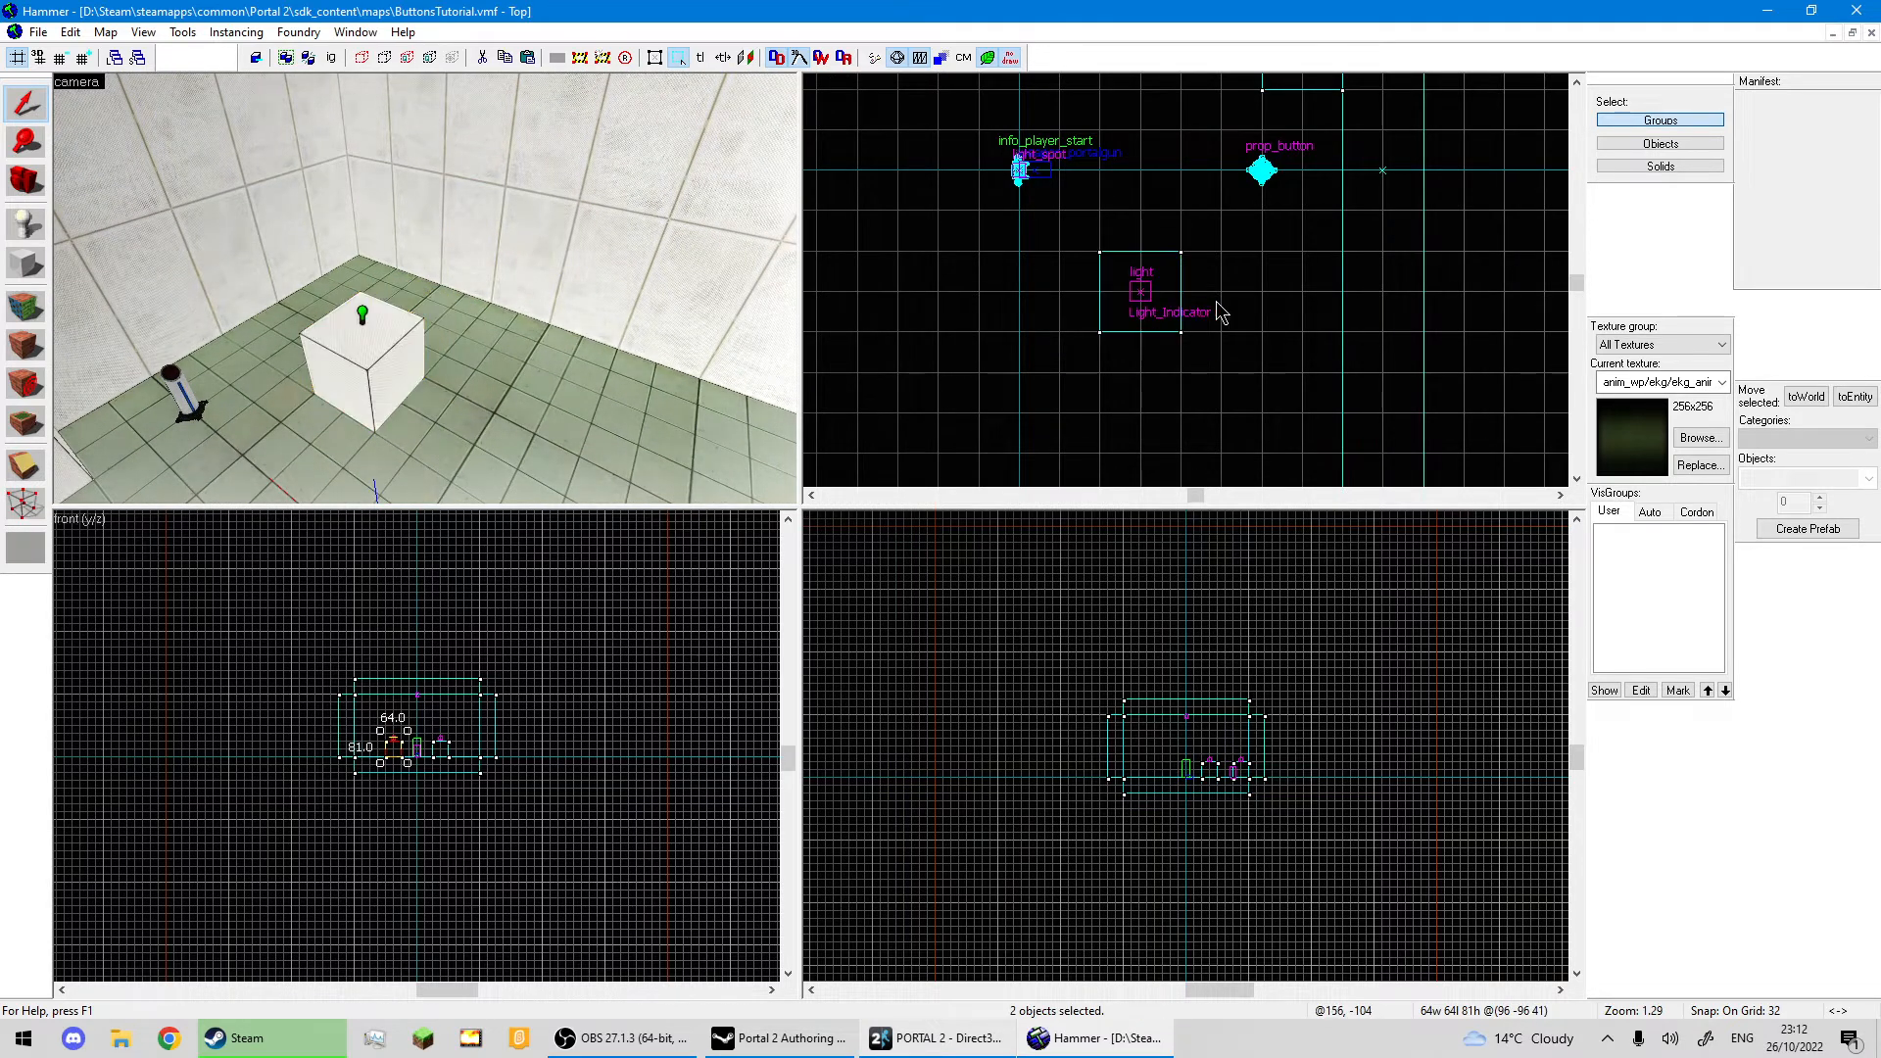
Place a prop_floor_button entity on the open floor beside the copied indicator block.
key(z)
key(z)
key(a)
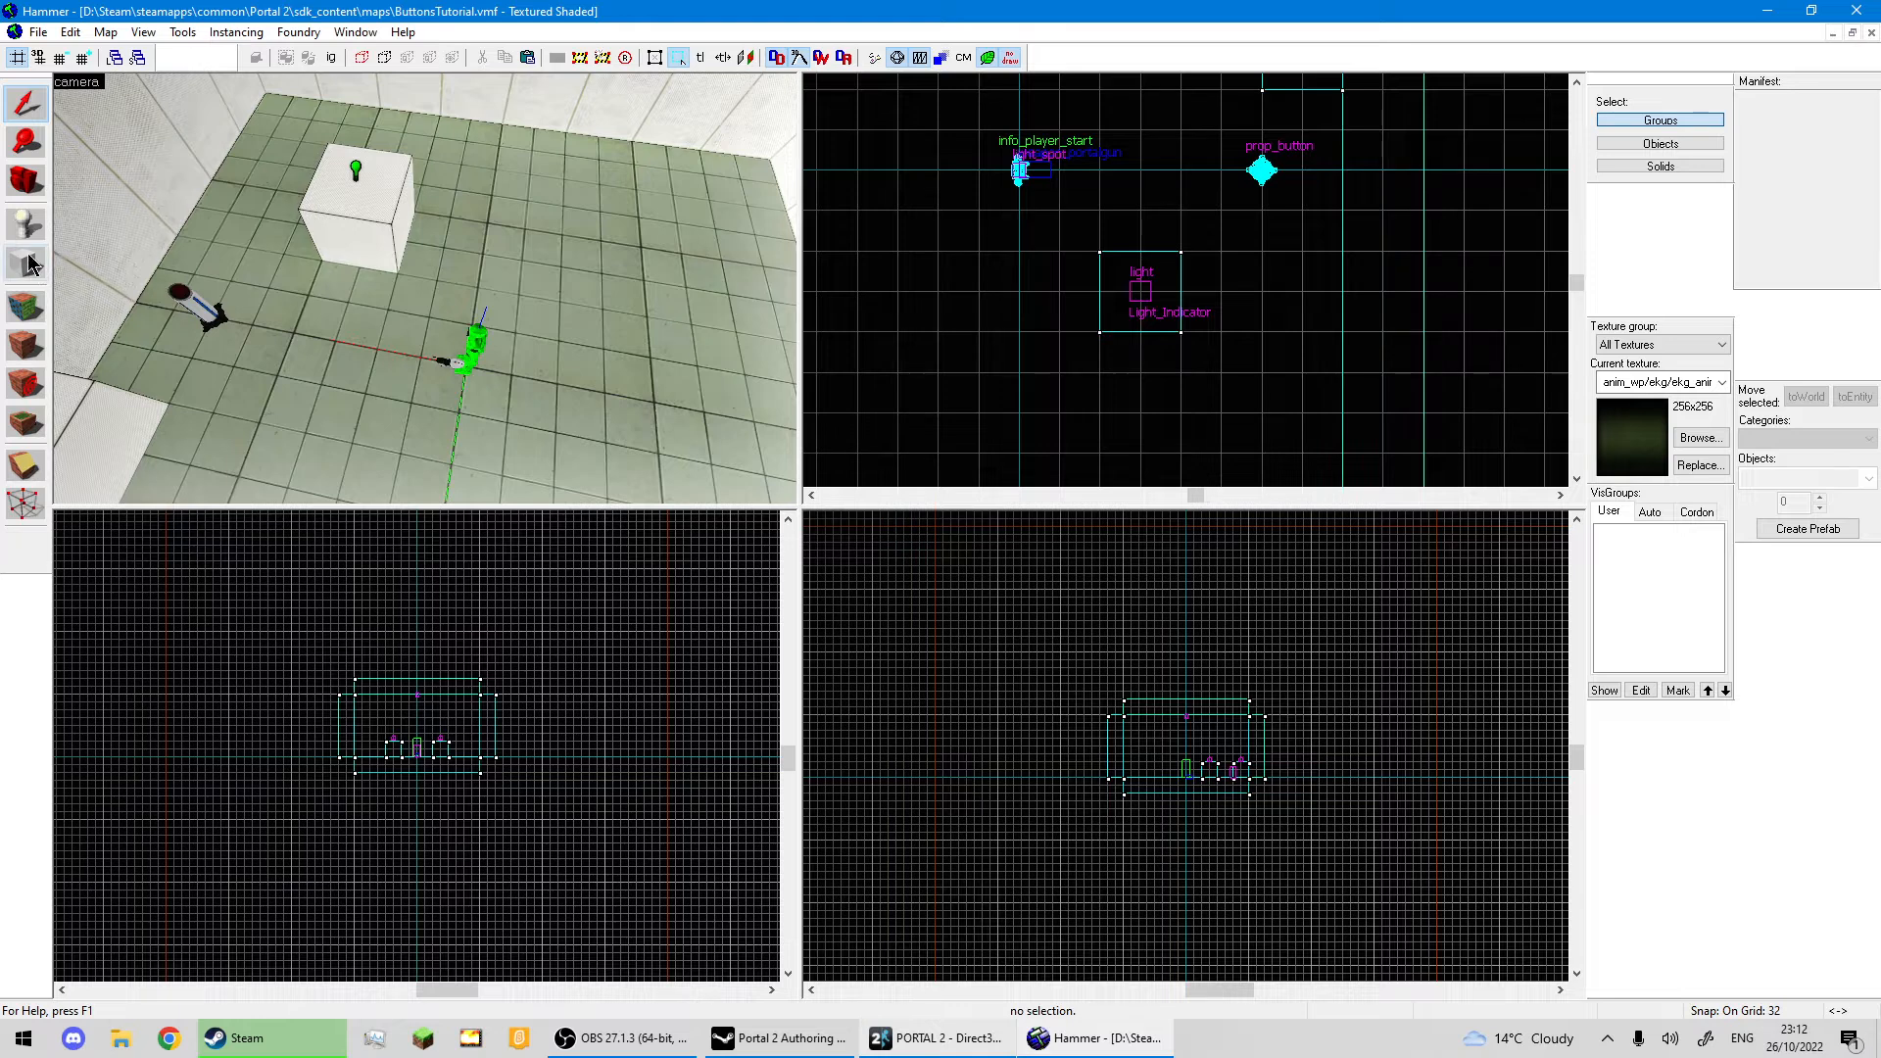
click(15, 225)
click(1868, 478)
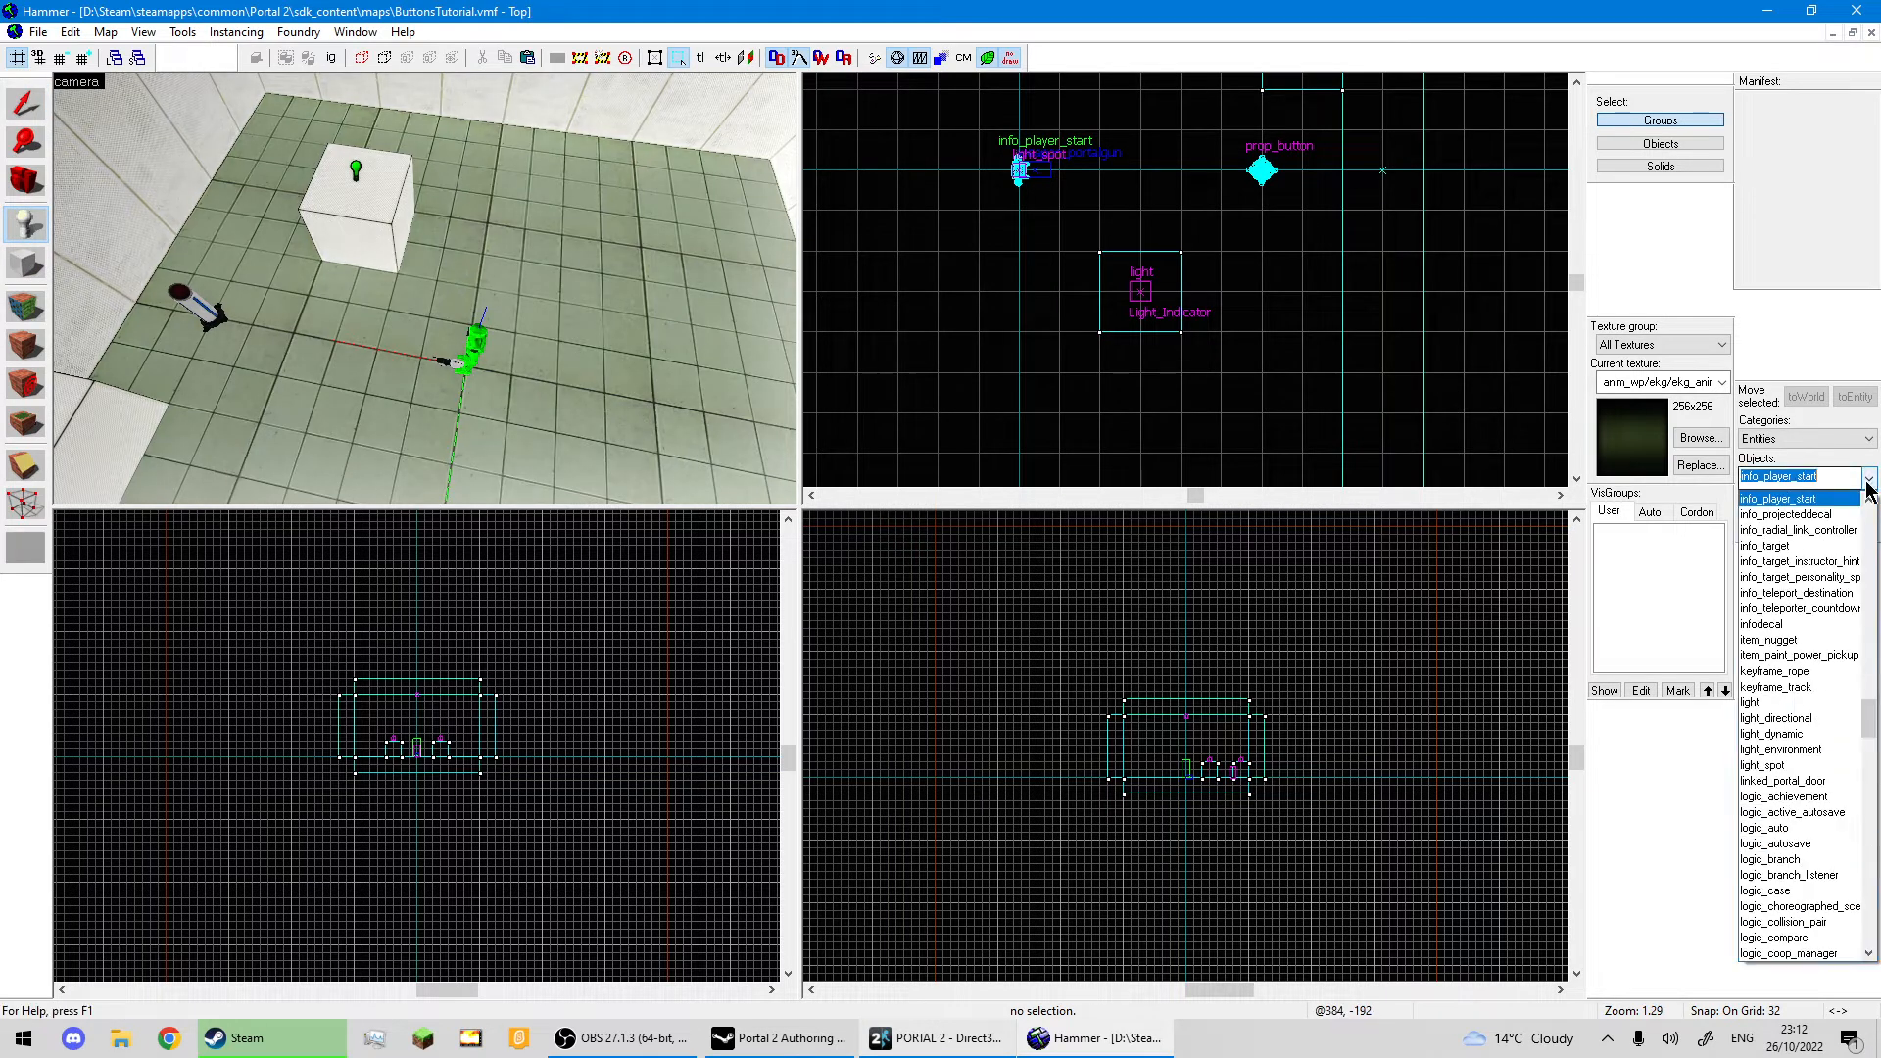
text(prop+)
key(BackSpace)
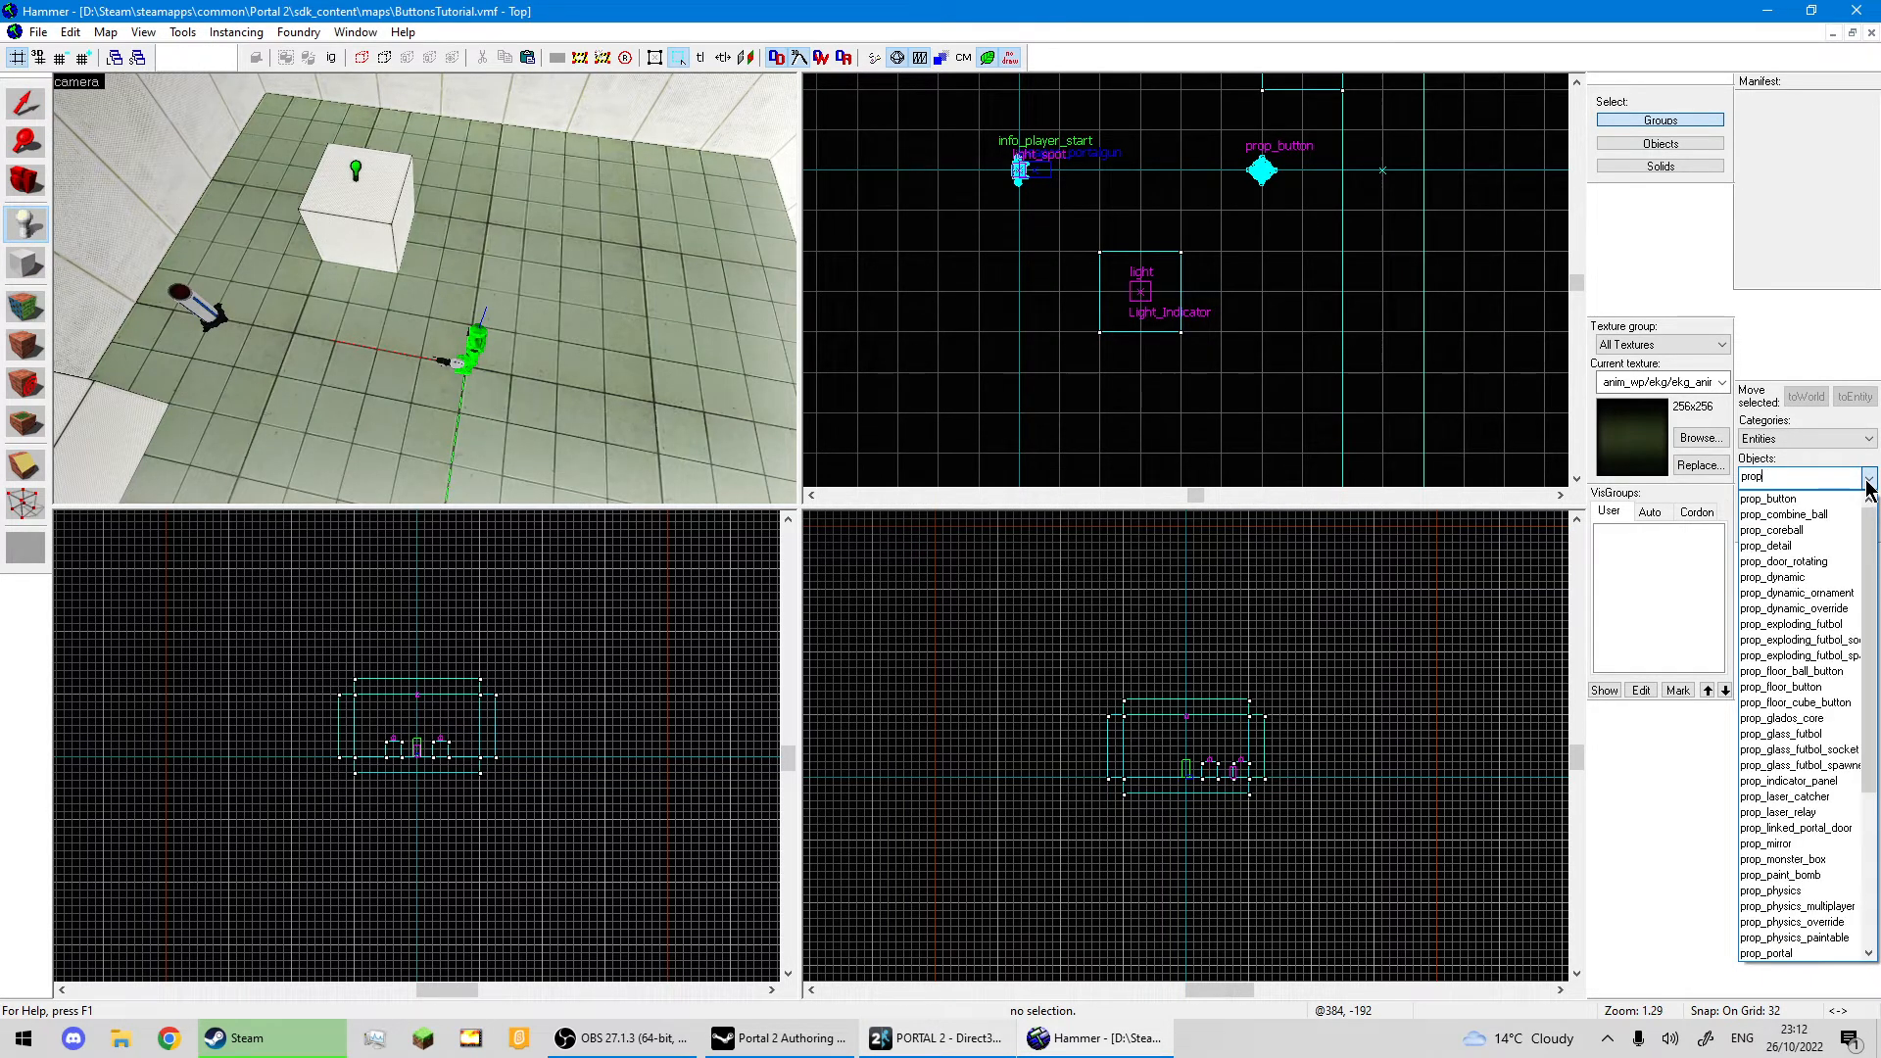
text(_f)
click(1793, 514)
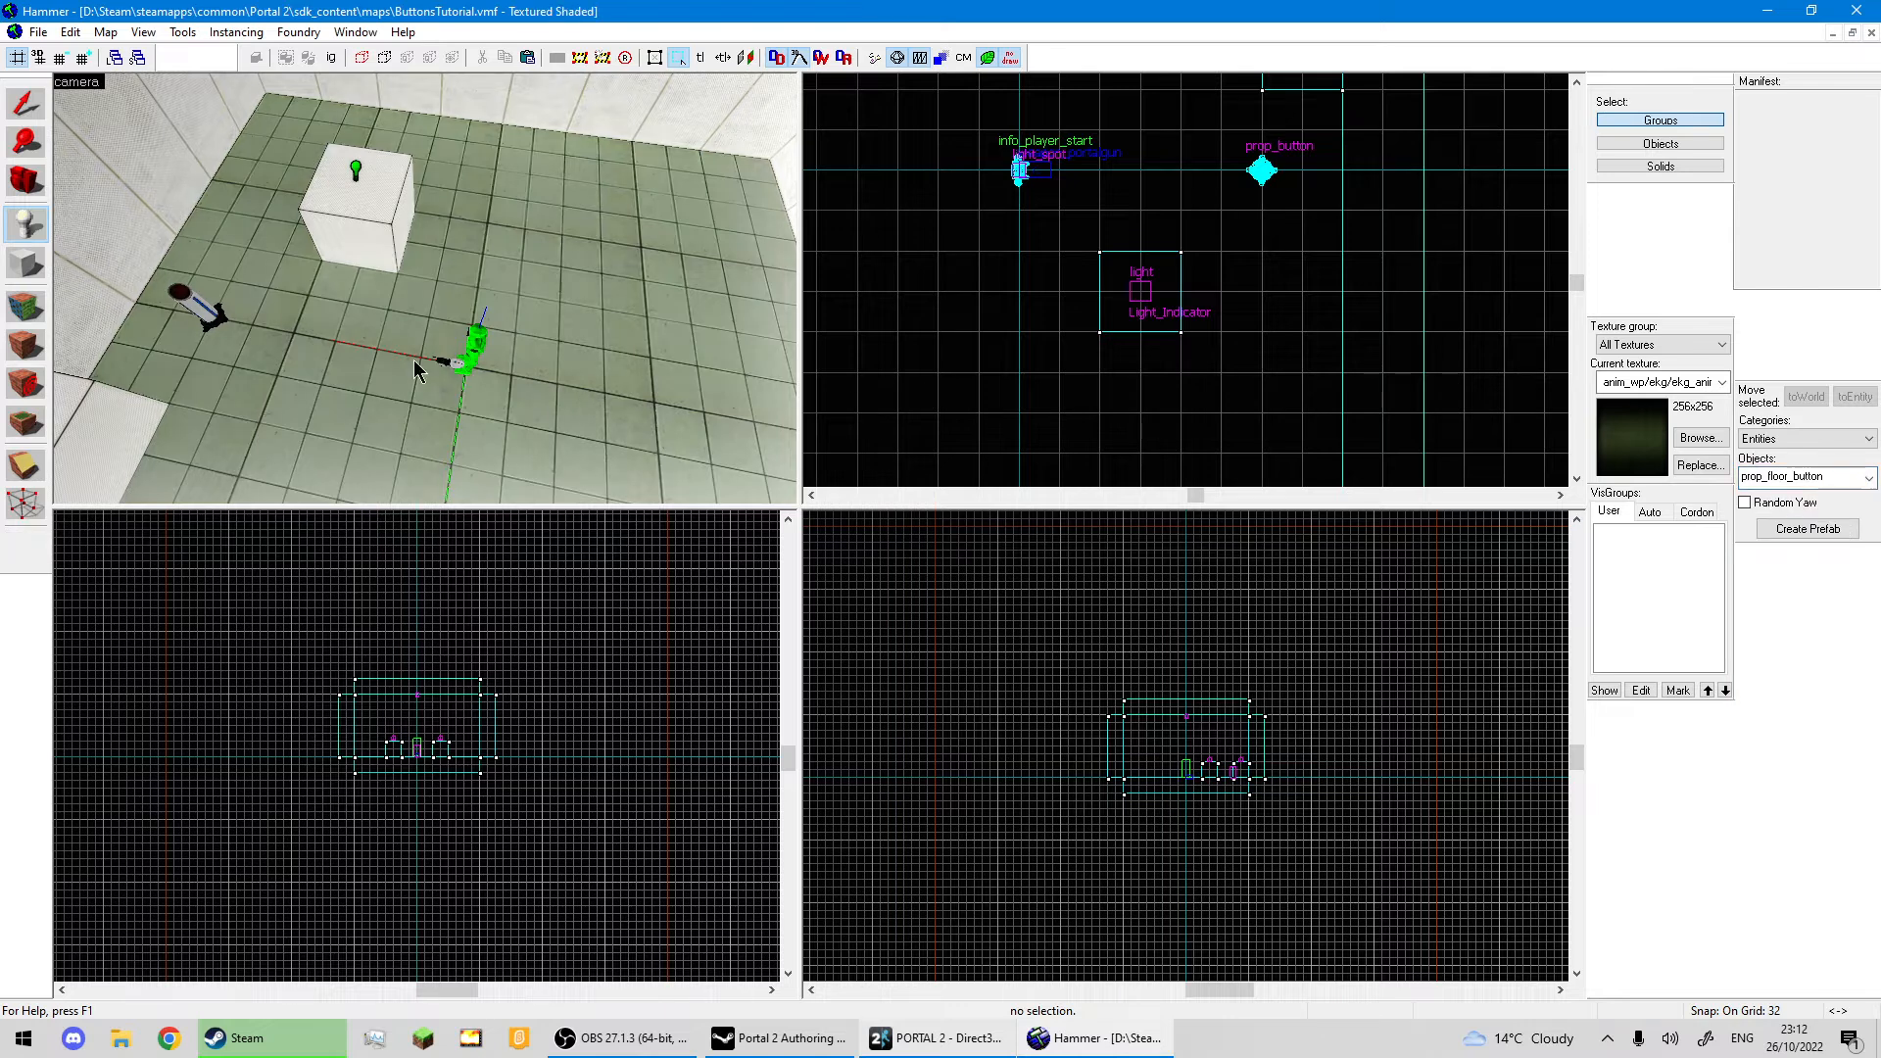
click(467, 253)
Rename the copied indicator light to Light_Indicator2 and apply the change.
click(25, 103)
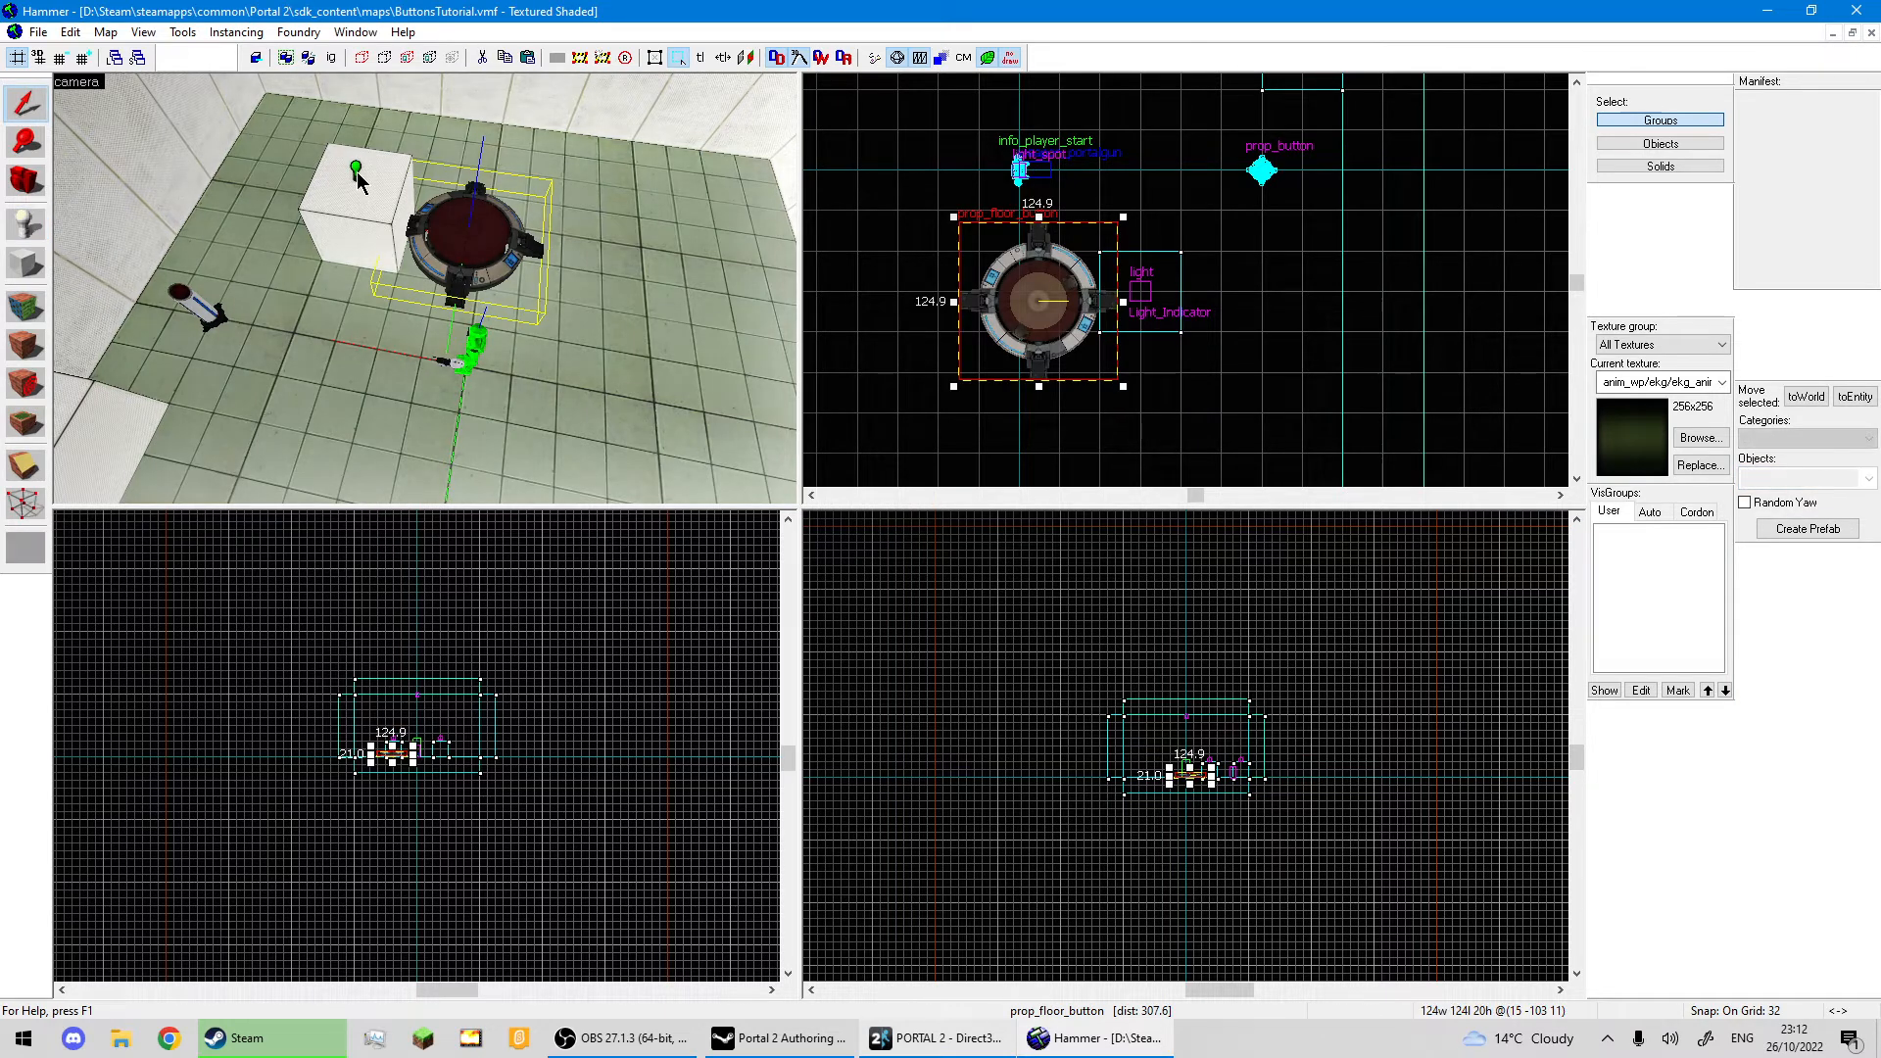
double_click(357, 173)
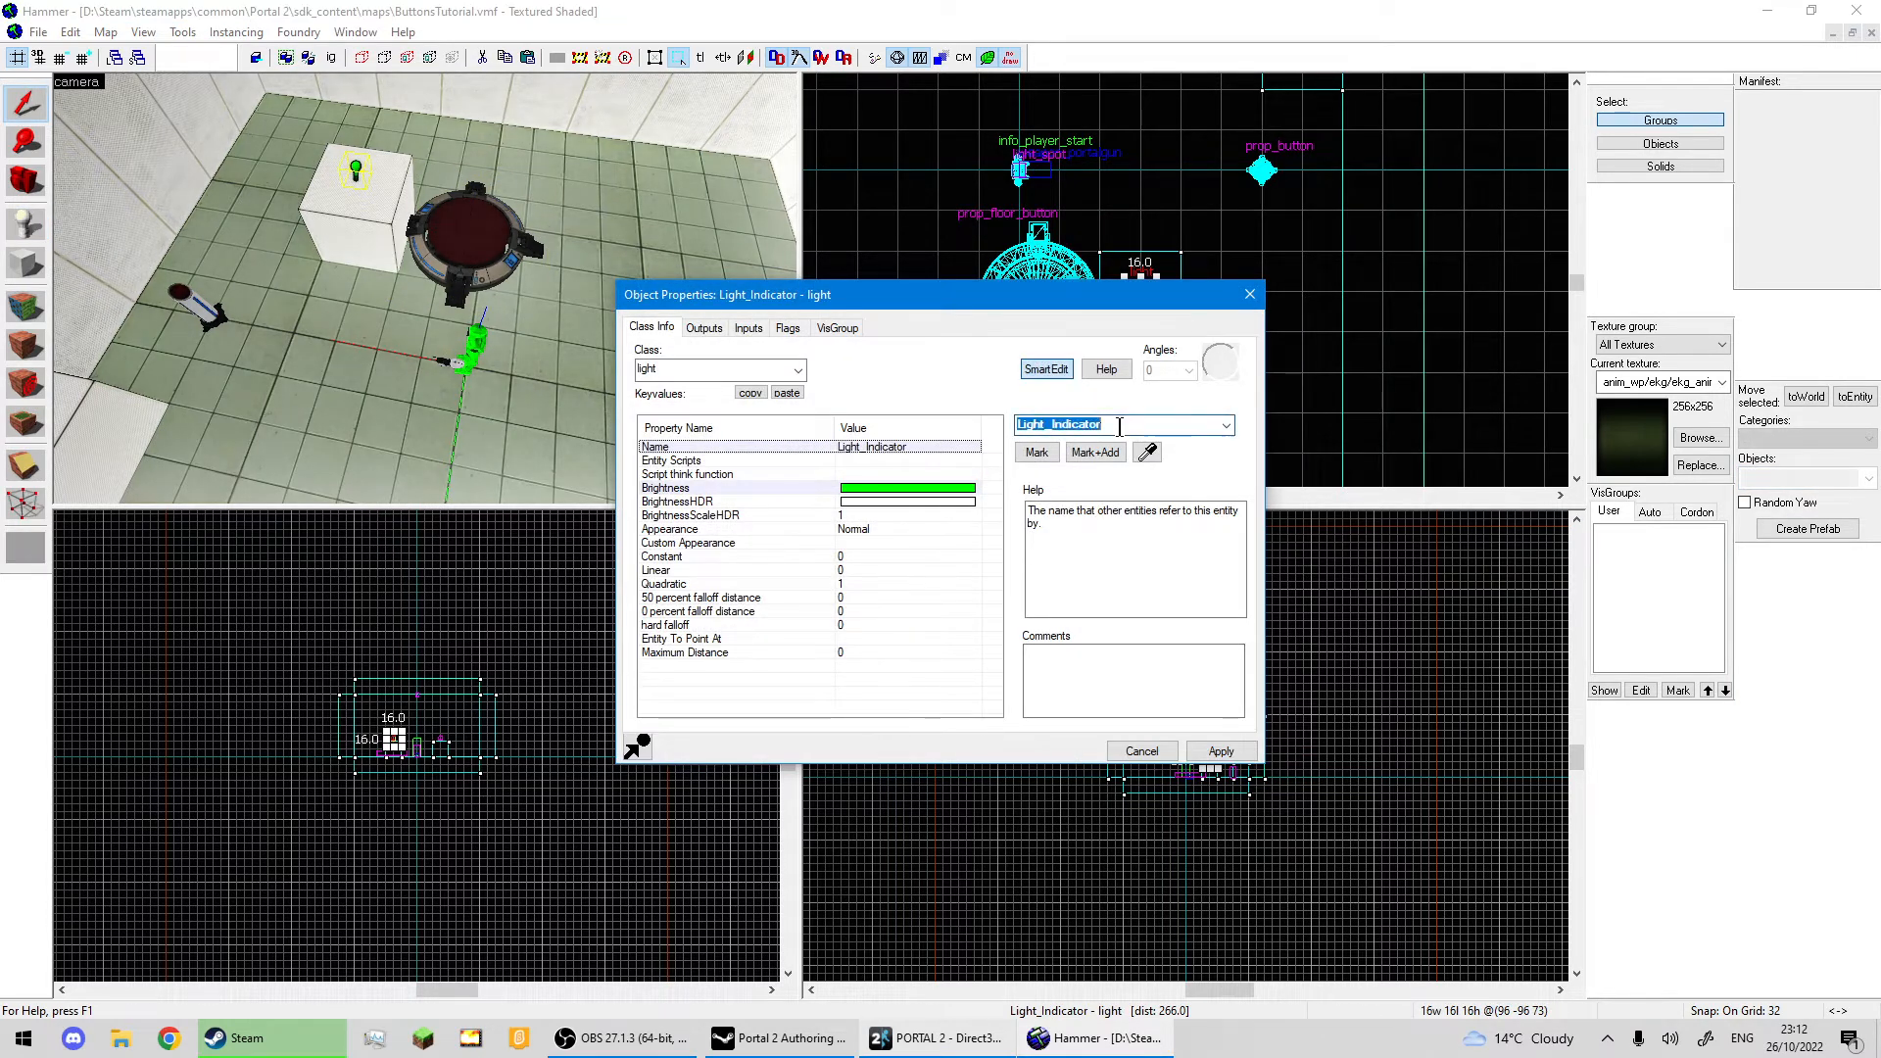
click(1216, 752)
key(z)
key(z)
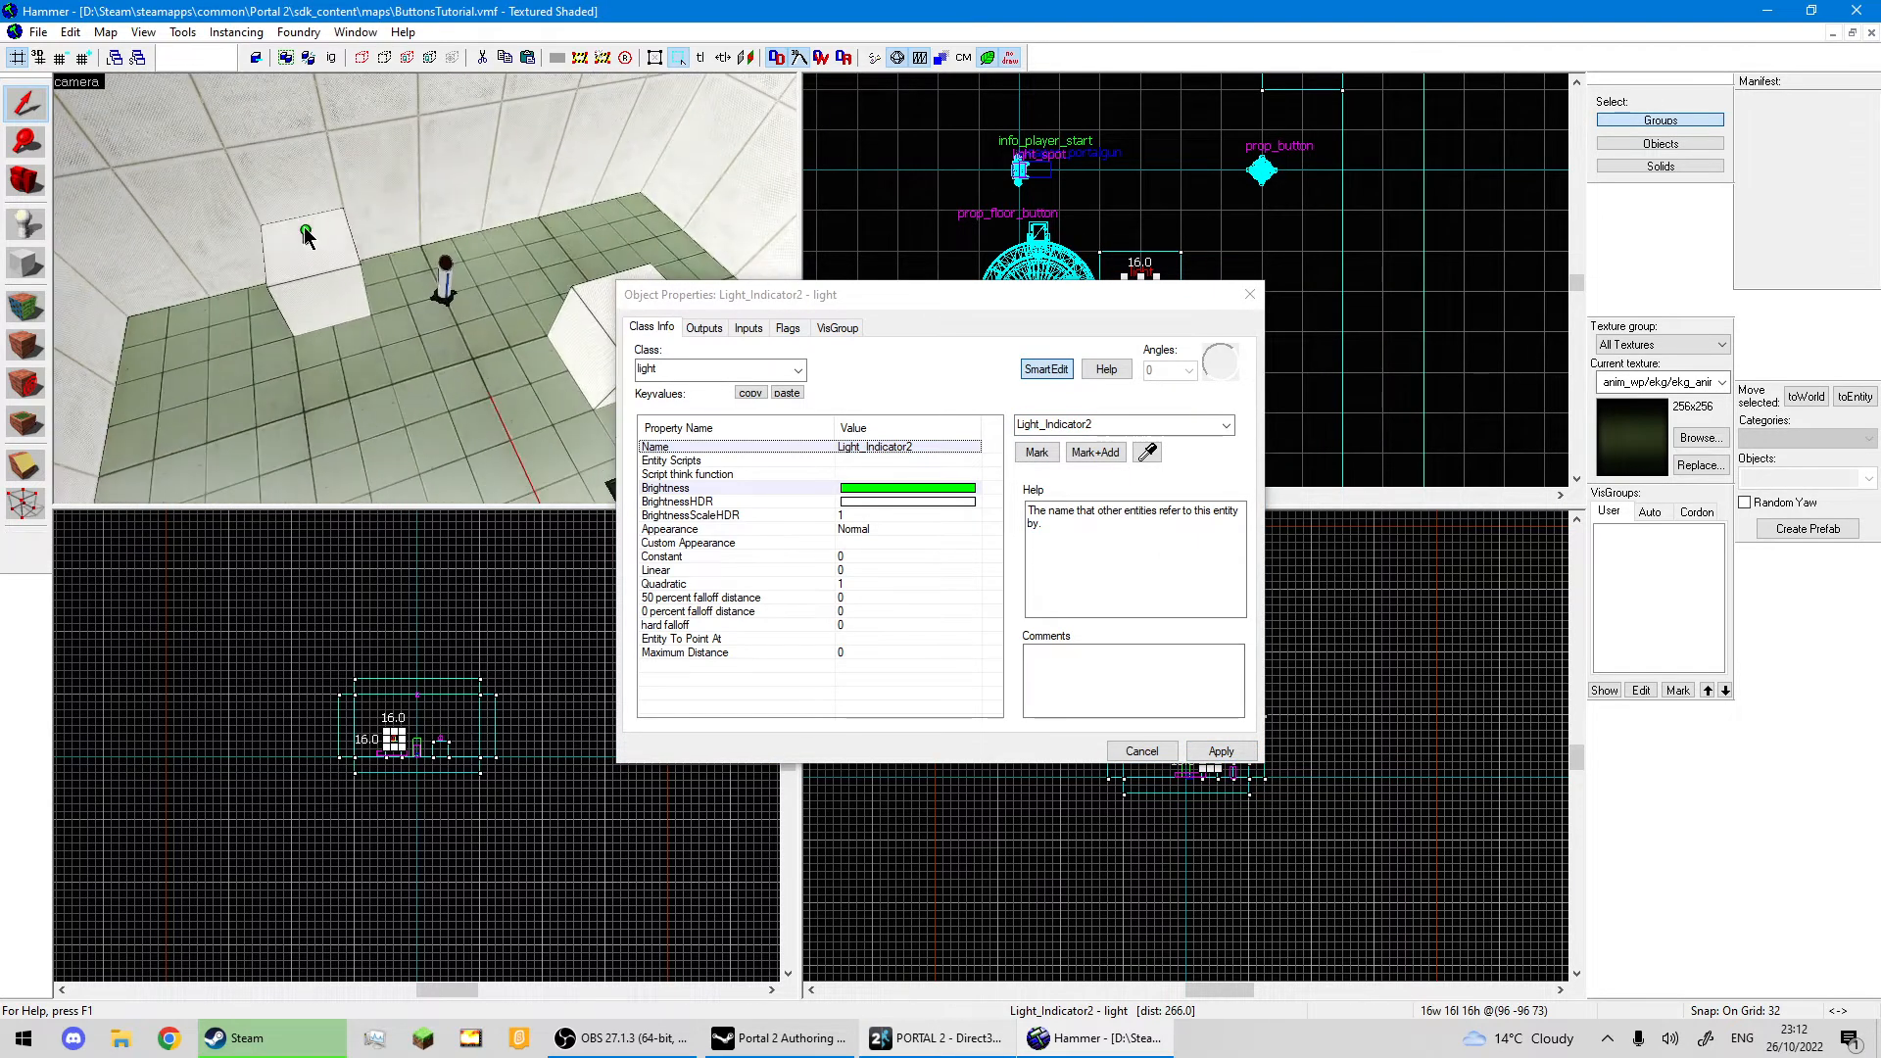
key(z)
key(z)
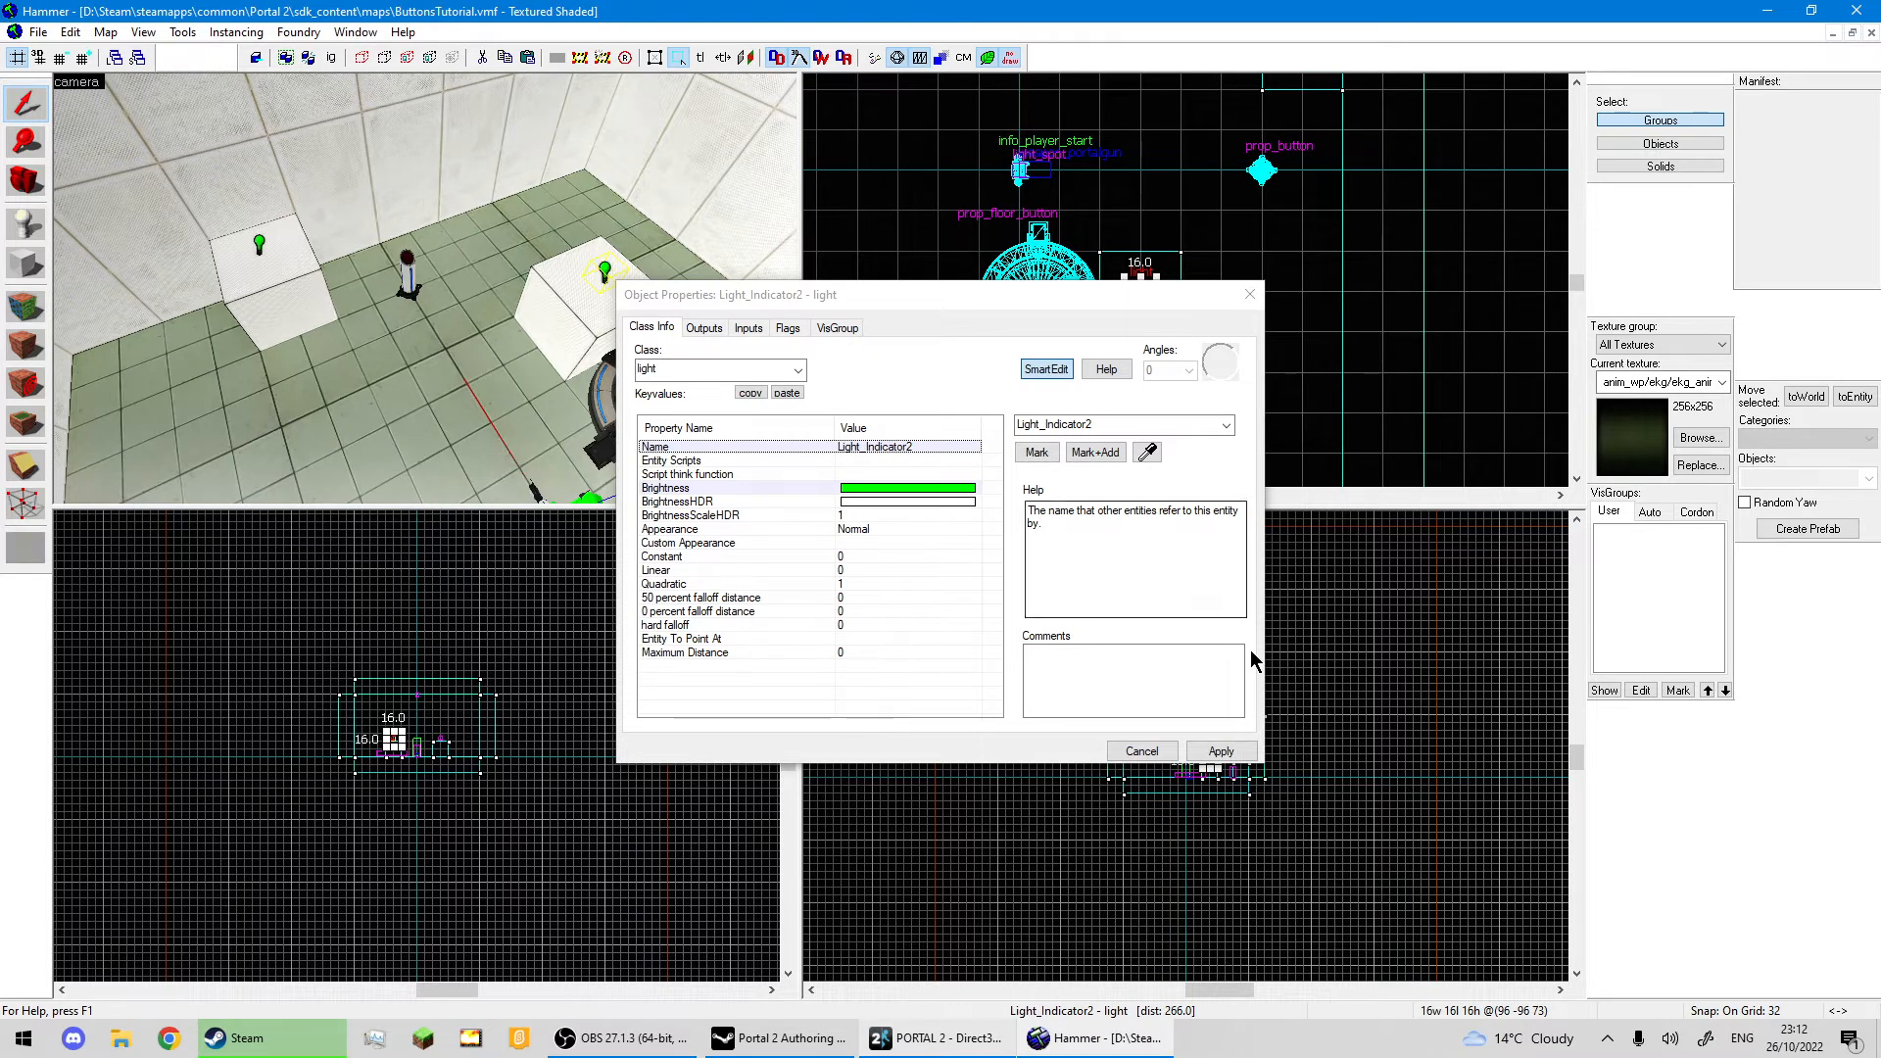
click(1223, 752)
click(1250, 294)
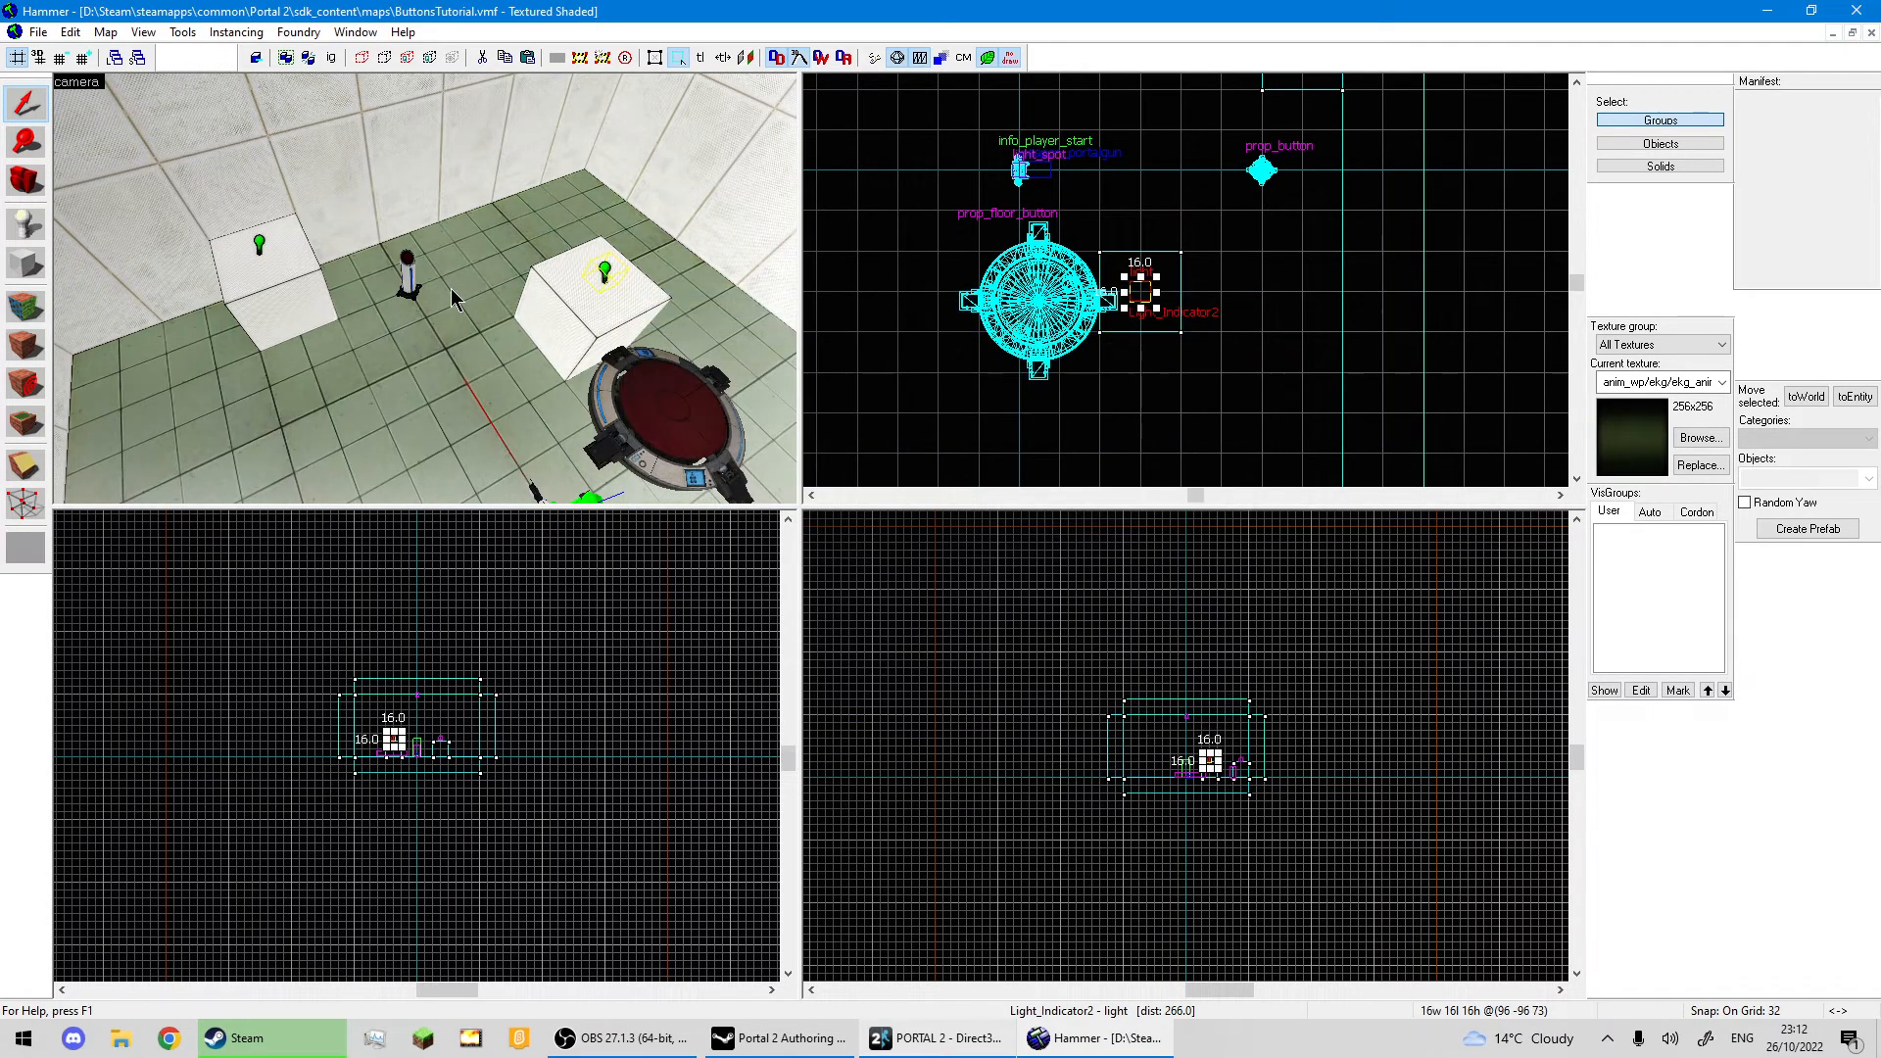
Move the floor button onto the grid at 0, -96 and lower it to sit in the floor.
key(z)
key(z)
click(490, 246)
drag(1077, 292, 1061, 287)
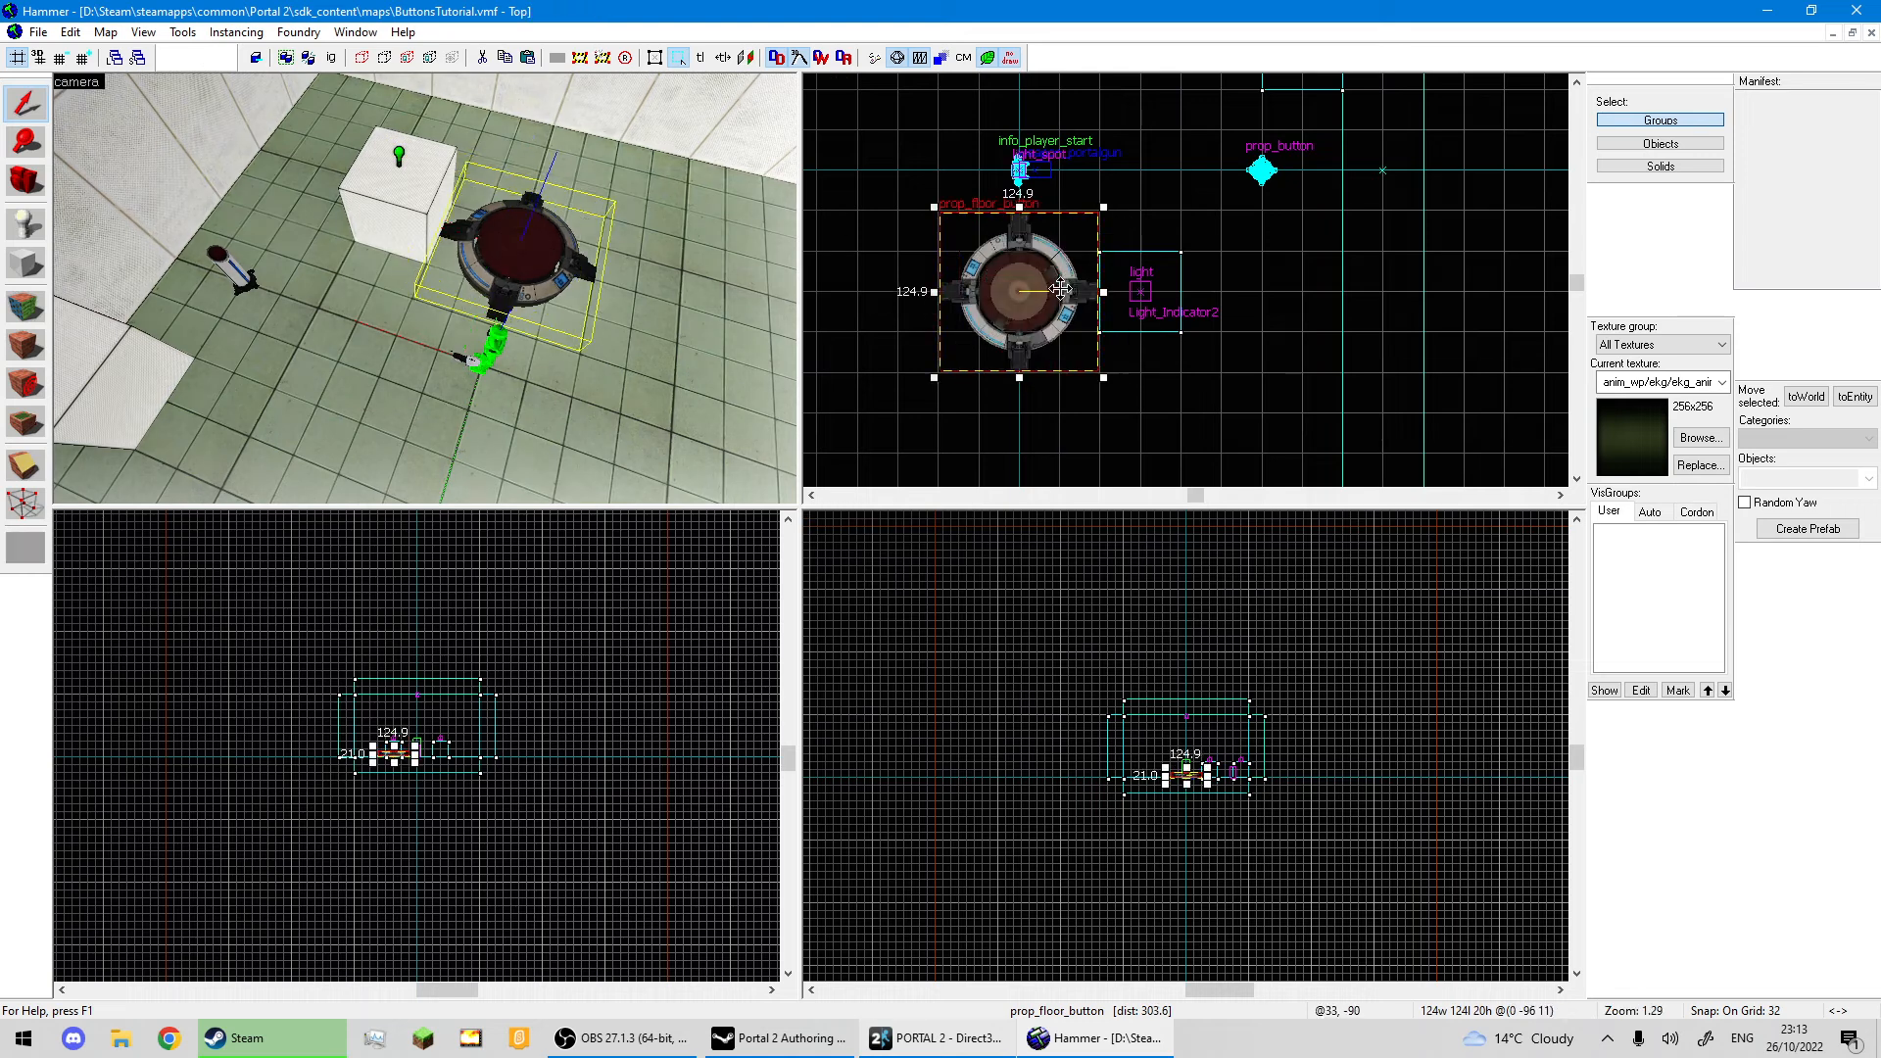
scroll(1164, 730, up, 5)
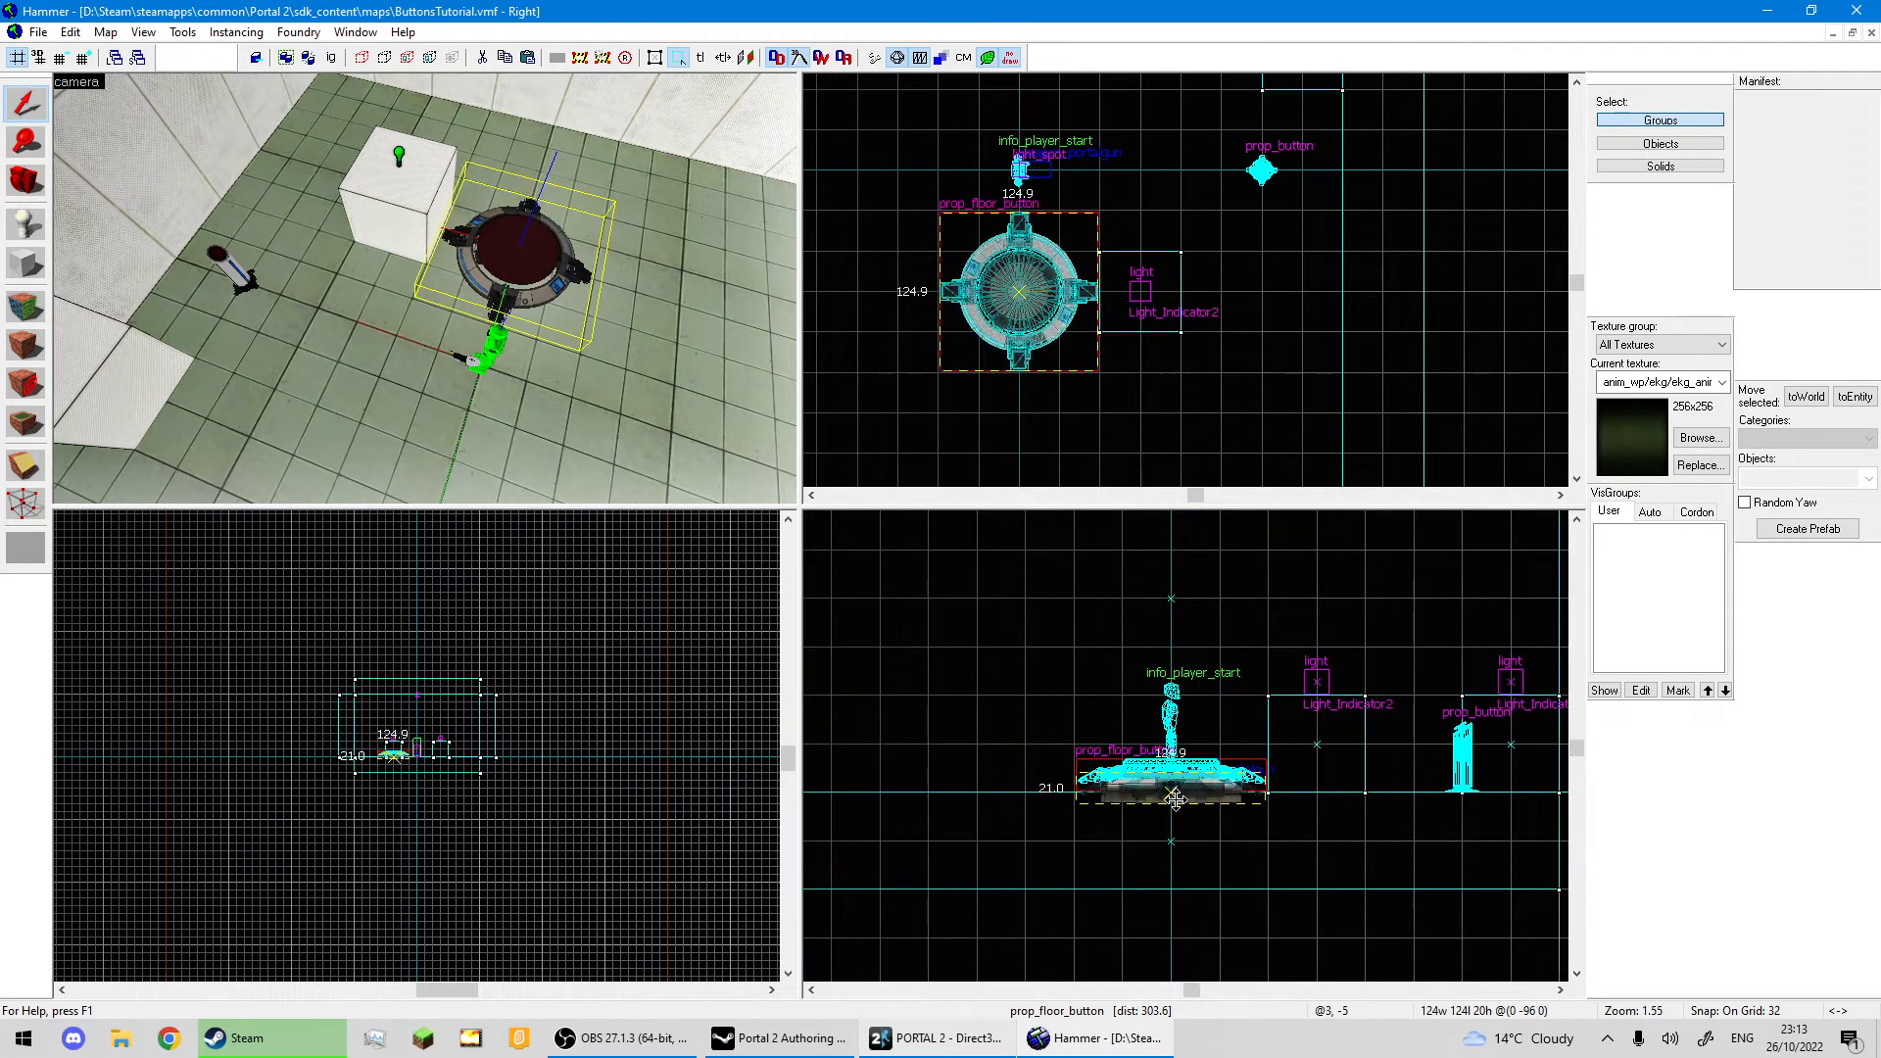
scroll(425, 289, up, 2)
click(281, 262)
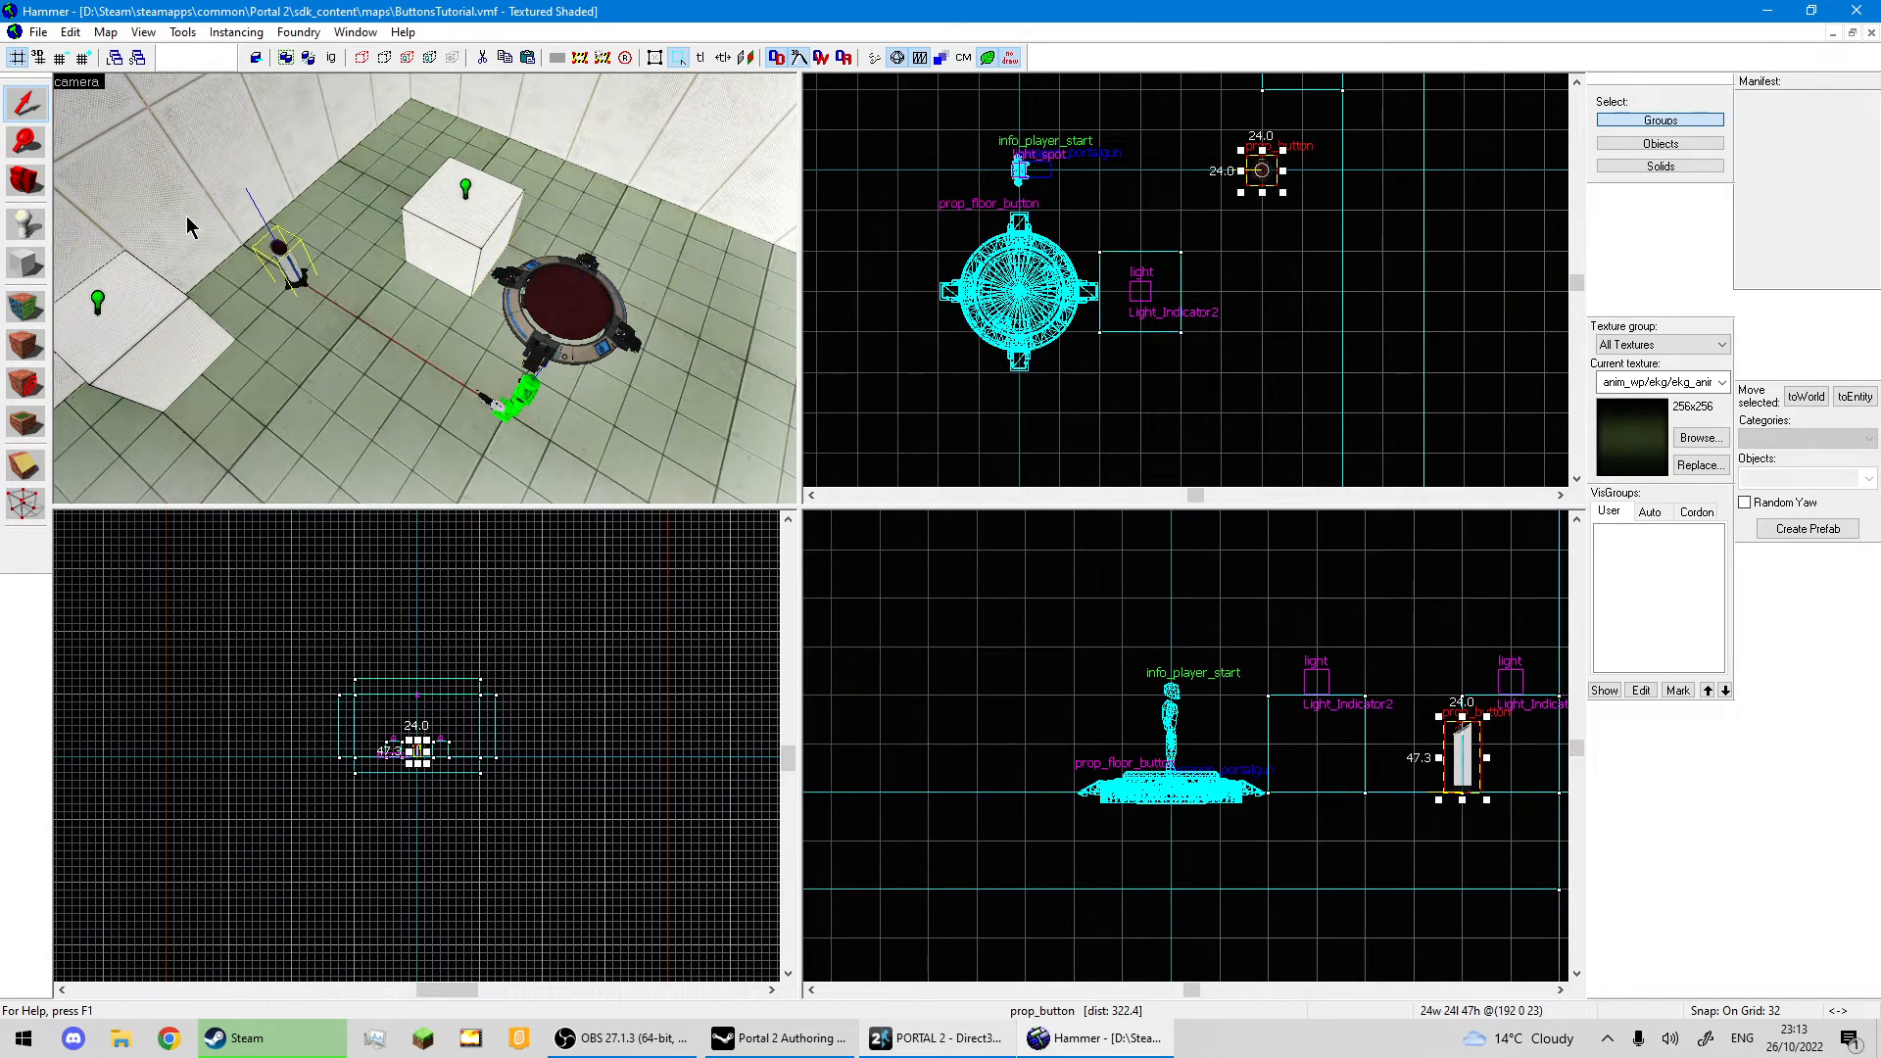
key(z)
key(z)
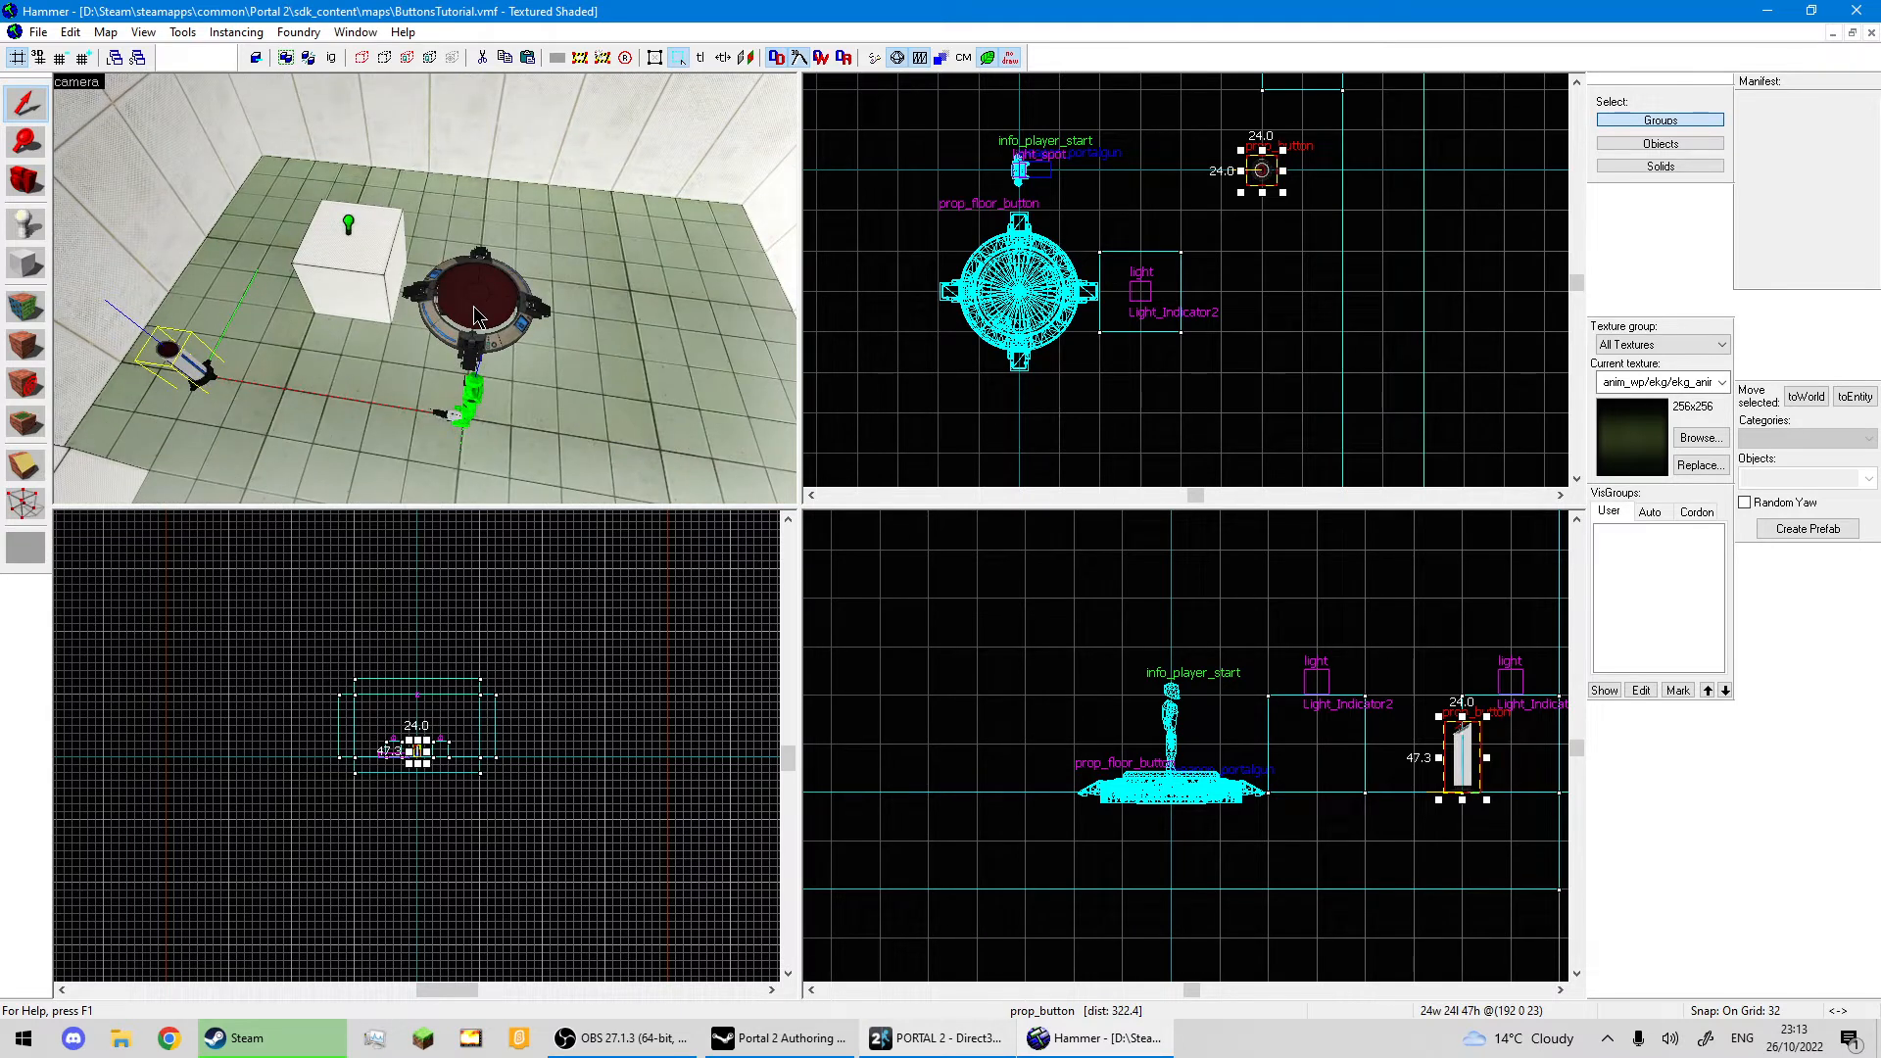
key(z)
key(z)
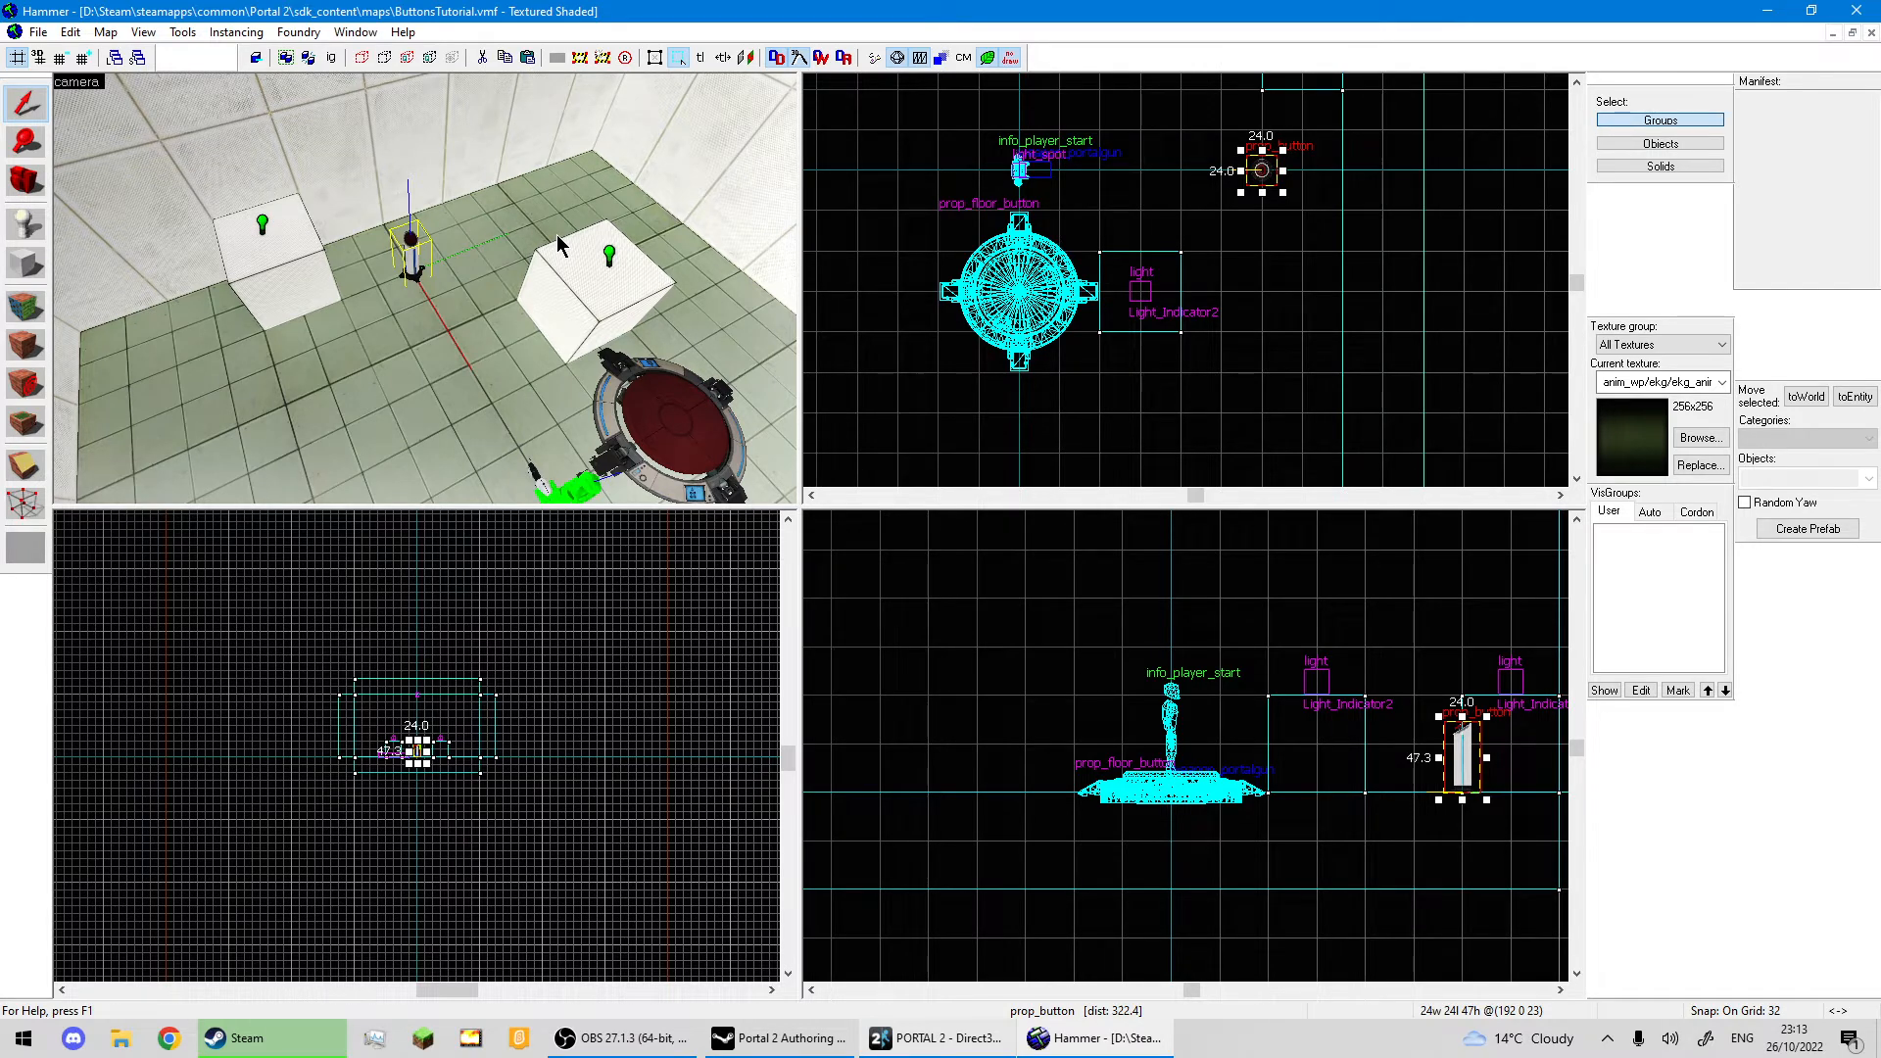
key(z)
key(z)
Add an output to the floor button so that OnPressed sends TurnOn to Light_Indicator2.
double_click(508, 375)
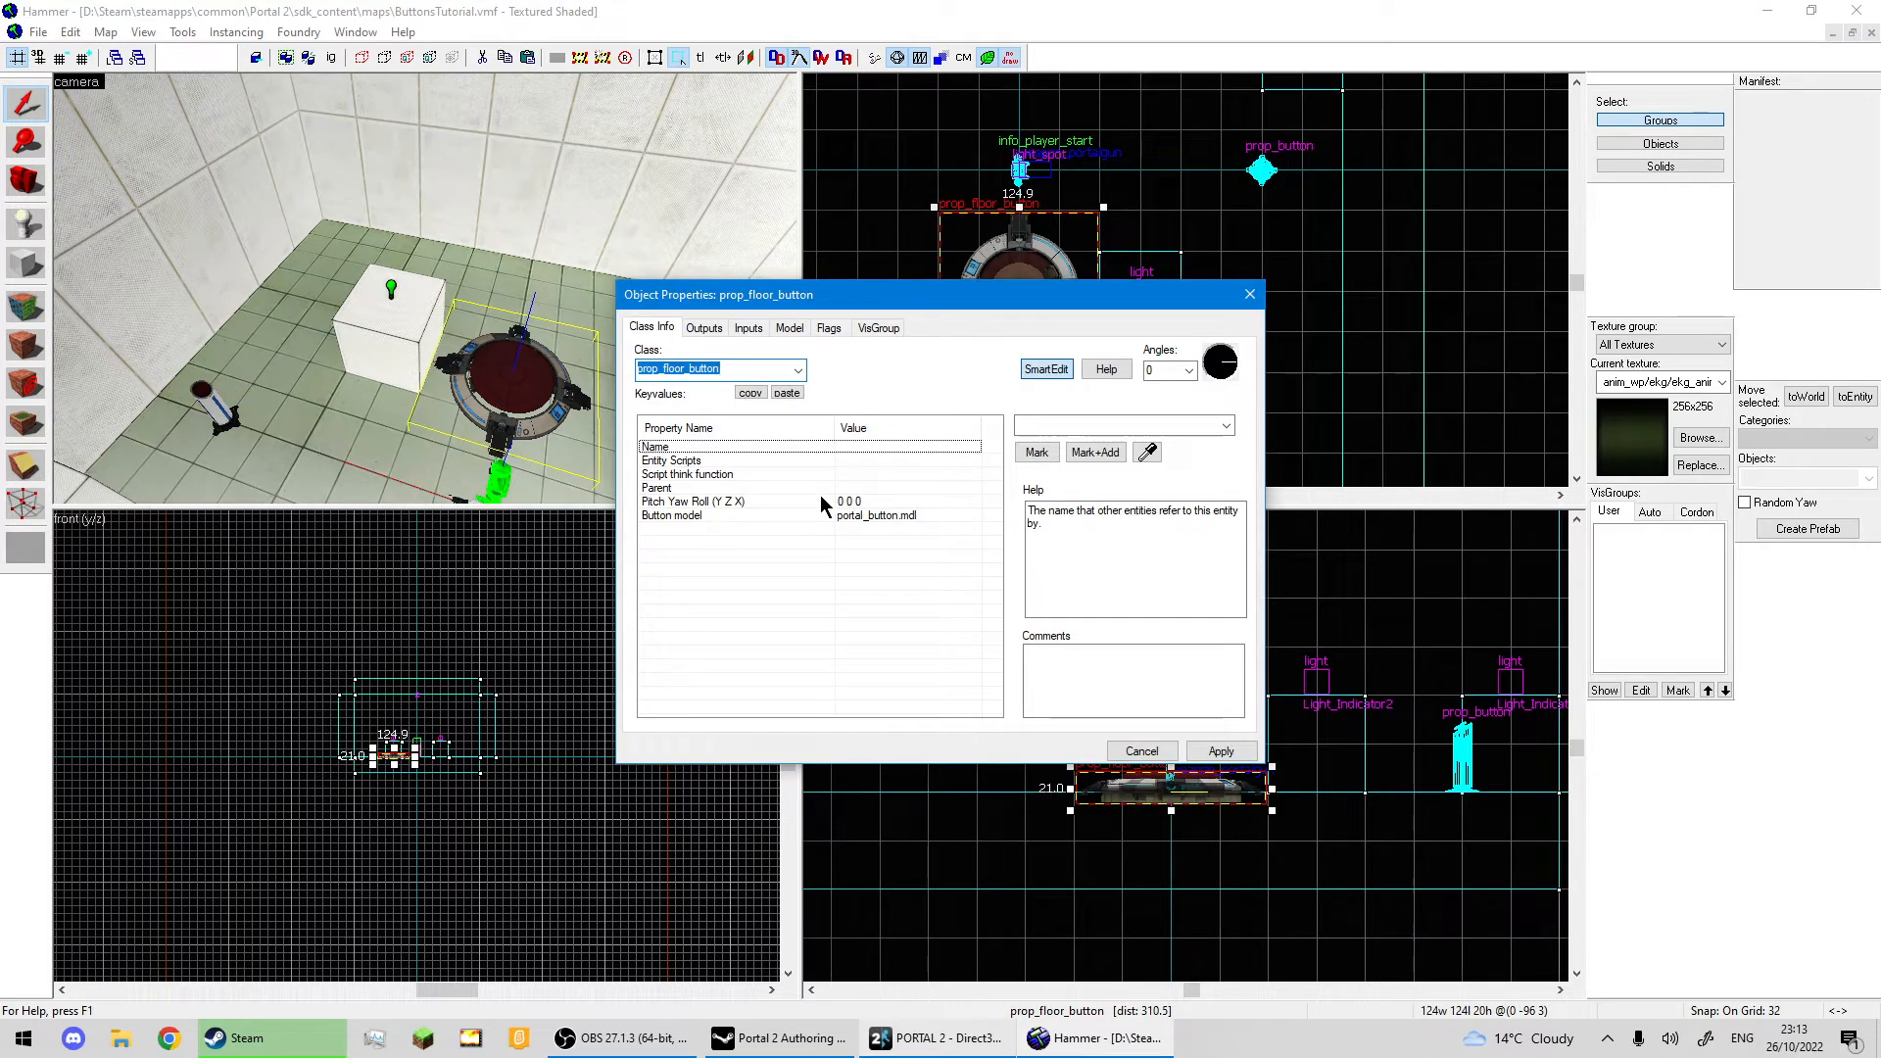
click(705, 329)
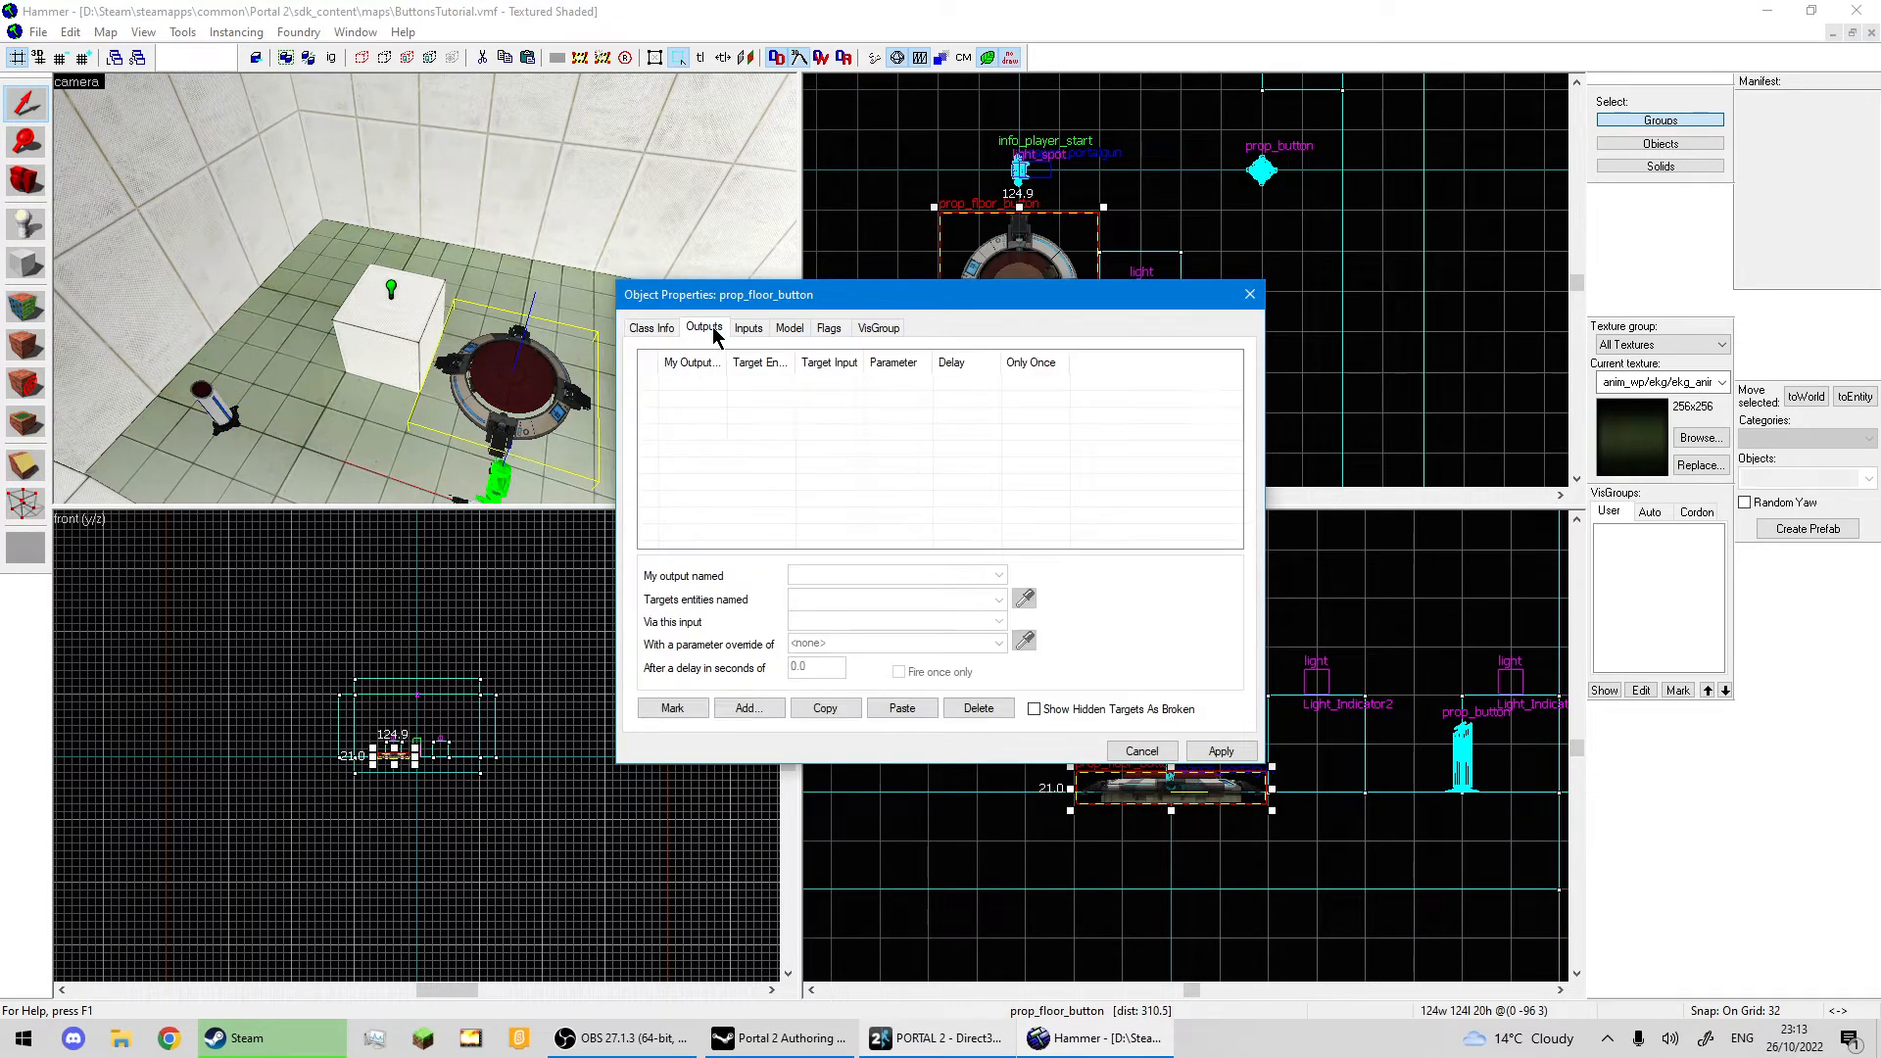
click(747, 709)
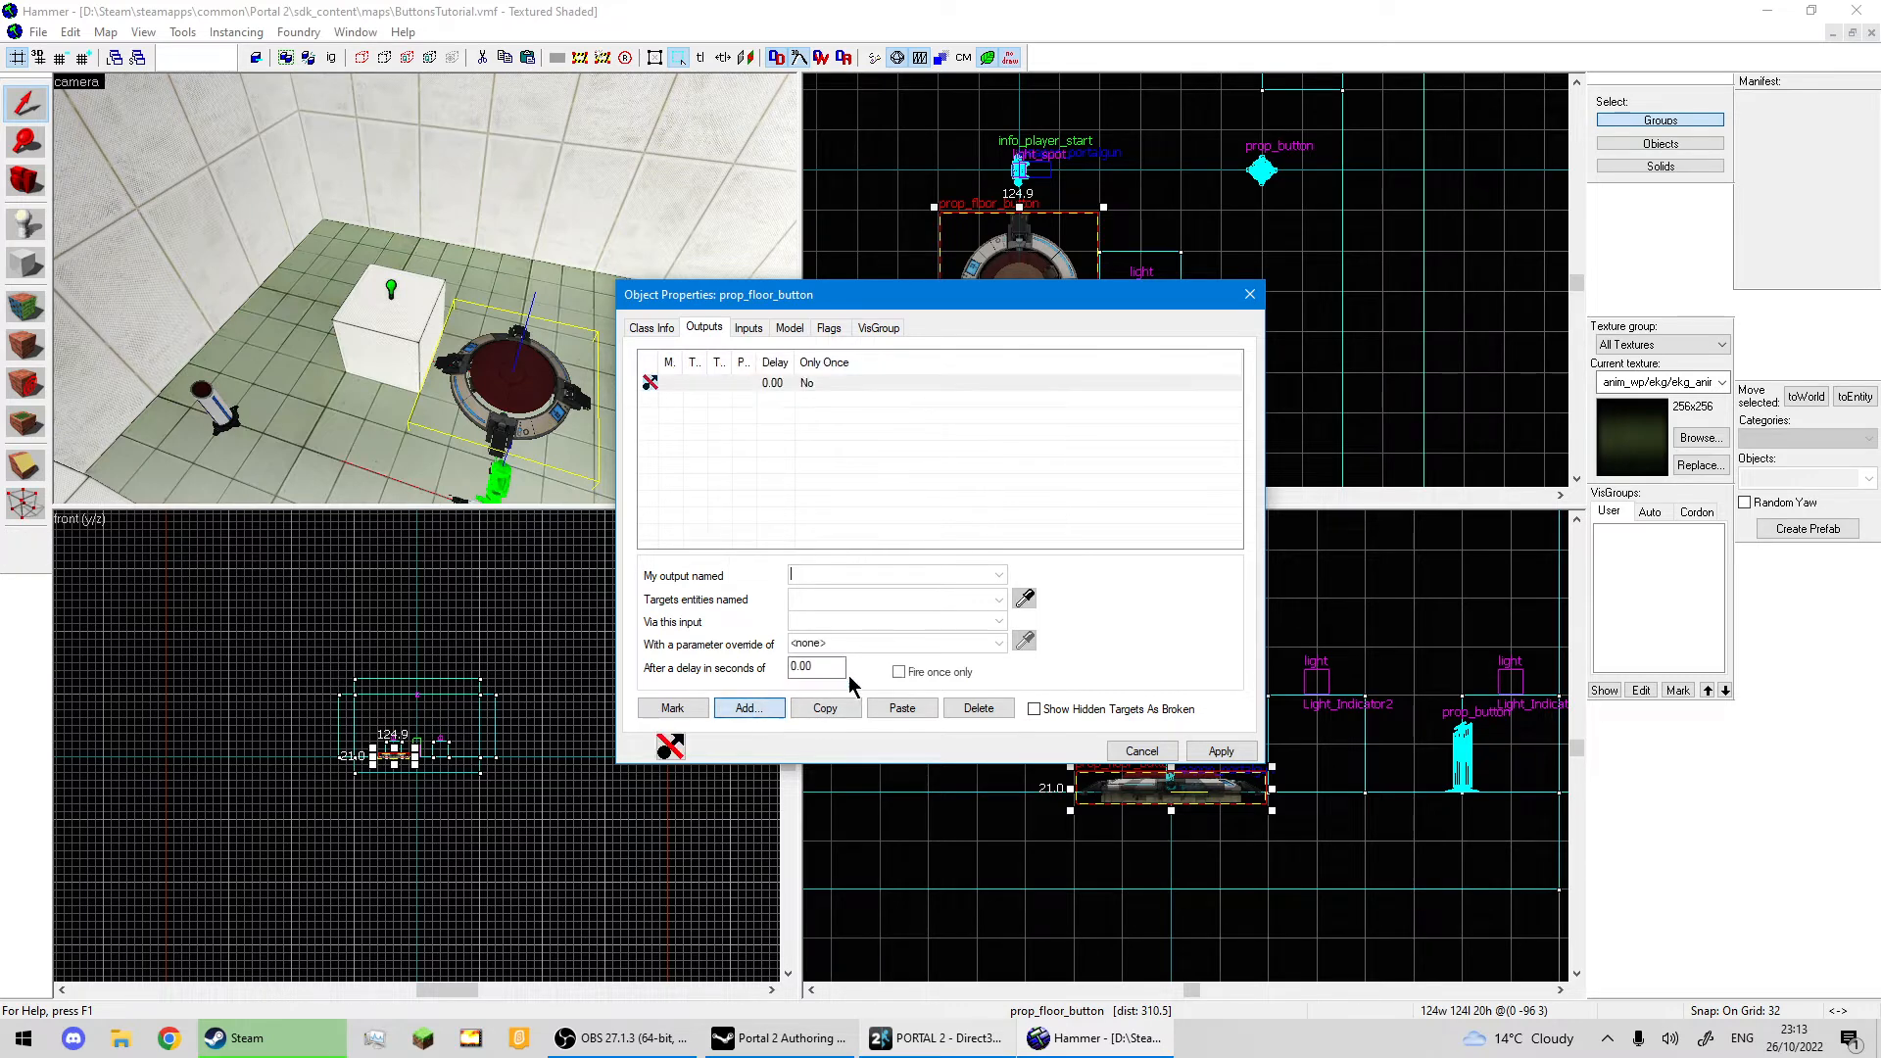
click(998, 575)
click(999, 589)
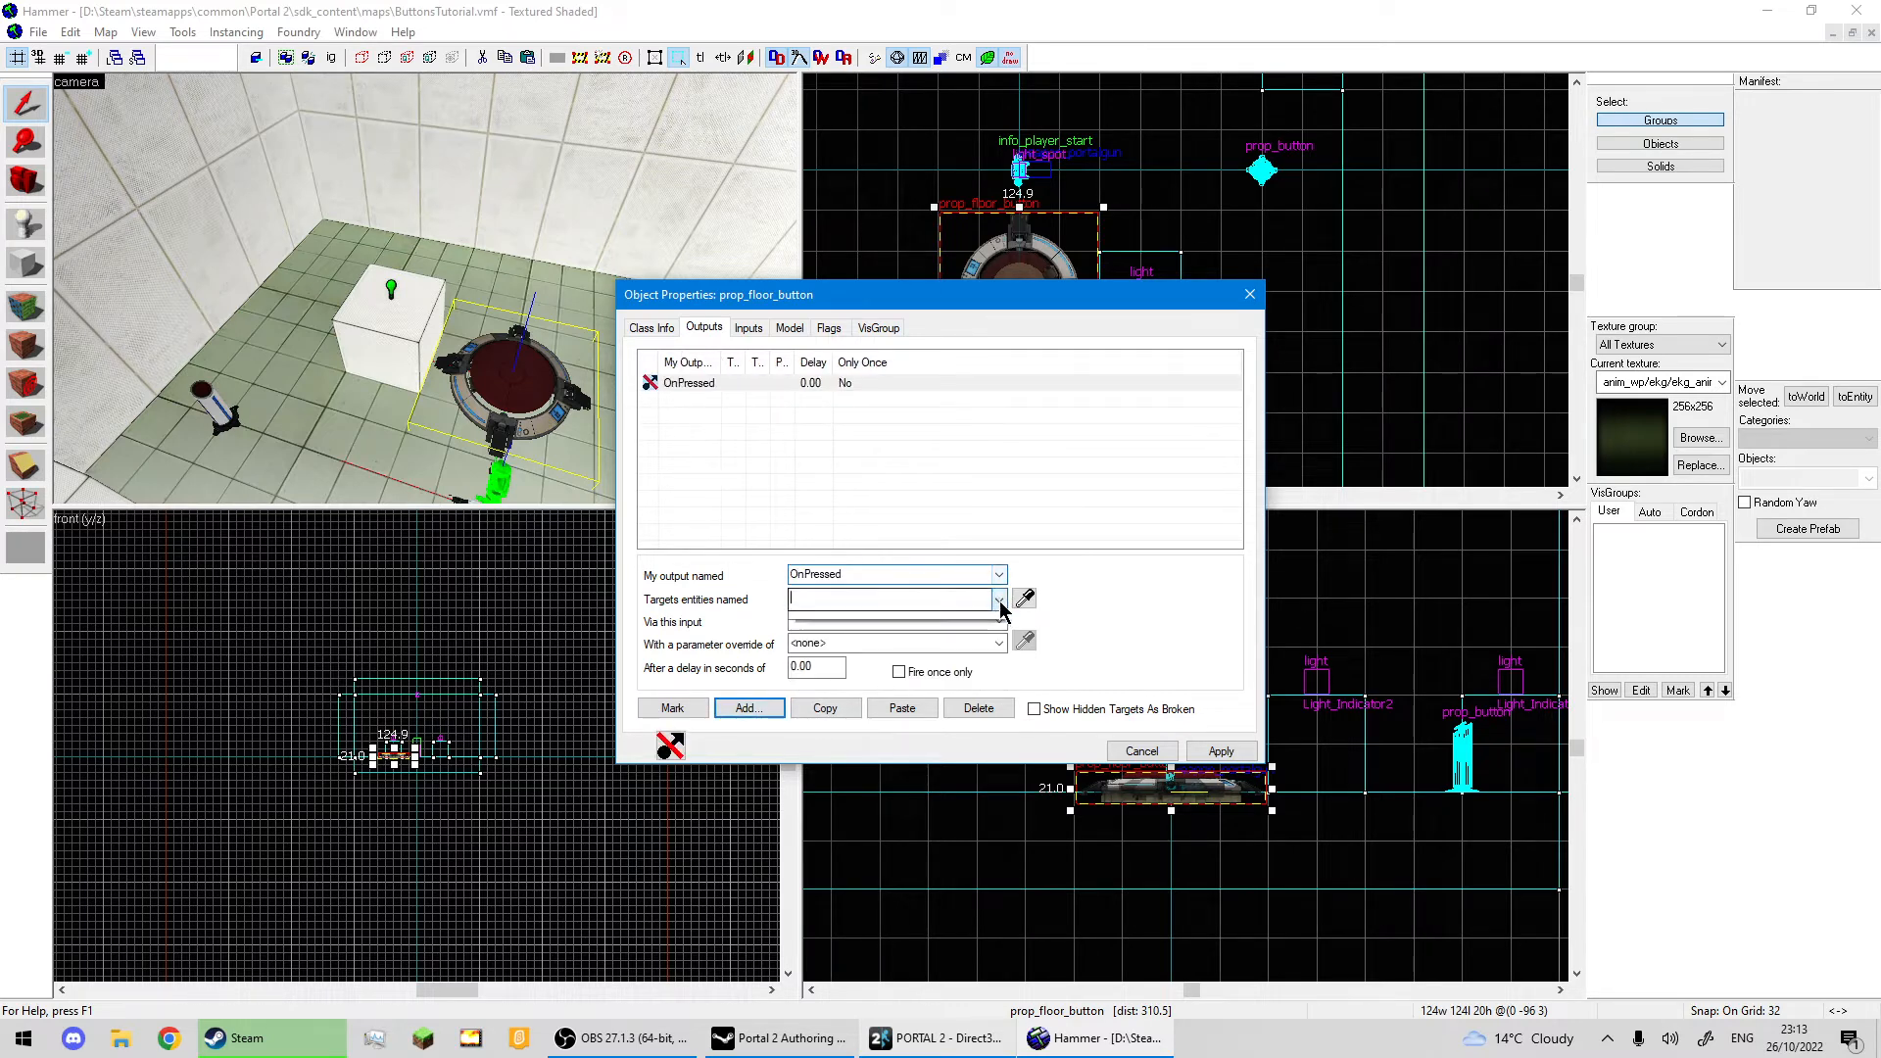
click(999, 599)
click(991, 636)
click(999, 622)
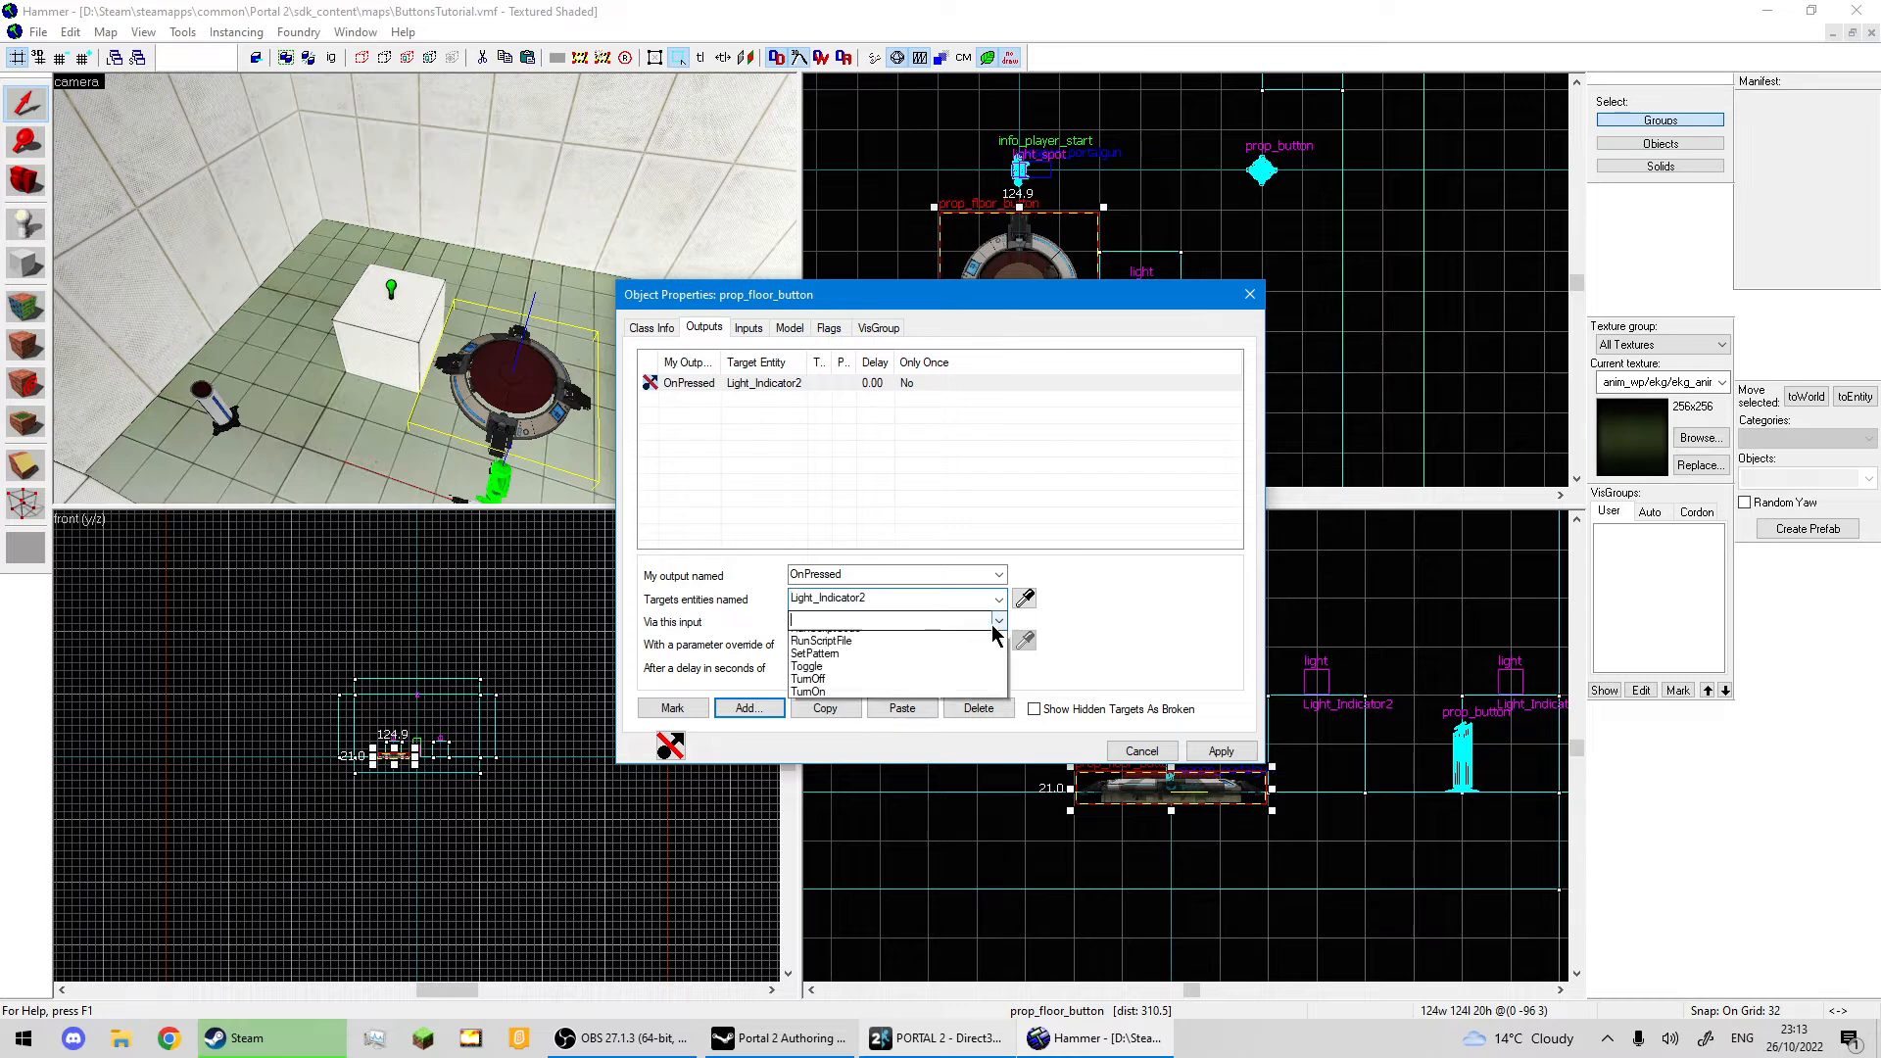
click(903, 804)
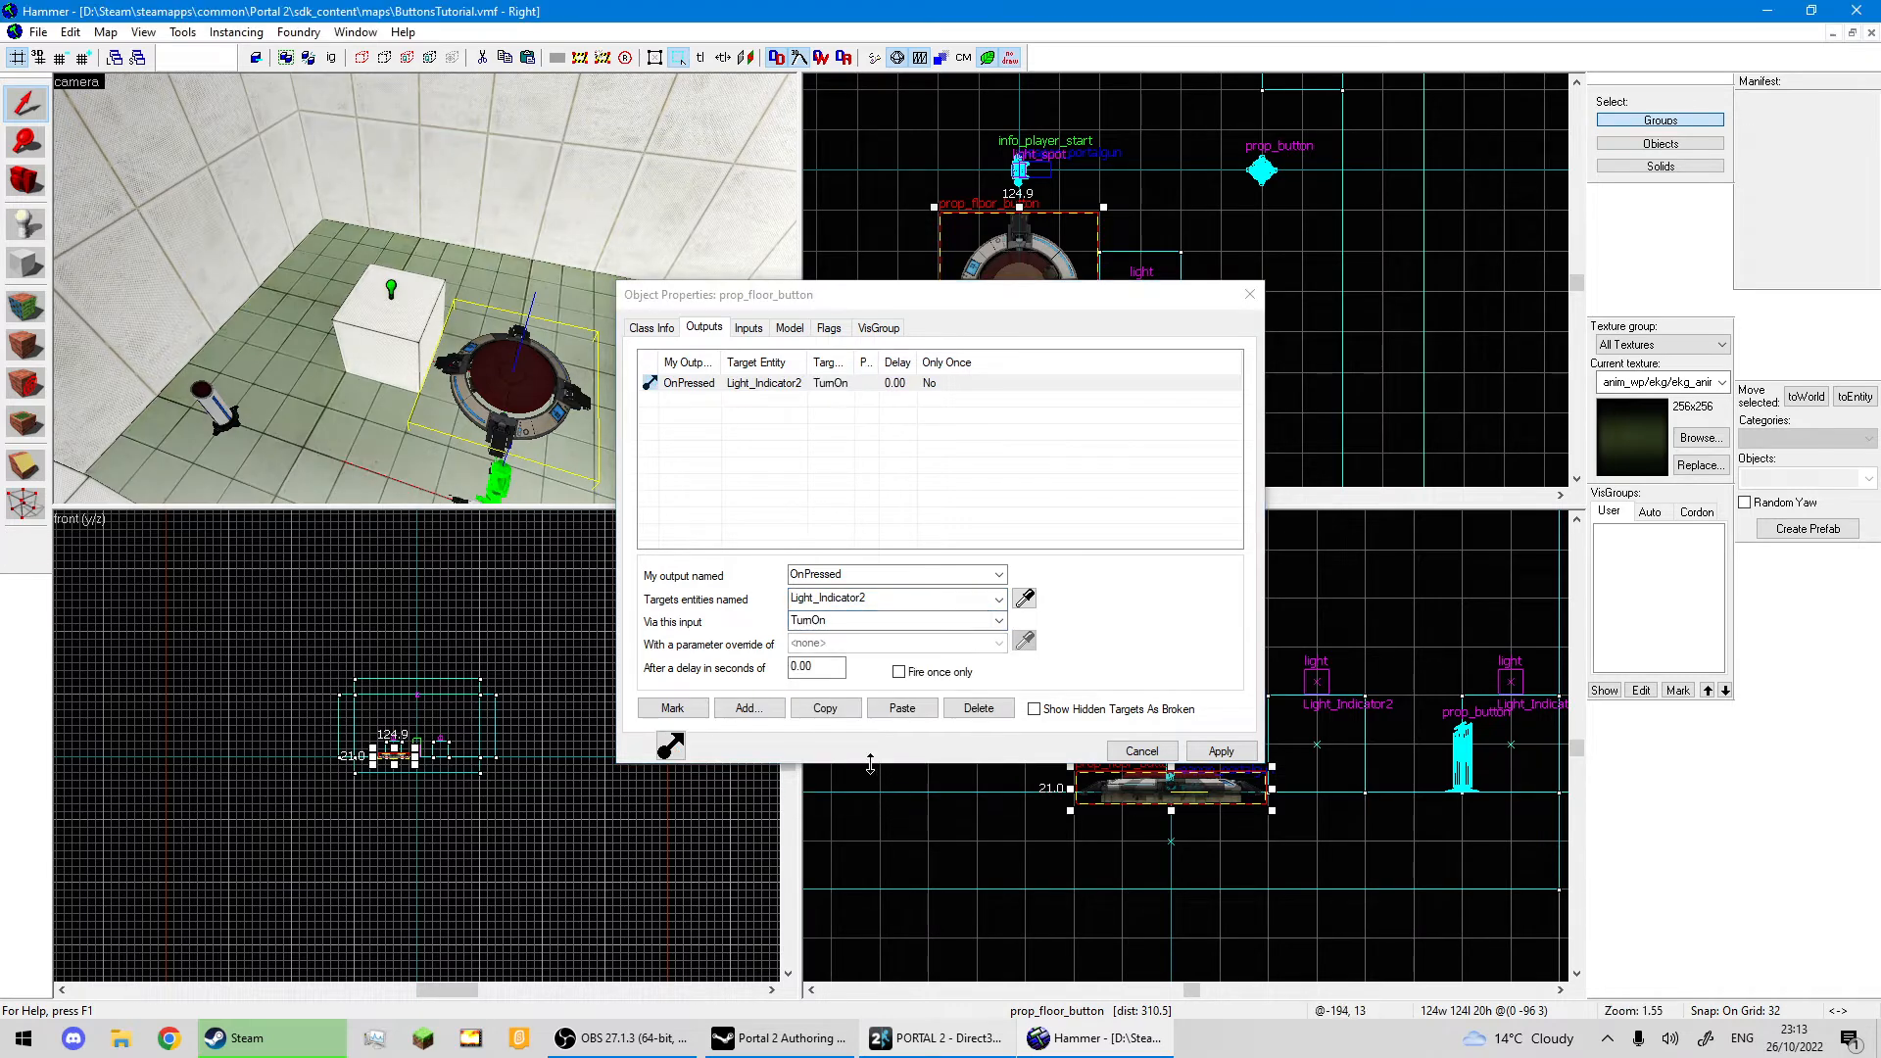
Duplicate the floor button's OnPressed output, set the copy to OnUnPressed and apply it.
click(824, 708)
click(900, 708)
click(1000, 574)
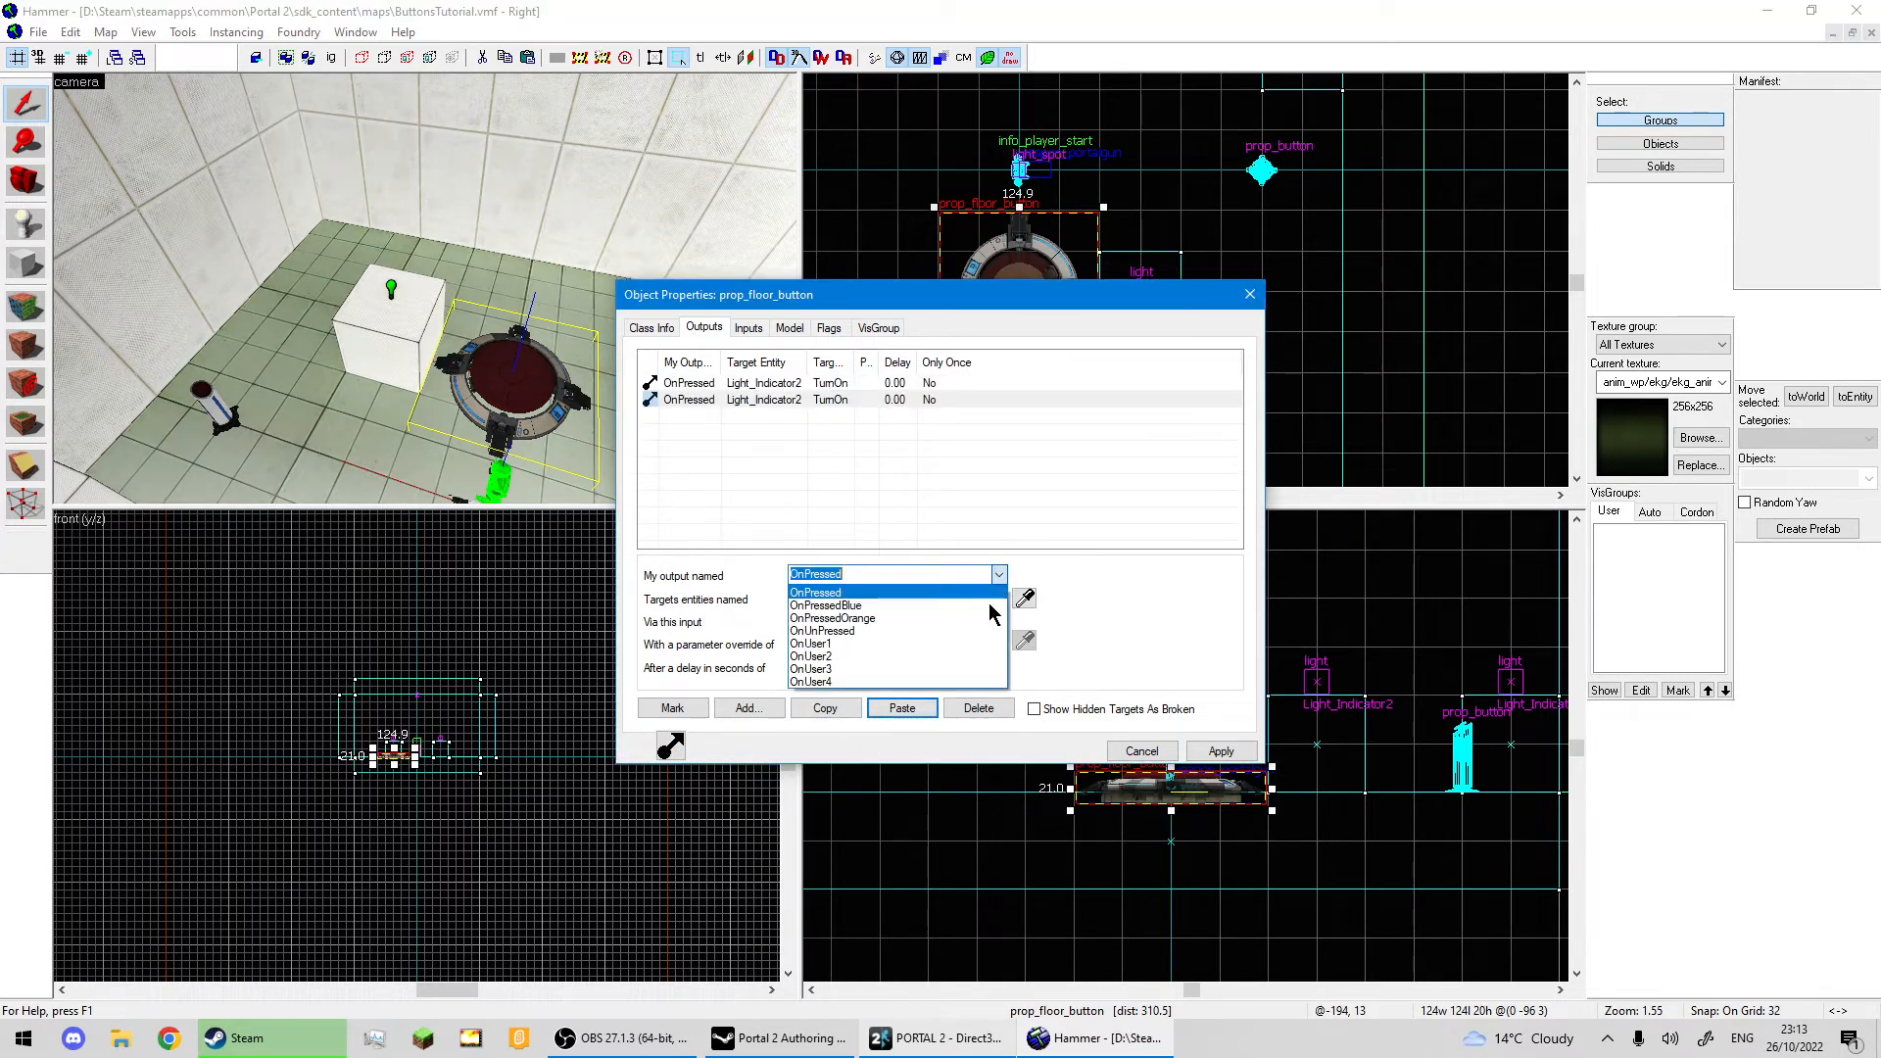
click(882, 629)
click(1218, 751)
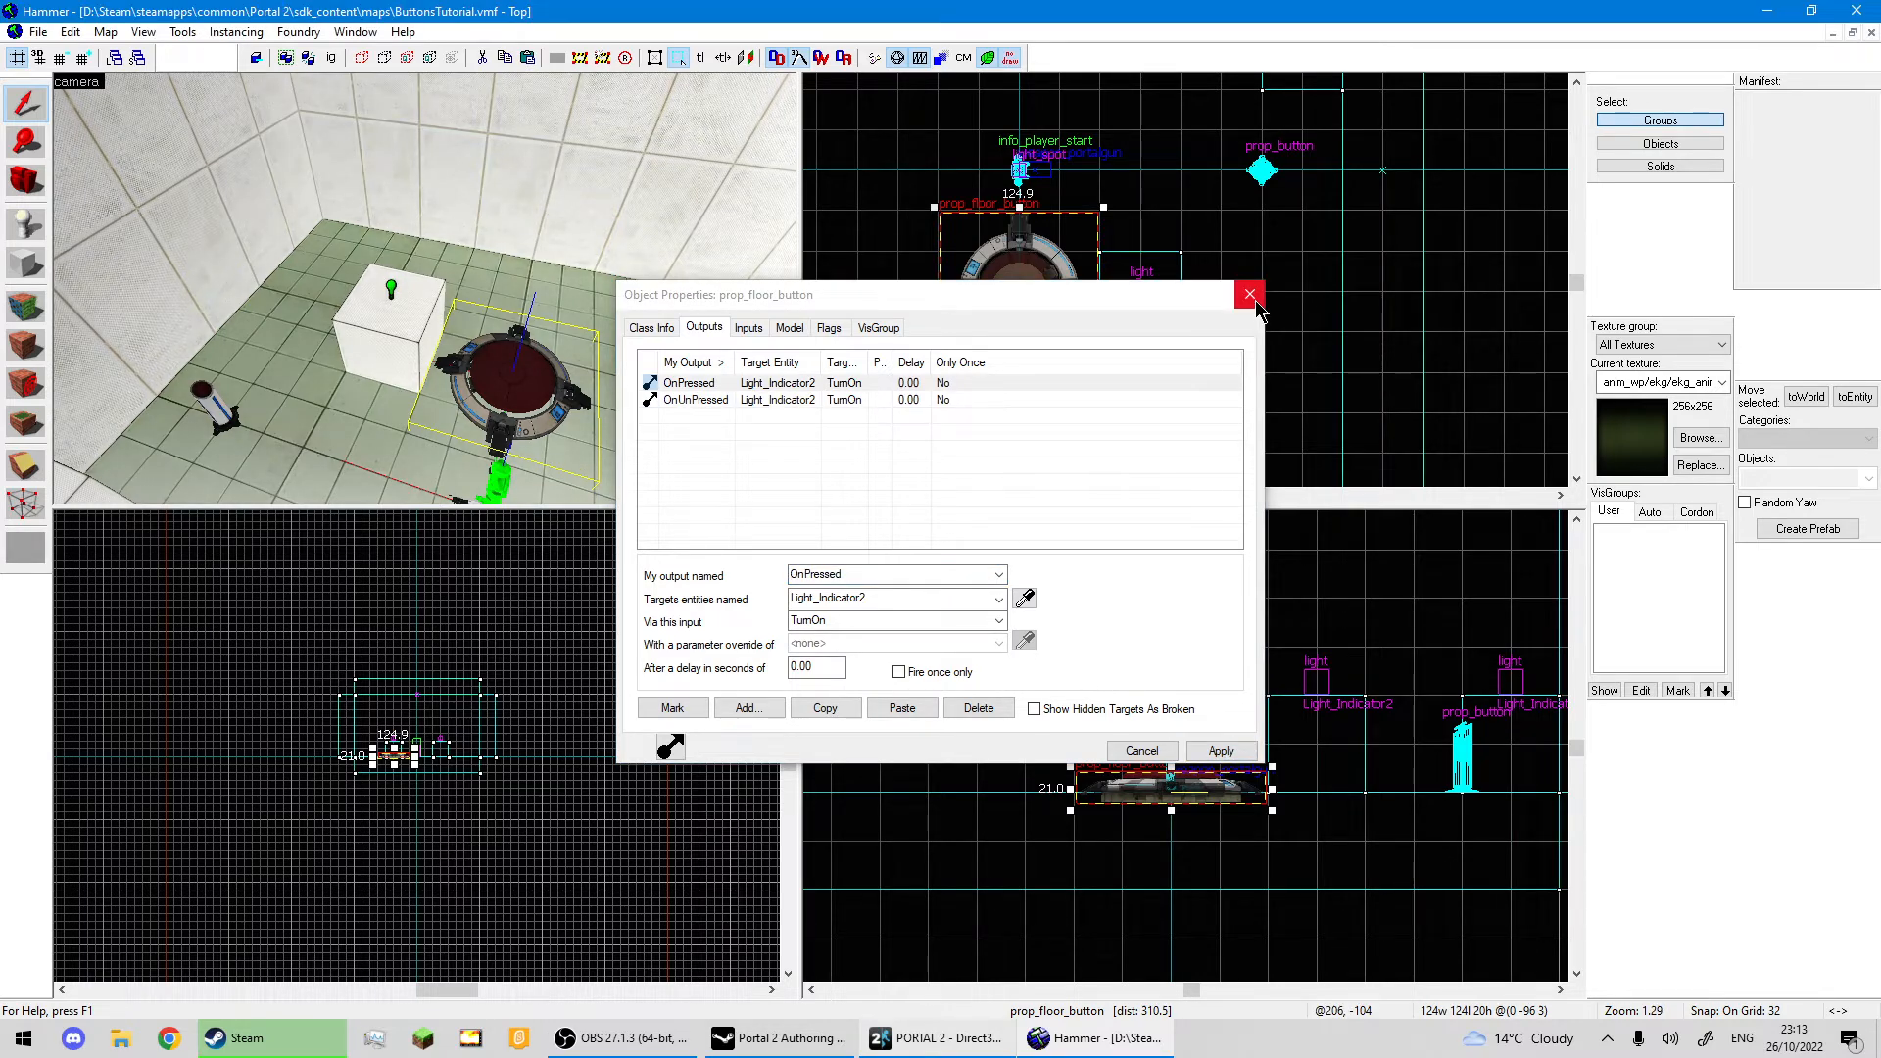
Set the OnUnPressed output's input to TurnOff, apply it and close the floor button's properties.
click(827, 399)
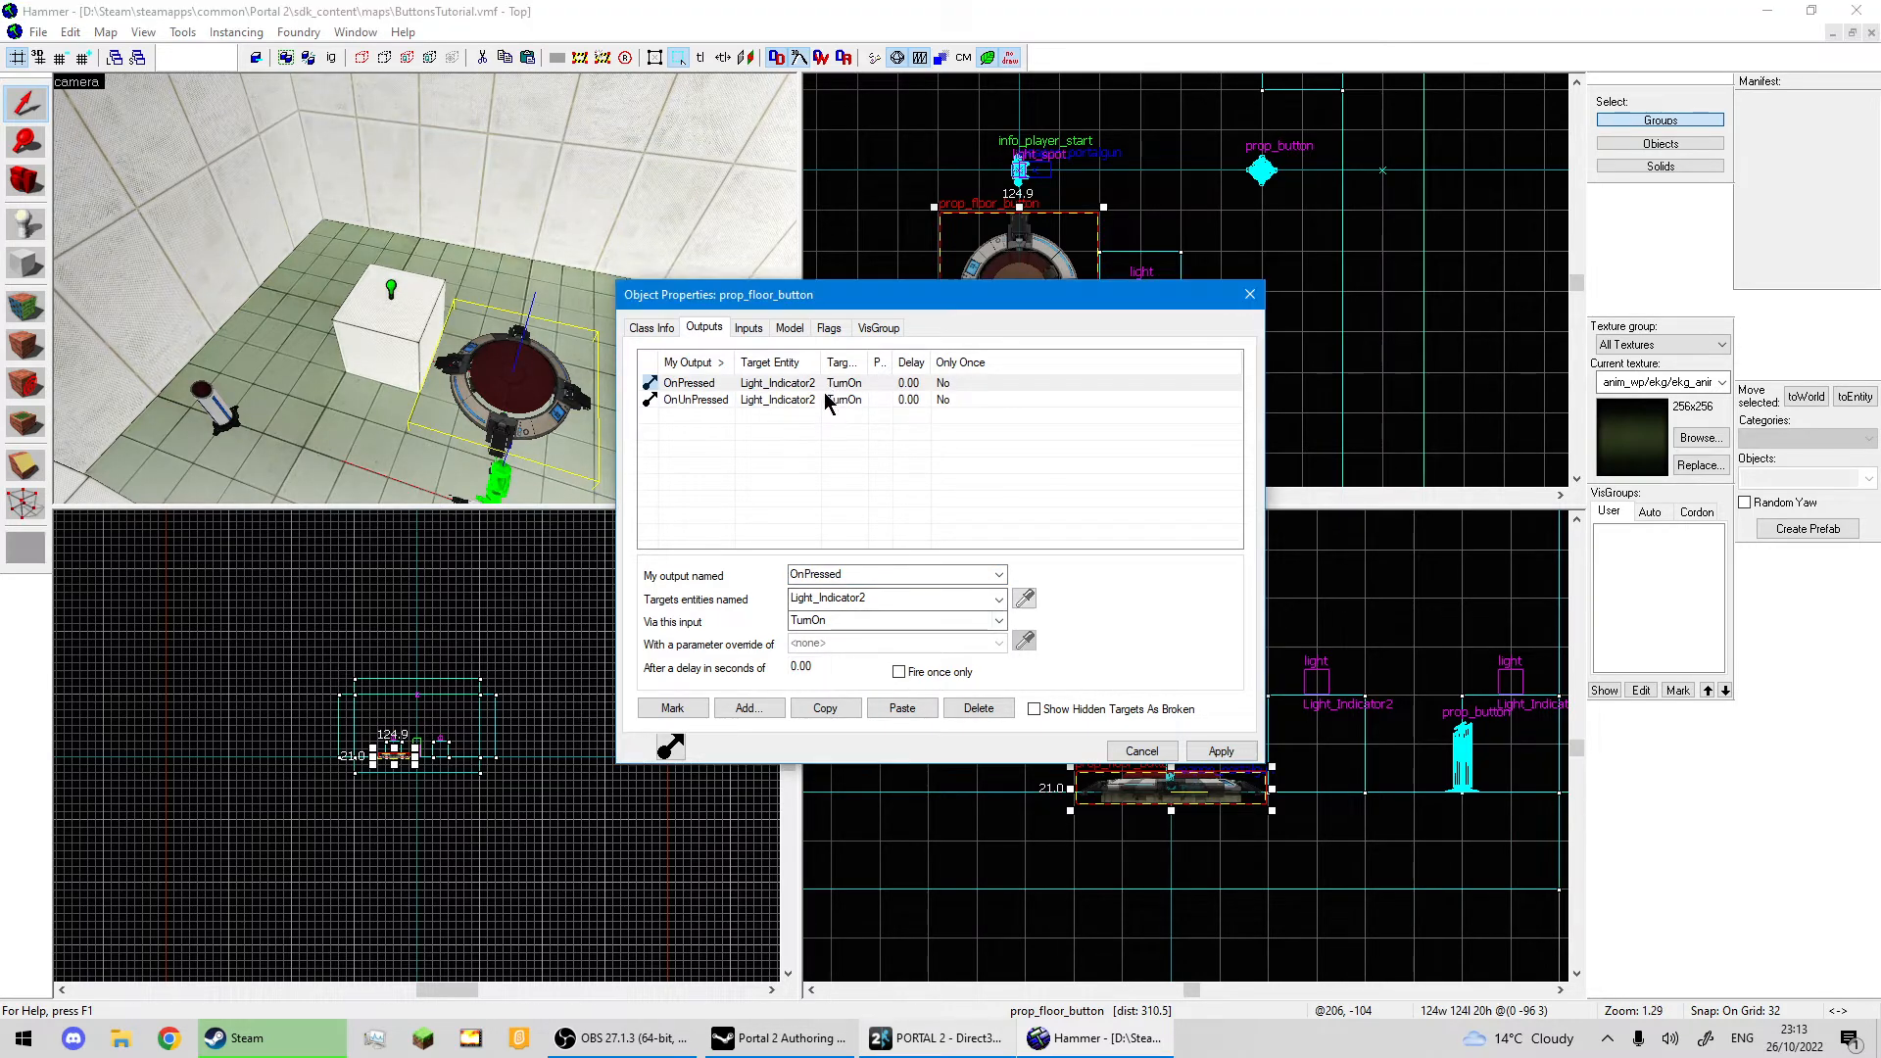
click(998, 622)
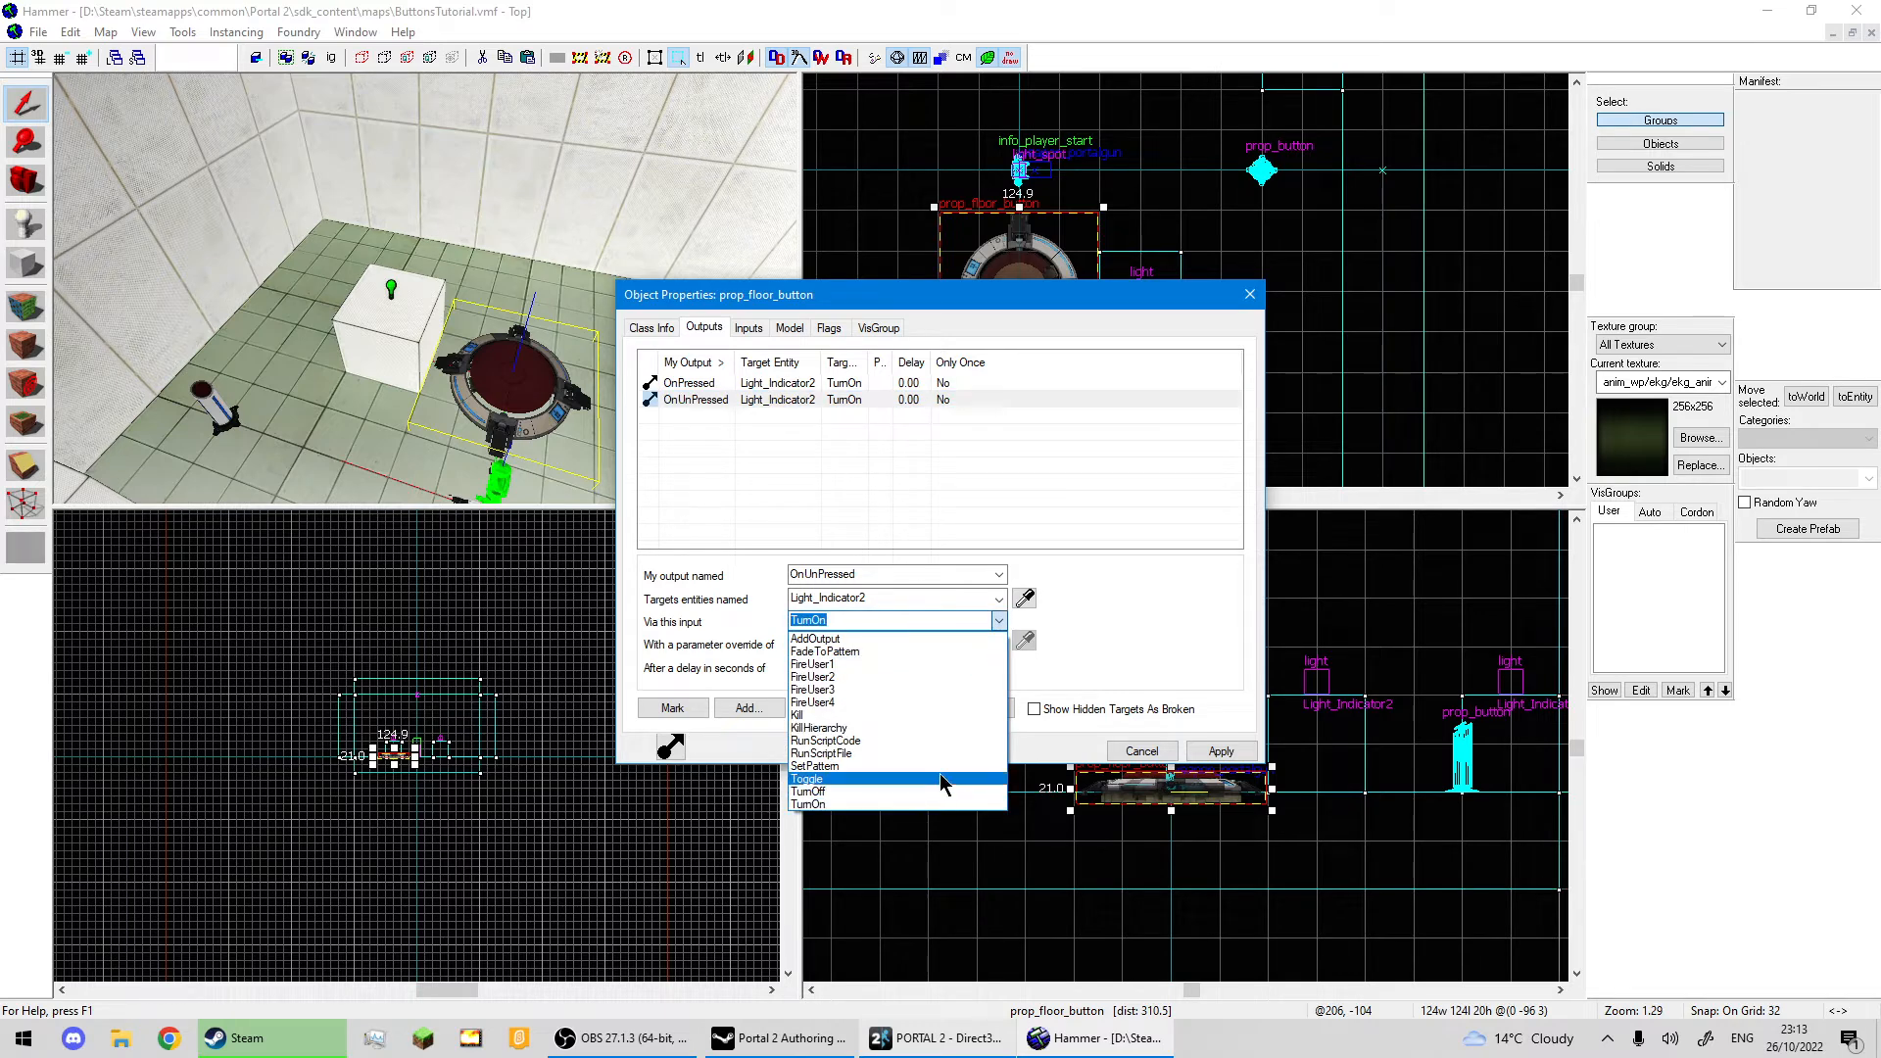
click(892, 782)
click(1218, 752)
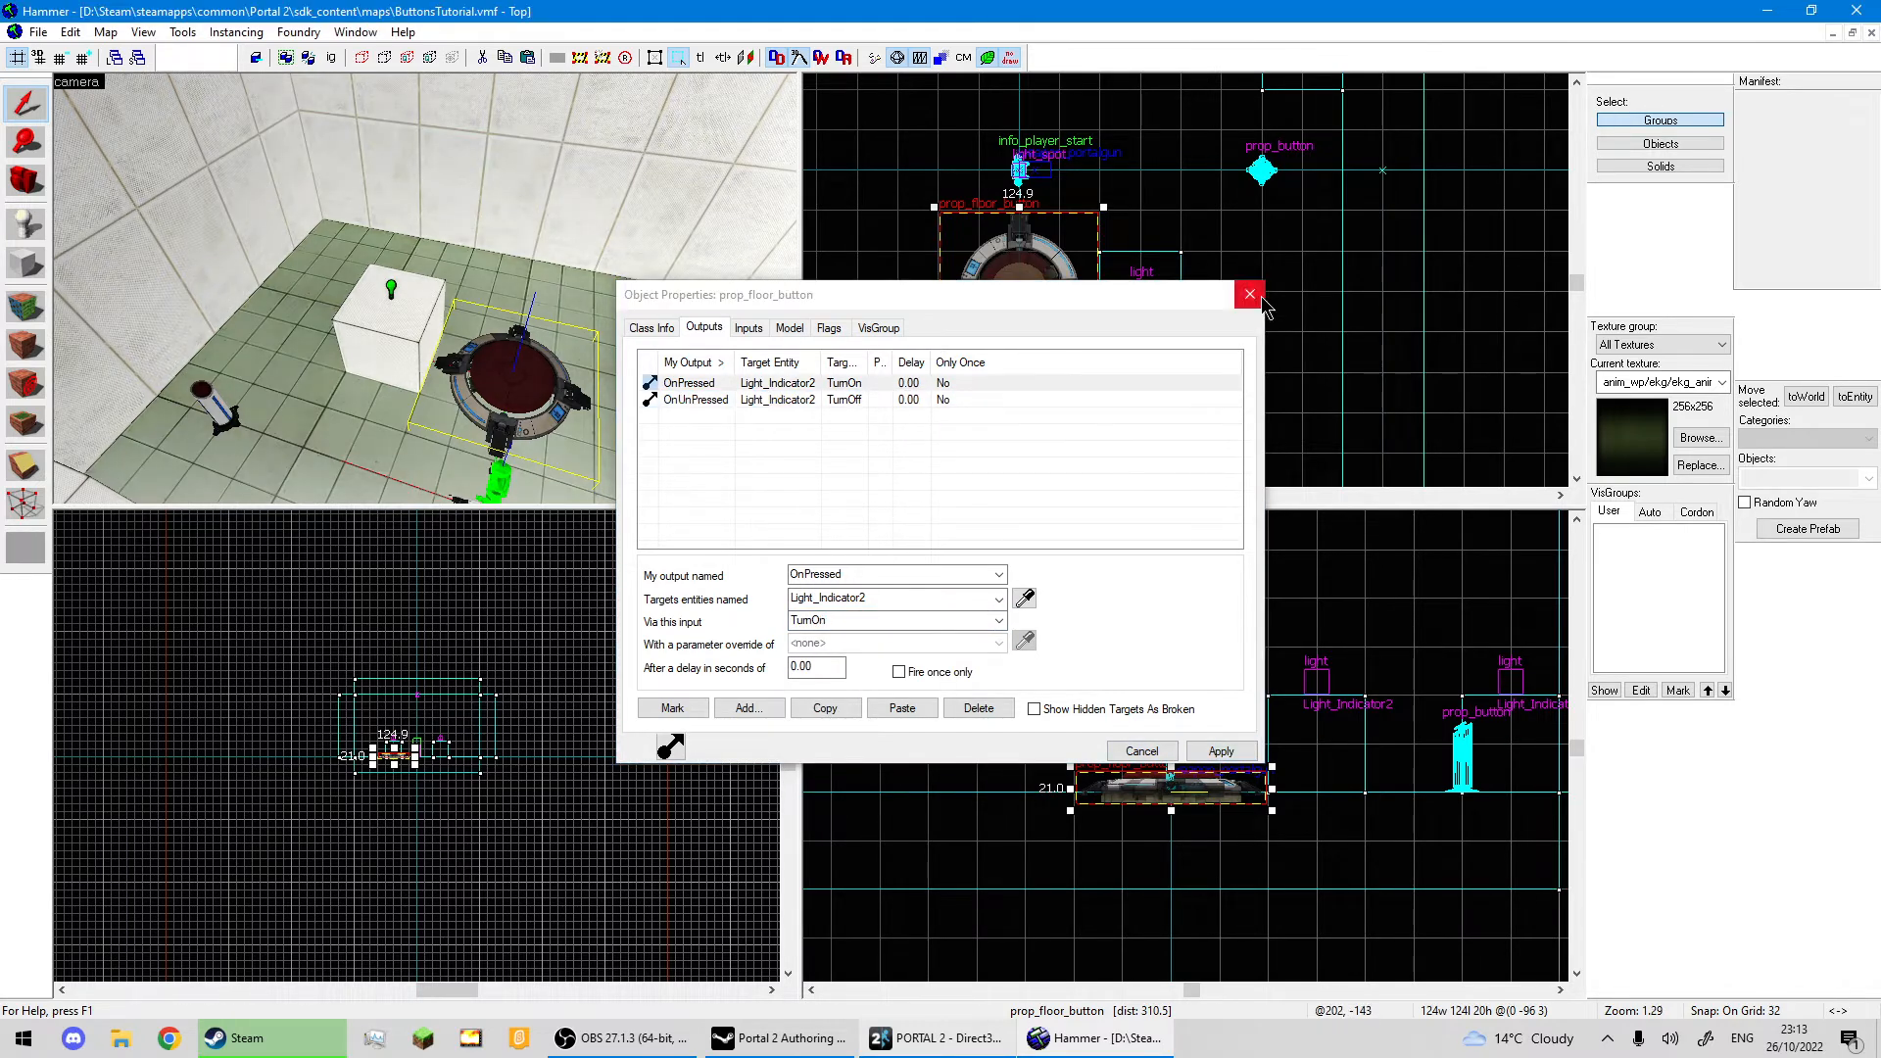
click(1249, 294)
Examine the floor button, the pedestal button and both indicator blocks from several angles in the 3D view.
key(z)
key(w)
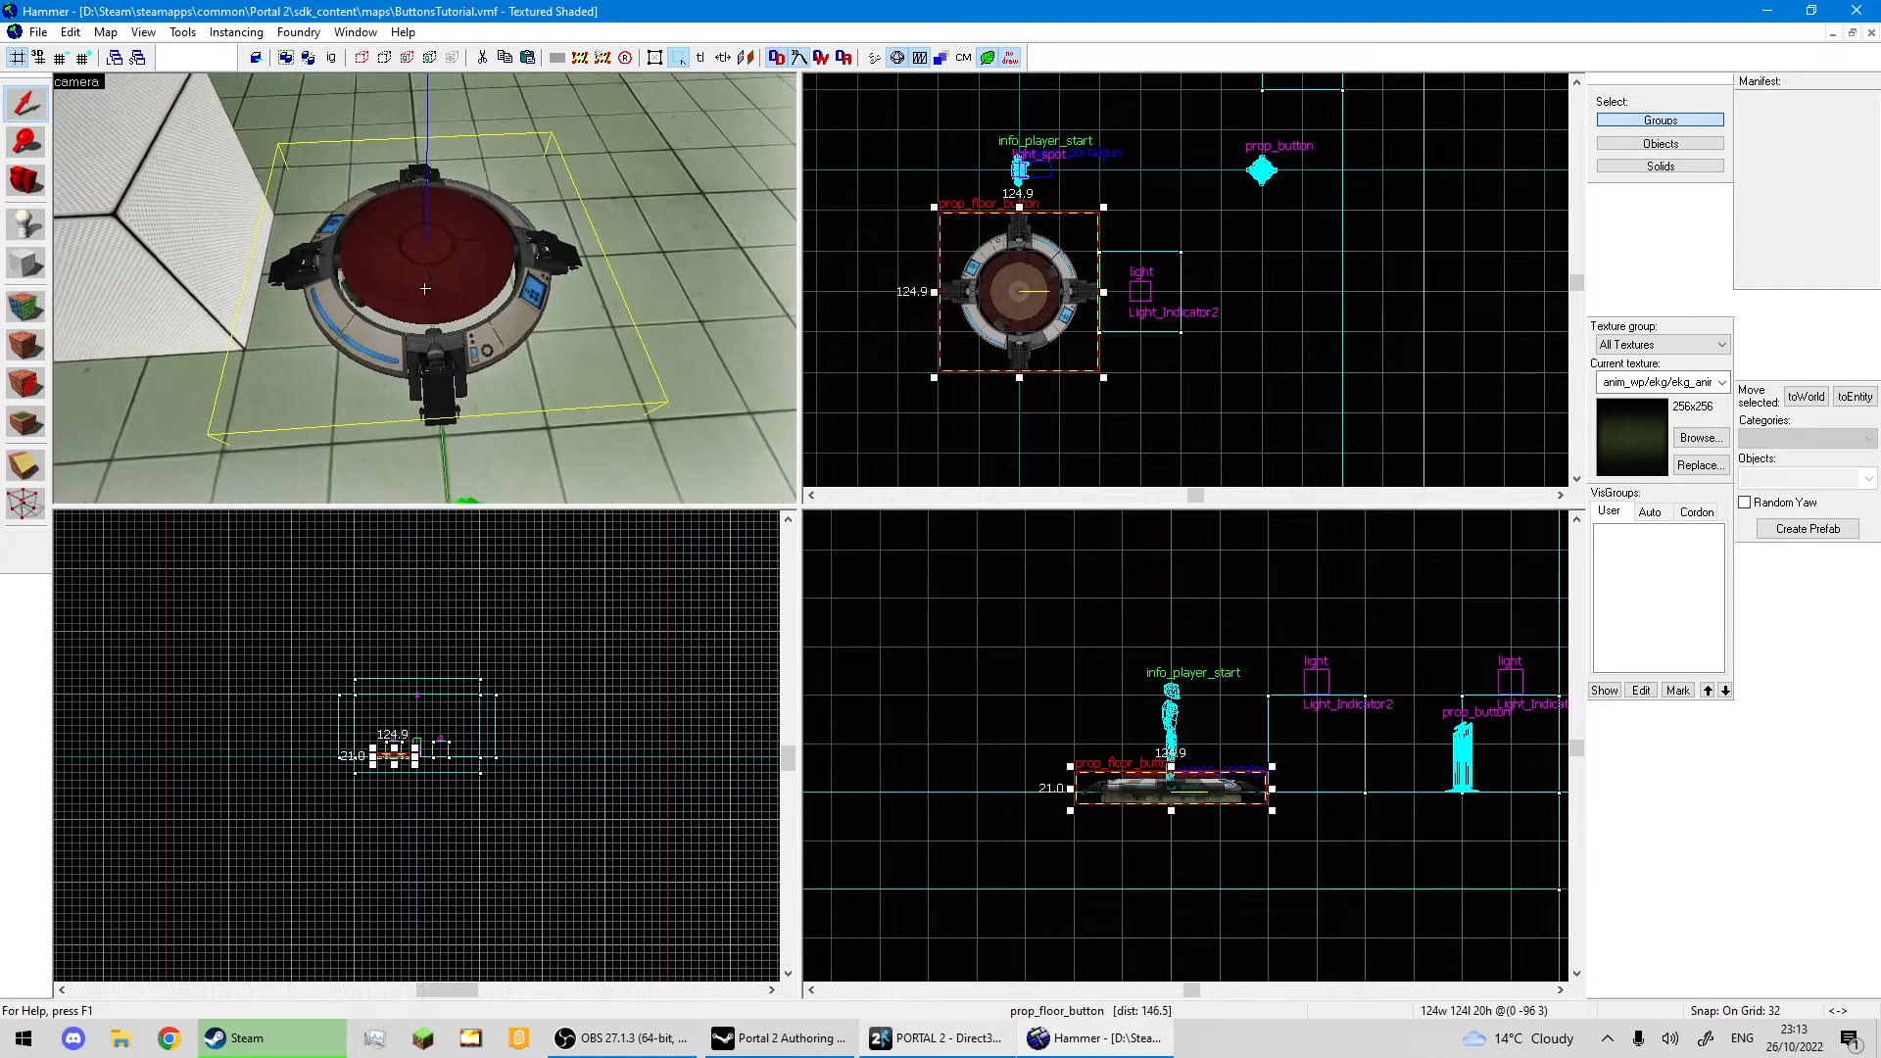
key(w)
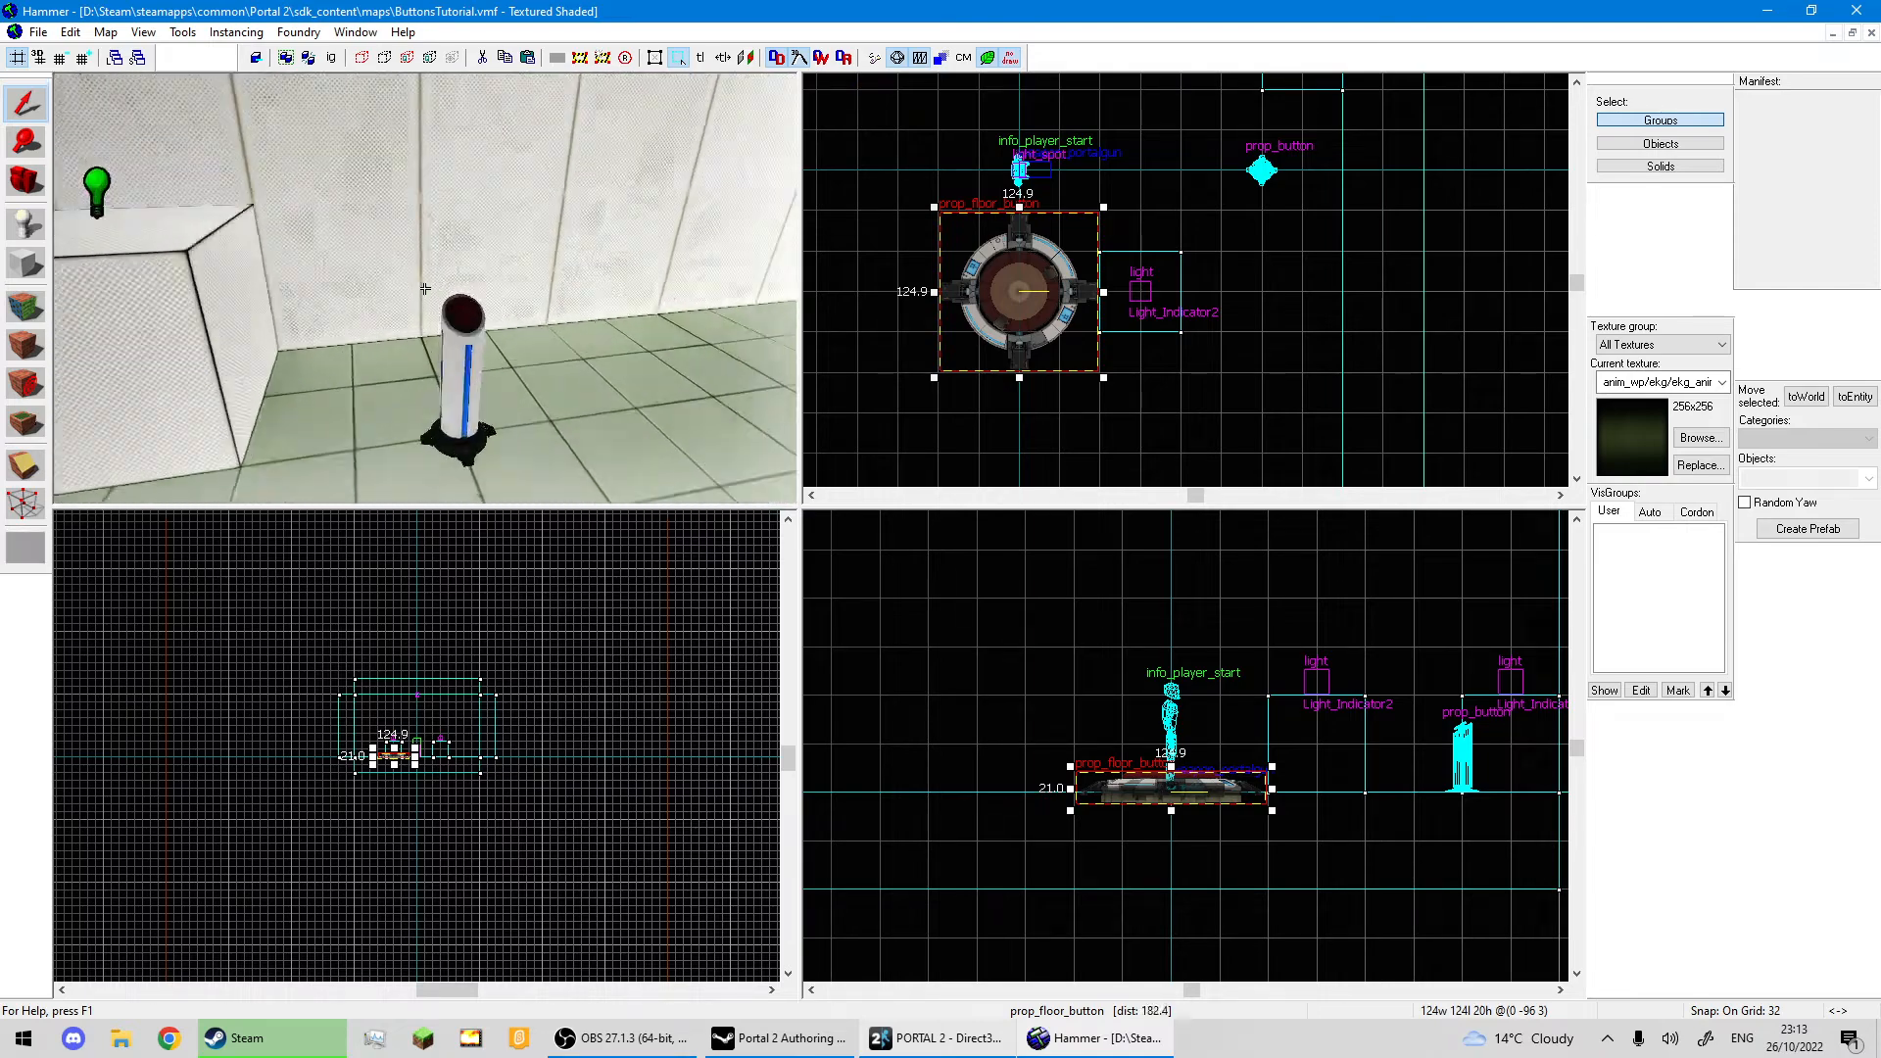
key(w)
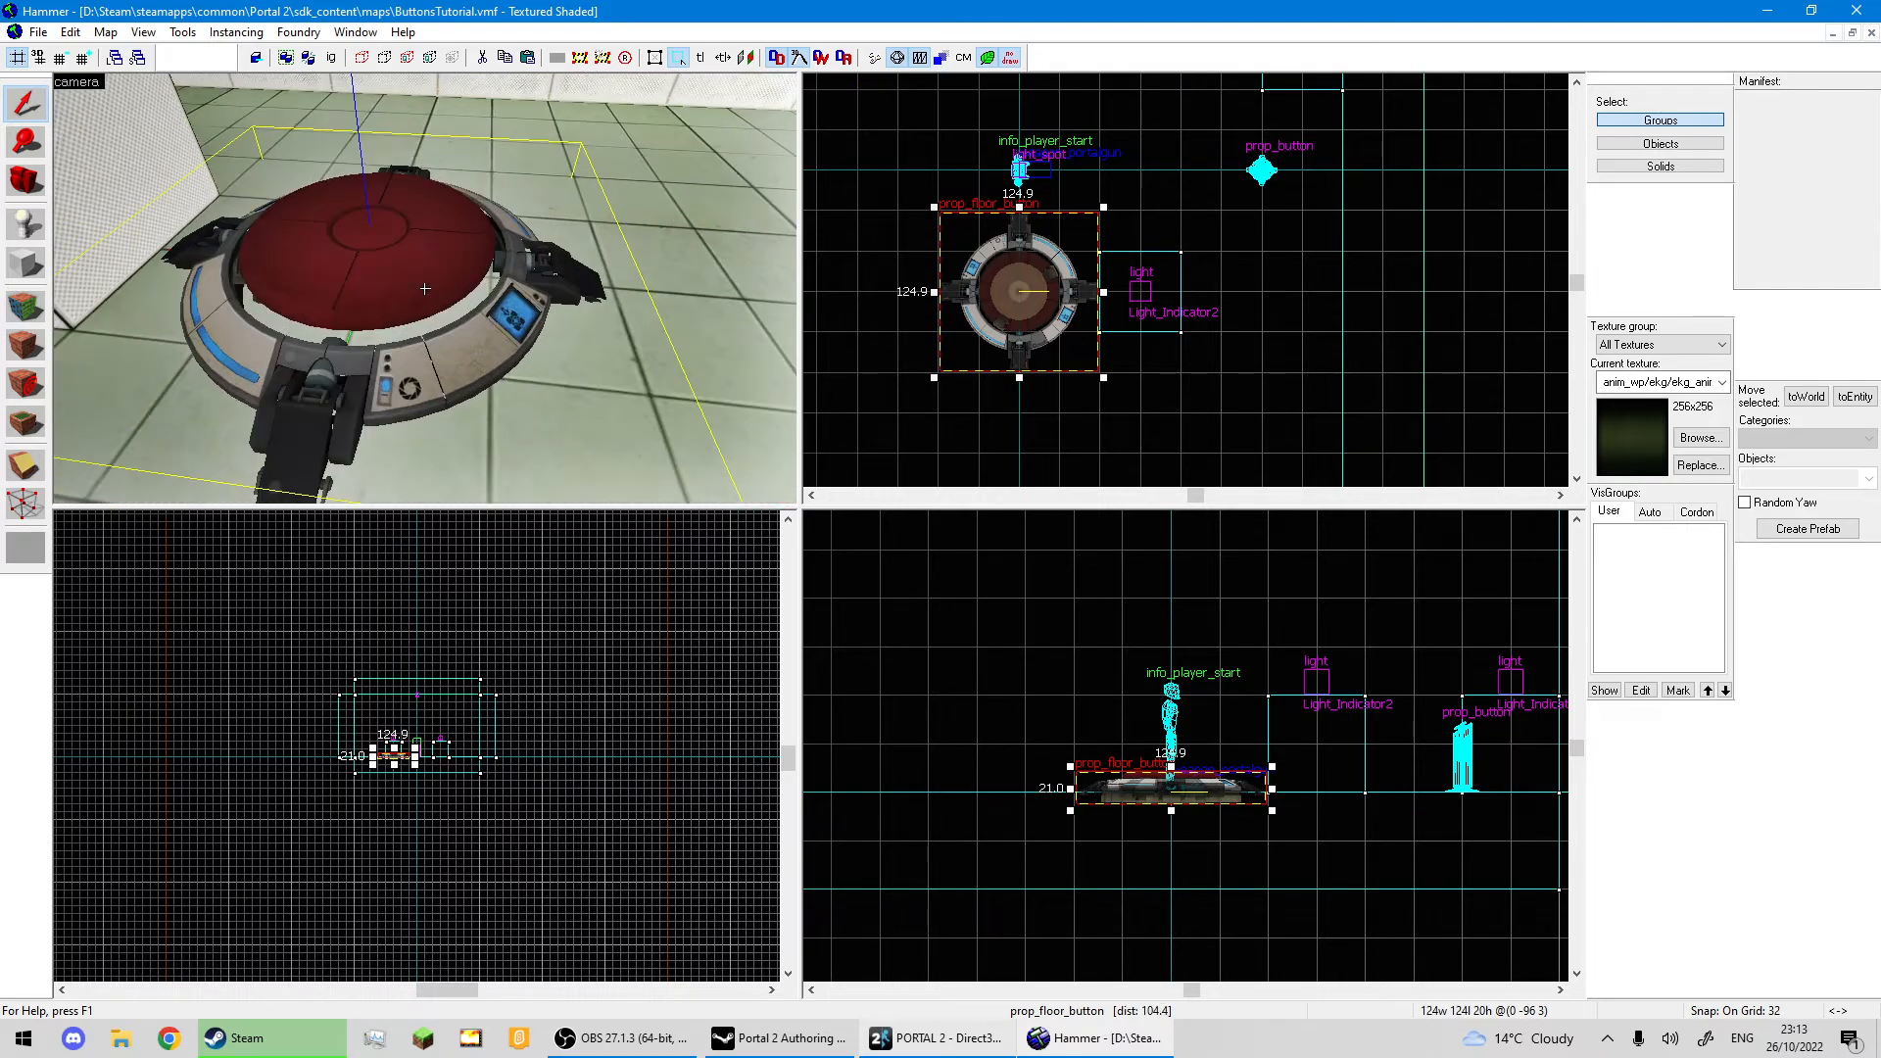
key(s)
key(w)
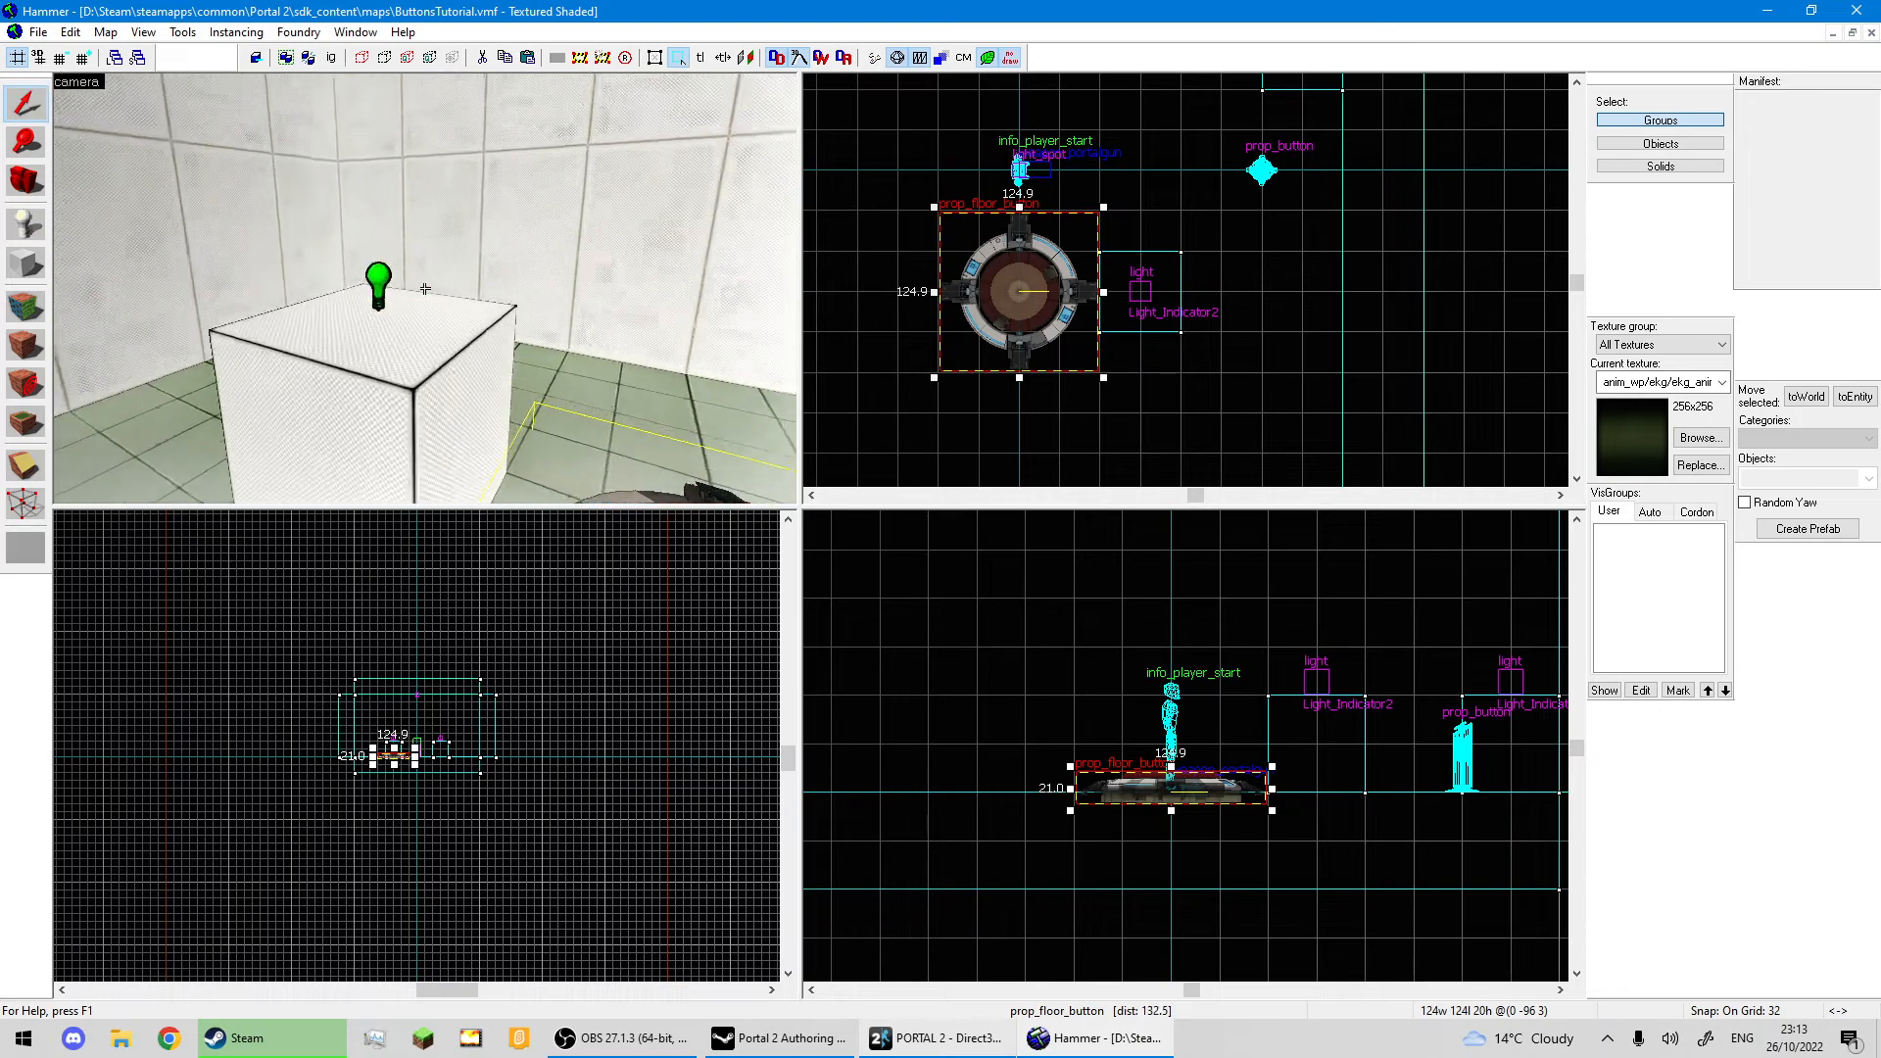
key(w)
key(s)
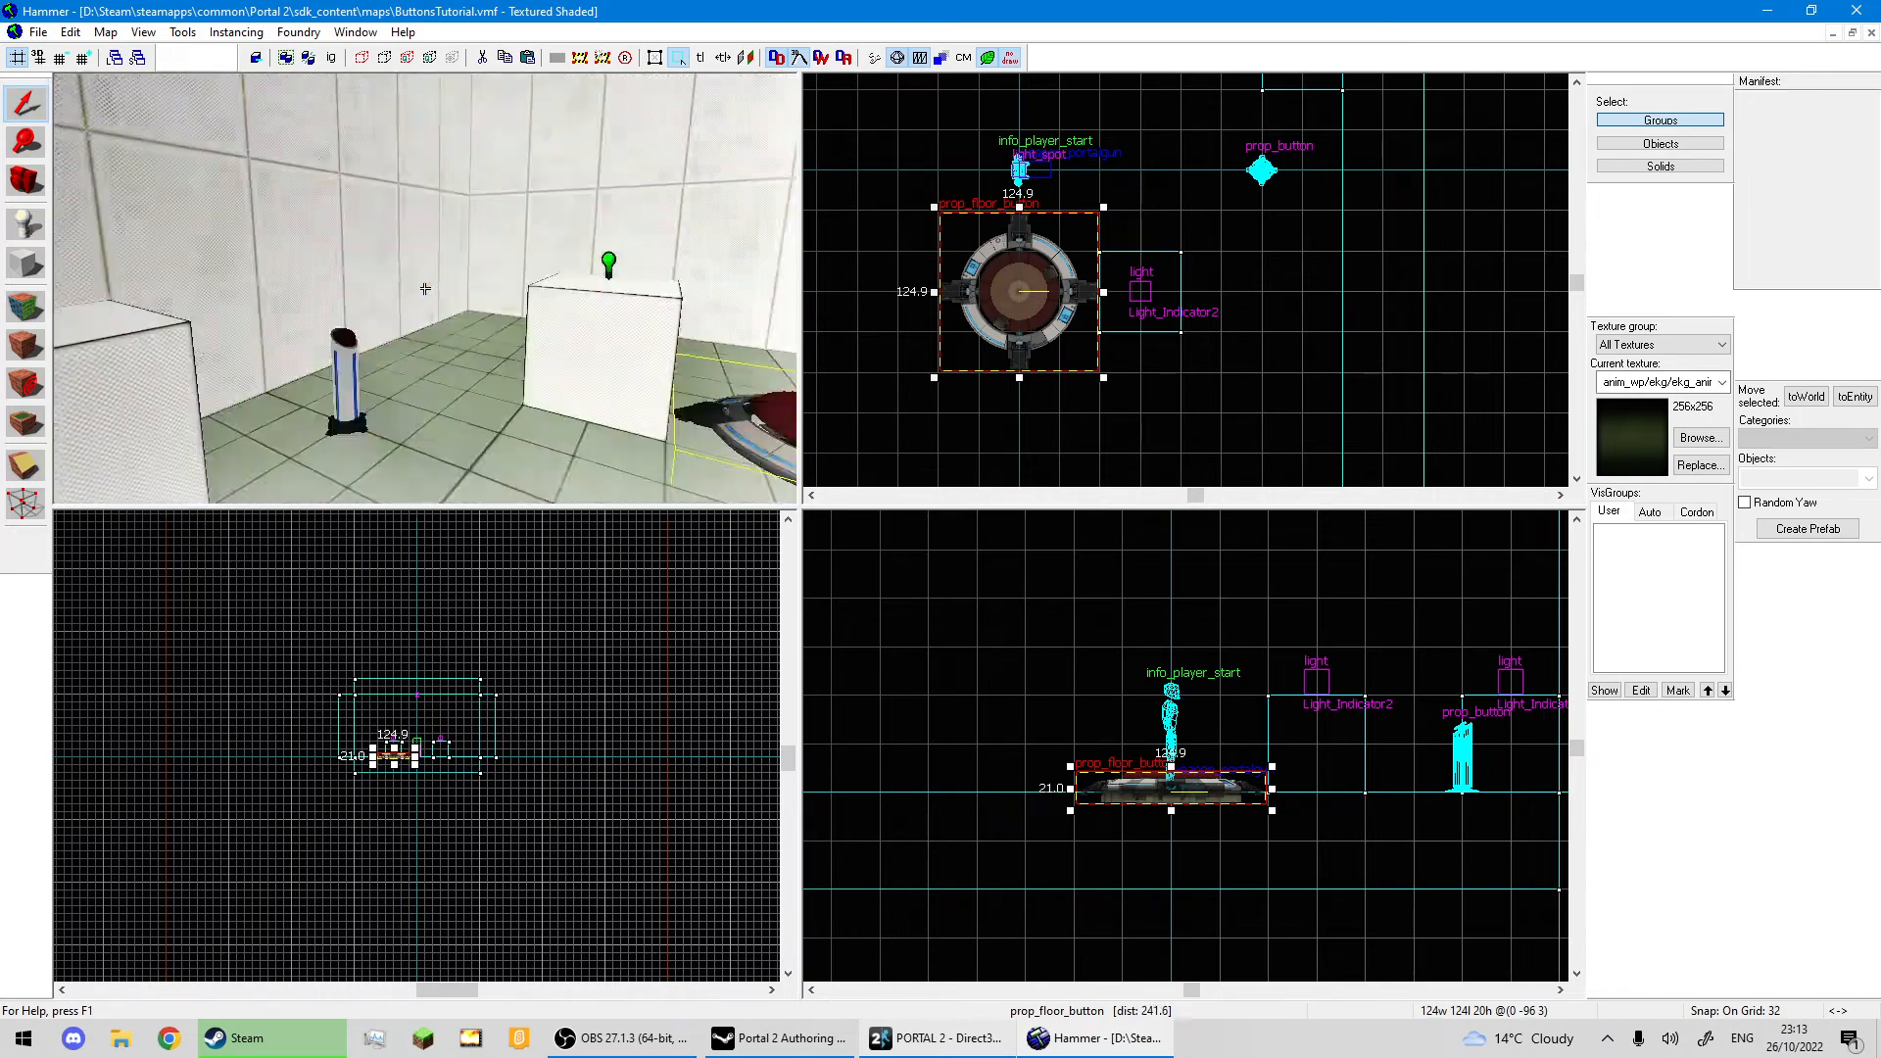
key(z)
Place a prop_weighted_cube entity on the floor near the player start.
click(25, 227)
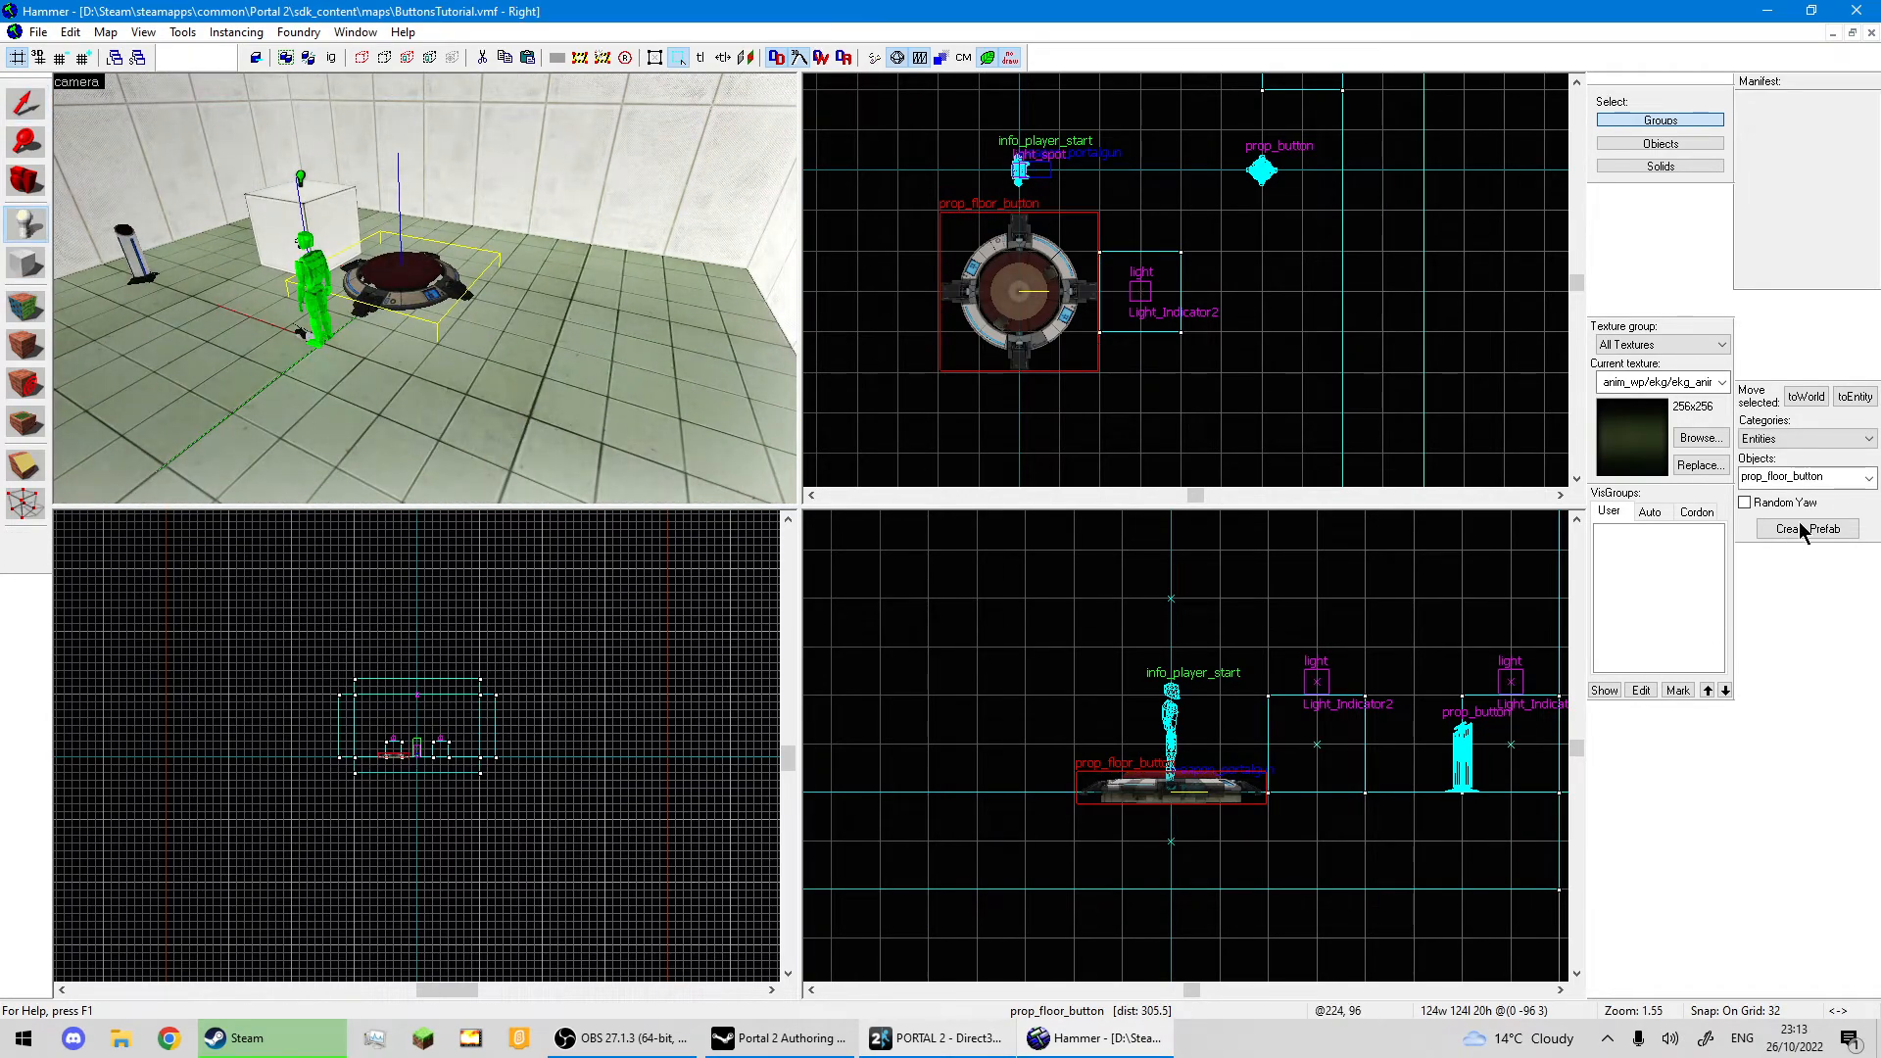
click(1866, 482)
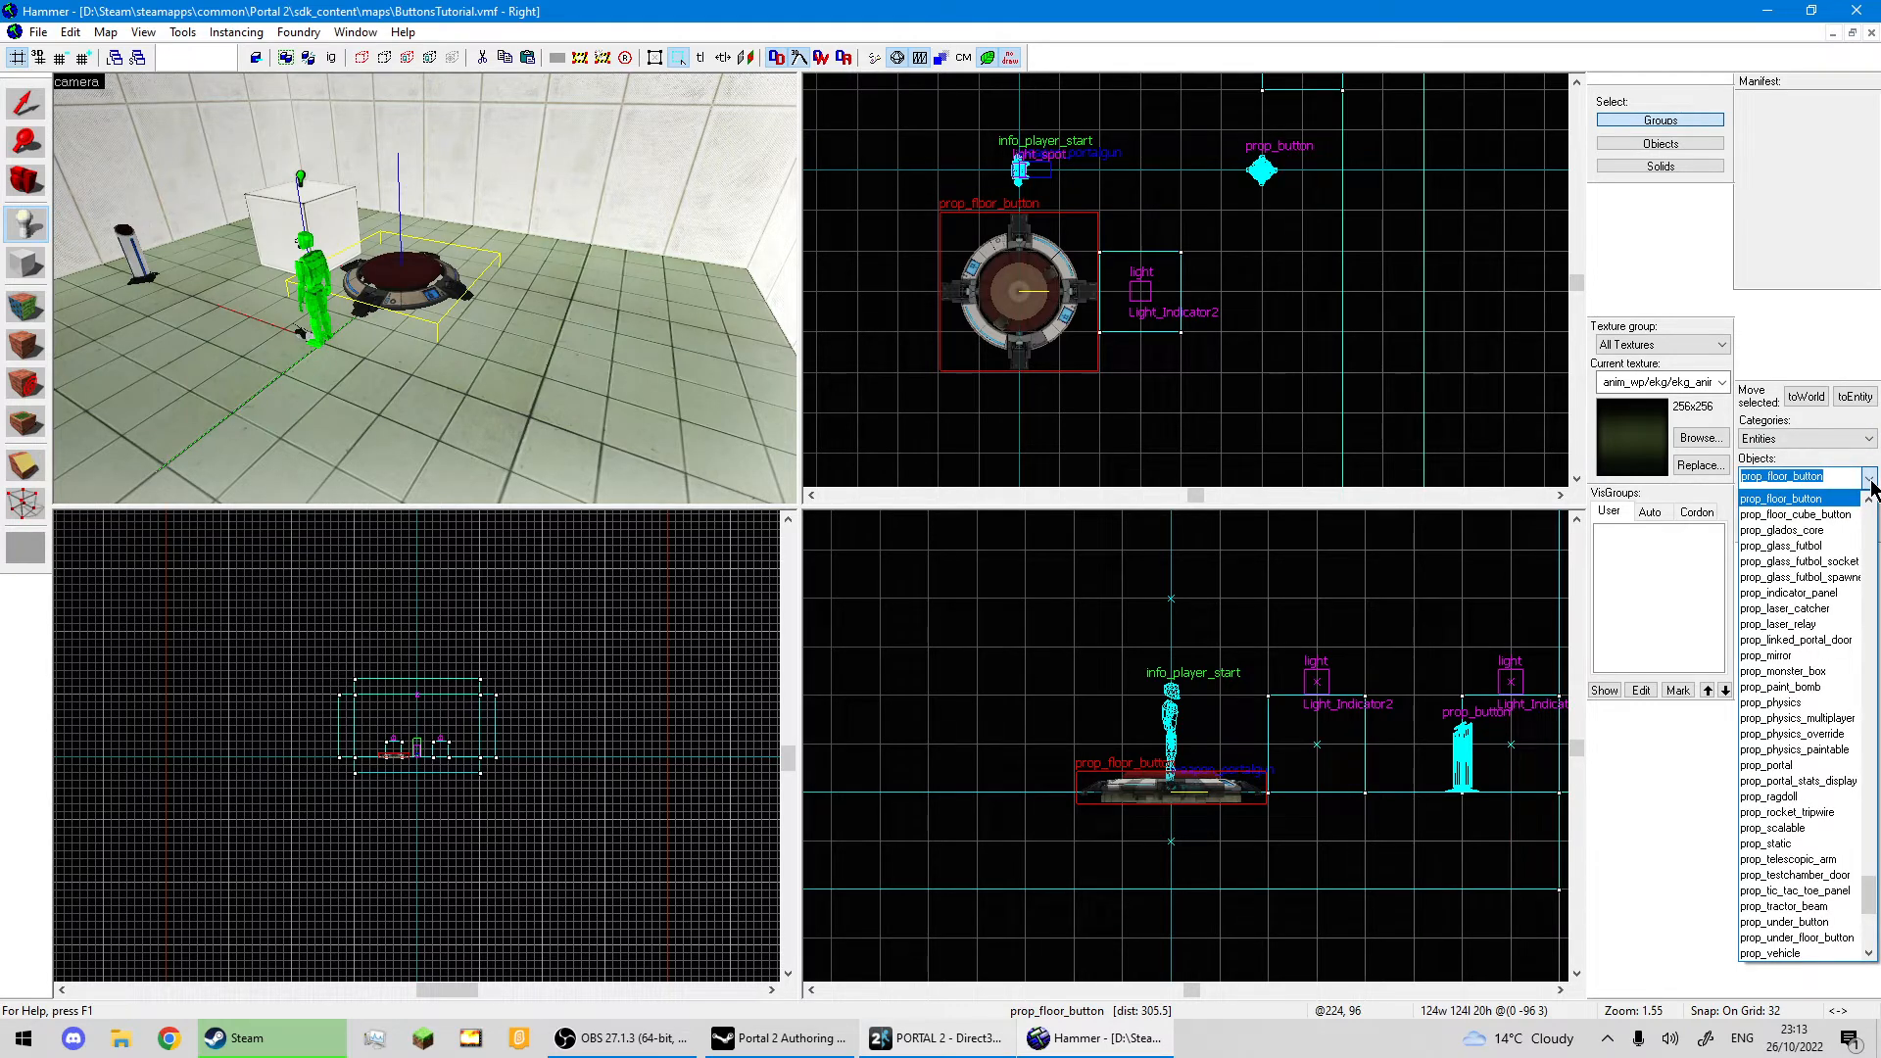
text(cube)
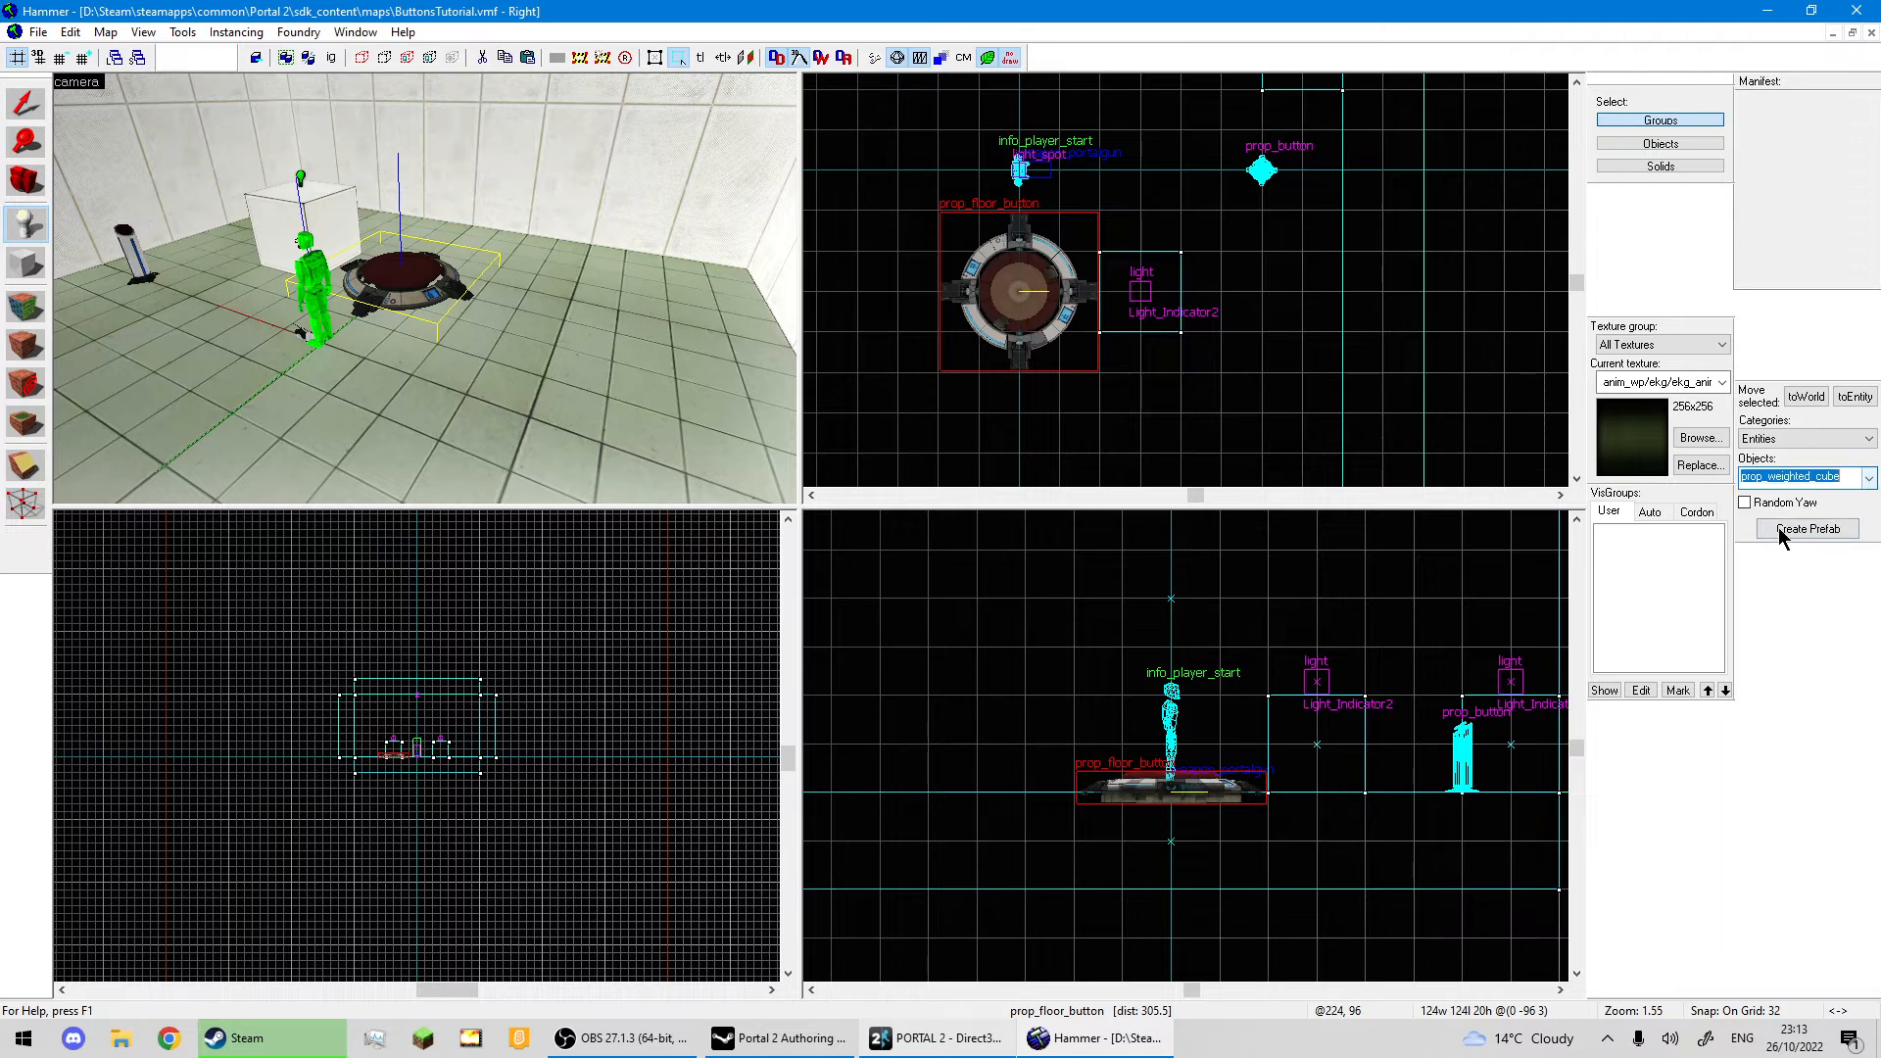
text(zz)
click(537, 216)
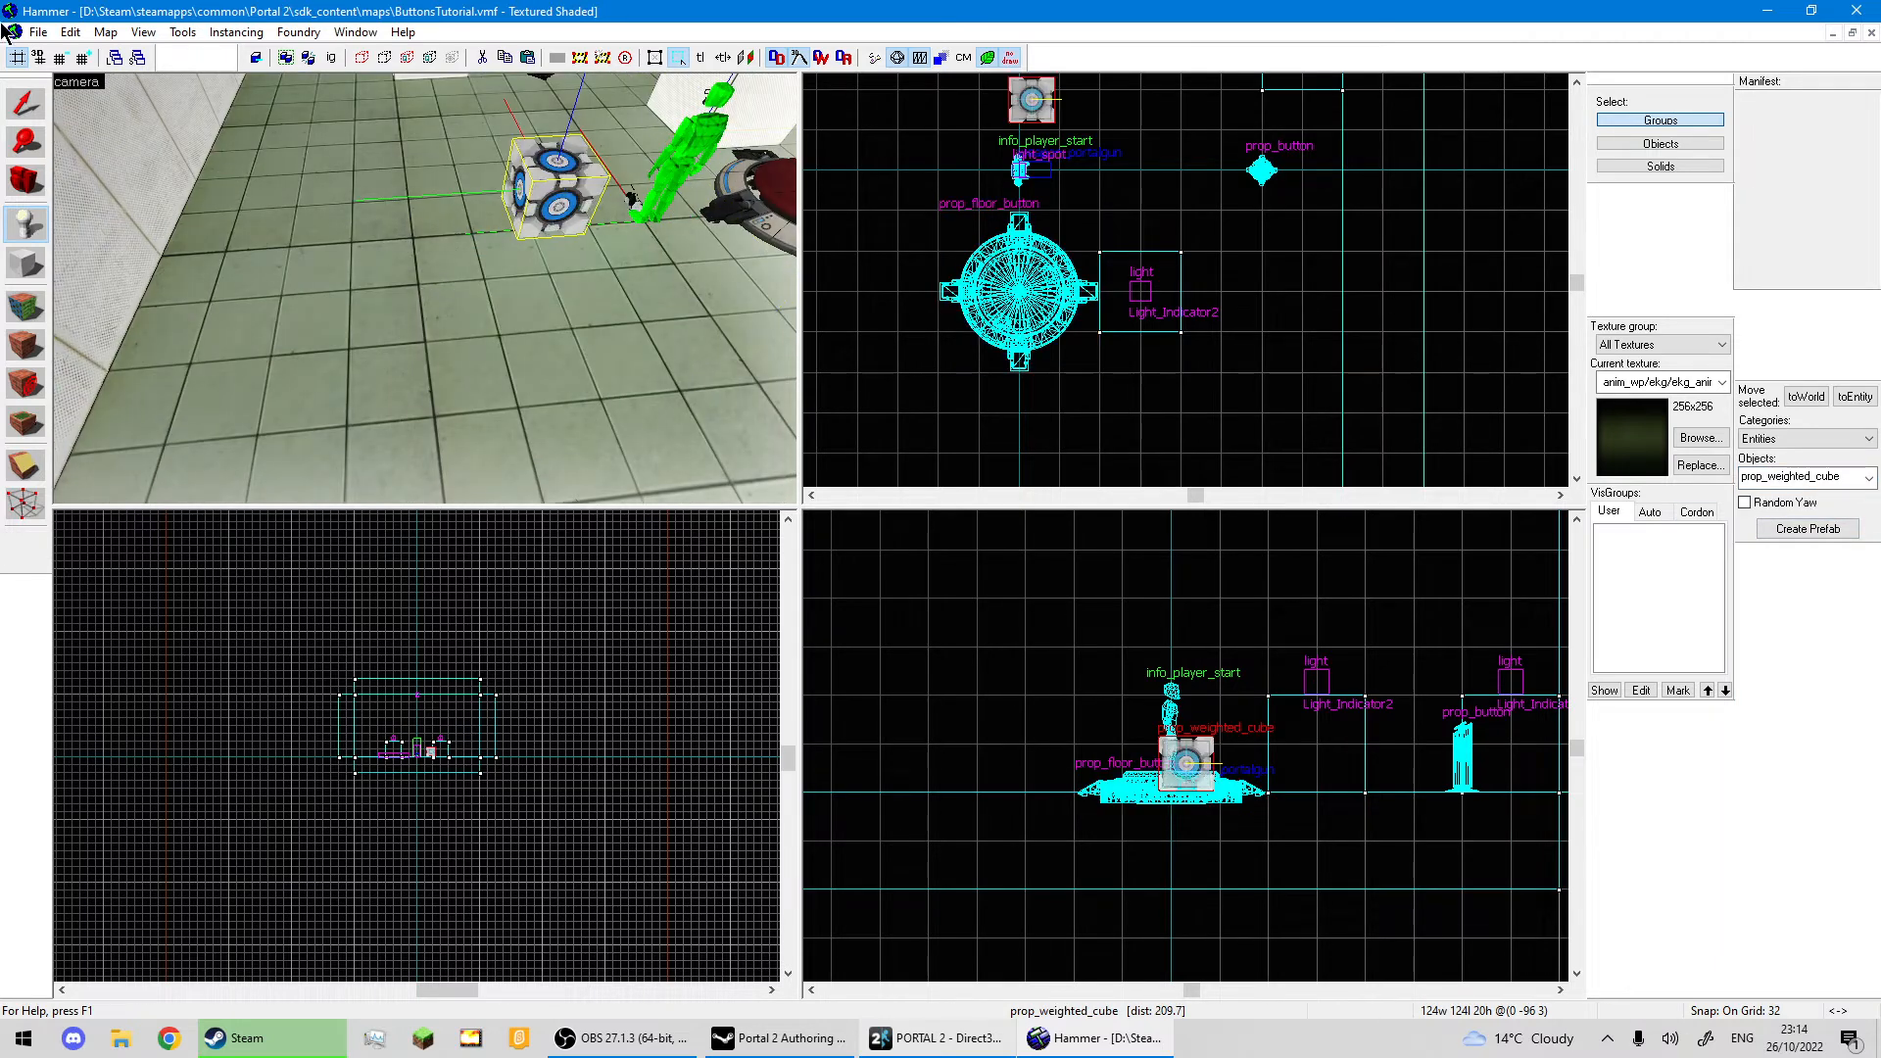
Move the weighted cube onto the grid at 0, 64, in line with the player start.
click(38, 108)
middle_drag(1034, 156, 1051, 224)
scroll(1050, 154, up, 3)
drag(1054, 173, 1050, 182)
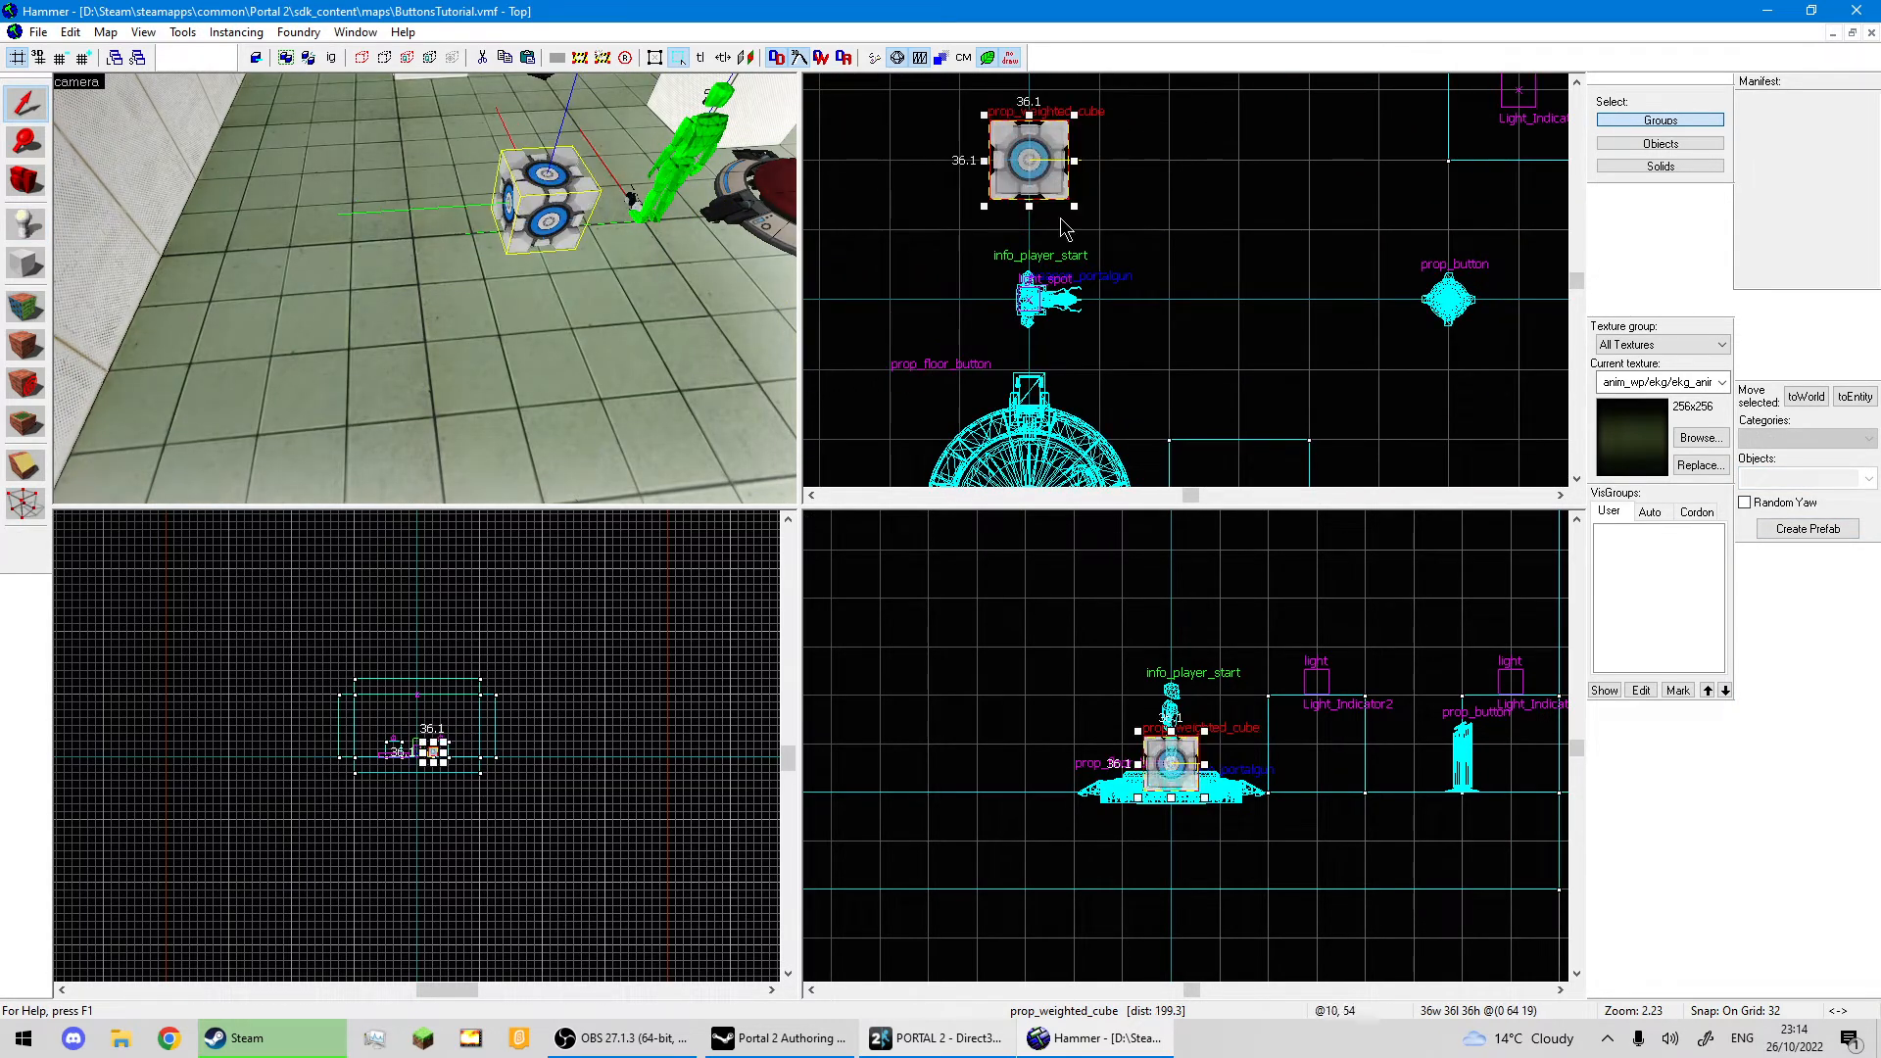
Raise the weighted cube to a height of 32 units at 0, 64, and deselect it.
scroll(1218, 851, up, 4)
drag(1126, 672, 1125, 661)
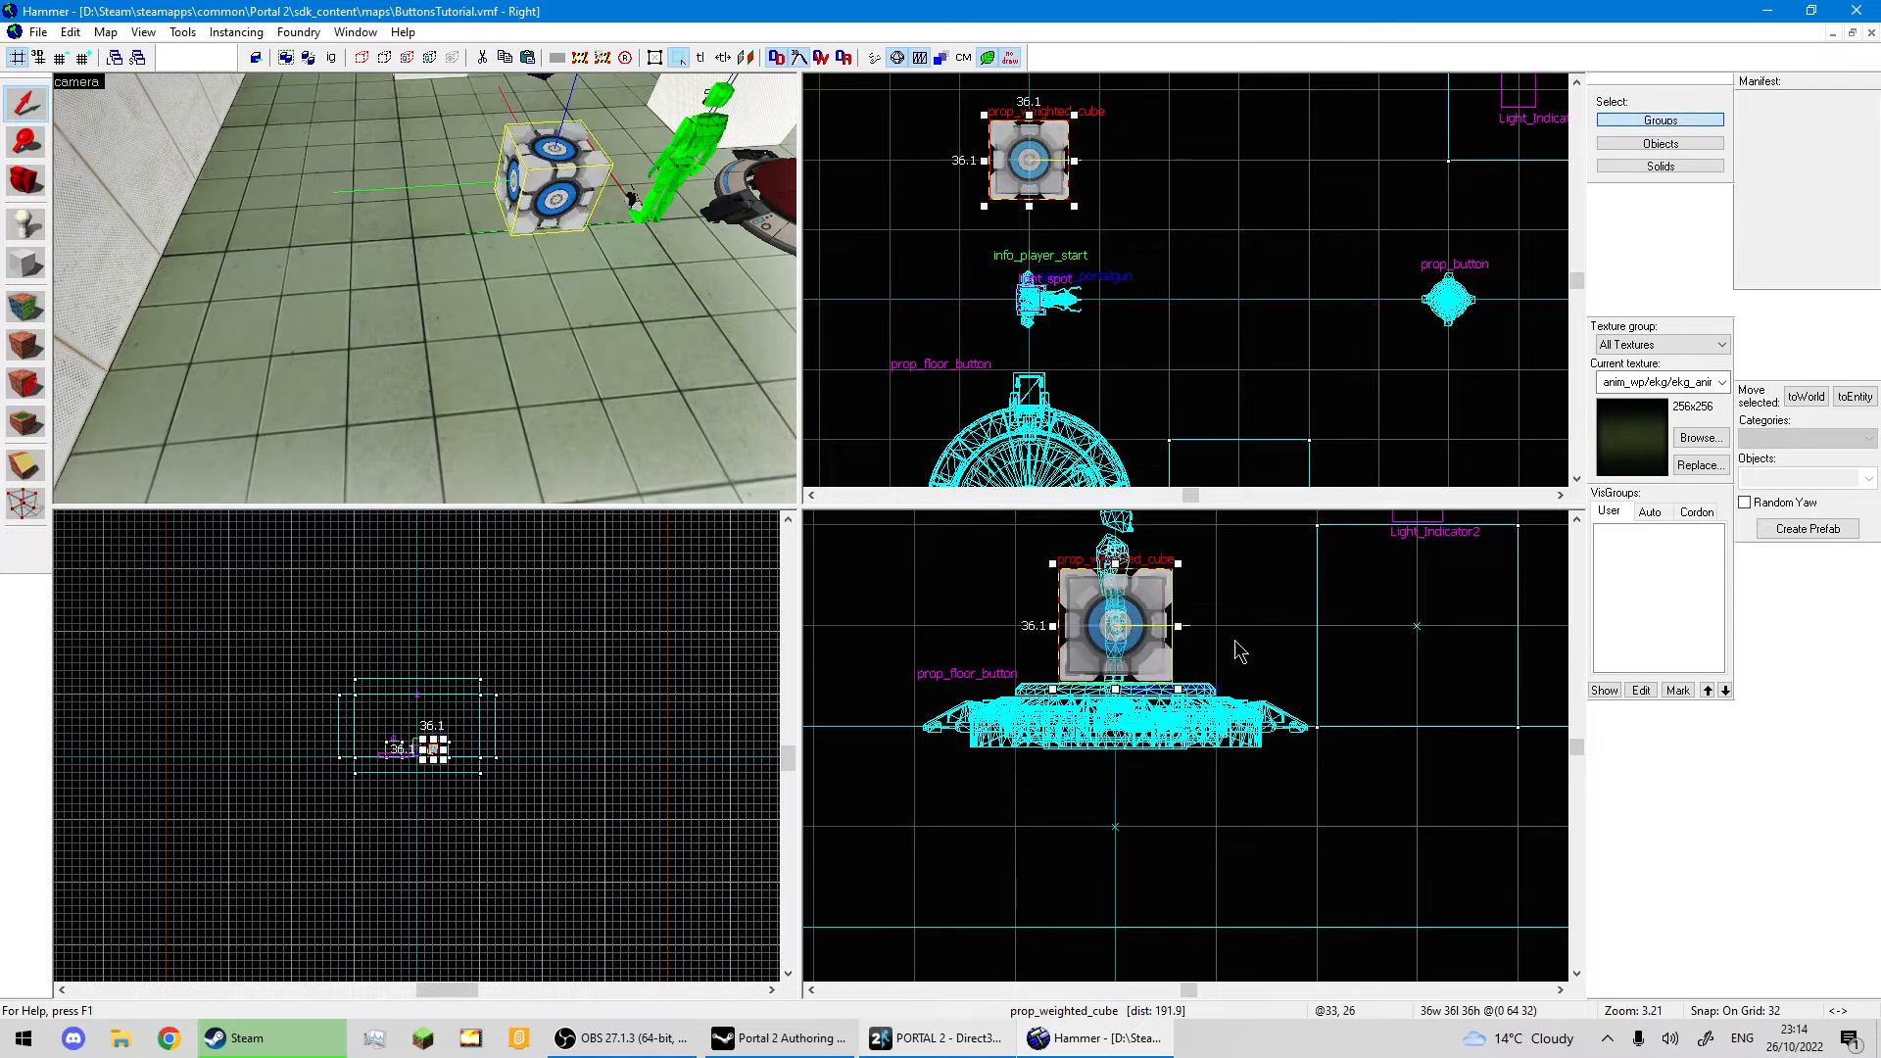
click(1239, 648)
Compile the ButtonsTutorial map and run it in Portal 2.
key(z)
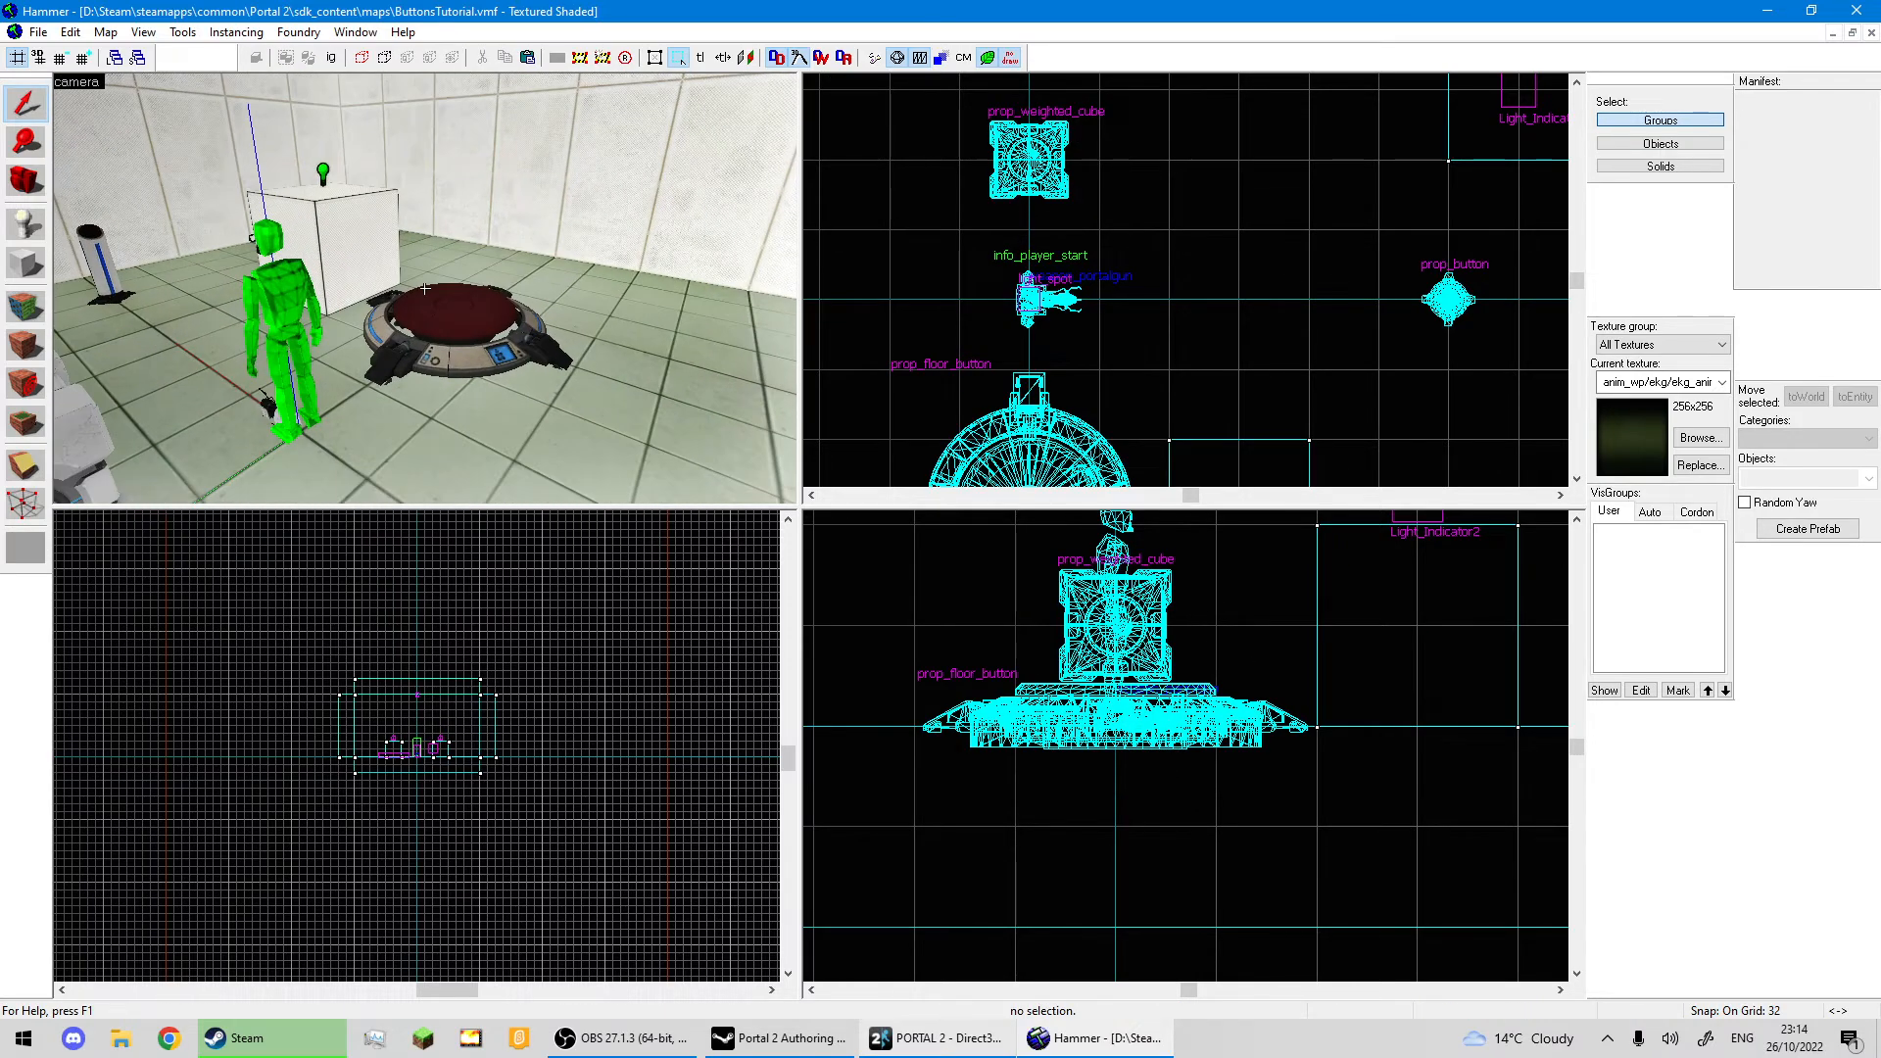
key(s)
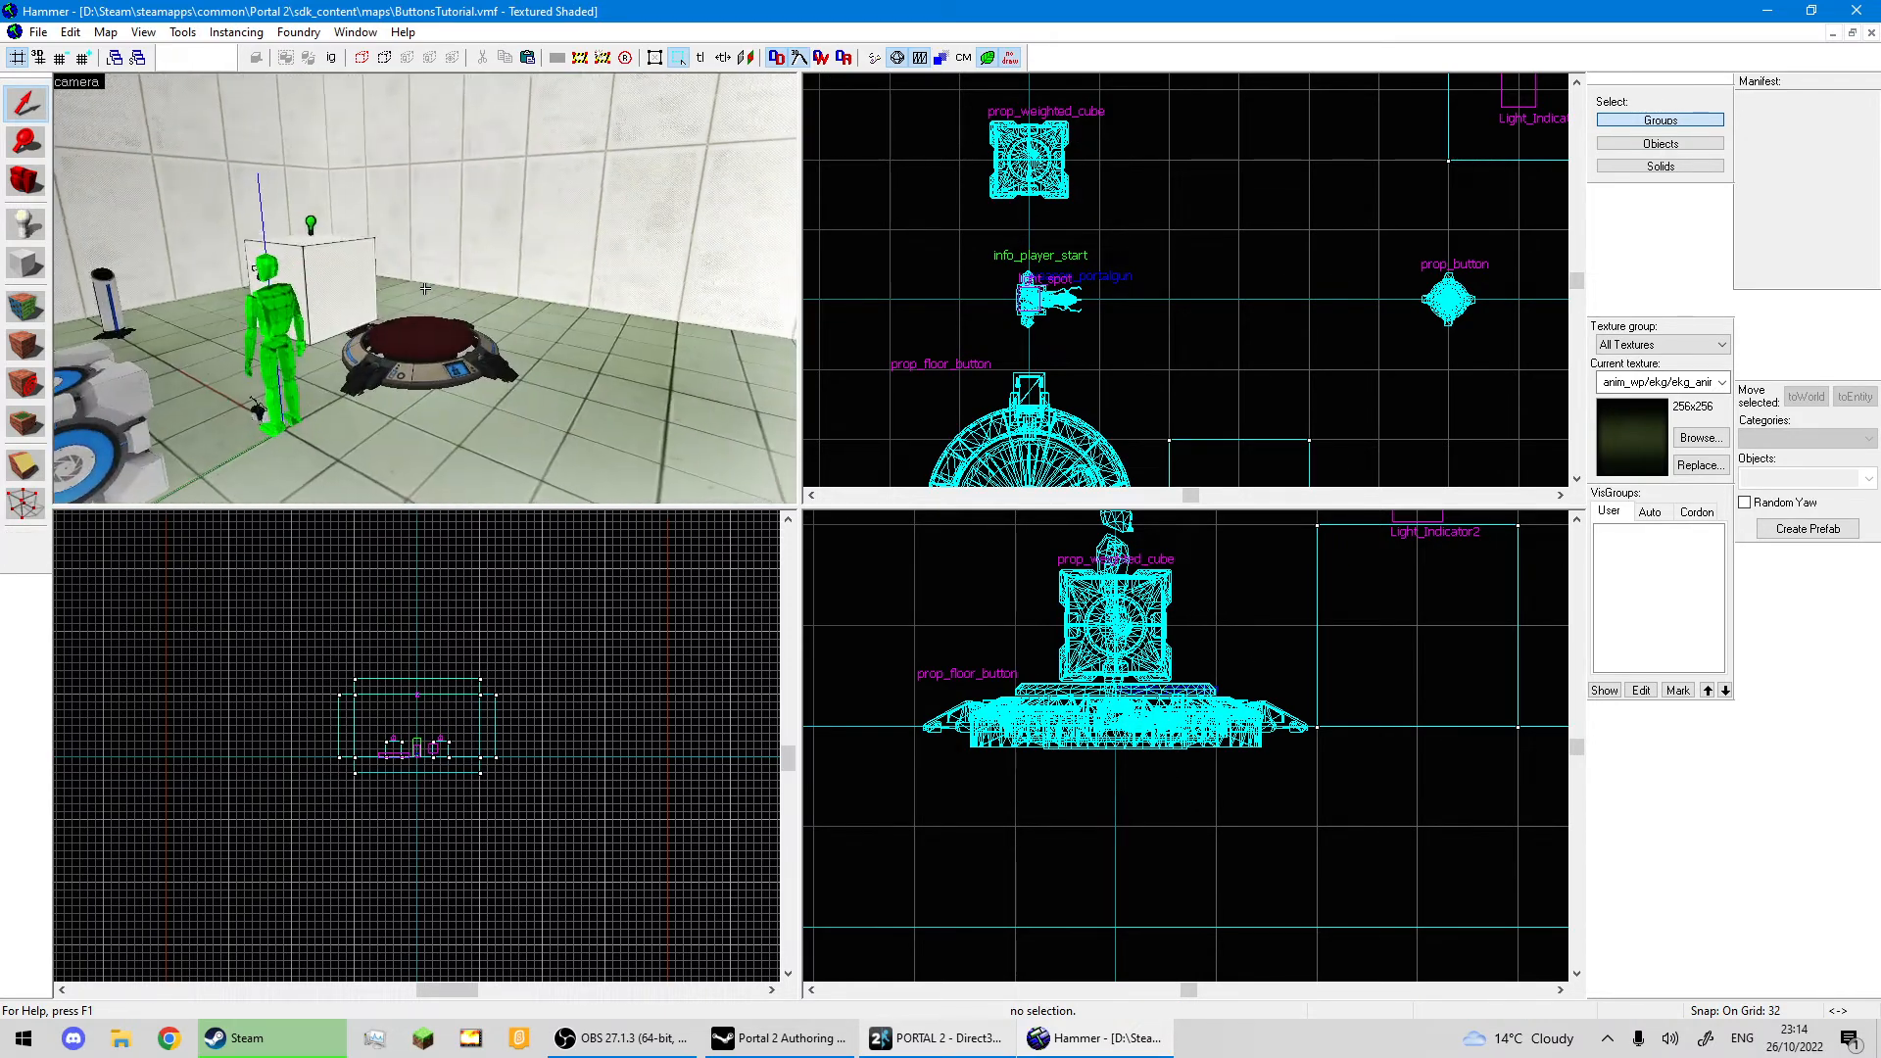
key(w)
key(s)
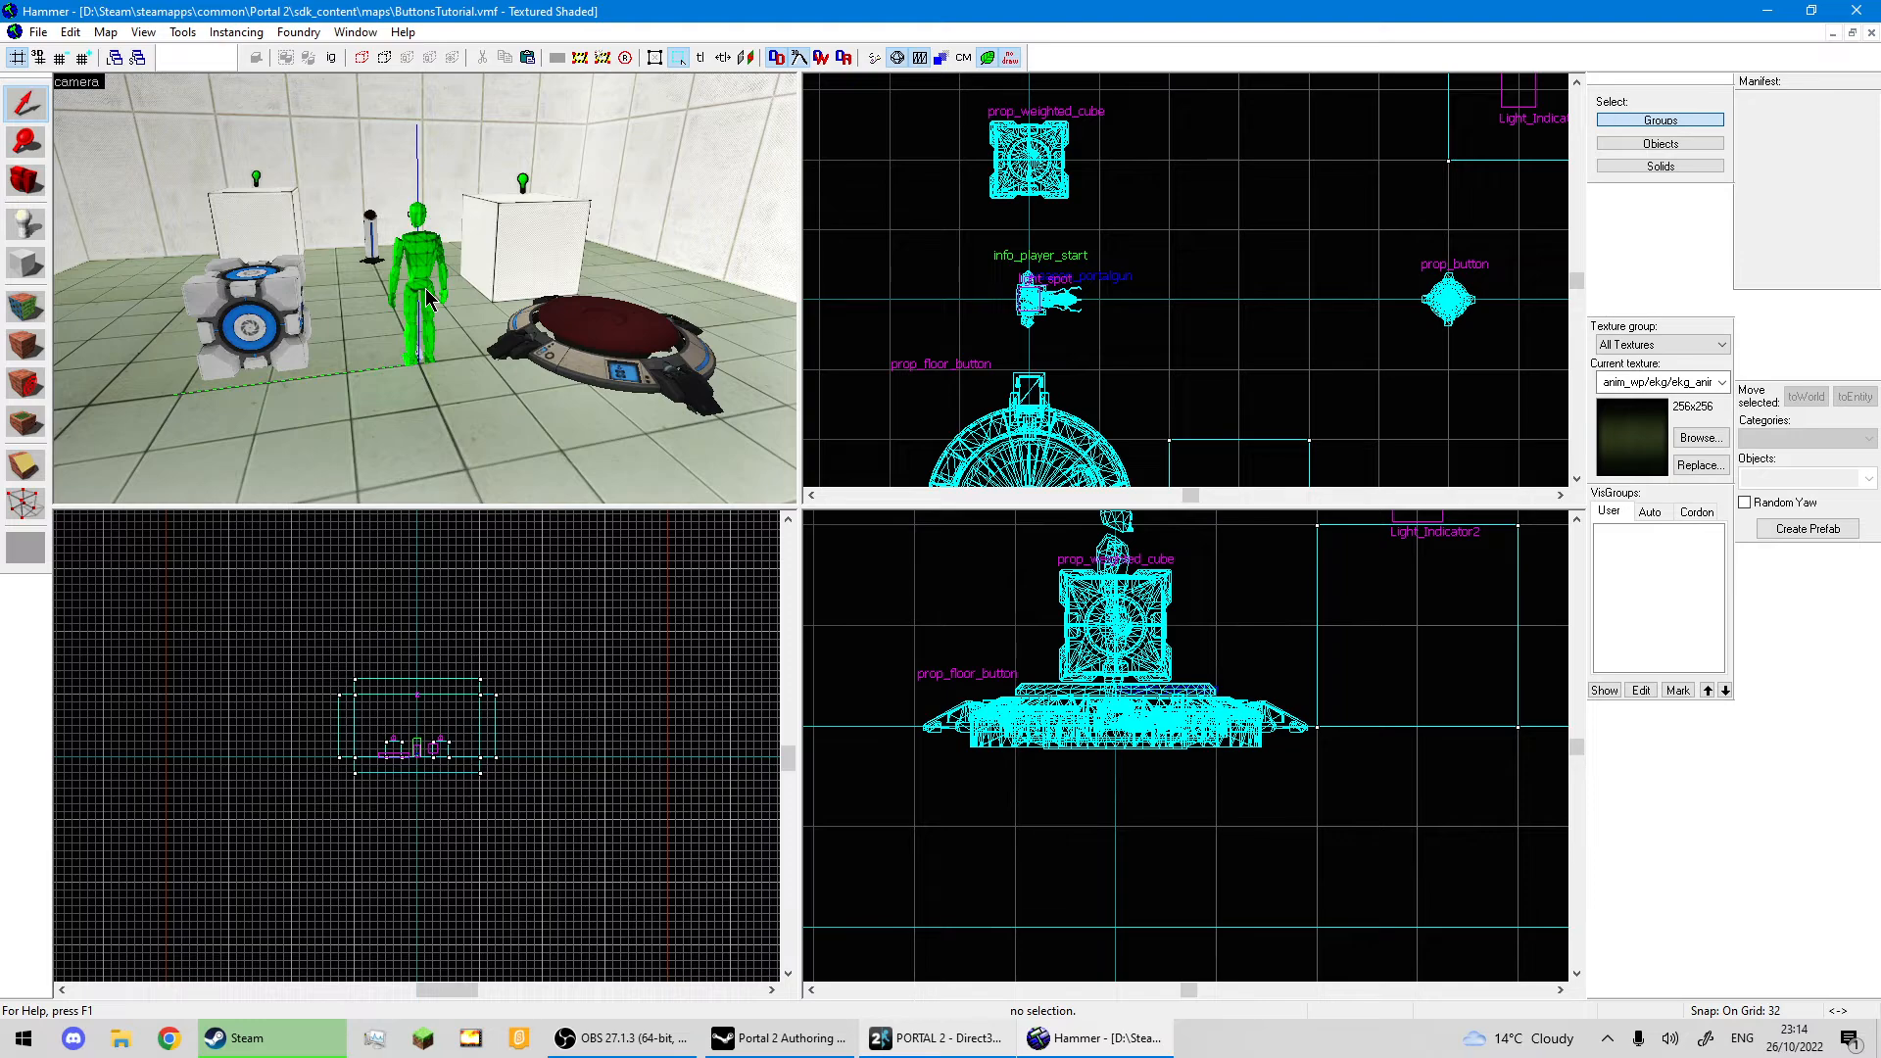
key(z)
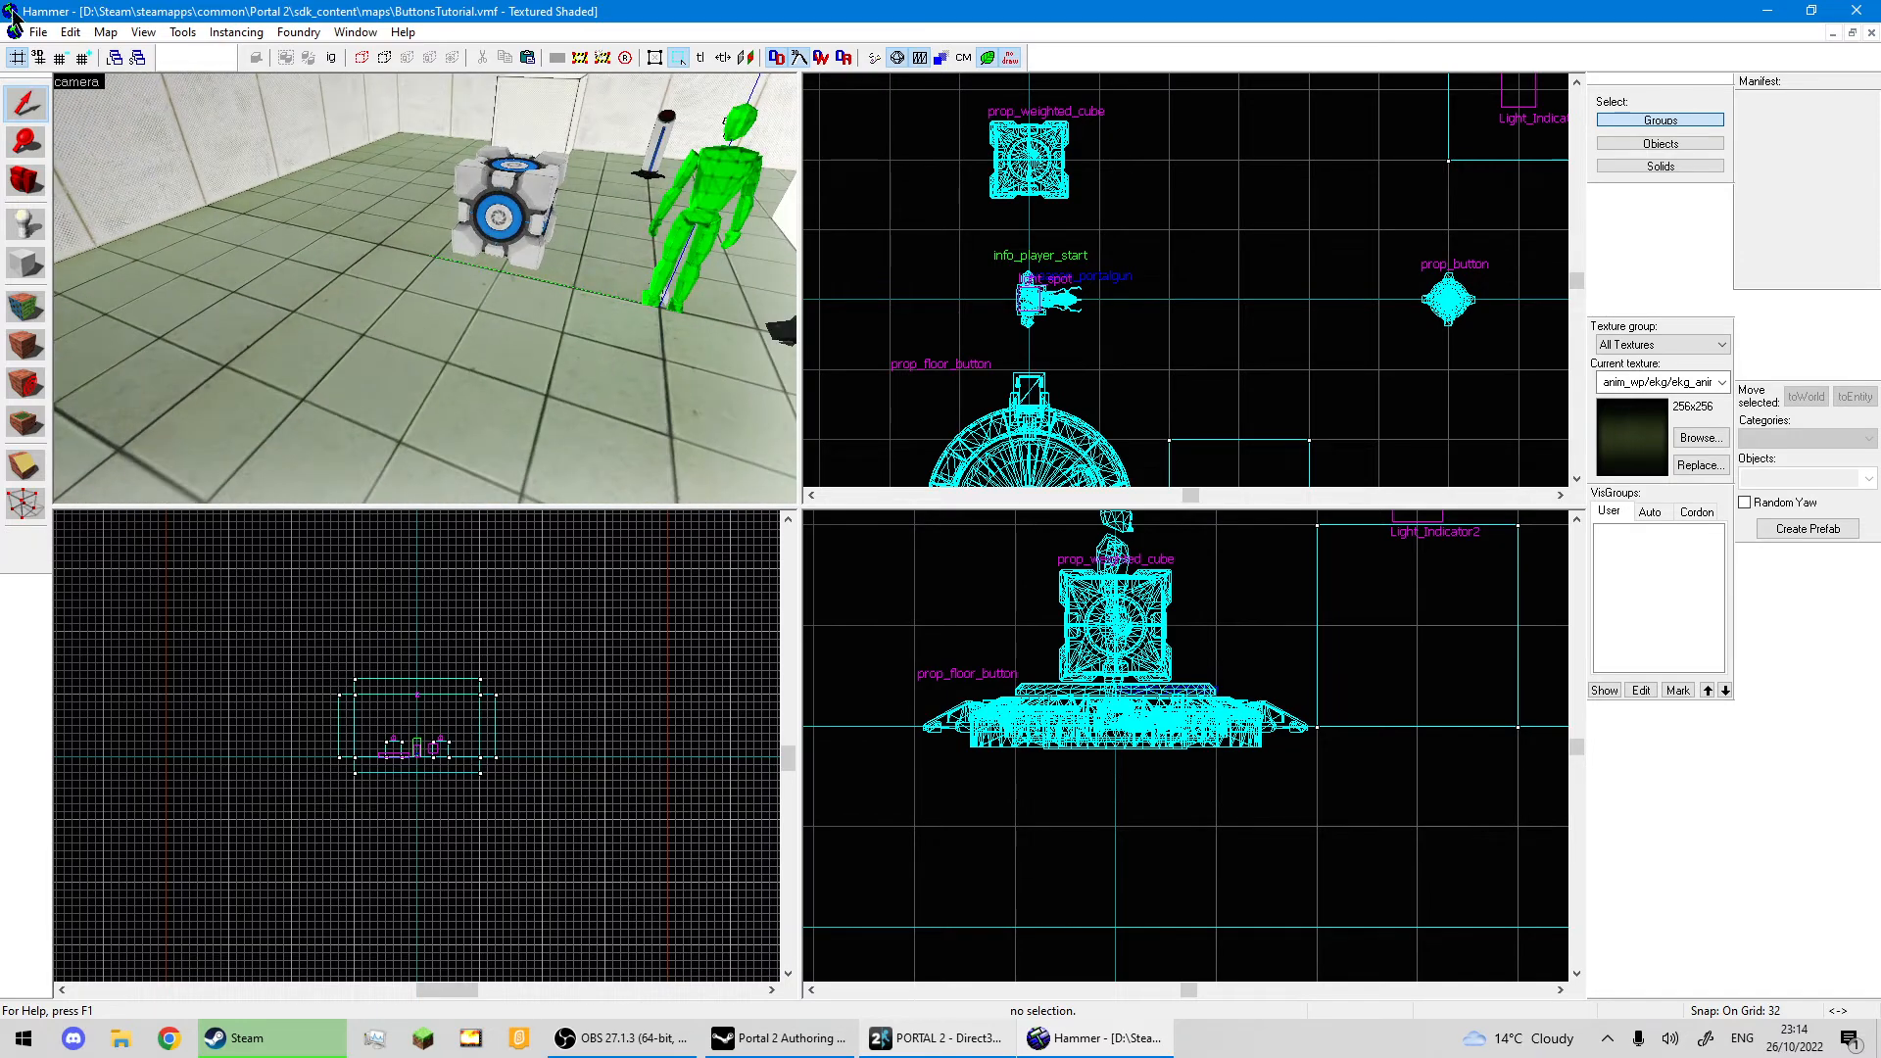
key(z)
click(38, 31)
click(88, 269)
click(959, 710)
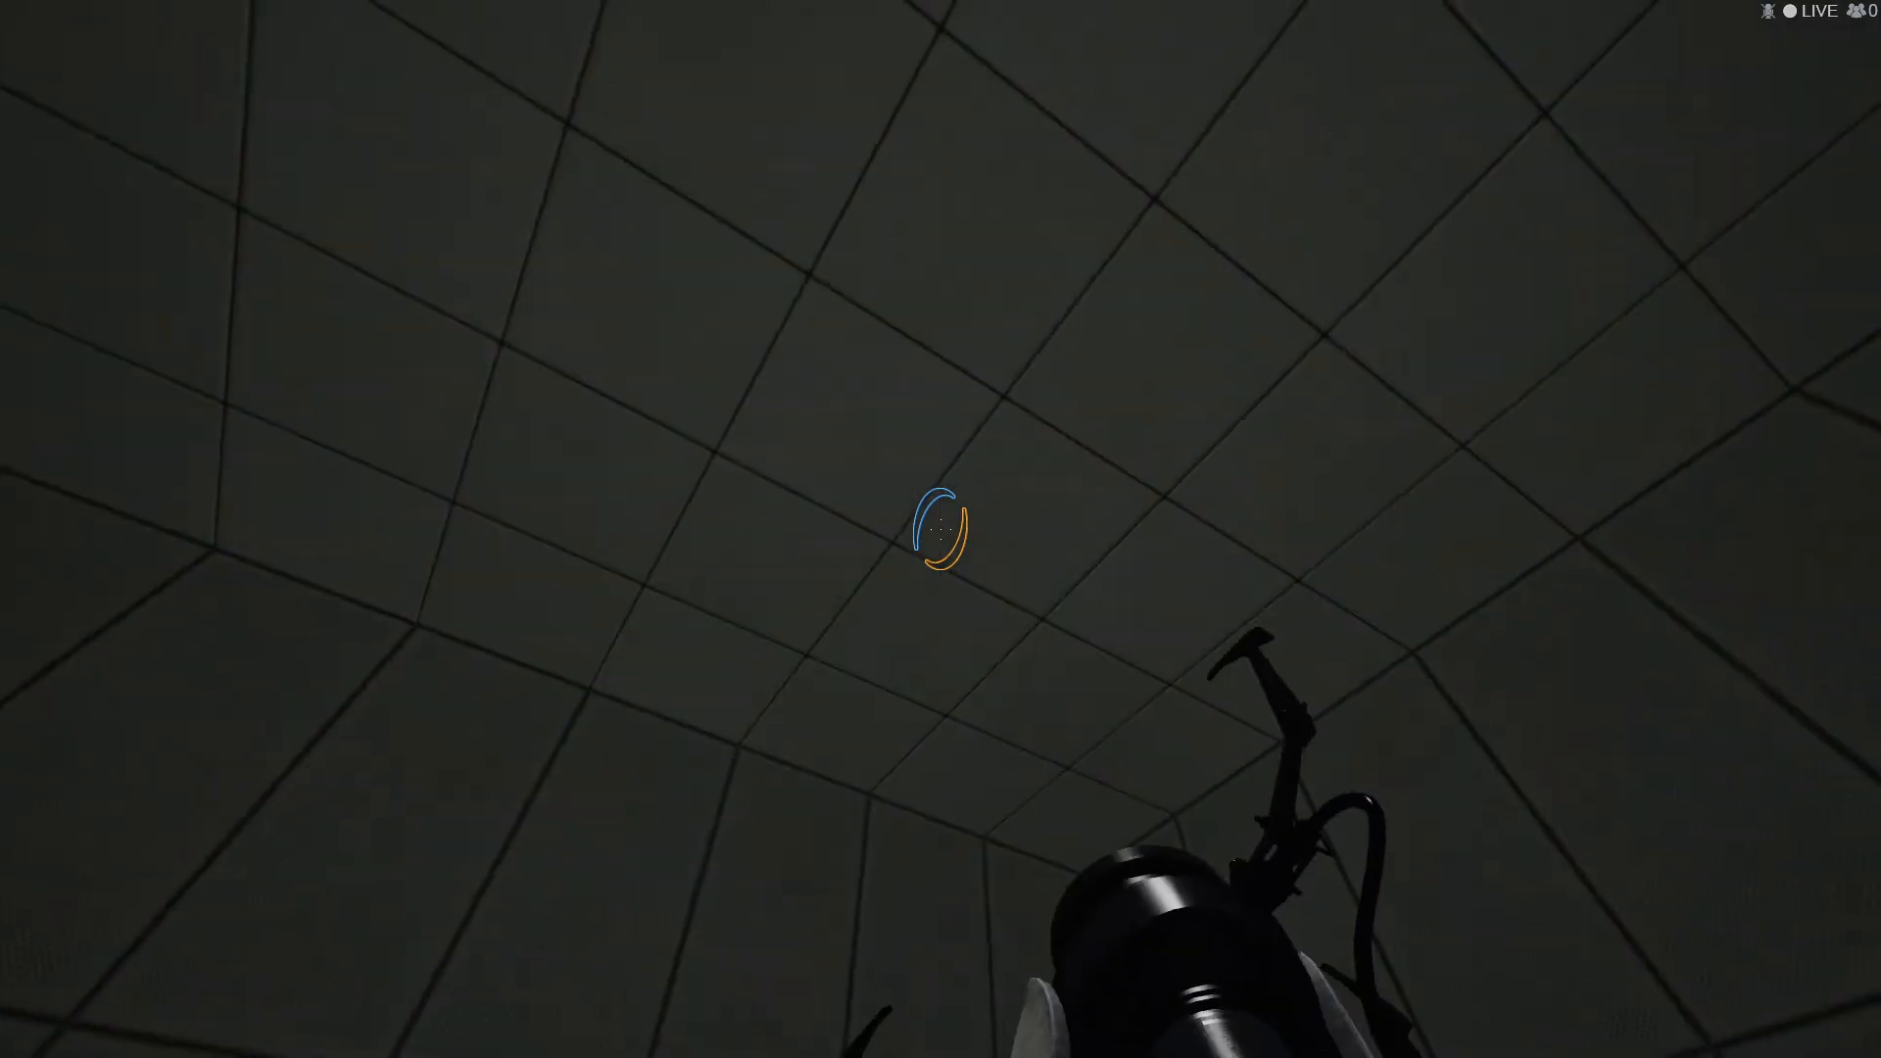
Test the floor button in the running map by standing on it and by placing the weighted cube on it.
key(w)
key(s)
key(w)
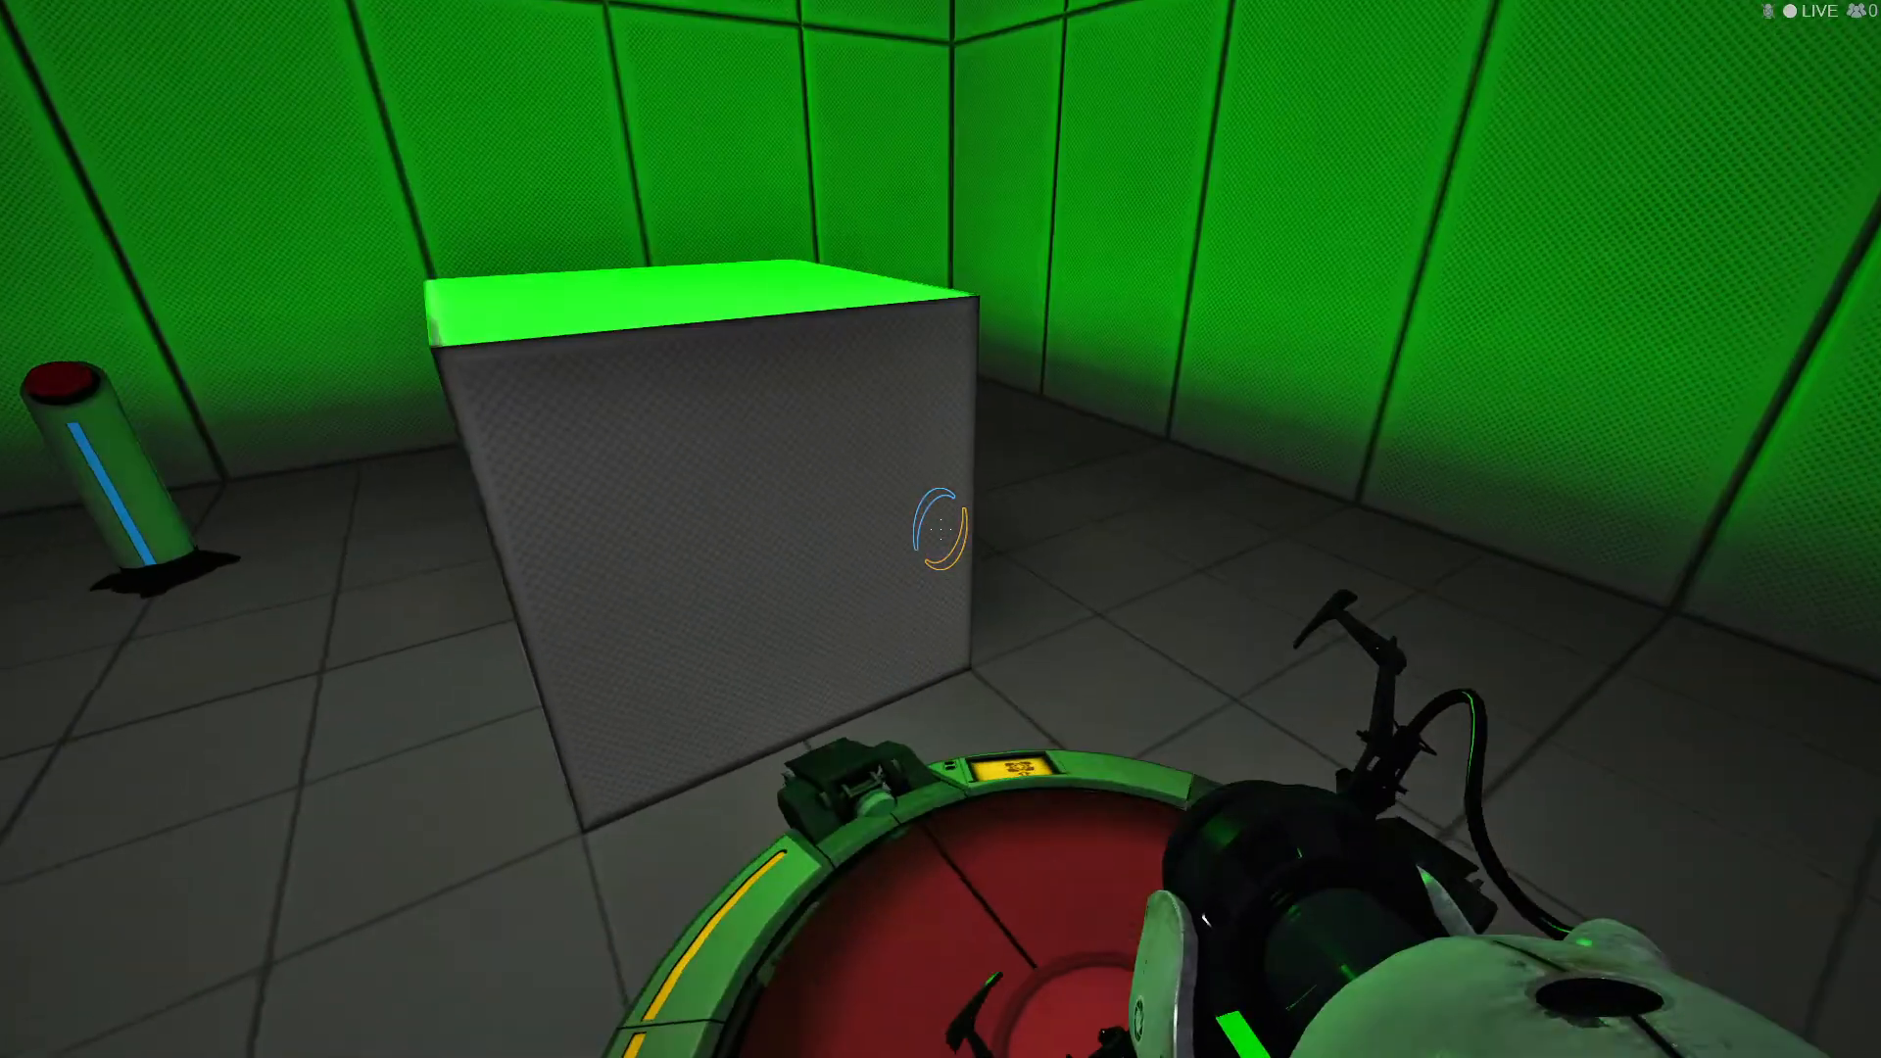
key(s)
key(e)
key(w)
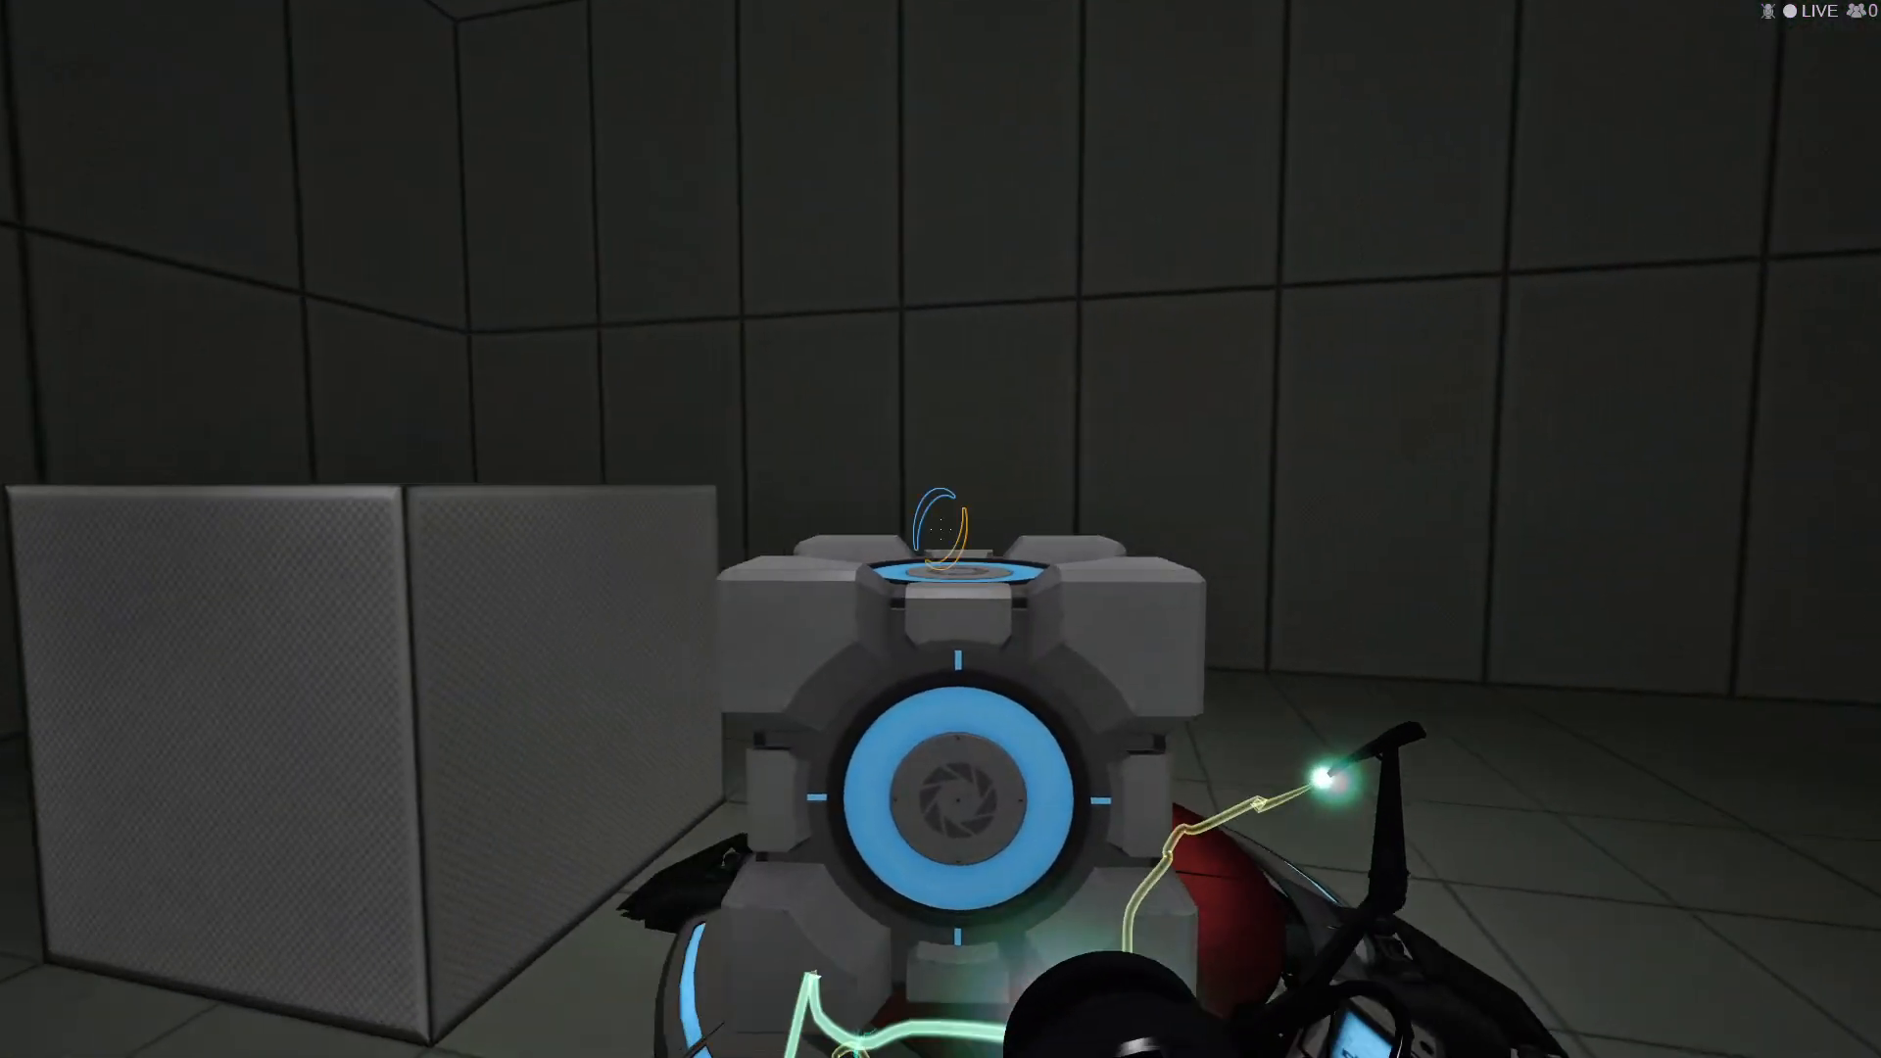
key(e)
Walk to the pedestal button, activate it and check the indicator lights from farther back.
key(a)
key(w)
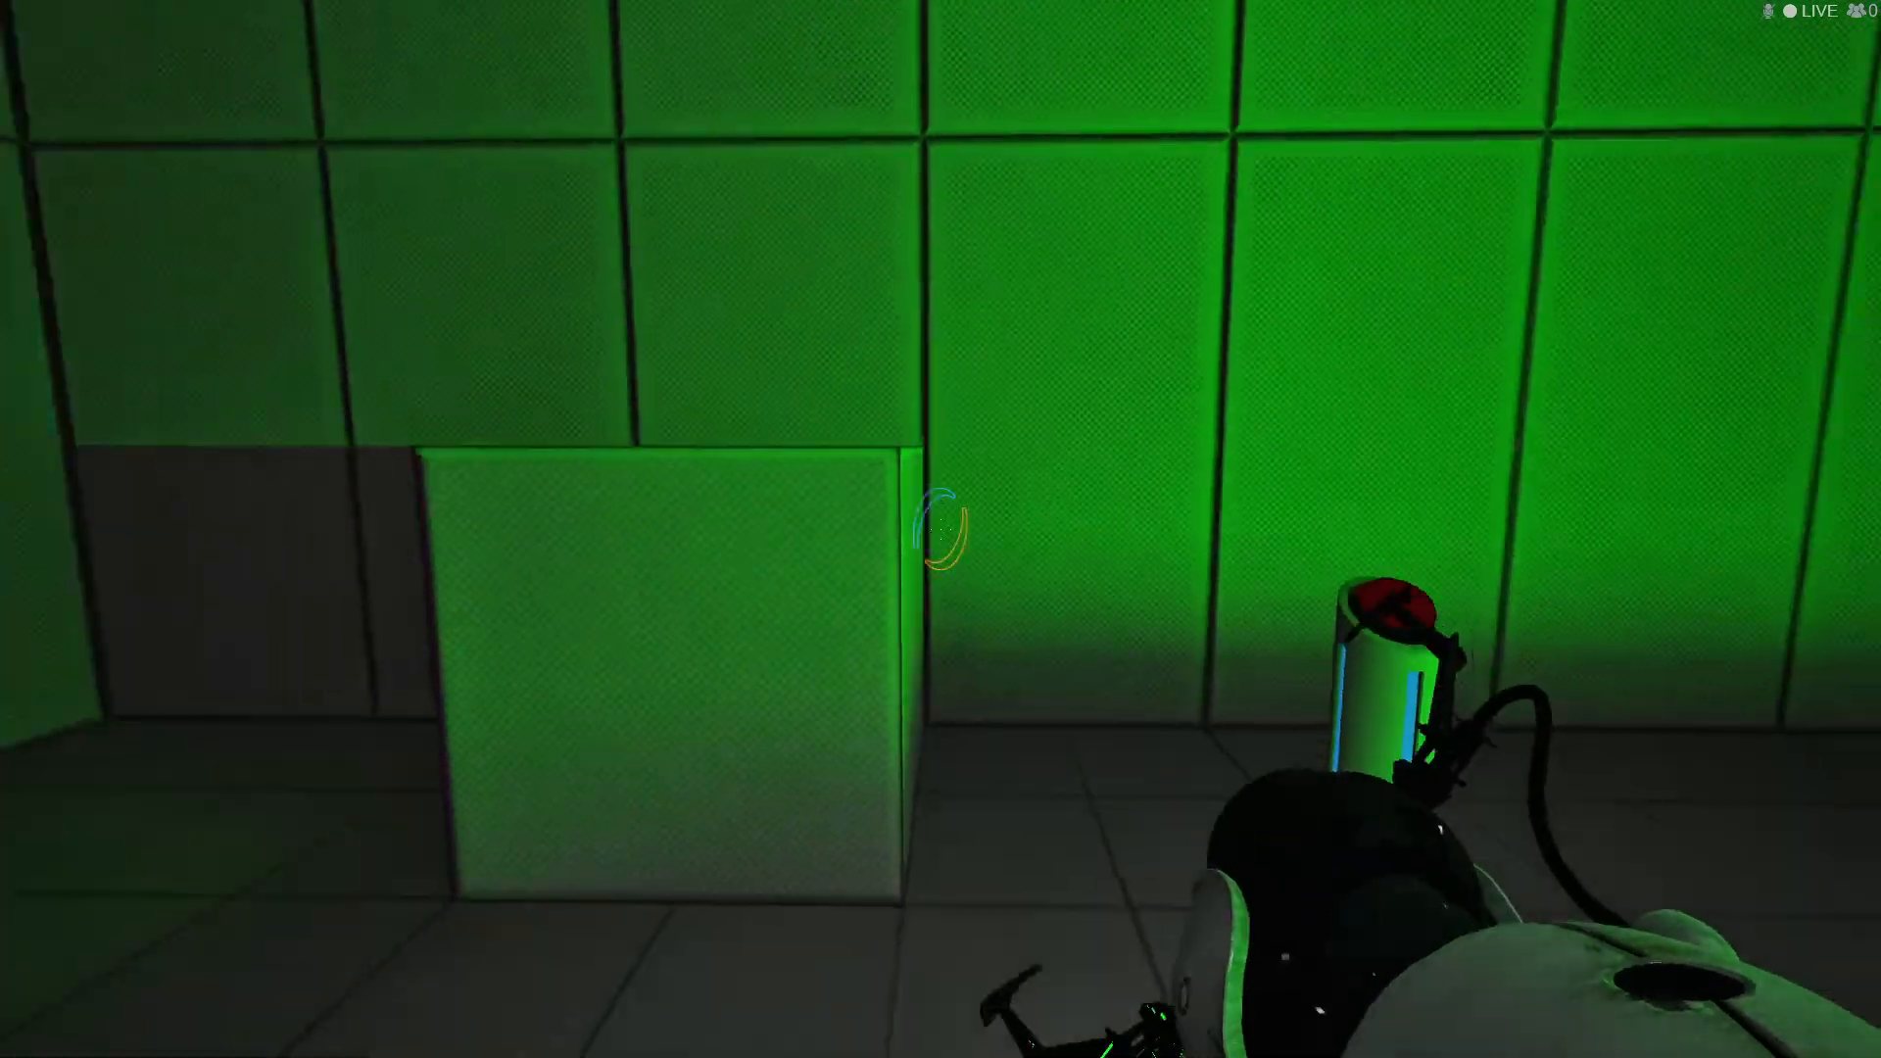
key(e)
key(s)
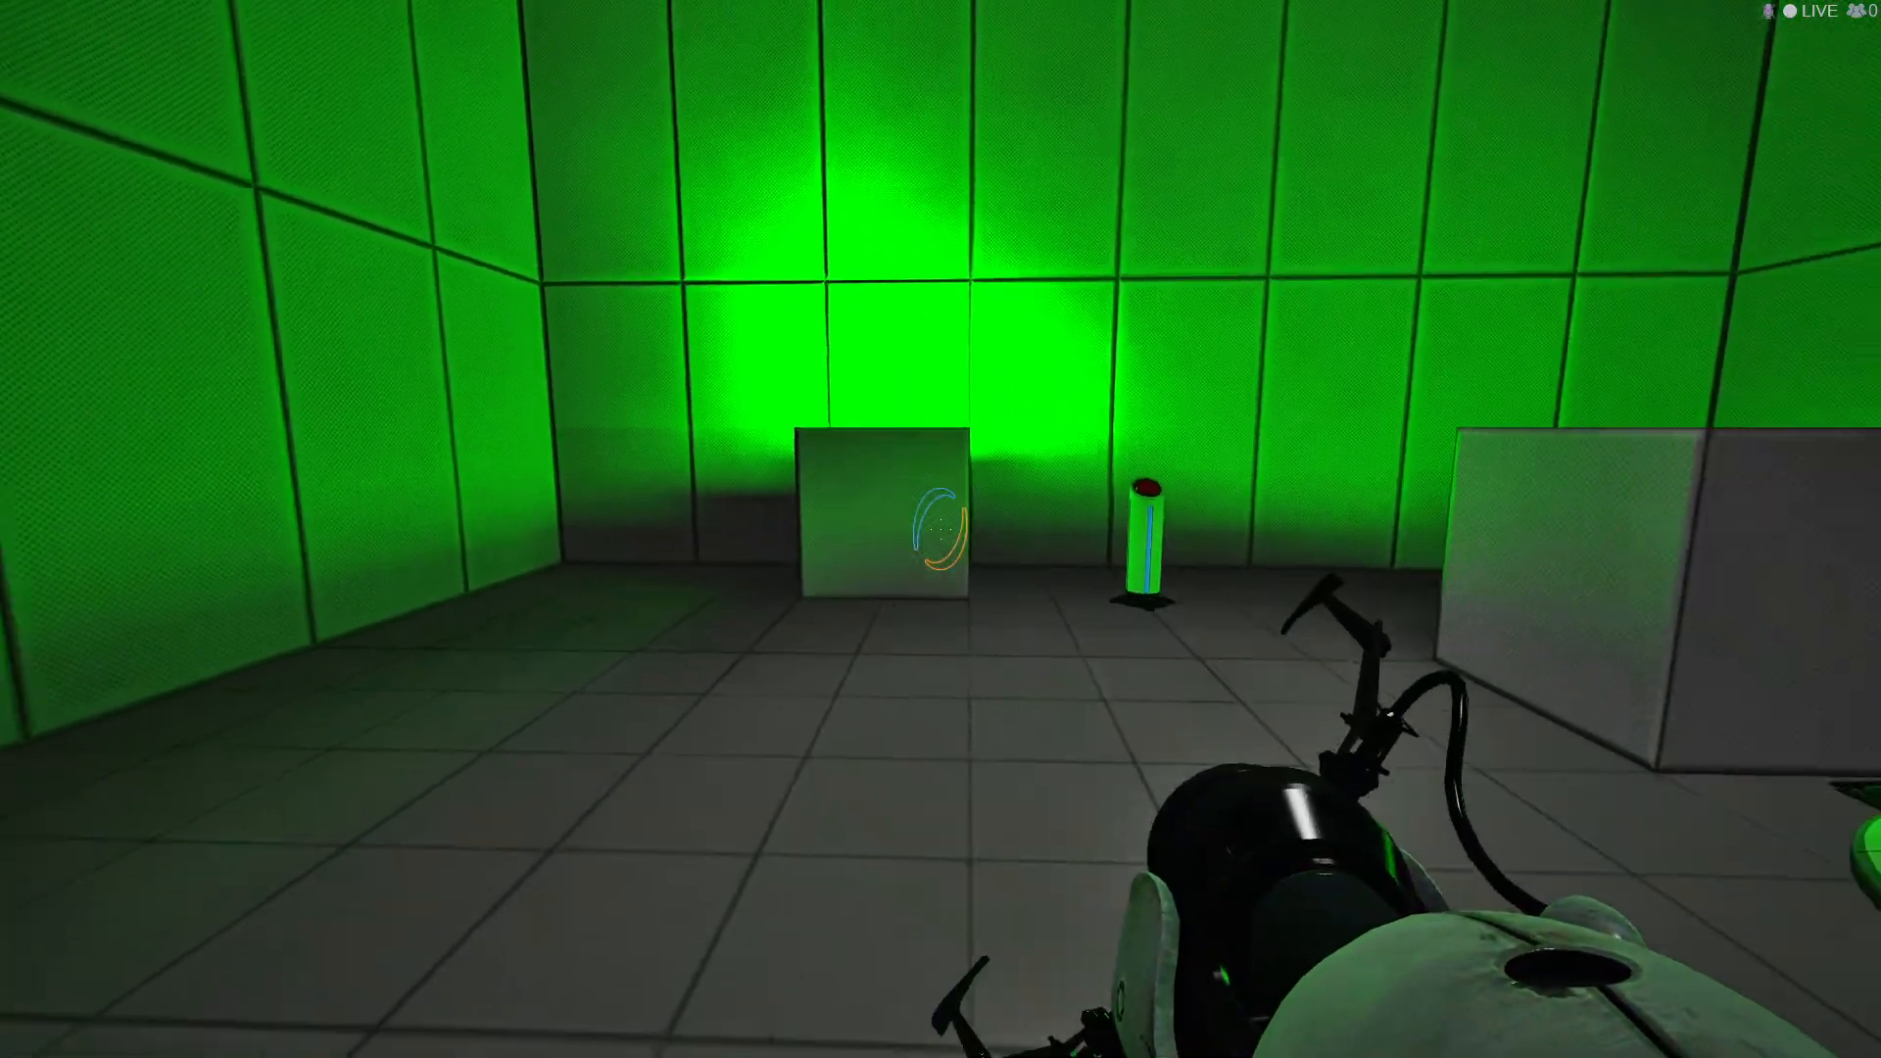
Lift the weighted cube off the floor button, carry it away and set it on the floor to test the light.
key(e)
key(s)
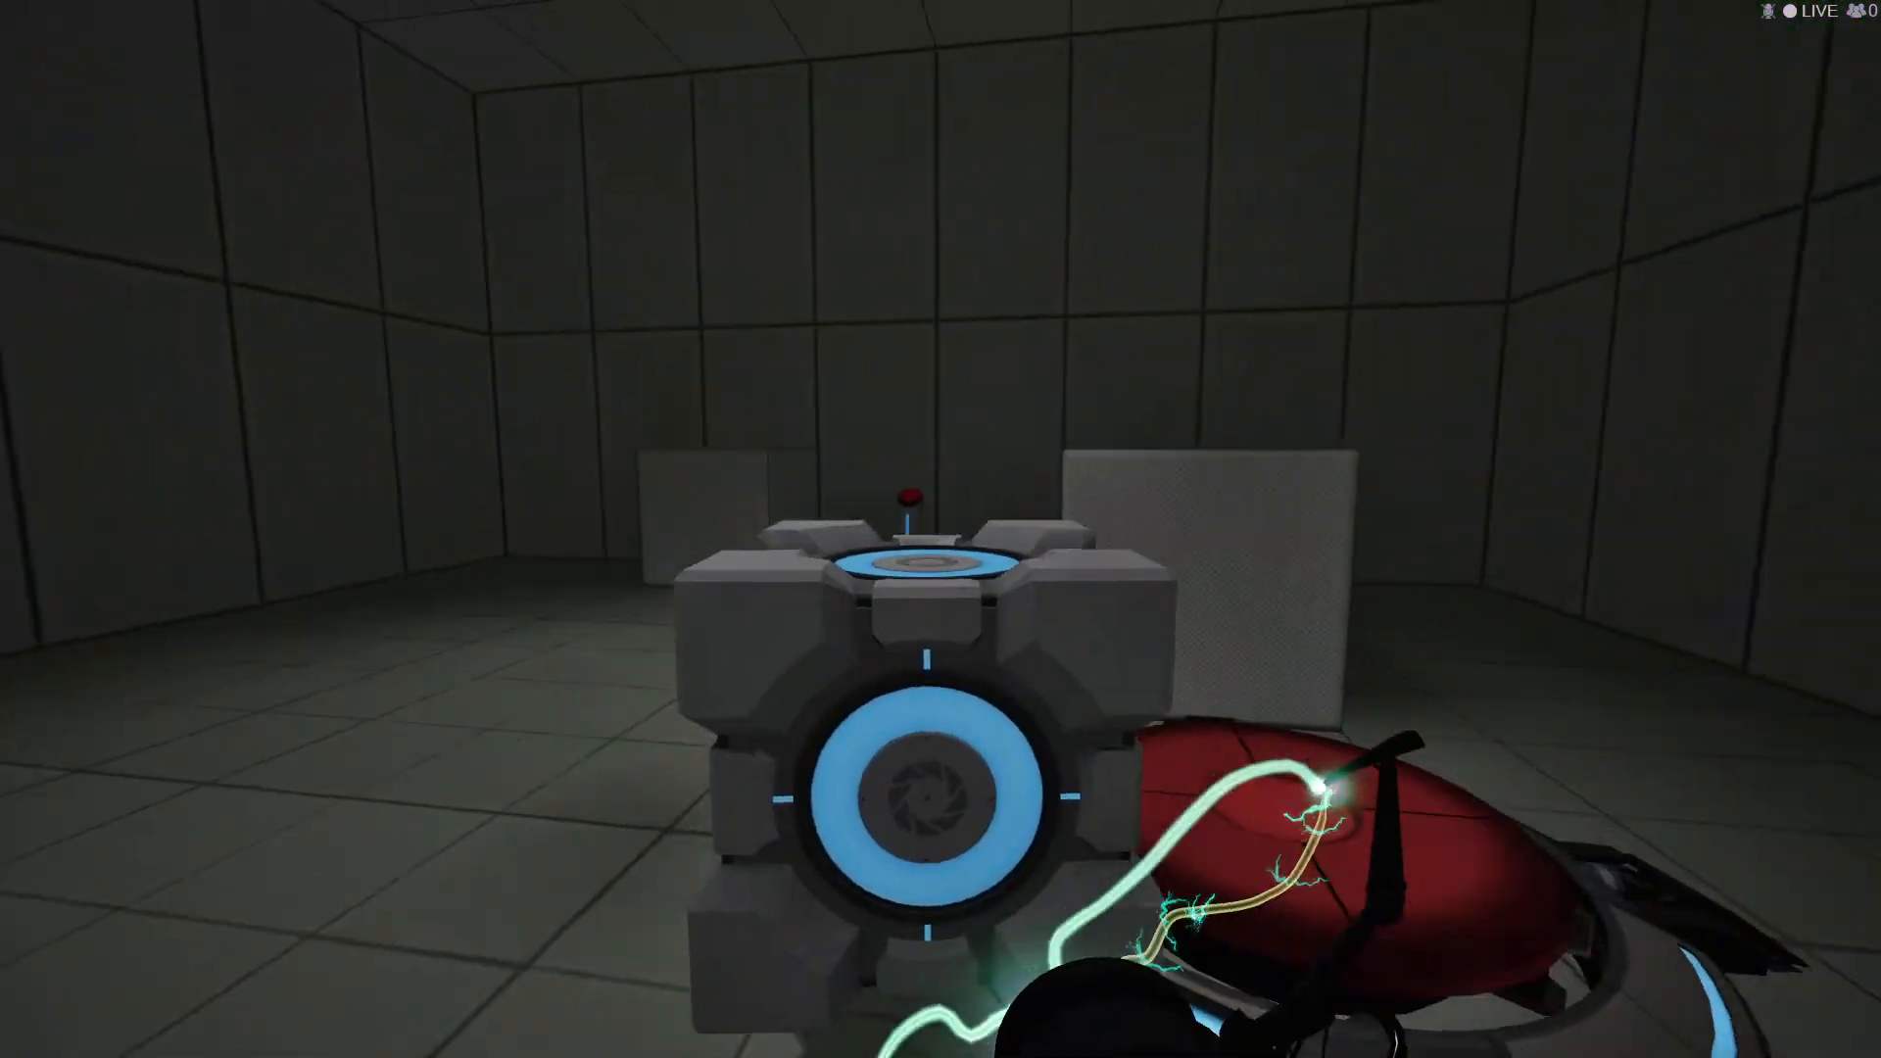
key(e)
key(e)
key(s)
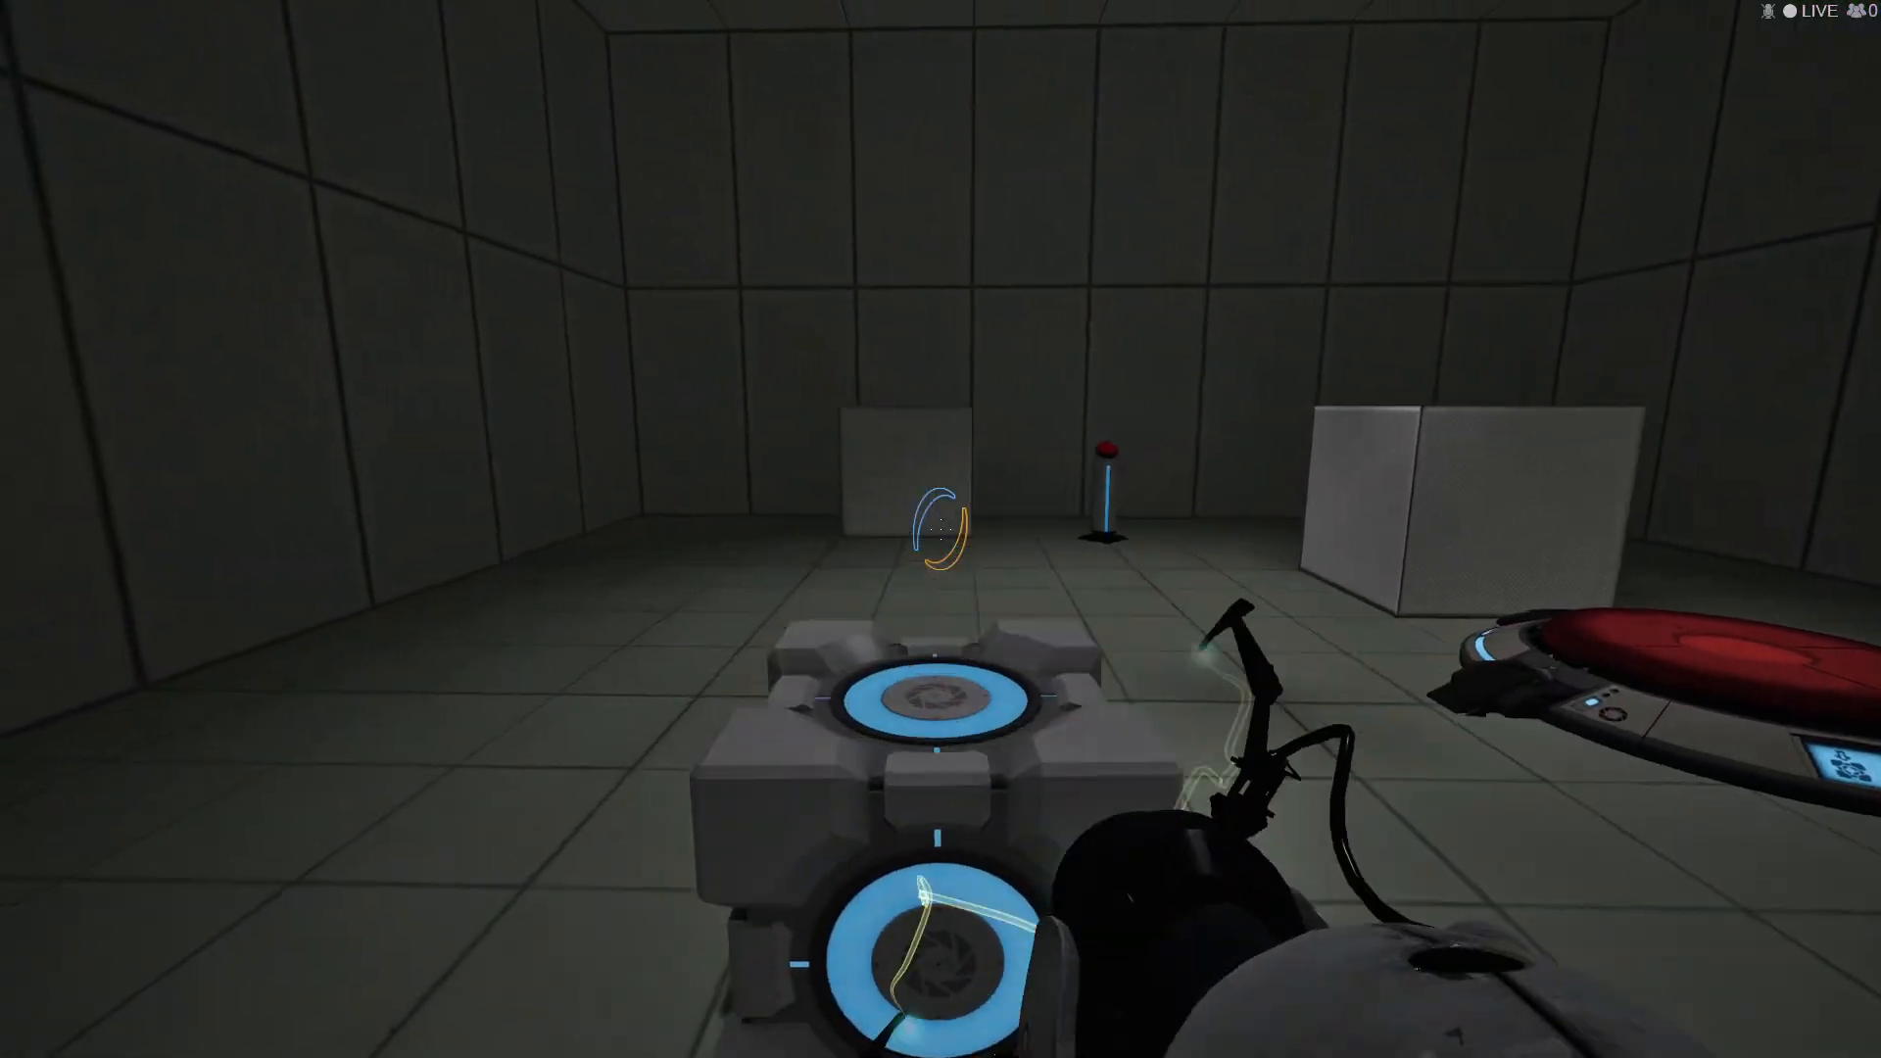
key(e)
Put the weighted cube back on the floor button, check the light, and switch back to Hammer.
key(w)
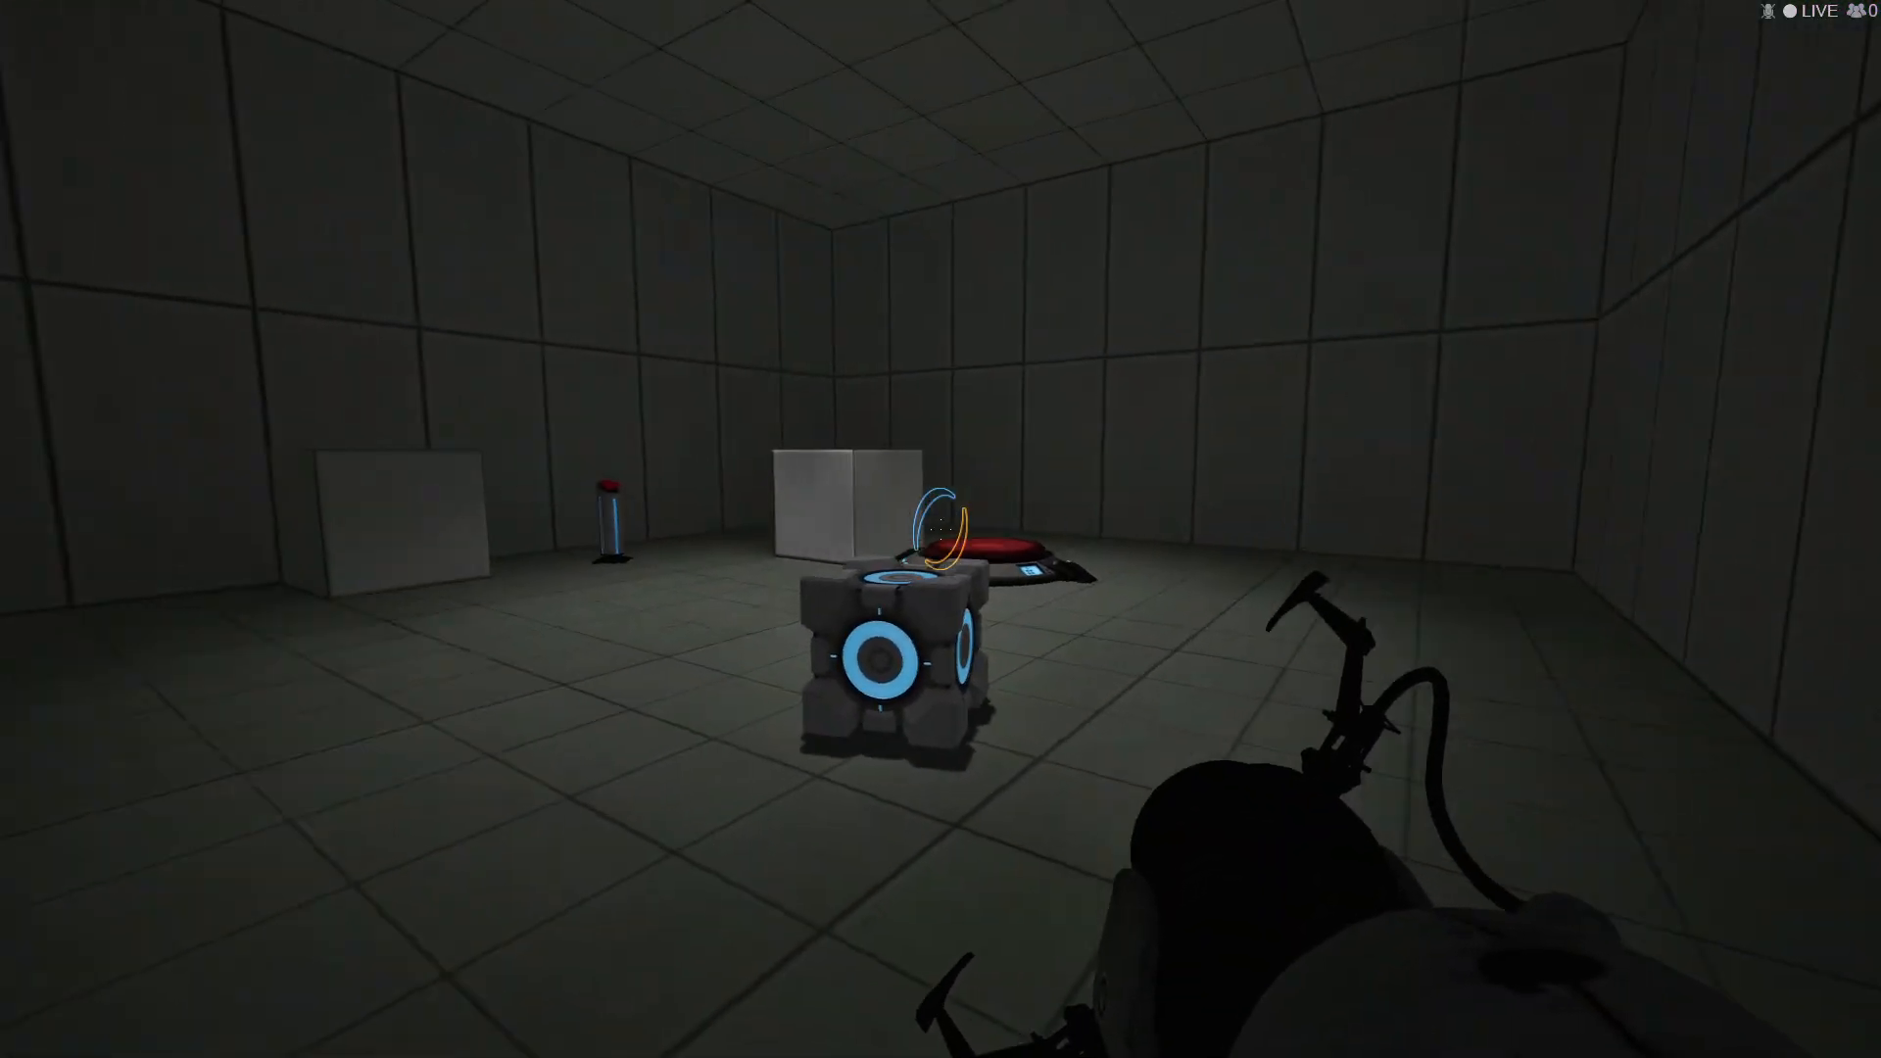
key(e)
key(e)
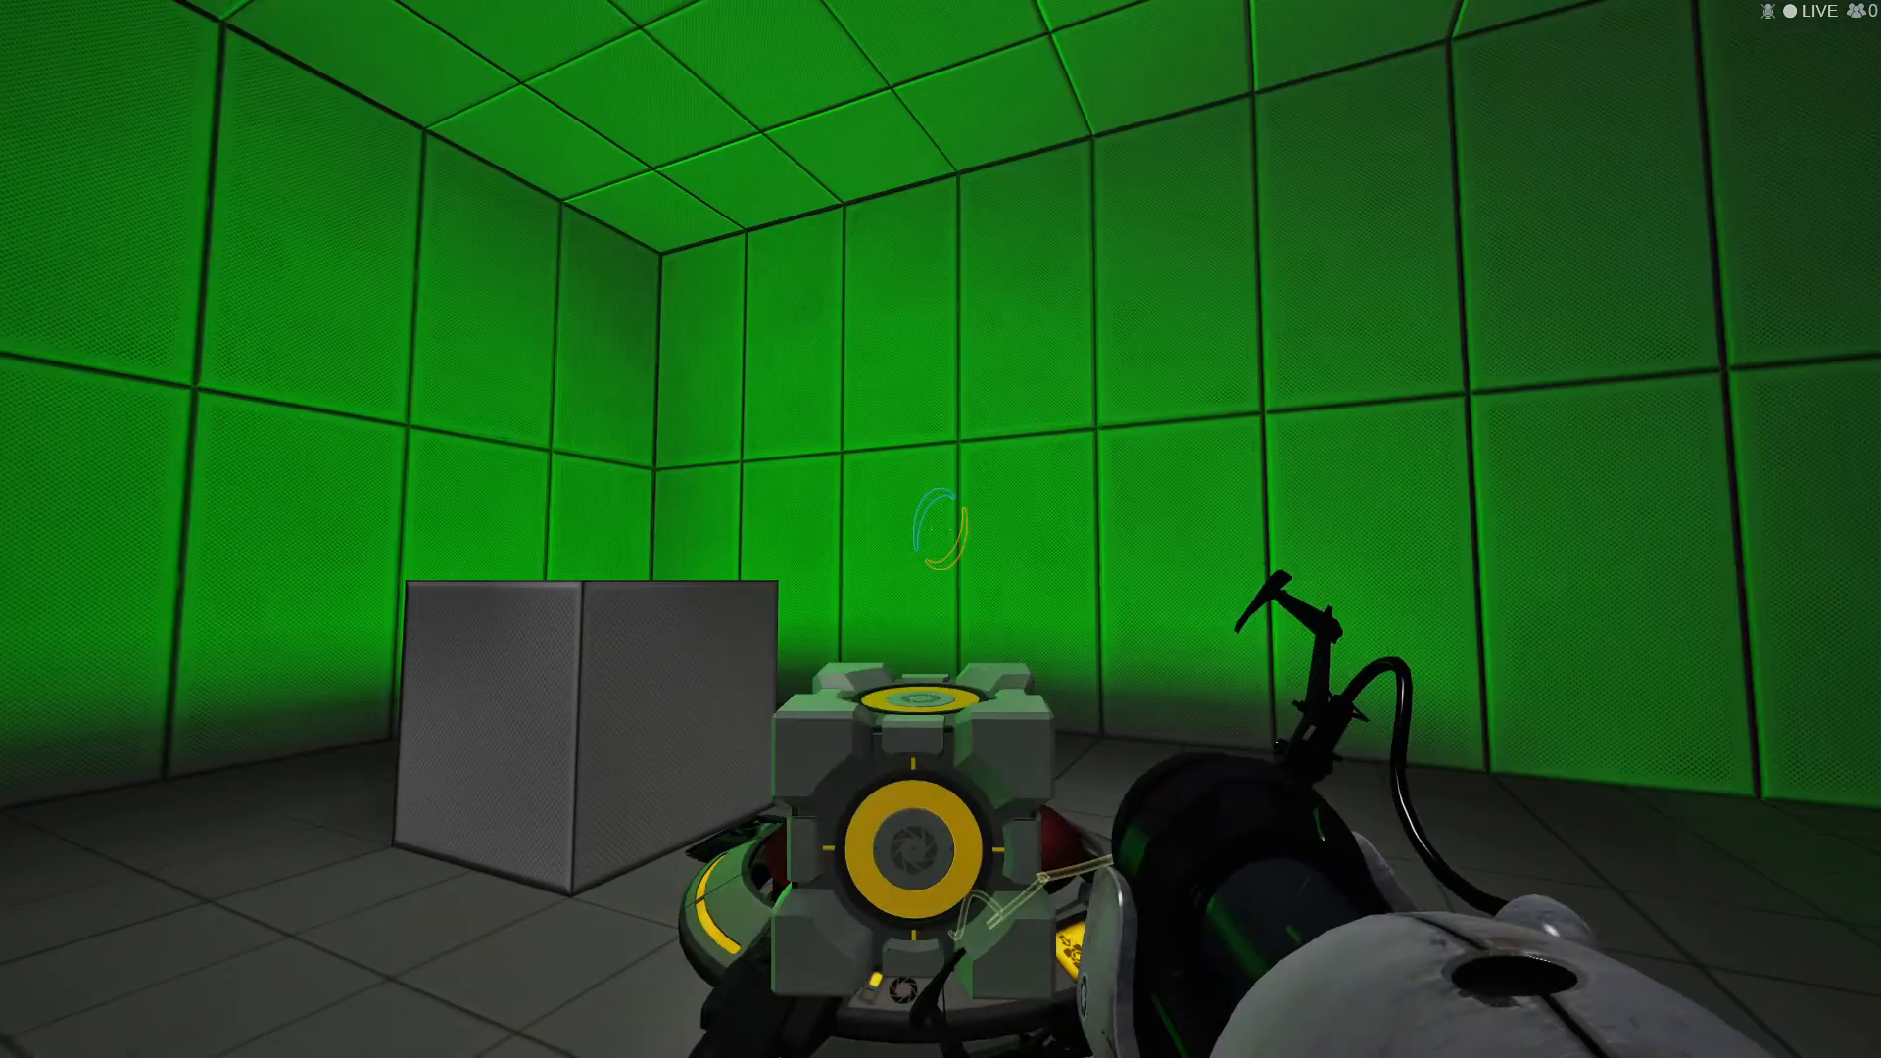
key(s)
key(alt+Tab)
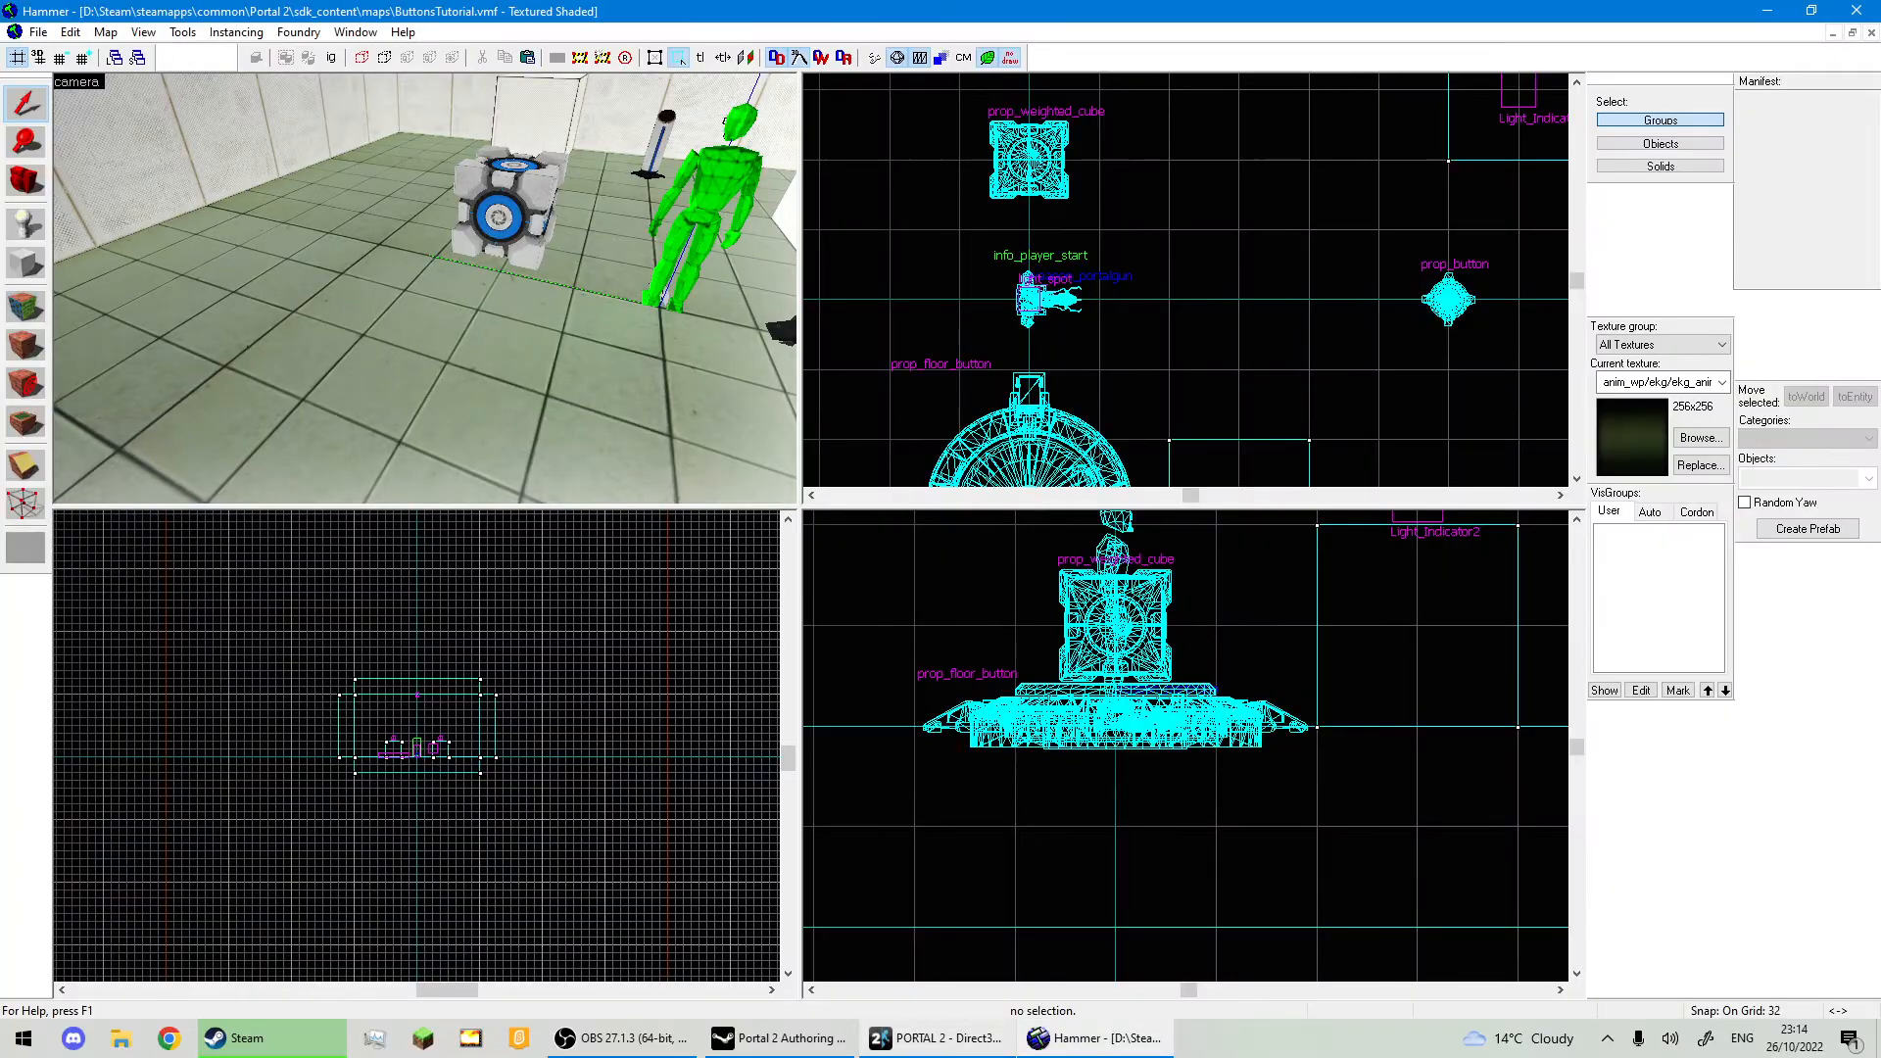
Change the camera view's display mode to 3D Lightmap Grid.
key(a)
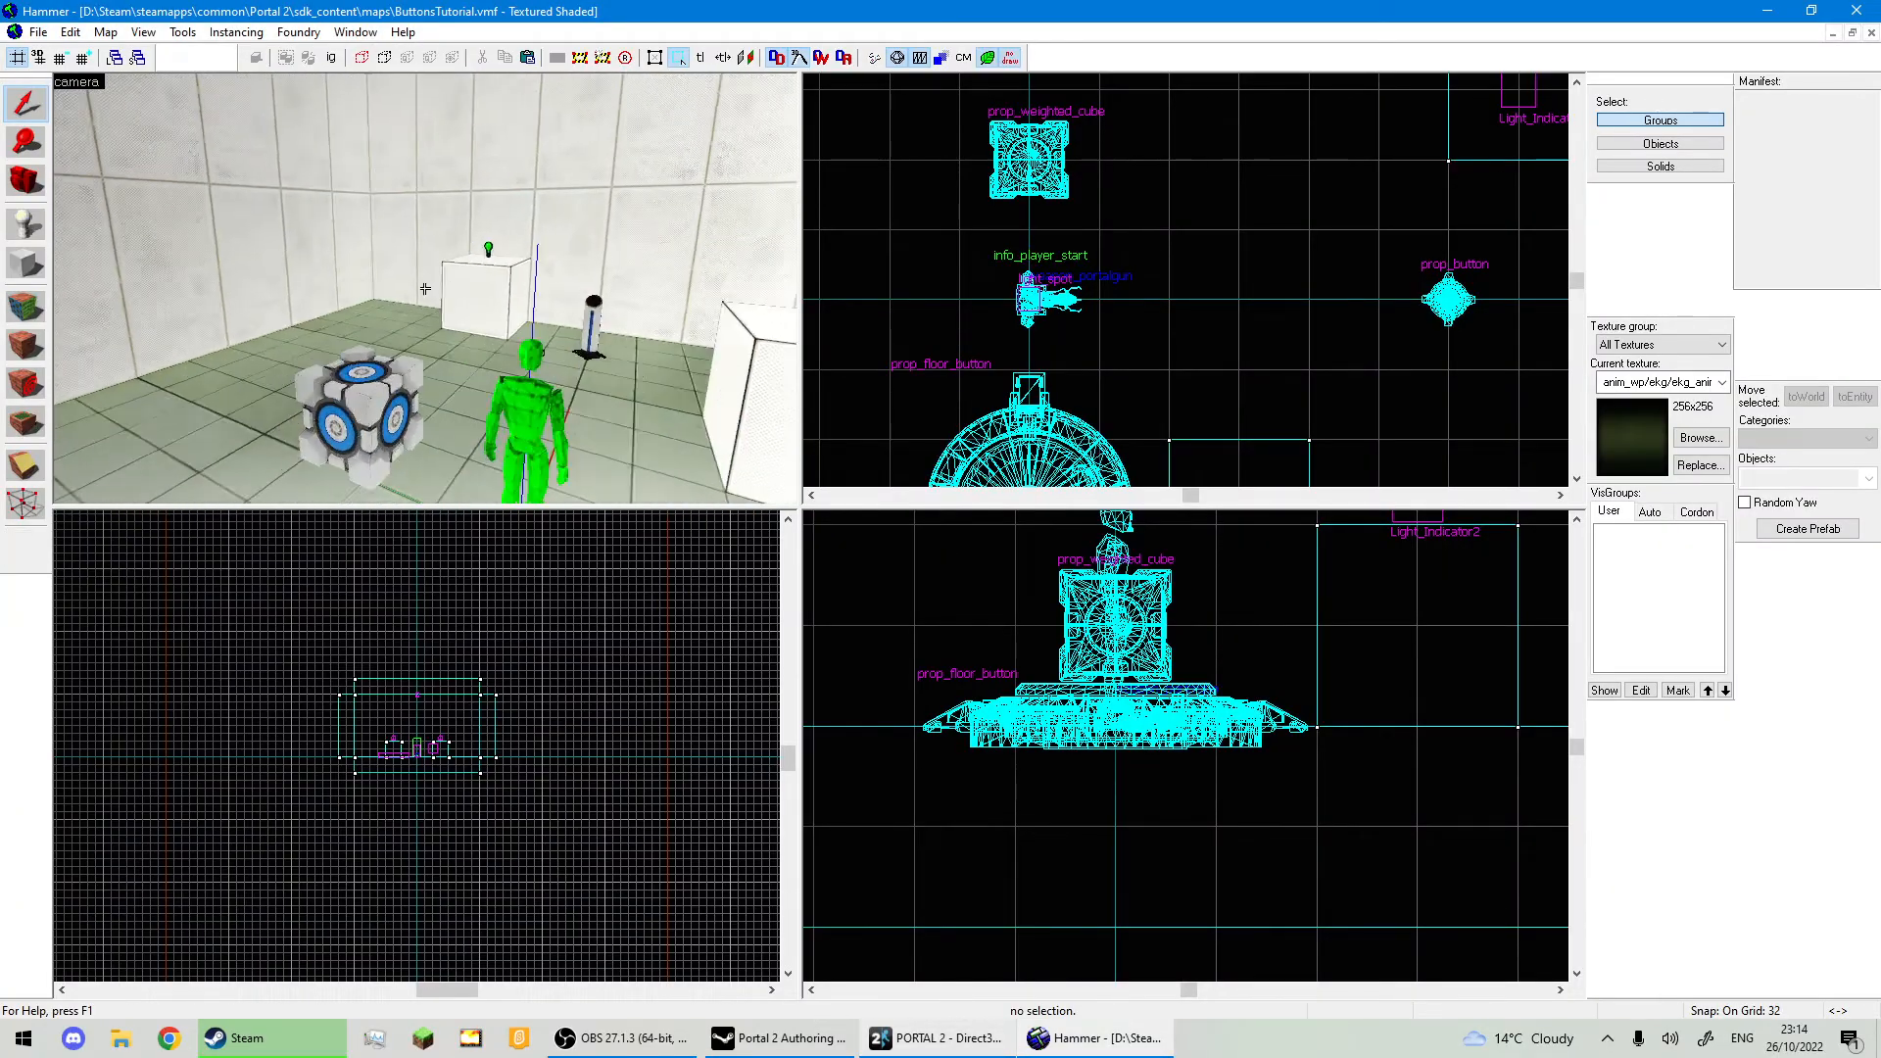
key(s)
key(z)
click(102, 33)
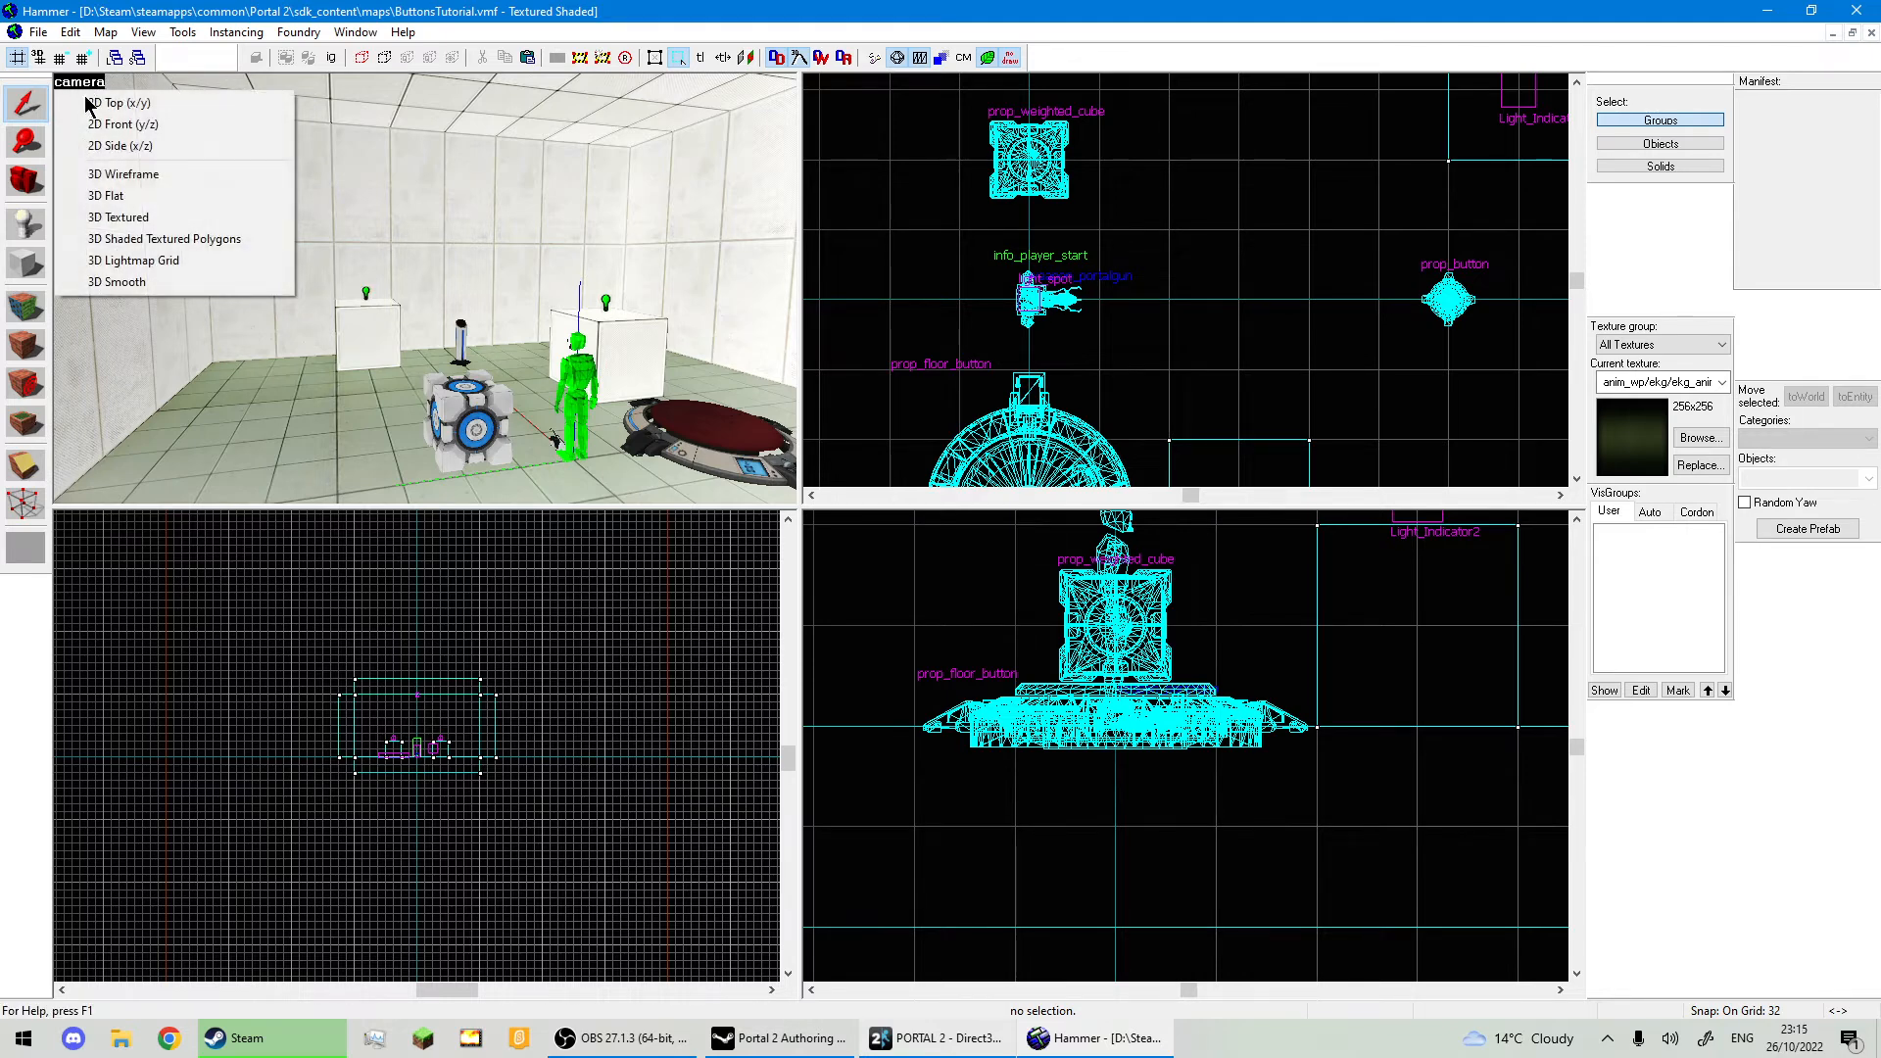
click(147, 259)
Select the indicator block beside the floor button in the lightmap grid view.
key(z)
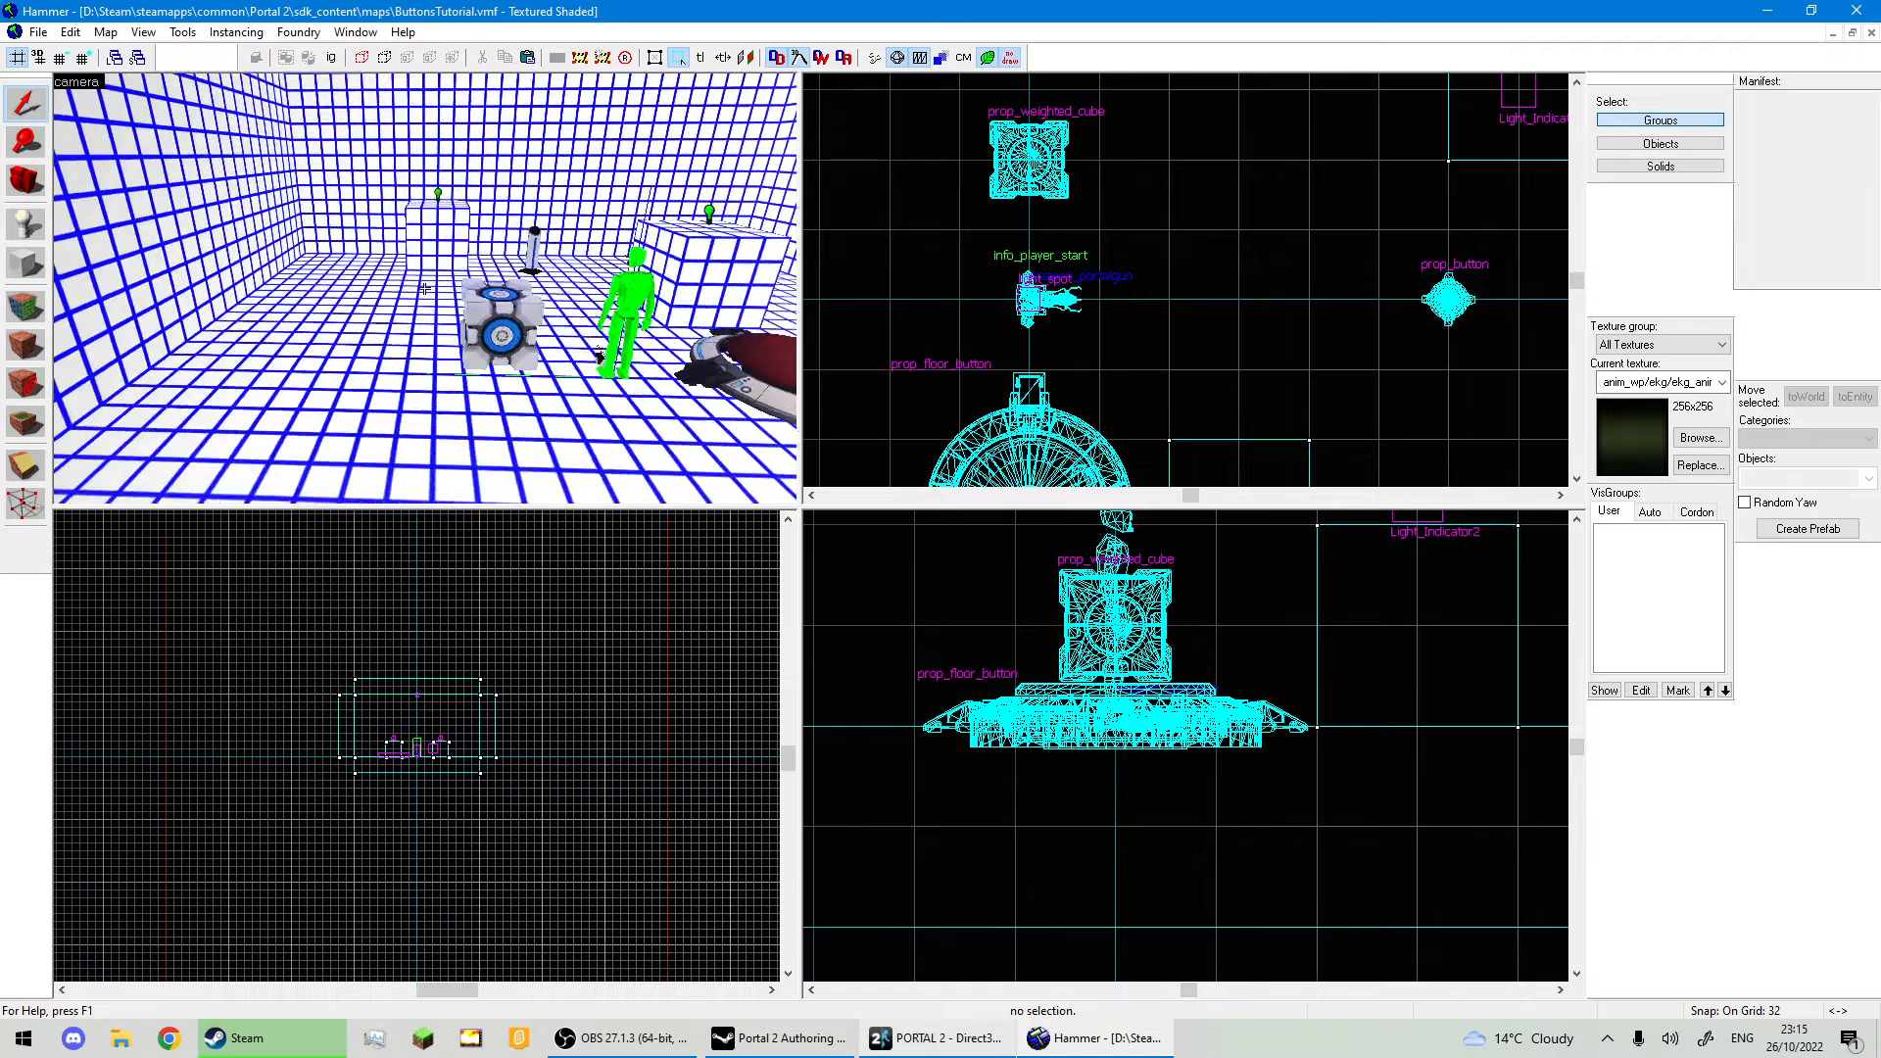
key(w)
key(d)
key(z)
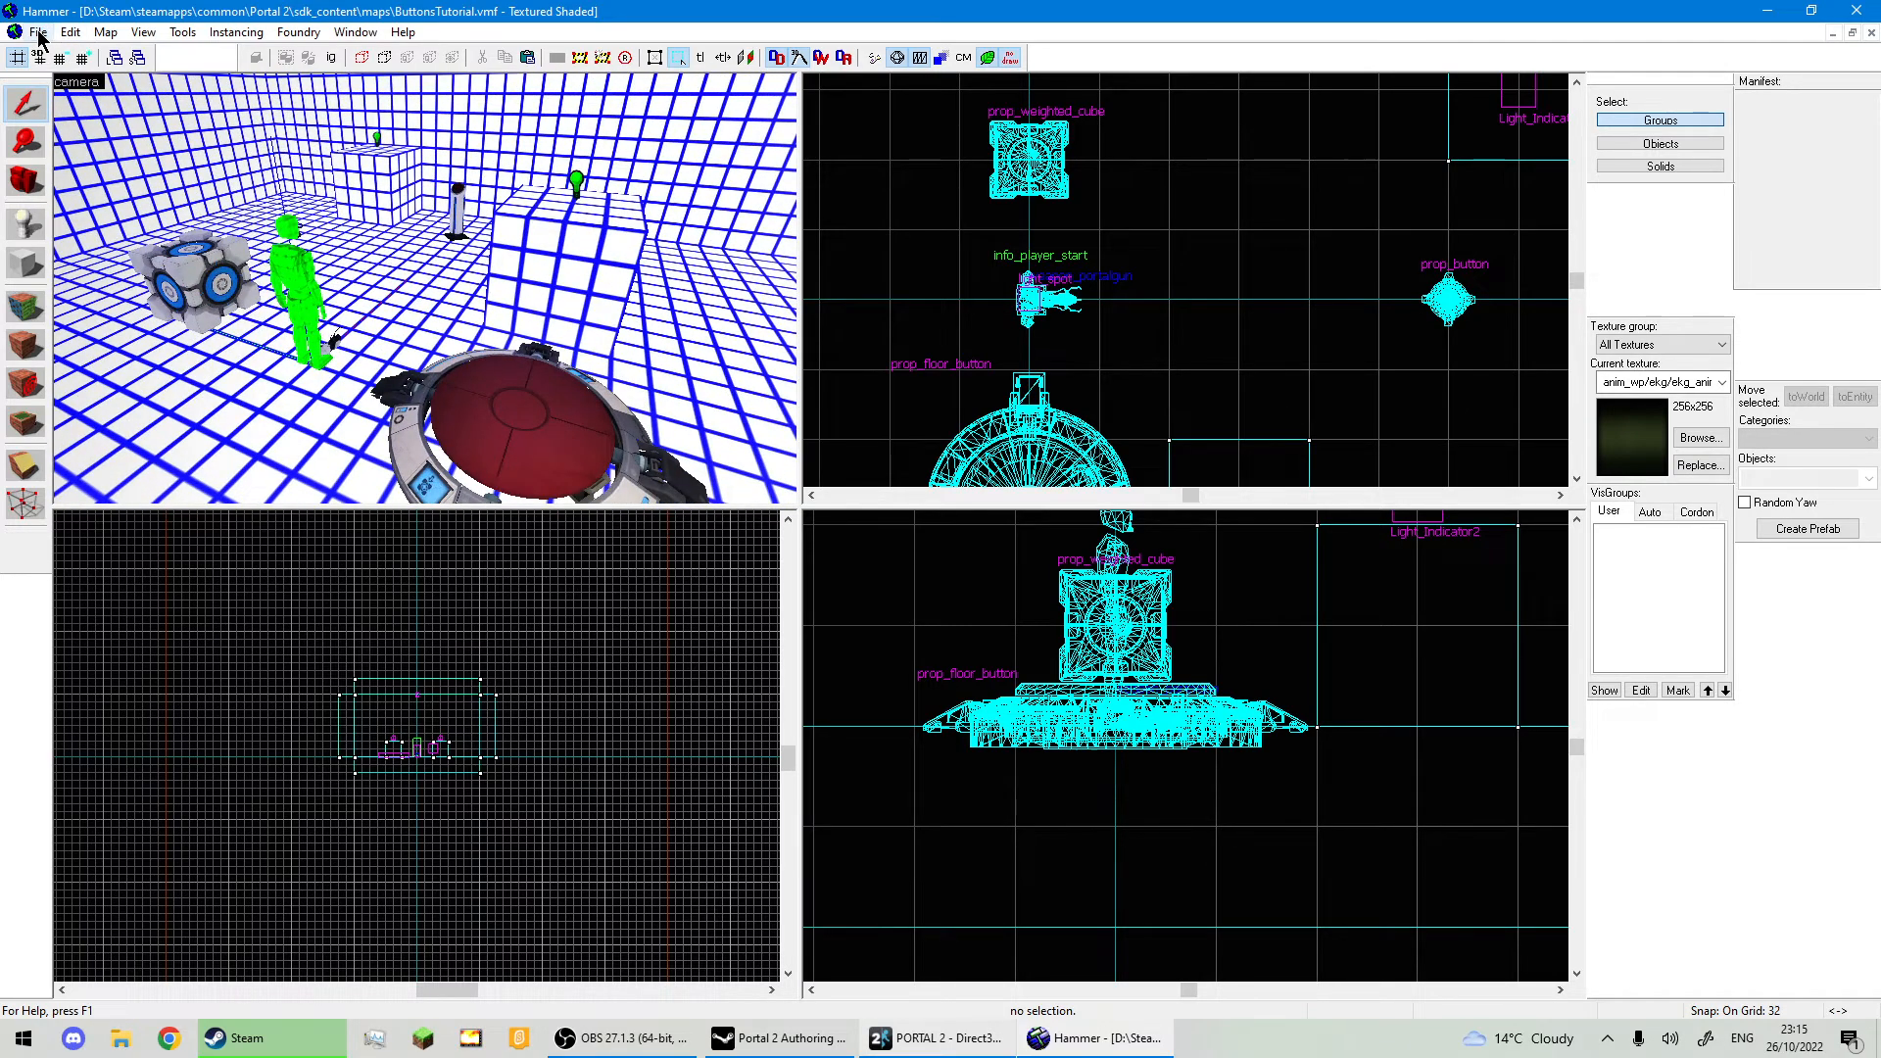
click(38, 32)
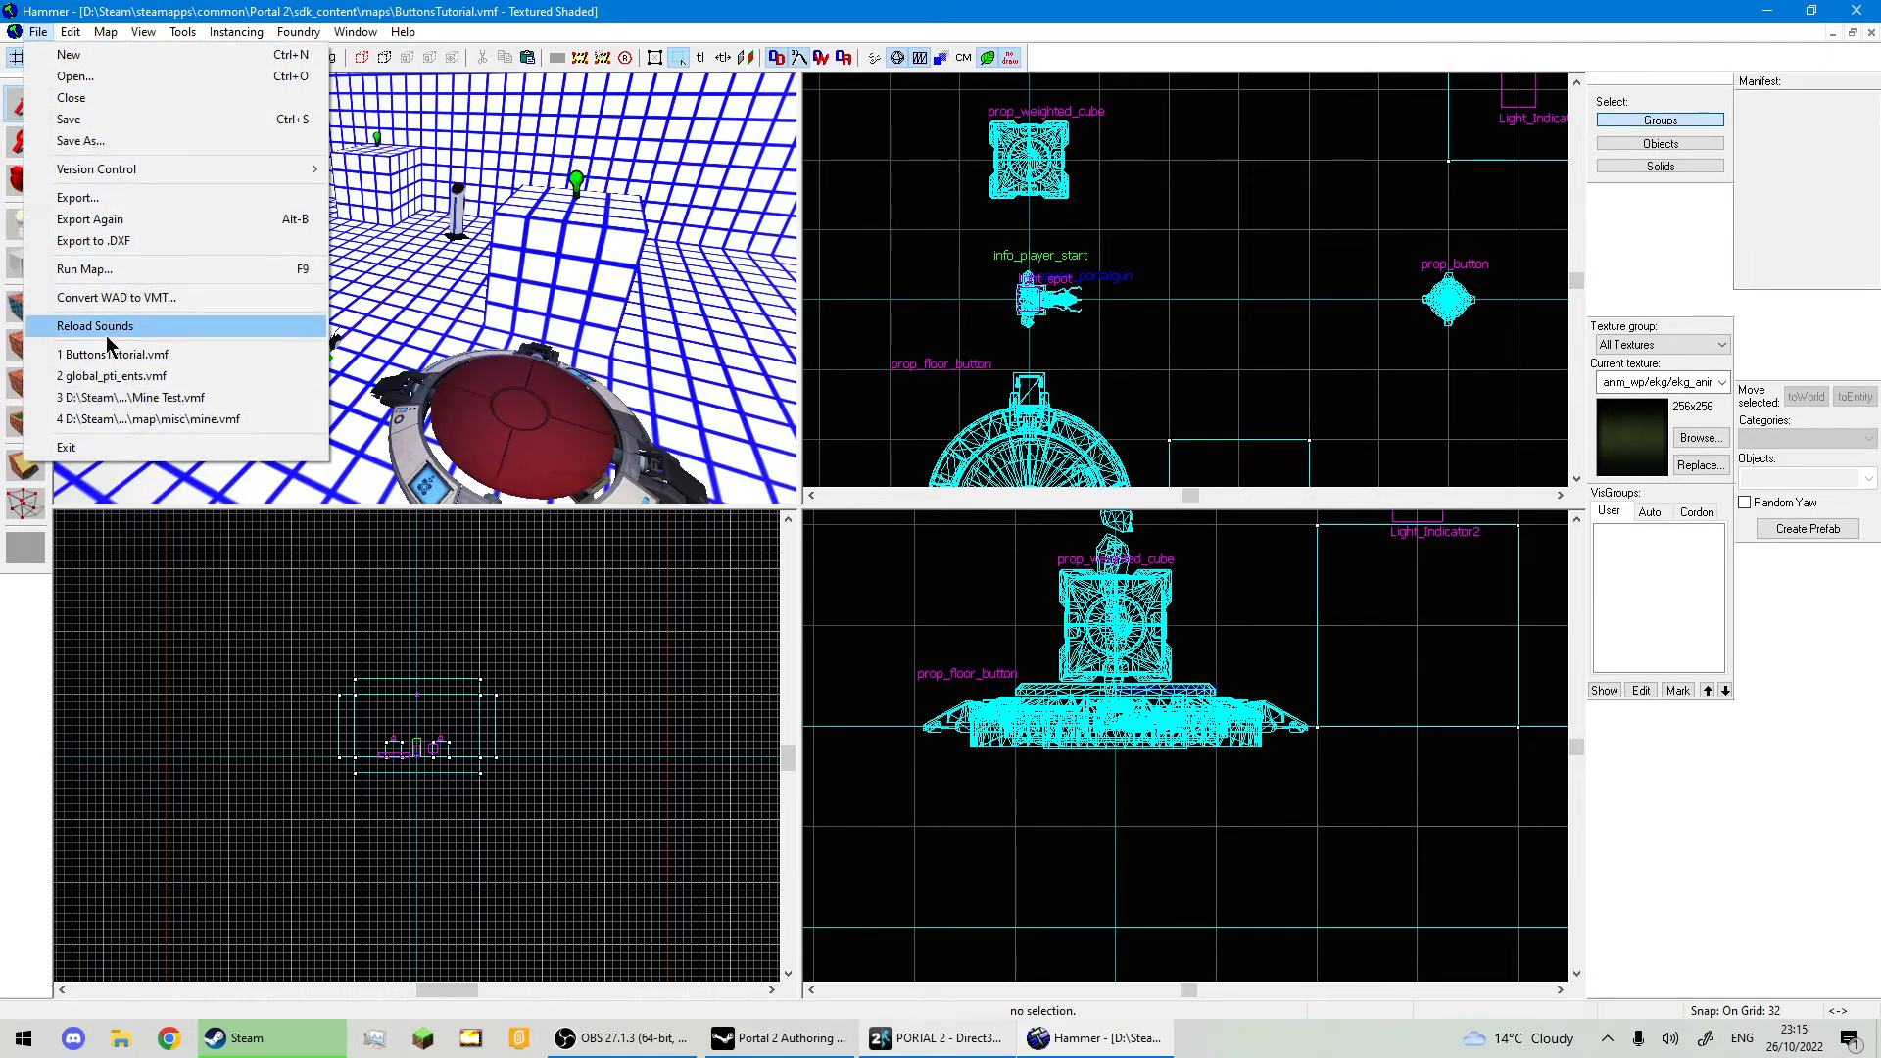
click(591, 259)
Examine the size of the lightmap grid squares on the selected block and the surrounding room.
key(z)
key(w)
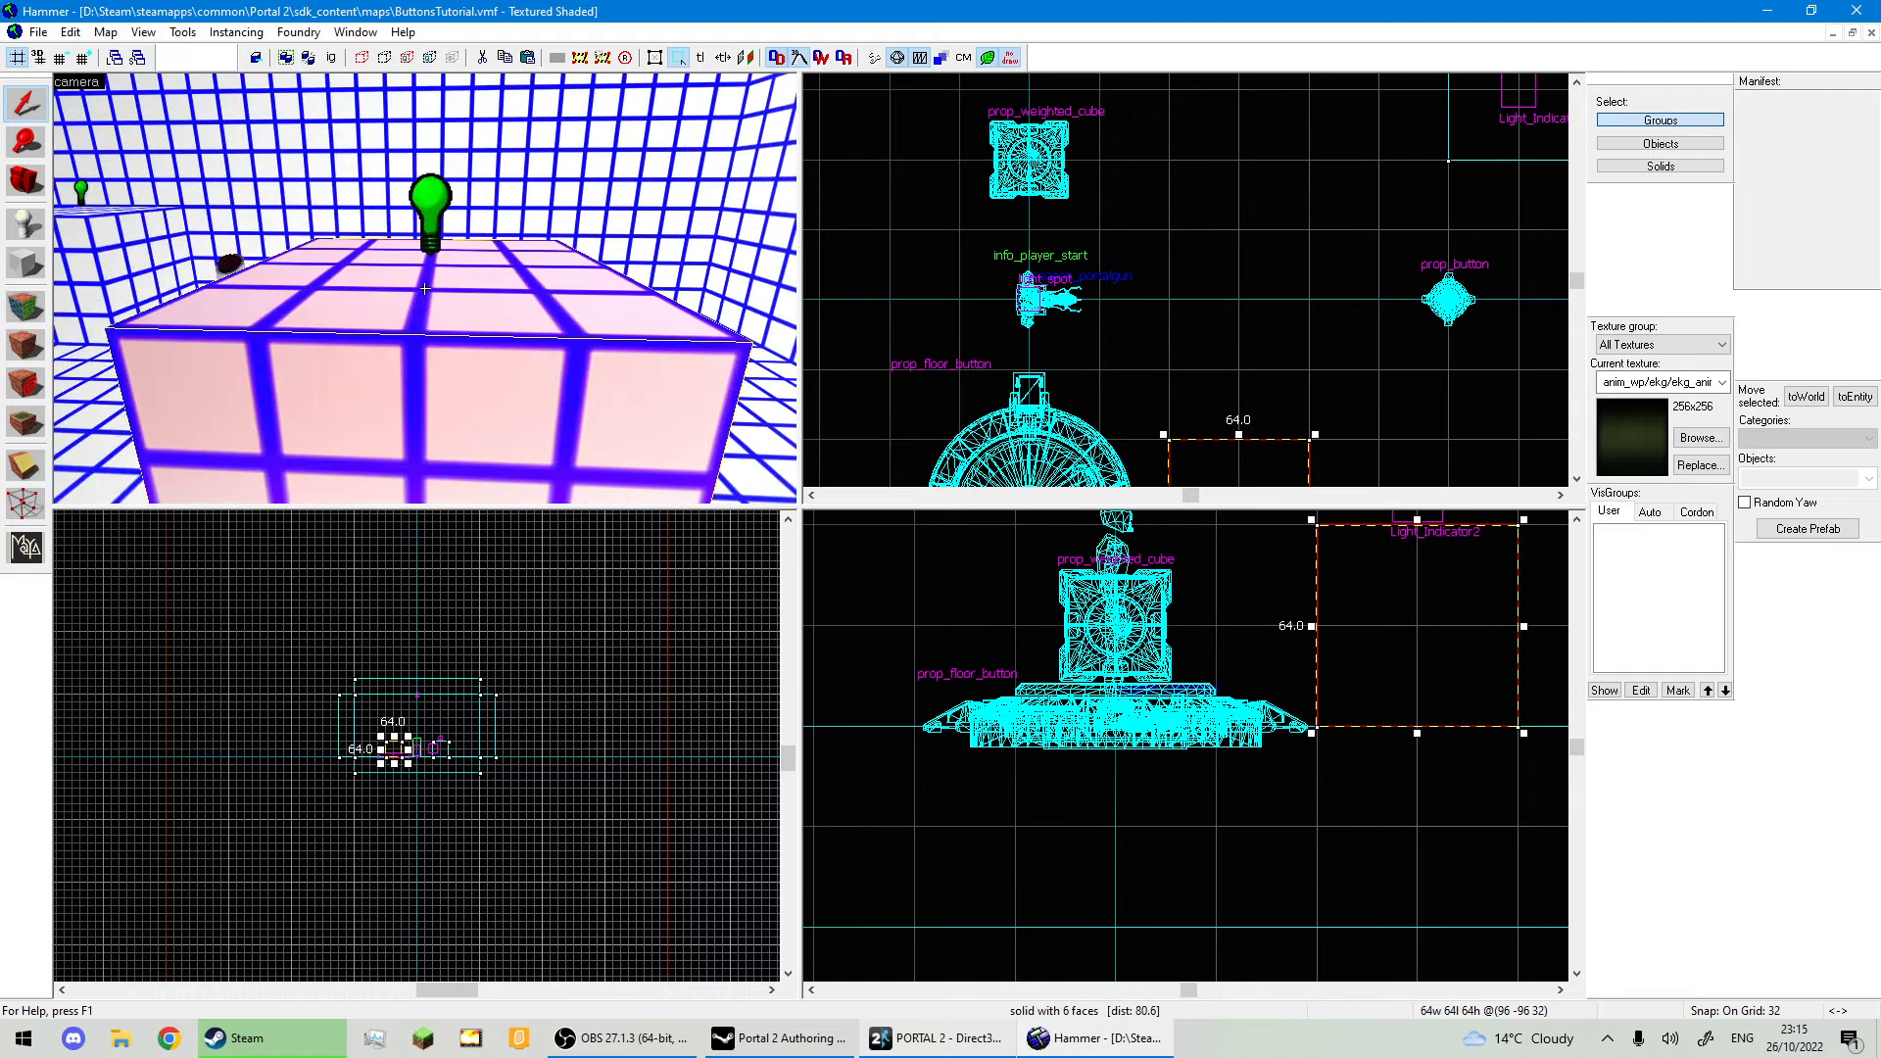
key(a)
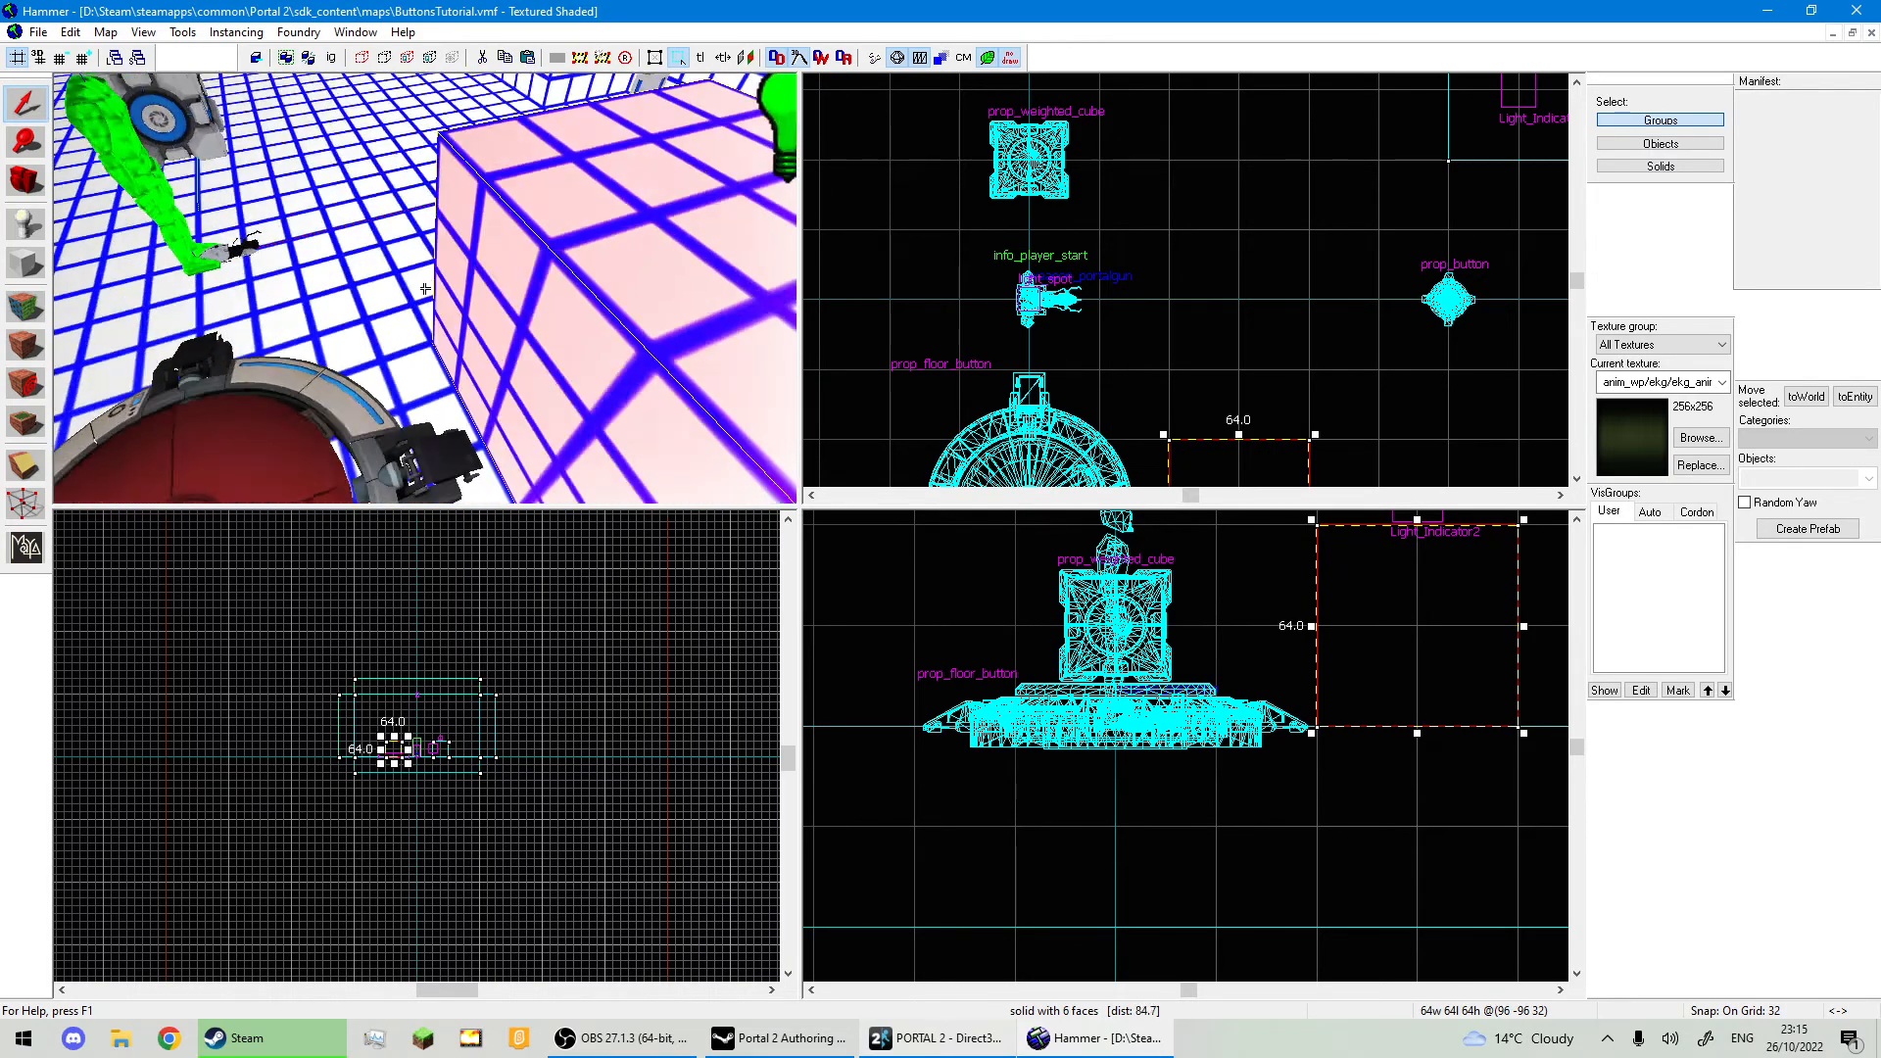
key(s)
key(w)
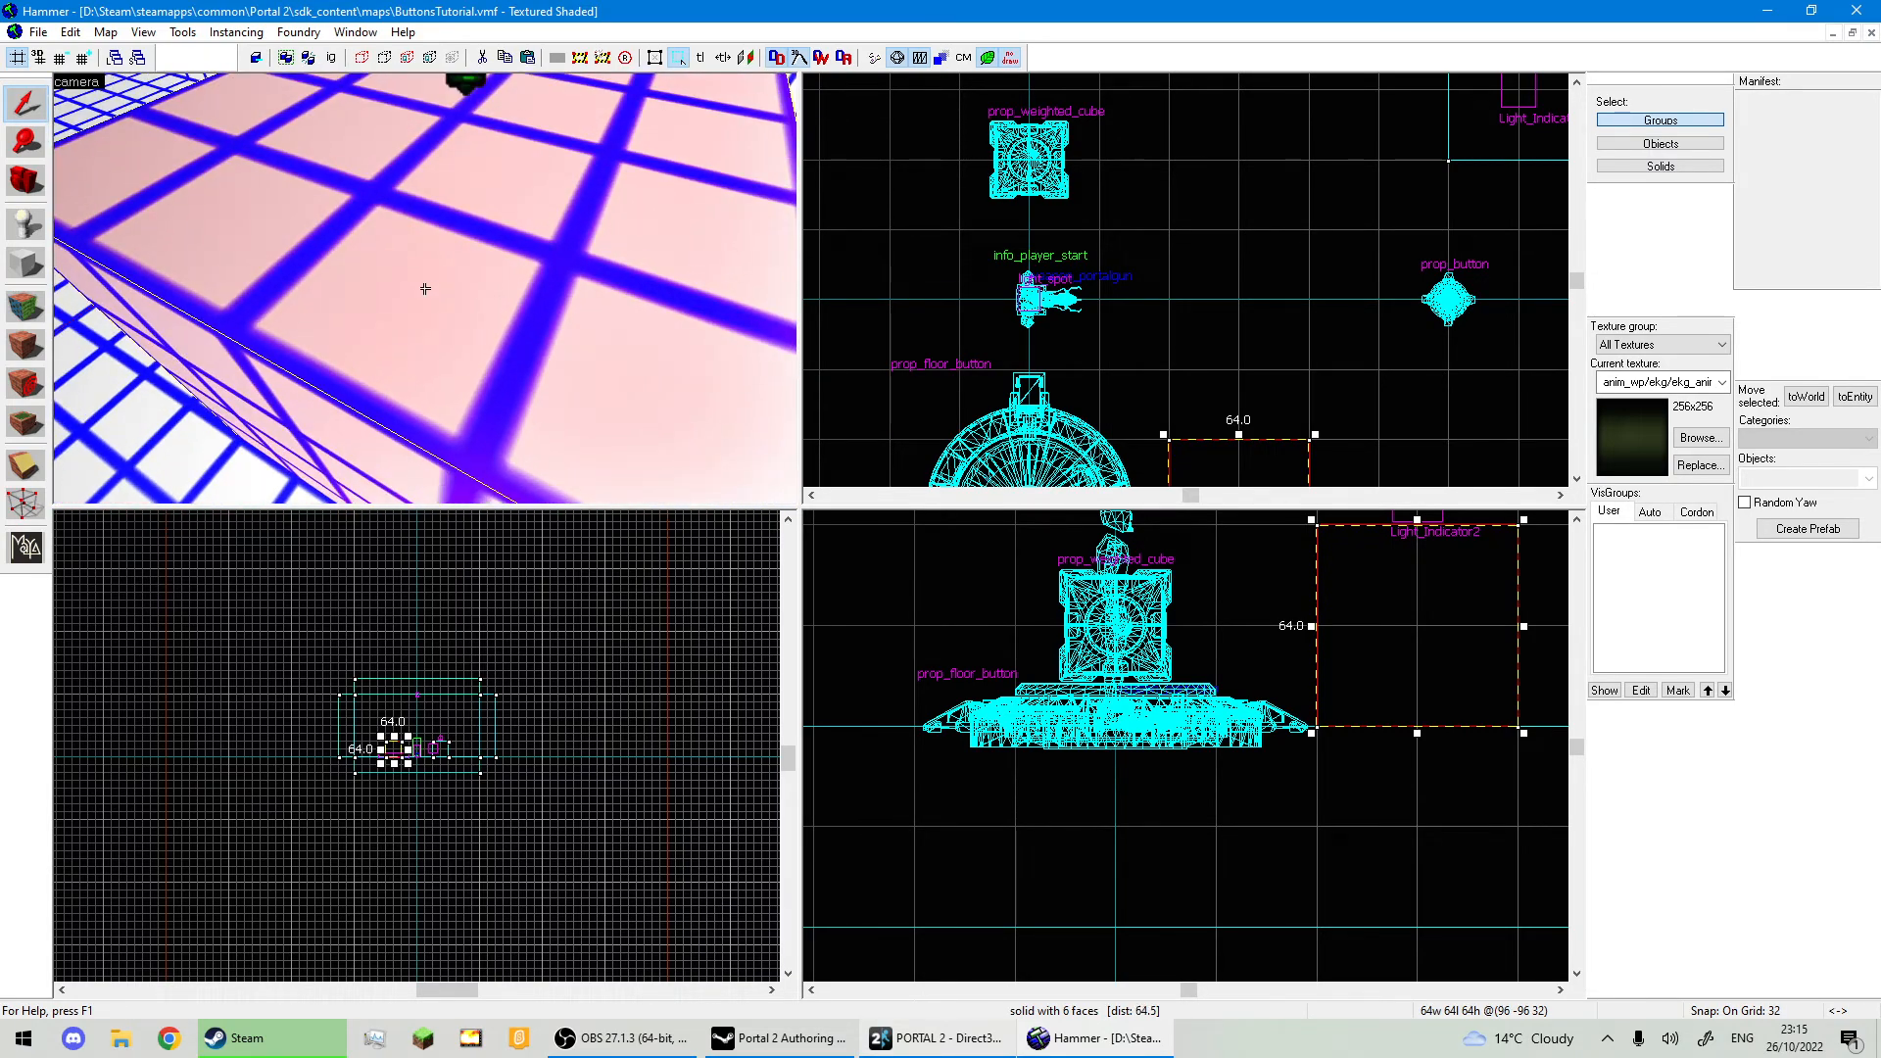
key(a)
key(w)
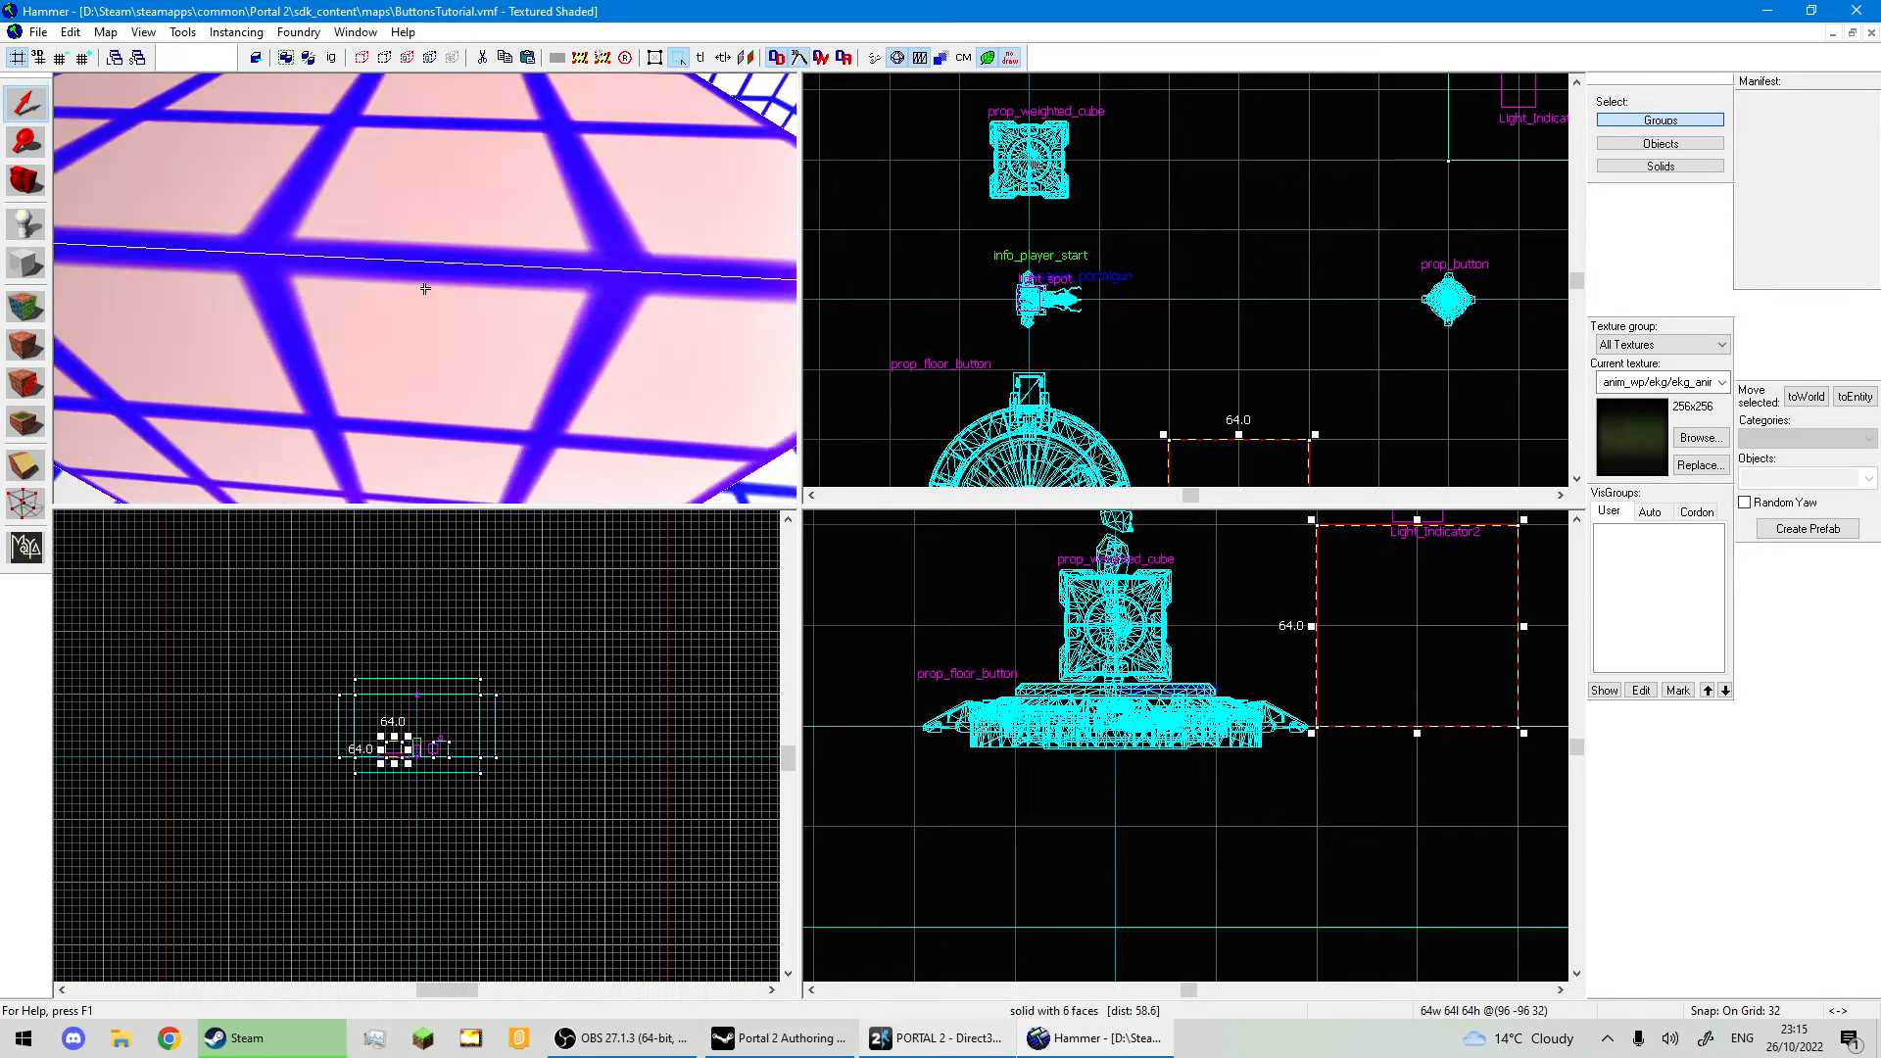
key(s)
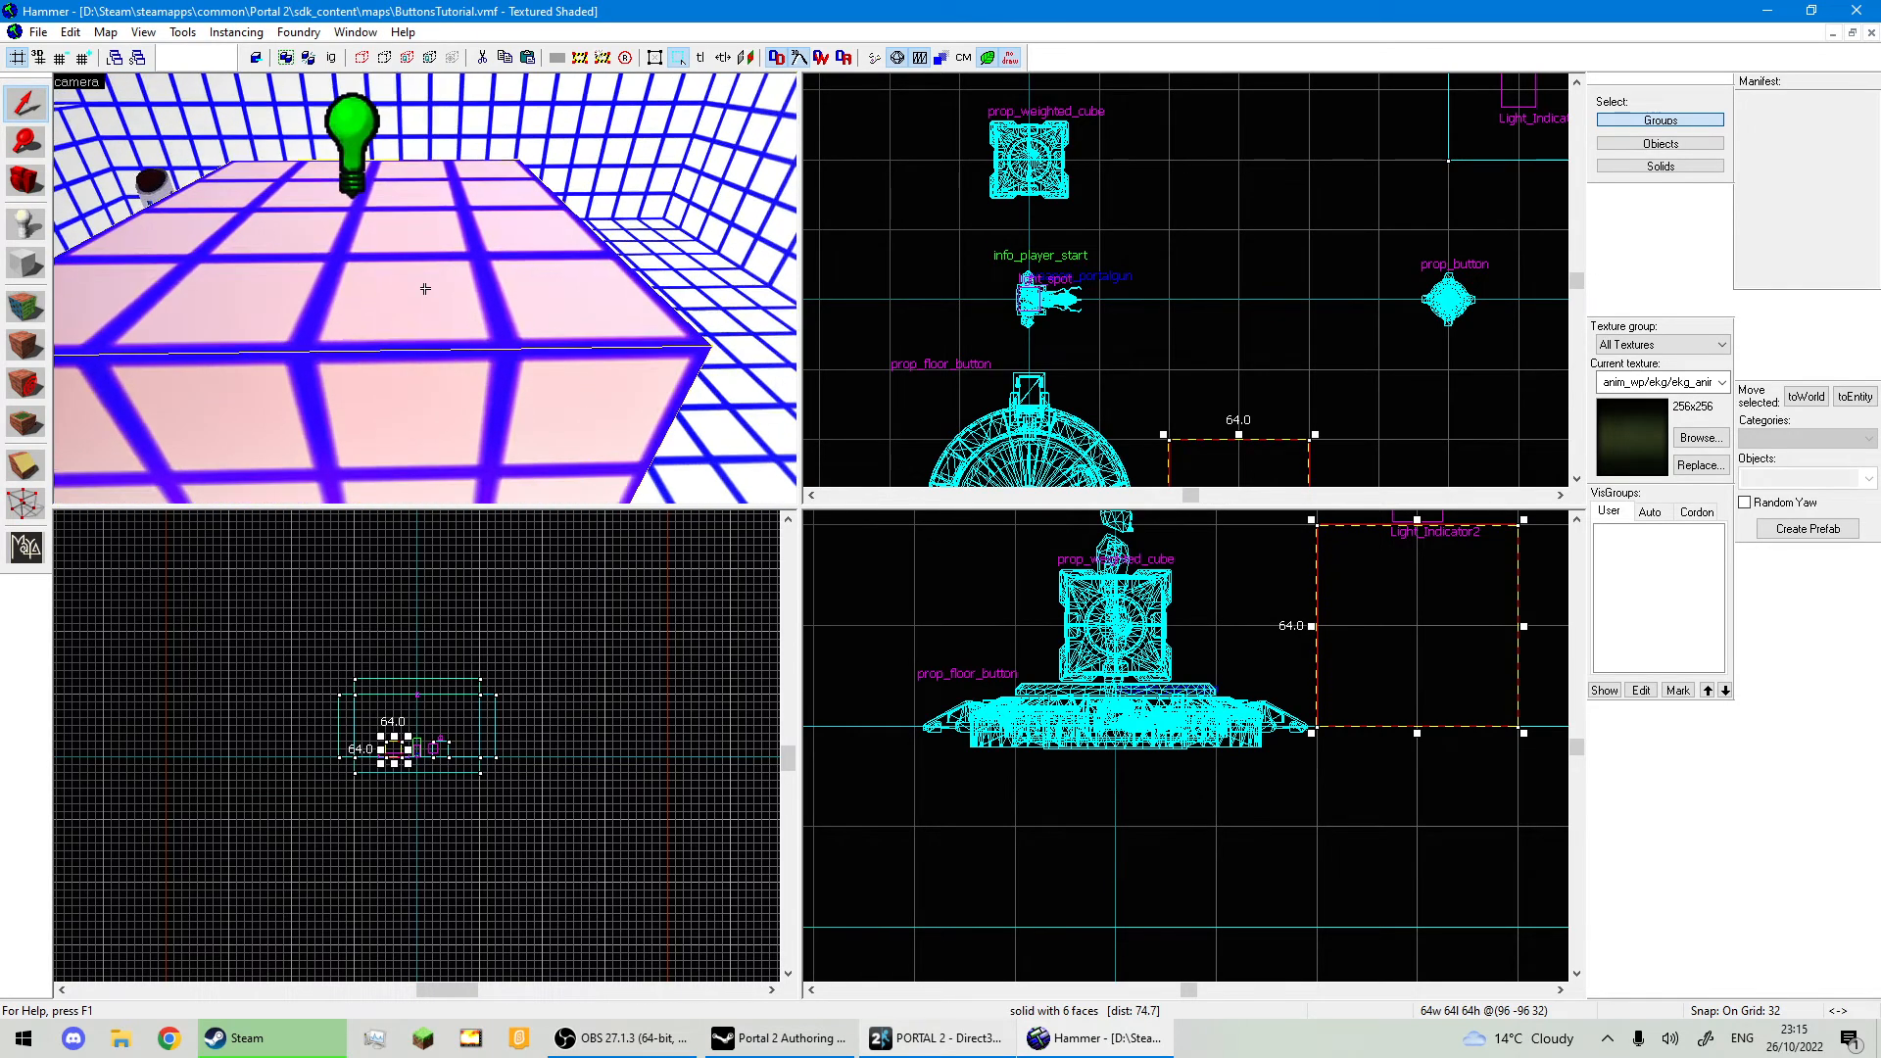
key(s)
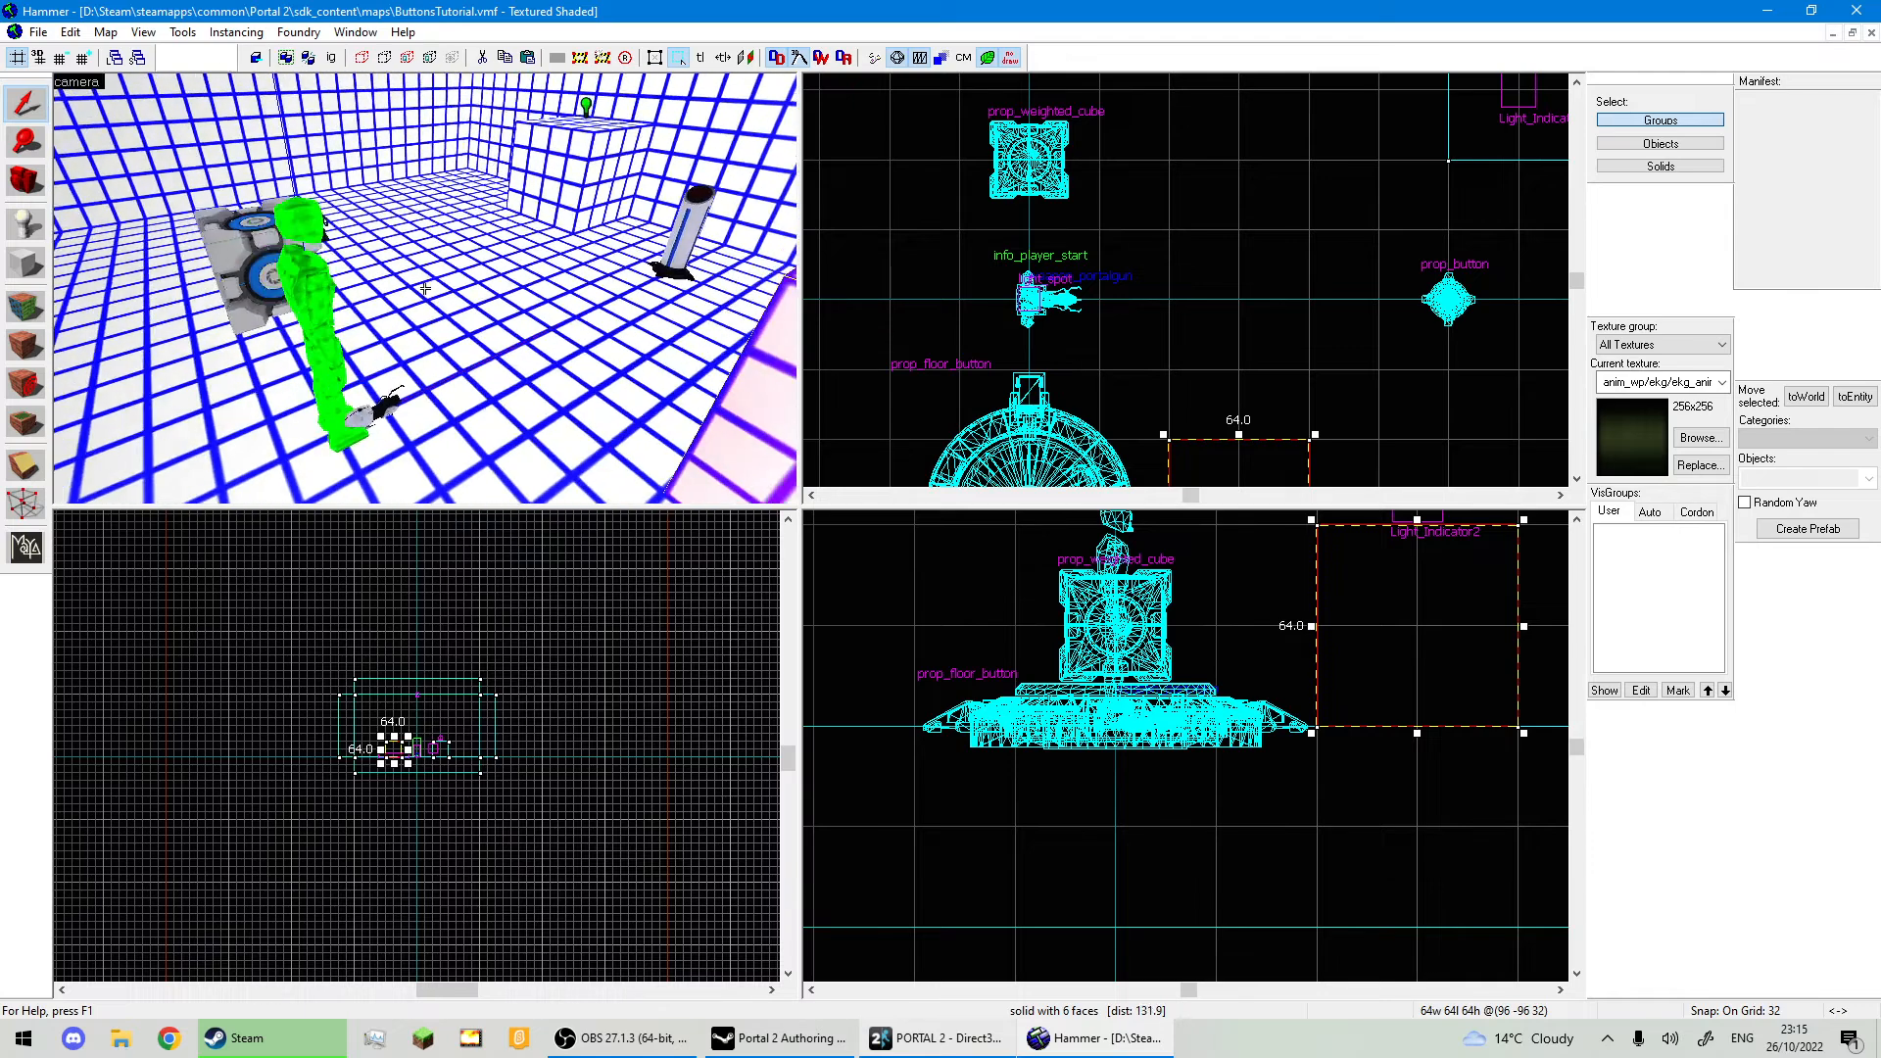
key(s)
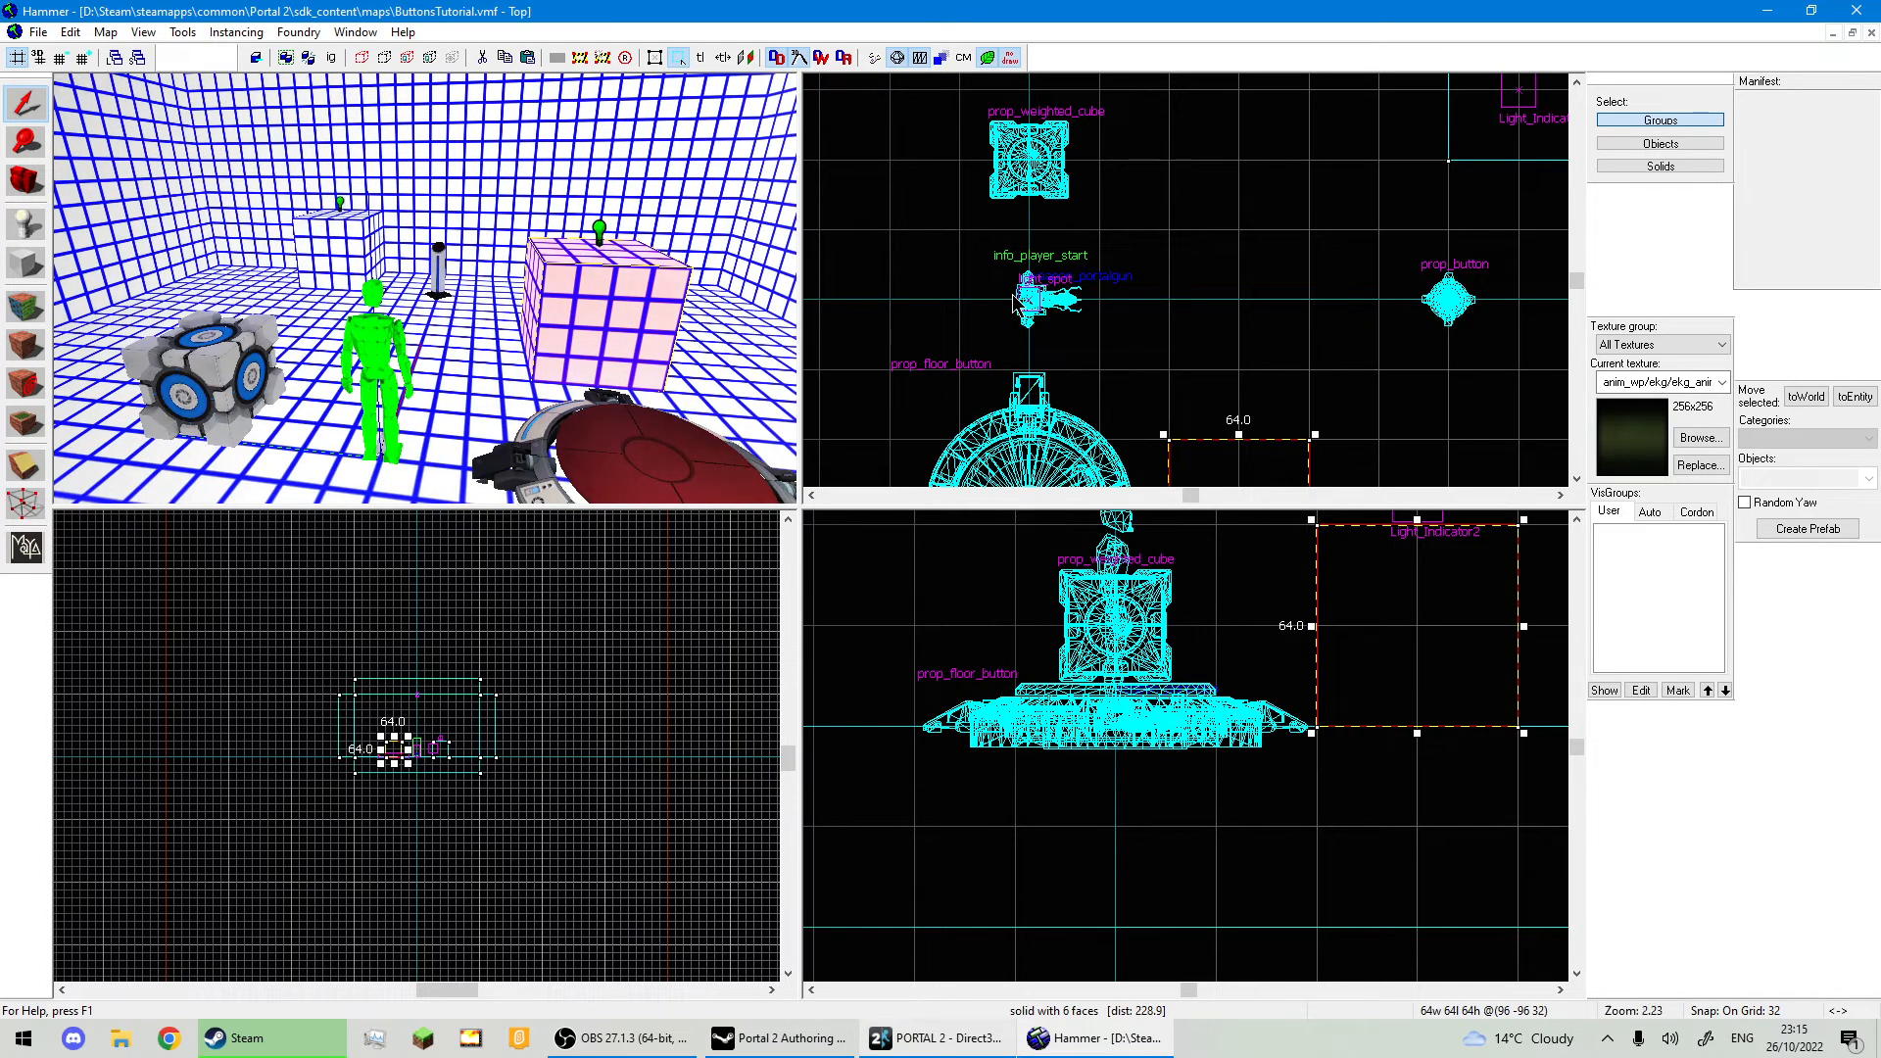
Set the lightmap scale of all faces in the map to 4 and save the map.
scroll(1074, 156, down, 8)
drag(1074, 157, 1342, 390)
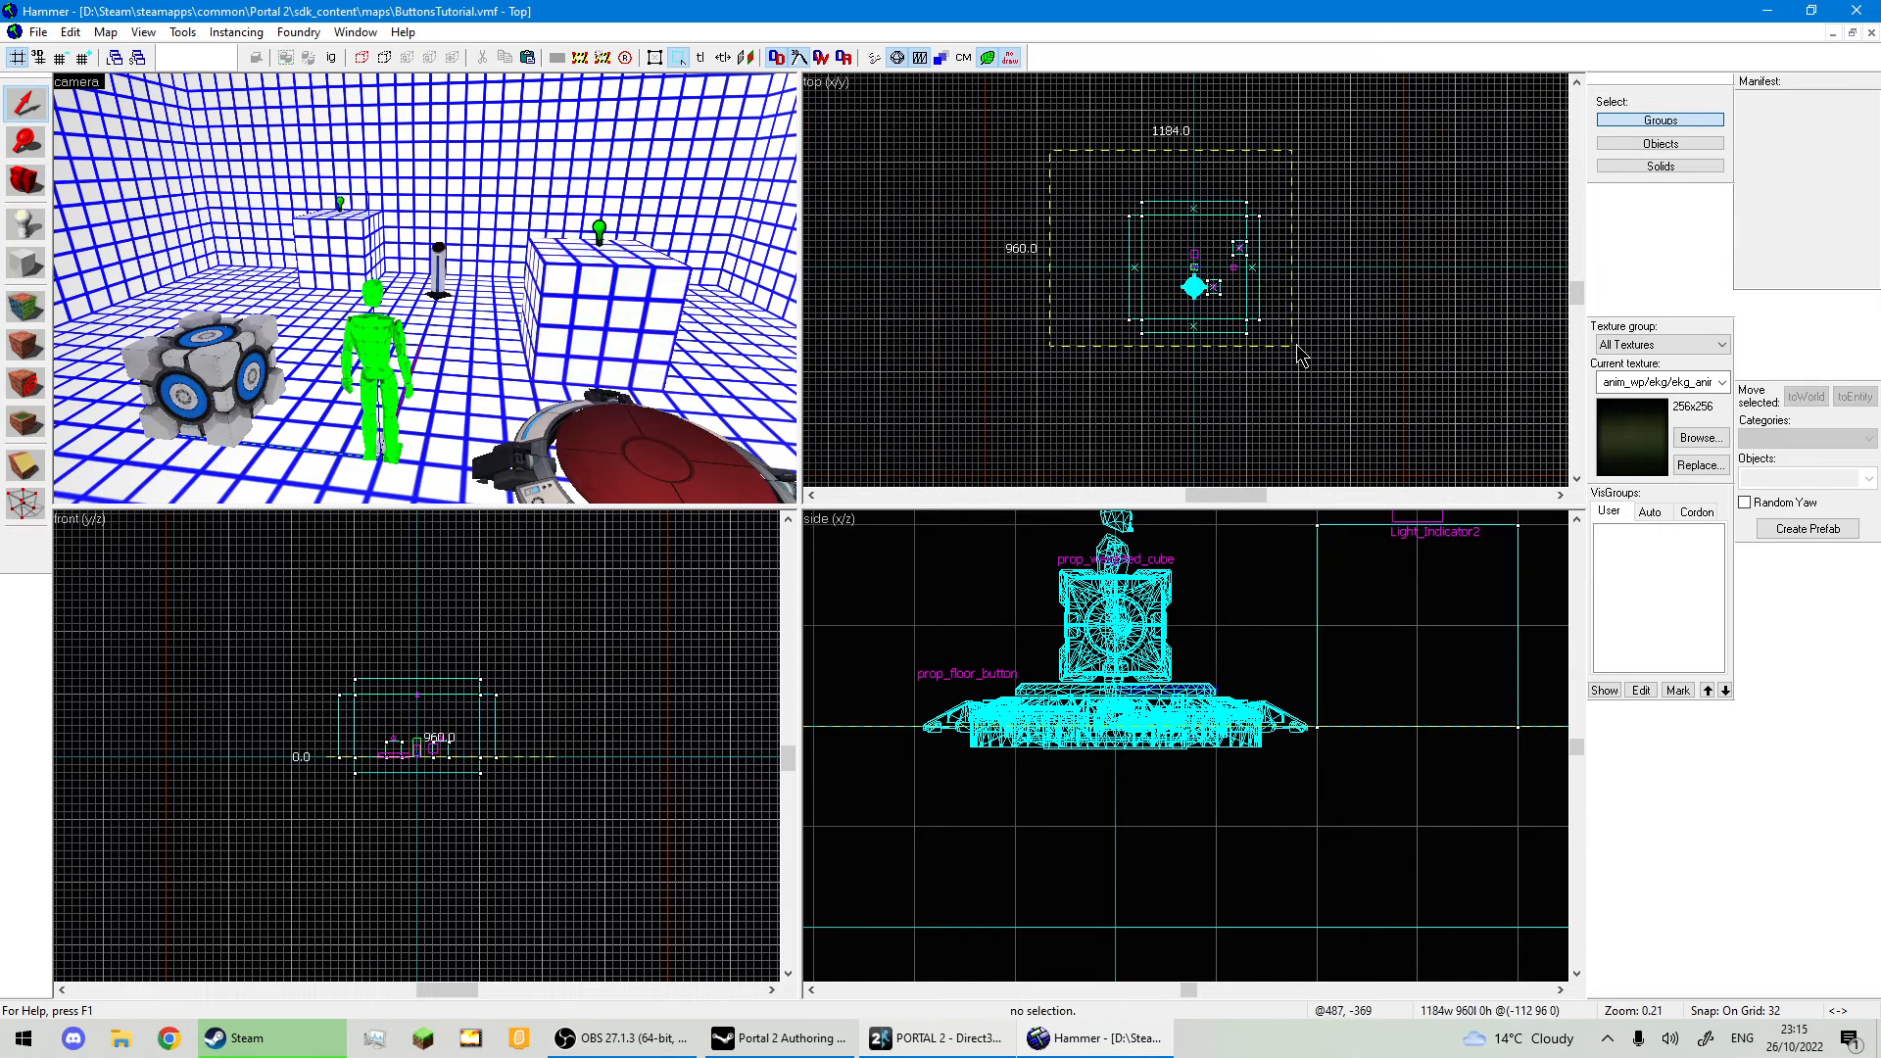
key(Return)
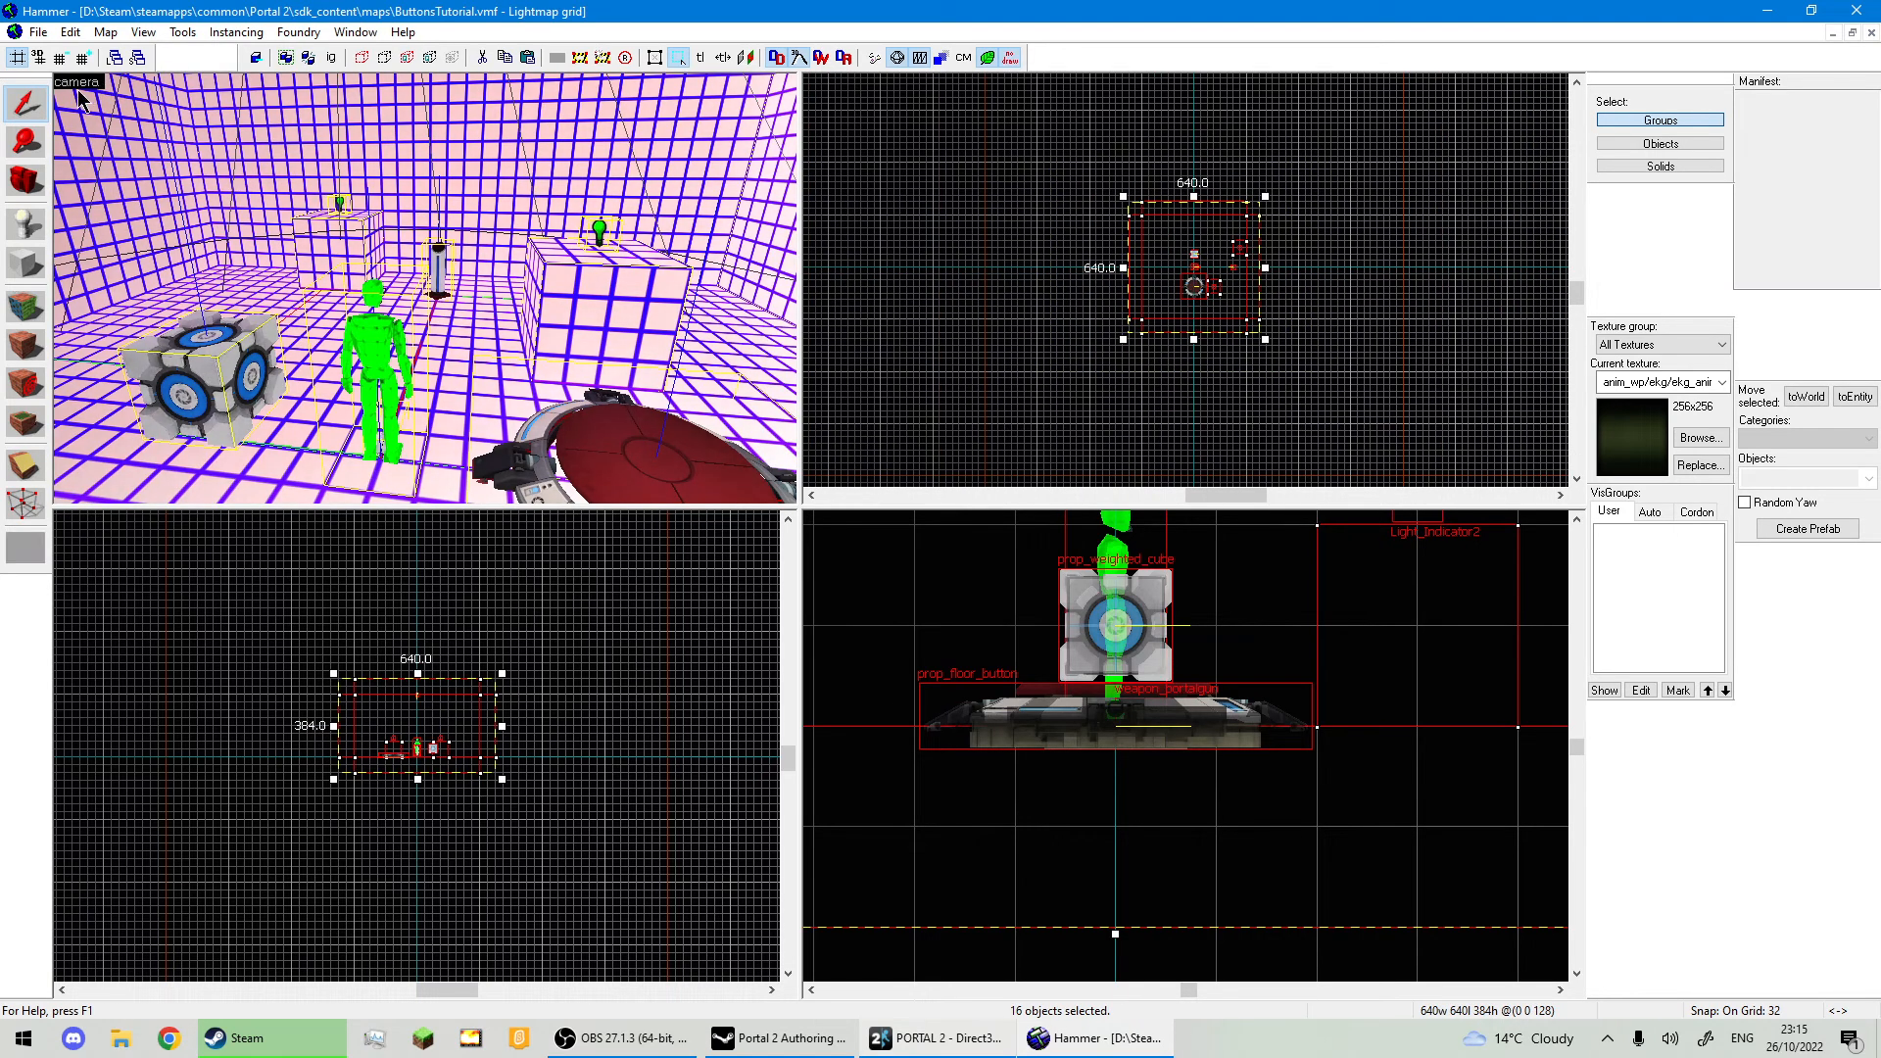
click(19, 313)
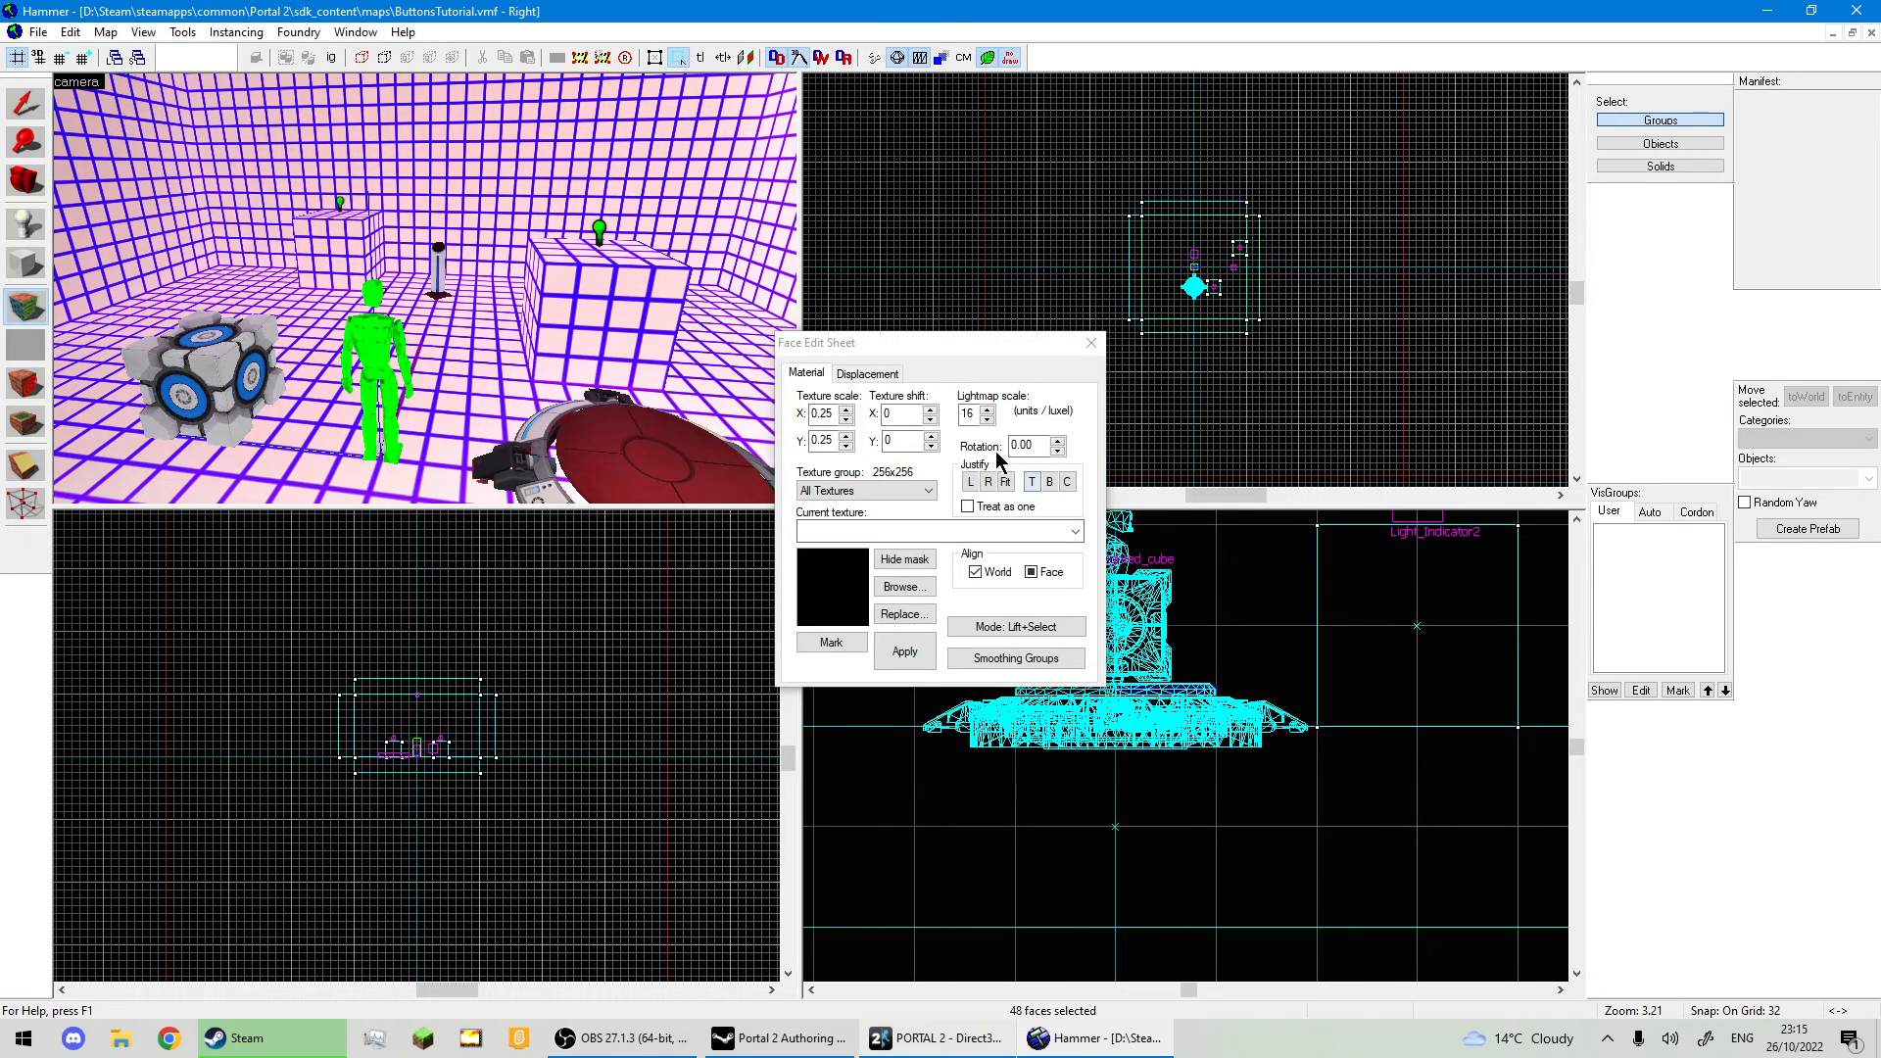
click(970, 415)
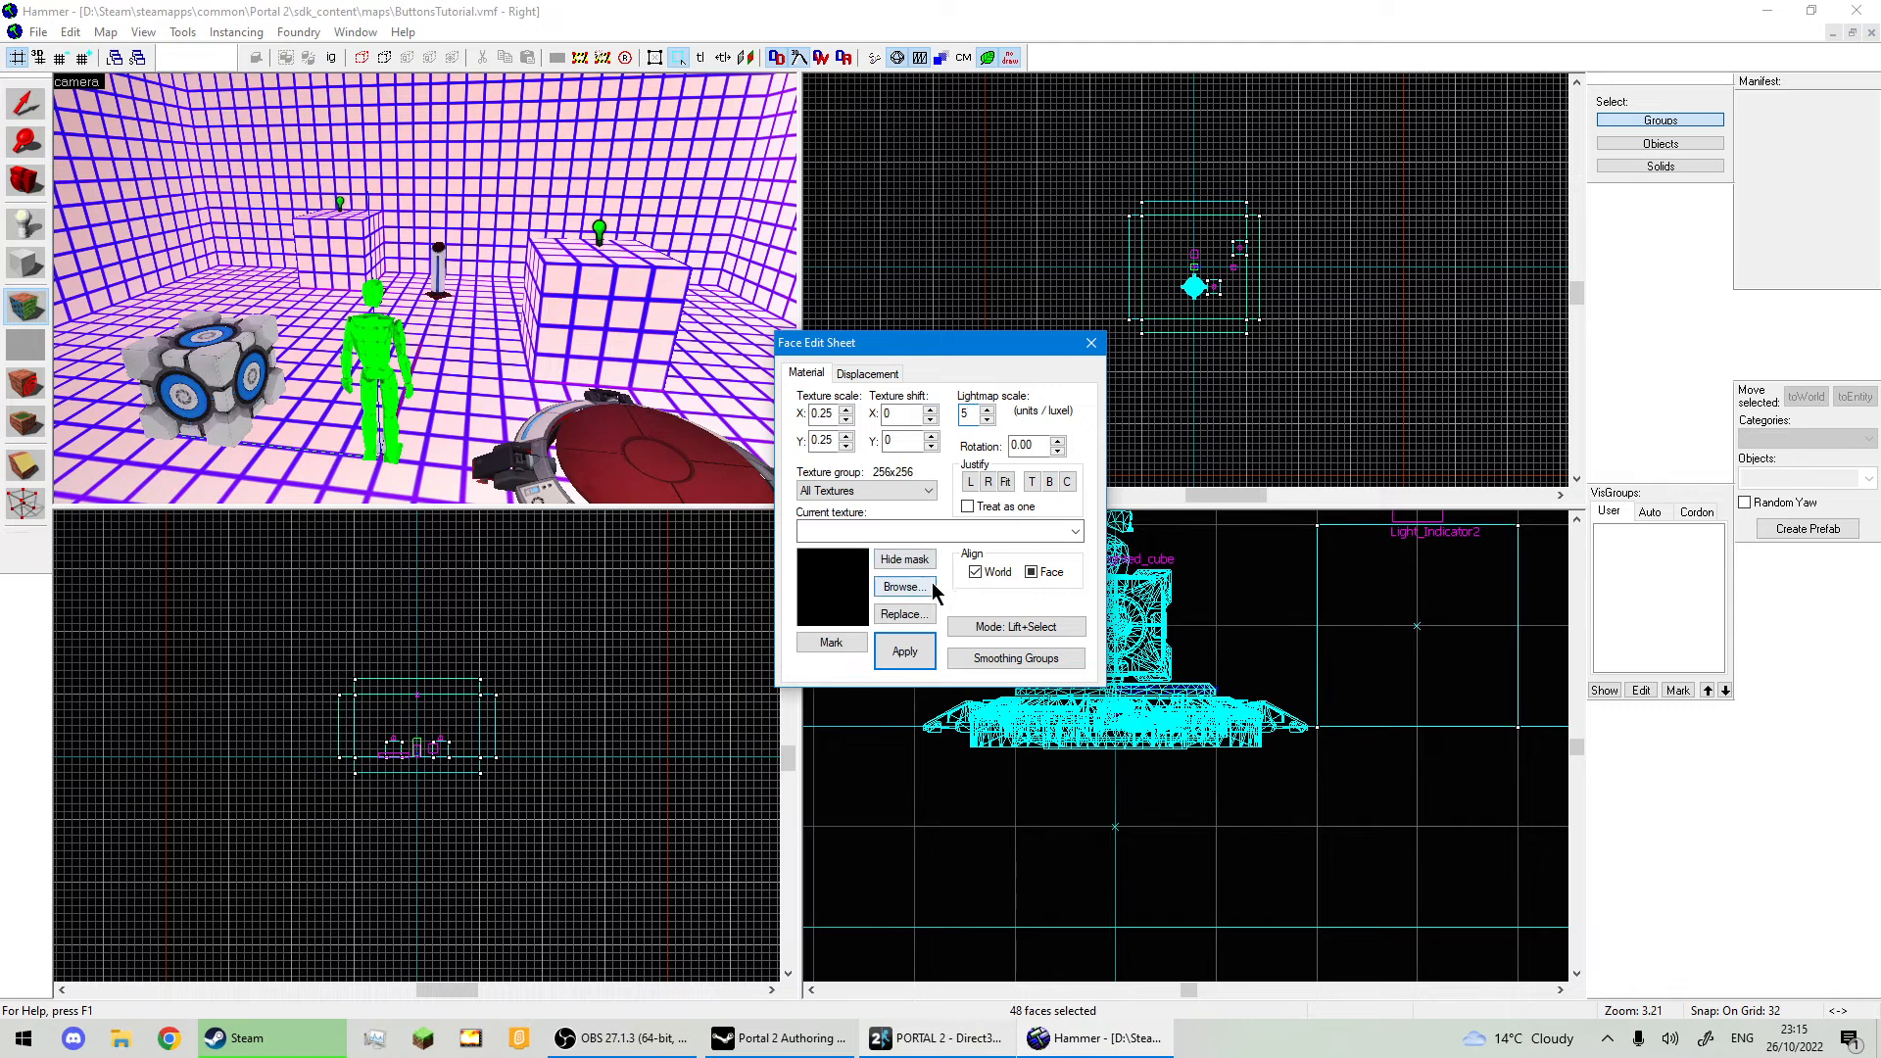
key(Return)
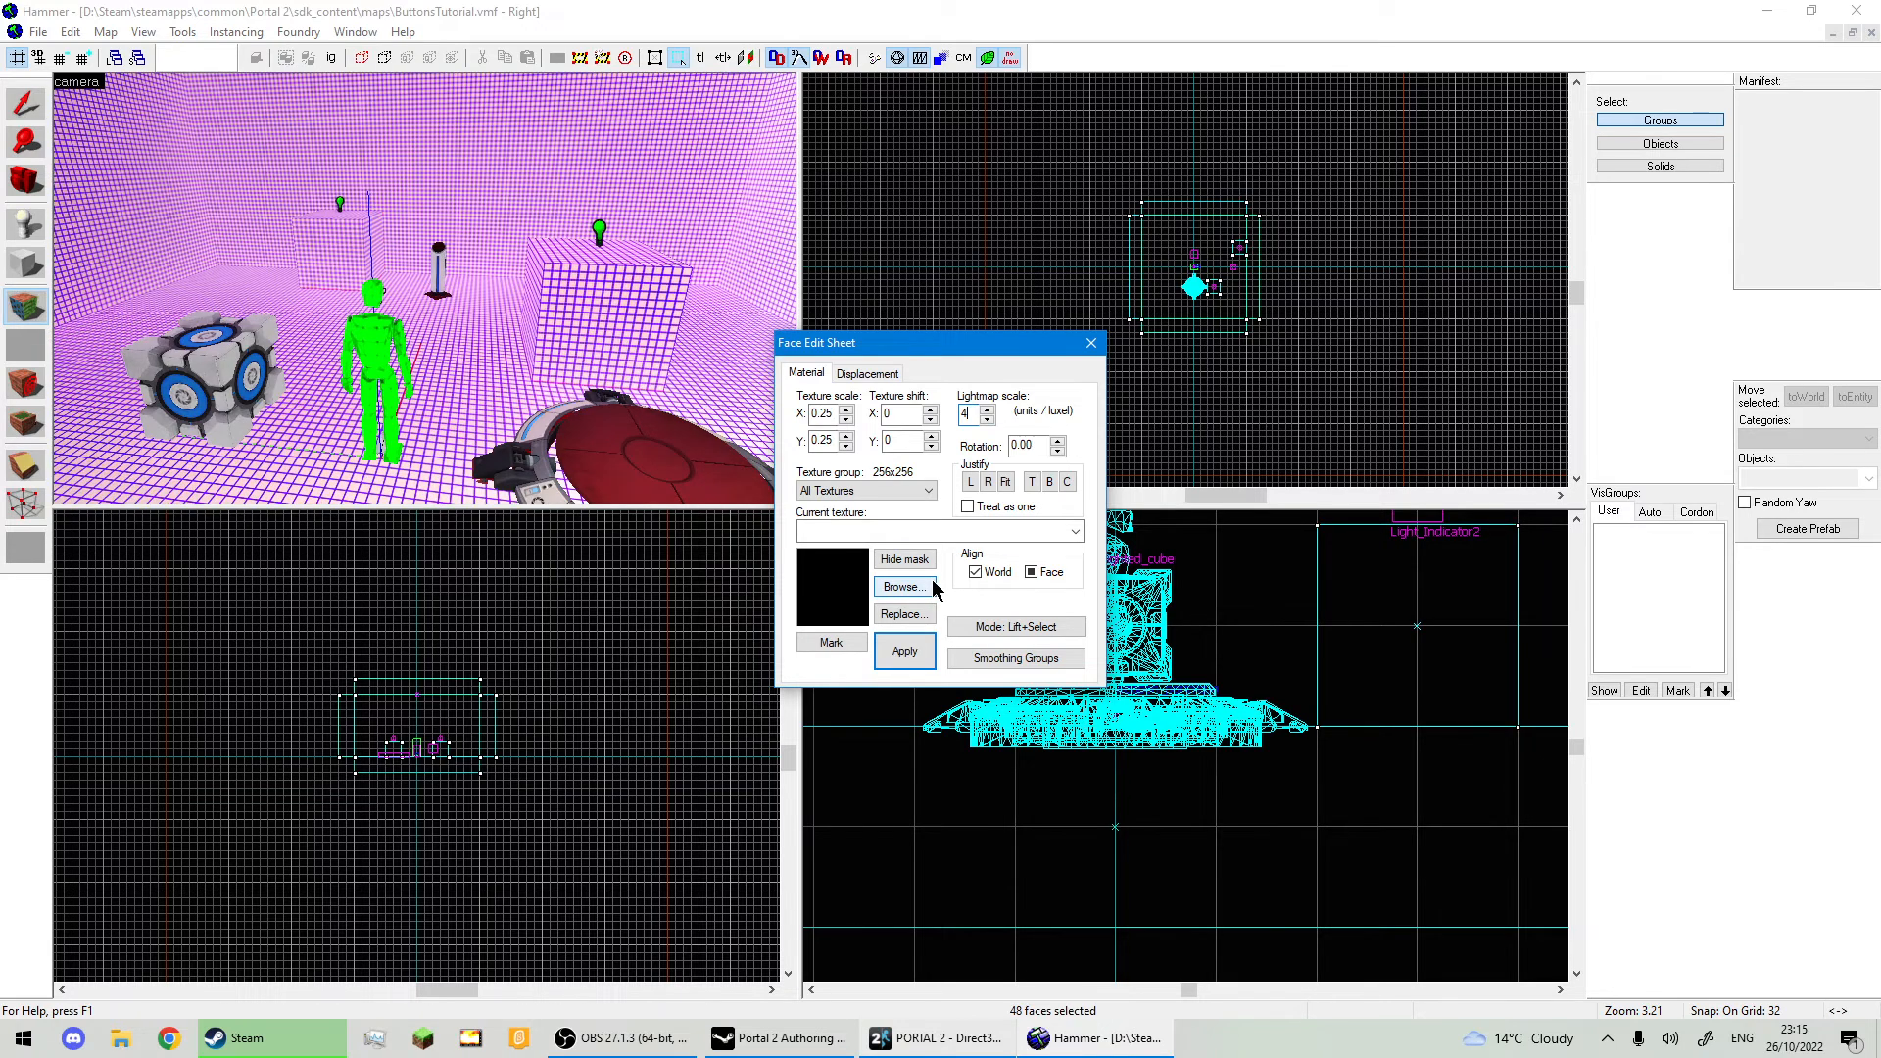
click(1090, 342)
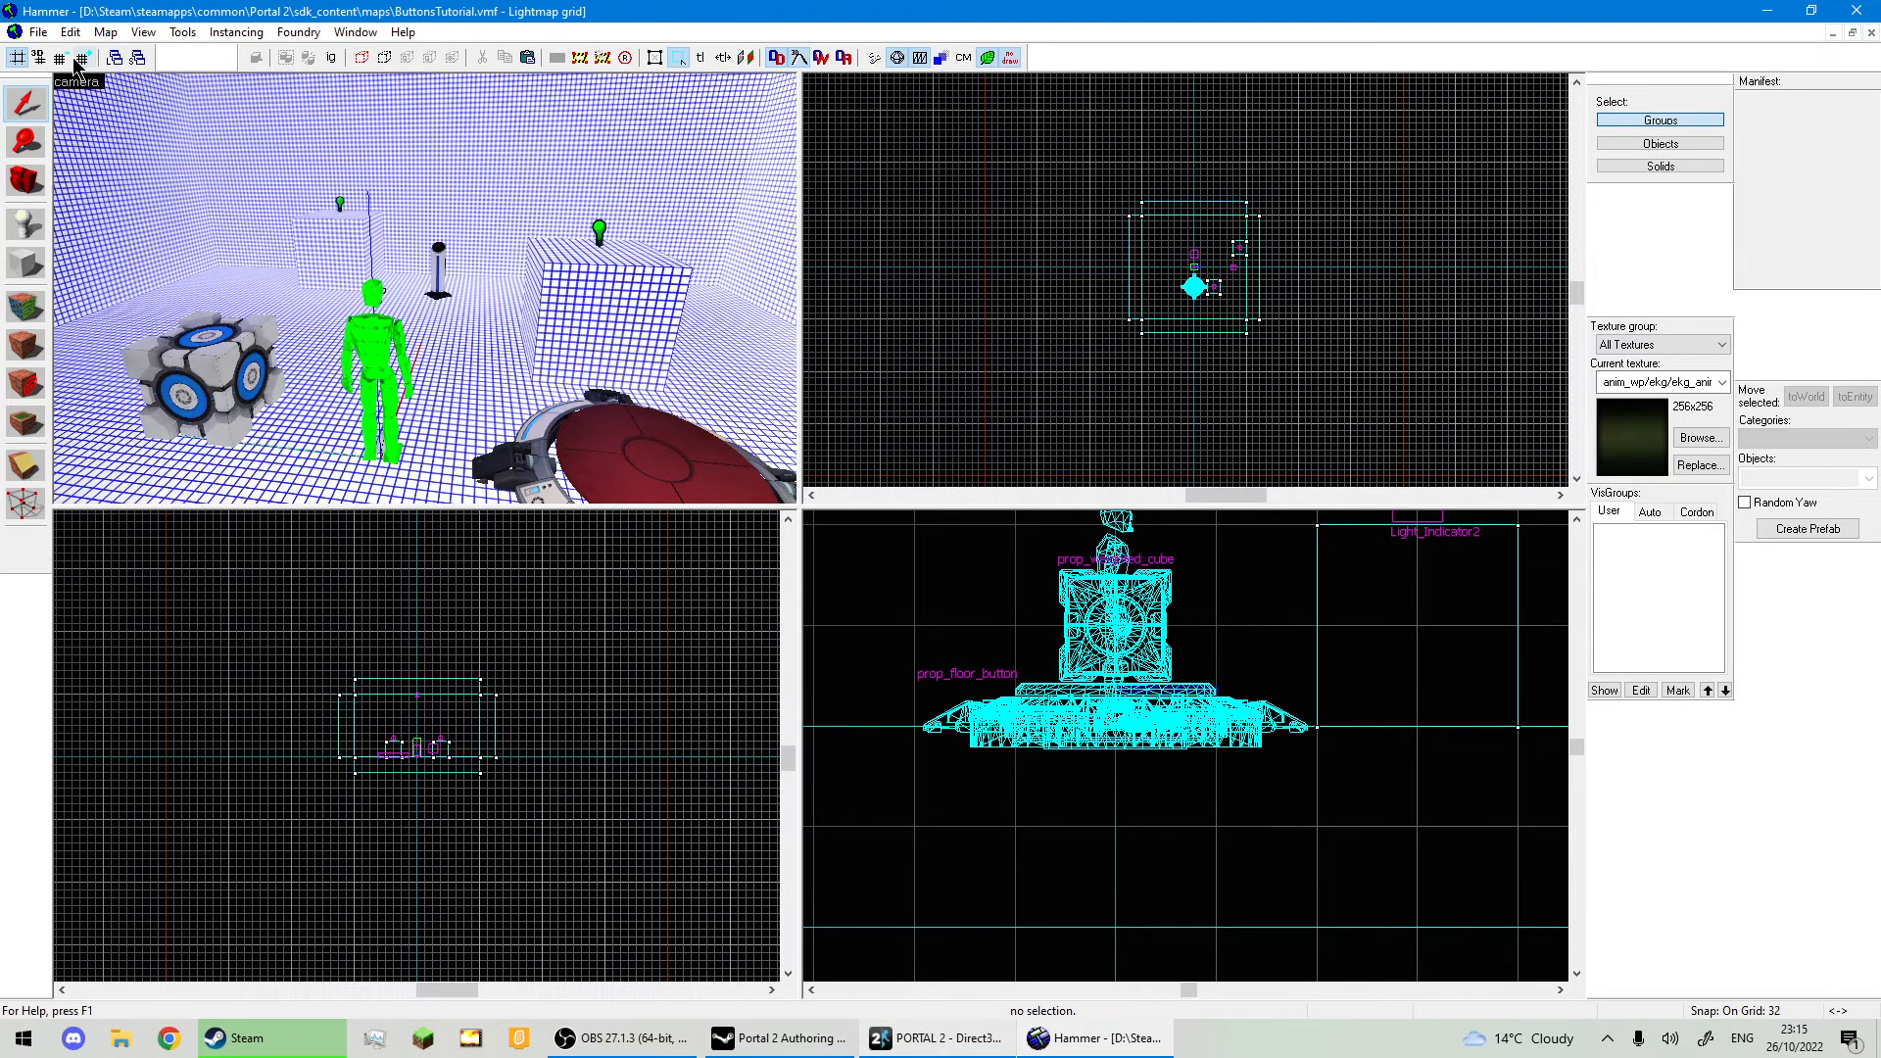
click(38, 32)
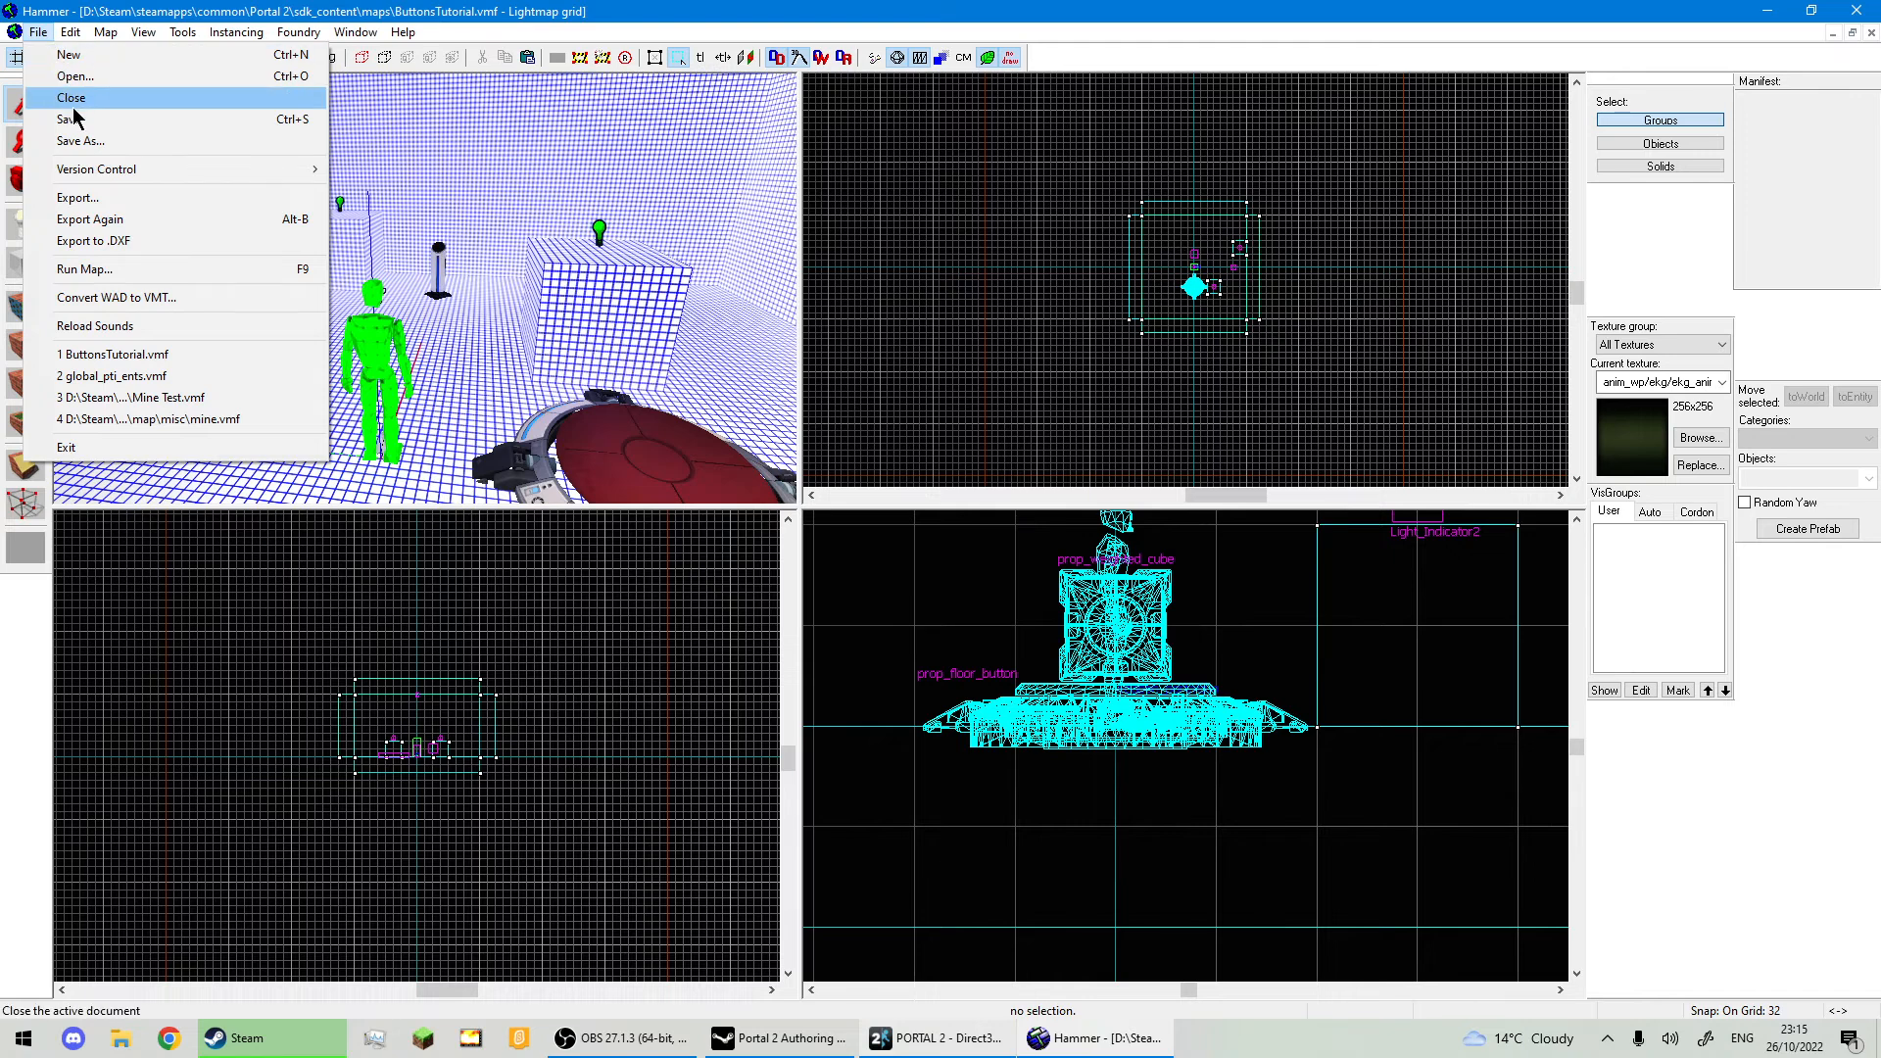
click(68, 118)
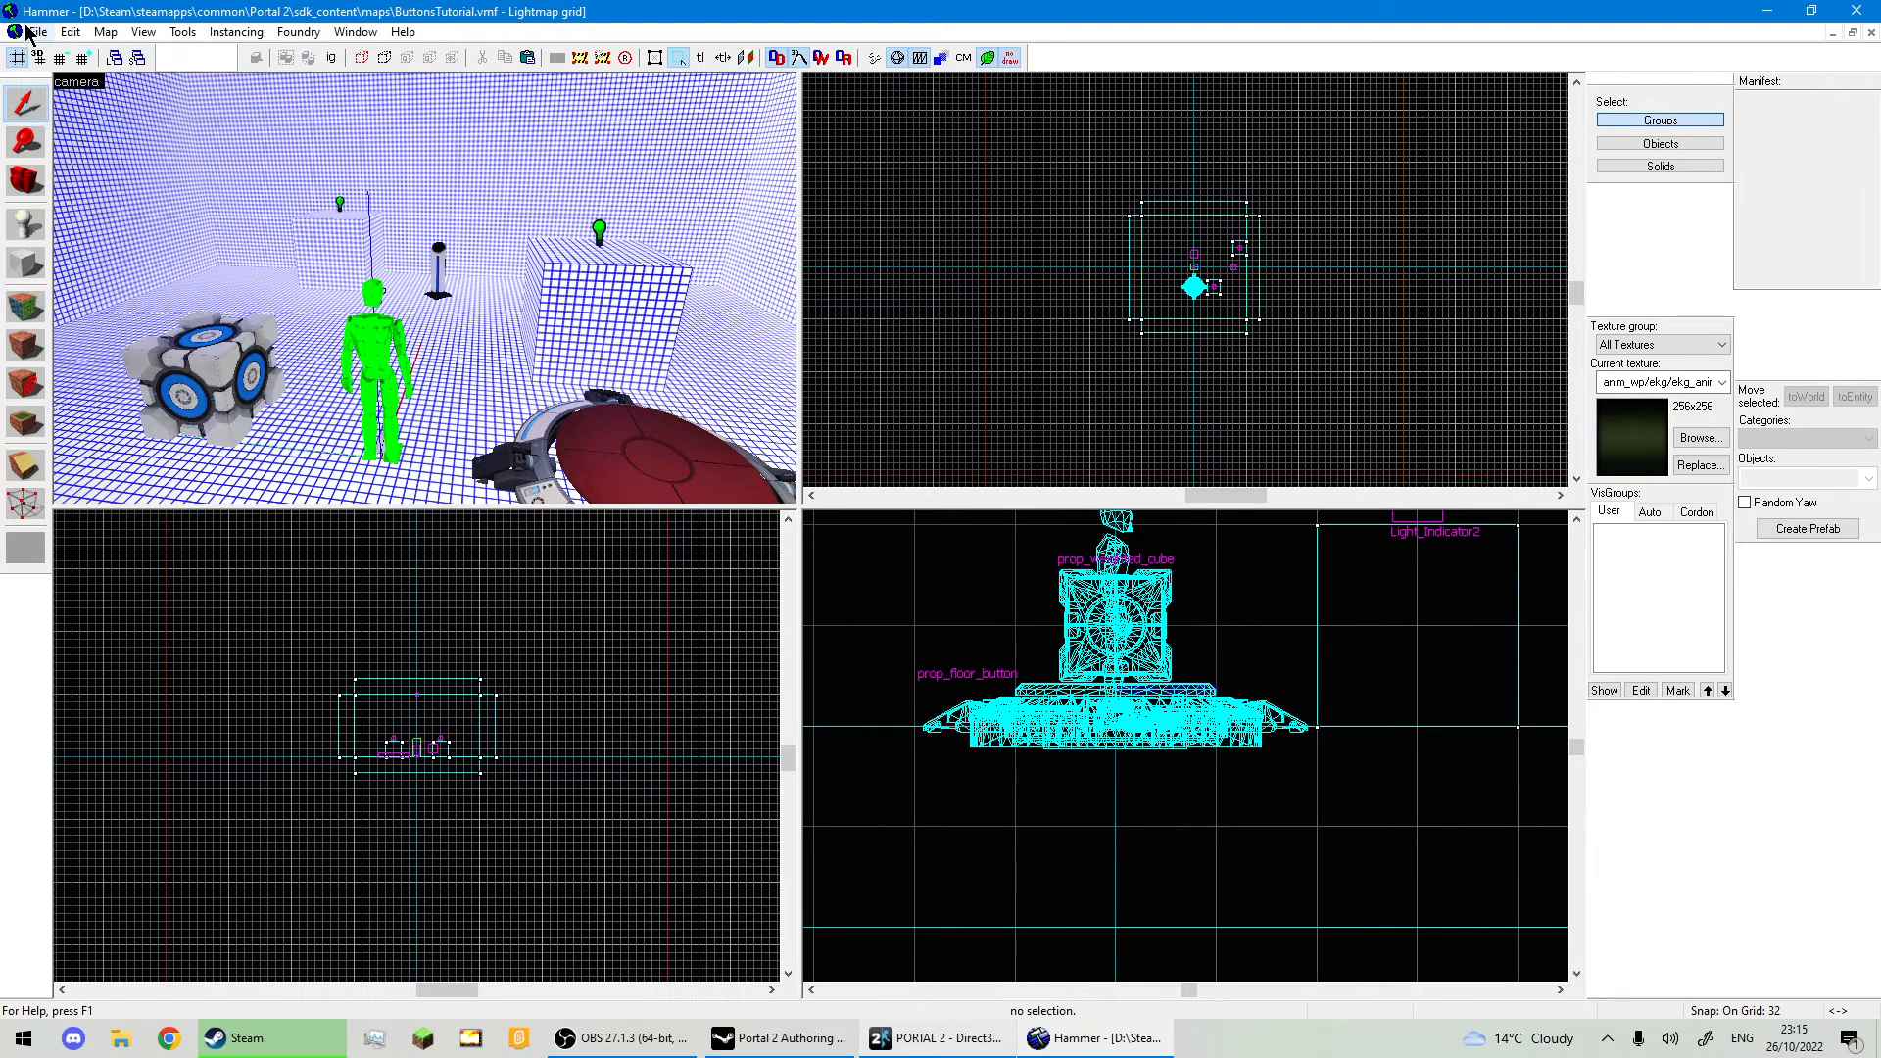
Compile the ButtonsTutorial map with the existing run settings and reload it in Portal 2 through the developer console.
click(33, 32)
click(79, 270)
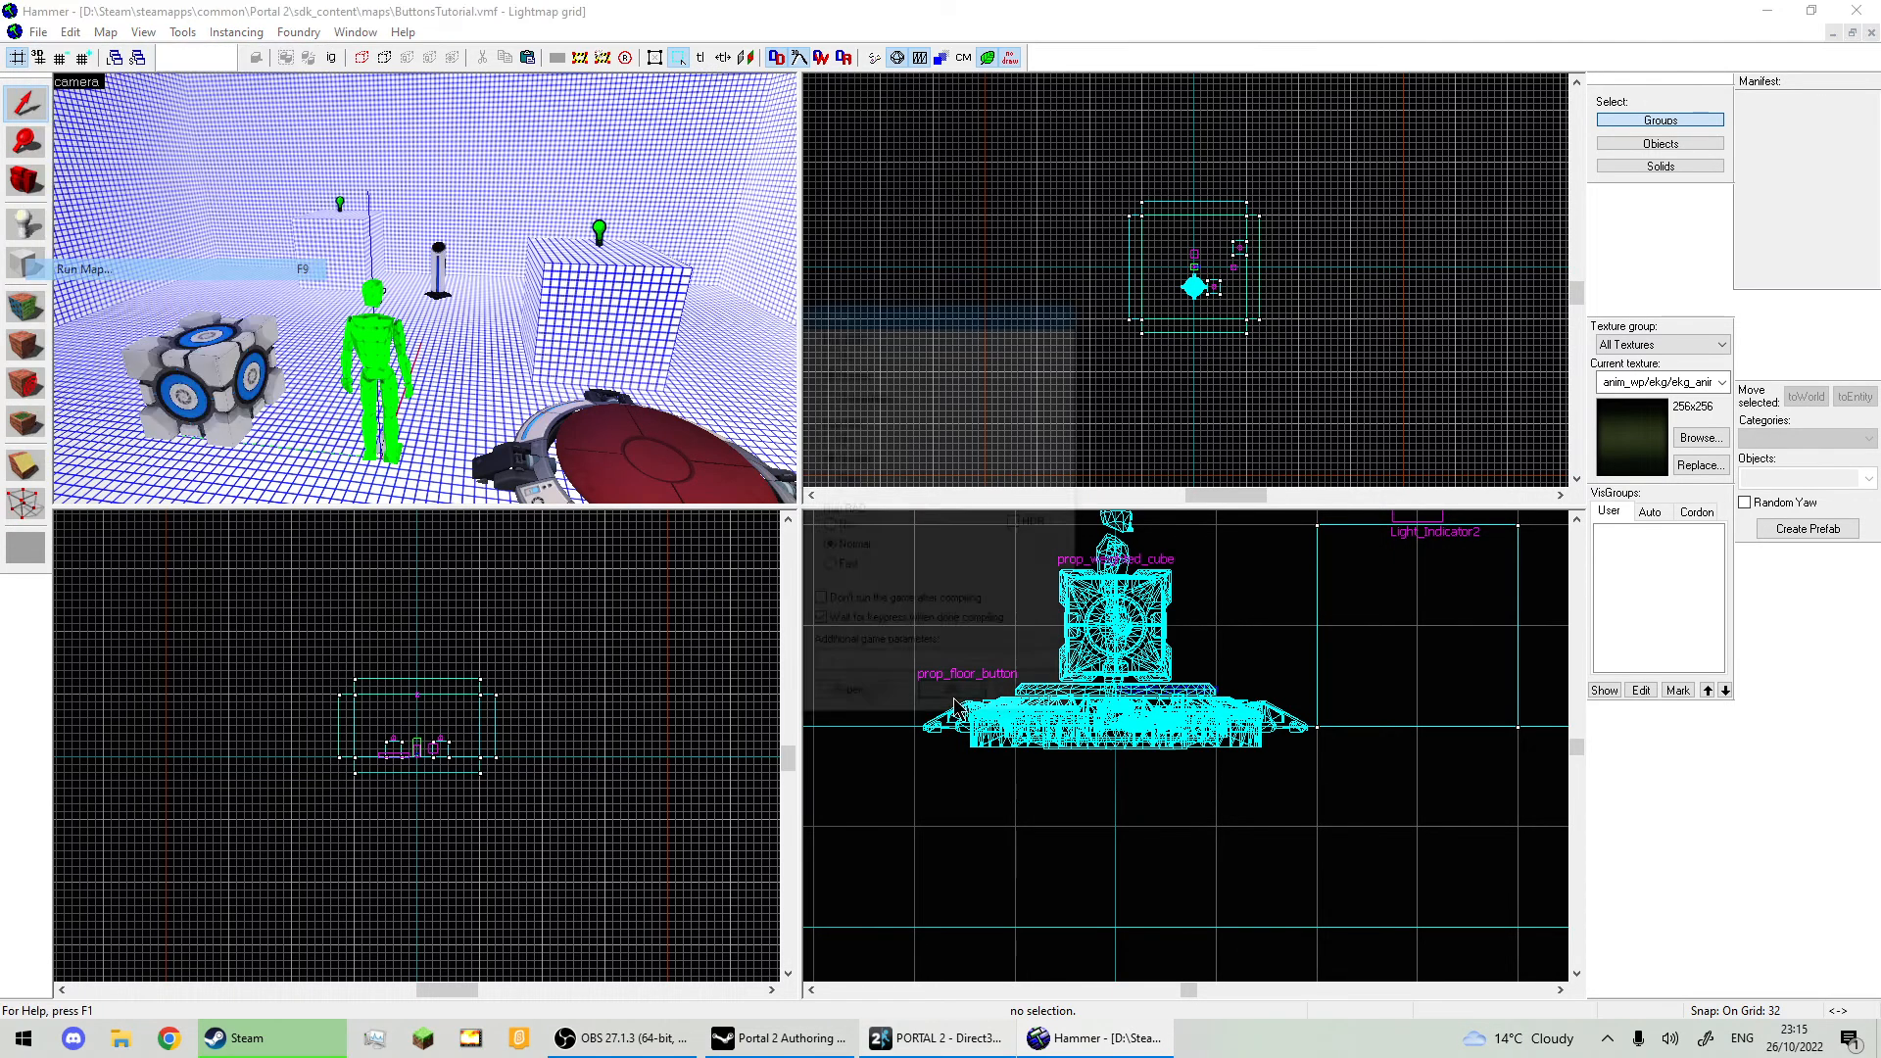
click(952, 697)
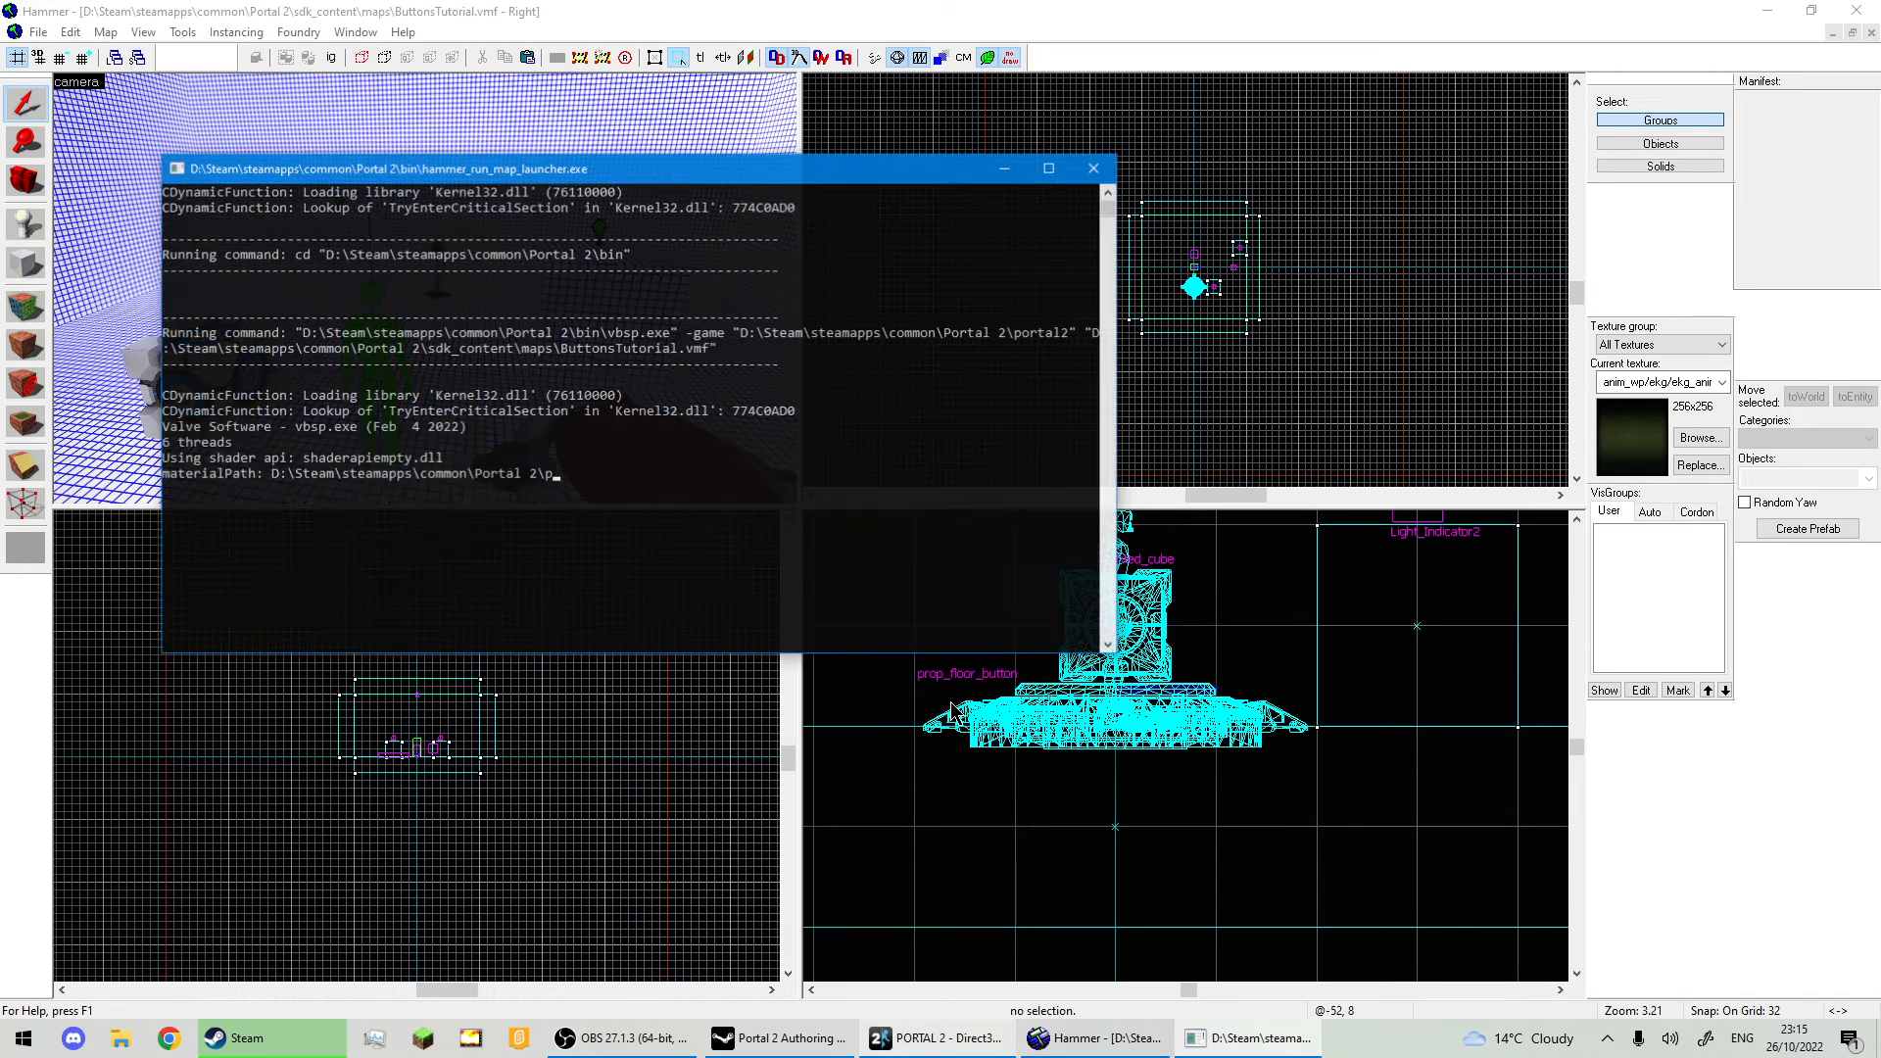
key(space)
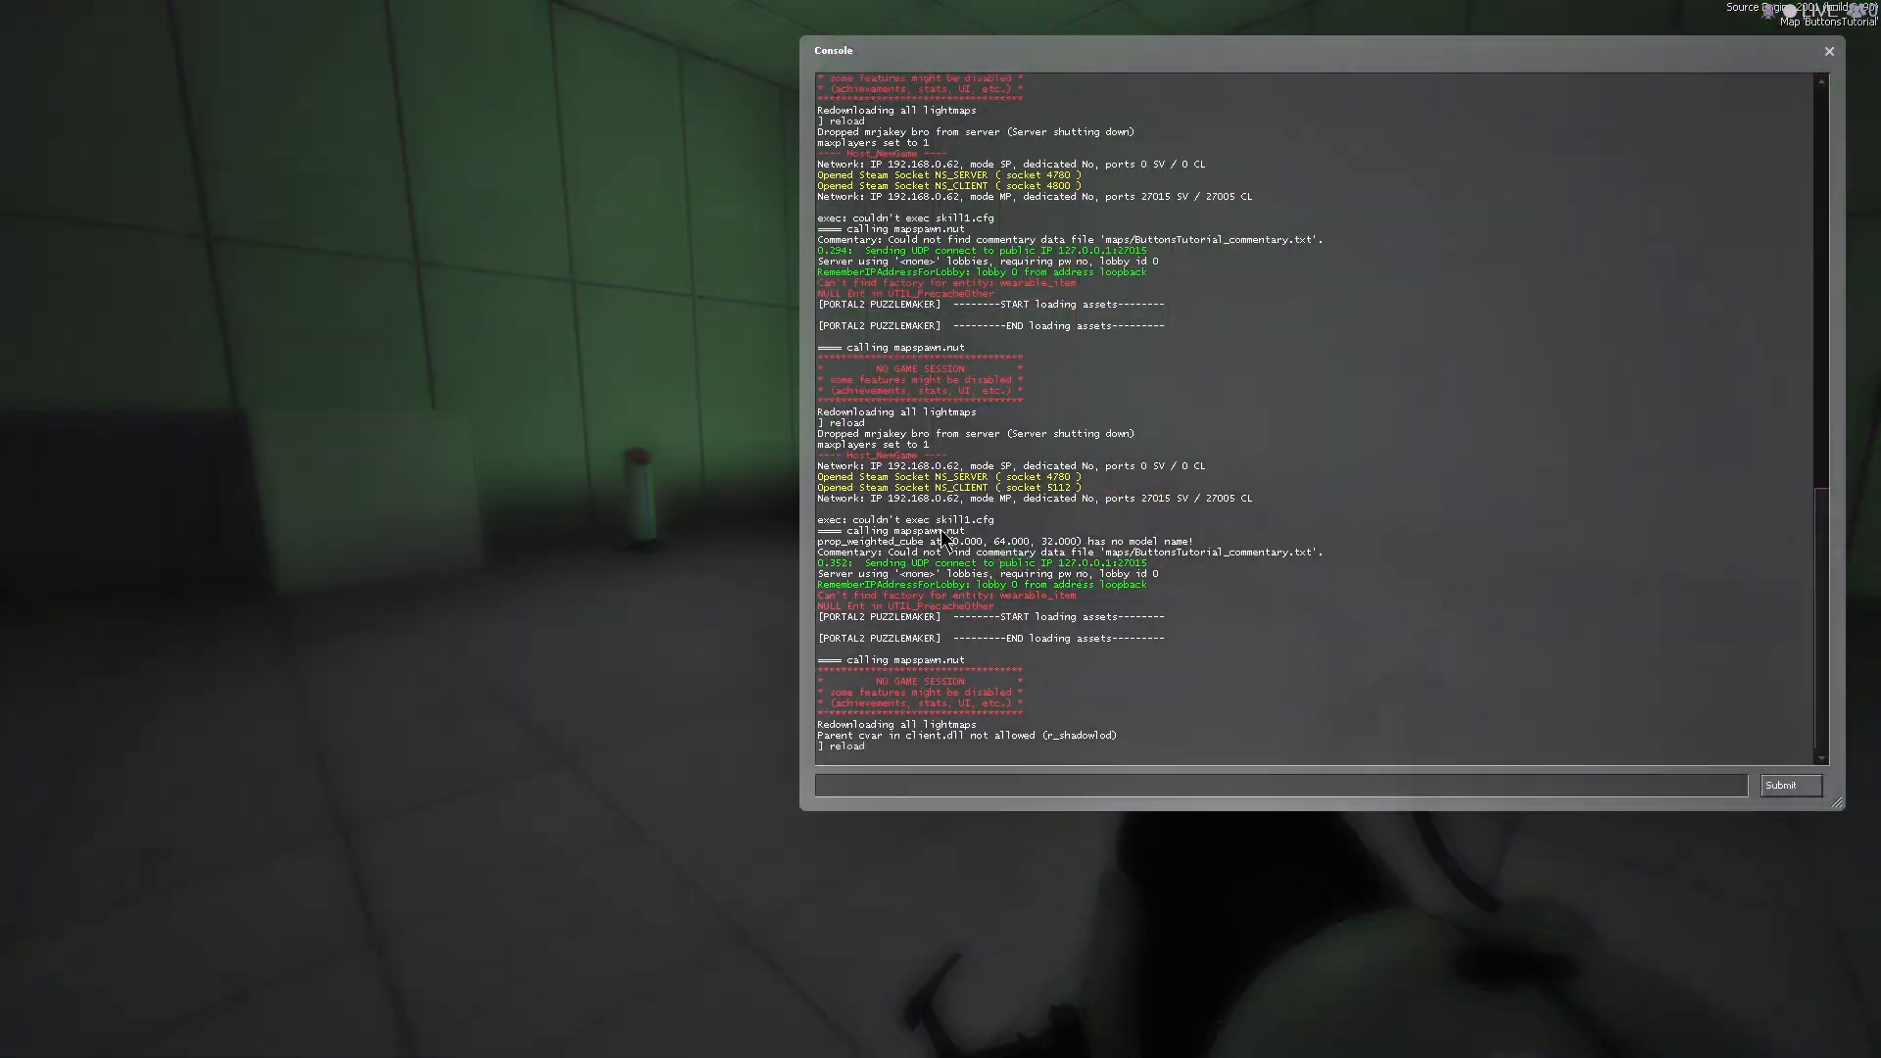
key(grave)
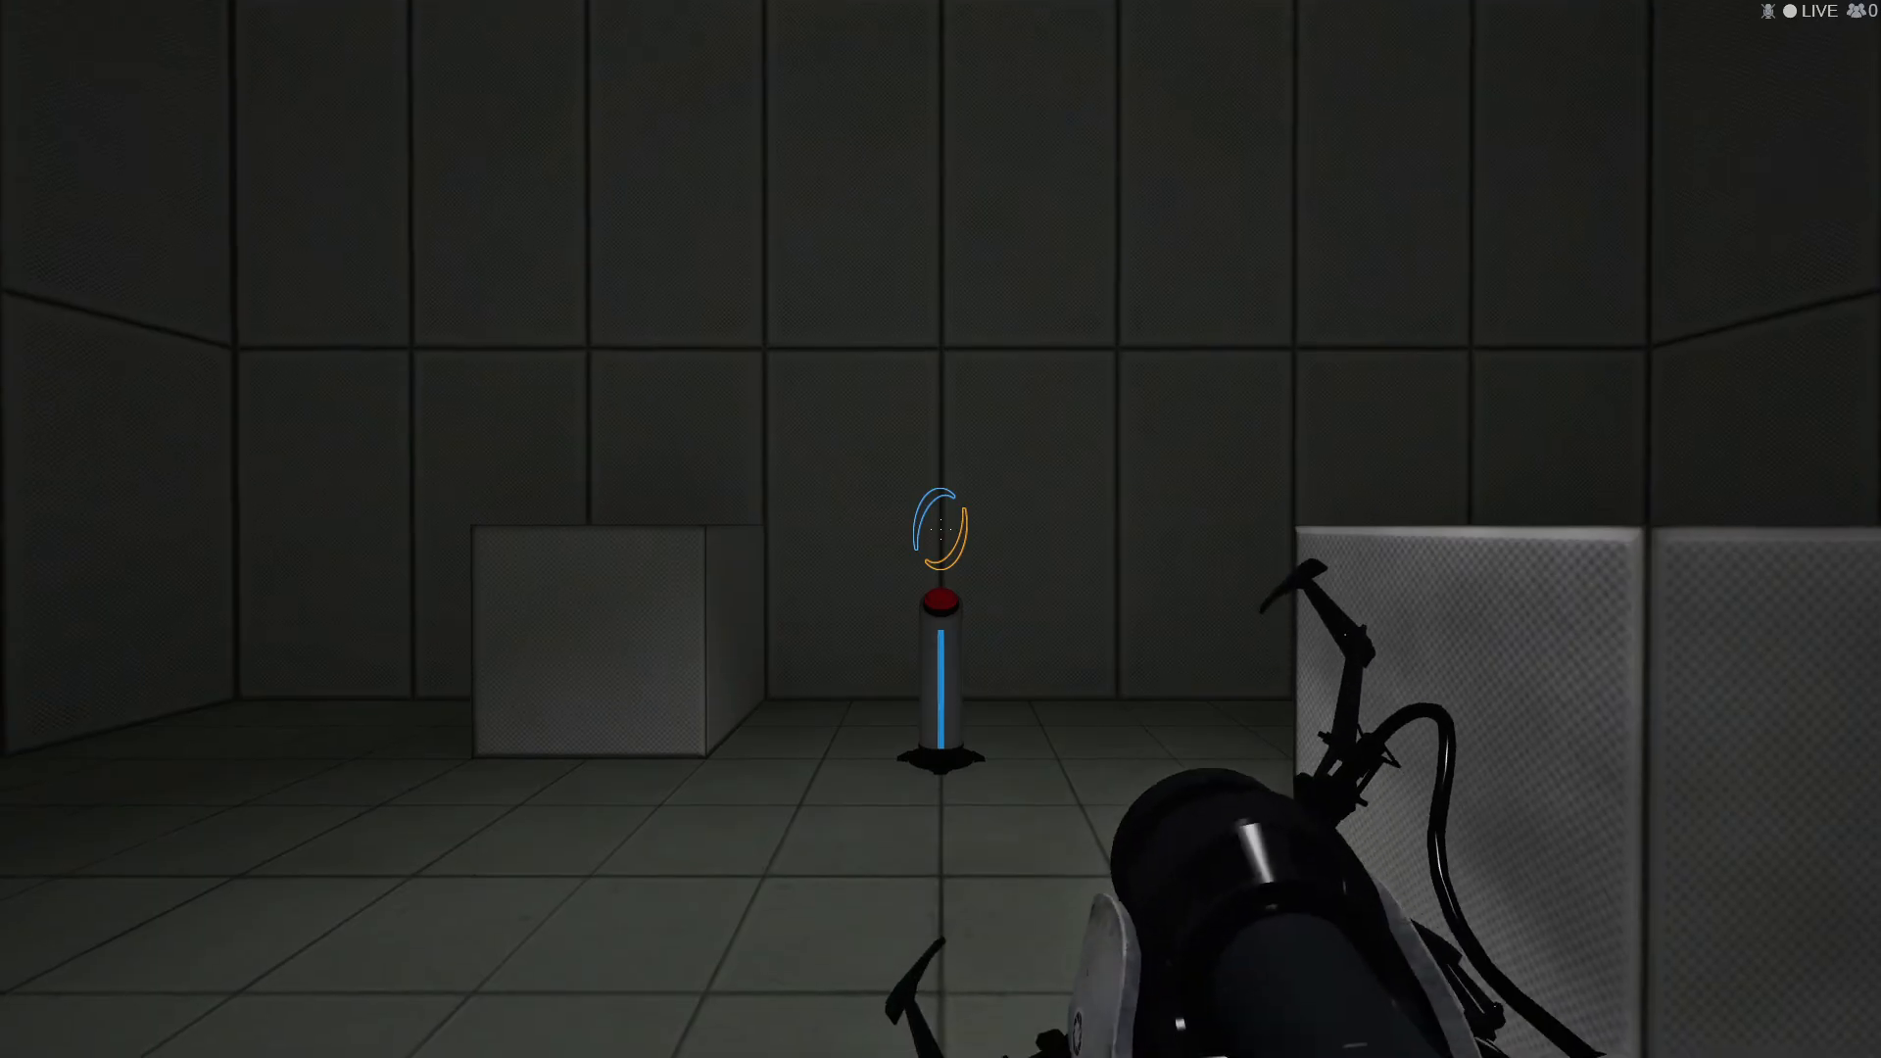
Activate the pedestal button in the reloaded map and examine the green indicator light's shadow edges on the walls.
key(w)
key(e)
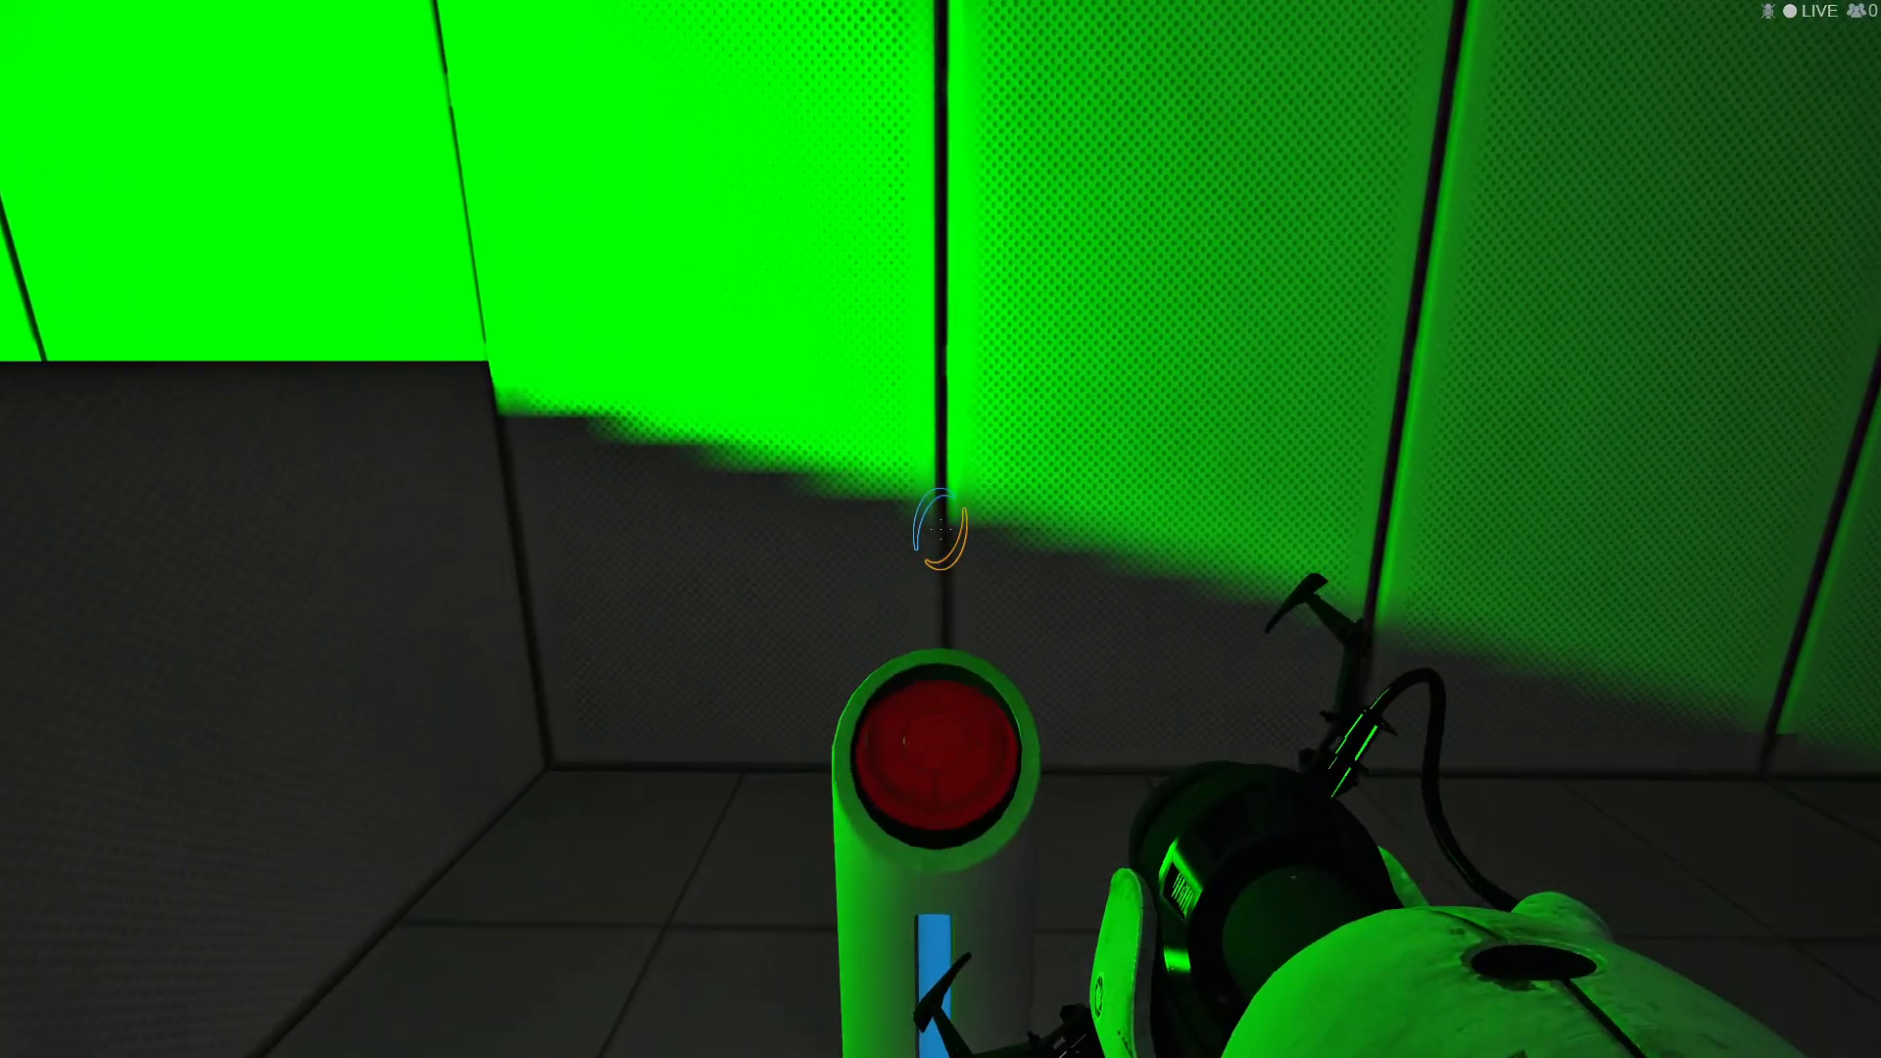
key(s)
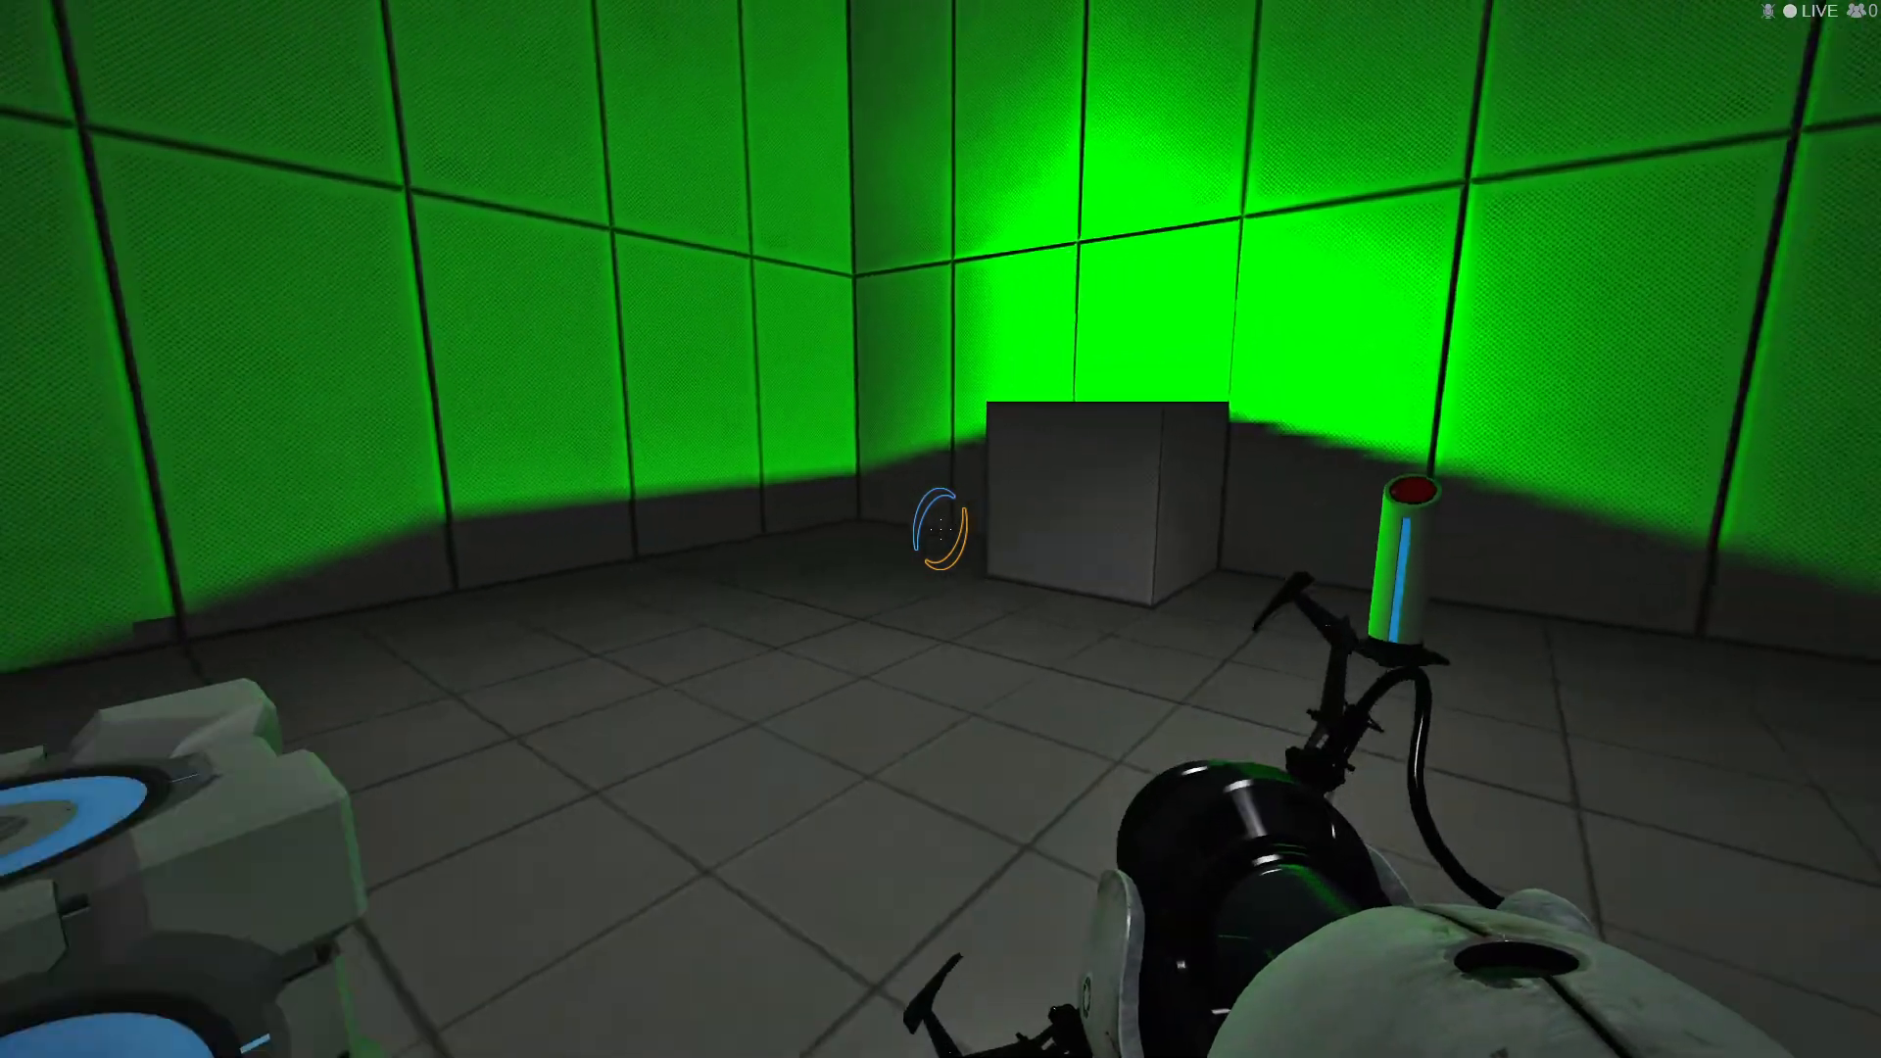
Place the weighted cube on the floor button and inspect the green light and shadows around the room.
key(e)
key(w)
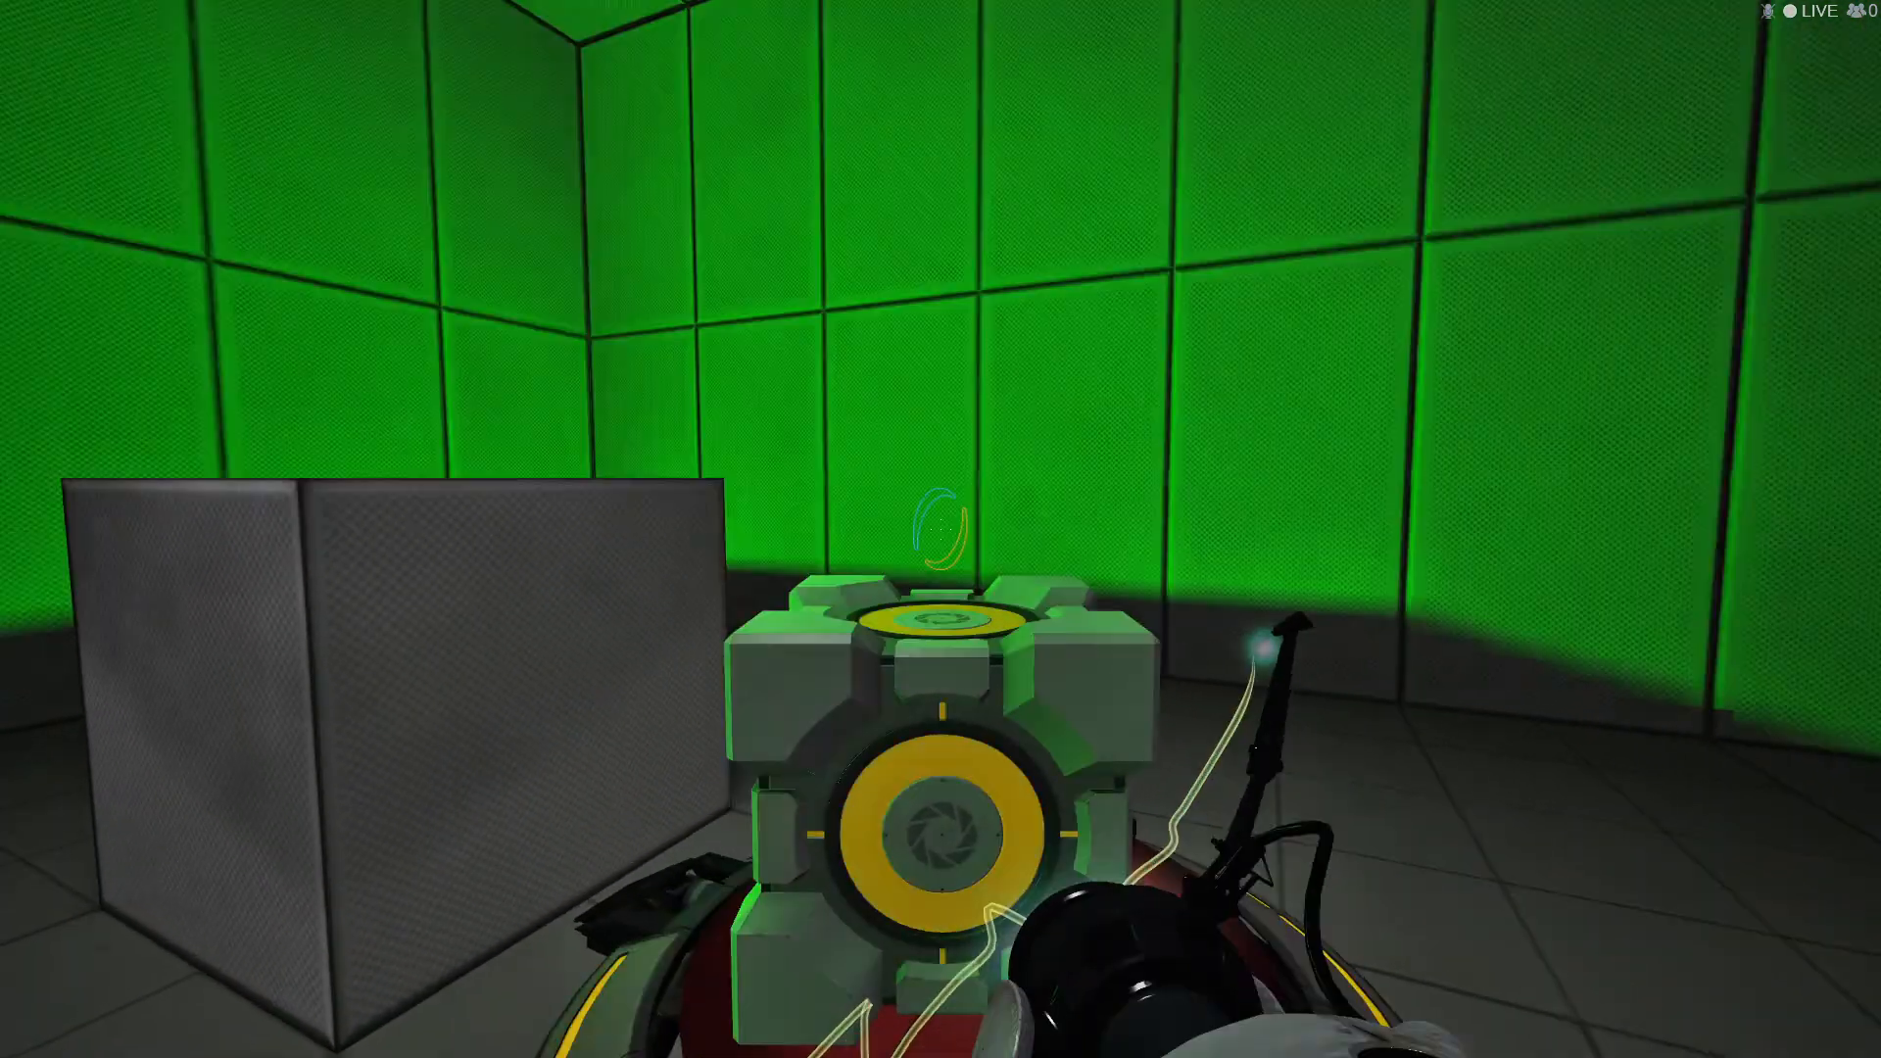
key(e)
key(s)
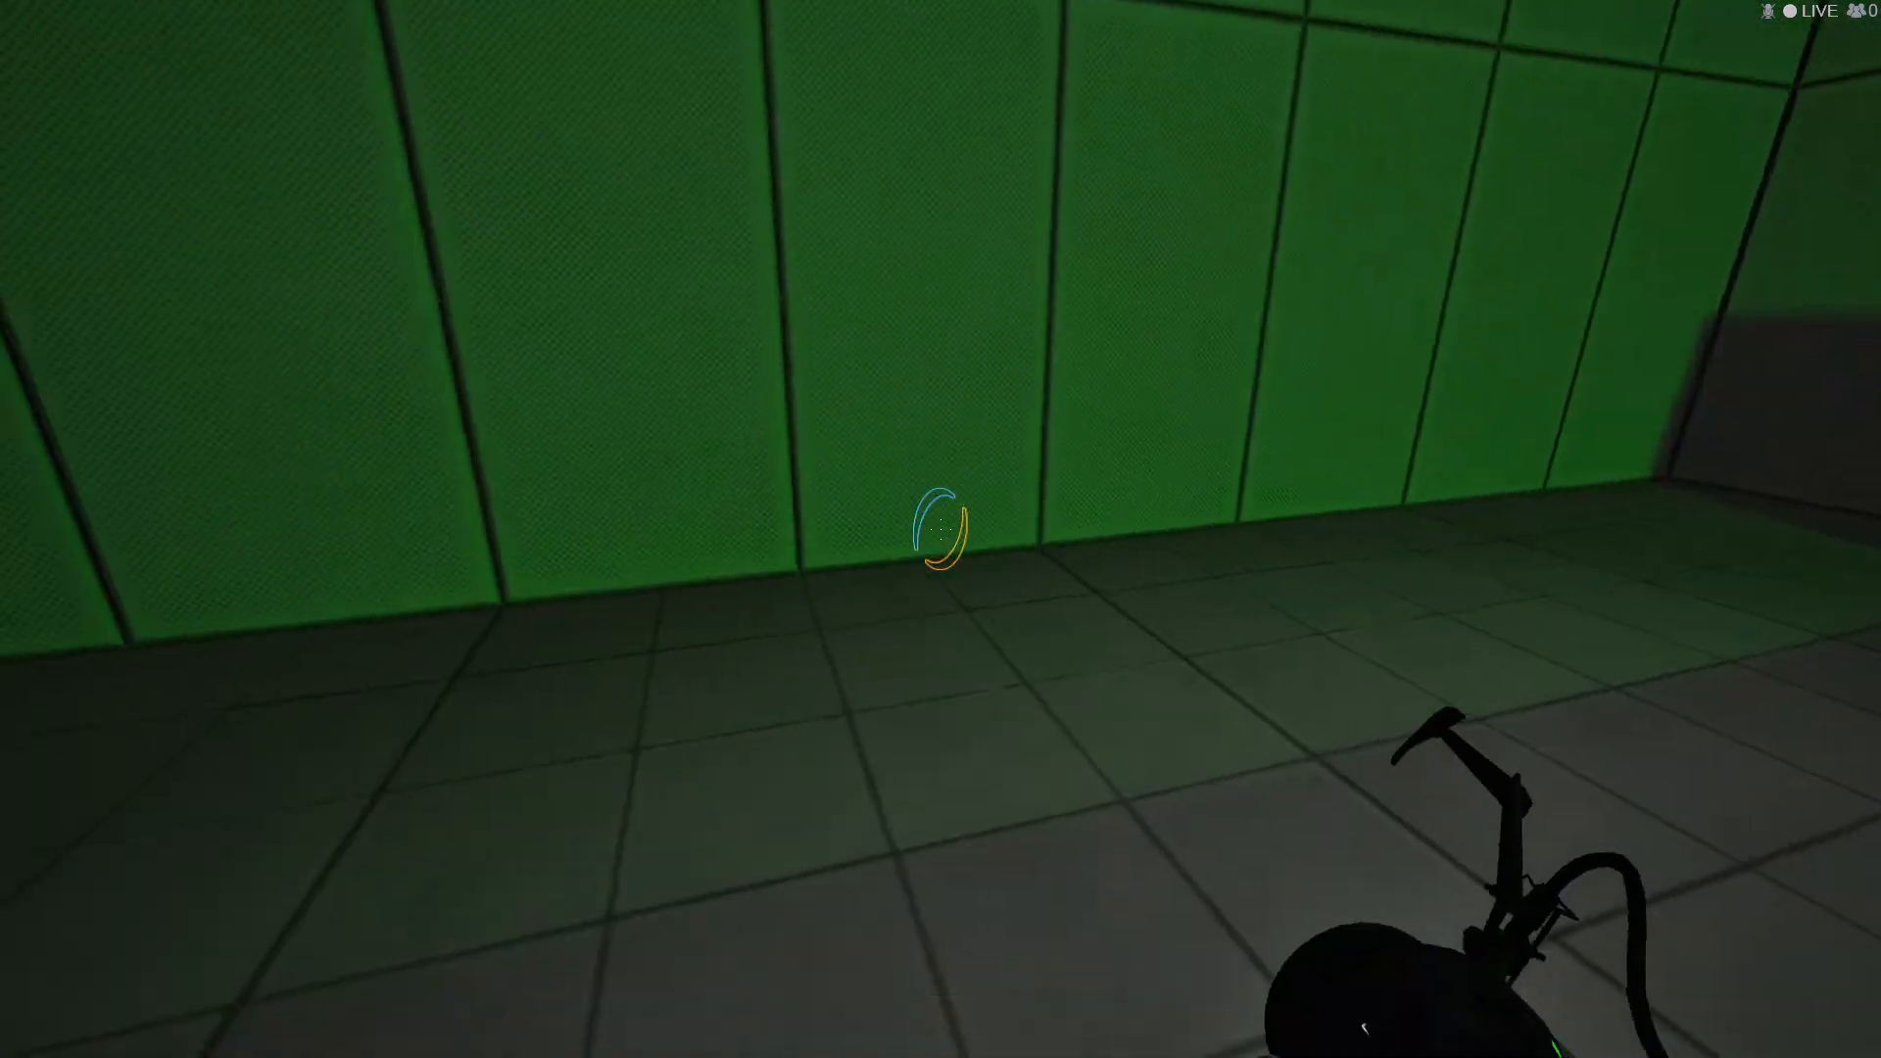
key(w)
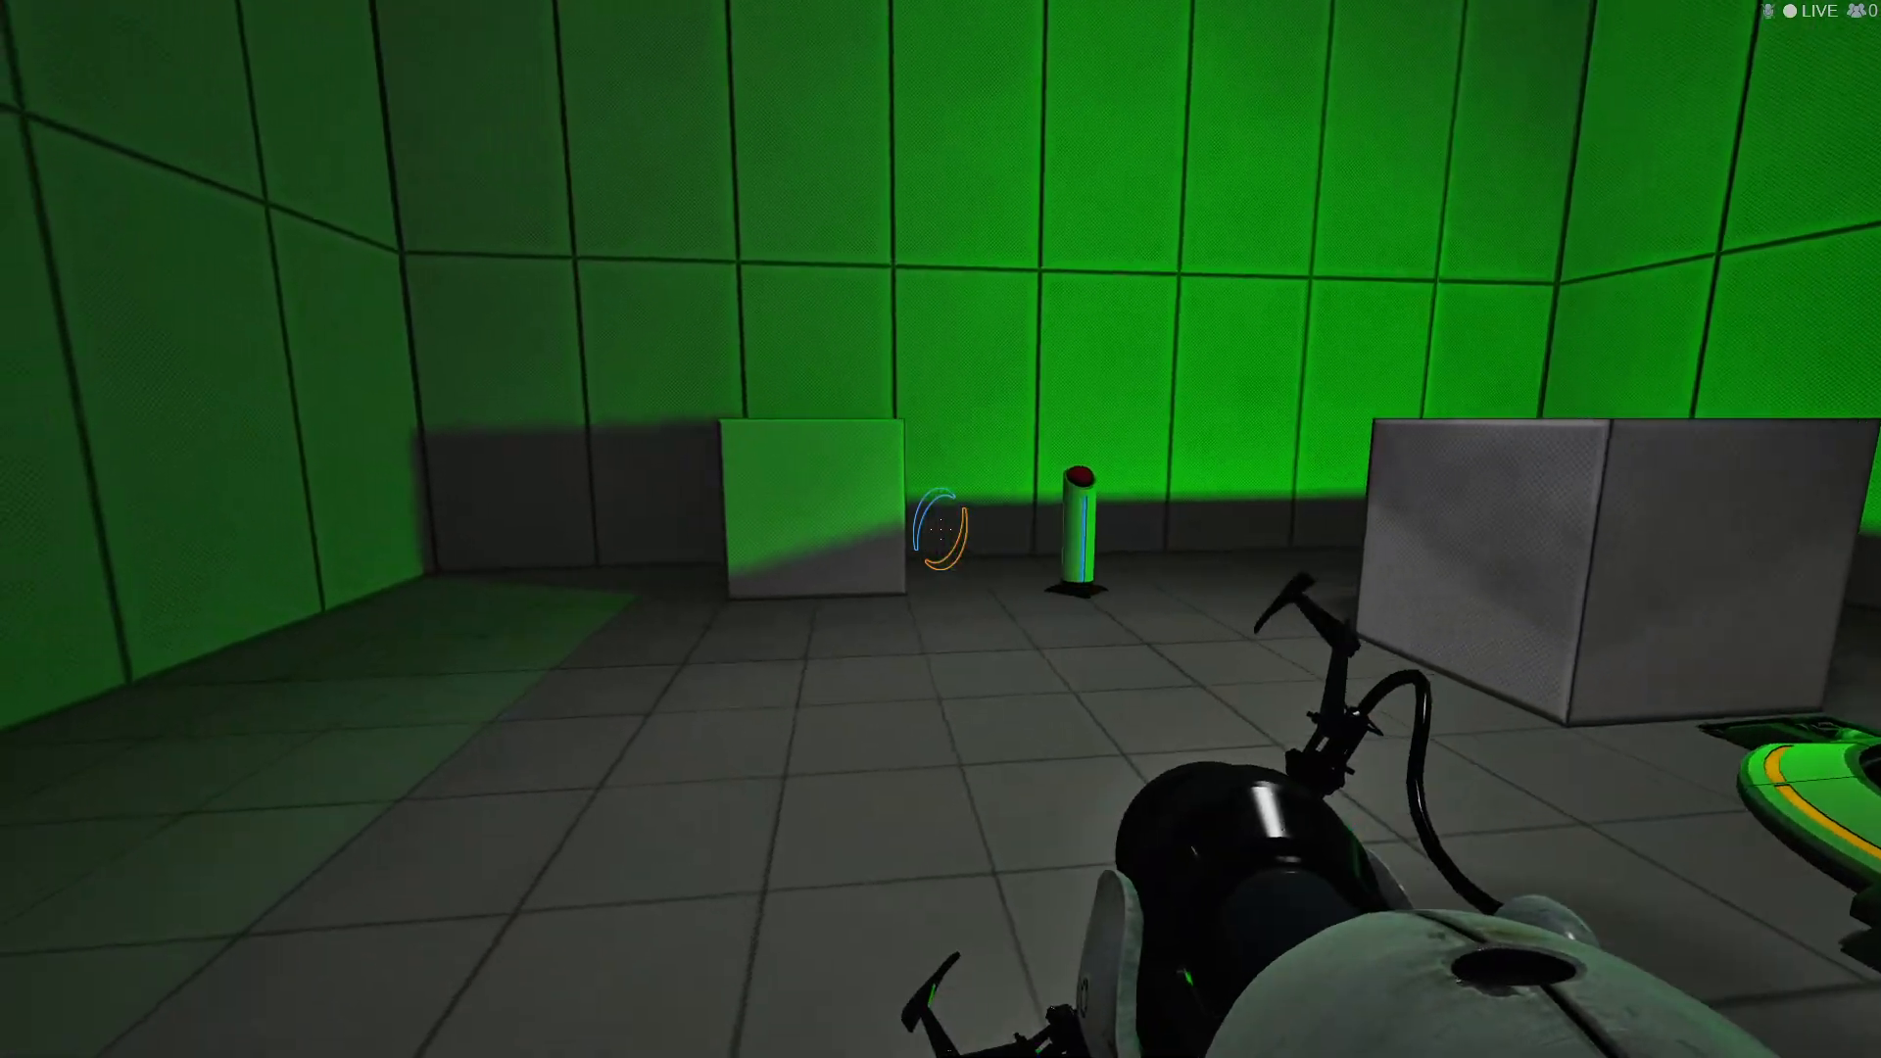
key(w)
key(s)
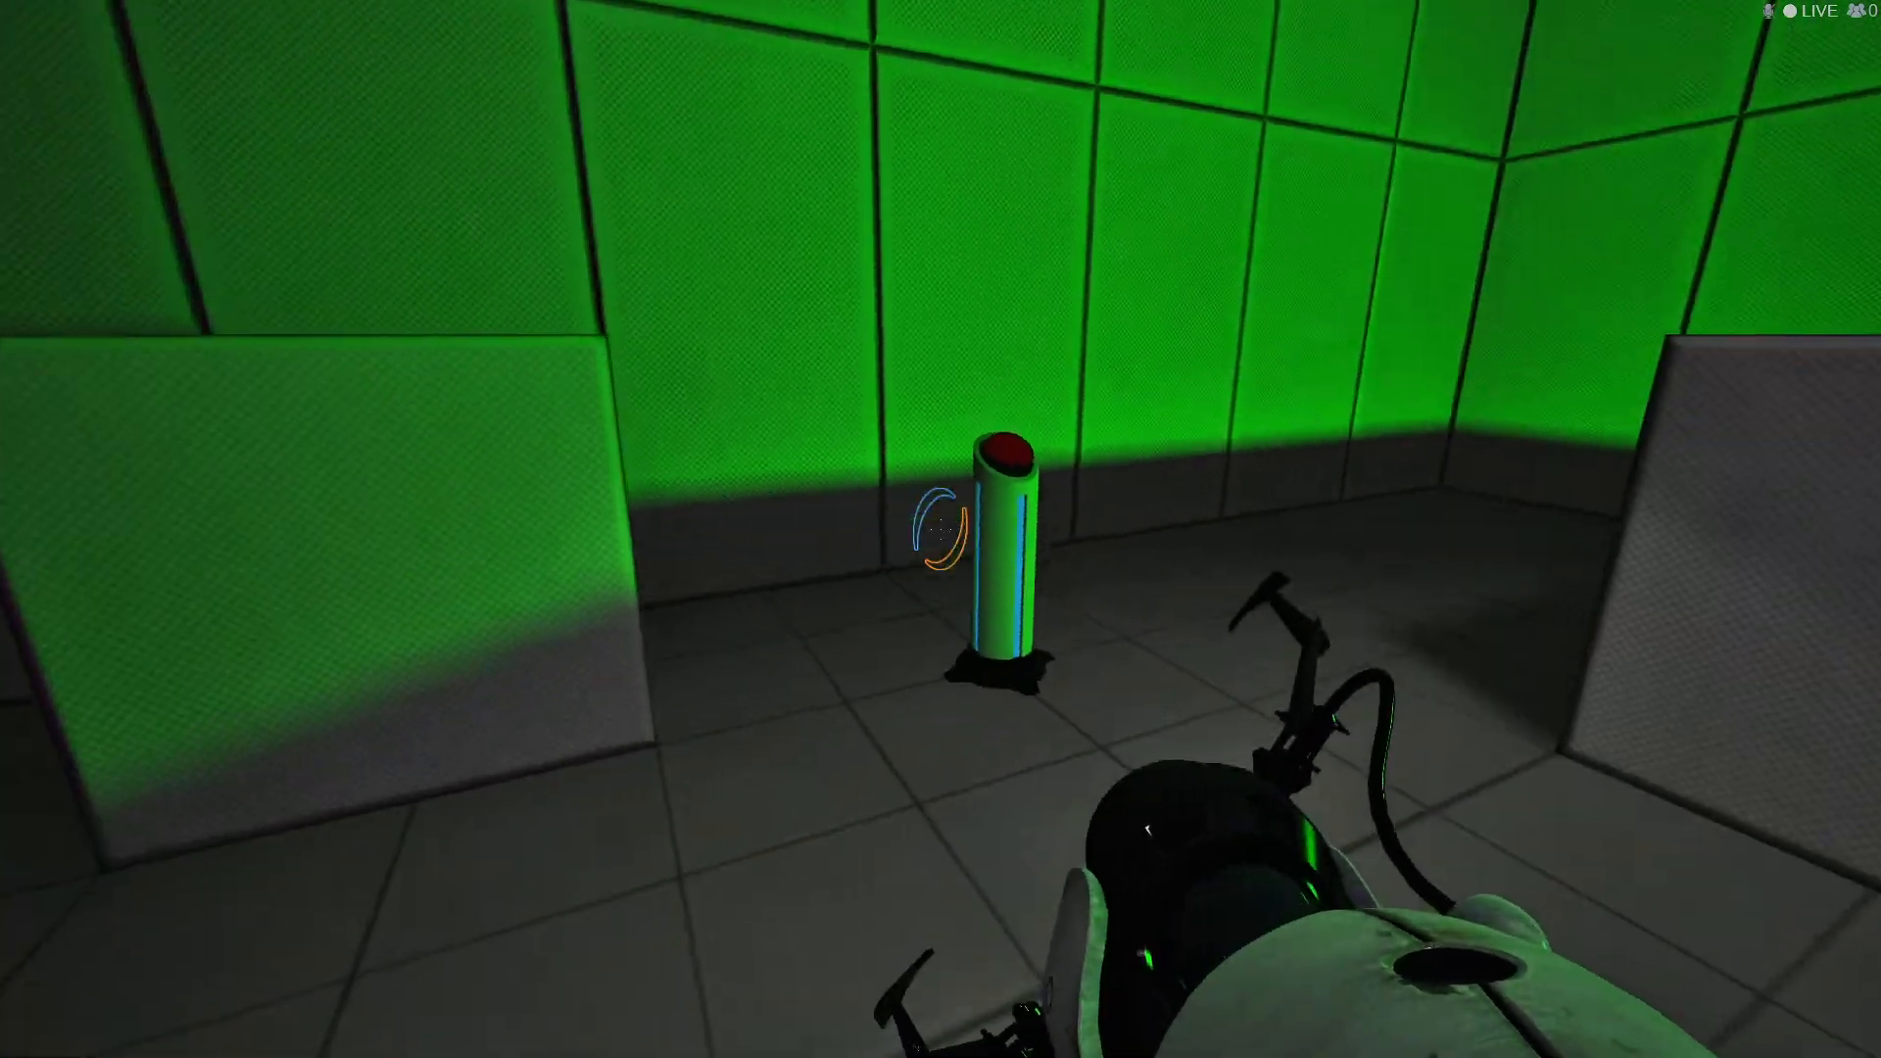
Test the pedestal button again at close range and back away to view the whole room.
key(w)
key(e)
key(s)
key(s)
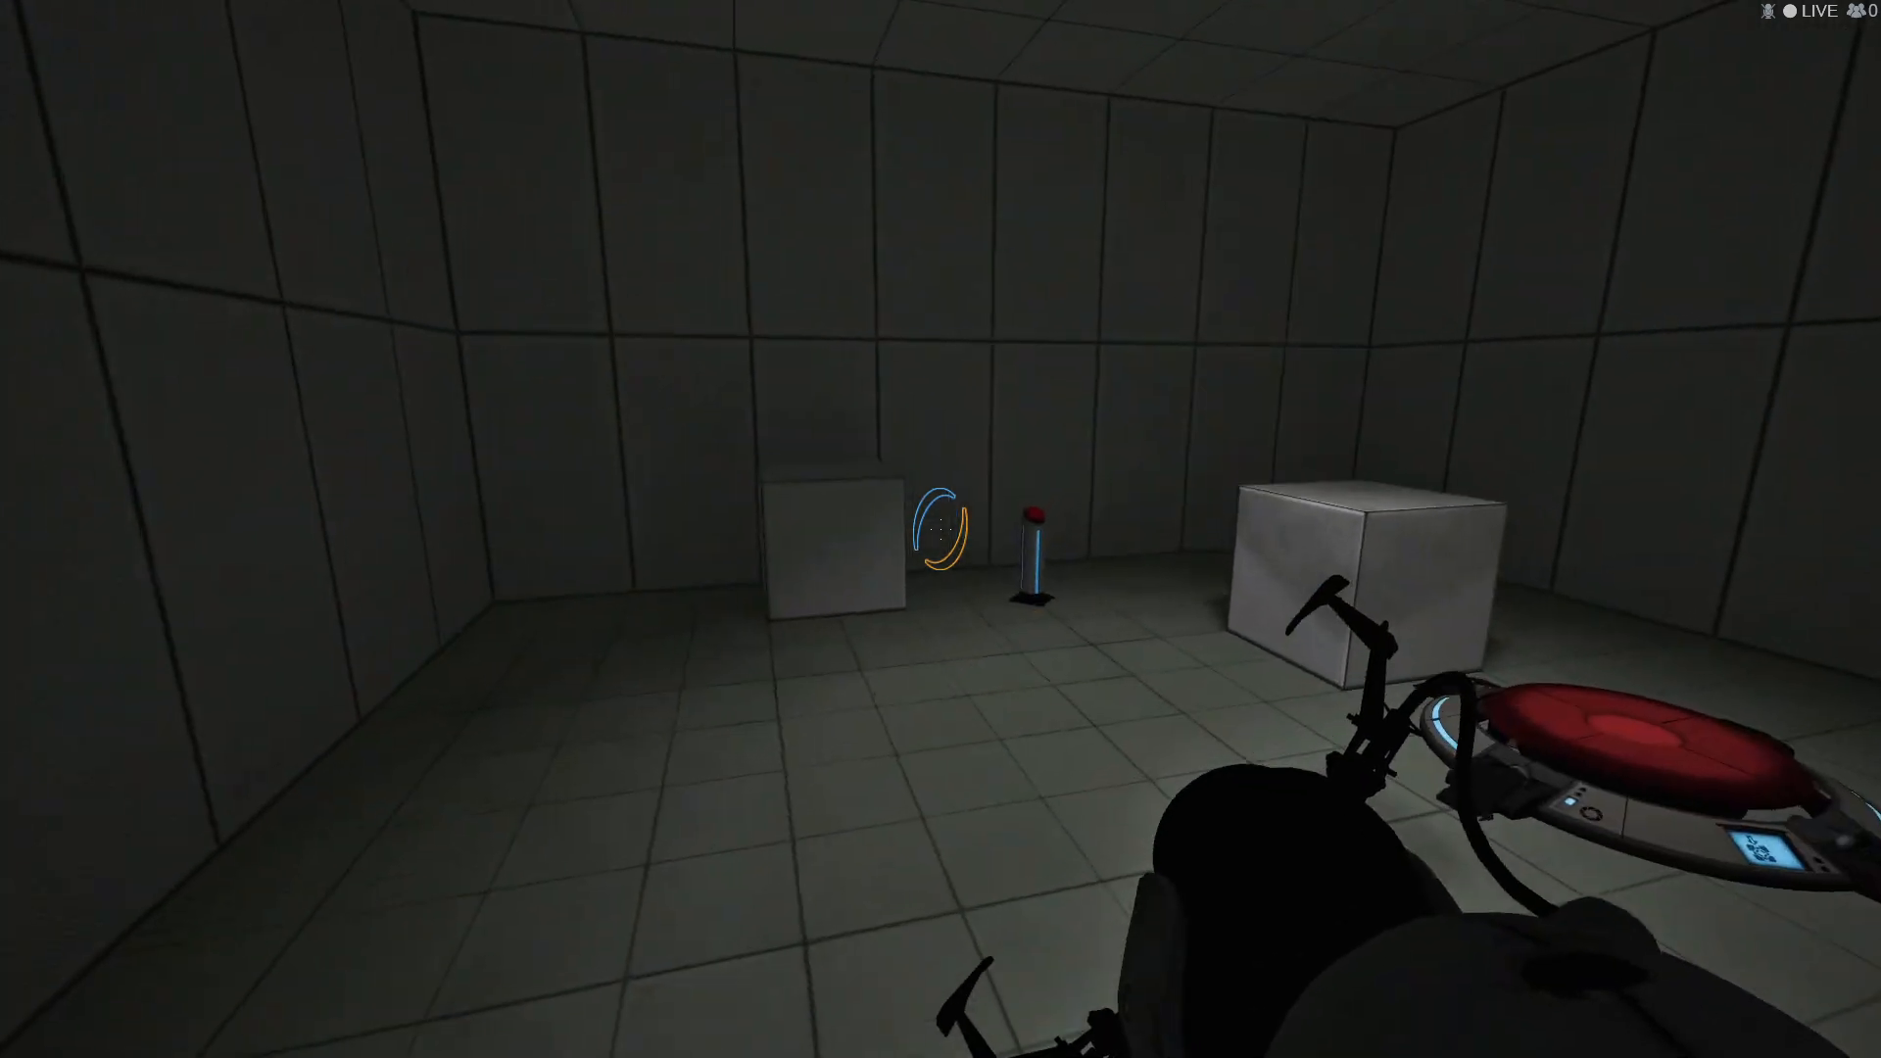
Approach the pedestal button, pick up the weighted cube and set it down on the open floor.
key(w)
key(w)
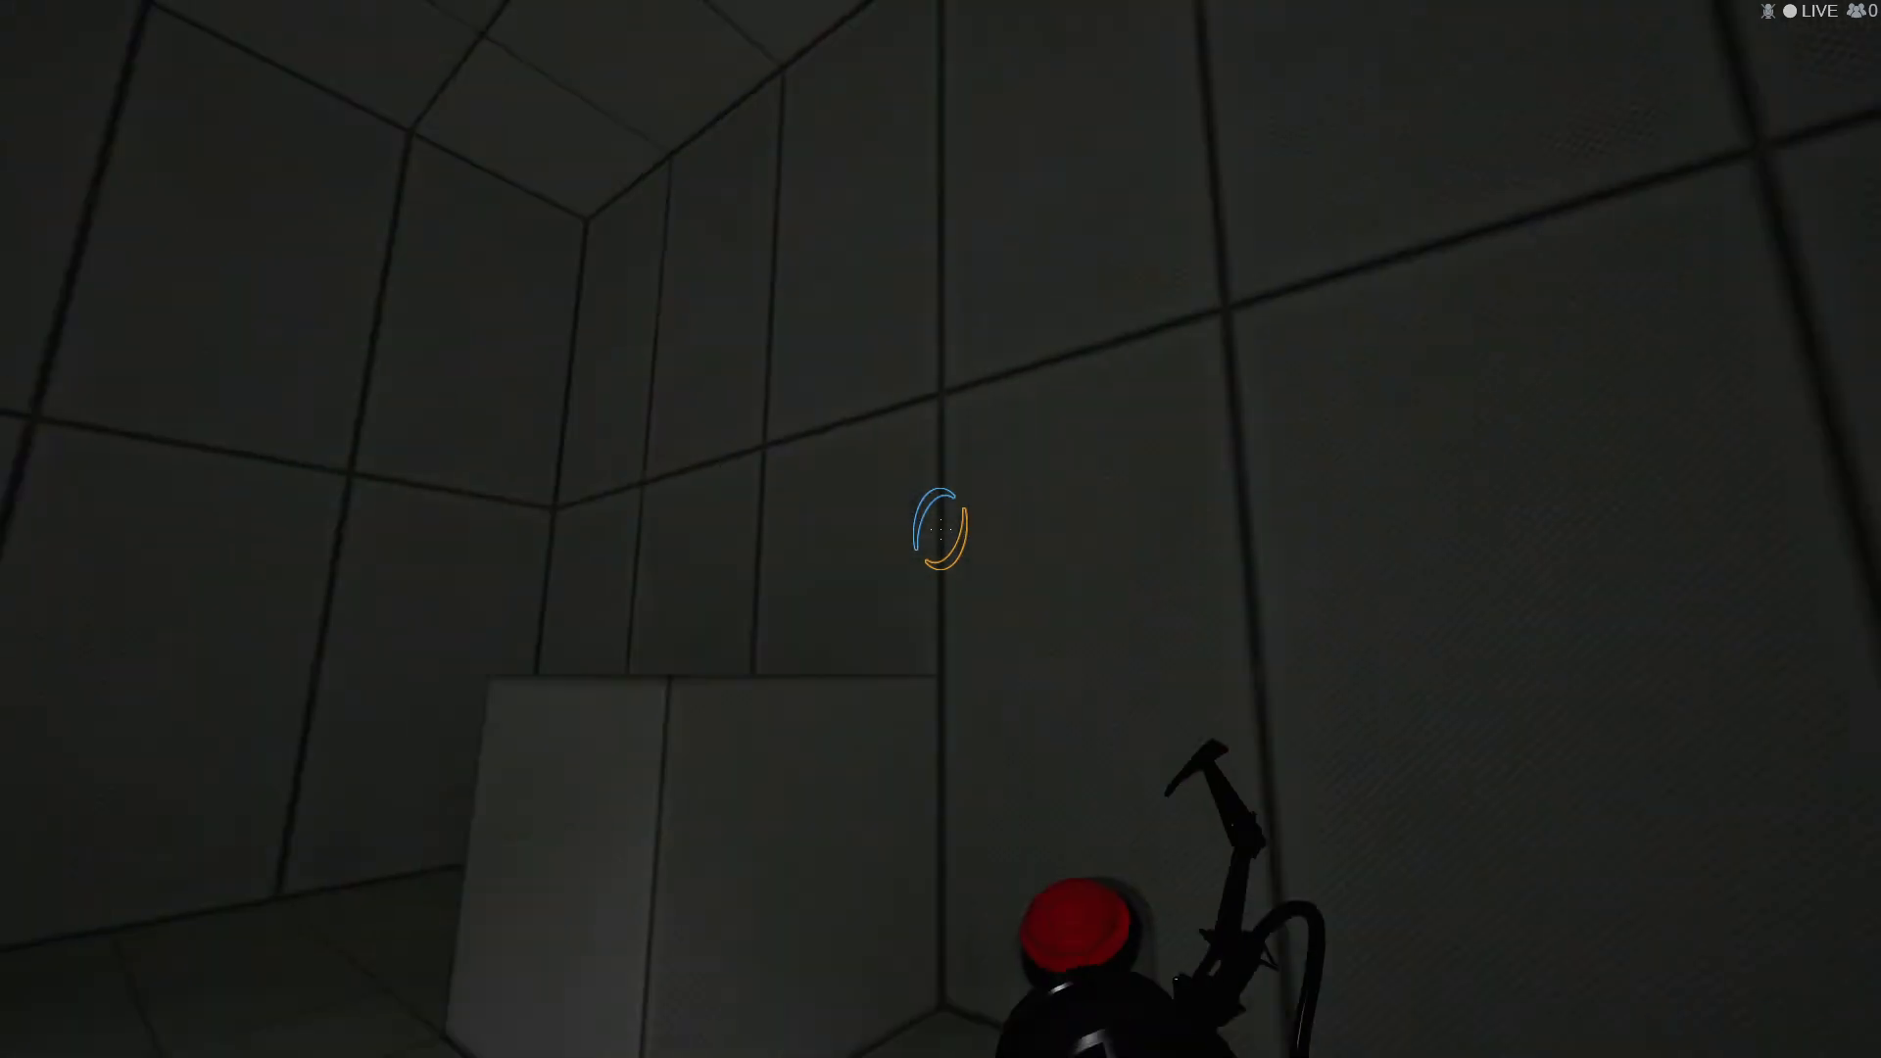
key(e)
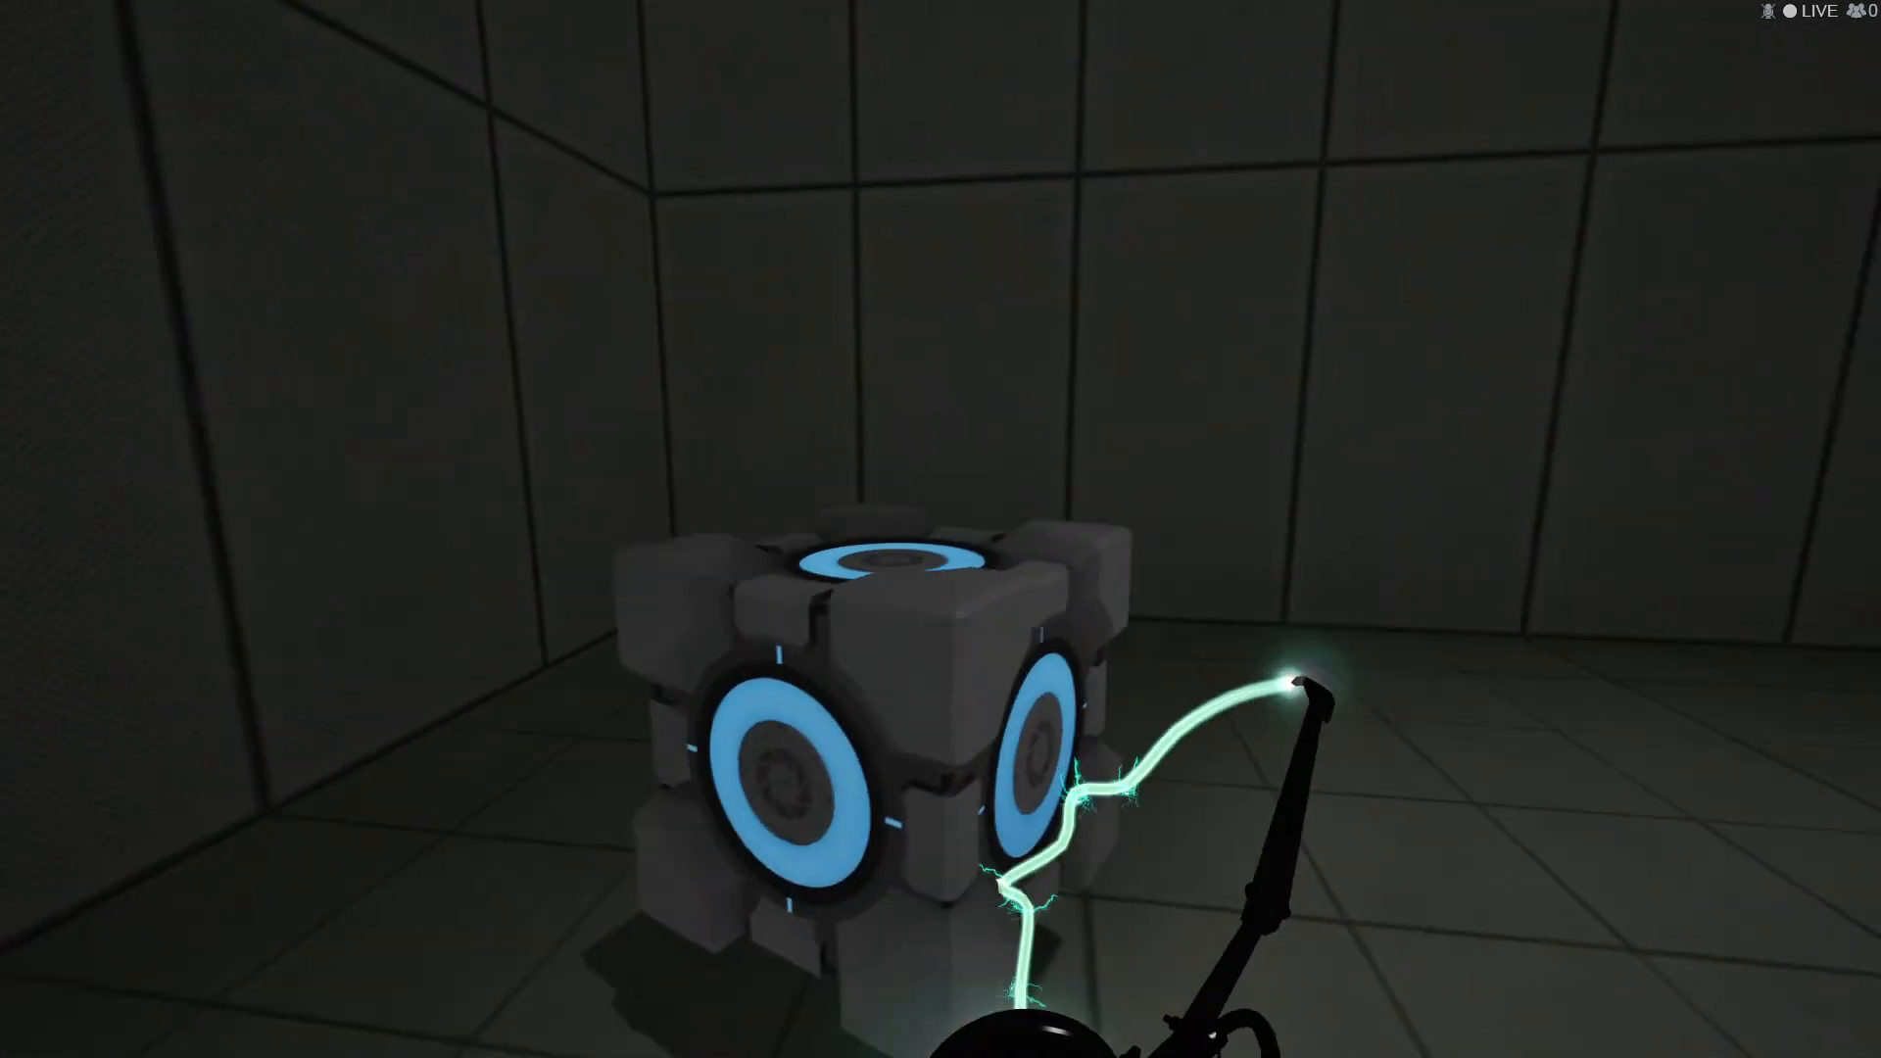
key(e)
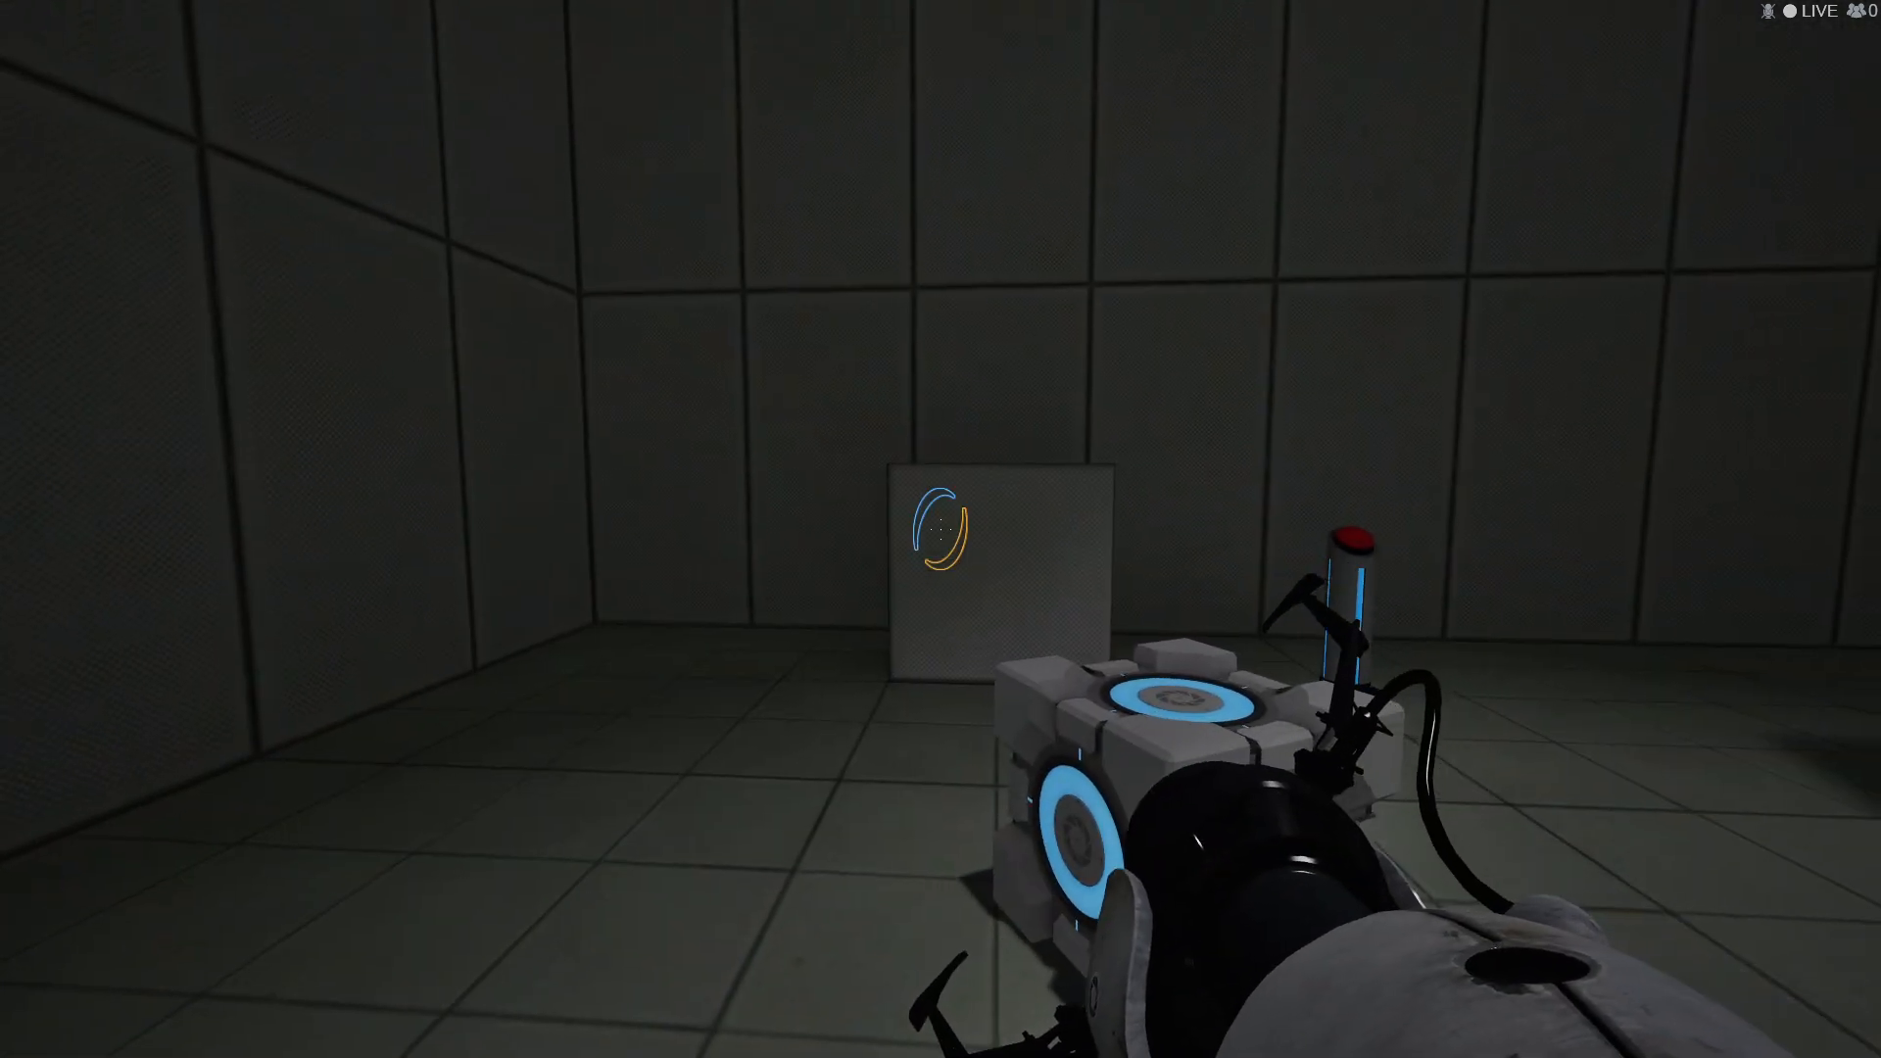